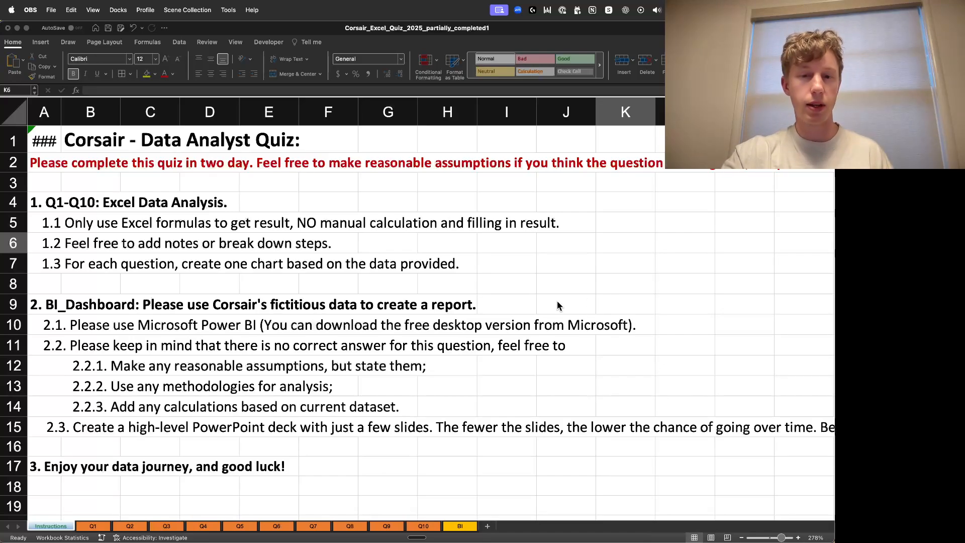
- Open the Q1 sheet and paste the prepared assumptions text box and chart beside the data table
{"action": "left_click", "coordinate": [100, 517]}
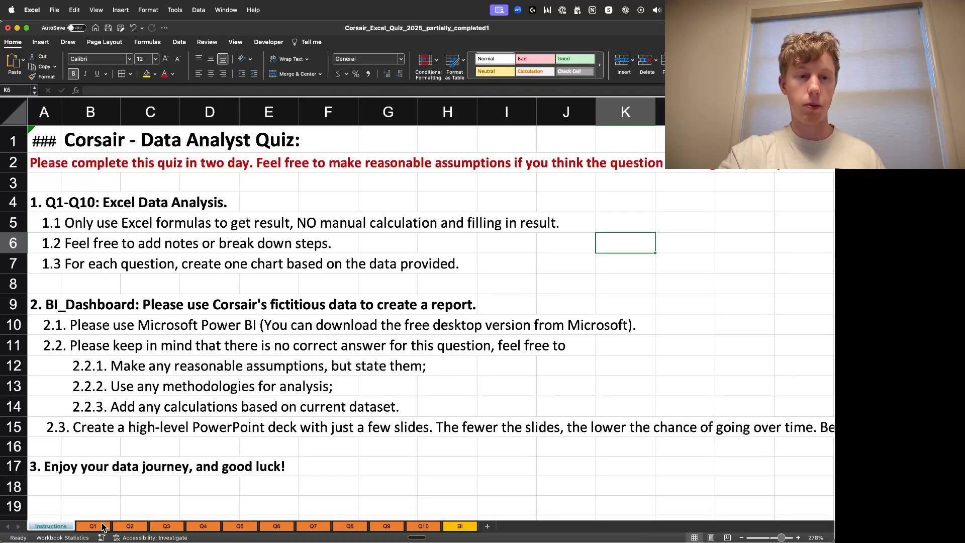
{"action": "left_click", "coordinate": [102, 526]}
{"action": "left_click", "coordinate": [532, 349]}
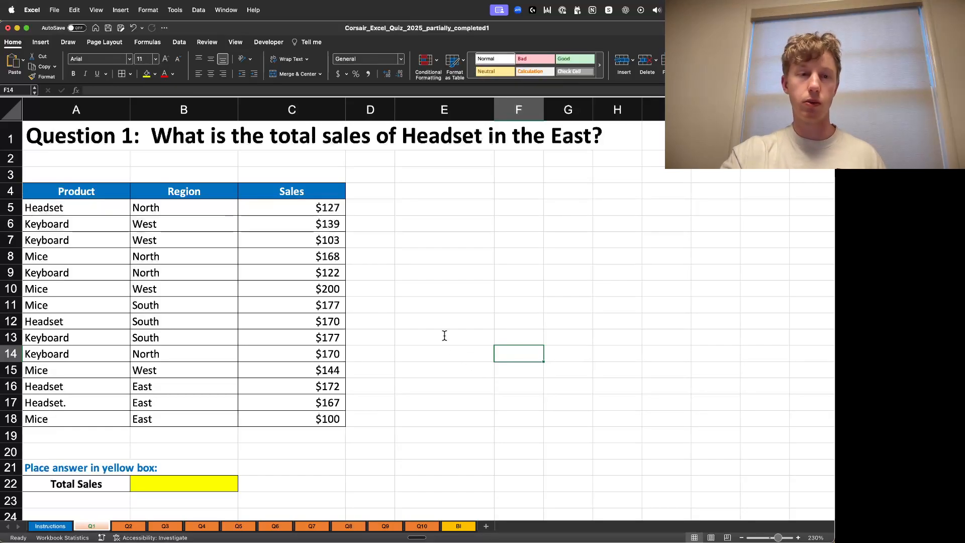
{"action": "key", "text": "super+v"}
{"action": "left_click", "coordinate": [498, 455]}
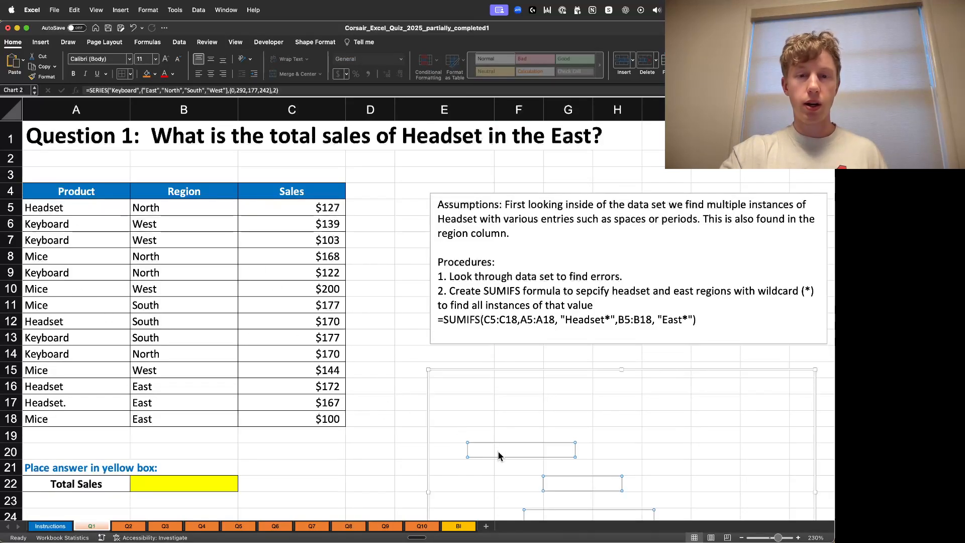
{"action": "left_click", "coordinate": [373, 292]}
{"action": "left_click", "coordinate": [385, 219]}
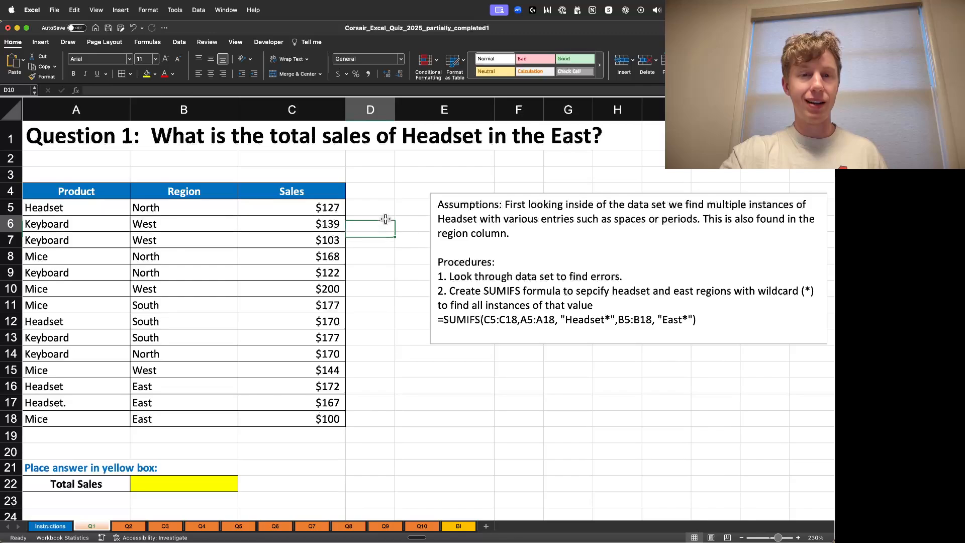
- Inspect the Product column entries for stray spaces or periods in the headset names
{"action": "left_click", "coordinate": [53, 189]}
{"action": "key", "text": "Right"}
{"action": "key", "text": "Right"}
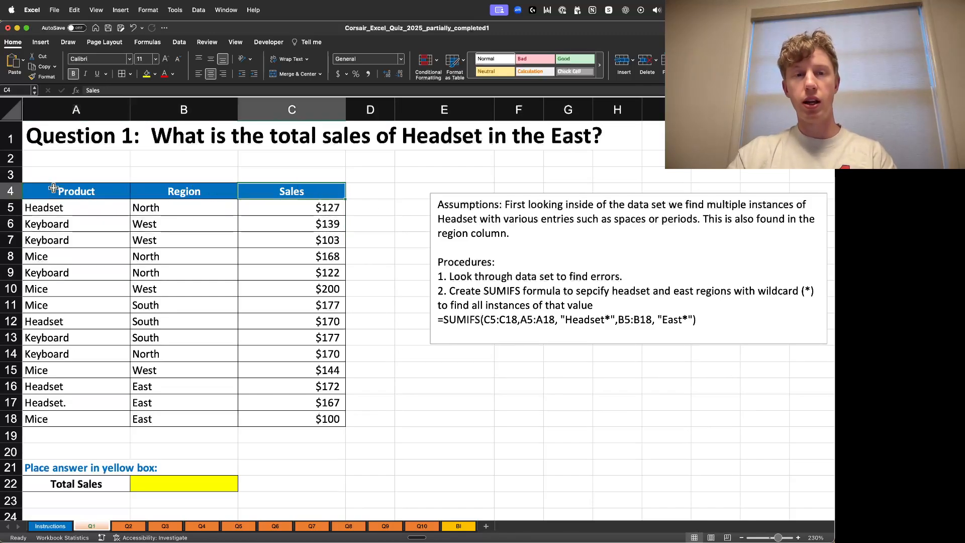
{"action": "key", "text": "Left"}
{"action": "key", "text": "Left"}
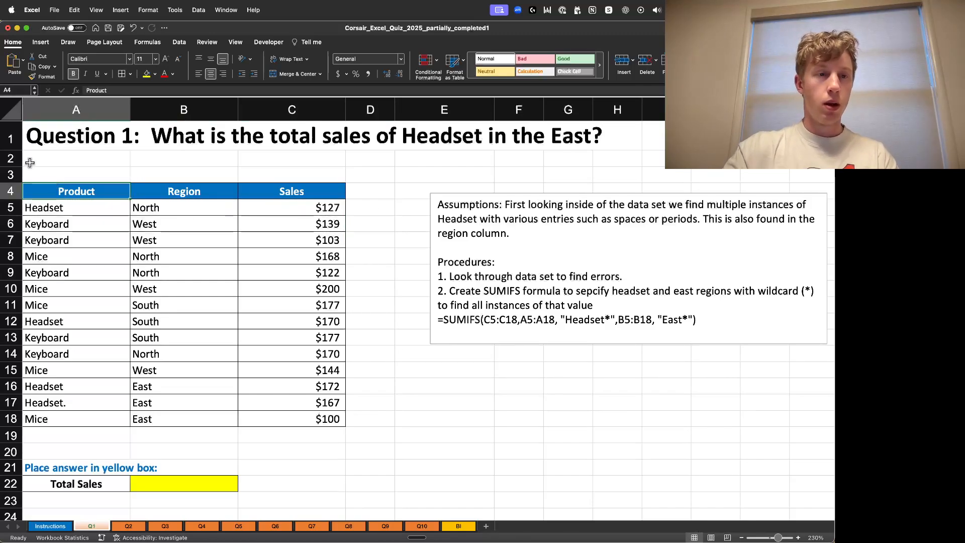
{"action": "left_click", "coordinate": [80, 210]}
{"action": "double_click", "coordinate": [84, 209]}
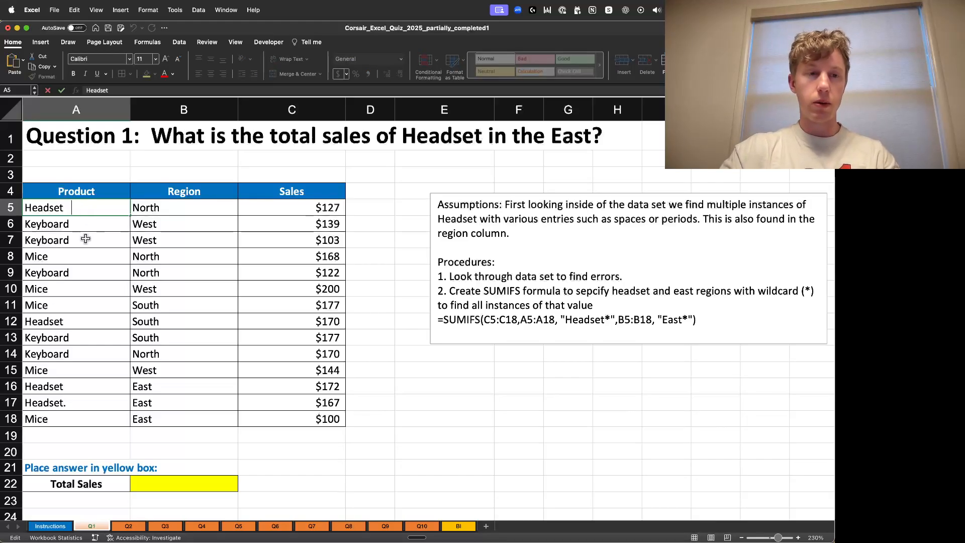
{"action": "double_click", "coordinate": [83, 225]}
{"action": "double_click", "coordinate": [85, 240]}
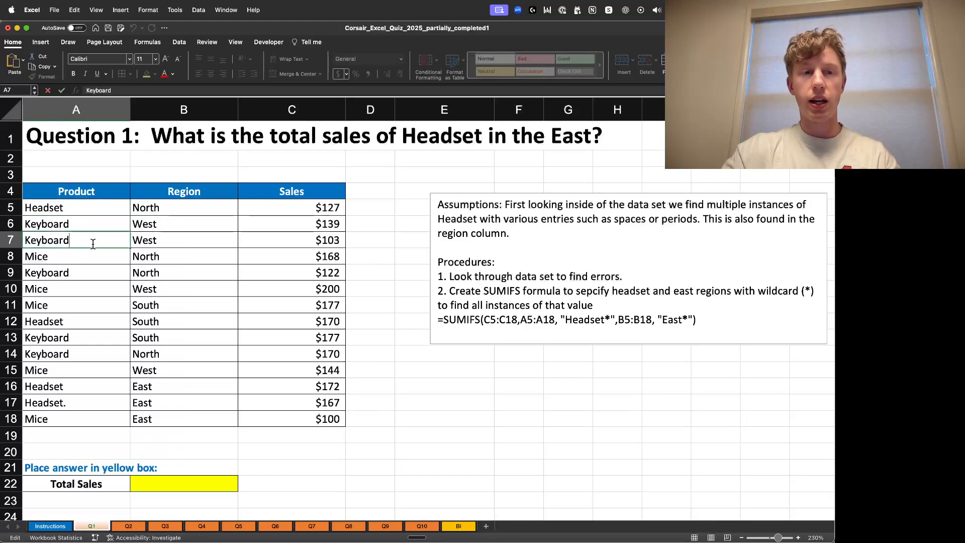
{"action": "double_click", "coordinate": [89, 259]}
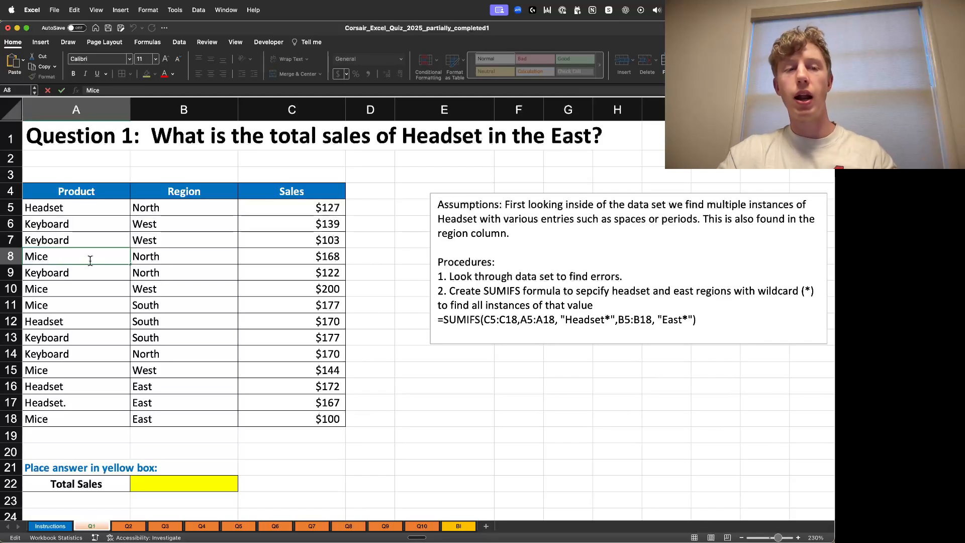
{"action": "double_click", "coordinate": [95, 274]}
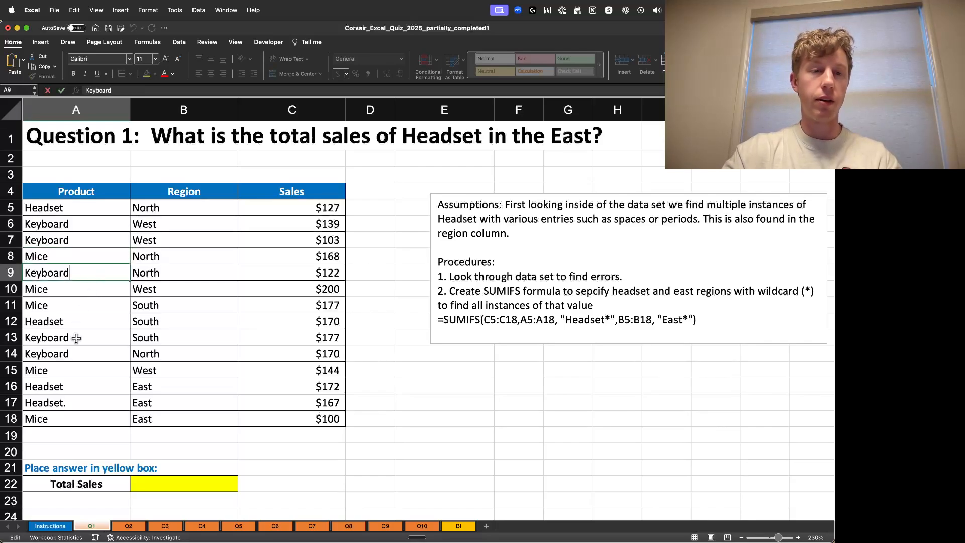
{"action": "double_click", "coordinate": [83, 324]}
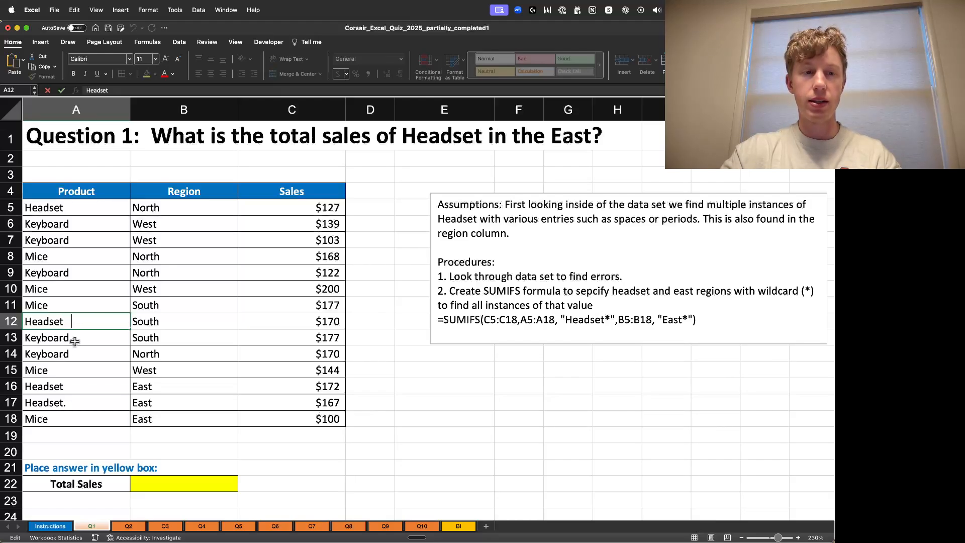
{"action": "left_click_drag", "start_coordinate": [64, 322], "coordinate": [85, 327]}
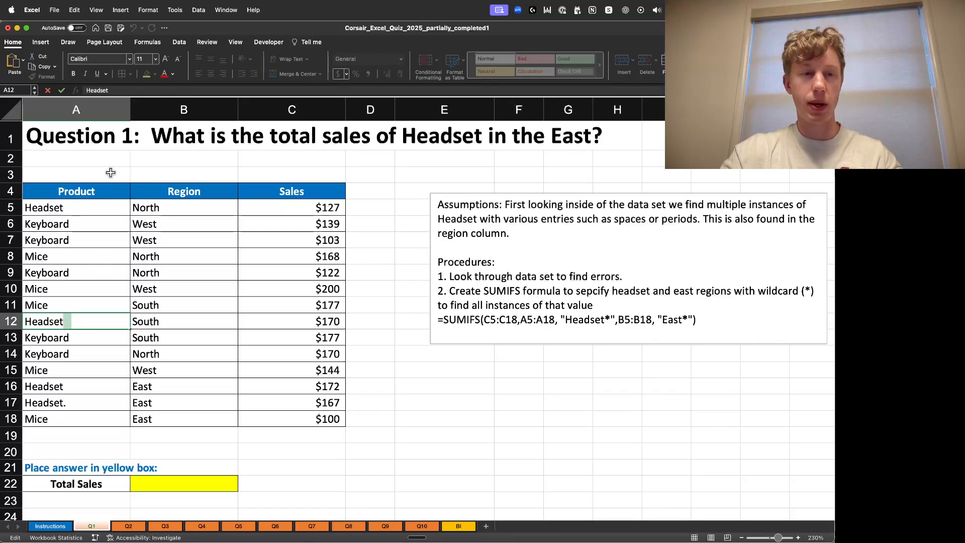
{"action": "left_click", "coordinate": [123, 162]}
{"action": "double_click", "coordinate": [80, 397]}
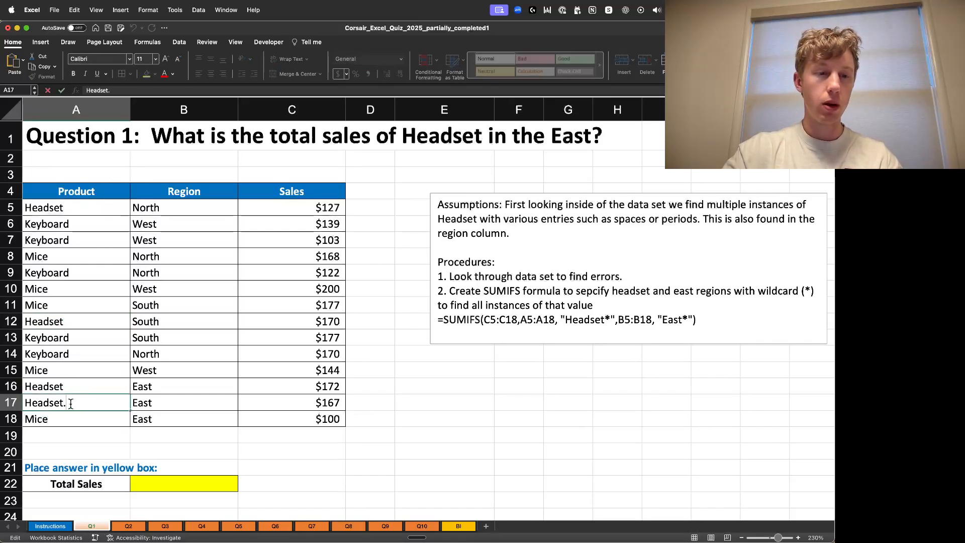
{"action": "double_click", "coordinate": [79, 385]}
{"action": "left_click_drag", "start_coordinate": [61, 387], "coordinate": [127, 384]}
{"action": "left_click", "coordinate": [101, 383]}
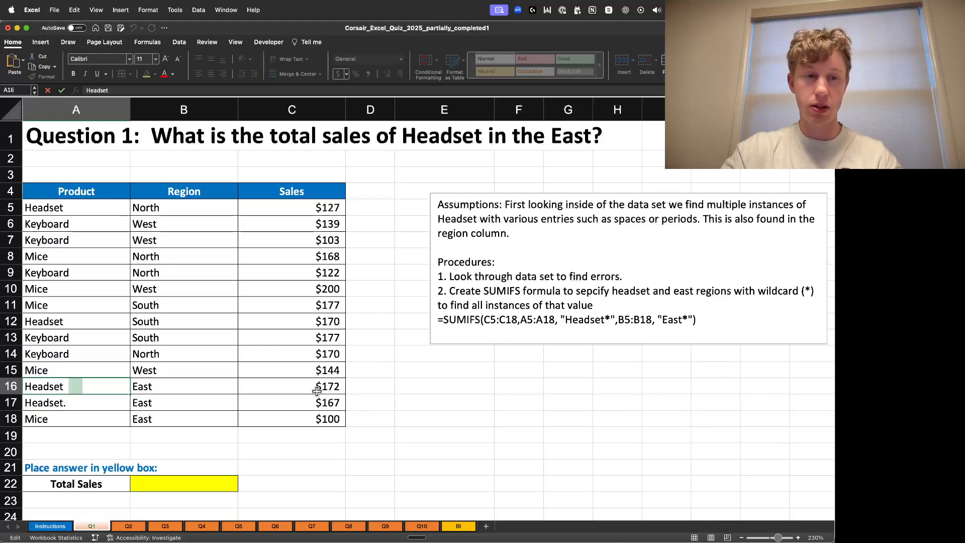
- Inspect the Region column entries for stray spaces or inconsistent values
{"action": "left_click", "coordinate": [409, 359]}
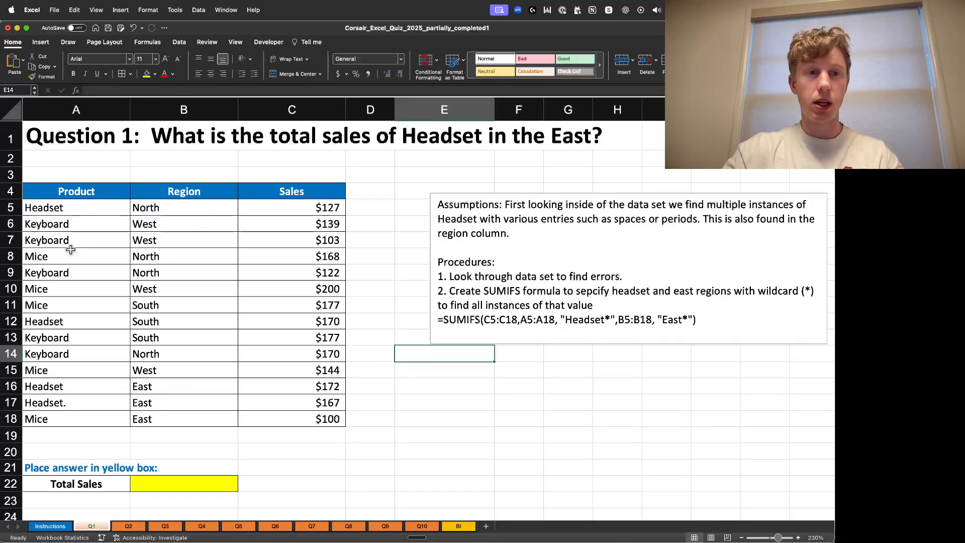
{"action": "left_click", "coordinate": [200, 225]}
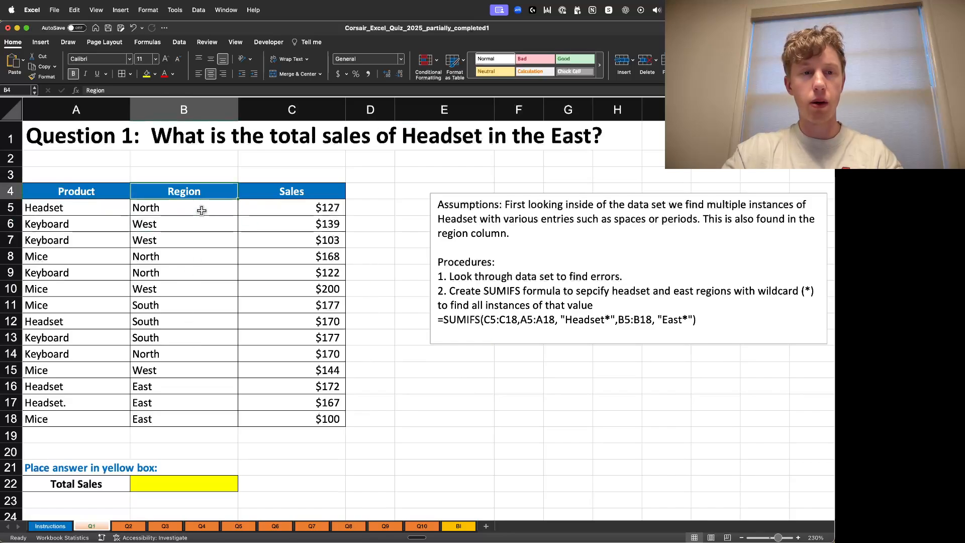
{"action": "double_click", "coordinate": [202, 209]}
{"action": "left_click", "coordinate": [198, 224]}
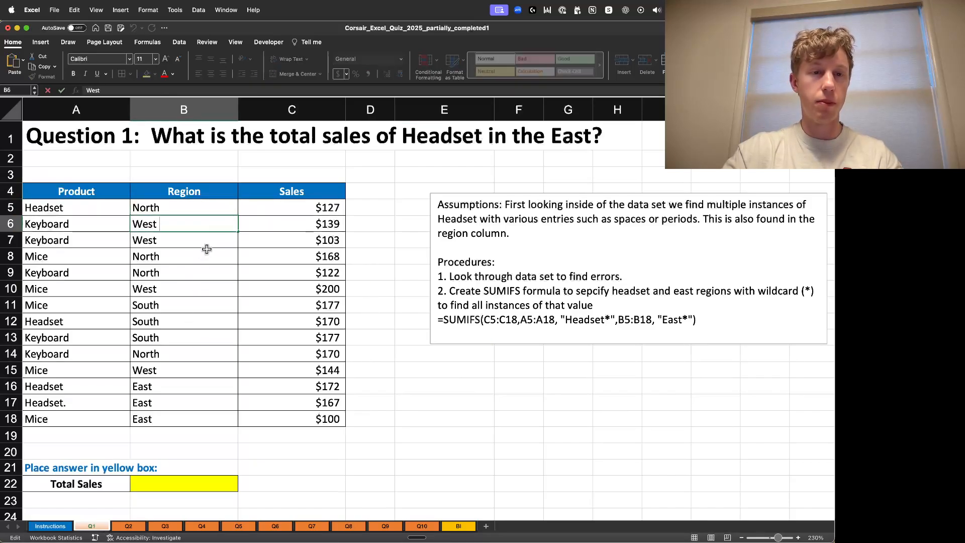
{"action": "double_click", "coordinate": [206, 241]}
{"action": "double_click", "coordinate": [202, 304]}
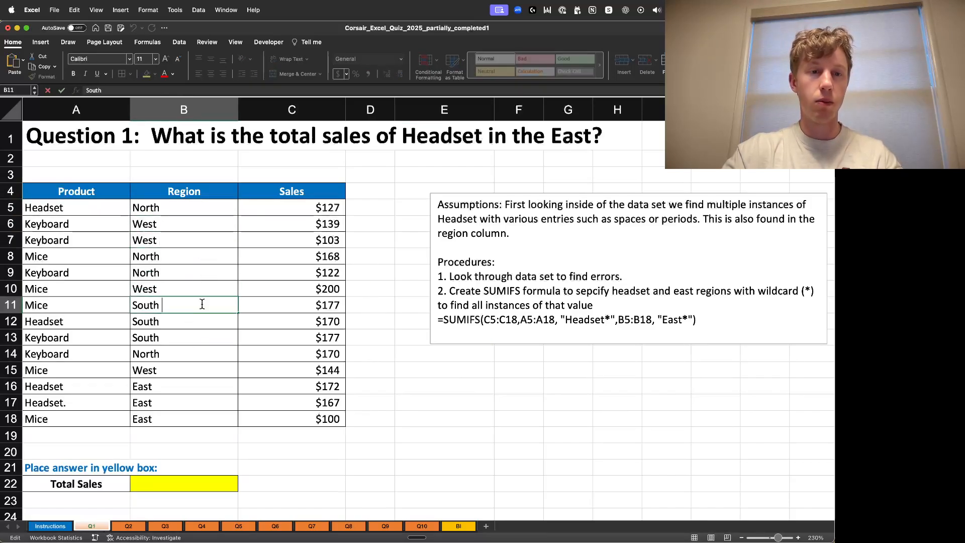
{"action": "double_click", "coordinate": [192, 346]}
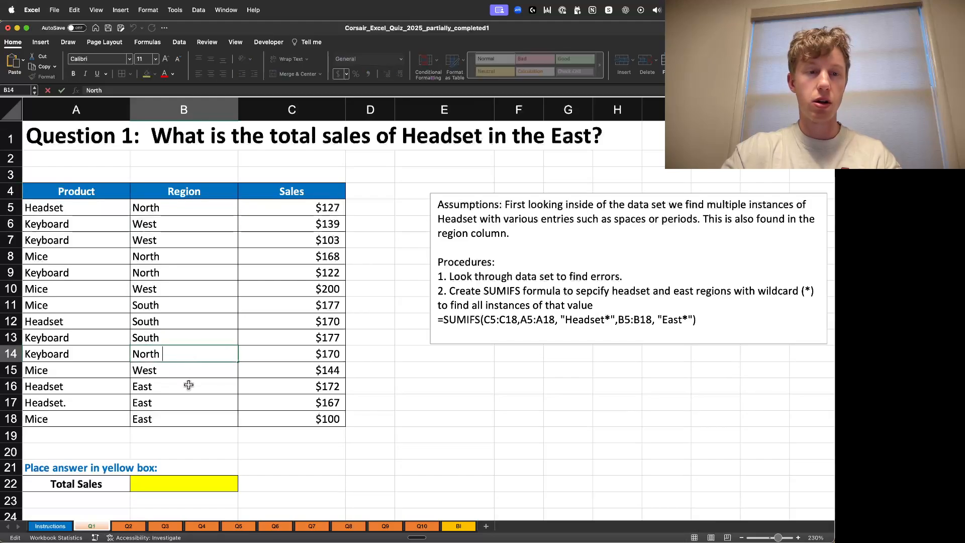
{"action": "left_click", "coordinate": [453, 336]}
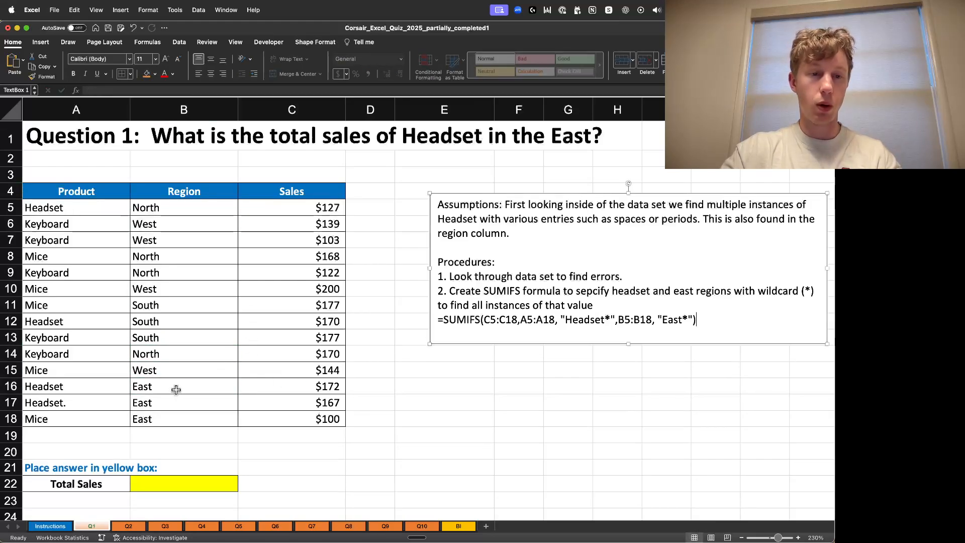
{"action": "left_click", "coordinate": [181, 387]}
{"action": "left_click", "coordinate": [452, 376]}
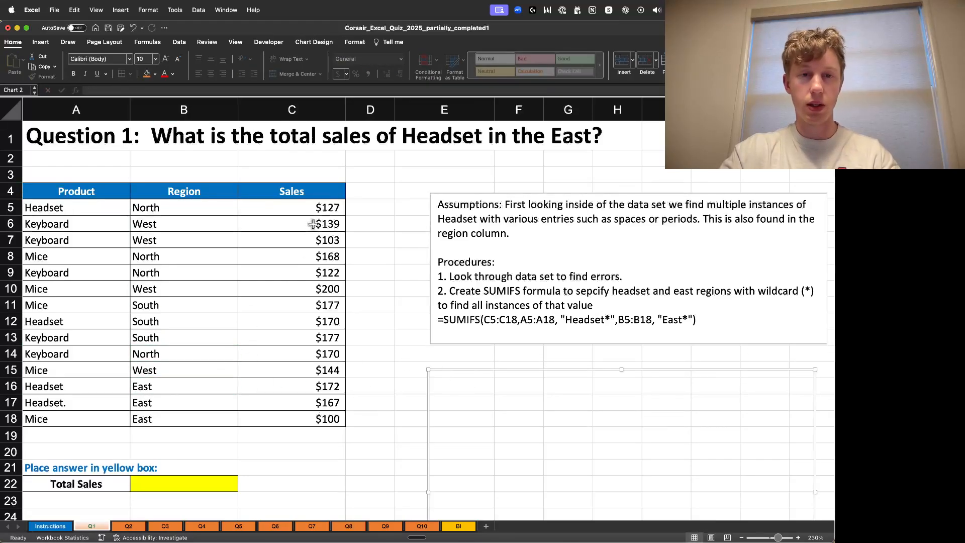
- Inspect the Sales column values to check how they are stored and formatted
{"action": "double_click", "coordinate": [323, 289]}
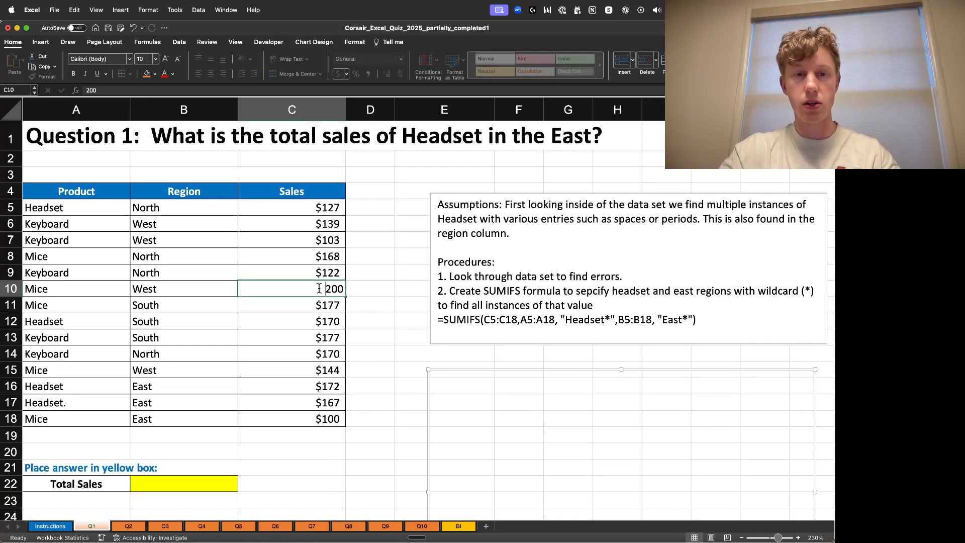
{"action": "double_click", "coordinate": [321, 258]}
{"action": "double_click", "coordinate": [326, 210]}
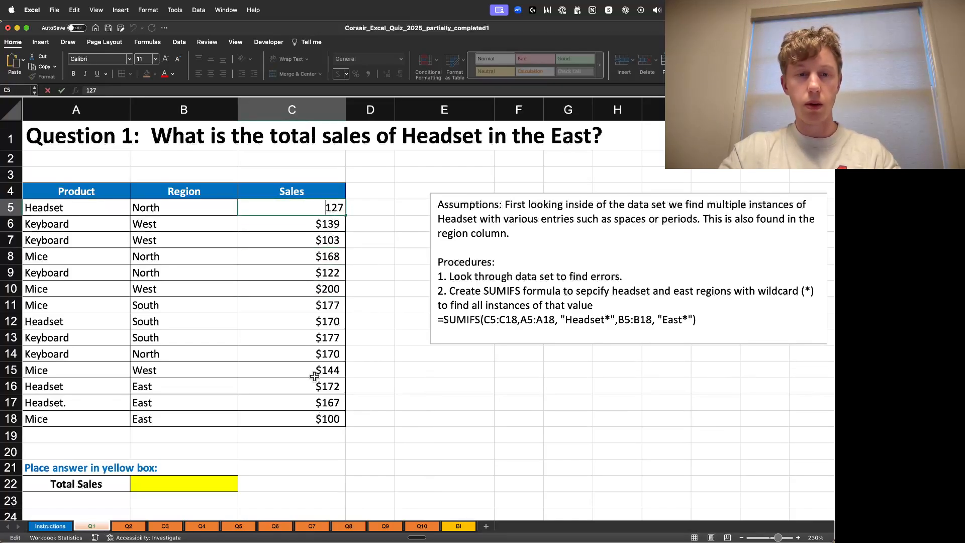
{"action": "double_click", "coordinate": [315, 372]}
{"action": "left_click", "coordinate": [327, 418]}
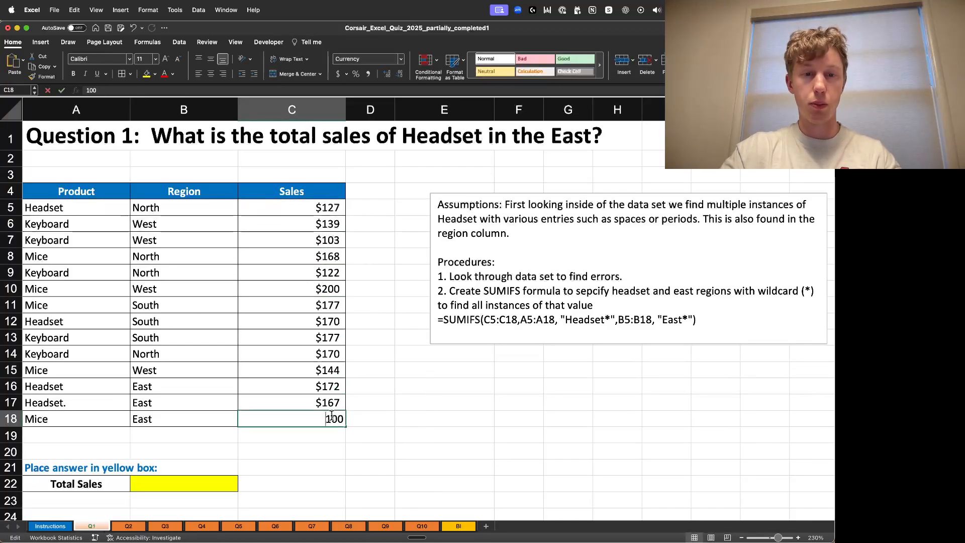
{"action": "left_click", "coordinate": [422, 403]}
{"action": "scroll", "coordinate": [381, 306], "scroll_direction": "down", "scroll_amount": 2}
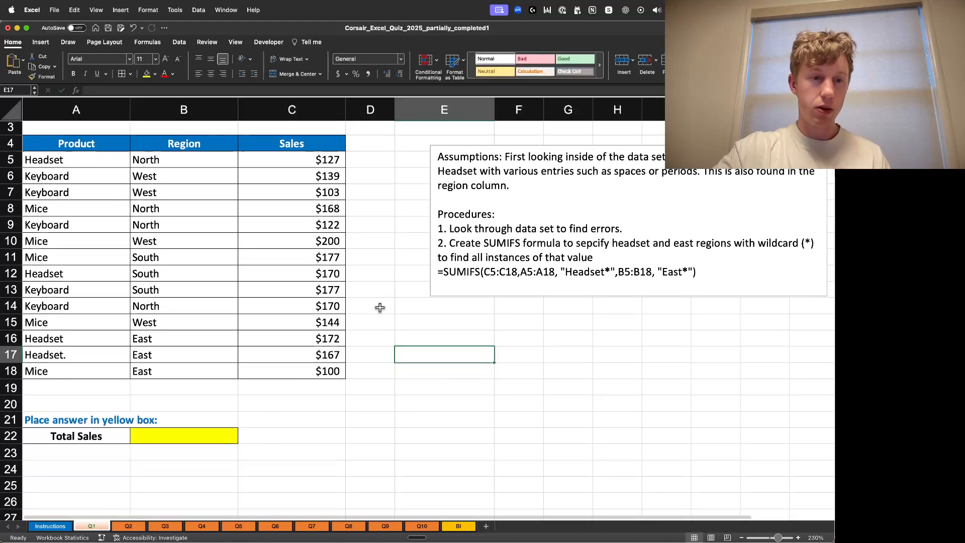
- Insert three blank rows between the data table and the answer section
{"action": "right_click", "coordinate": [10, 389]}
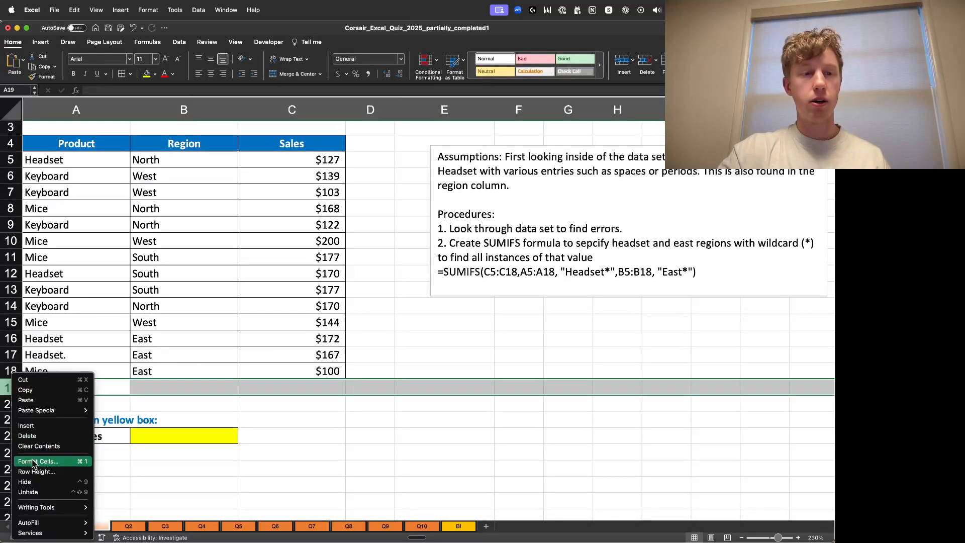
{"action": "left_click", "coordinate": [26, 425]}
{"action": "right_click", "coordinate": [10, 397]}
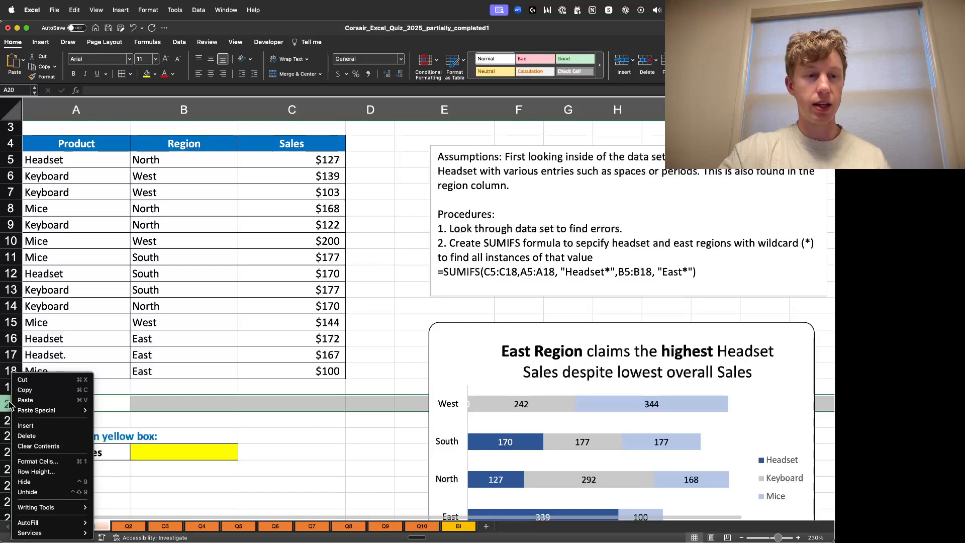
{"action": "left_click", "coordinate": [26, 425]}
{"action": "right_click", "coordinate": [11, 408]}
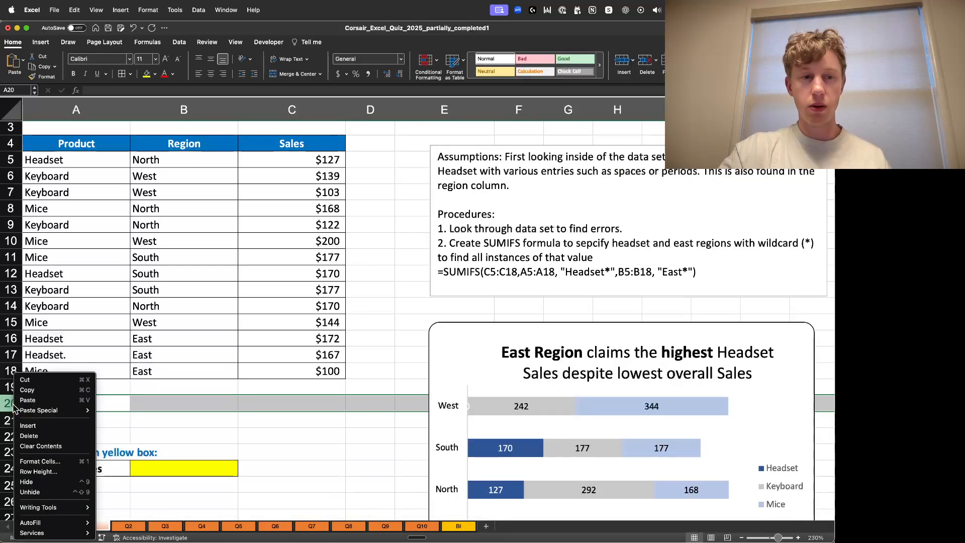
{"action": "left_click", "coordinate": [27, 425]}
- Enter the labels Product and Region in cells A20 and A21
{"action": "left_click", "coordinate": [75, 403]}
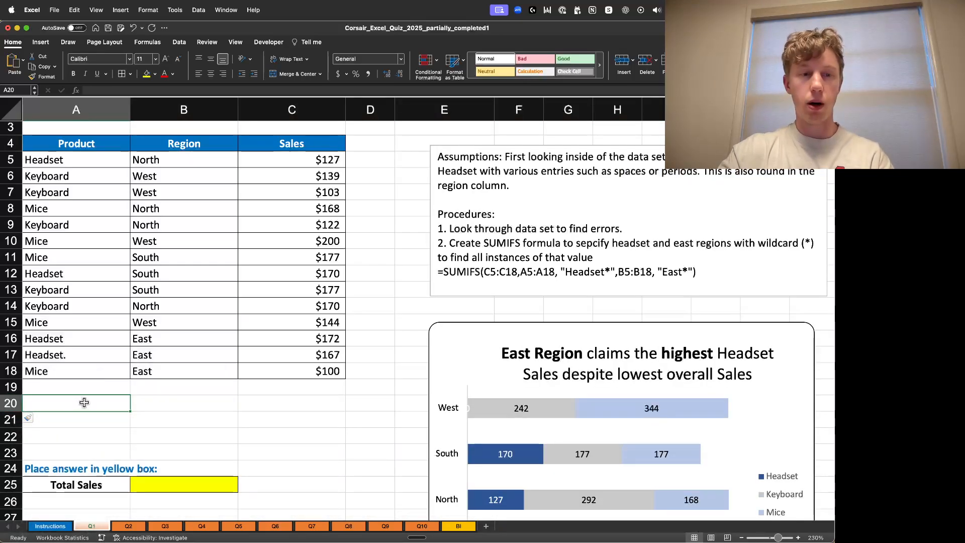
{"action": "type", "text": "Product"}
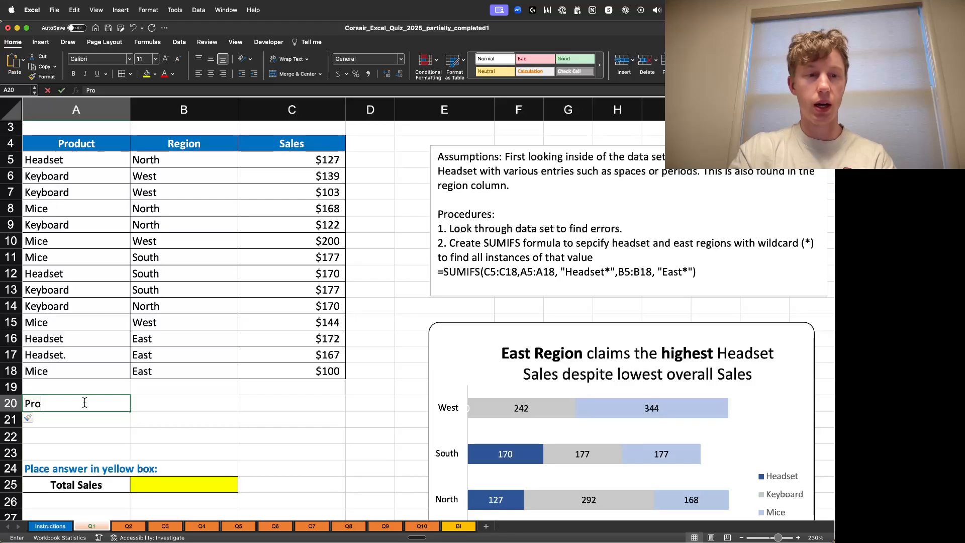
{"action": "key", "text": "Return"}
{"action": "type", "text": "Region"}
{"action": "key", "text": "Return"}
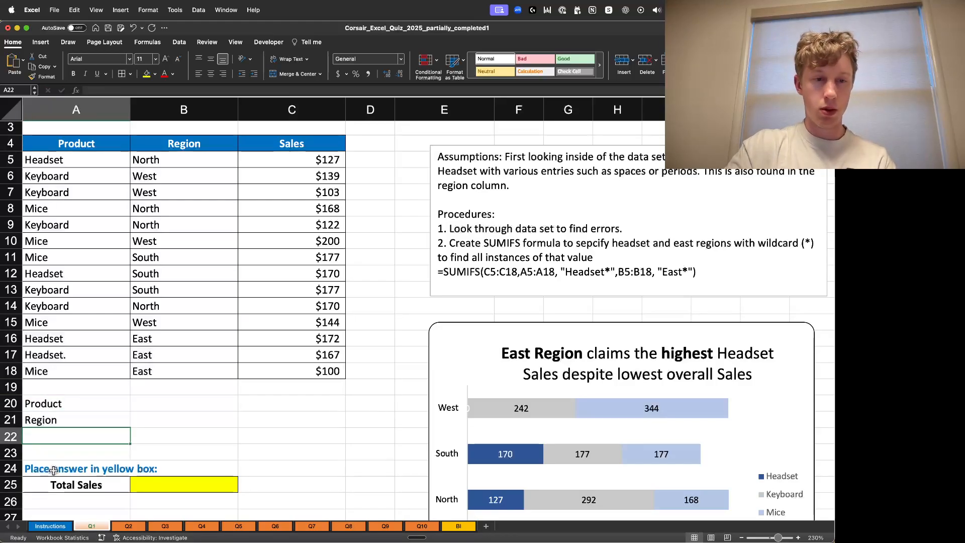
- Copy the formatting of the 'Place answer in yellow box:' label onto the Product and Region labels
{"action": "left_click", "coordinate": [52, 470]}
{"action": "key", "text": "cmd+c"}
{"action": "left_click_drag", "start_coordinate": [72, 402], "coordinate": [73, 420]}
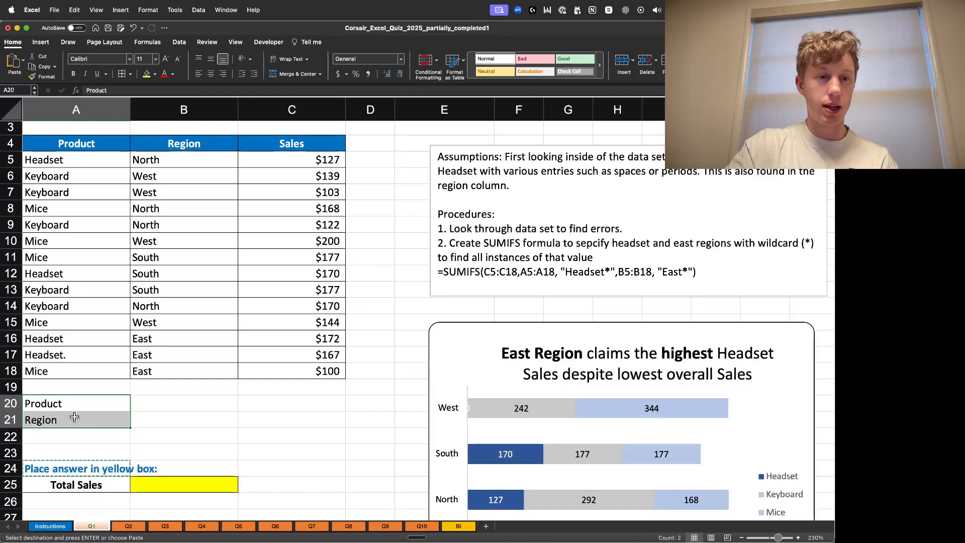
{"action": "right_click", "coordinate": [82, 405]}
{"action": "mouse_move", "coordinate": [116, 318]}
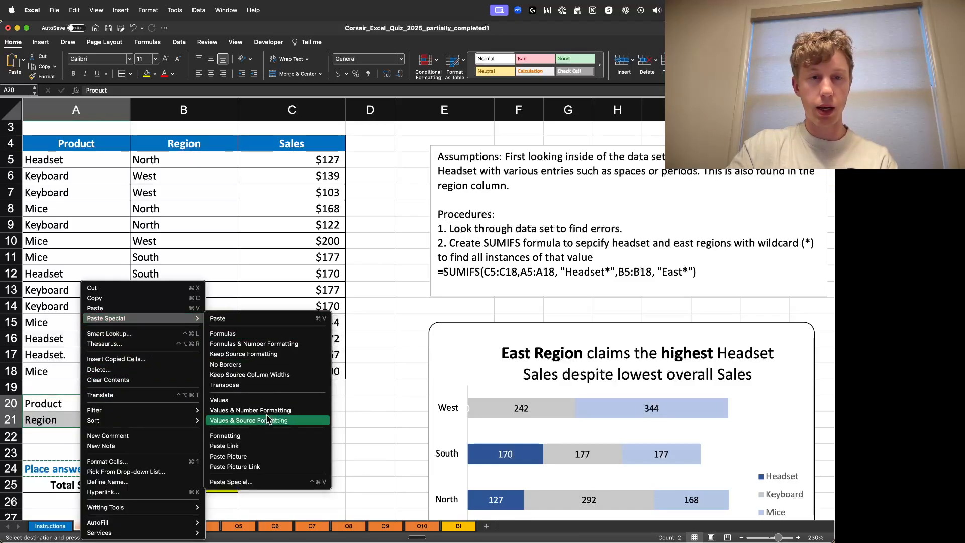
{"action": "left_click", "coordinate": [259, 436]}
- Copy the yellow answer-box formatting onto cells B20 and B21 beside the Product and Region labels
{"action": "left_click", "coordinate": [198, 403]}
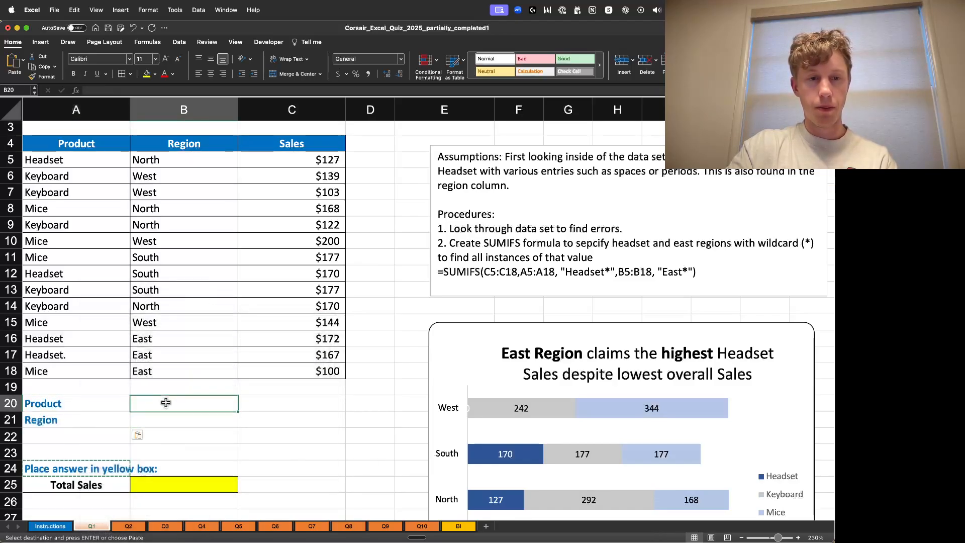
{"action": "left_click", "coordinate": [196, 490]}
{"action": "key", "text": "super+c"}
{"action": "left_click_drag", "start_coordinate": [177, 405], "coordinate": [181, 421]}
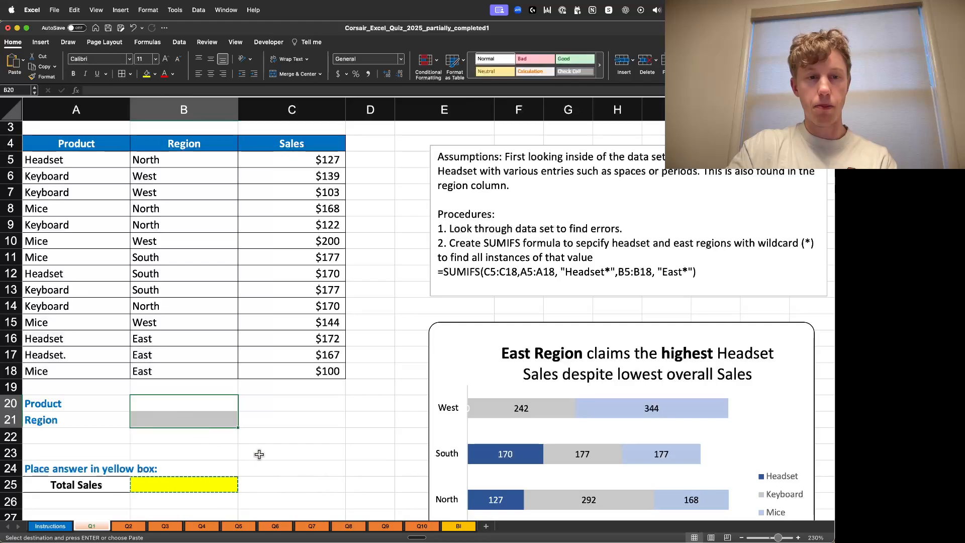
{"action": "key", "text": "super+v"}
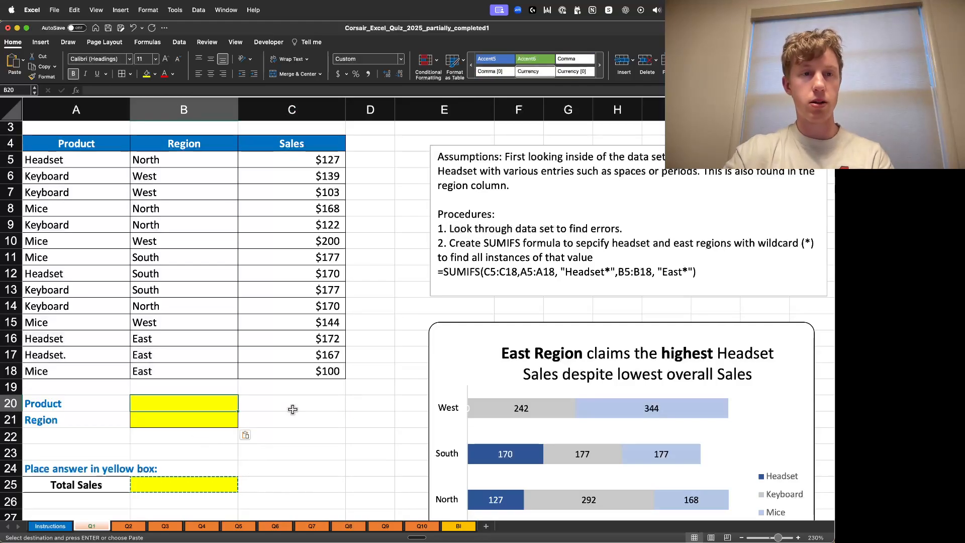
- Enter Headset in cell B20 and East in cell B21
{"action": "scroll", "coordinate": [284, 389], "scroll_direction": "up", "scroll_amount": 2}
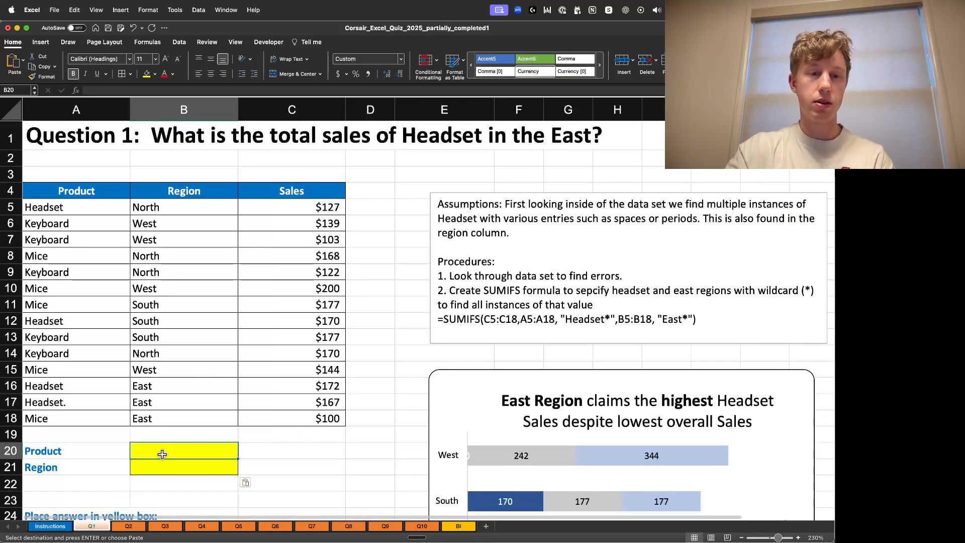
{"action": "type", "text": "Headset"}
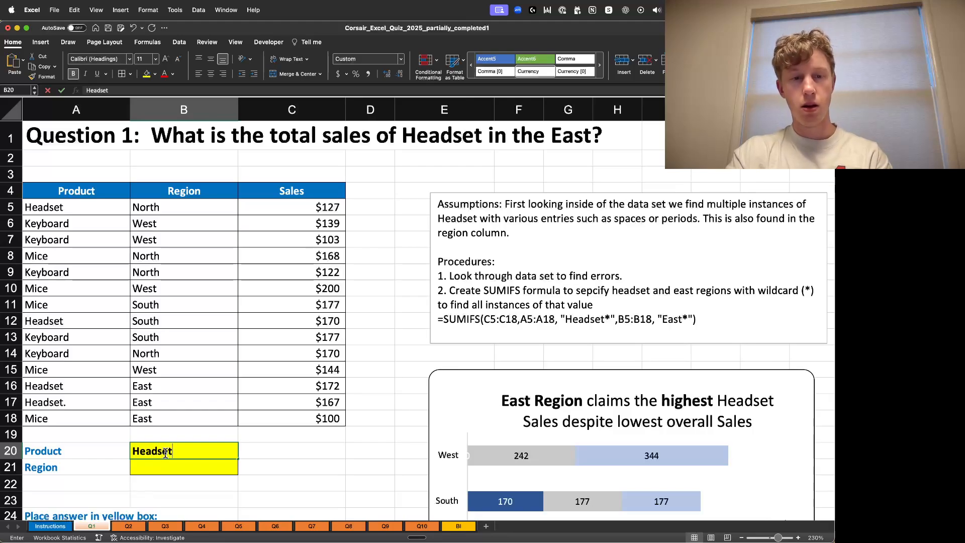
{"action": "key", "text": "Return"}
{"action": "type", "text": "East"}
{"action": "key", "text": "Return"}
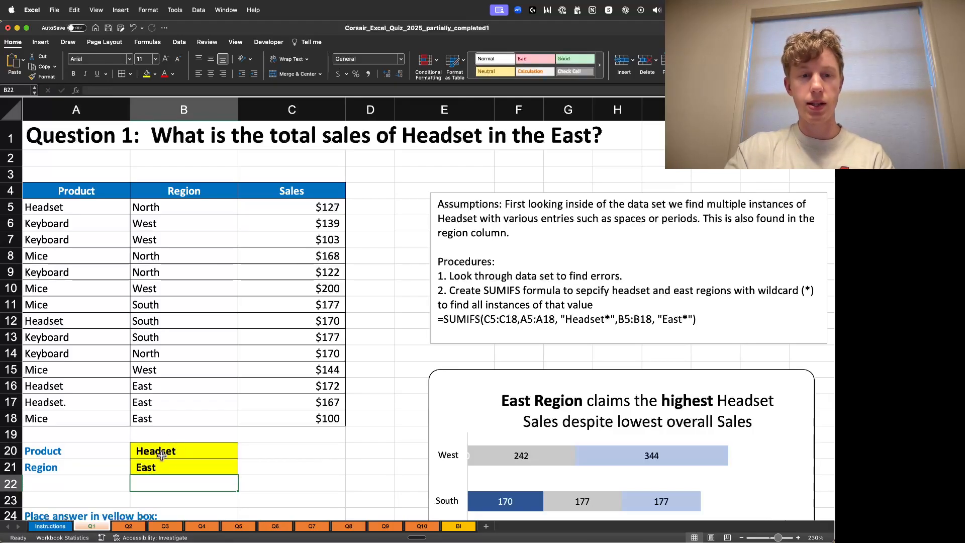
- Begin a SUMIFS formula in the Total Sales cell with sum range C5:C18 and criteria range A5:A18
{"action": "scroll", "coordinate": [347, 425], "scroll_direction": "down", "scroll_amount": 2}
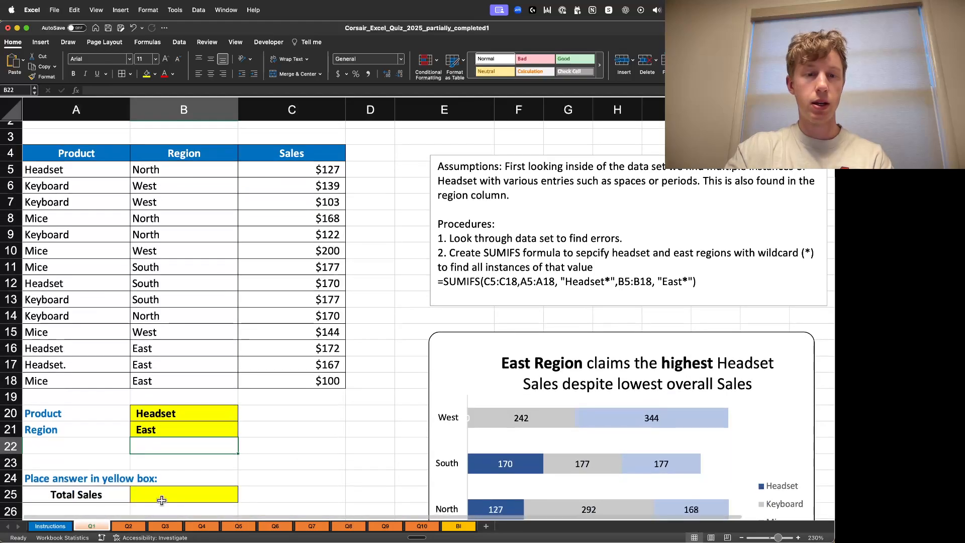
{"action": "left_click", "coordinate": [186, 495]}
{"action": "type", "text": "=SUMF"}
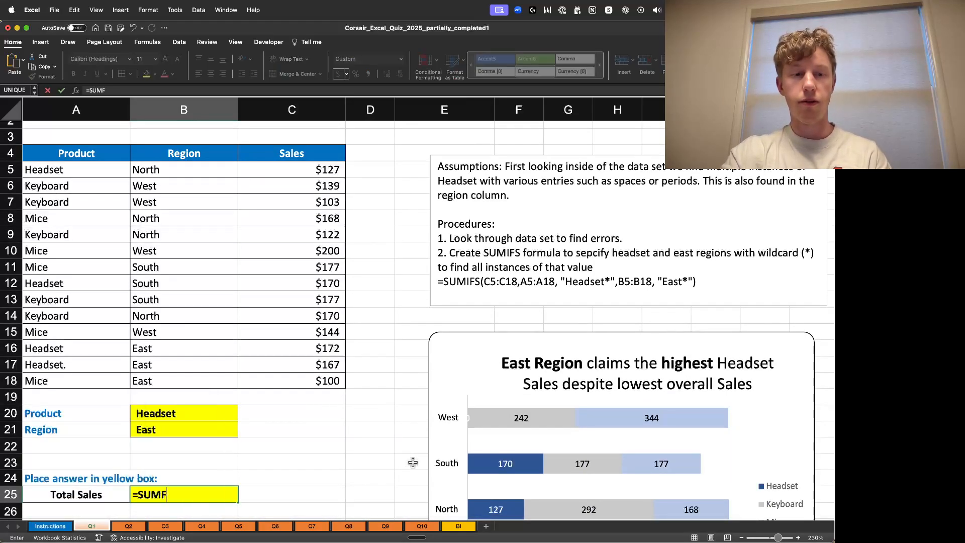
{"action": "key", "text": "BackSpace"}
{"action": "key", "text": "BackSpace"}
{"action": "key", "text": "BackSpace"}
{"action": "key", "text": "BackSpace"}
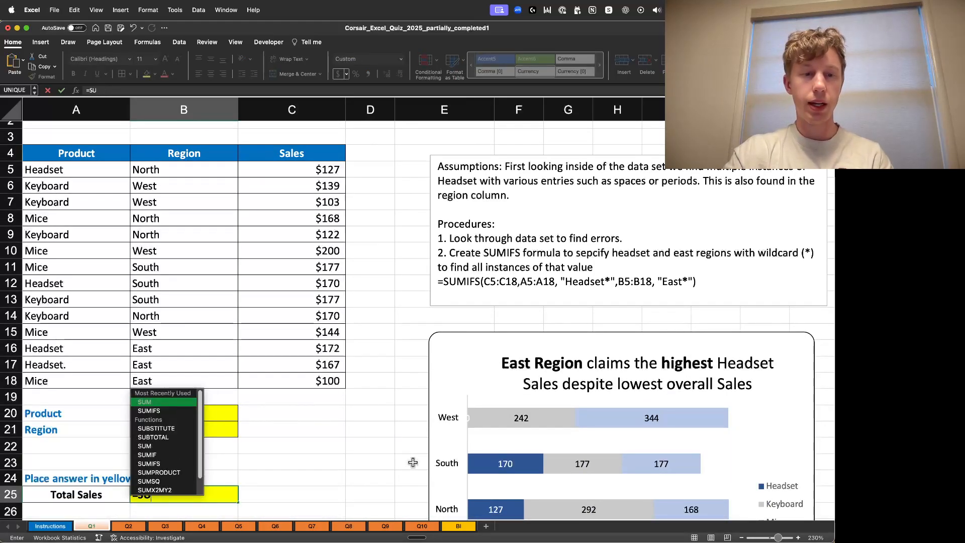
{"action": "type", "text": "SUMIFS"}
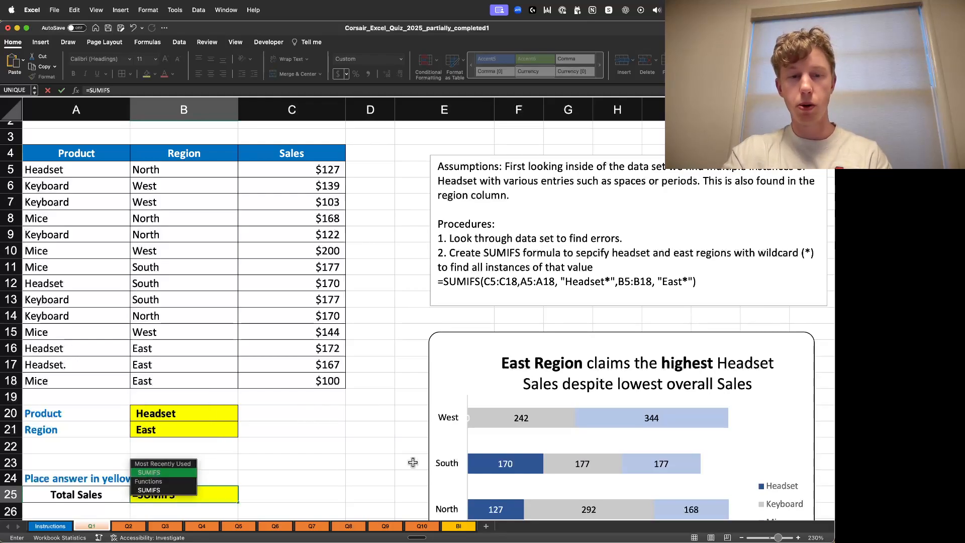
{"action": "type", "text": "("}
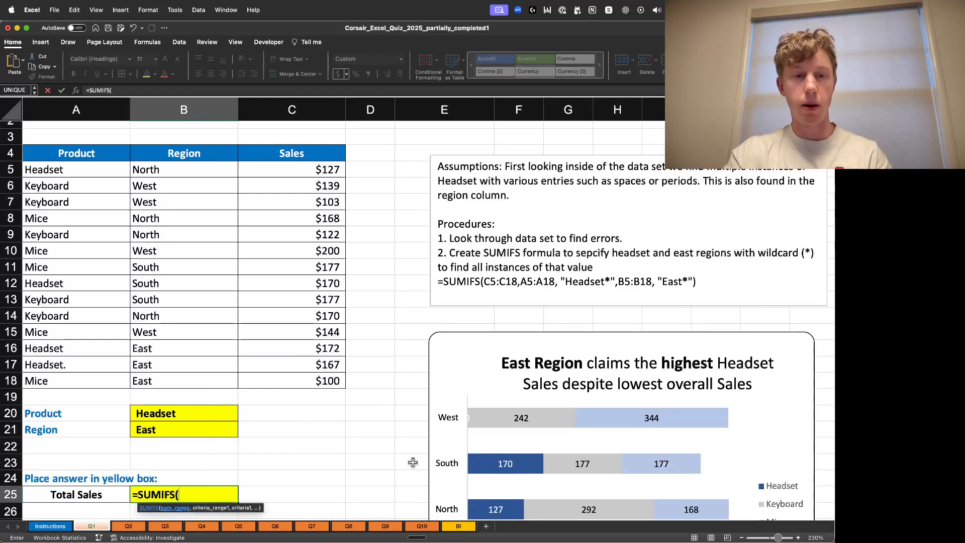
{"action": "left_click", "coordinate": [300, 175]}
{"action": "key", "text": "super+shift+Down"}
{"action": "type", "text": ","}
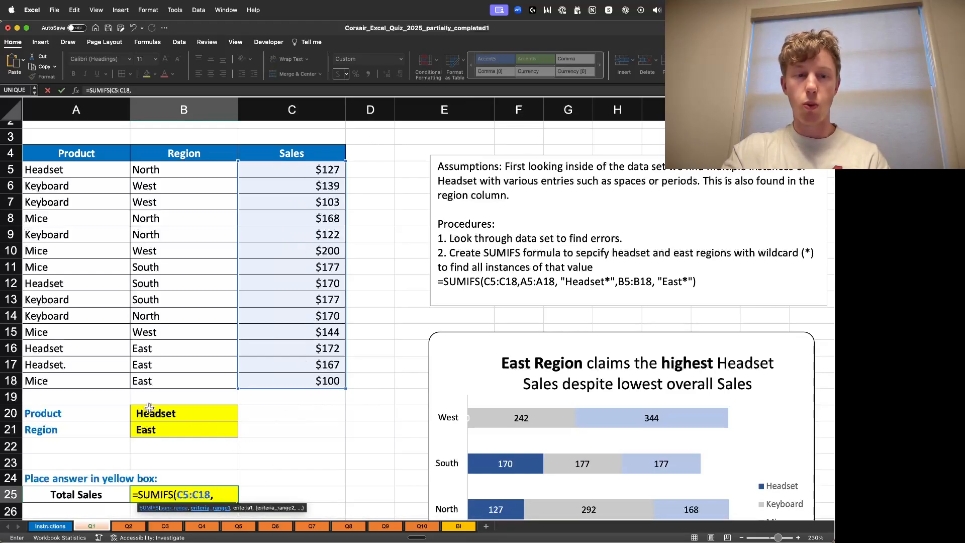
{"action": "left_click", "coordinate": [81, 172]}
{"action": "key", "text": "super+shift+Down"}
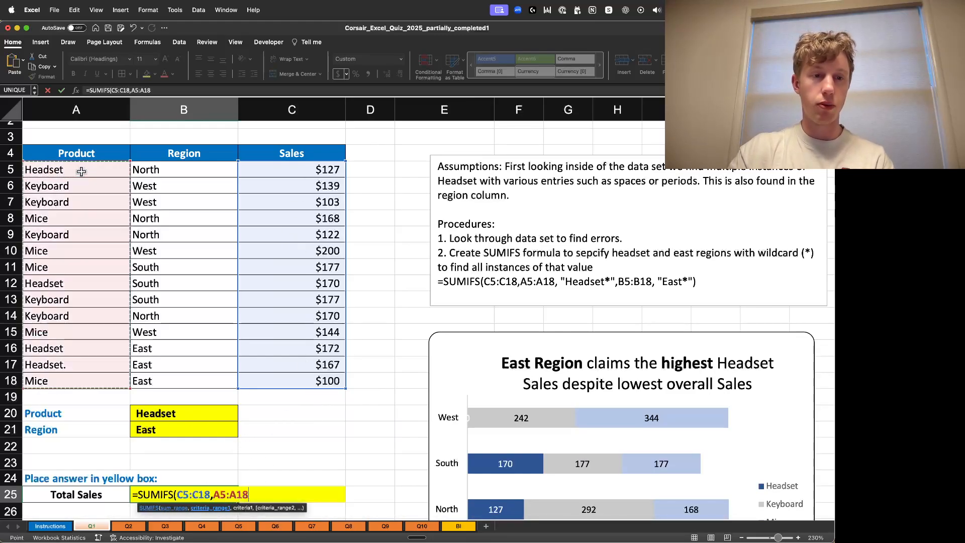
{"action": "type", "text": ",\"*"}
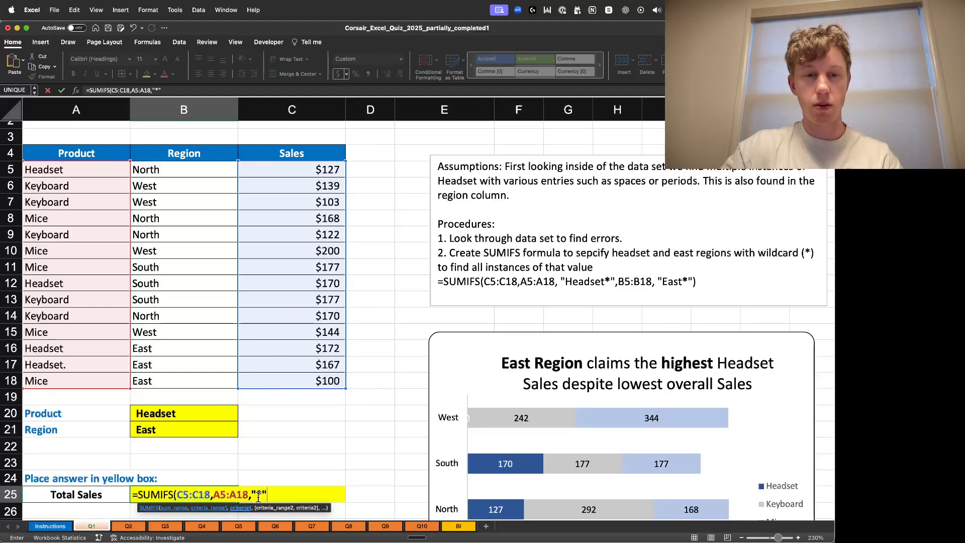
{"action": "left_click_drag", "start_coordinate": [257, 495], "coordinate": [267, 495]}
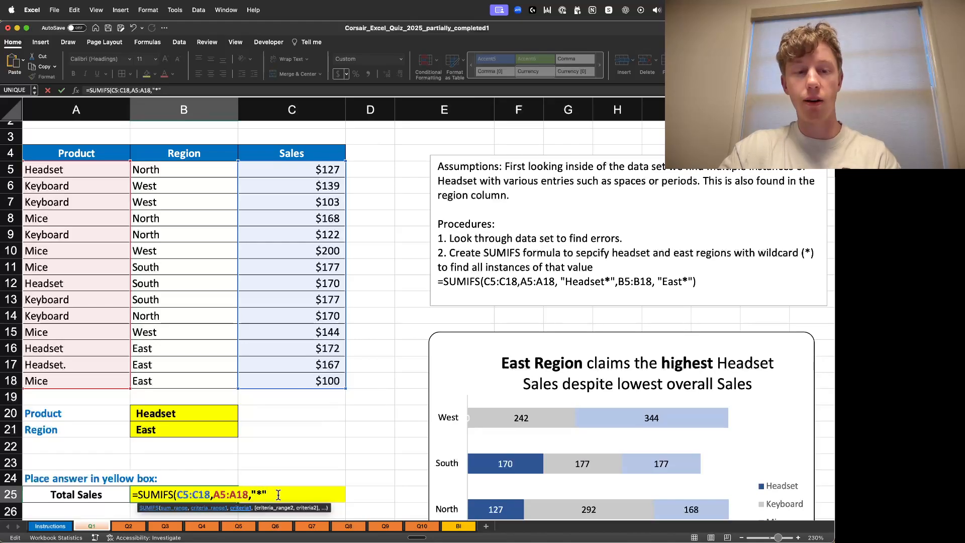
{"action": "left_click", "coordinate": [196, 413]}
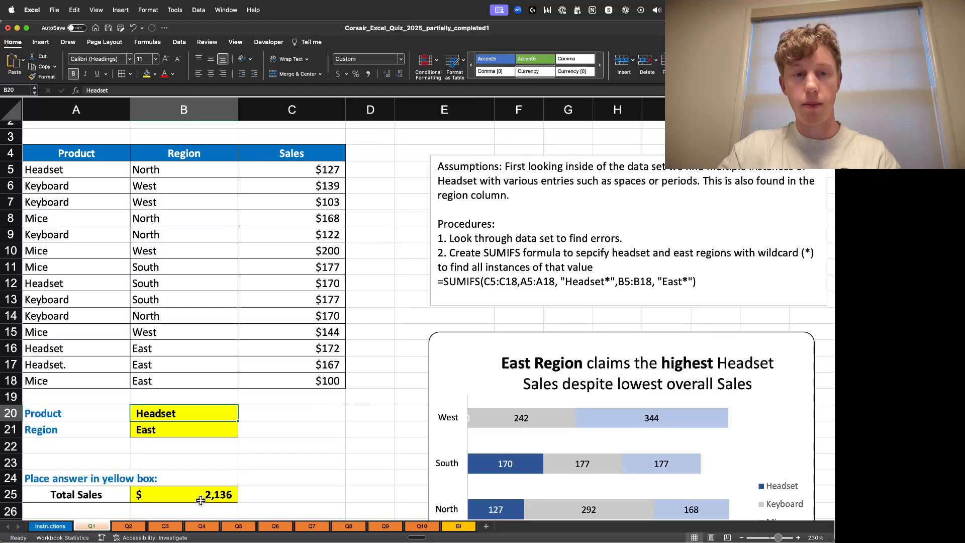
- Edit the formula so the product criterion reads "*"&B20&"*"
{"action": "double_click", "coordinate": [200, 494]}
{"action": "left_click", "coordinate": [266, 494]}
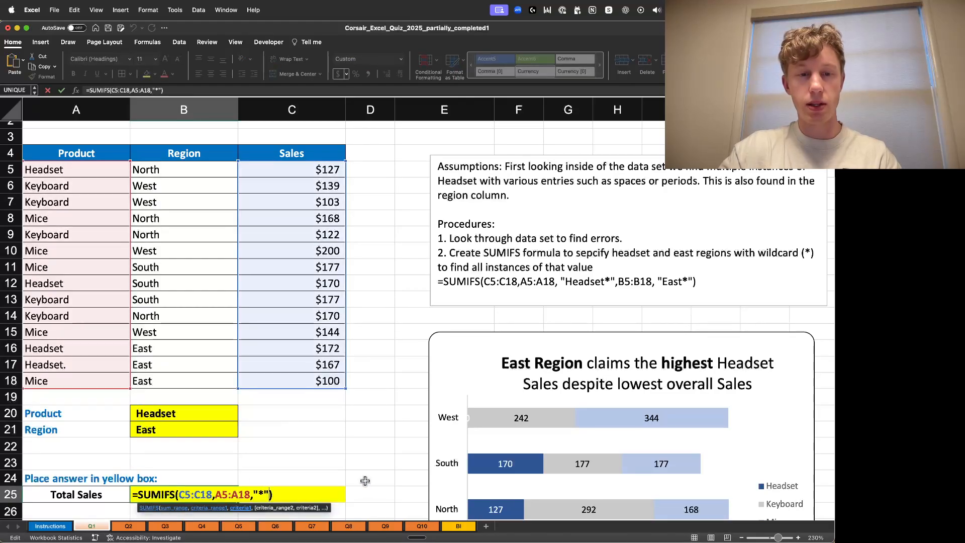
{"action": "type", "text": "B20"}
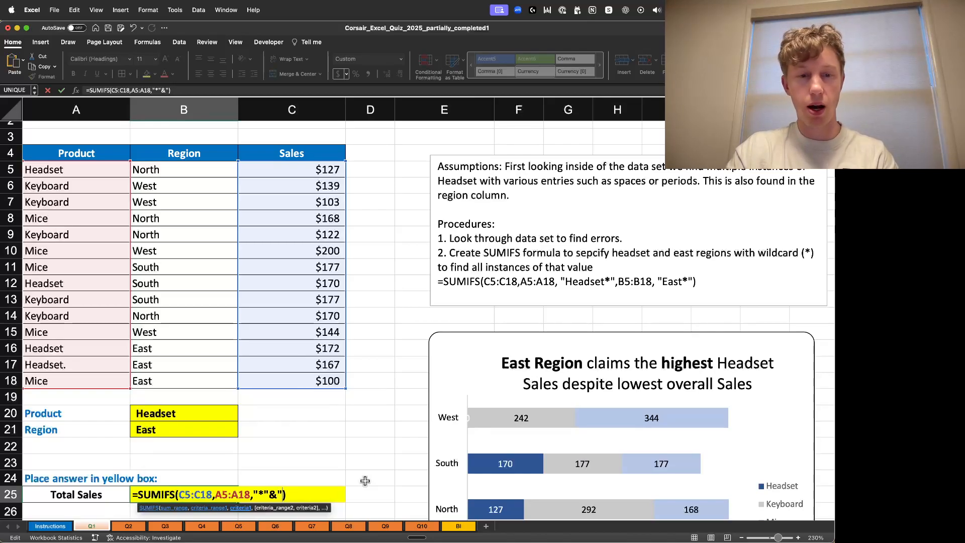
{"action": "type", "text": "\"&"}
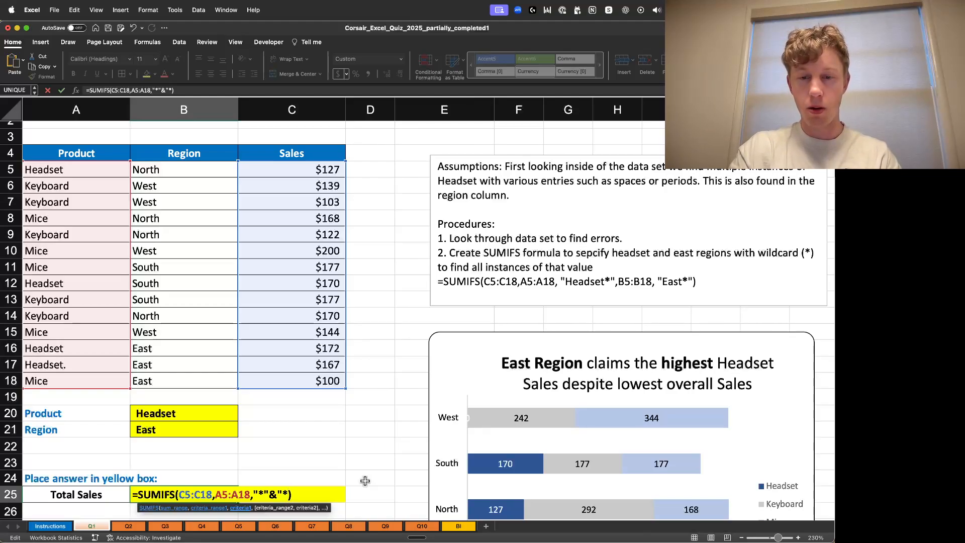
{"action": "type", "text": "B20"}
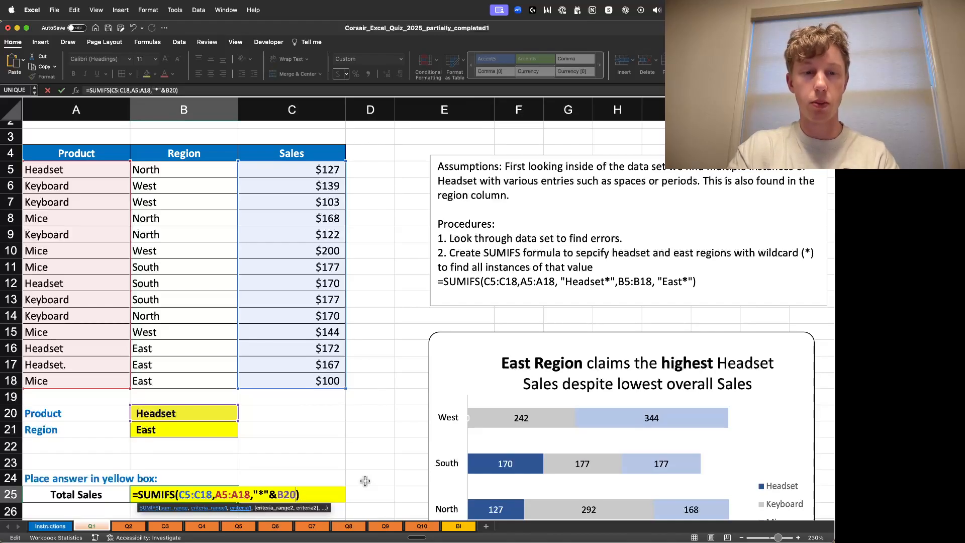
{"action": "type", "text": "&"}
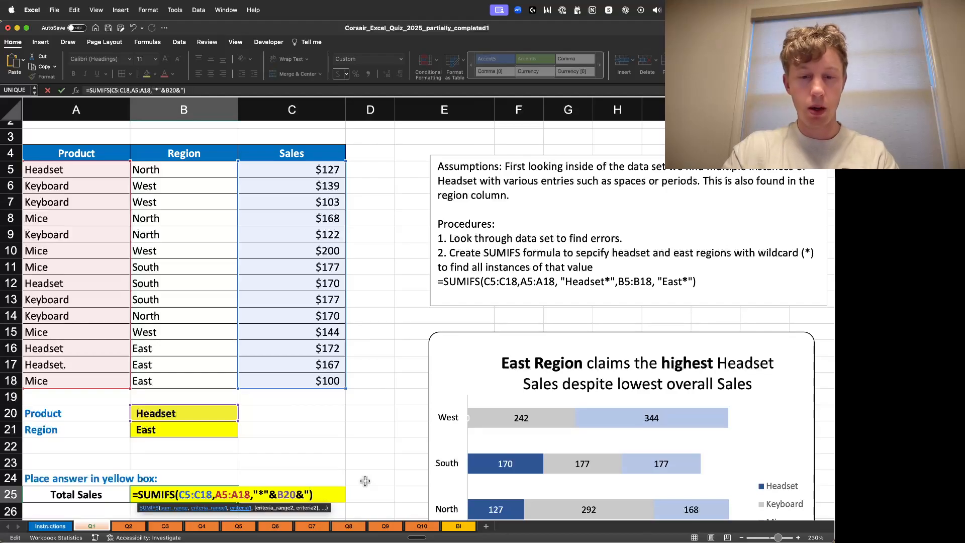
{"action": "type", "text": "\"*\""}
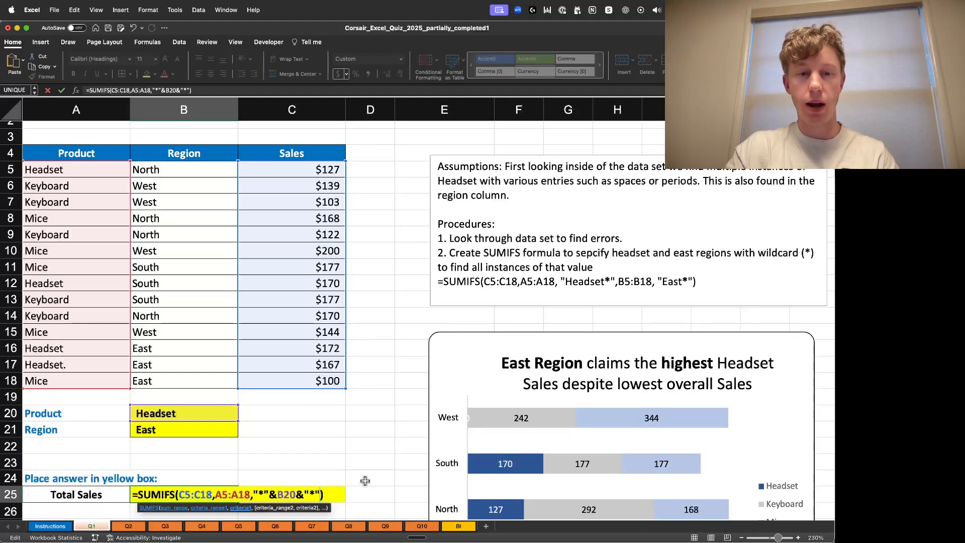
{"action": "type", "text": ","}
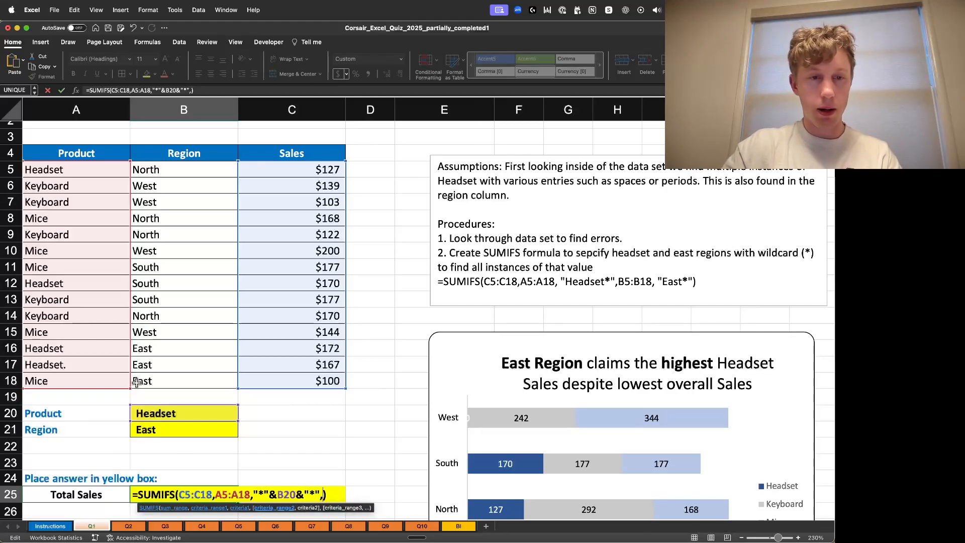
- Add the criteria range B5:B18 with a wildcard criterion to the SUMIFS formula
{"action": "left_click", "coordinate": [185, 170]}
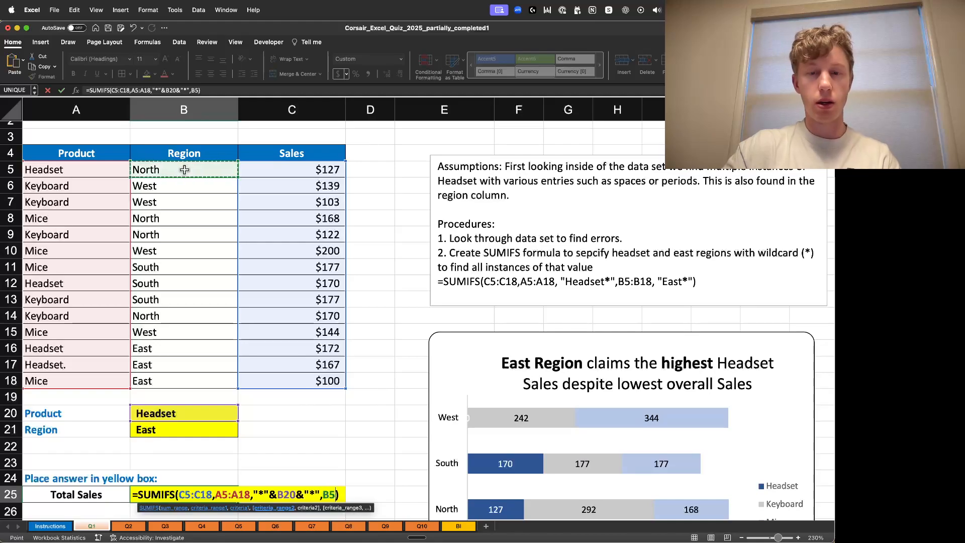
{"action": "key", "text": "super+shift+Down"}
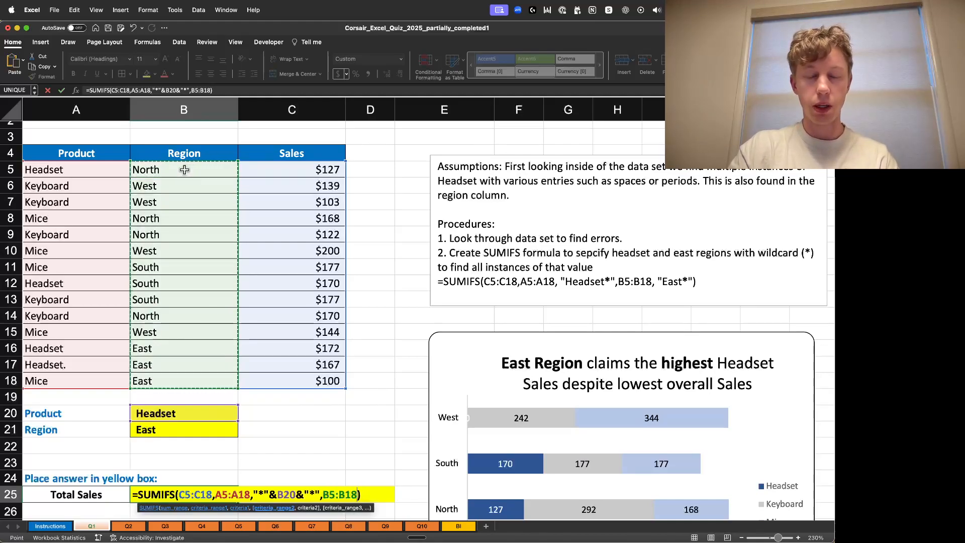
{"action": "type", "text": ","}
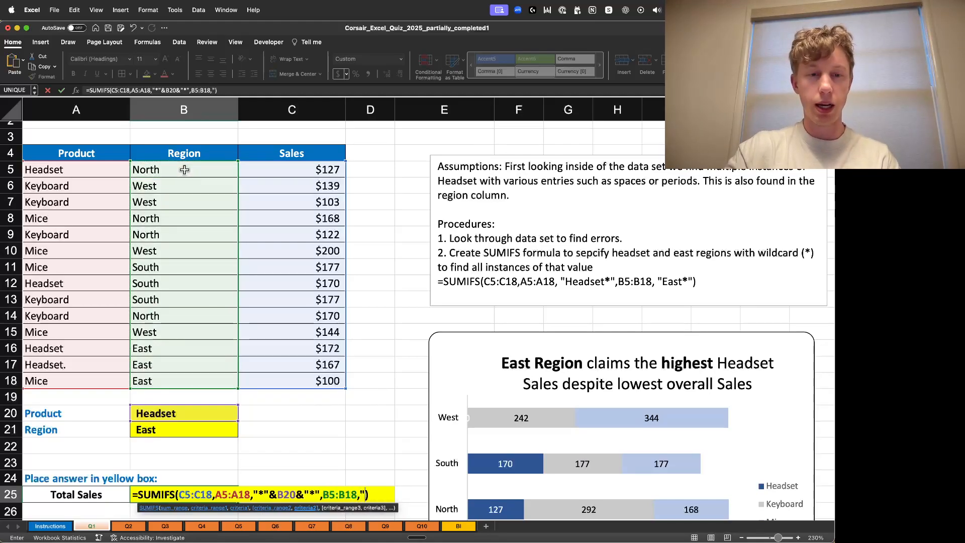
{"action": "type", "text": "\"*"}
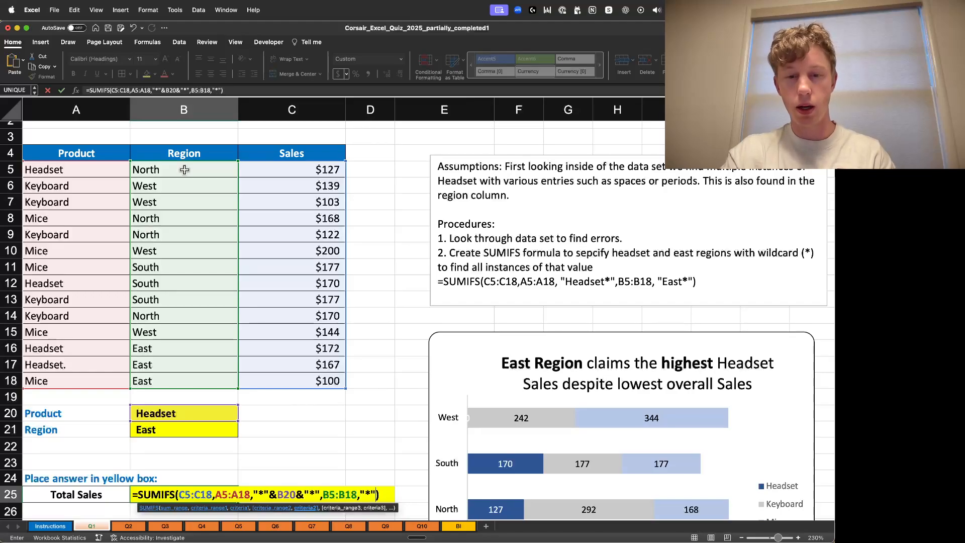
{"action": "type", "text": "\"\"*\""}
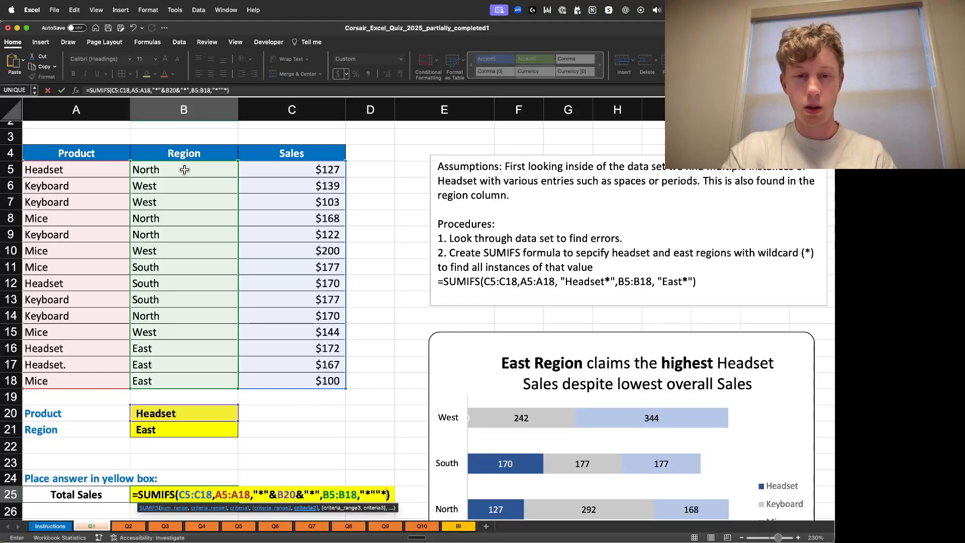
{"action": "key", "text": "Left"}
{"action": "key", "text": "Right"}
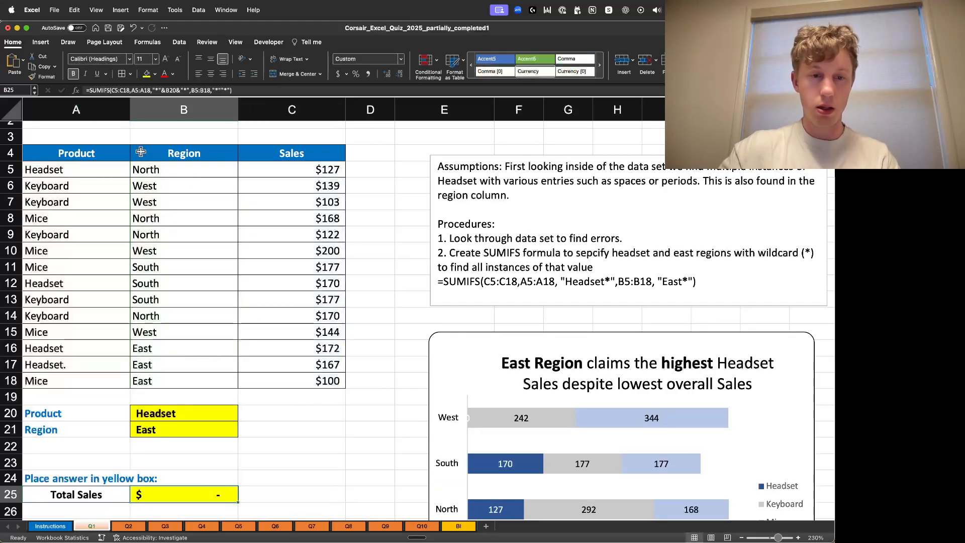
- Complete the region criterion as "*"&B21&"*" and confirm the formula
{"action": "double_click", "coordinate": [226, 495]}
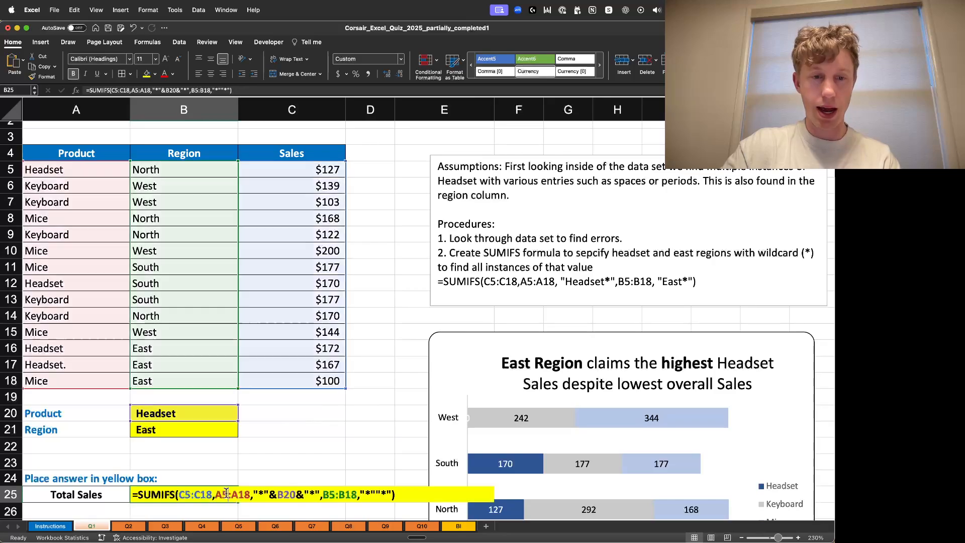
{"action": "left_click", "coordinate": [375, 495]}
{"action": "type", "text": "&&"}
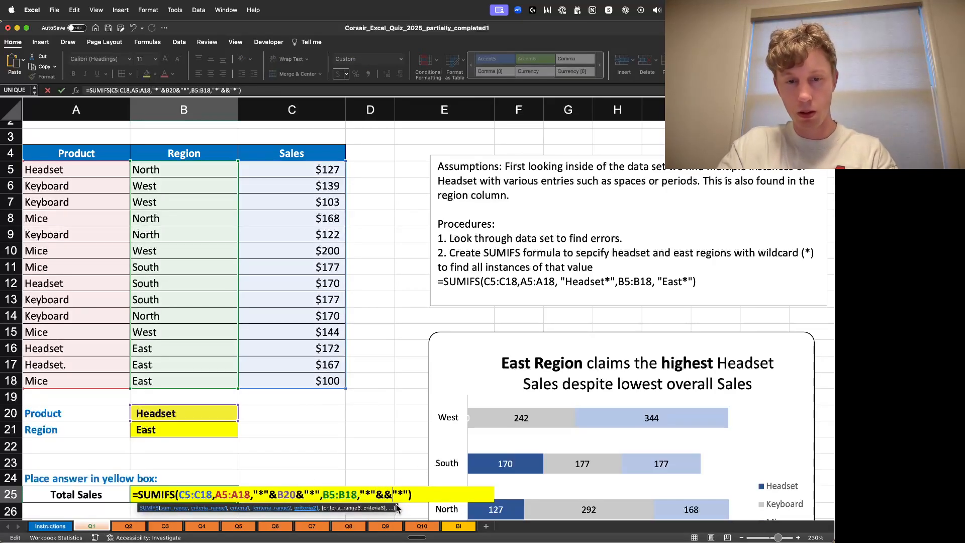
{"action": "key", "text": "Left"}
{"action": "type", "text": "B21"}
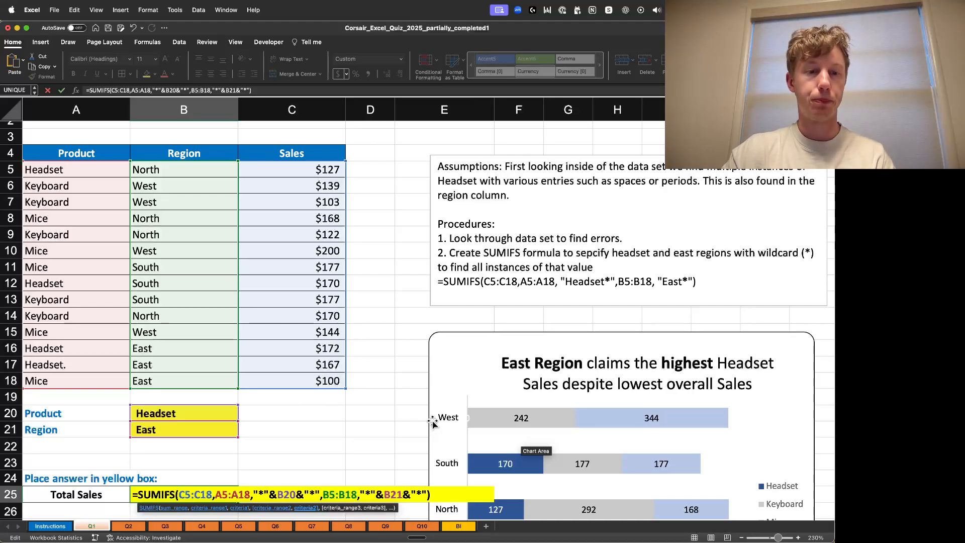
{"action": "key", "text": "Return"}
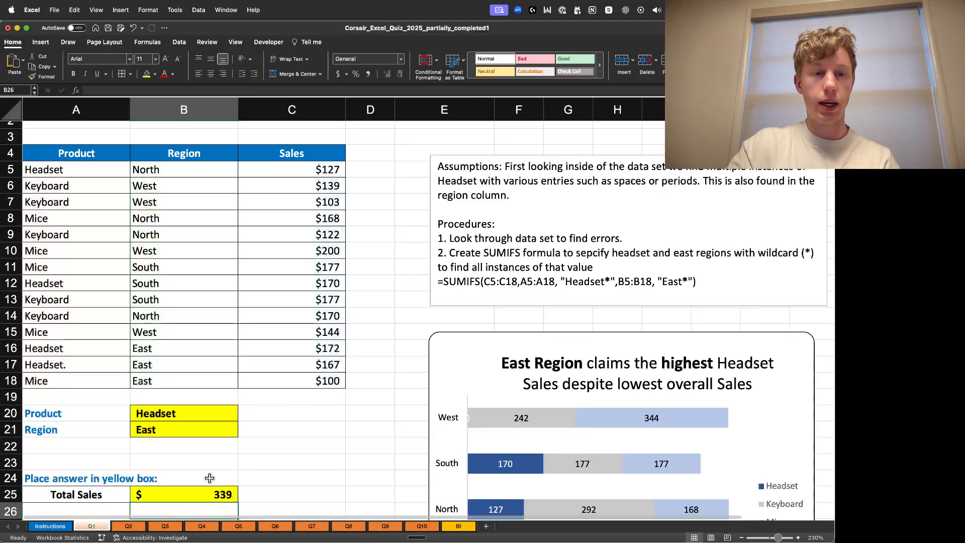
{"action": "scroll", "coordinate": [252, 481], "scroll_direction": "down", "scroll_amount": 1}
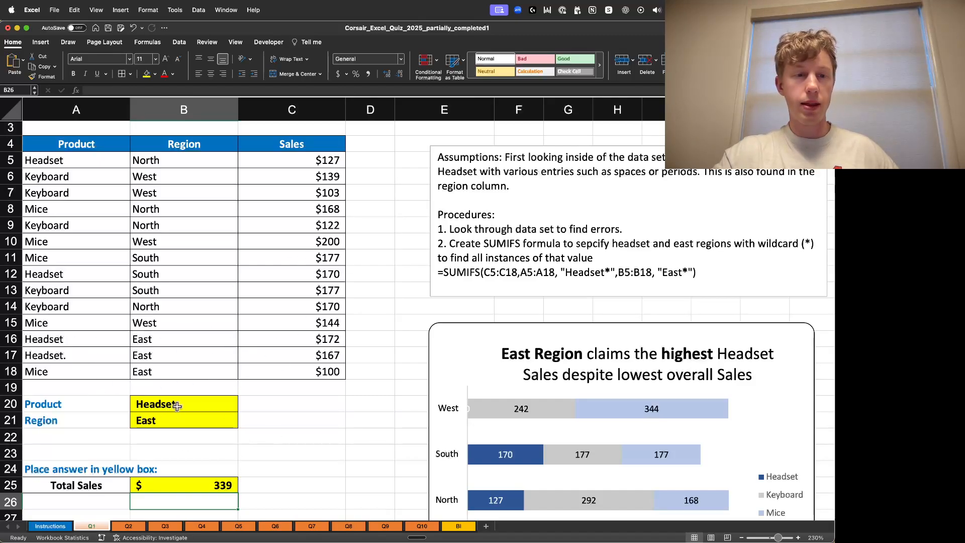
{"action": "mouse_move", "coordinate": [73, 339]}
{"action": "left_mouse_down"}
{"action": "mouse_move", "coordinate": [76, 373]}
{"action": "mouse_move", "coordinate": [79, 338]}
{"action": "left_mouse_up"}
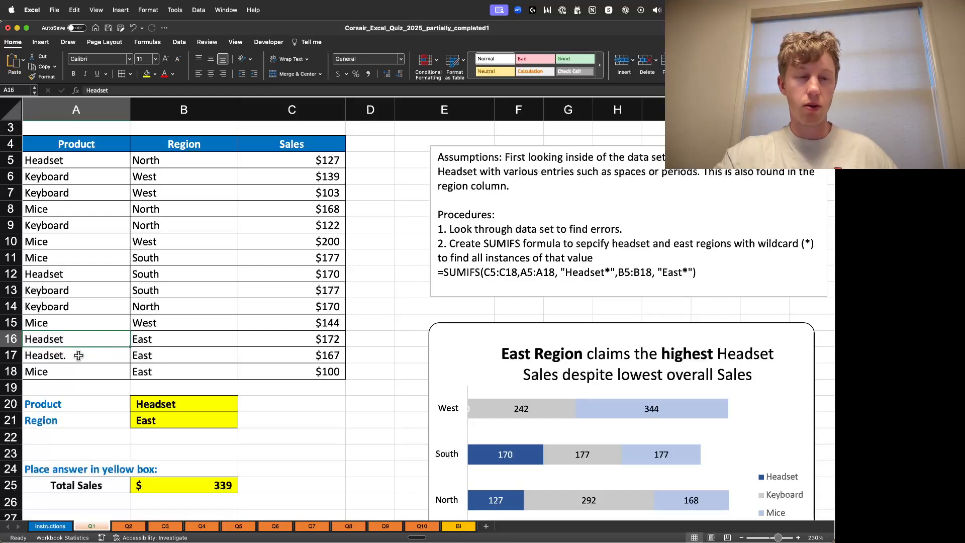
- Review the Total Sales formula and the assumptions and procedures notes in the text box beside the data
{"action": "left_click", "coordinate": [214, 485]}
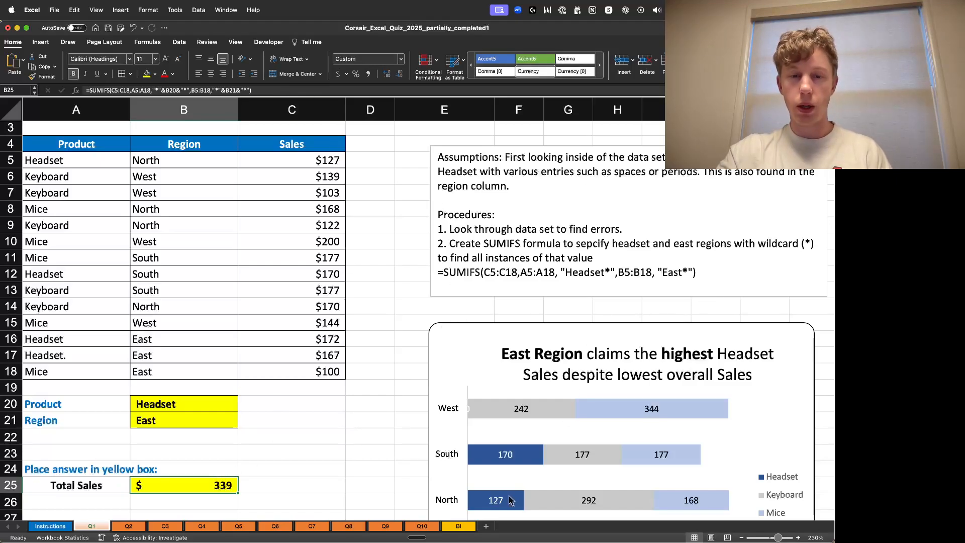
{"action": "scroll", "coordinate": [512, 506], "scroll_direction": "right", "scroll_amount": 3}
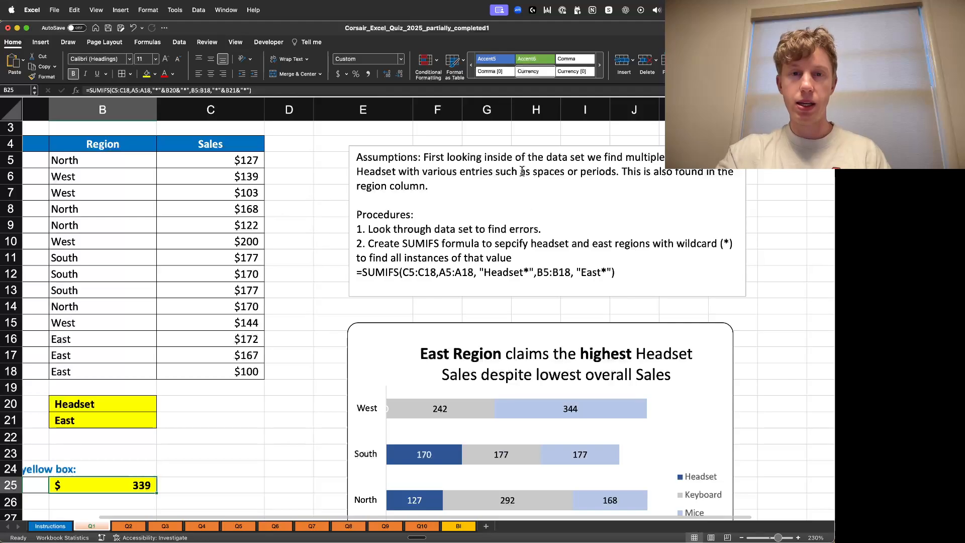
{"action": "left_click", "coordinate": [604, 206]}
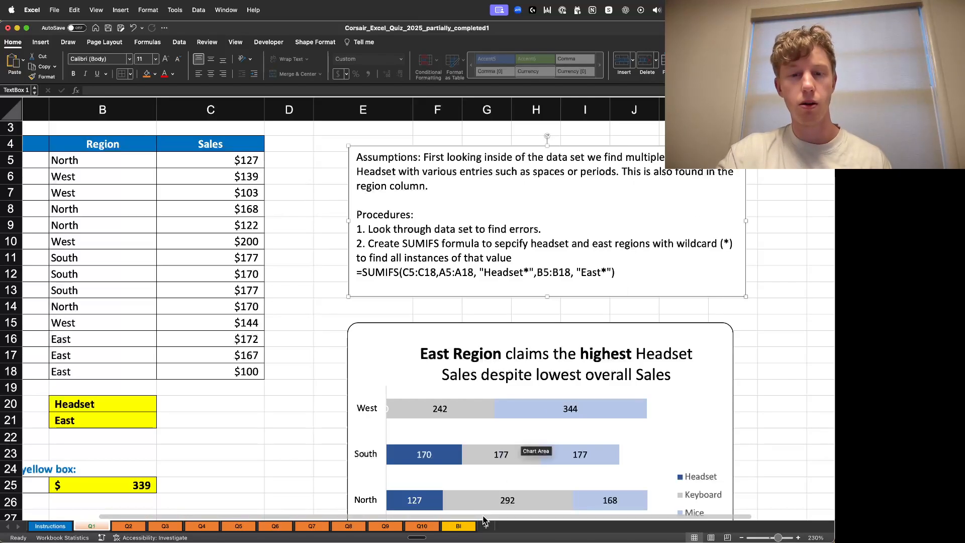
{"action": "scroll", "coordinate": [484, 521], "scroll_direction": "left", "scroll_amount": 3}
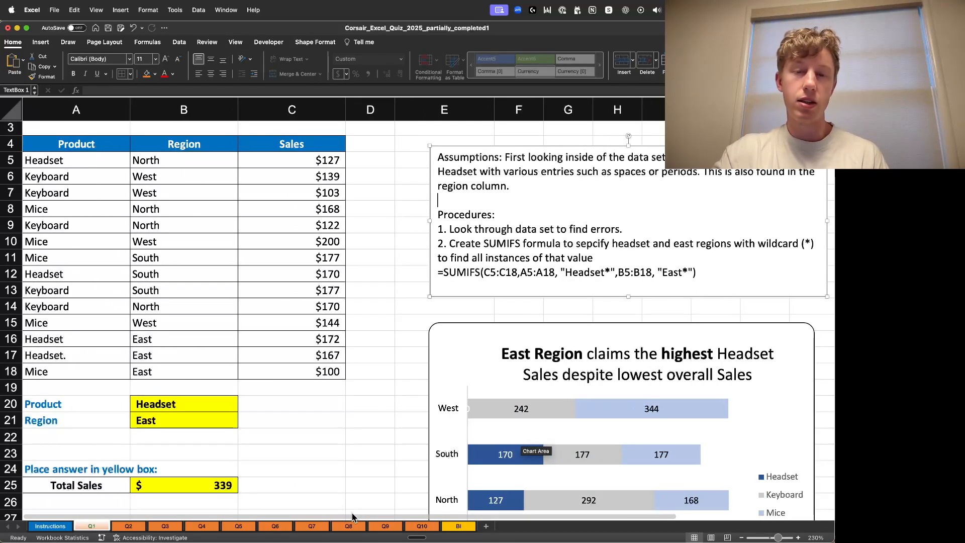
{"action": "scroll", "coordinate": [350, 518], "scroll_direction": "right", "scroll_amount": 3}
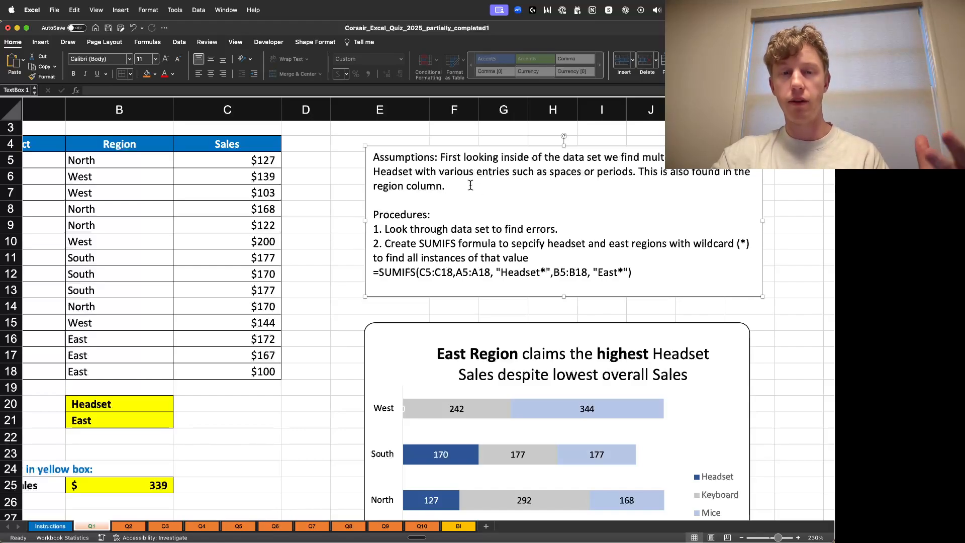
{"action": "left_click_drag", "start_coordinate": [441, 157], "coordinate": [454, 186]}
{"action": "left_click", "coordinate": [454, 186]}
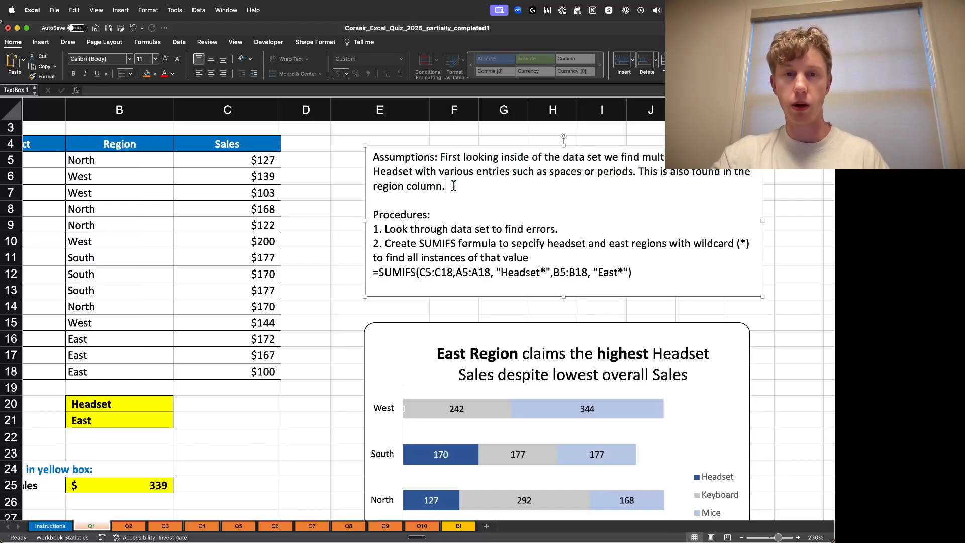
{"action": "left_click_drag", "start_coordinate": [374, 158], "coordinate": [445, 161]}
{"action": "left_click", "coordinate": [444, 161]}
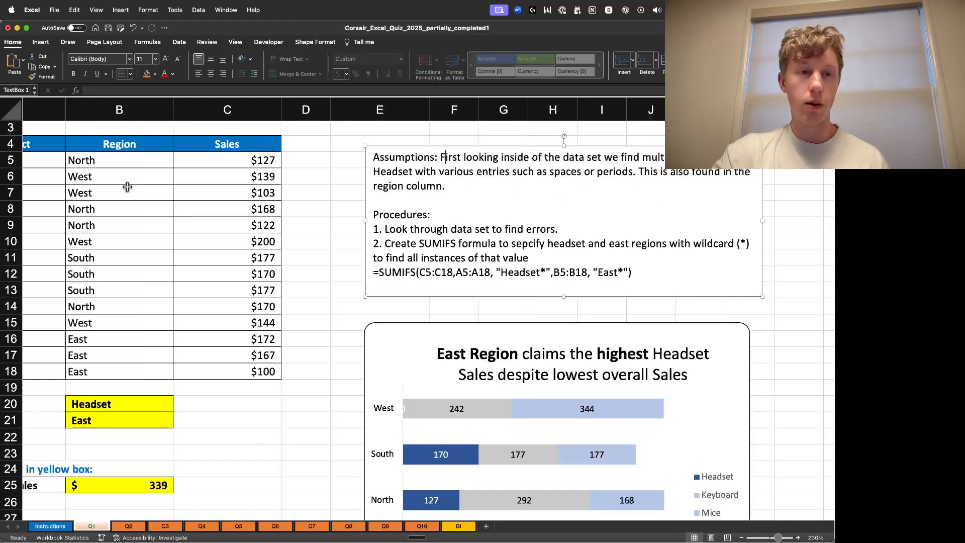
{"action": "left_click", "coordinate": [465, 213]}
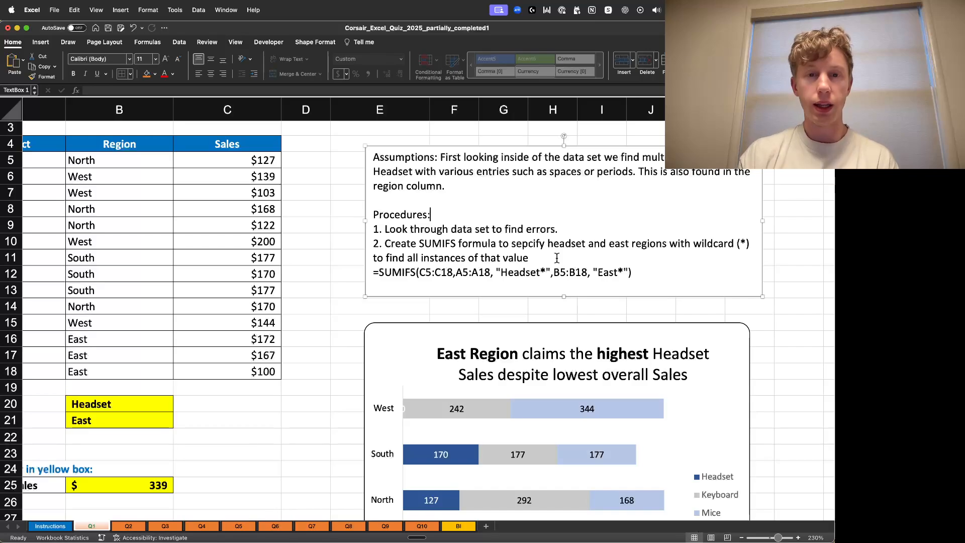
{"action": "left_click_drag", "start_coordinate": [371, 273], "coordinate": [644, 272]}
{"action": "left_click", "coordinate": [643, 272]}
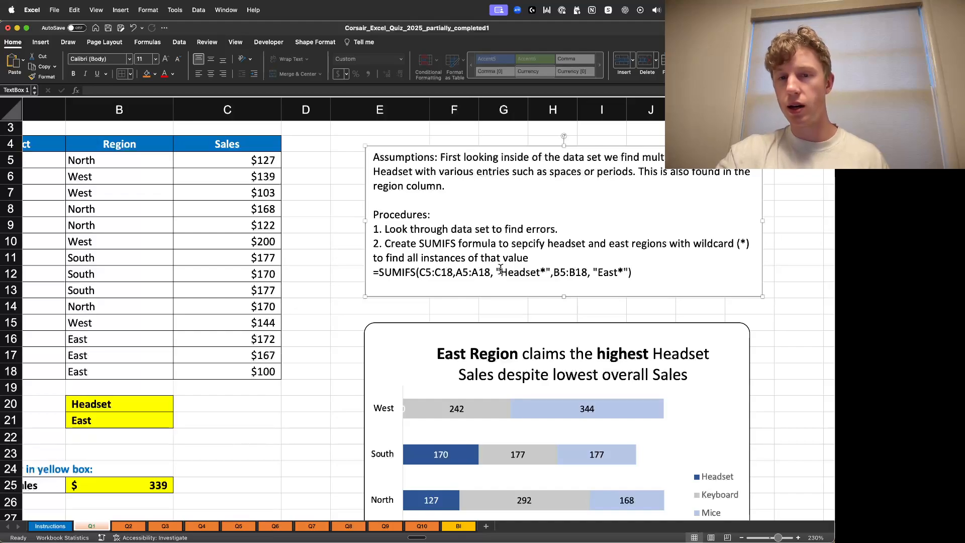
{"action": "left_click_drag", "start_coordinate": [496, 272], "coordinate": [564, 271]}
{"action": "left_click", "coordinate": [592, 273]}
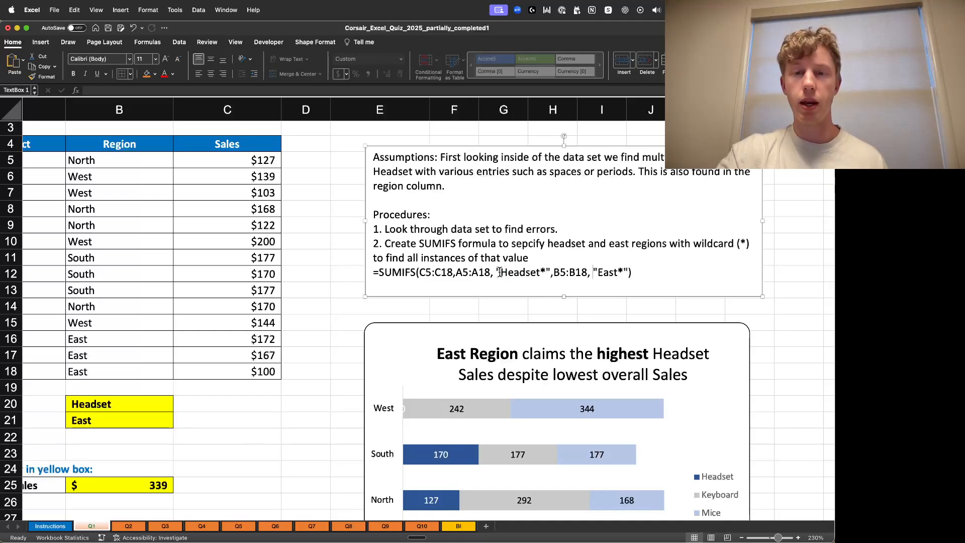
{"action": "left_click", "coordinate": [541, 272]}
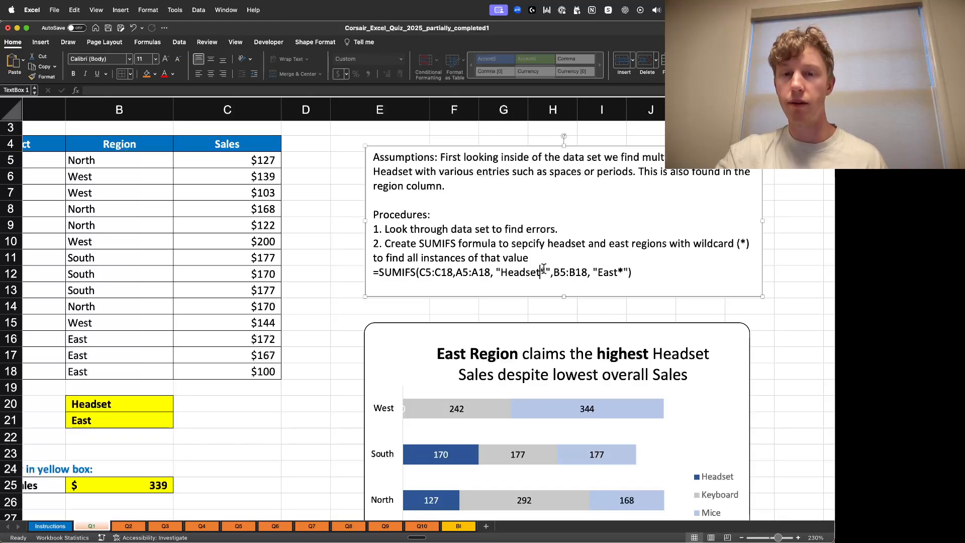
- Examine the regional sales bar chart and its Headset, Keyboard and Mice values
{"action": "left_click", "coordinate": [798, 227]}
{"action": "scroll", "coordinate": [530, 280], "scroll_direction": "down", "scroll_amount": 1}
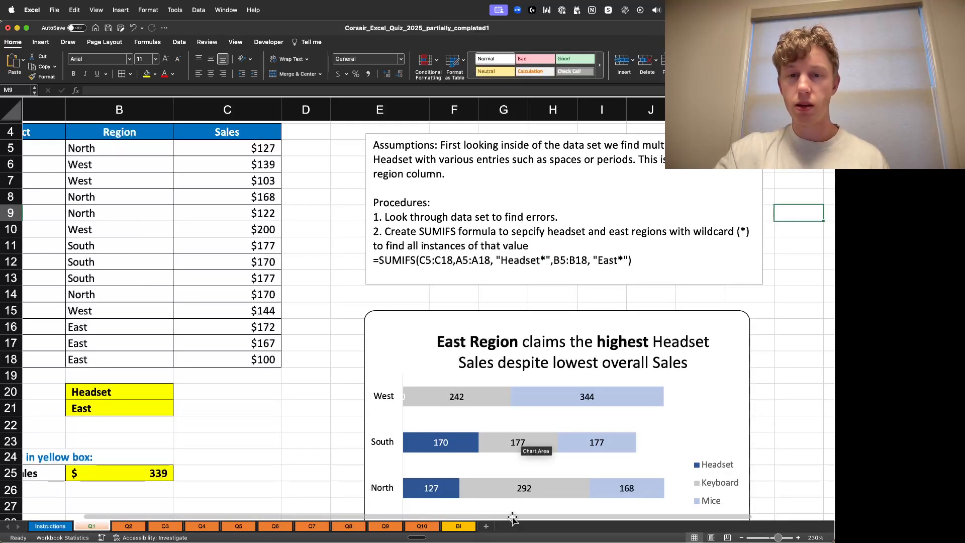
{"action": "scroll", "coordinate": [709, 340], "scroll_direction": "down", "scroll_amount": 4}
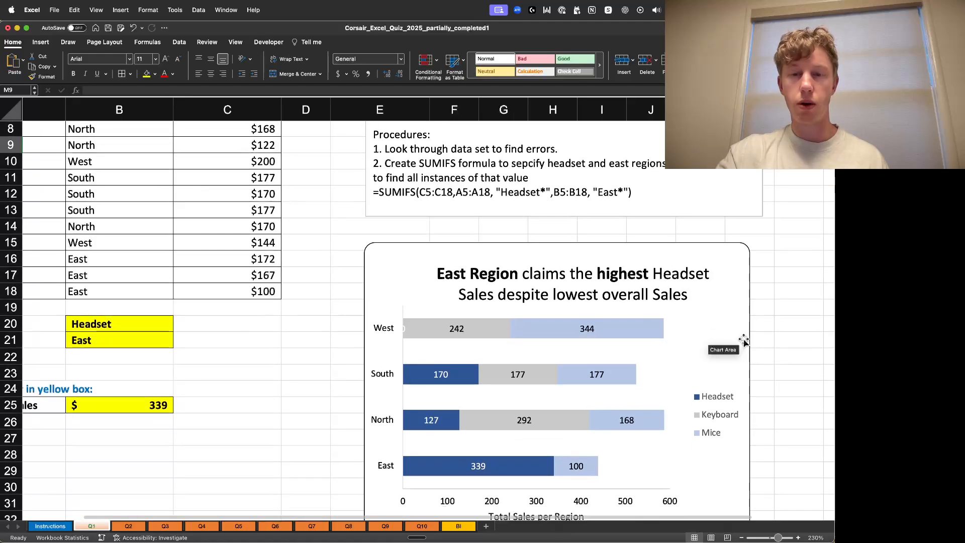
{"action": "scroll", "coordinate": [788, 302], "scroll_direction": "down", "scroll_amount": 1}
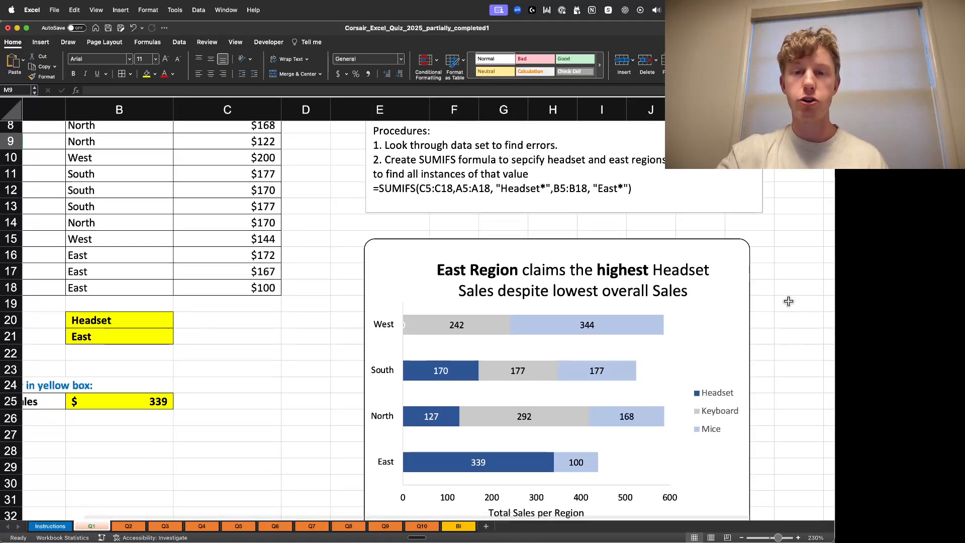
{"action": "scroll", "coordinate": [788, 302], "scroll_direction": "down", "scroll_amount": 2}
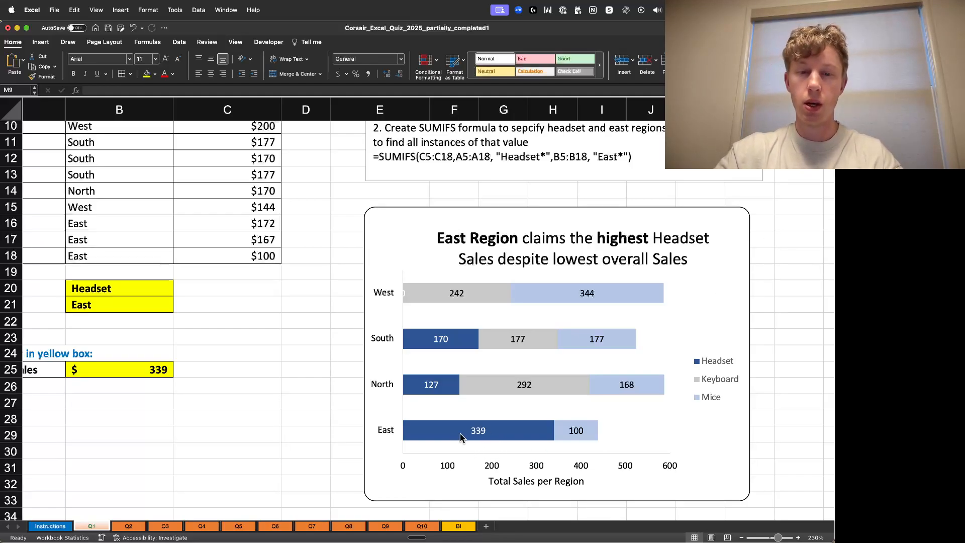
{"action": "mouse_move", "coordinate": [463, 431]}
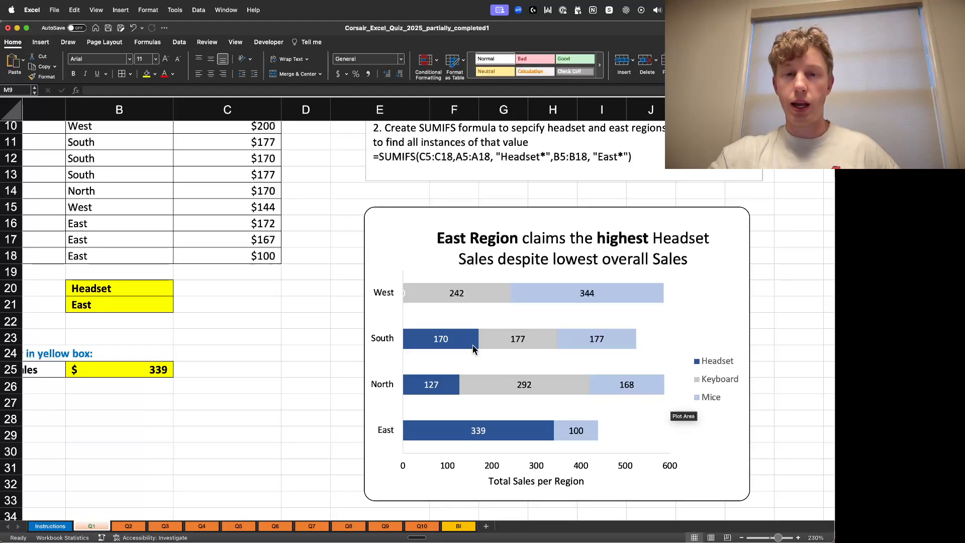
{"action": "mouse_move", "coordinate": [474, 339]}
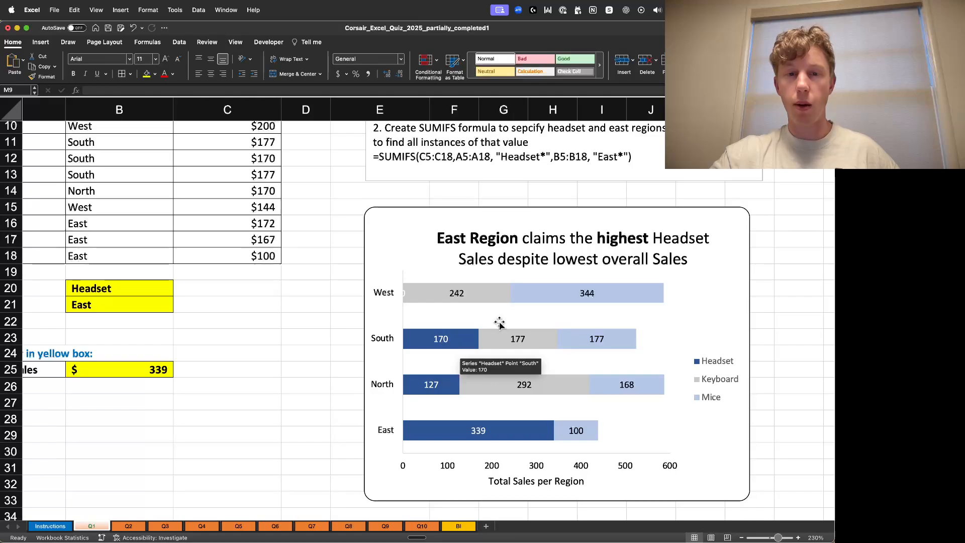
{"action": "mouse_move", "coordinate": [536, 298]}
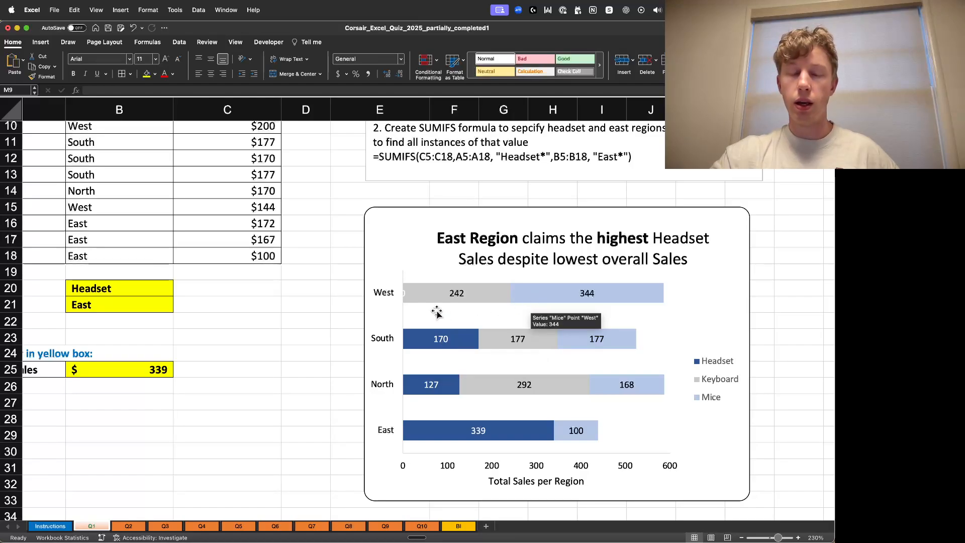
{"action": "mouse_move", "coordinate": [428, 306]}
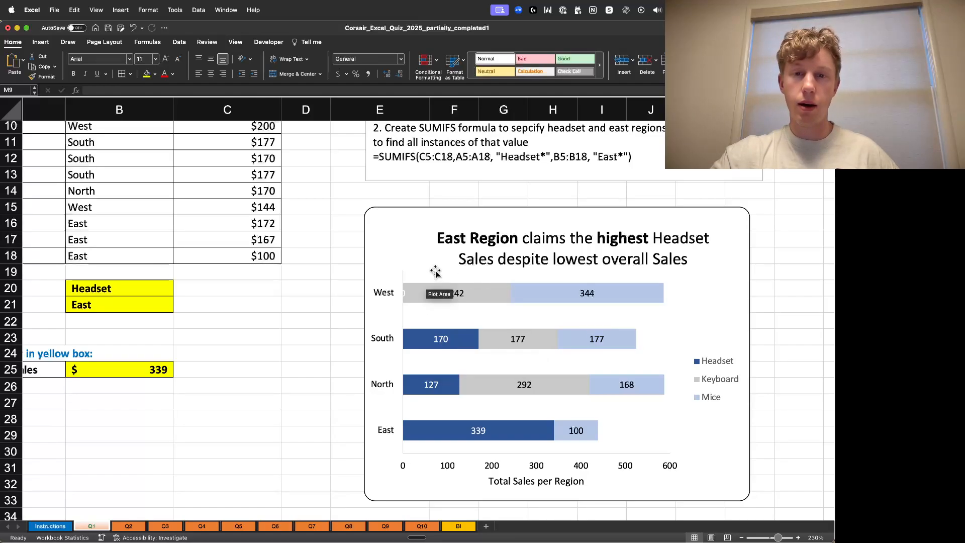
{"action": "mouse_move", "coordinate": [441, 353]}
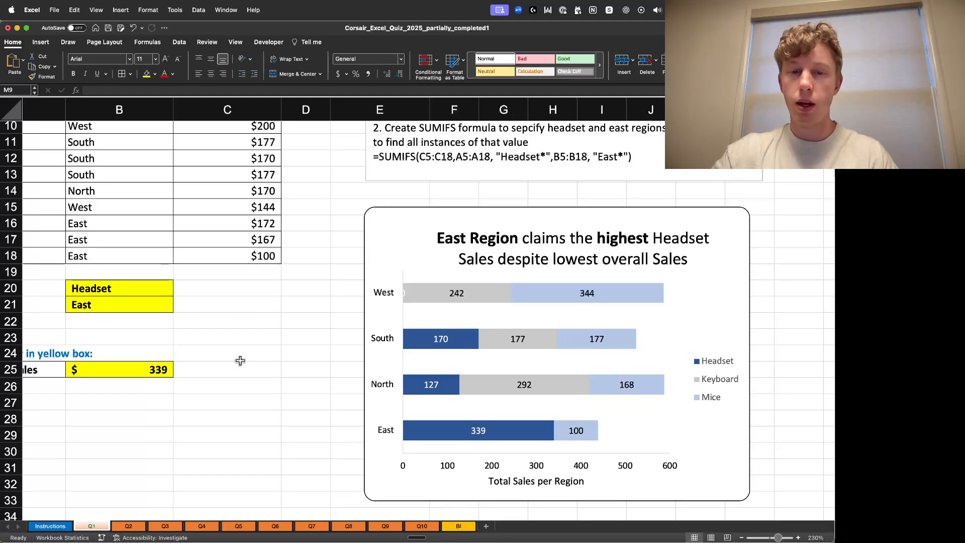
- Format the chart's horizontal axis numbers as Currency with 0 decimal places
{"action": "left_click", "coordinate": [622, 465]}
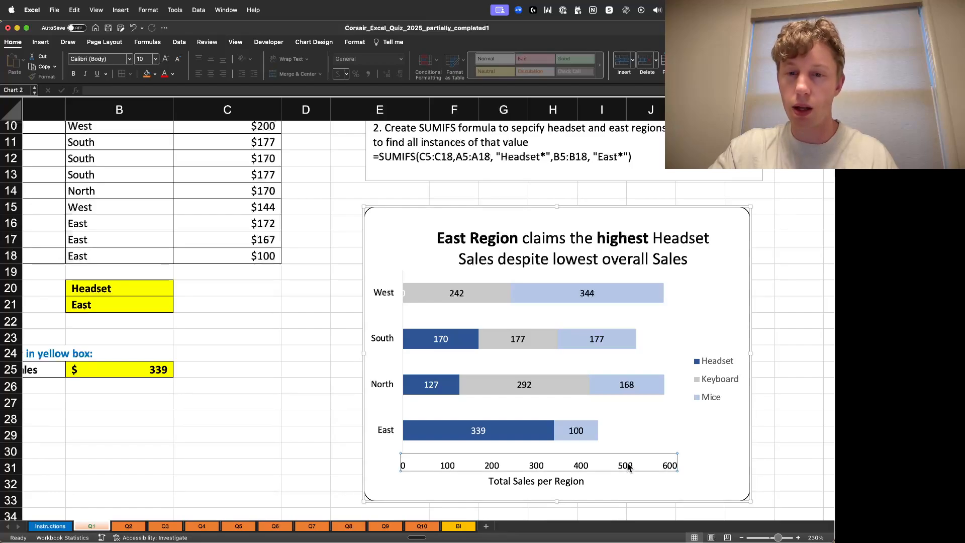
{"action": "double_click", "coordinate": [628, 467]}
{"action": "left_click", "coordinate": [720, 395]}
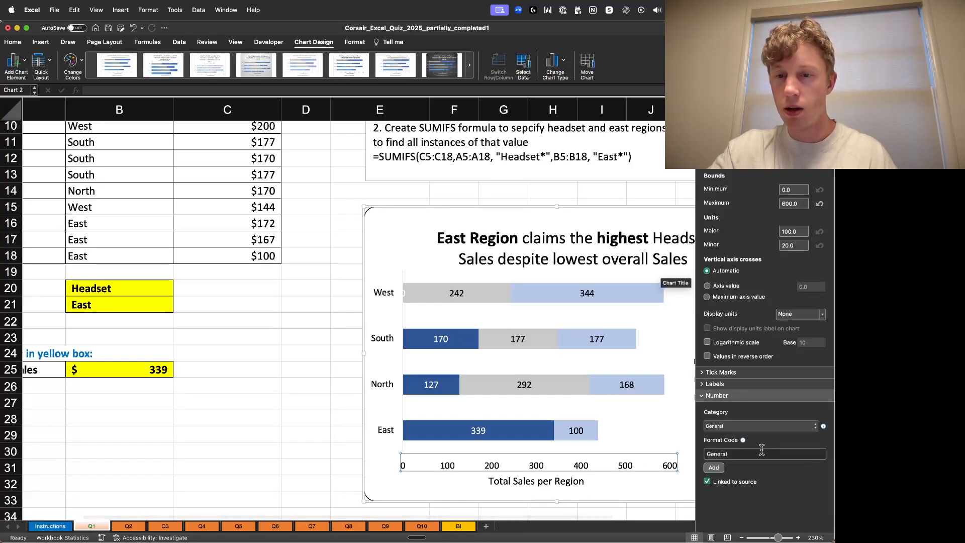
{"action": "left_click", "coordinate": [748, 428]}
{"action": "left_click", "coordinate": [749, 447]}
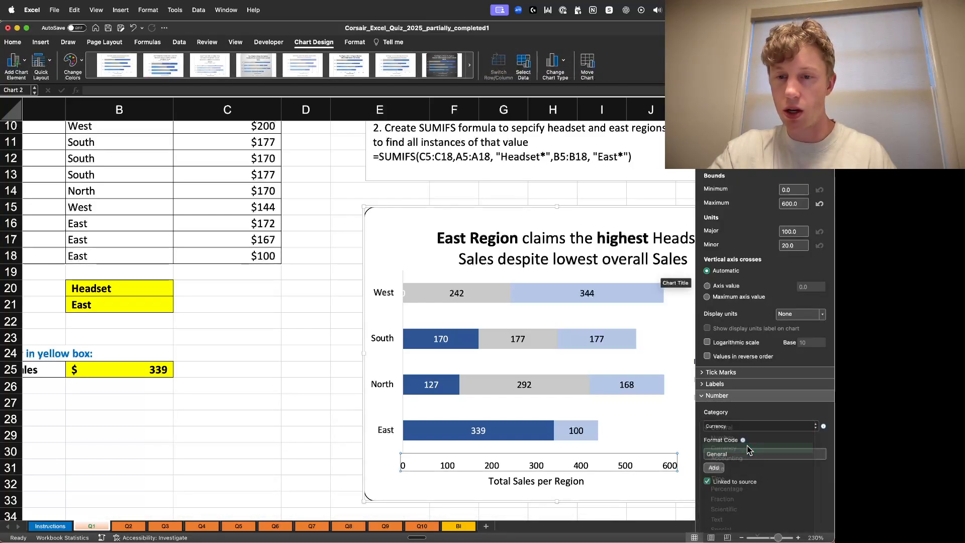
{"action": "double_click", "coordinate": [805, 440]}
{"action": "type", "text": "0"}
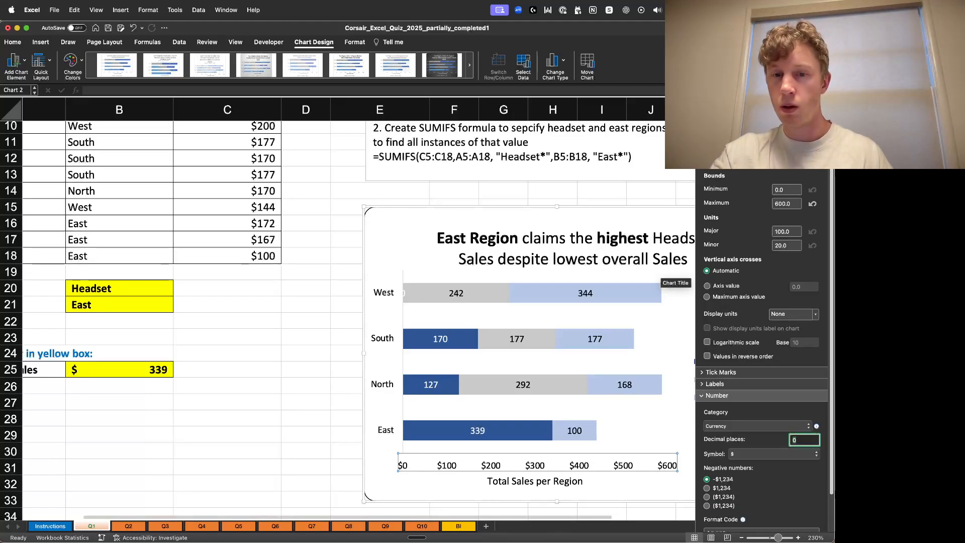
{"action": "left_click", "coordinate": [285, 386]}
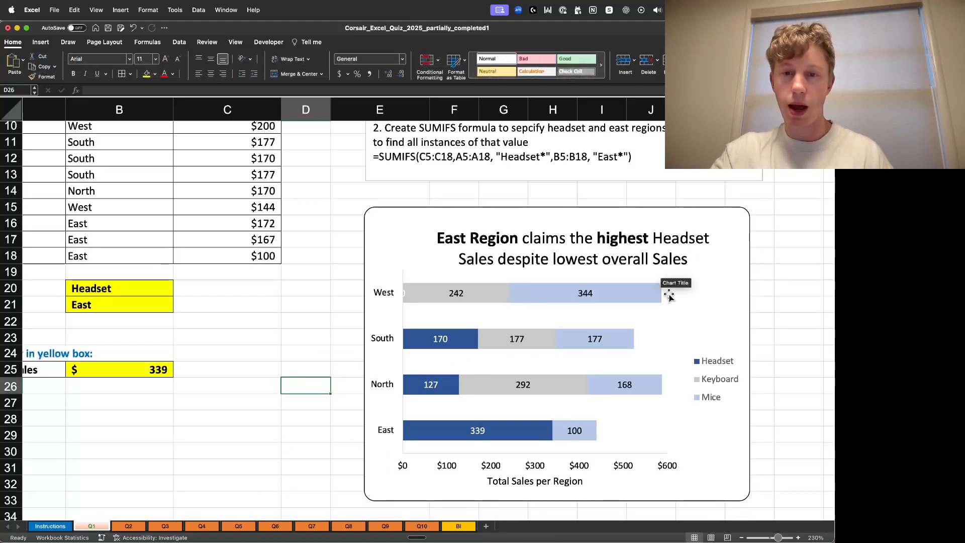
- Open the Q2 worksheet and review its question, data table and notes
{"action": "left_click", "coordinate": [784, 271]}
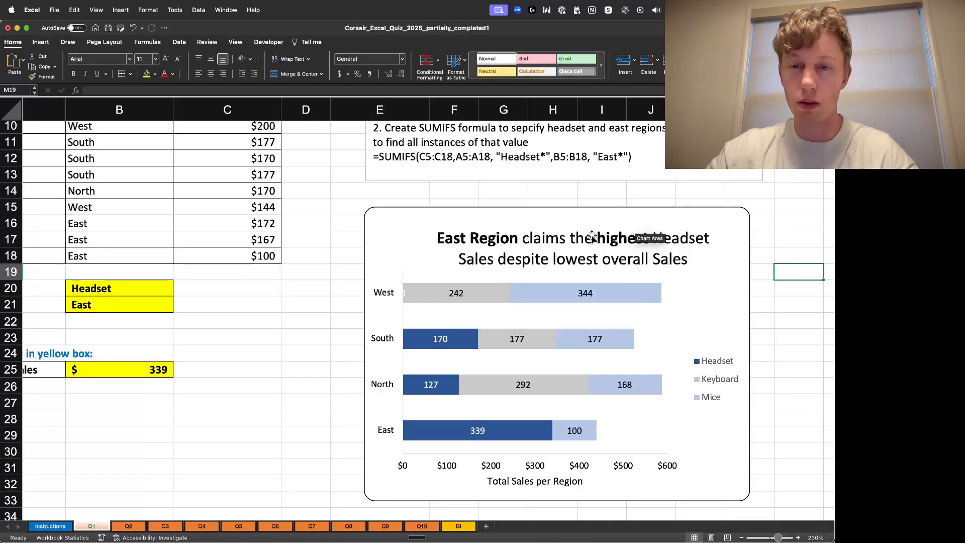
{"action": "scroll", "coordinate": [791, 263], "scroll_direction": "up", "scroll_amount": 5}
{"action": "mouse_move", "coordinate": [195, 498]}
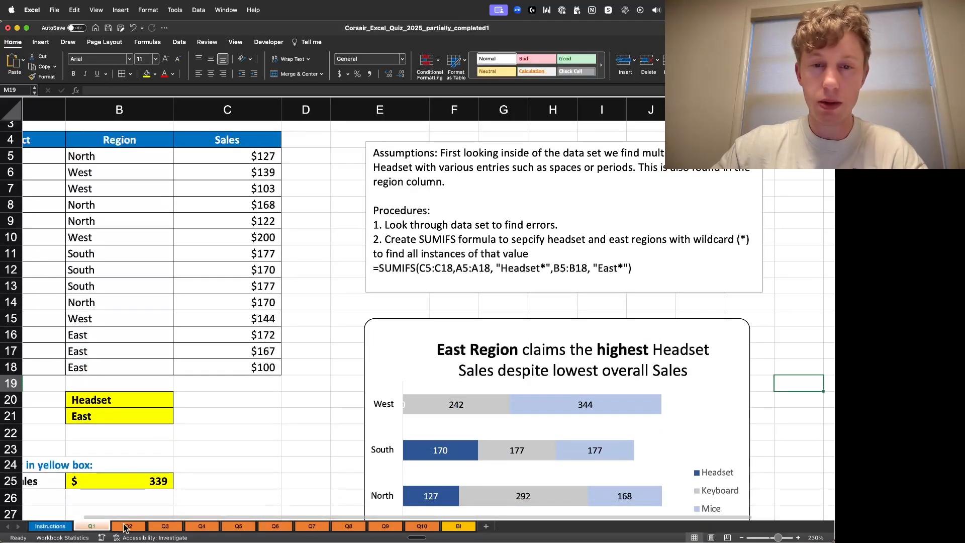
{"action": "left_click", "coordinate": [127, 527]}
{"action": "scroll", "coordinate": [201, 314], "scroll_direction": "up", "scroll_amount": 1}
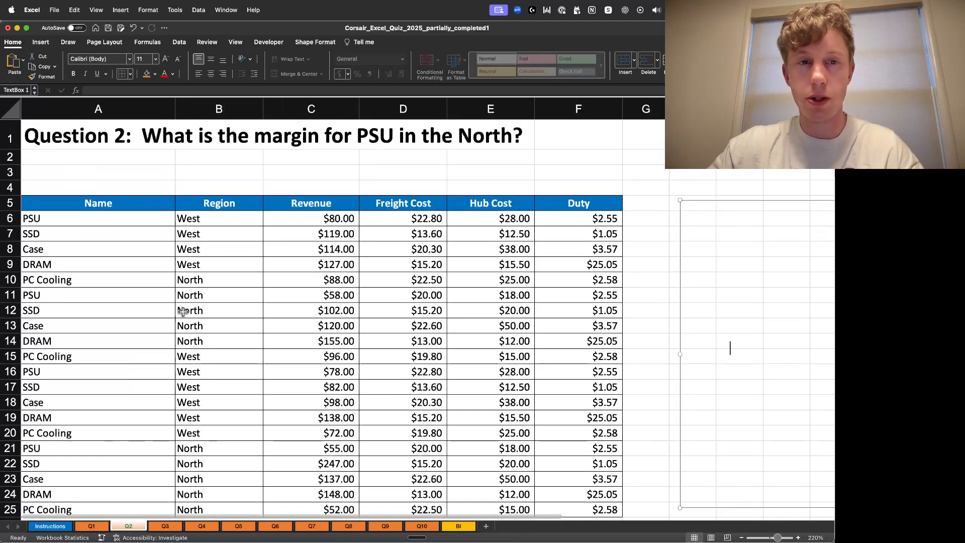
{"action": "left_click", "coordinate": [387, 171]}
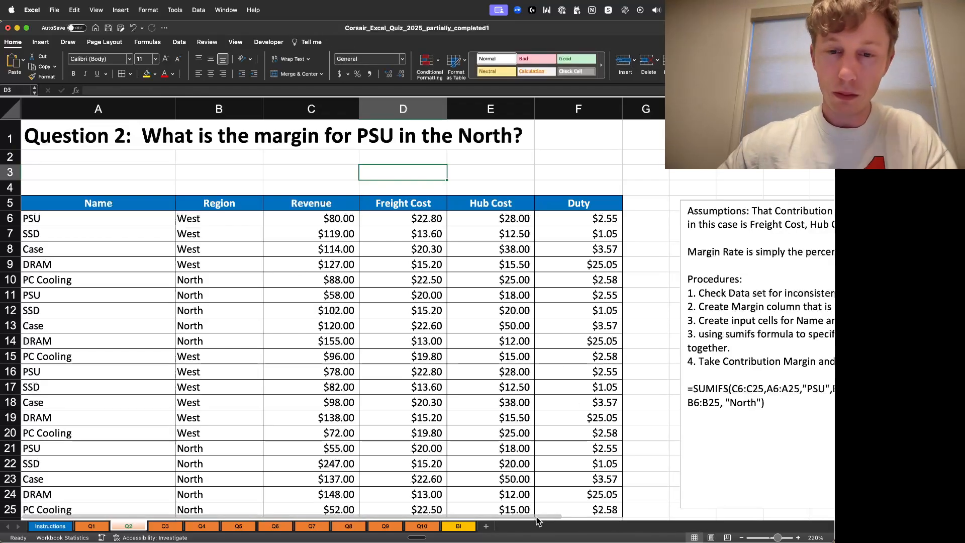
{"action": "left_click", "coordinate": [581, 152]}
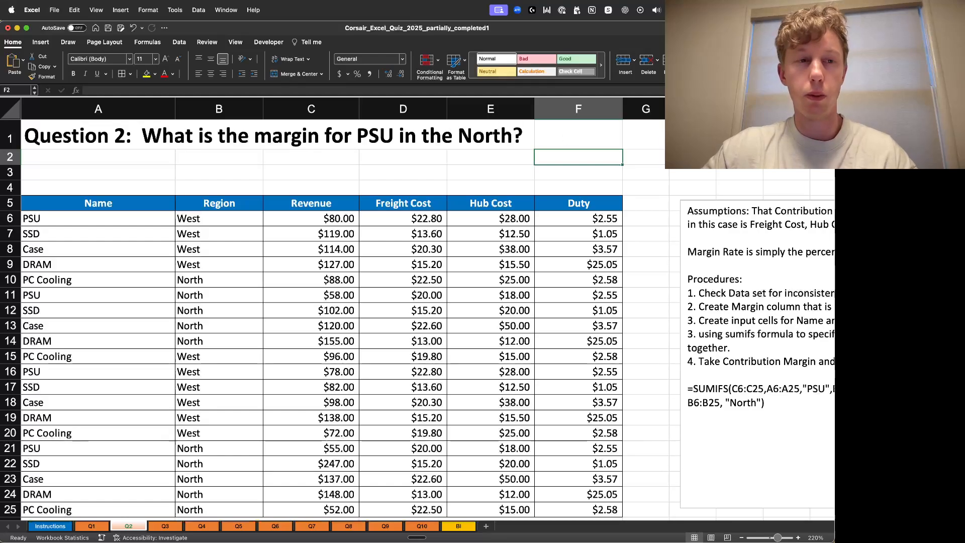
{"action": "scroll", "coordinate": [603, 191], "scroll_direction": "down", "scroll_amount": 2}
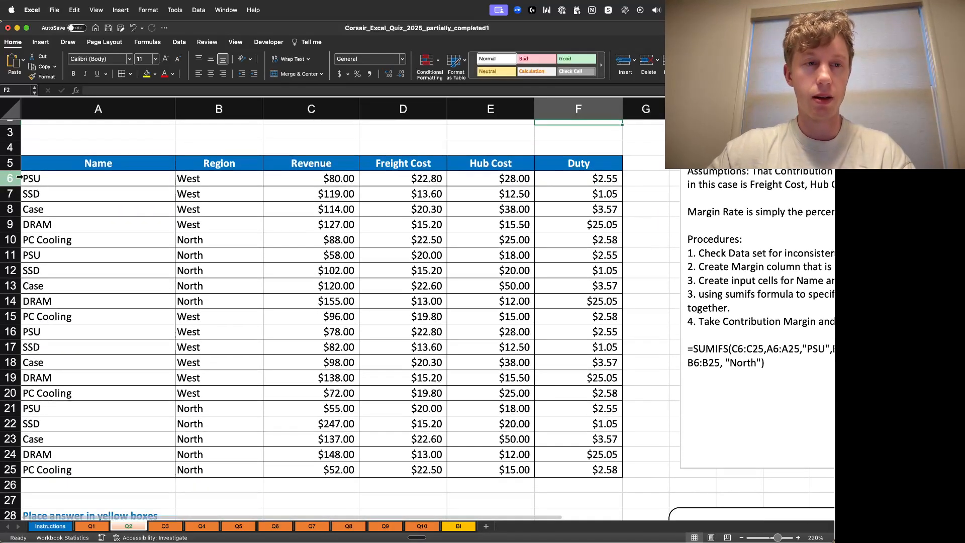
- Inspect the Name, Region and Freight Cost cells of the Q2 data for inconsistent entries
{"action": "double_click", "coordinate": [102, 195]}
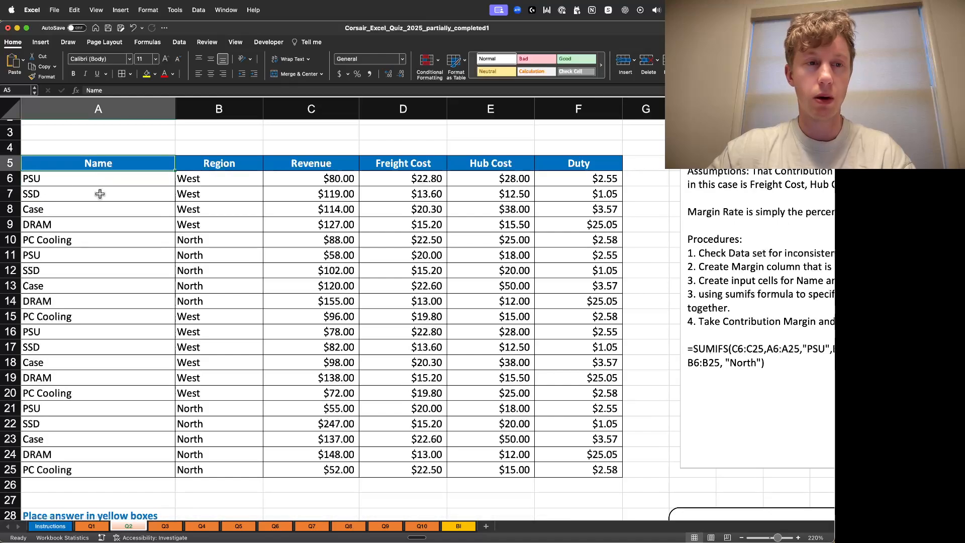
{"action": "left_click", "coordinate": [125, 317]}
{"action": "double_click", "coordinate": [254, 317]}
{"action": "key", "text": "Escape"}
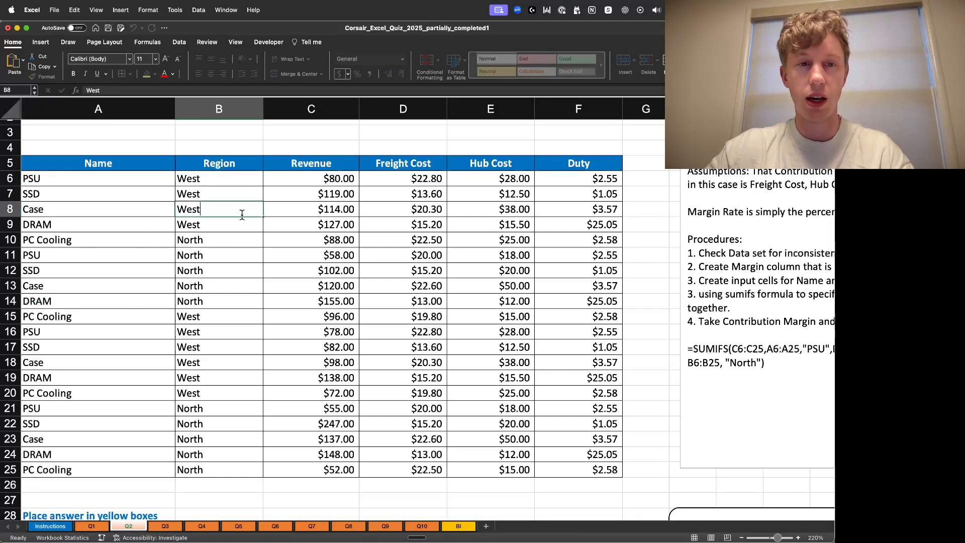
{"action": "key", "text": "super+Down"}
{"action": "double_click", "coordinate": [244, 404]}
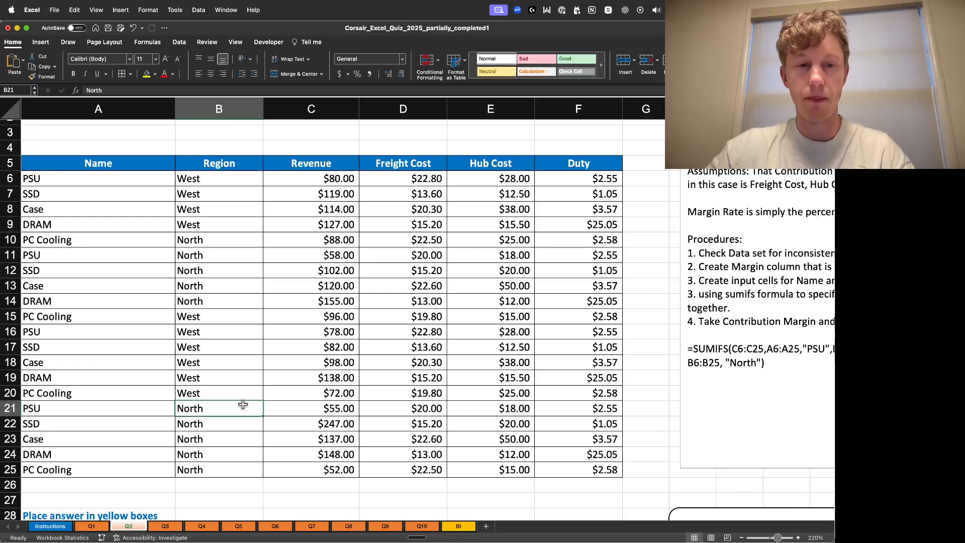
{"action": "double_click", "coordinate": [353, 347]}
{"action": "double_click", "coordinate": [426, 420]}
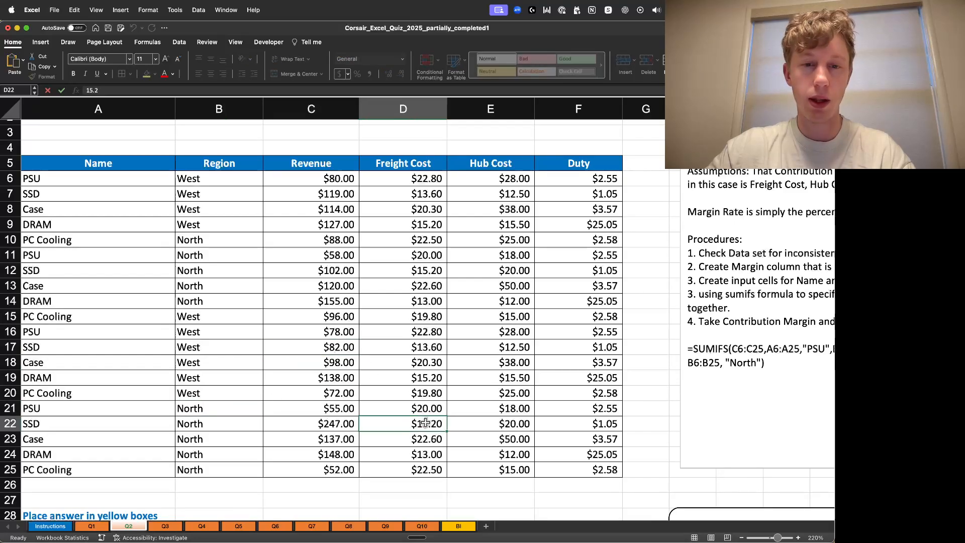
- Inspect individual Freight Cost and Duty cells of the Q2 data for hidden inconsistencies
{"action": "double_click", "coordinate": [510, 329]}
{"action": "double_click", "coordinate": [593, 242]}
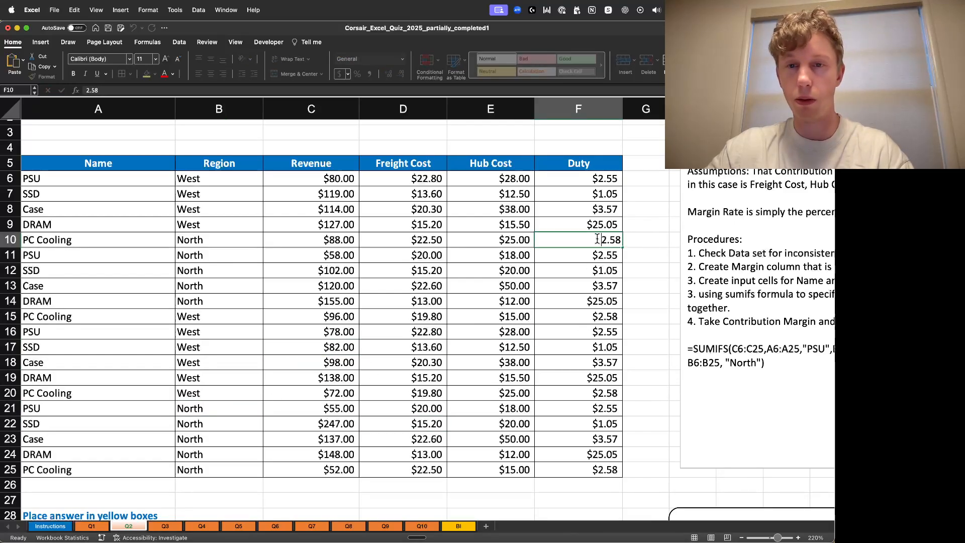
{"action": "double_click", "coordinate": [601, 369]}
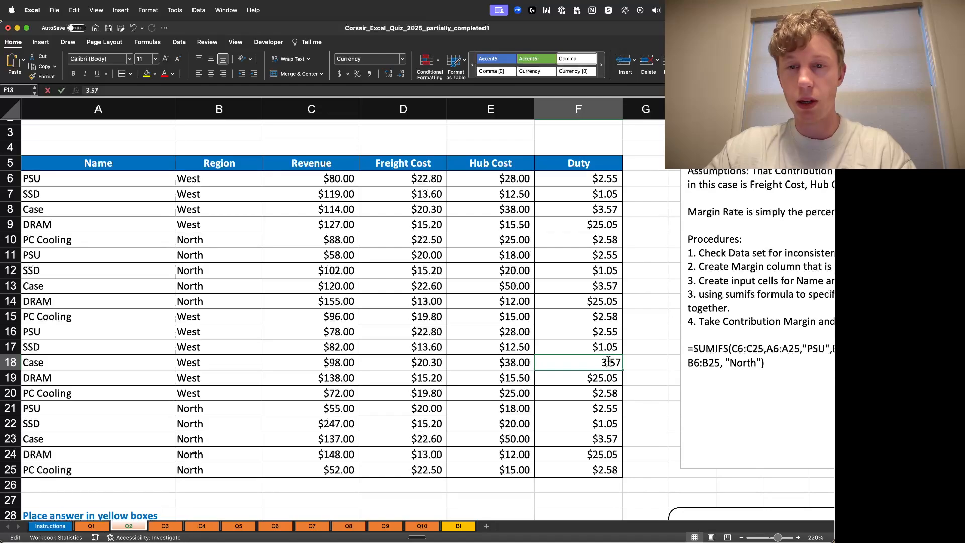
{"action": "left_click", "coordinate": [637, 296]}
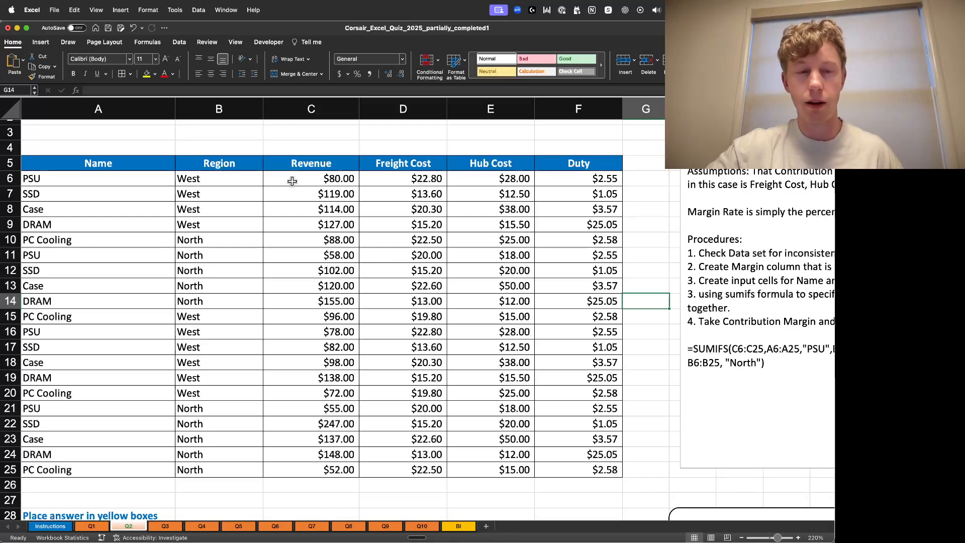
{"action": "scroll", "coordinate": [301, 315], "scroll_direction": "down", "scroll_amount": 3}
{"action": "scroll", "coordinate": [373, 349], "scroll_direction": "up", "scroll_amount": 2}
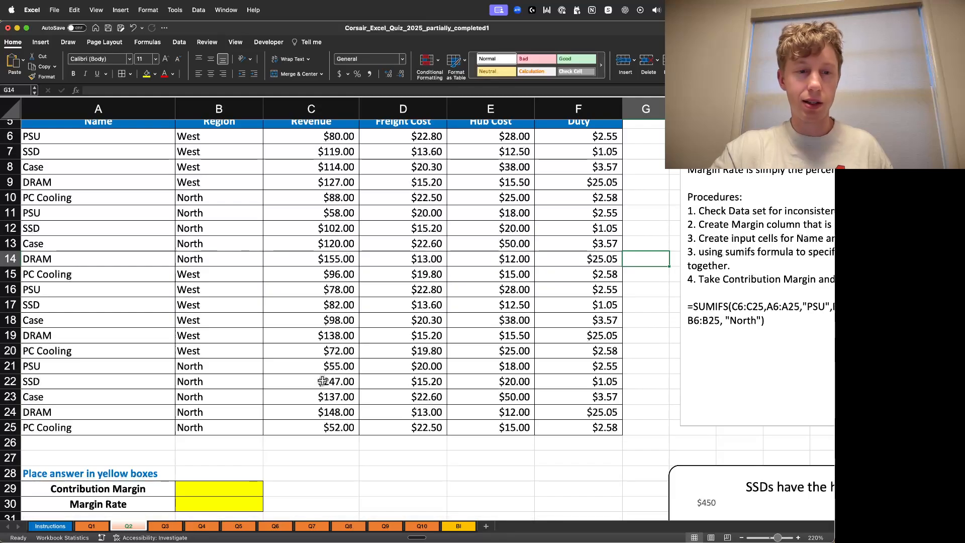
- Review the yellow answer cells and the Revenue, Freight Cost, Hub Cost and Duty column headers
{"action": "scroll", "coordinate": [238, 465], "scroll_direction": "down", "scroll_amount": 4}
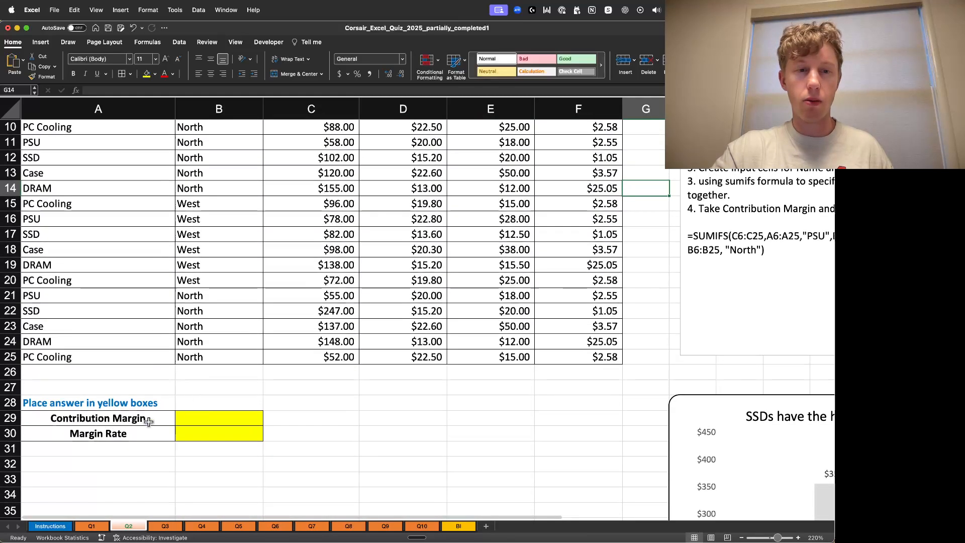
{"action": "left_click", "coordinate": [140, 390]}
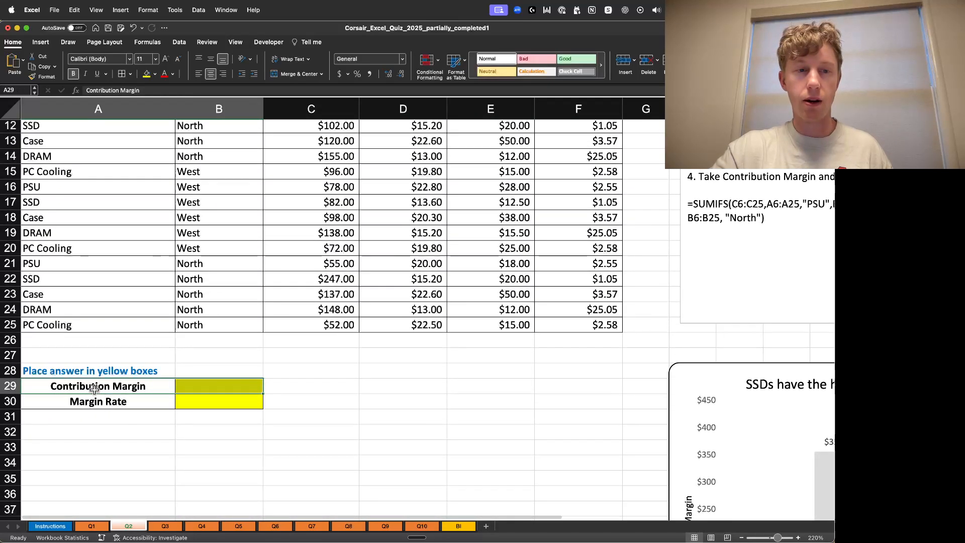
{"action": "left_click", "coordinate": [211, 387]}
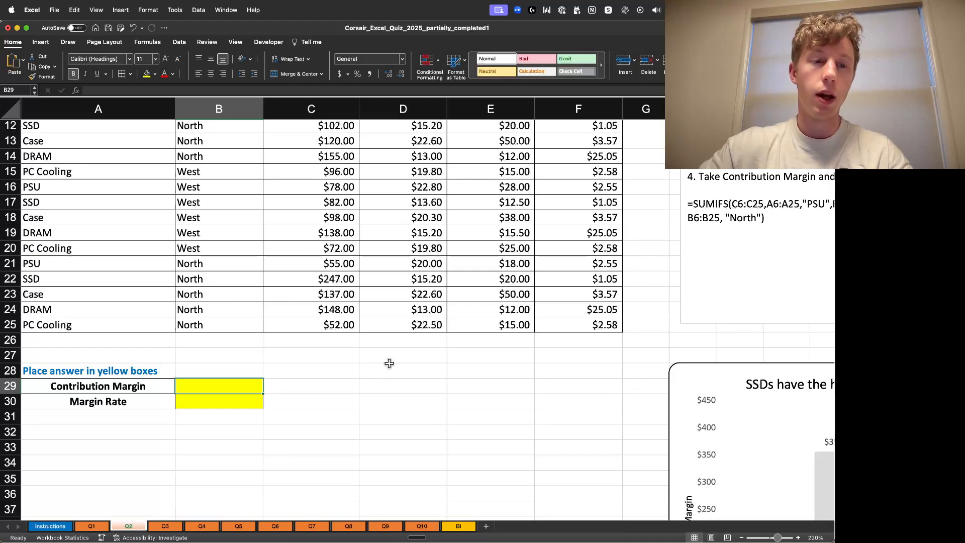
{"action": "scroll", "coordinate": [390, 363], "scroll_direction": "up", "scroll_amount": 5}
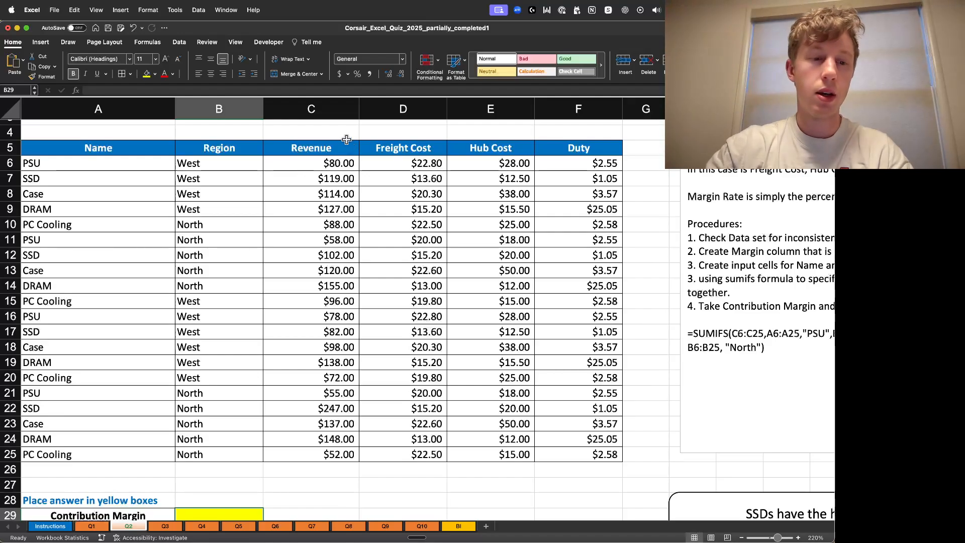
{"action": "left_click", "coordinate": [332, 148]}
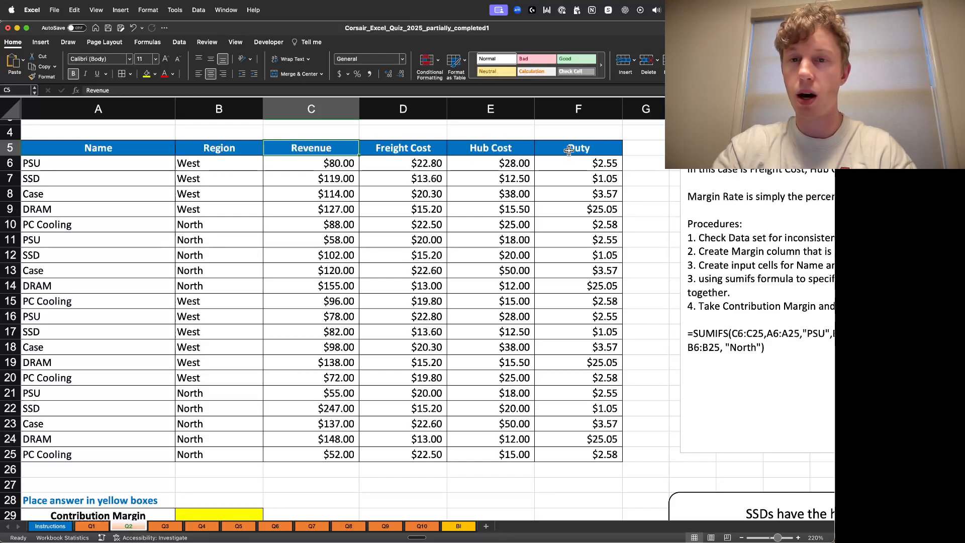
{"action": "left_click", "coordinate": [643, 148]}
{"action": "left_click_drag", "start_coordinate": [399, 147], "coordinate": [566, 147]}
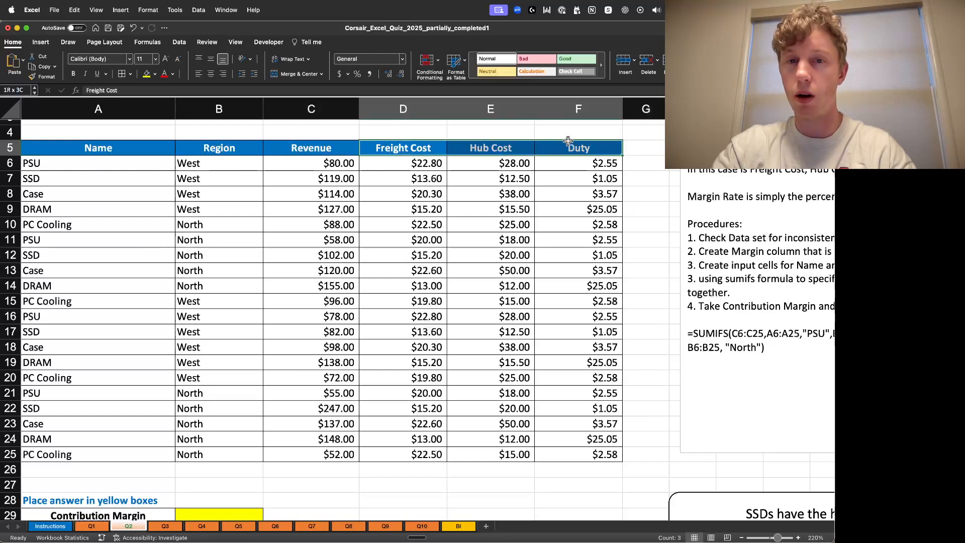
{"action": "left_click", "coordinate": [643, 163]}
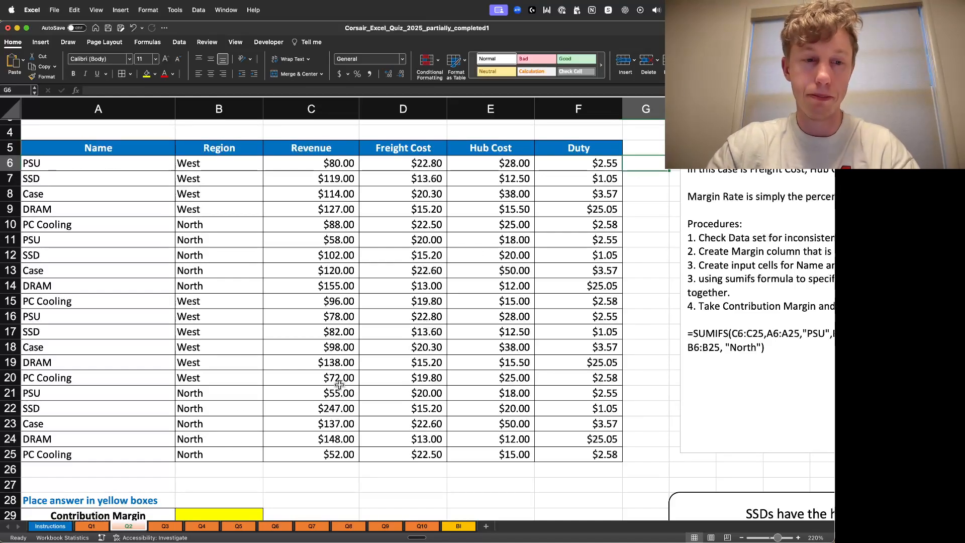
{"action": "scroll", "coordinate": [339, 385], "scroll_direction": "down", "scroll_amount": 2}
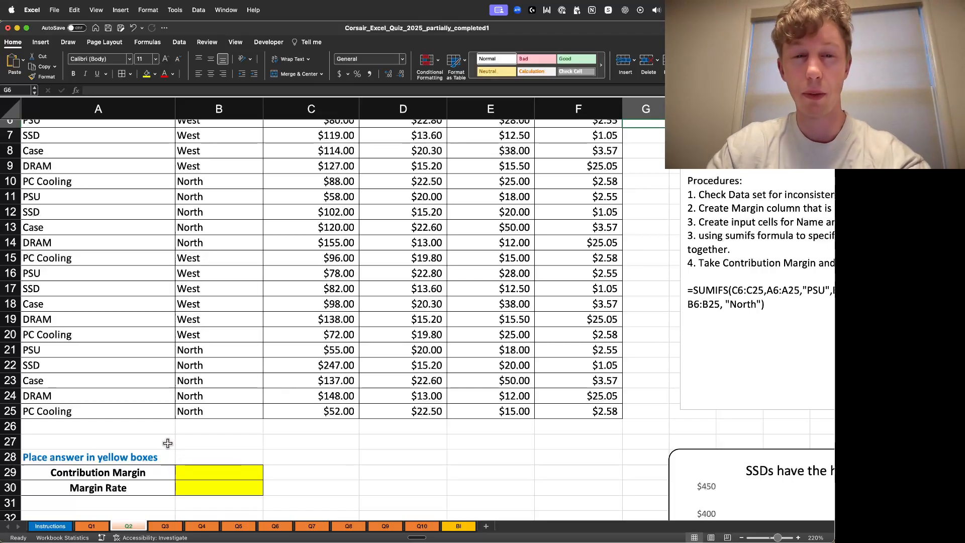
{"action": "scroll", "coordinate": [167, 444], "scroll_direction": "up", "scroll_amount": 1}
{"action": "scroll", "coordinate": [159, 373], "scroll_direction": "up", "scroll_amount": 4}
{"action": "scroll", "coordinate": [159, 370], "scroll_direction": "down", "scroll_amount": 2}
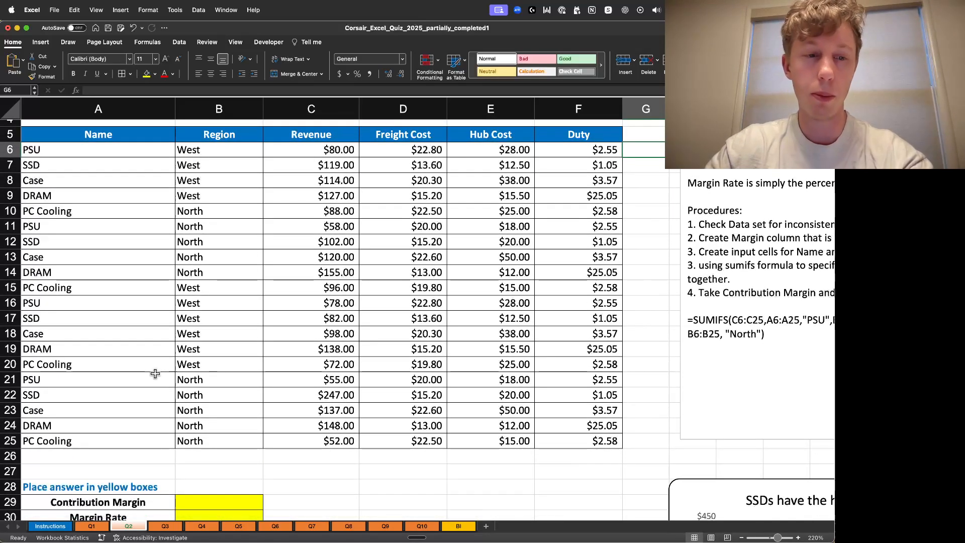
{"action": "scroll", "coordinate": [155, 373], "scroll_direction": "down", "scroll_amount": 1}
{"action": "left_click", "coordinate": [124, 499]}
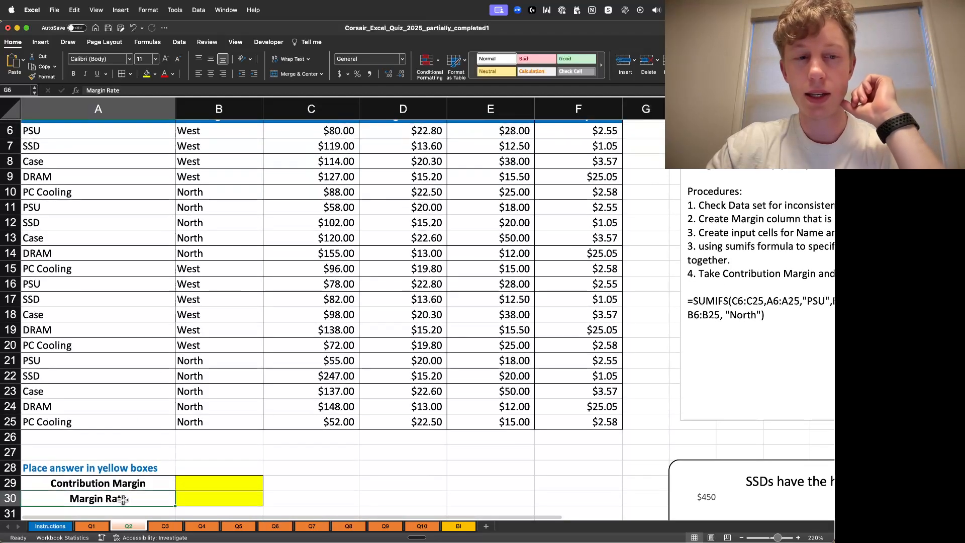
{"action": "left_click", "coordinate": [237, 501]}
{"action": "scroll", "coordinate": [380, 467], "scroll_direction": "up", "scroll_amount": 3}
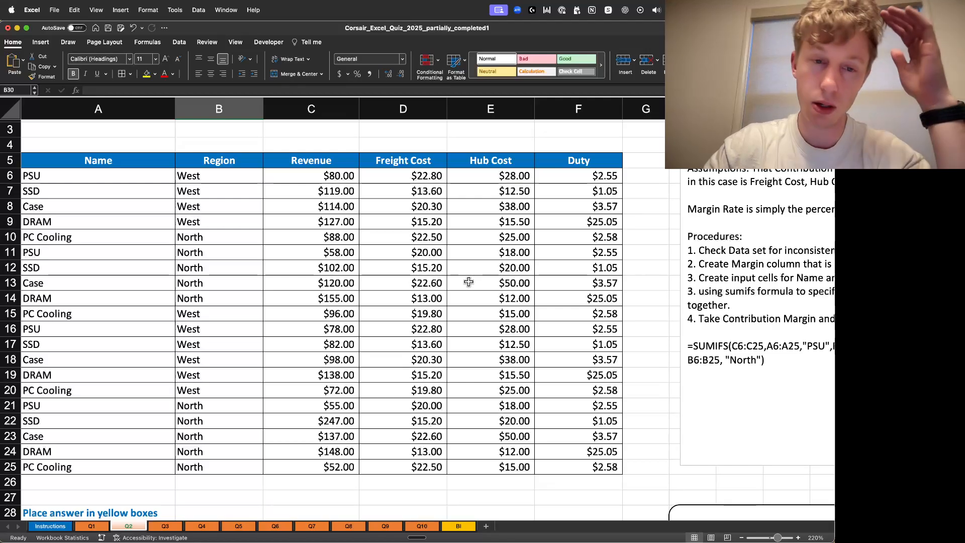
{"action": "scroll", "coordinate": [416, 304], "scroll_direction": "down", "scroll_amount": 2}
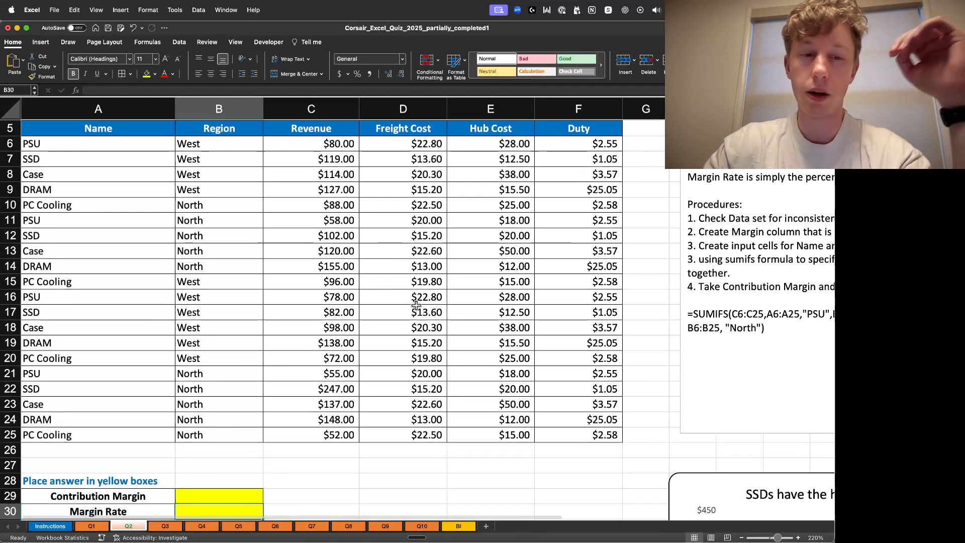
{"action": "scroll", "coordinate": [372, 272], "scroll_direction": "down", "scroll_amount": 3}
{"action": "scroll", "coordinate": [371, 269], "scroll_direction": "up", "scroll_amount": 6}
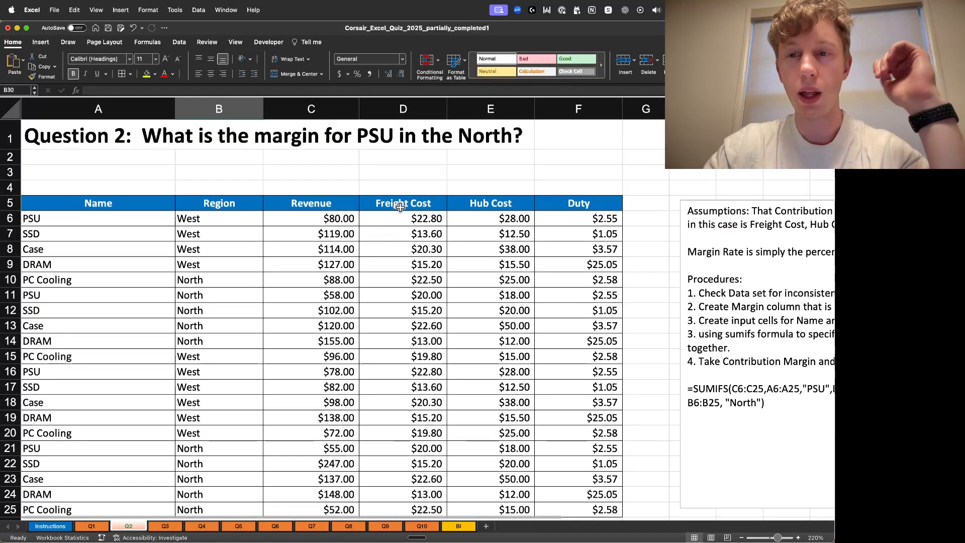
- Add a Margin header in the column next to Duty
{"action": "left_click", "coordinate": [639, 202]}
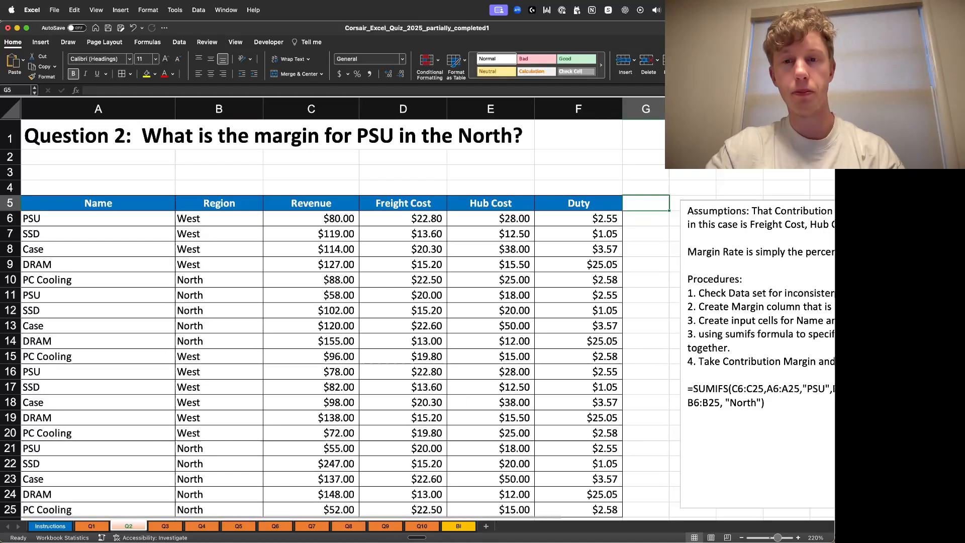
{"action": "type", "text": "Ma"}
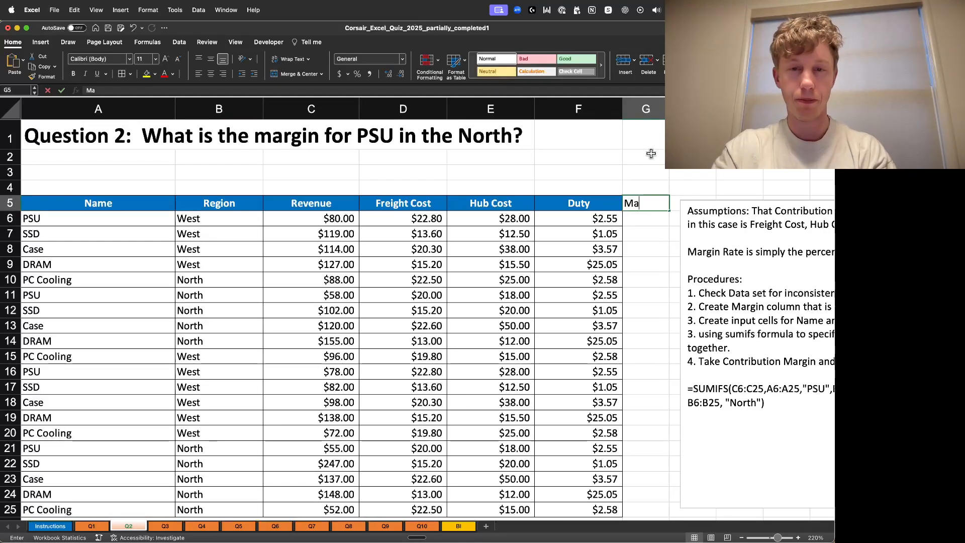
{"action": "type", "text": "rgin"}
{"action": "key", "text": "Return"}
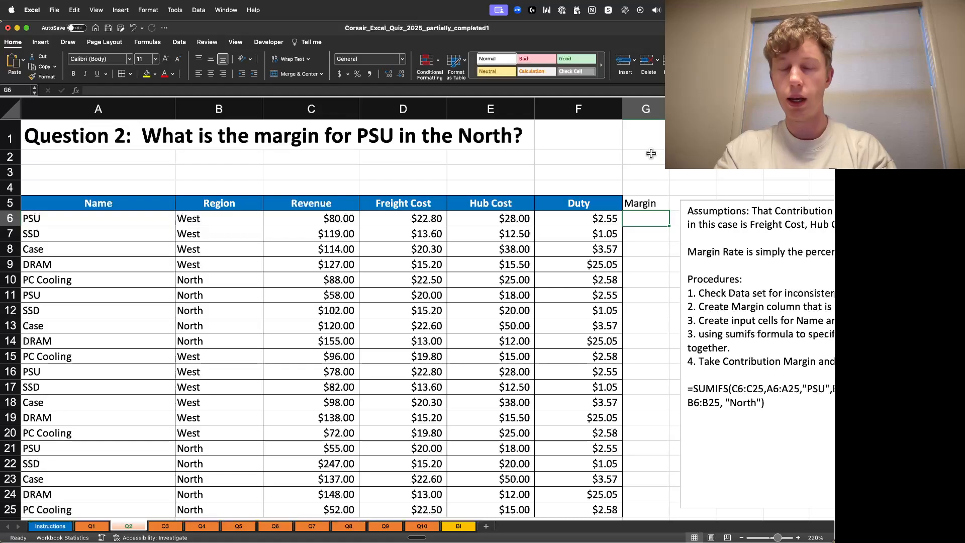
- Copy the Duty header's formatting onto the new Margin header
{"action": "left_click", "coordinate": [578, 203]}
{"action": "key", "text": "super+c"}
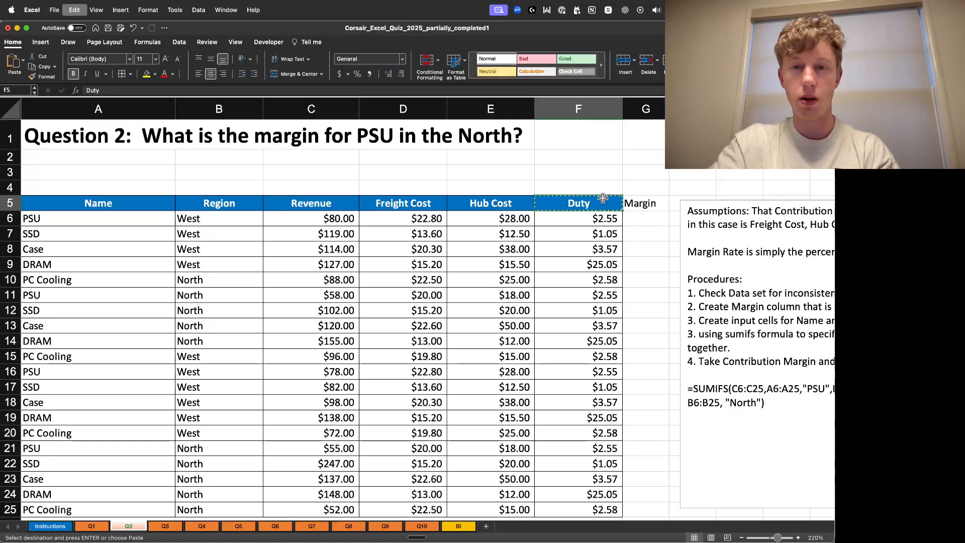
{"action": "left_click", "coordinate": [640, 203]}
{"action": "right_click", "coordinate": [656, 205]}
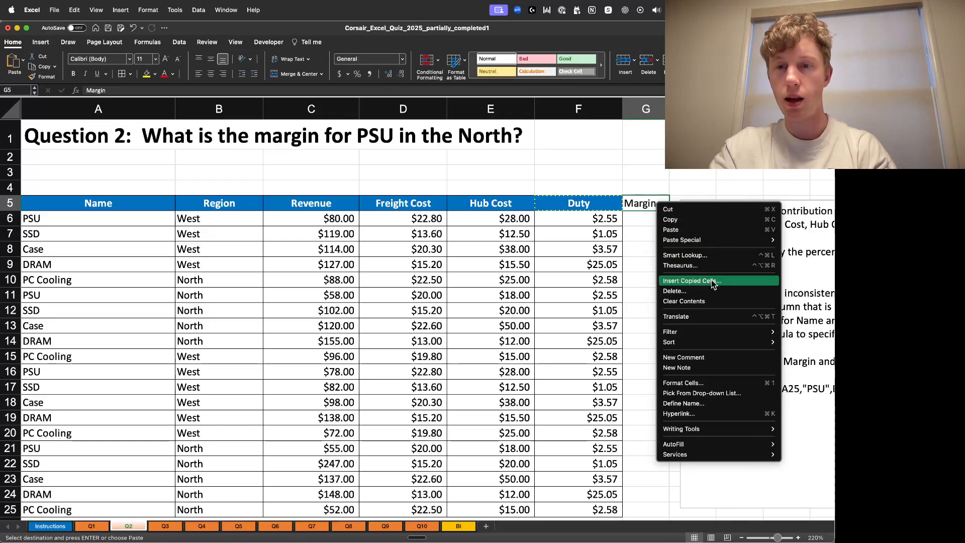
{"action": "mouse_move", "coordinate": [739, 240]}
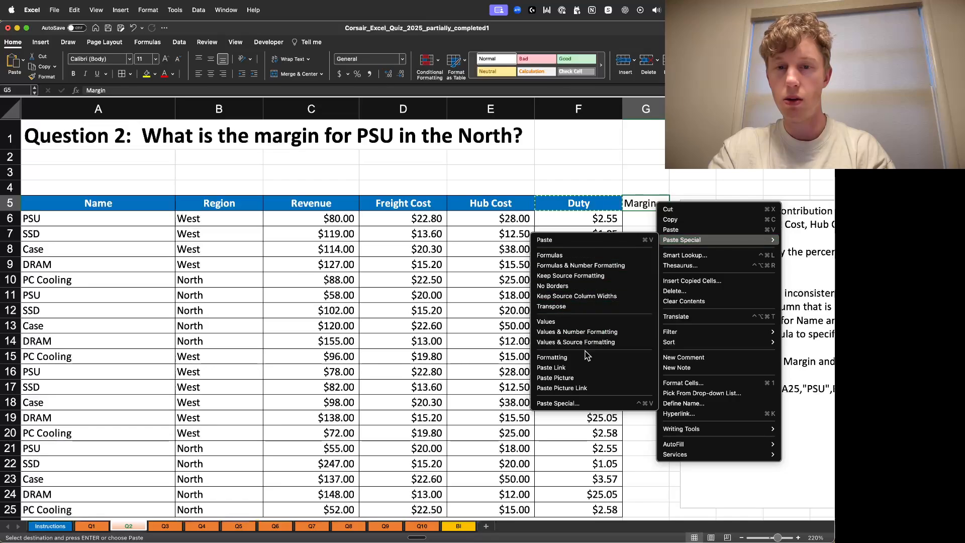
{"action": "left_click", "coordinate": [552, 357]}
- Enter a margin formula in row 6 subtracting Freight Cost, Hub Cost and Duty from Revenue (=C6-D6-E6-F6)
{"action": "left_click", "coordinate": [649, 219]}
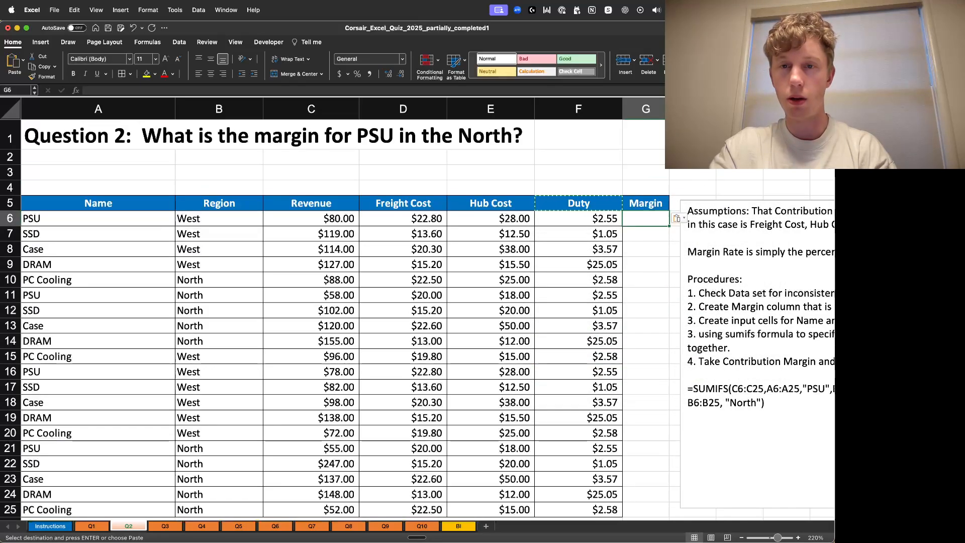
{"action": "scroll", "coordinate": [476, 522], "scroll_direction": "right", "scroll_amount": 3}
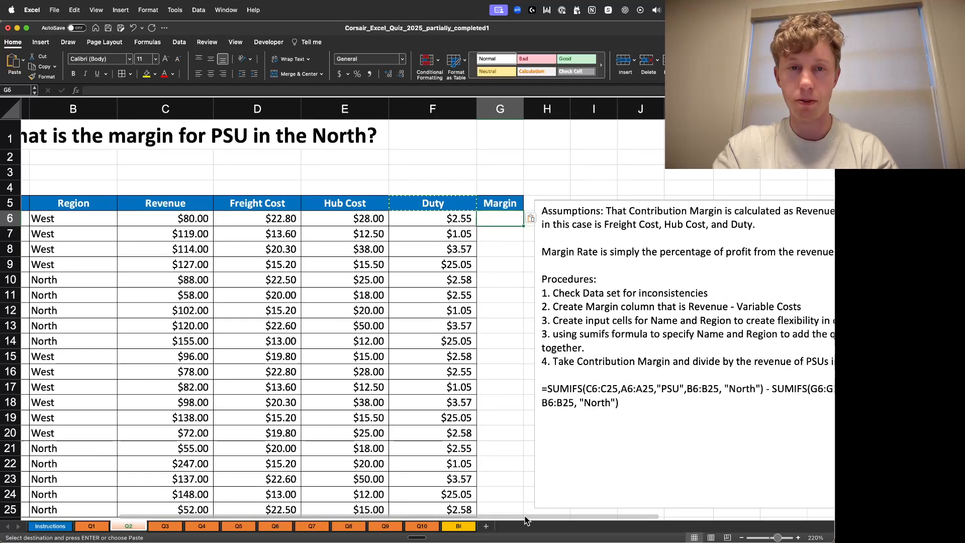
{"action": "scroll", "coordinate": [600, 326], "scroll_direction": "left", "scroll_amount": 2}
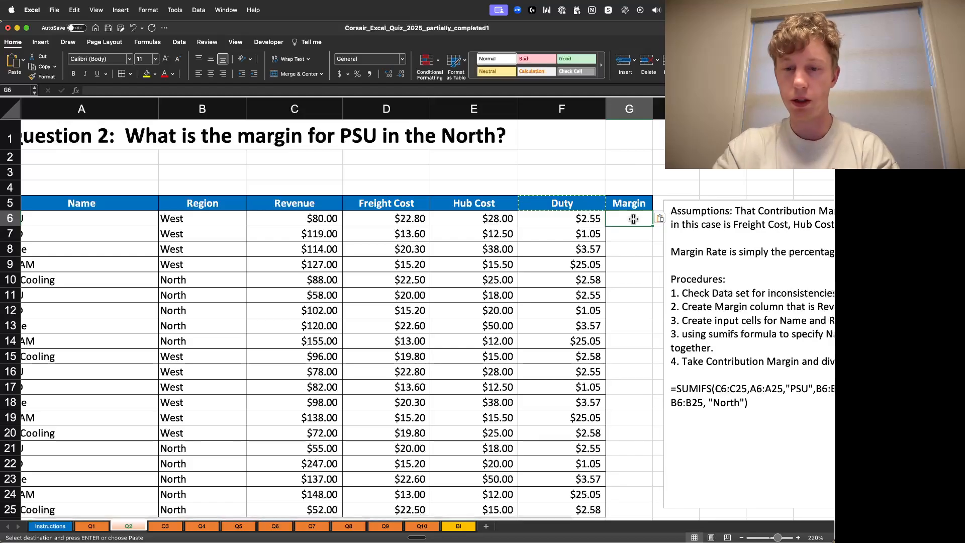
{"action": "type", "text": "="}
{"action": "left_click", "coordinate": [294, 219]}
{"action": "type", "text": "-"}
{"action": "left_click", "coordinate": [391, 218]}
{"action": "type", "text": "-"}
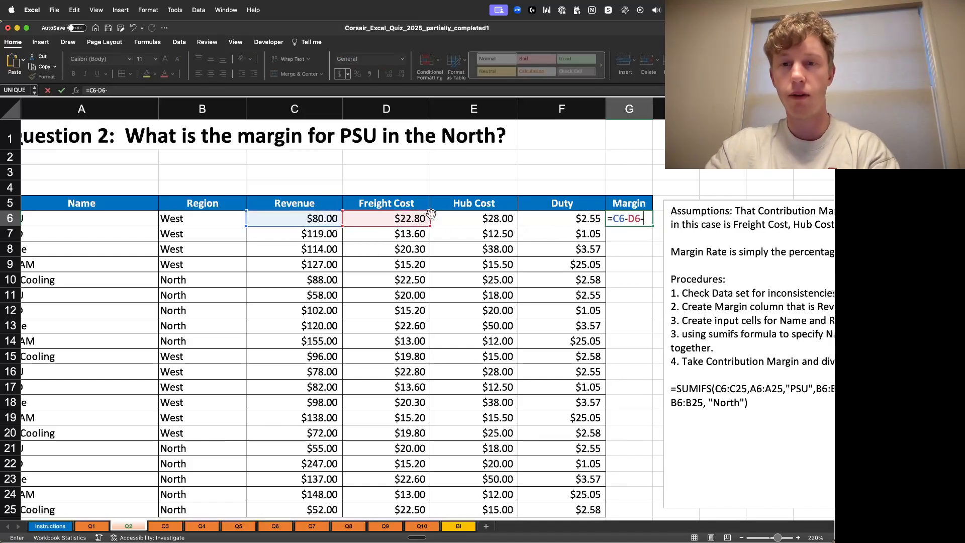
{"action": "left_click", "coordinate": [487, 217]}
{"action": "type", "text": "-"}
{"action": "left_click", "coordinate": [557, 217]}
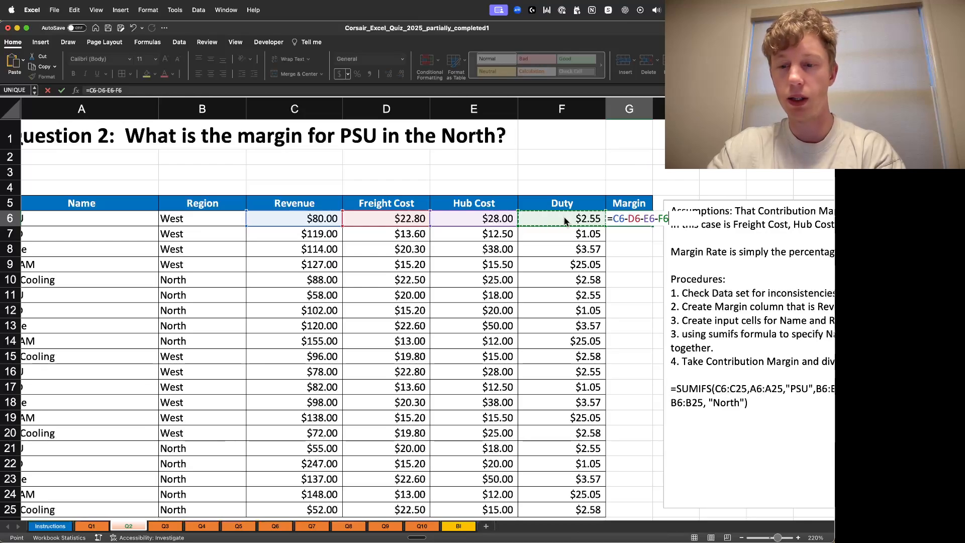
{"action": "key", "text": "Return"}
{"action": "key", "text": "Return"}
- Fill the margin formula down the Margin column to row 25
{"action": "left_click", "coordinate": [609, 218]}
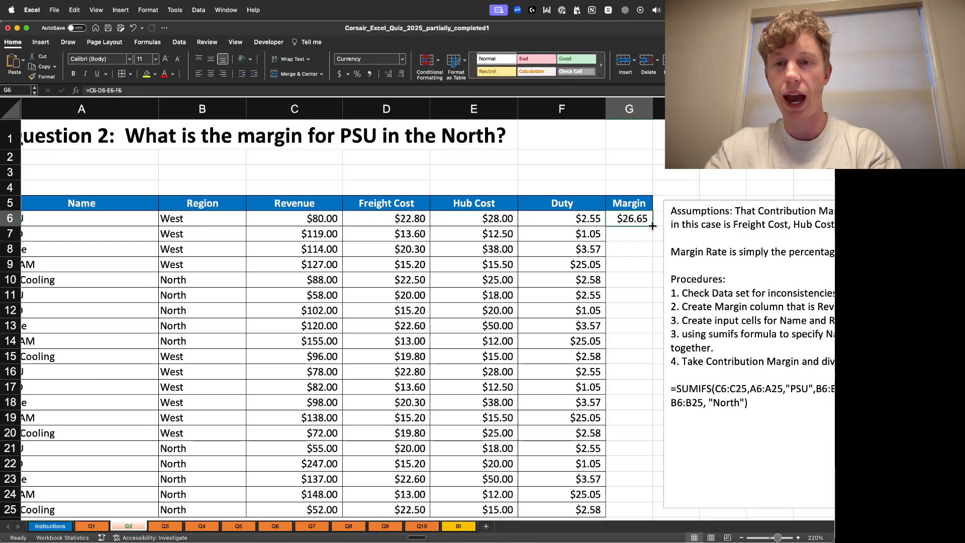
{"action": "double_click", "coordinate": [652, 226]}
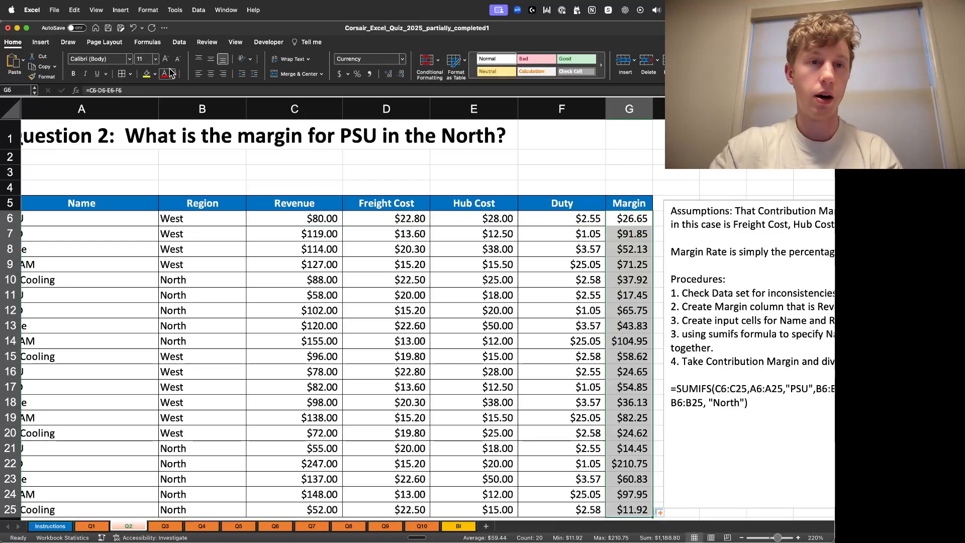
{"action": "left_click", "coordinate": [644, 158]}
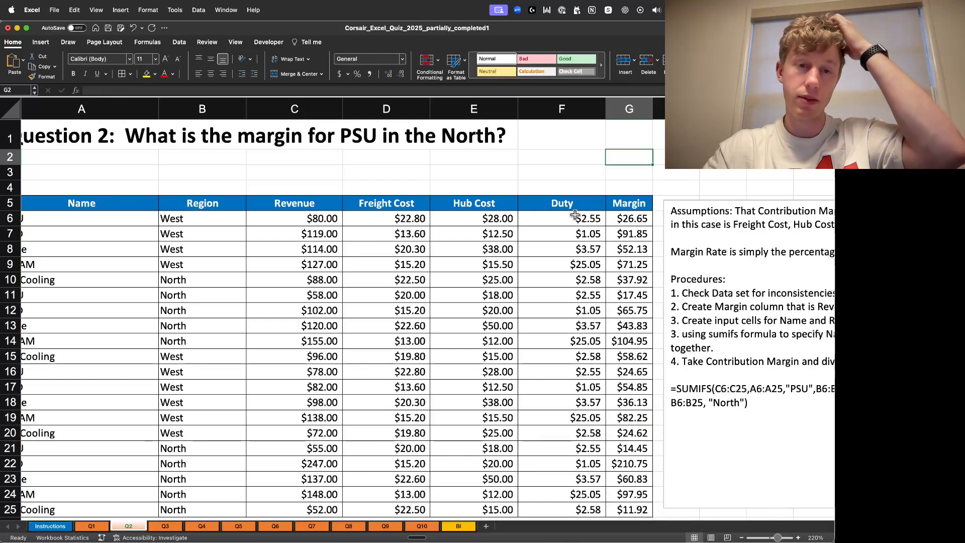
- Insert a blank row at row 27 above the answer section
{"action": "scroll", "coordinate": [361, 383], "scroll_direction": "down", "scroll_amount": 3}
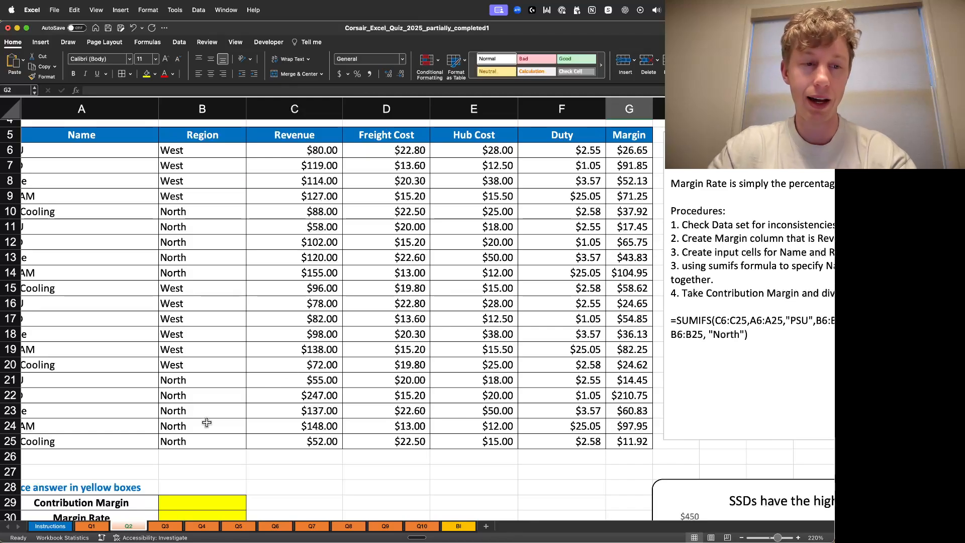
{"action": "scroll", "coordinate": [333, 484], "scroll_direction": "down", "scroll_amount": 3}
{"action": "scroll", "coordinate": [151, 442], "scroll_direction": "left", "scroll_amount": 1}
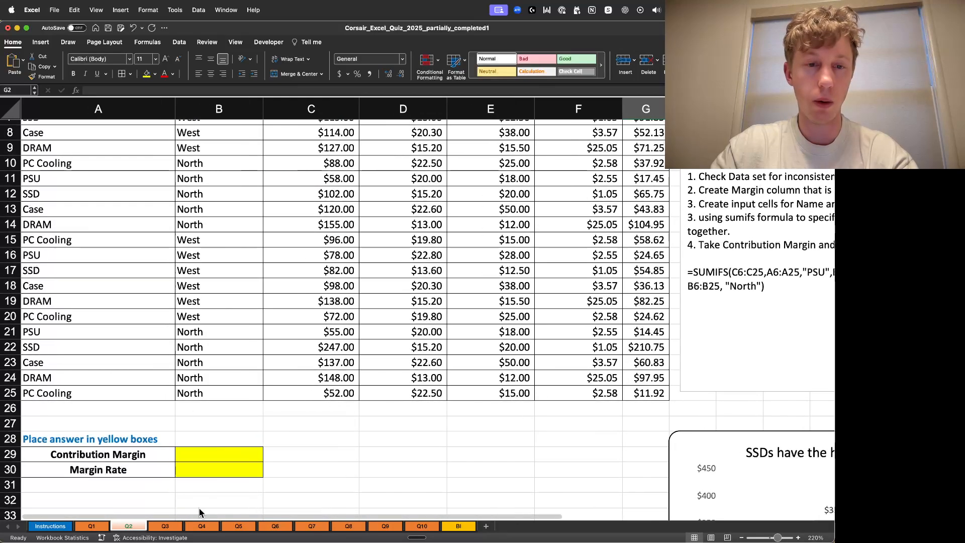
{"action": "right_click", "coordinate": [11, 426]}
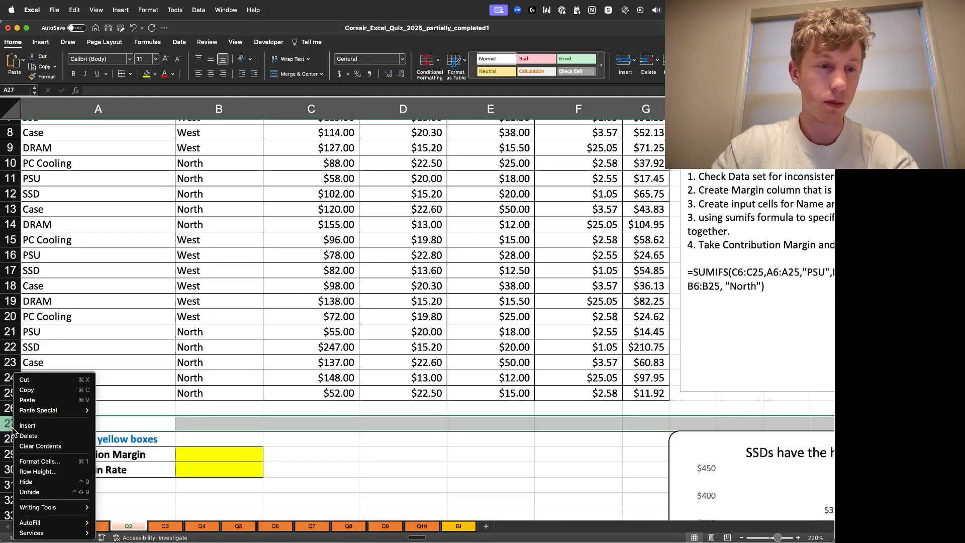
{"action": "left_click", "coordinate": [21, 426]}
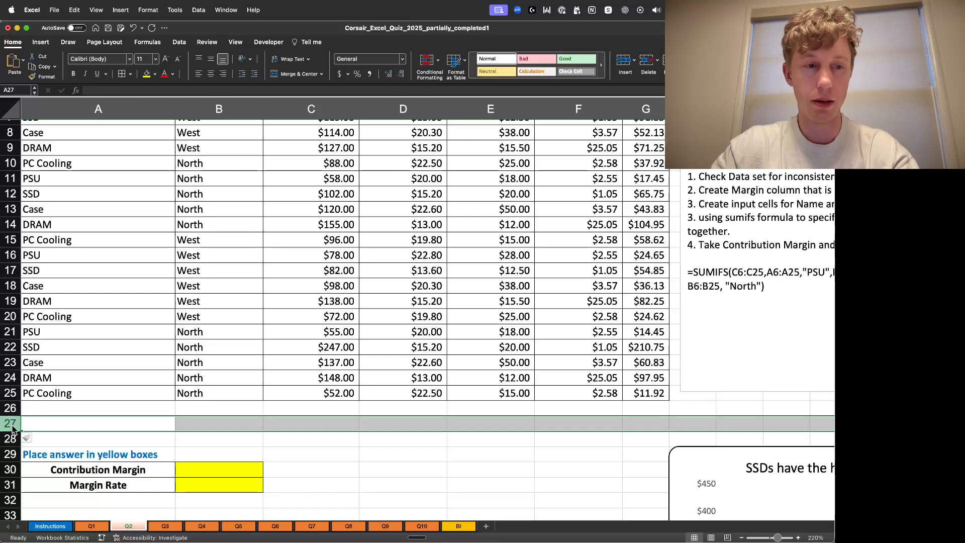
- Insert two more blank rows above the answer section
{"action": "right_click", "coordinate": [12, 425]}
{"action": "left_click", "coordinate": [25, 426]}
{"action": "right_click", "coordinate": [13, 425]}
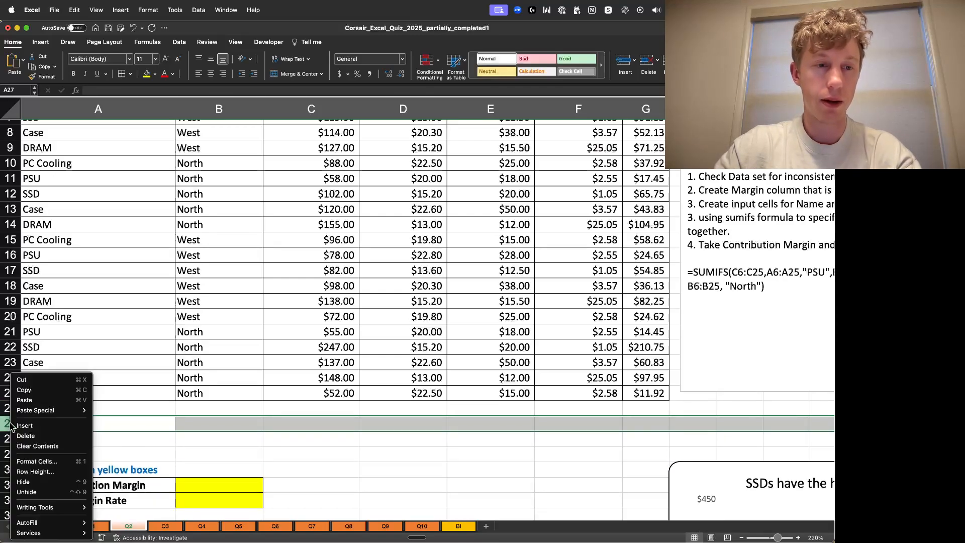
{"action": "left_click", "coordinate": [25, 426]}
{"action": "scroll", "coordinate": [247, 425], "scroll_direction": "up", "scroll_amount": 5}
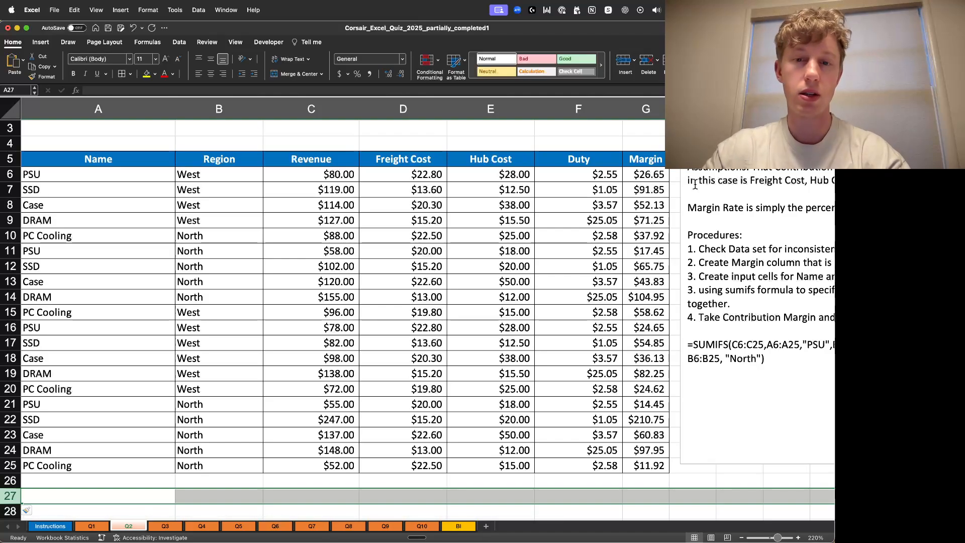
{"action": "scroll", "coordinate": [468, 250], "scroll_direction": "down", "scroll_amount": 7}
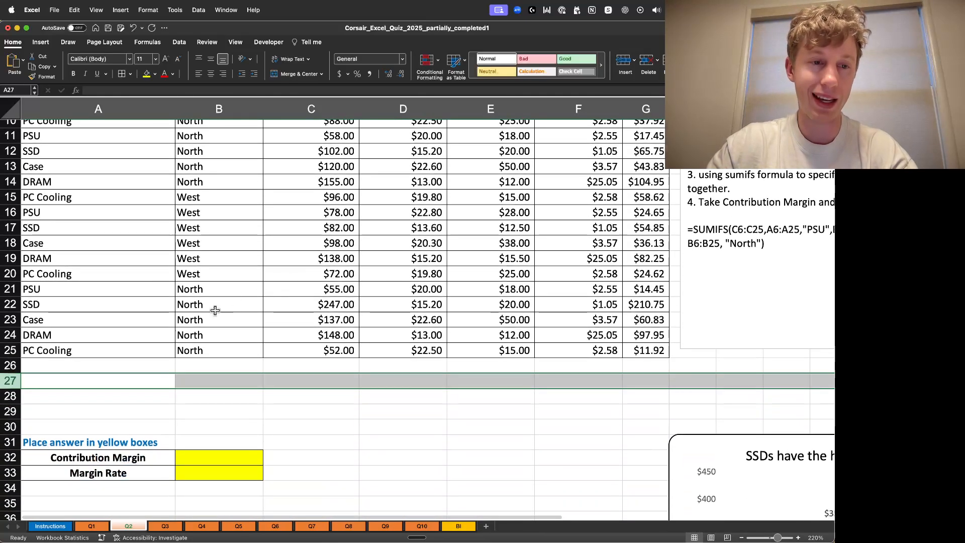
- Enter the labels Product Name in A27 and Region in A28
{"action": "left_click", "coordinate": [133, 382]}
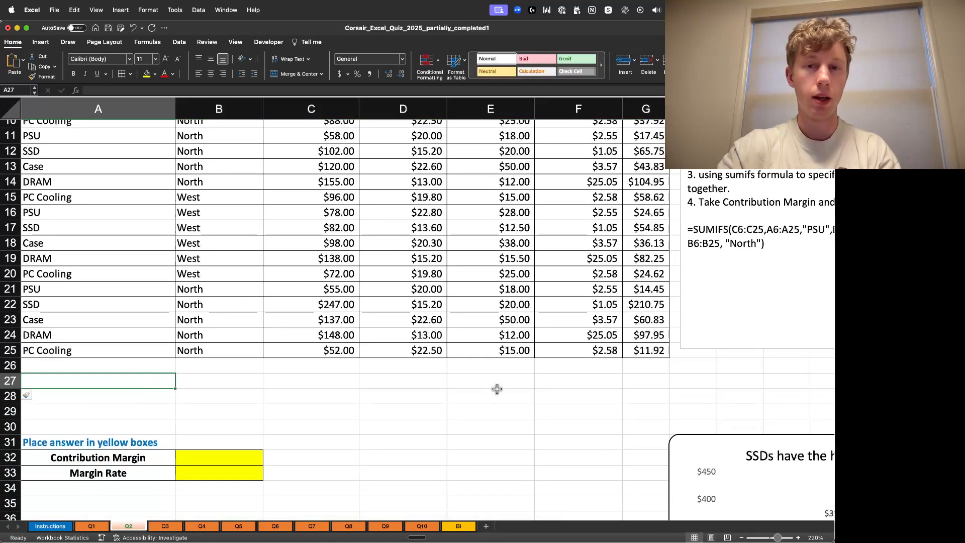
{"action": "scroll", "coordinate": [506, 386], "scroll_direction": "up", "scroll_amount": 6}
{"action": "scroll", "coordinate": [459, 390], "scroll_direction": "down", "scroll_amount": 3}
{"action": "scroll", "coordinate": [416, 403], "scroll_direction": "up", "scroll_amount": 4}
{"action": "scroll", "coordinate": [390, 402], "scroll_direction": "down", "scroll_amount": 5}
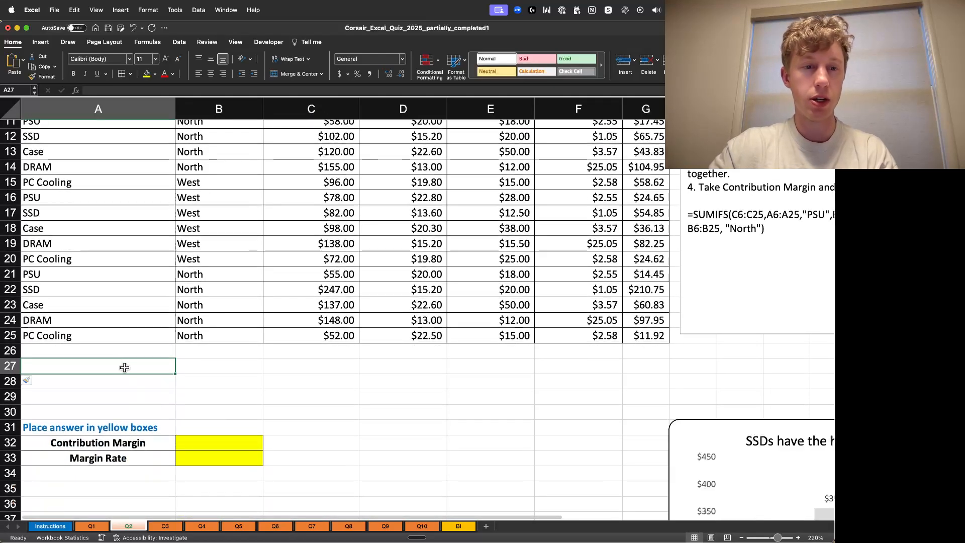
{"action": "type", "text": "N"}
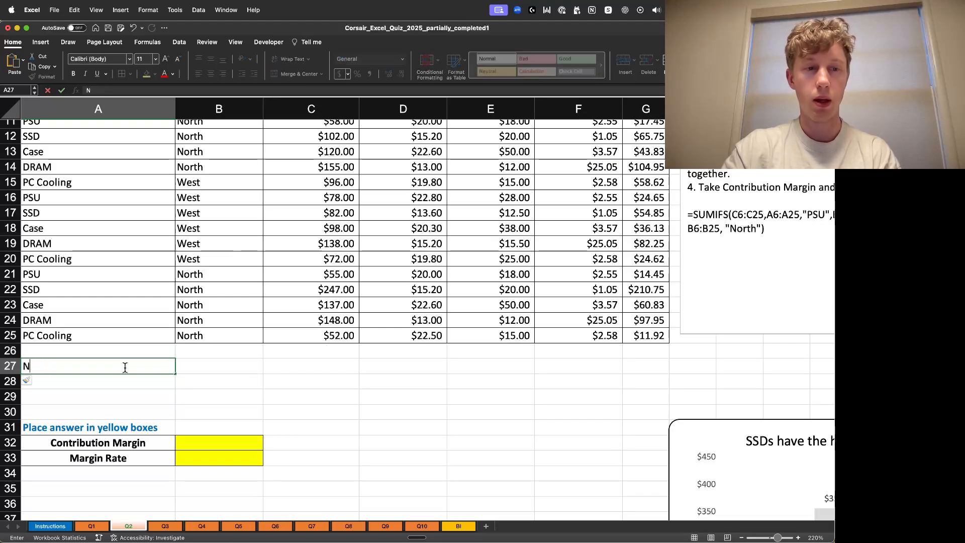
{"action": "type", "text": "aProduct Na"}
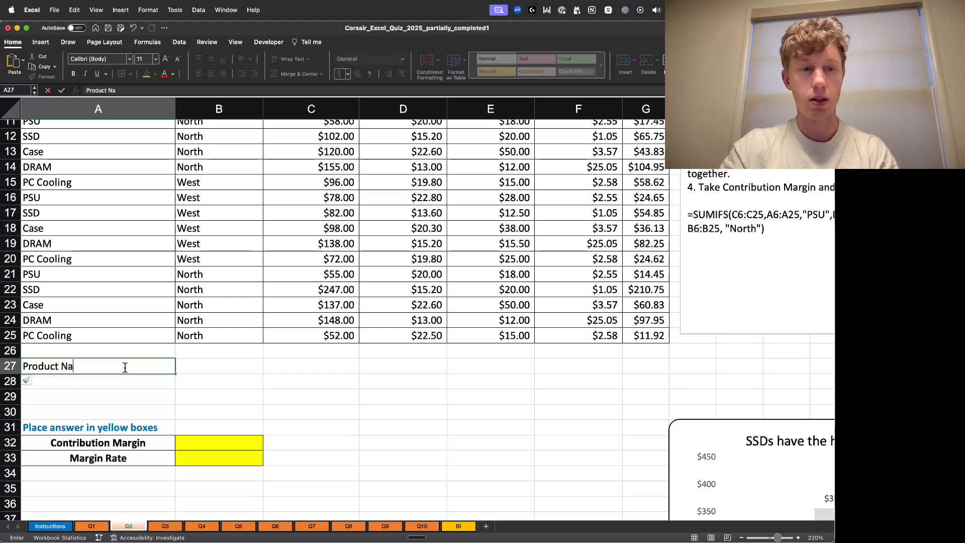
{"action": "type", "text": "me"}
{"action": "key", "text": "Return"}
{"action": "type", "text": "Region"}
{"action": "key", "text": "Return"}
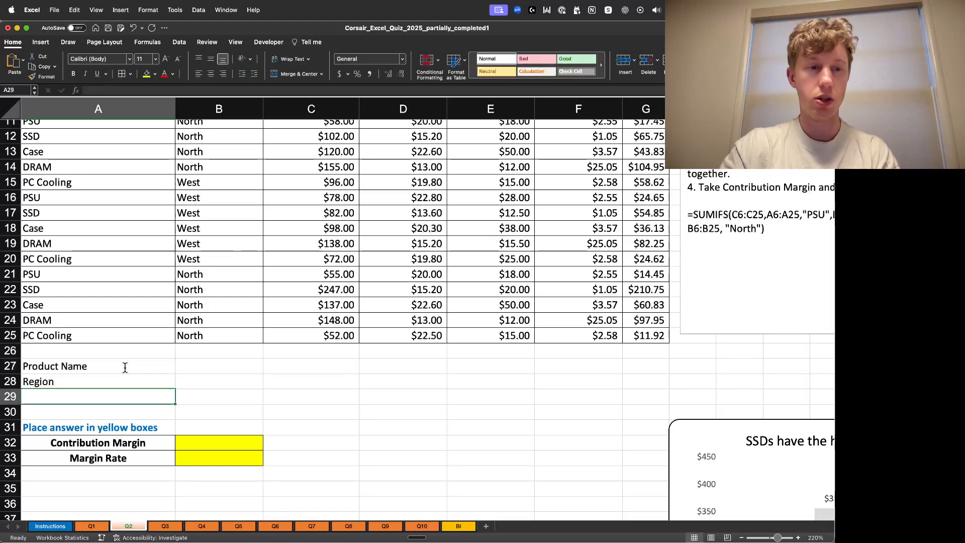
- Copy the 'Place answer in yellow boxes' heading's formatting onto the Product Name and Region labels
{"action": "left_click", "coordinate": [63, 432]}
{"action": "key", "text": "cmd+c"}
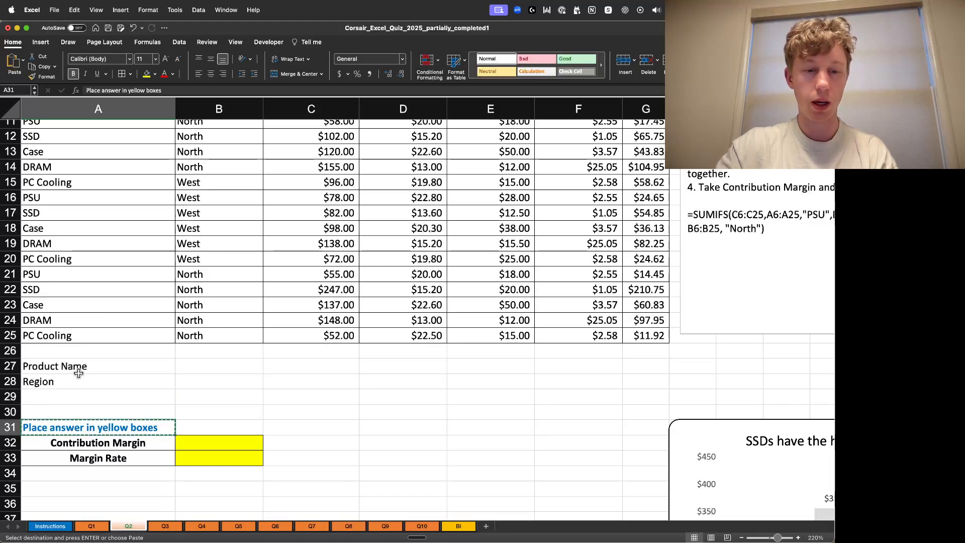
{"action": "left_click_drag", "start_coordinate": [75, 366], "coordinate": [75, 380]}
{"action": "right_click", "coordinate": [81, 367]}
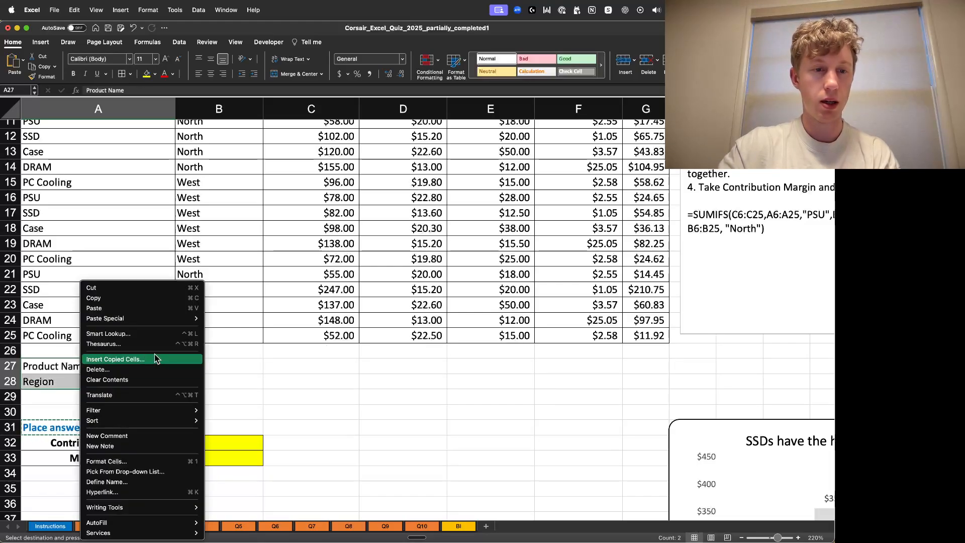
{"action": "mouse_move", "coordinate": [205, 321]}
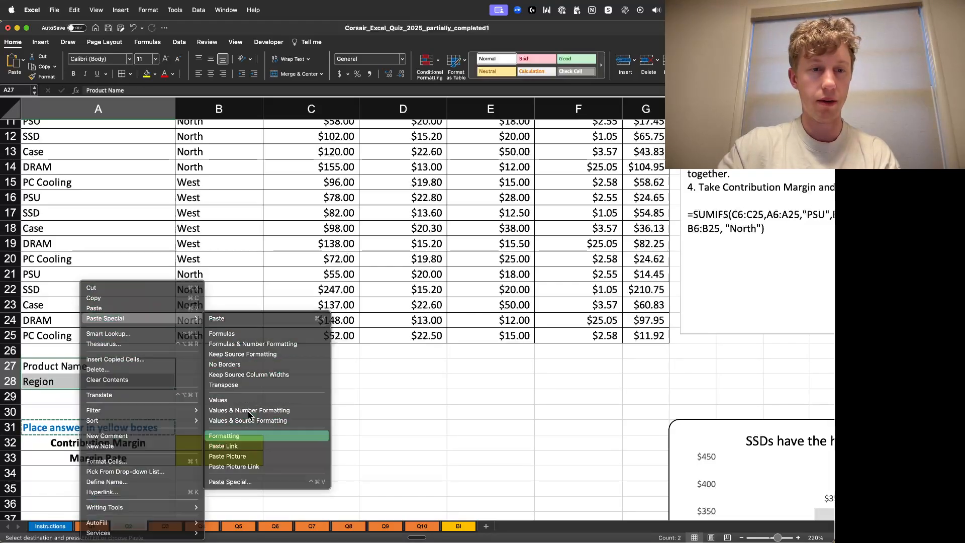
{"action": "left_click", "coordinate": [225, 435]}
- Copy the yellow answer boxes into B27:B28 to serve as input cells beside the labels
{"action": "left_click", "coordinate": [312, 381]}
{"action": "left_click_drag", "start_coordinate": [227, 443], "coordinate": [233, 457]}
{"action": "key", "text": "cmd+c"}
{"action": "left_click", "coordinate": [224, 369]}
{"action": "key", "text": "cmd+v"}
{"action": "left_click", "coordinate": [366, 368]}
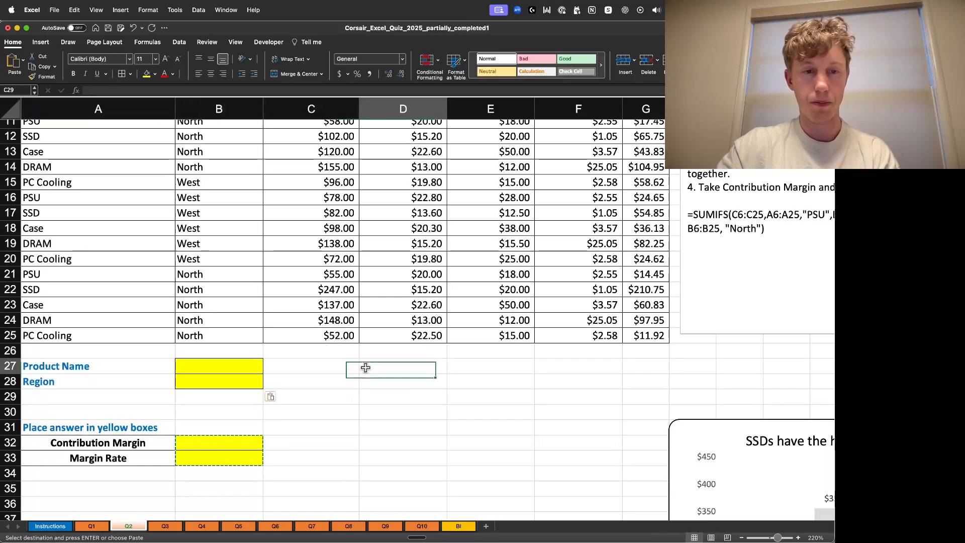
- Enter PSU as the product name and North as the region in the yellow input cells
{"action": "double_click", "coordinate": [195, 369]}
{"action": "scroll", "coordinate": [409, 370], "scroll_direction": "up", "scroll_amount": 5}
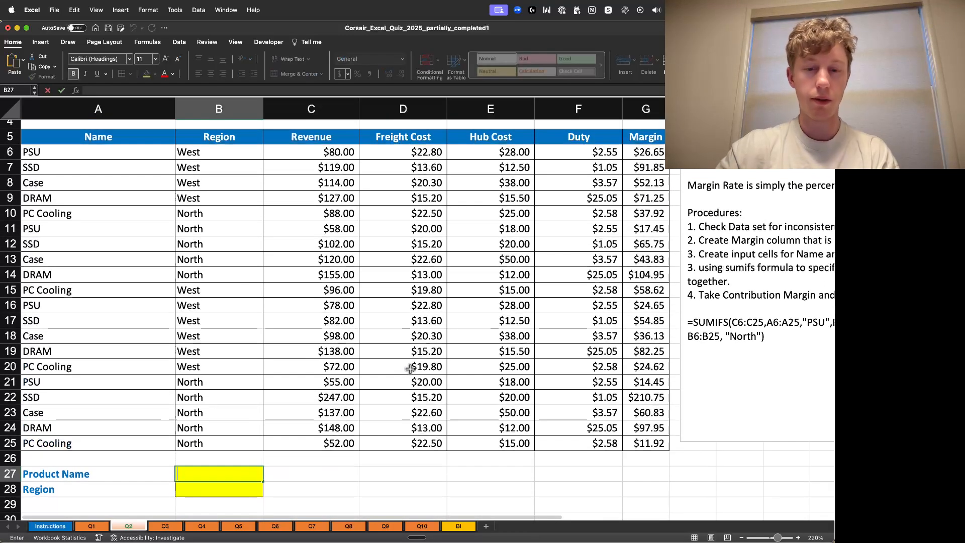
{"action": "type", "text": "PSU"}
{"action": "key", "text": "Return"}
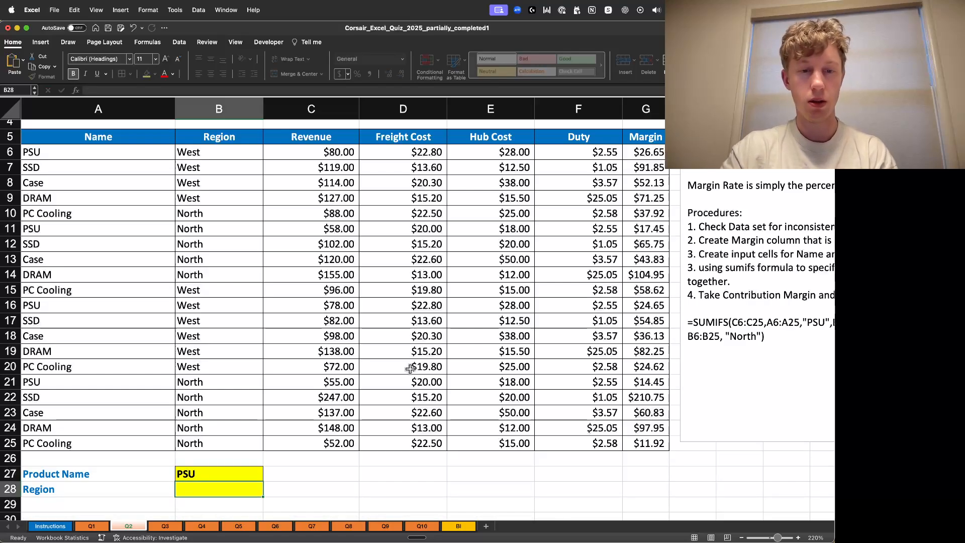
{"action": "type", "text": "North"}
{"action": "key", "text": "Return"}
- Start a SUMIFS formula in the Contribution Margin answer cell using the Margin column G6:G25 as the sum range
{"action": "scroll", "coordinate": [411, 382], "scroll_direction": "up", "scroll_amount": 2}
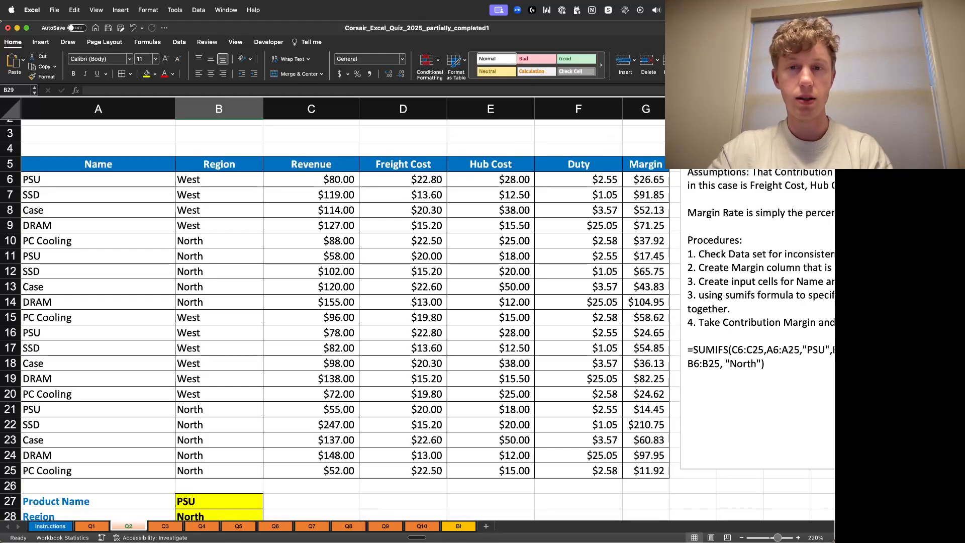
{"action": "scroll", "coordinate": [659, 332], "scroll_direction": "down", "scroll_amount": 5}
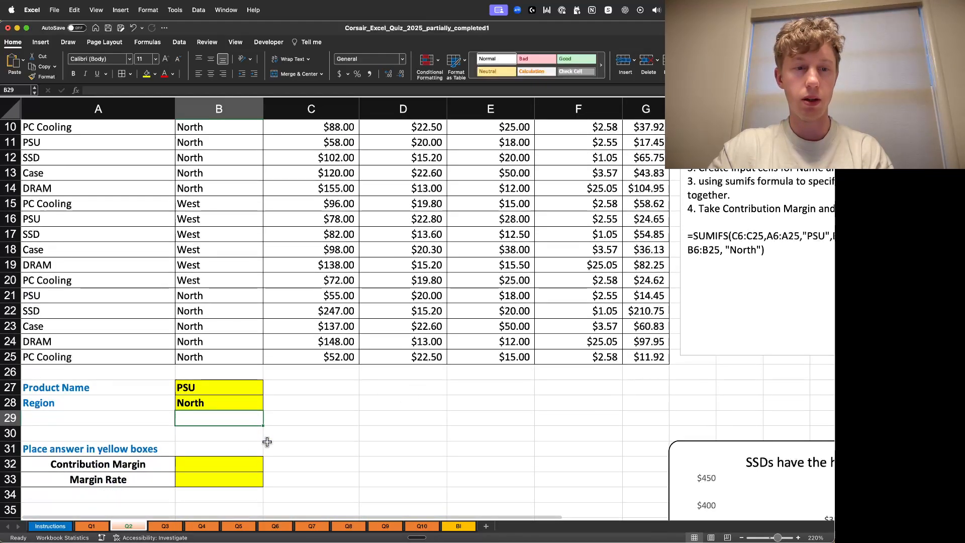
{"action": "double_click", "coordinate": [224, 461]}
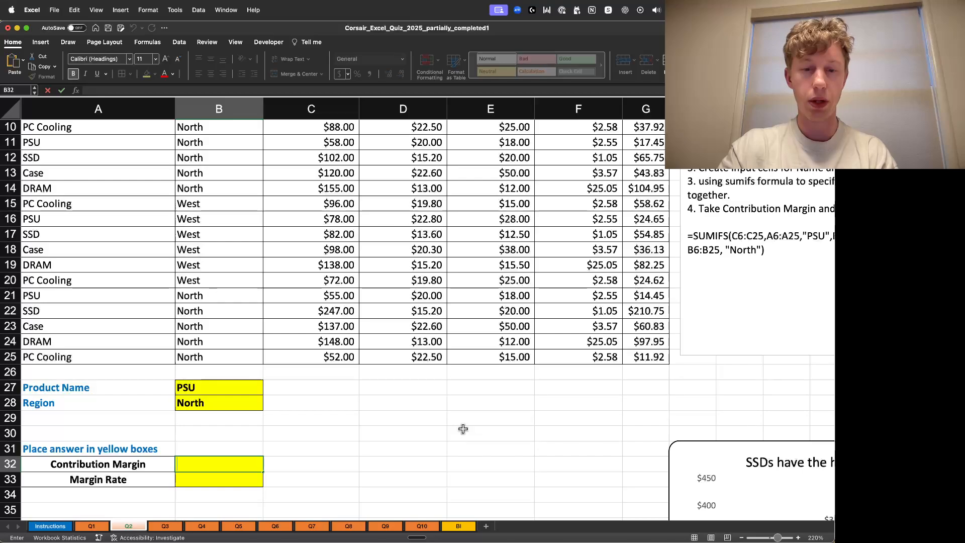
{"action": "type", "text": "=SUMIFD"}
{"action": "key", "text": "BackSpace"}
{"action": "type", "text": "S("}
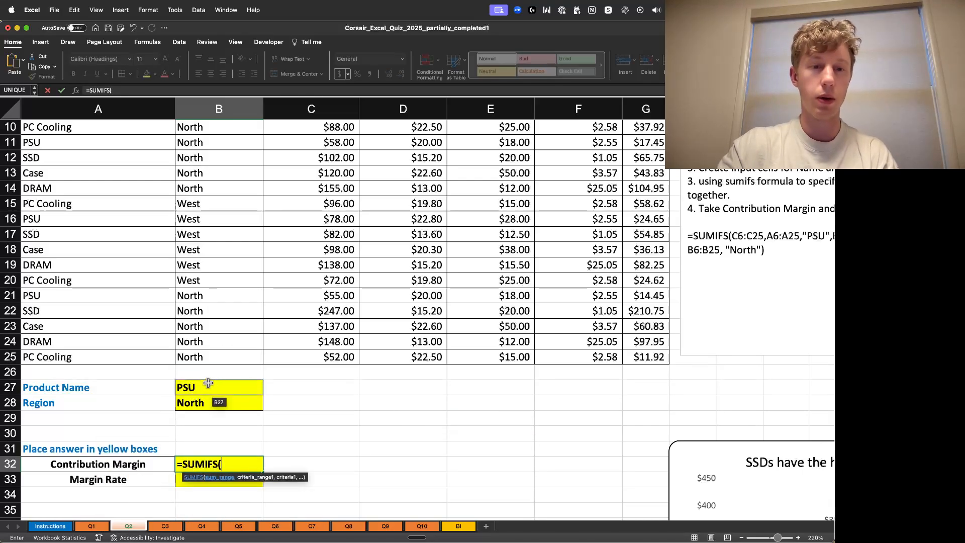
{"action": "scroll", "coordinate": [390, 384], "scroll_direction": "up", "scroll_amount": 3}
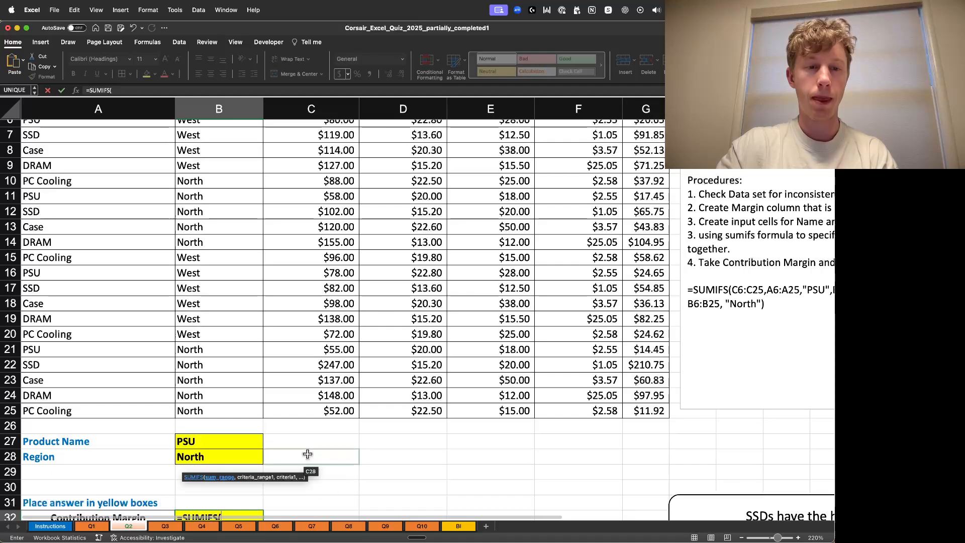
{"action": "scroll", "coordinate": [305, 455], "scroll_direction": "down", "scroll_amount": 3}
{"action": "scroll", "coordinate": [472, 435], "scroll_direction": "up", "scroll_amount": 5}
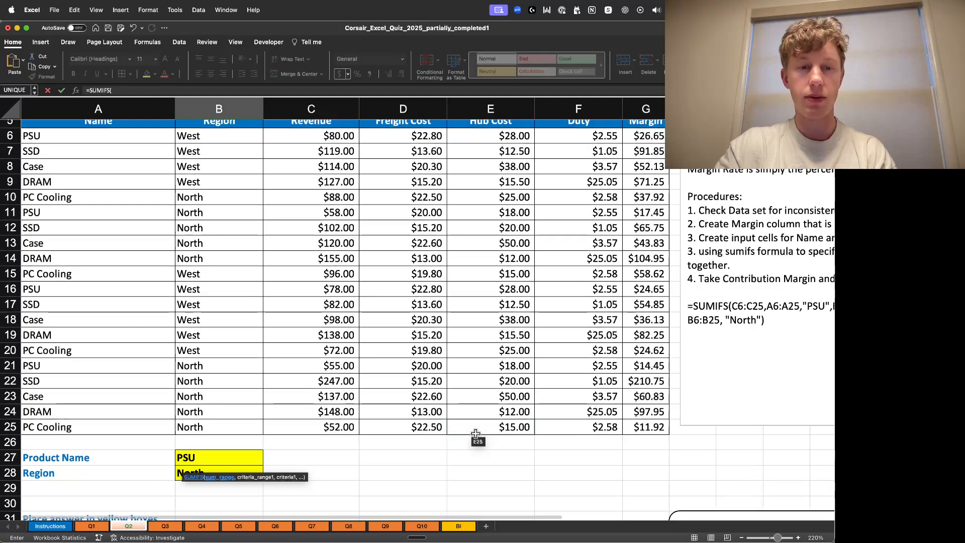
{"action": "left_click", "coordinate": [650, 175]}
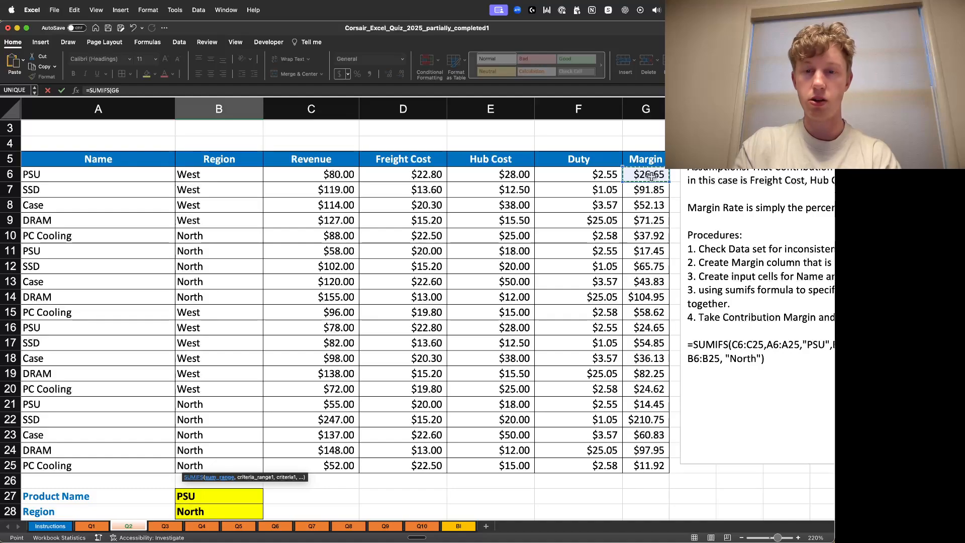
{"action": "key", "text": "super+shift+Down"}
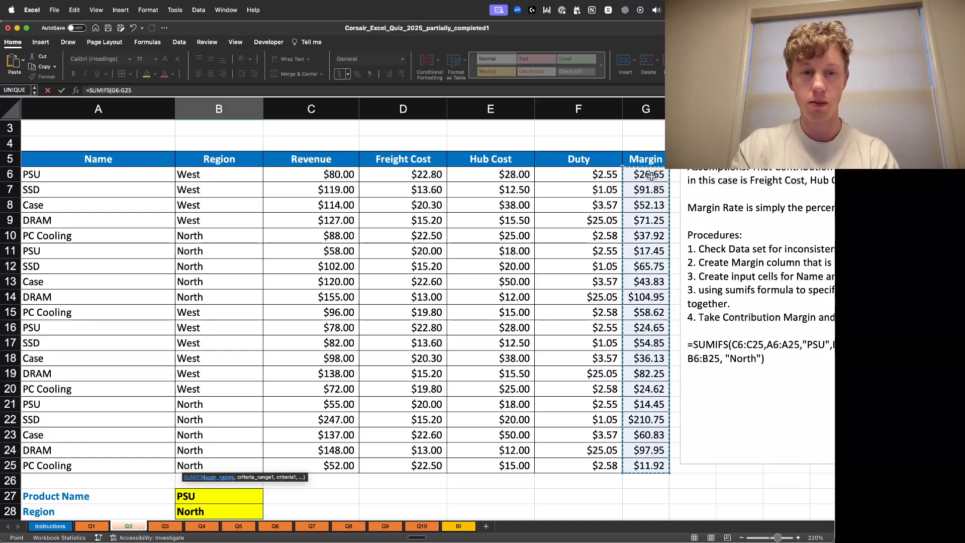
{"action": "type", "text": ","}
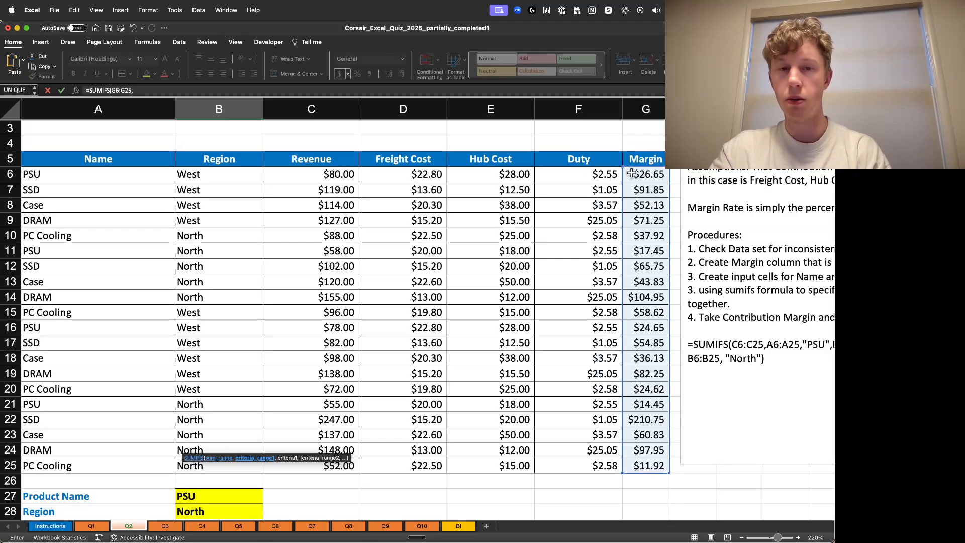
- Add the Name column A6:A25 as the first criteria range, matched against the Product Name input B27
{"action": "scroll", "coordinate": [323, 394], "scroll_direction": "down", "scroll_amount": 5}
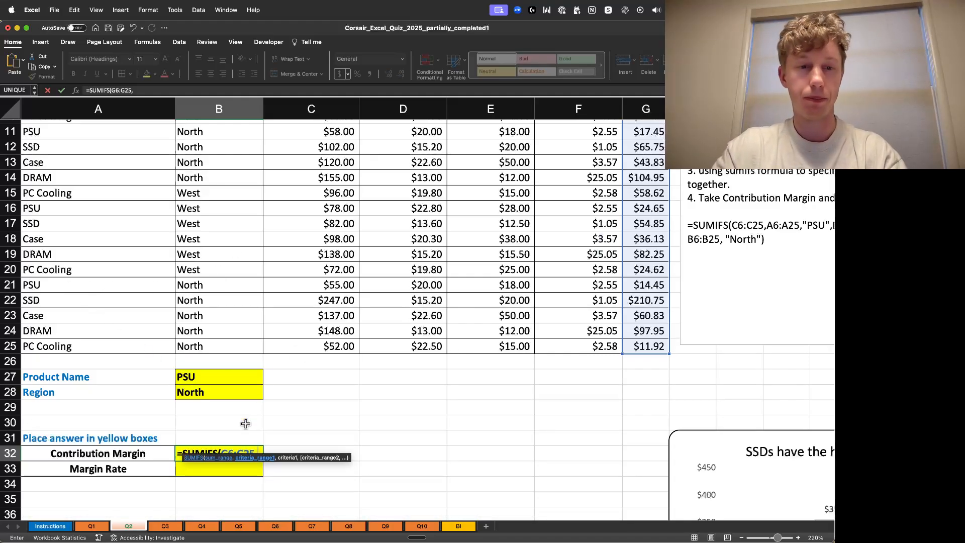
{"action": "scroll", "coordinate": [283, 388], "scroll_direction": "up", "scroll_amount": 5}
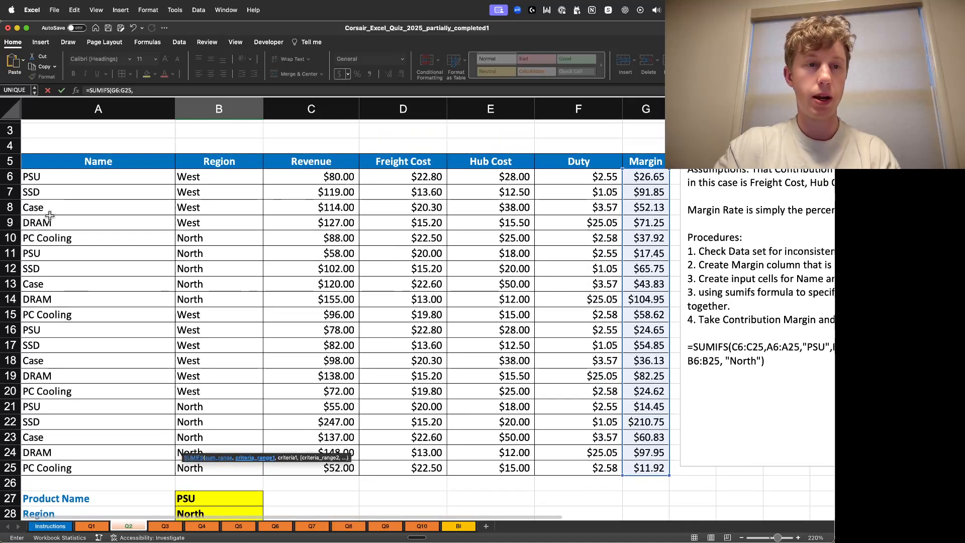
{"action": "left_click", "coordinate": [79, 180]}
{"action": "key", "text": "super+shift+Down"}
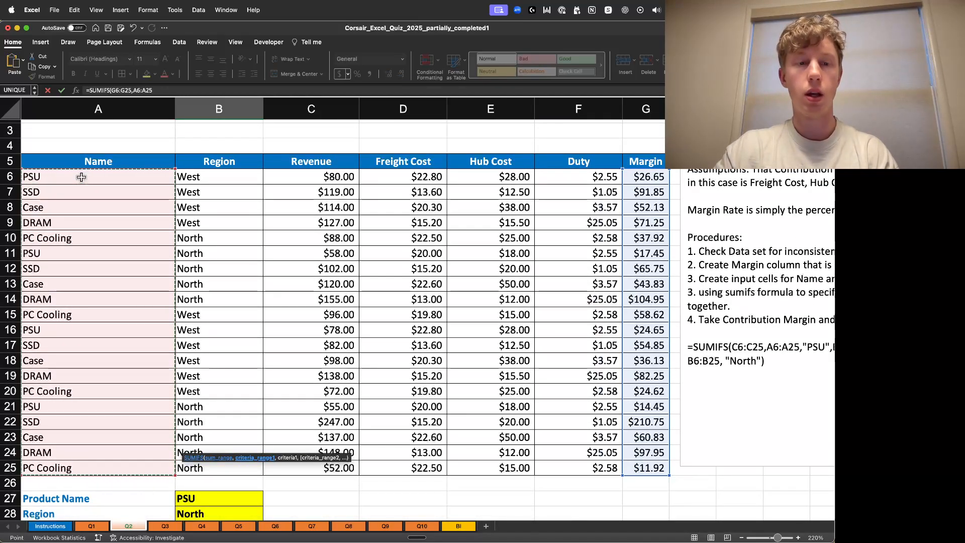
{"action": "type", "text": ","}
{"action": "scroll", "coordinate": [287, 263], "scroll_direction": "down", "scroll_amount": 8}
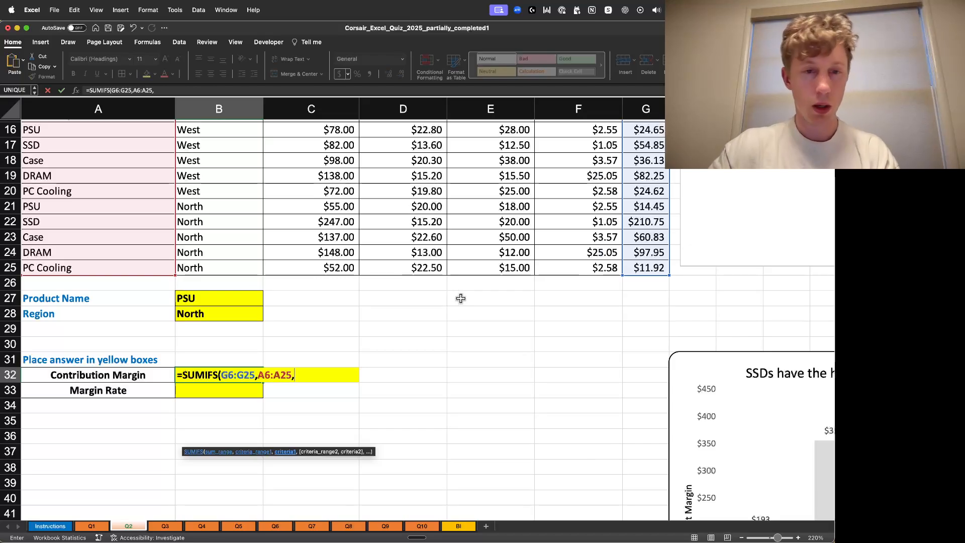
{"action": "left_click", "coordinate": [230, 300]}
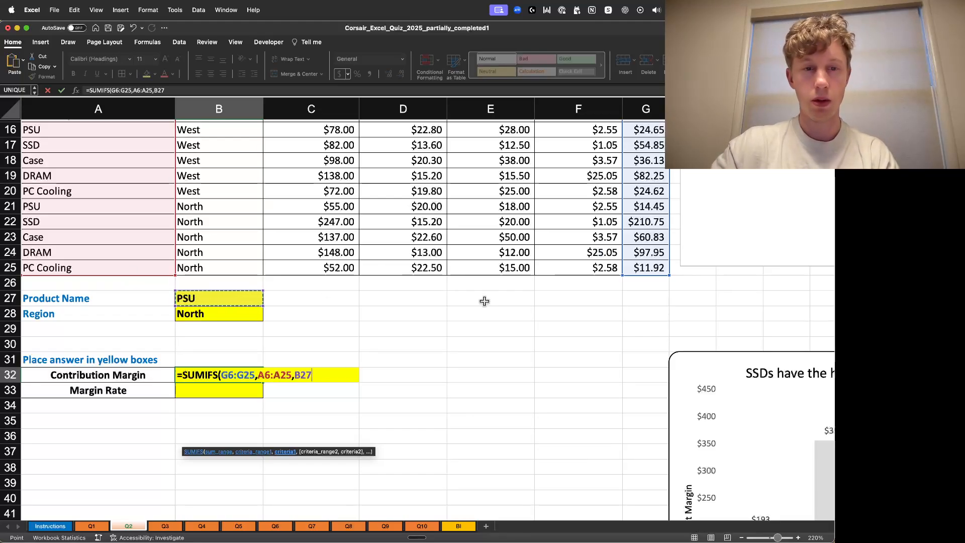
{"action": "type", "text": ","}
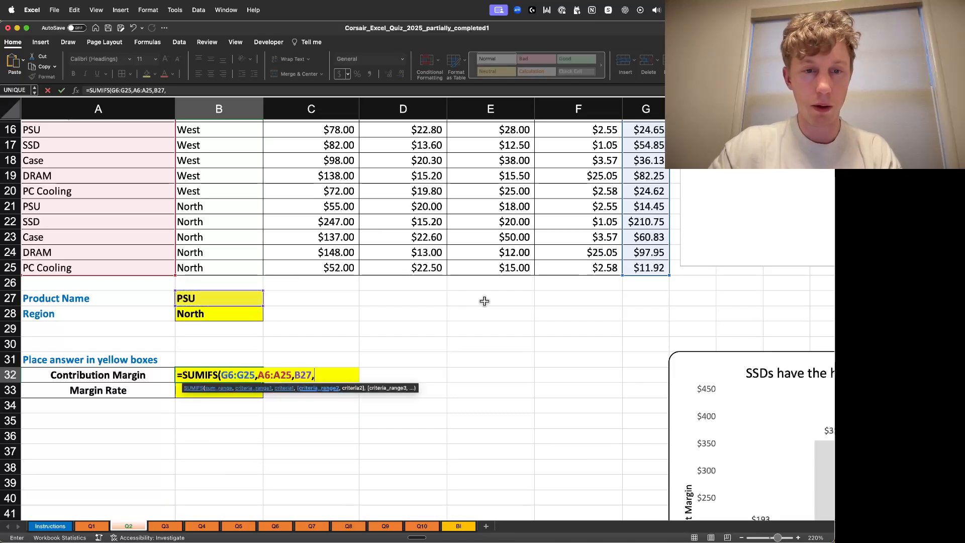
- Add the Region column B6:B25 matched against the Region input B28 and close the SUMIFS formula
{"action": "left_click", "coordinate": [230, 272]}
{"action": "key", "text": "super+shift+Up"}
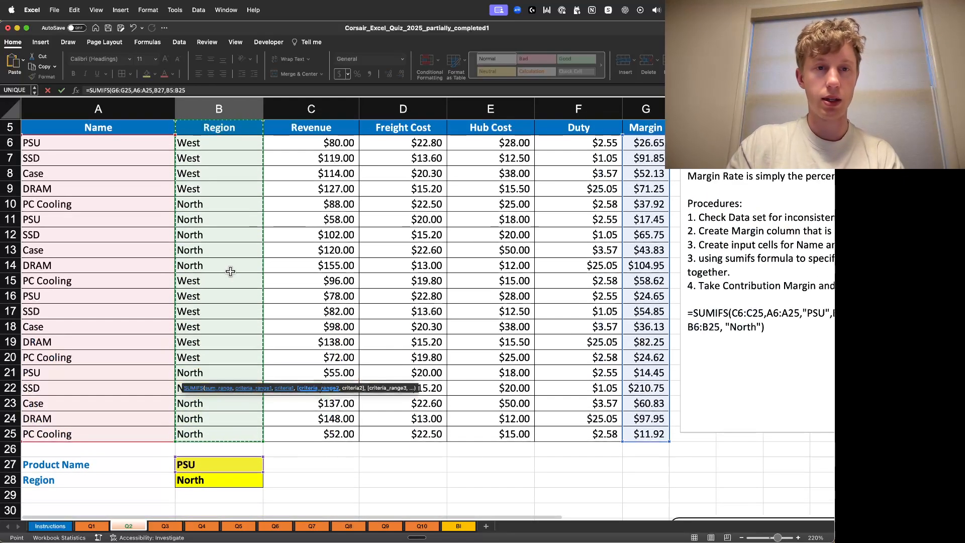
{"action": "type", "text": ","}
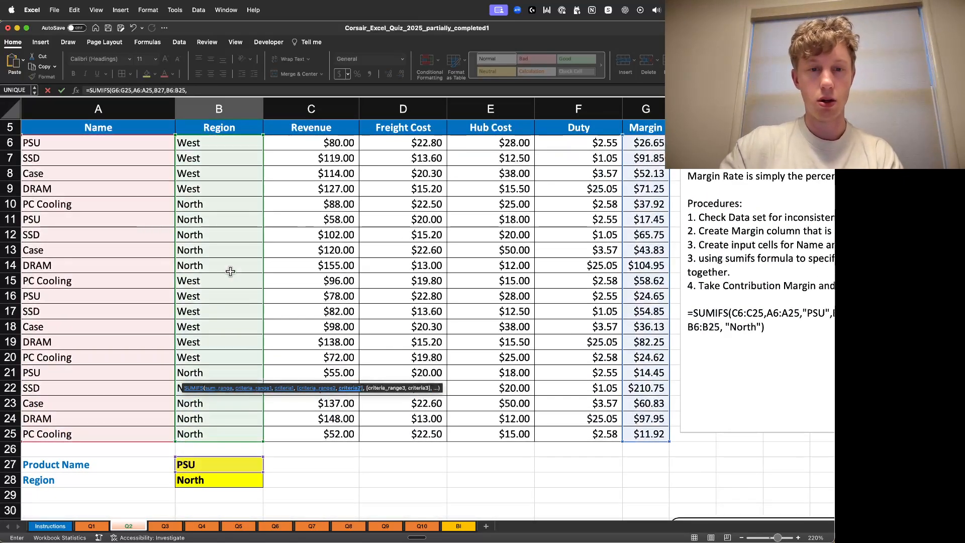
{"action": "scroll", "coordinate": [321, 330], "scroll_direction": "down", "scroll_amount": 5}
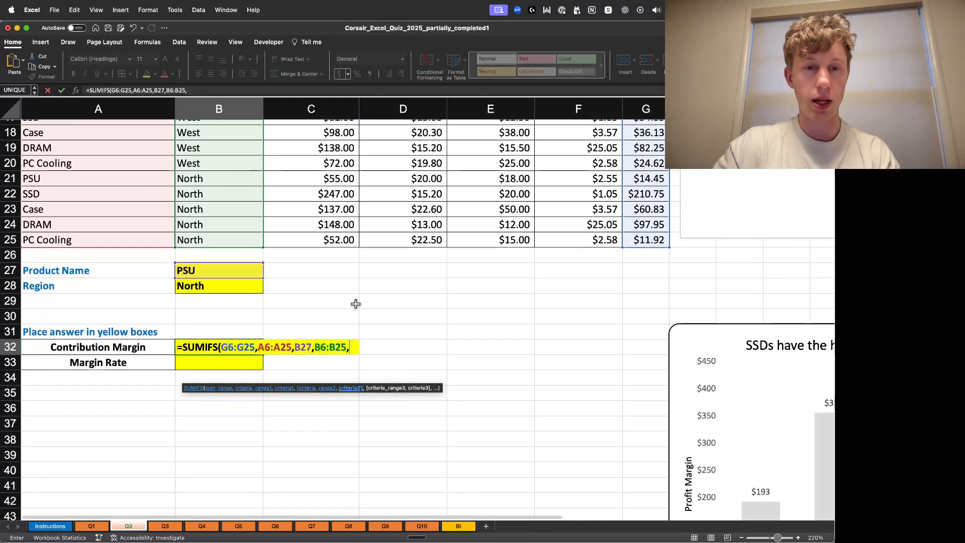
{"action": "left_click", "coordinate": [233, 289]}
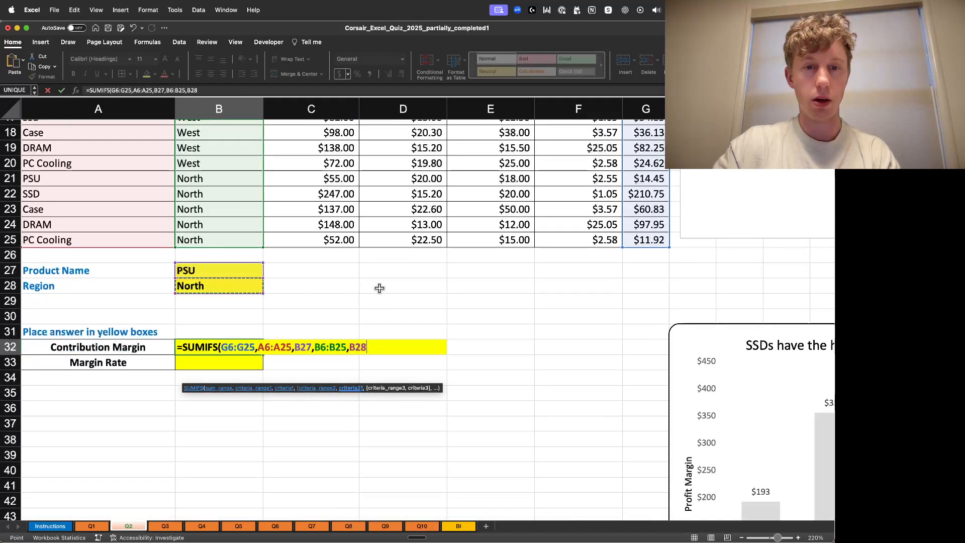
{"action": "type", "text": ")"}
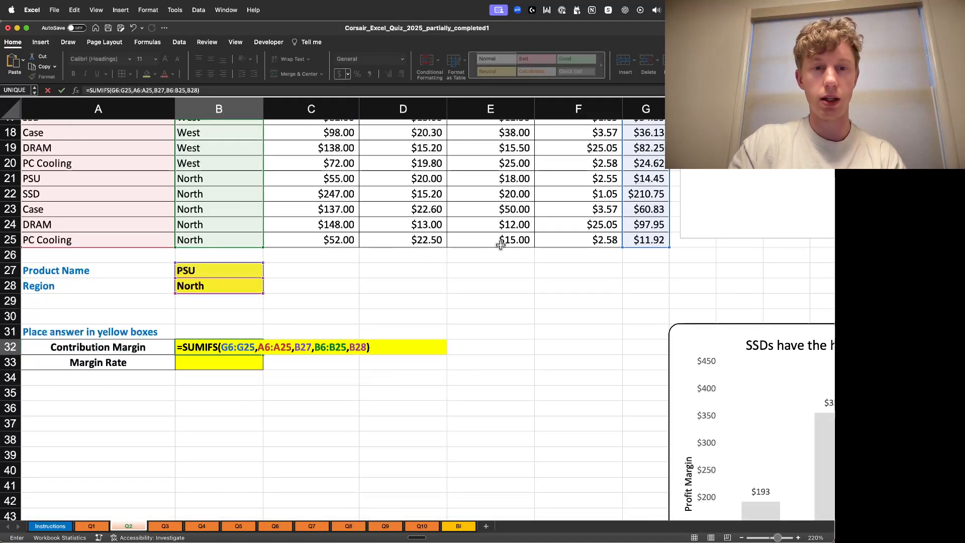
{"action": "key", "text": "Return"}
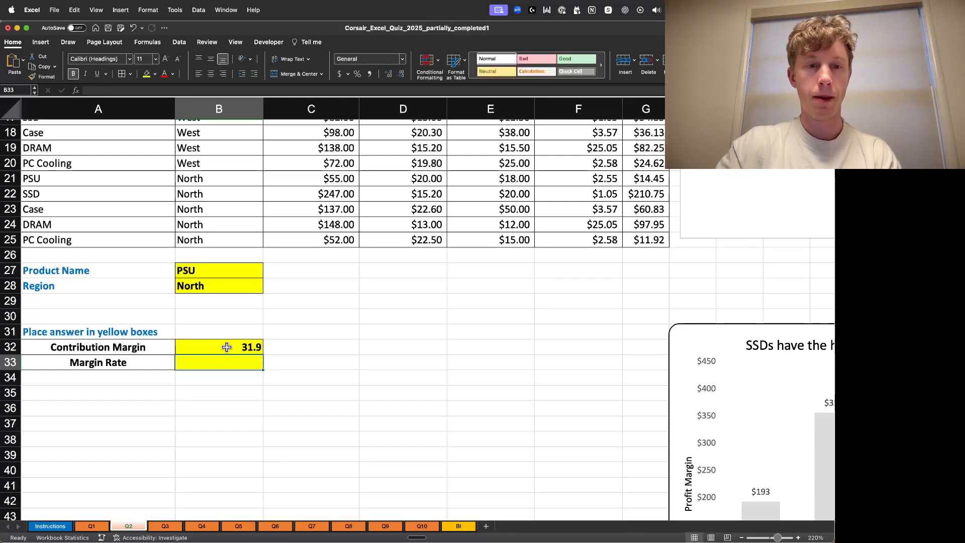
- Format the Contribution Margin answer cell B32 as Accounting currency
{"action": "left_click", "coordinate": [227, 346]}
{"action": "left_click", "coordinate": [341, 74]}
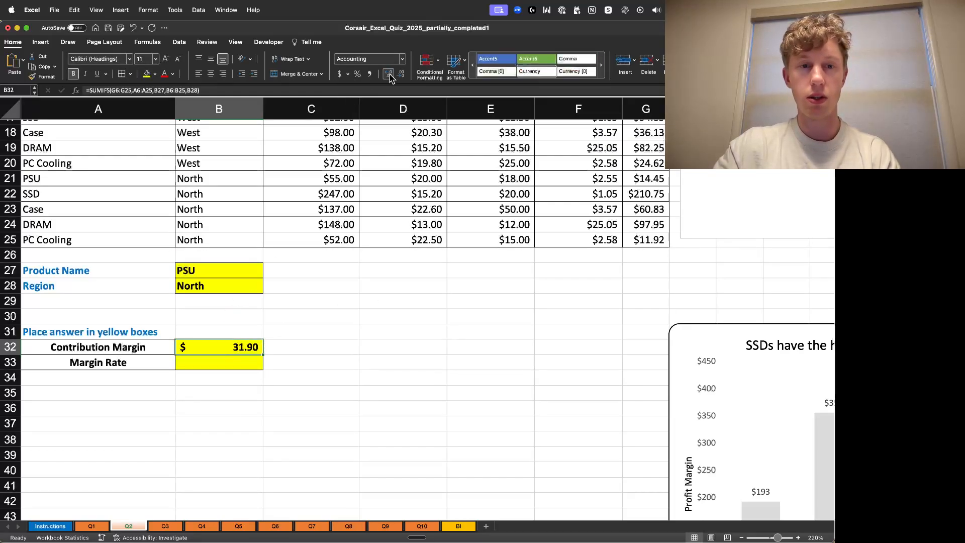
{"action": "left_click", "coordinate": [390, 345]}
{"action": "left_click", "coordinate": [242, 346]}
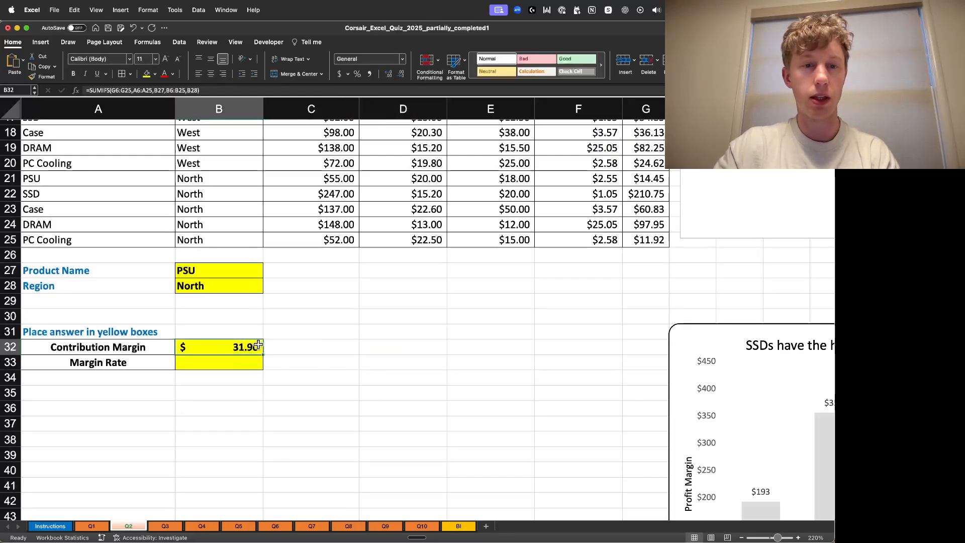
- Highlight the two PSU North margin cells, G21 and G11, with yellow fill
{"action": "scroll", "coordinate": [375, 319], "scroll_direction": "up", "scroll_amount": 3}
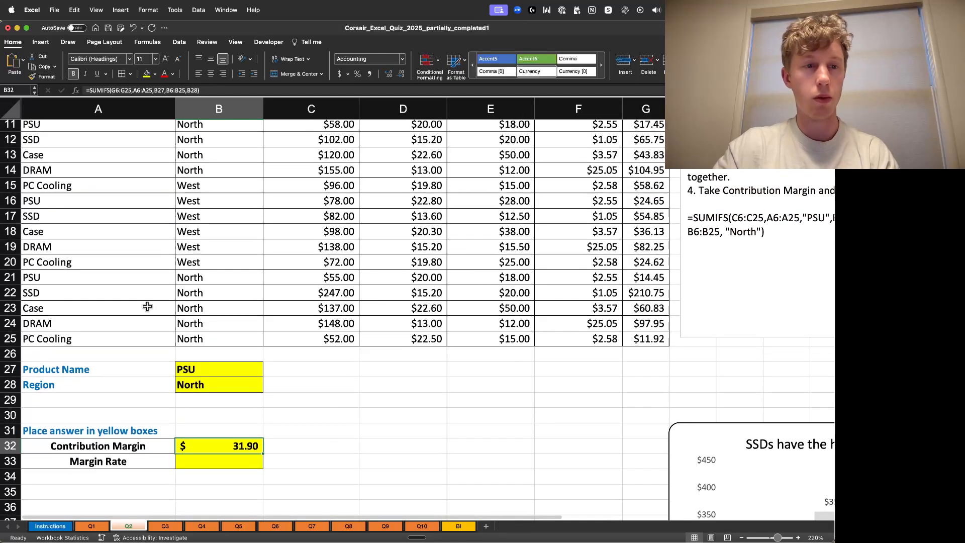
{"action": "left_click_drag", "start_coordinate": [97, 277], "coordinate": [648, 281]}
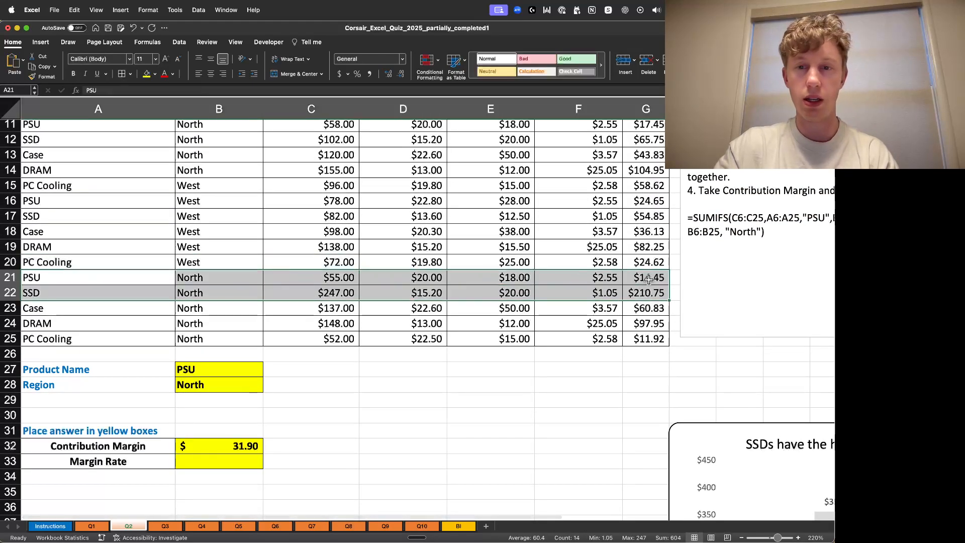
{"action": "left_click", "coordinate": [648, 280]}
{"action": "scroll", "coordinate": [611, 416], "scroll_direction": "up", "scroll_amount": 3}
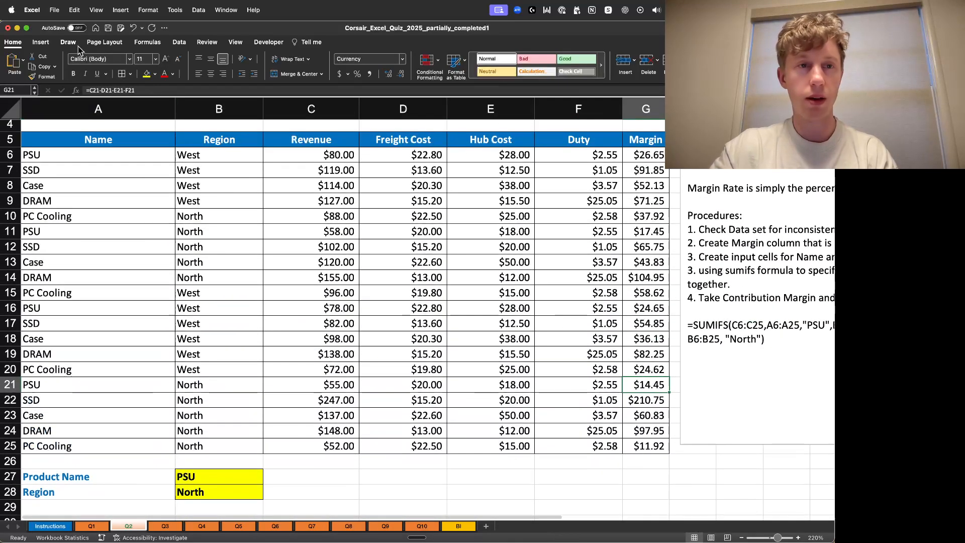
{"action": "left_click", "coordinate": [146, 74]}
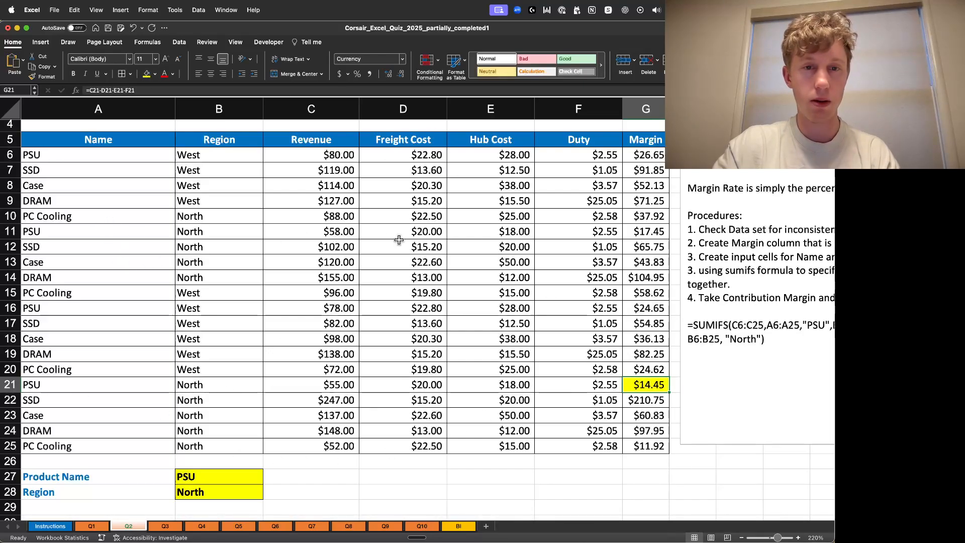
{"action": "left_click", "coordinate": [658, 231]}
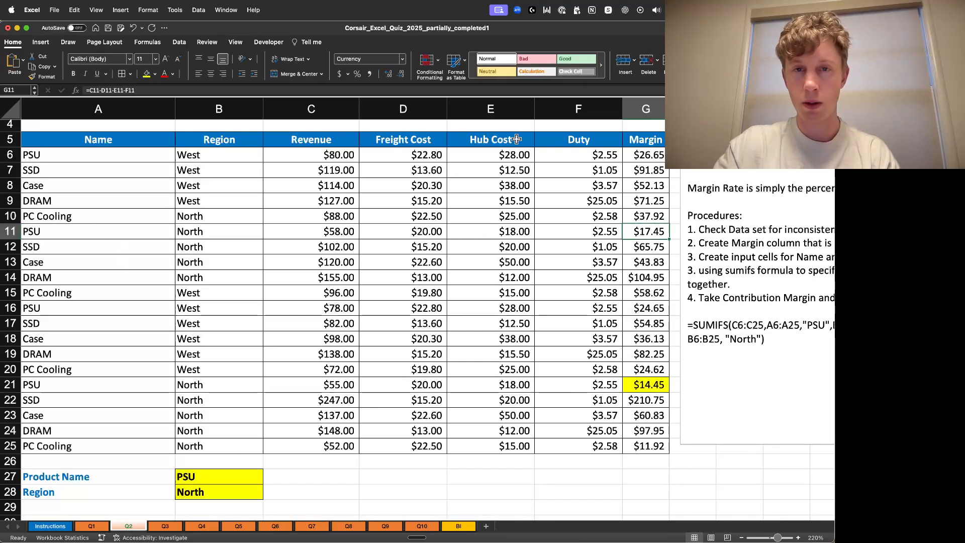
{"action": "left_click", "coordinate": [147, 73]}
{"action": "left_click", "coordinate": [679, 245]}
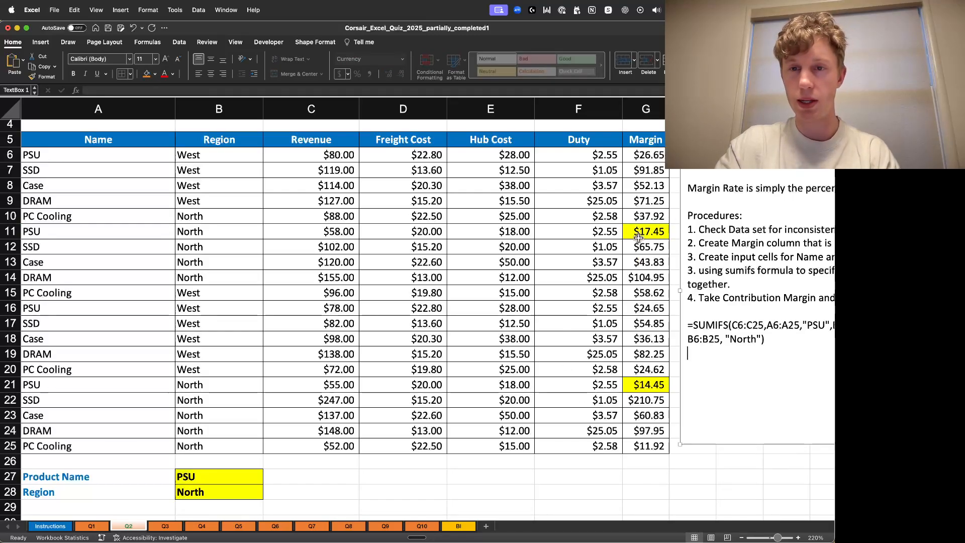
- Select both highlighted PSU North margin cells together to check their combined total
{"action": "left_click", "coordinate": [658, 231]}
{"action": "left_click", "coordinate": [648, 385], "text": "super"}
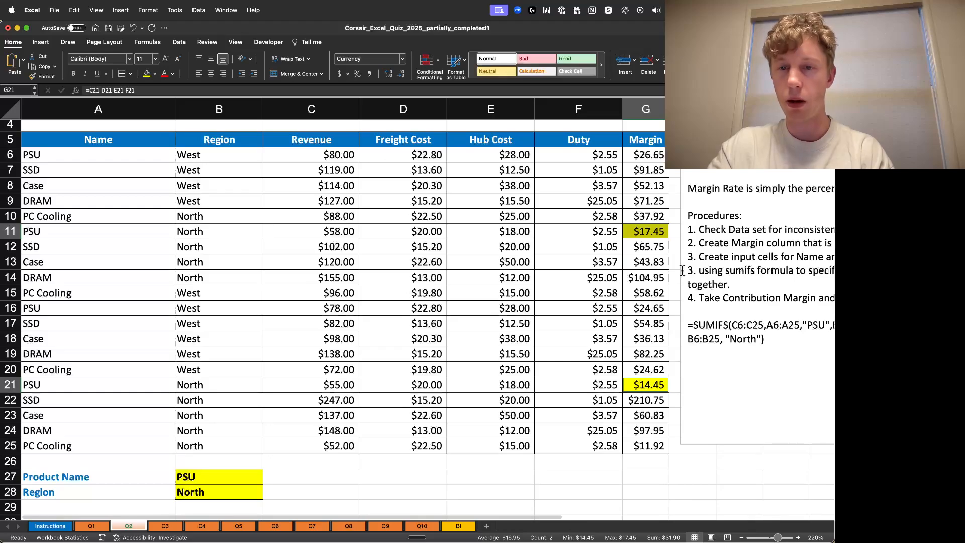
{"action": "scroll", "coordinate": [401, 379], "scroll_direction": "down", "scroll_amount": 5}
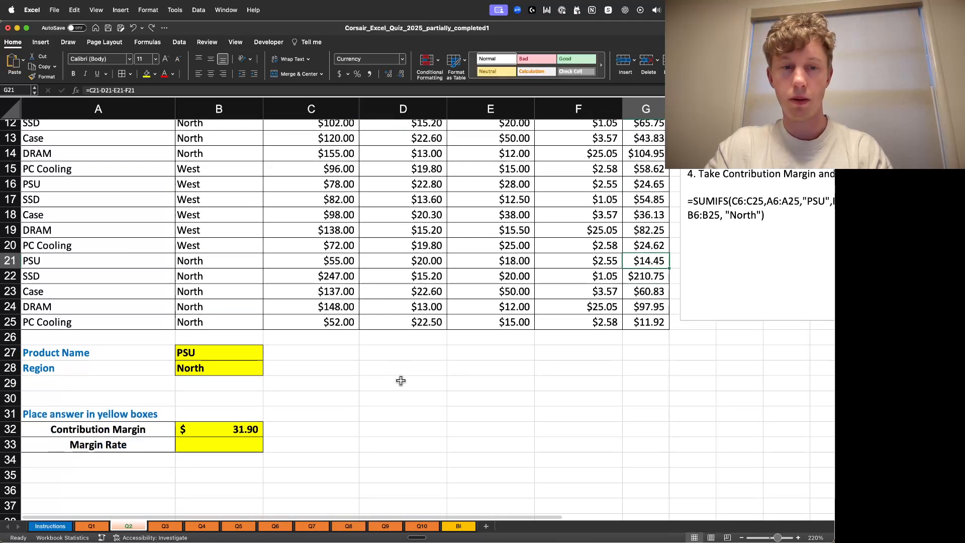
- Start a formula in the Margin Rate answer cell B33 that divides the contribution margin B32
{"action": "left_click", "coordinate": [364, 371]}
{"action": "left_click", "coordinate": [250, 402]}
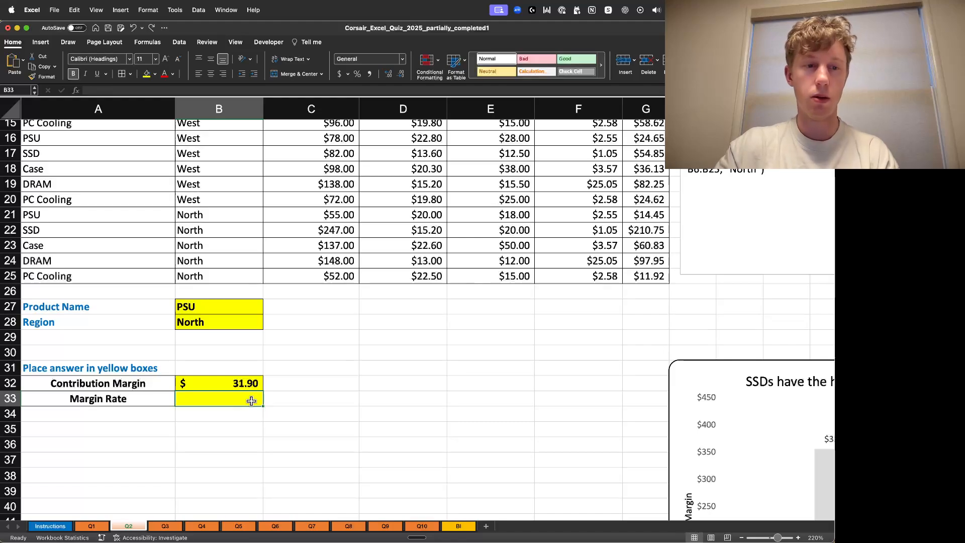
{"action": "double_click", "coordinate": [252, 401]}
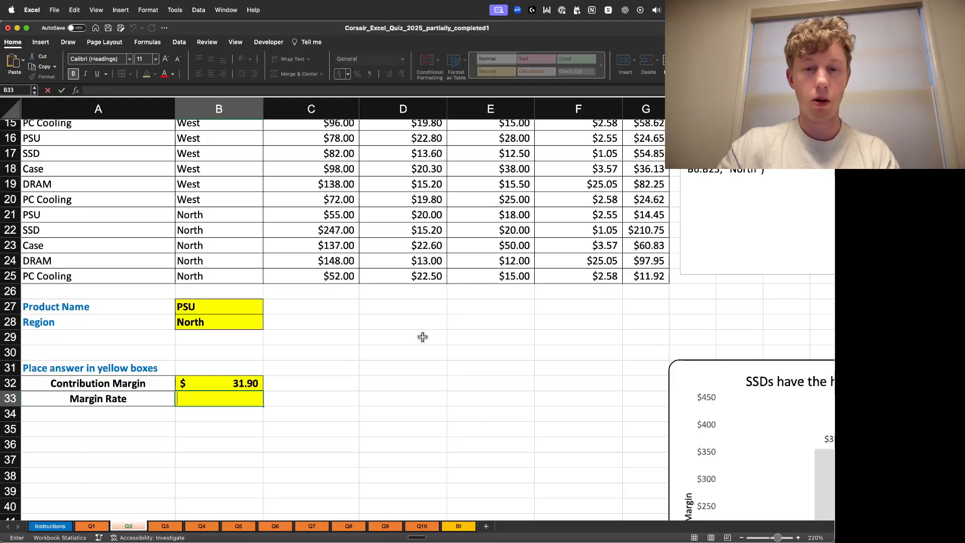
{"action": "type", "text": "="}
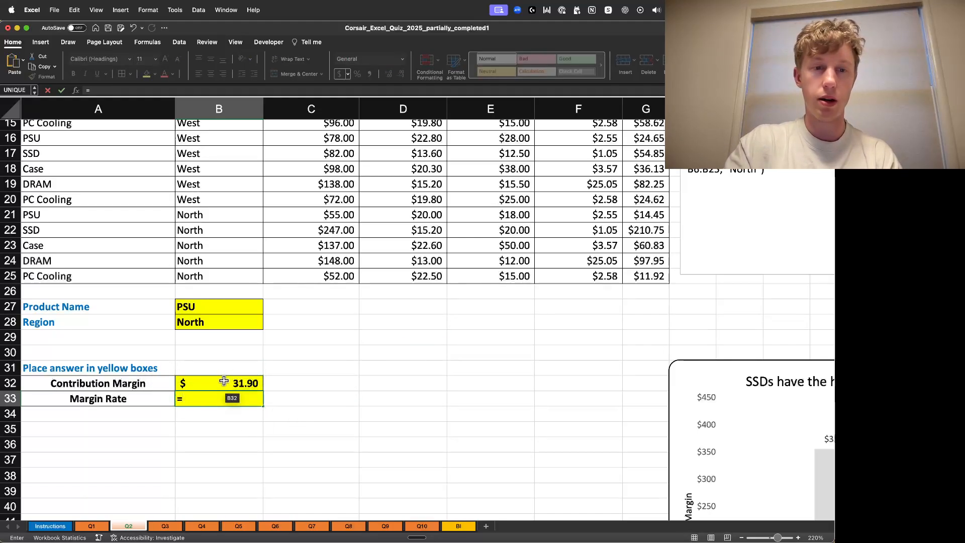
{"action": "left_click", "coordinate": [226, 383]}
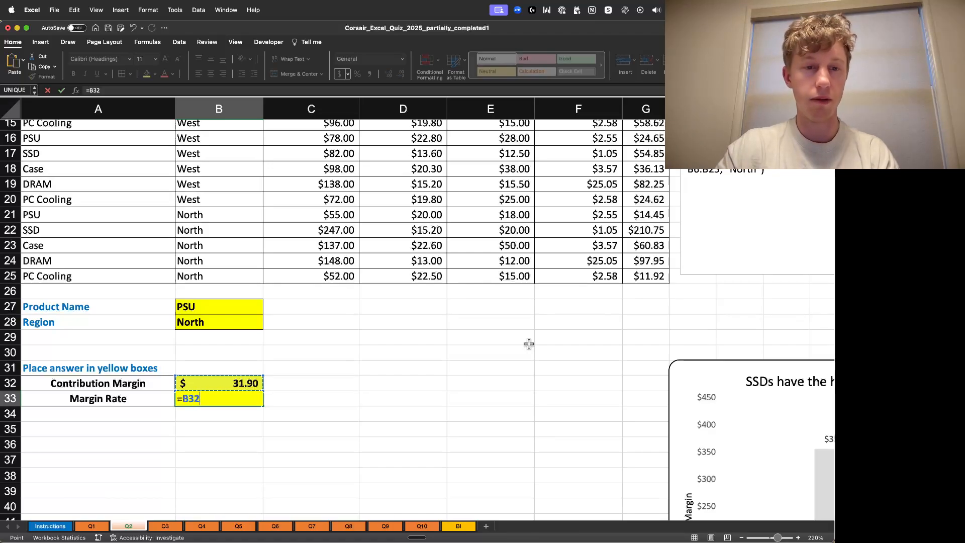
{"action": "type", "text": "/"}
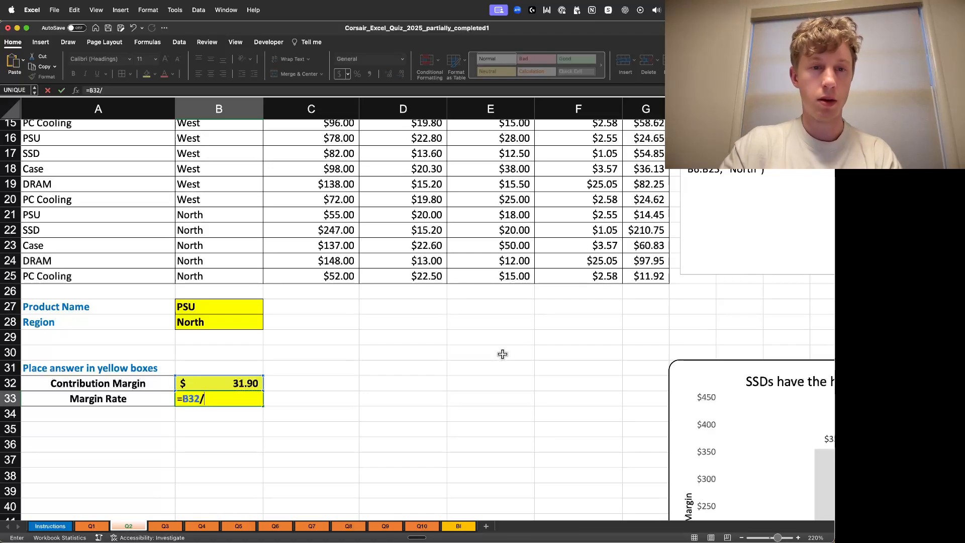
- Divide by a SUMIFS using the Revenue column C6:C25 as the sum range
{"action": "scroll", "coordinate": [502, 351], "scroll_direction": "up", "scroll_amount": 5}
{"action": "scroll", "coordinate": [314, 272], "scroll_direction": "up", "scroll_amount": 5}
{"action": "scroll", "coordinate": [282, 352], "scroll_direction": "down", "scroll_amount": 8}
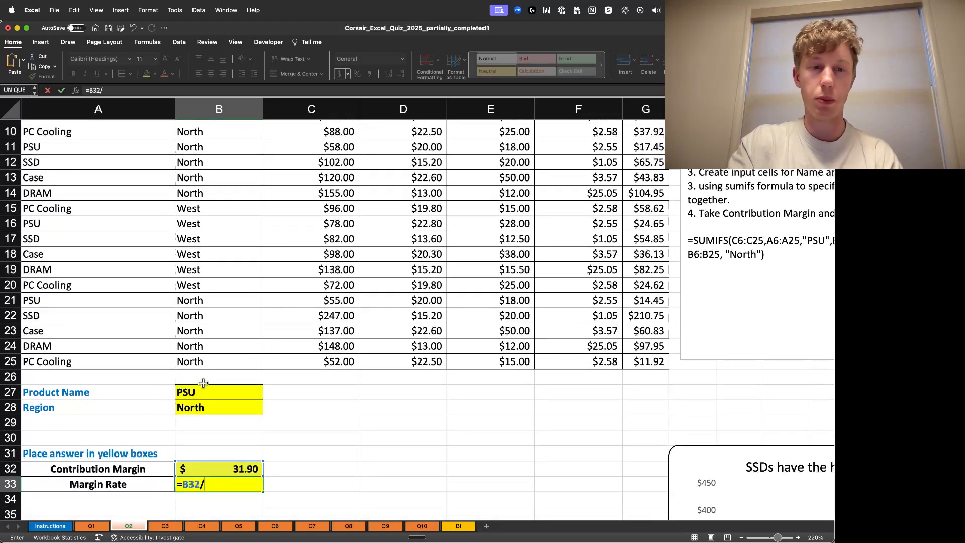
{"action": "scroll", "coordinate": [353, 255], "scroll_direction": "up", "scroll_amount": 3}
{"action": "scroll", "coordinate": [328, 360], "scroll_direction": "down", "scroll_amount": 4}
{"action": "scroll", "coordinate": [565, 158], "scroll_direction": "up", "scroll_amount": 4}
{"action": "scroll", "coordinate": [558, 301], "scroll_direction": "down", "scroll_amount": 5}
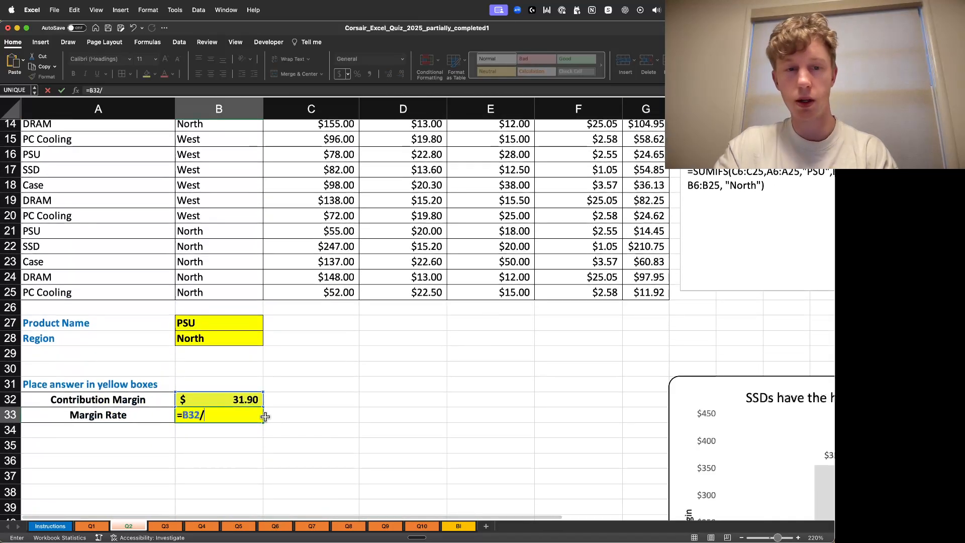
{"action": "type", "text": "SUM"}
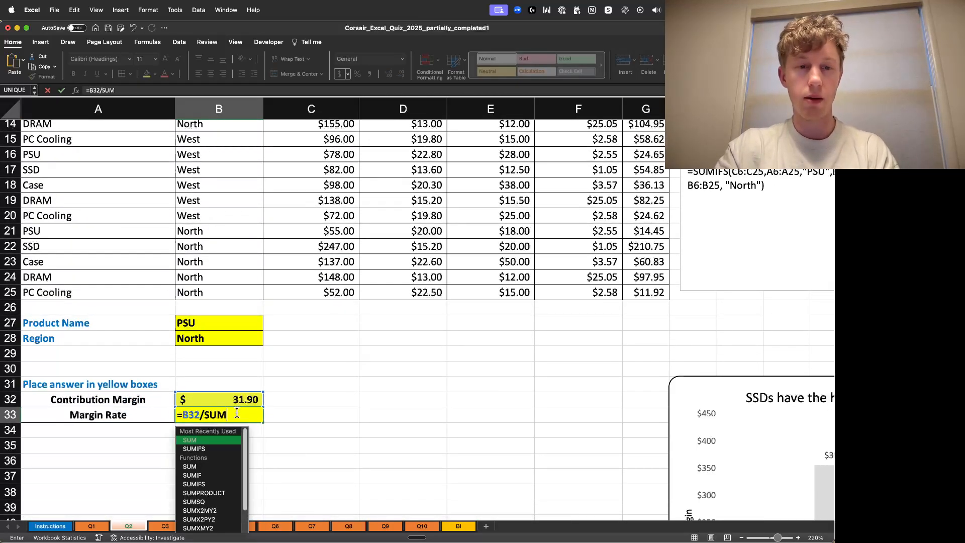
{"action": "type", "text": "IFS("}
{"action": "scroll", "coordinate": [287, 382], "scroll_direction": "up", "scroll_amount": 5}
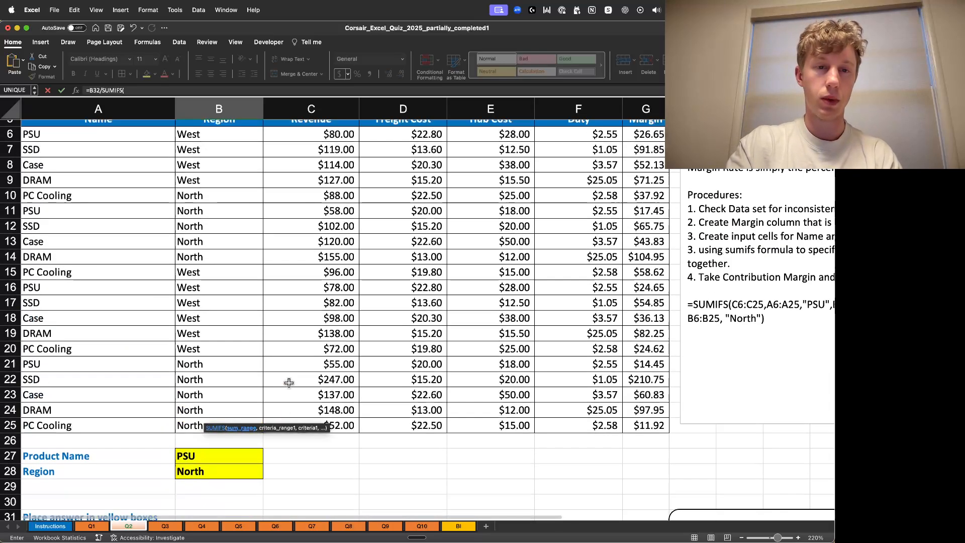
{"action": "left_click", "coordinate": [334, 147]}
{"action": "left_click_drag", "start_coordinate": [334, 148], "coordinate": [326, 440]}
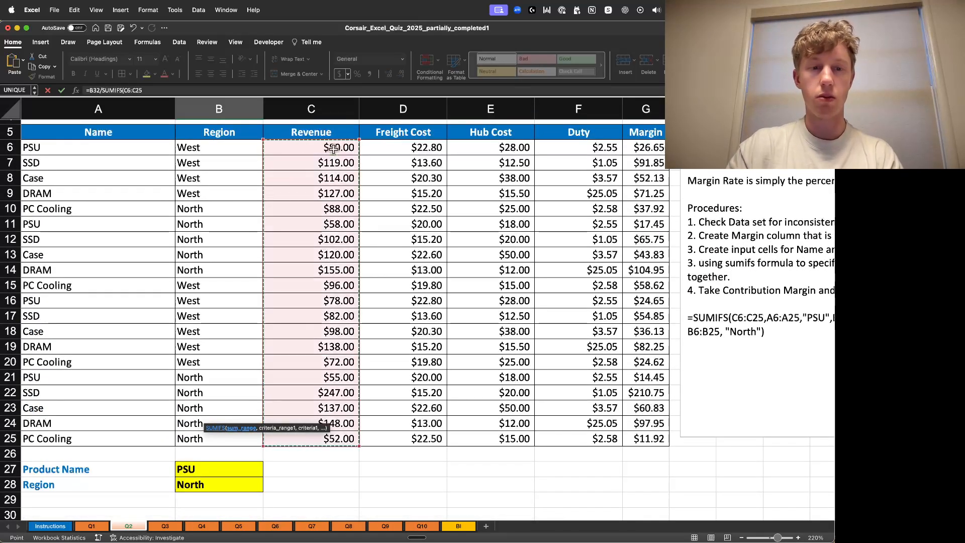
{"action": "type", "text": ","}
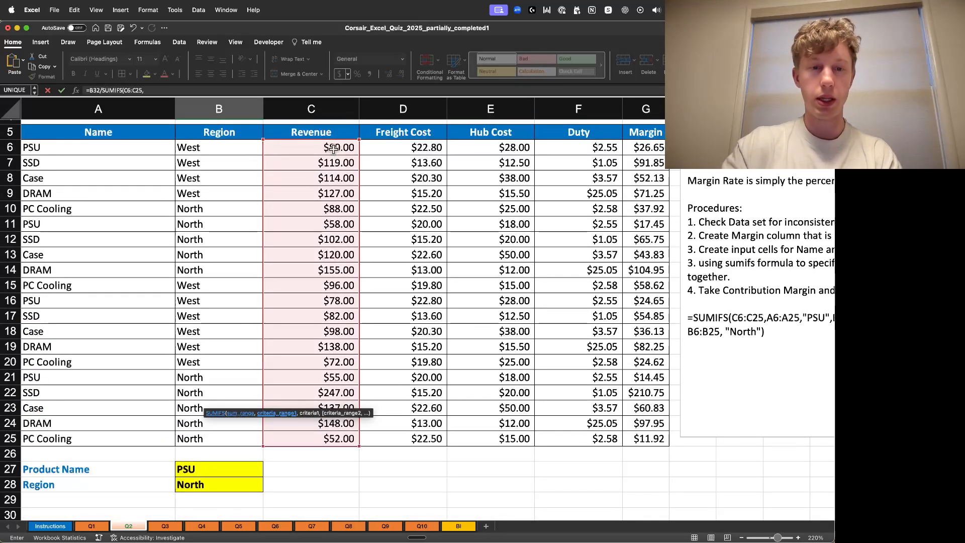
- Add the Name column A6:A25 as the first criteria range, matched against the Product Name input B27
{"action": "left_click", "coordinate": [68, 150]}
{"action": "key", "text": "ctrl+shift+Down"}
{"action": "type", "text": ","}
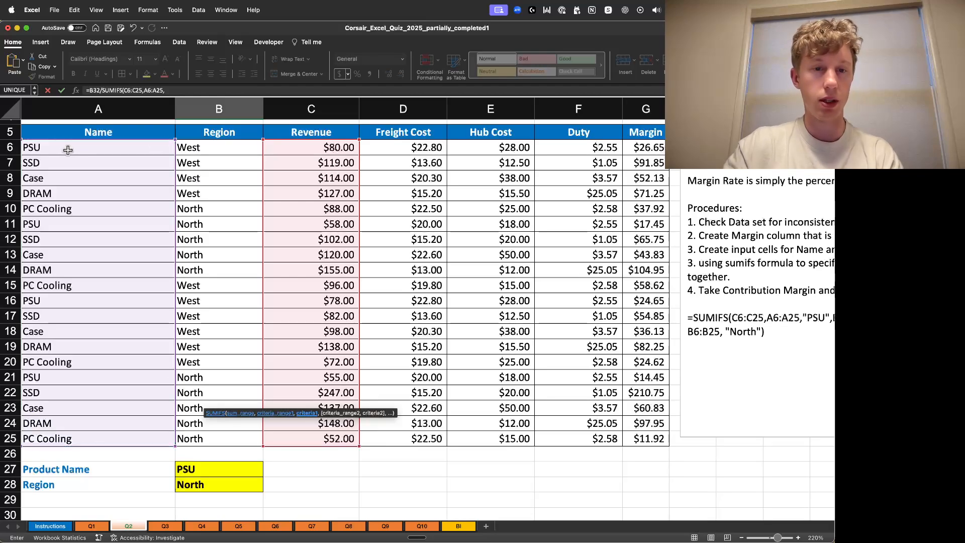
{"action": "scroll", "coordinate": [254, 437], "scroll_direction": "down", "scroll_amount": 5}
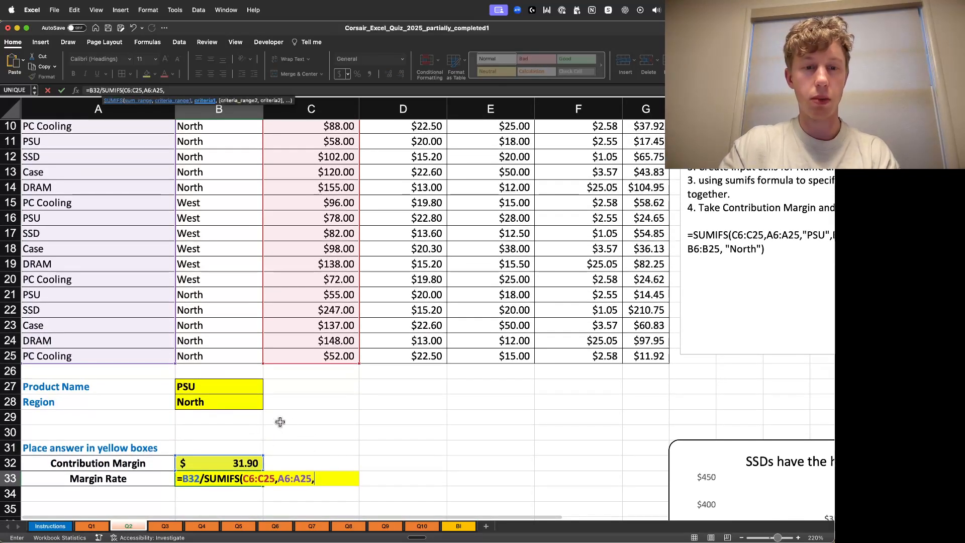
{"action": "left_click", "coordinate": [215, 390]}
{"action": "type", "text": ","}
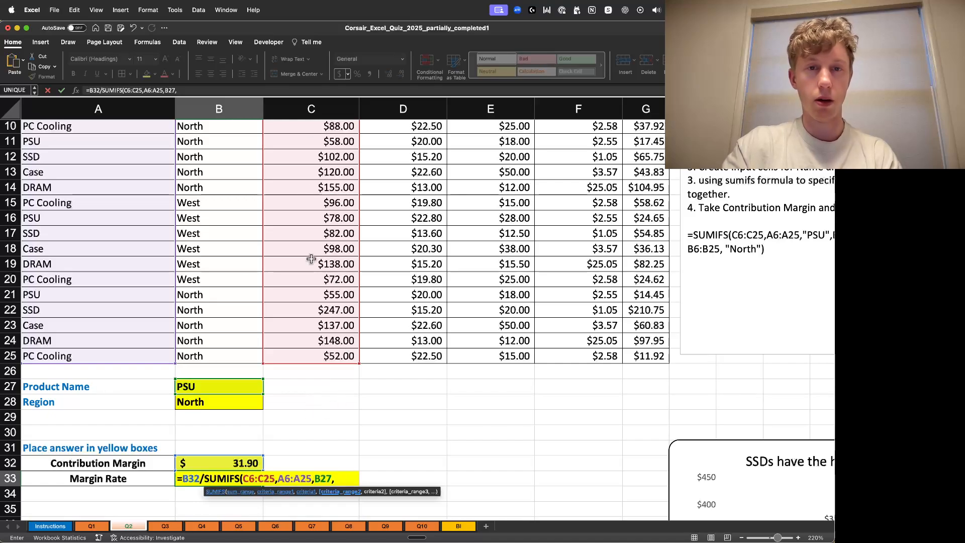
- Add the Region column B6:B25 matched against the Region input B28, then close and enter the formula
{"action": "scroll", "coordinate": [311, 367], "scroll_direction": "up", "scroll_amount": 5}
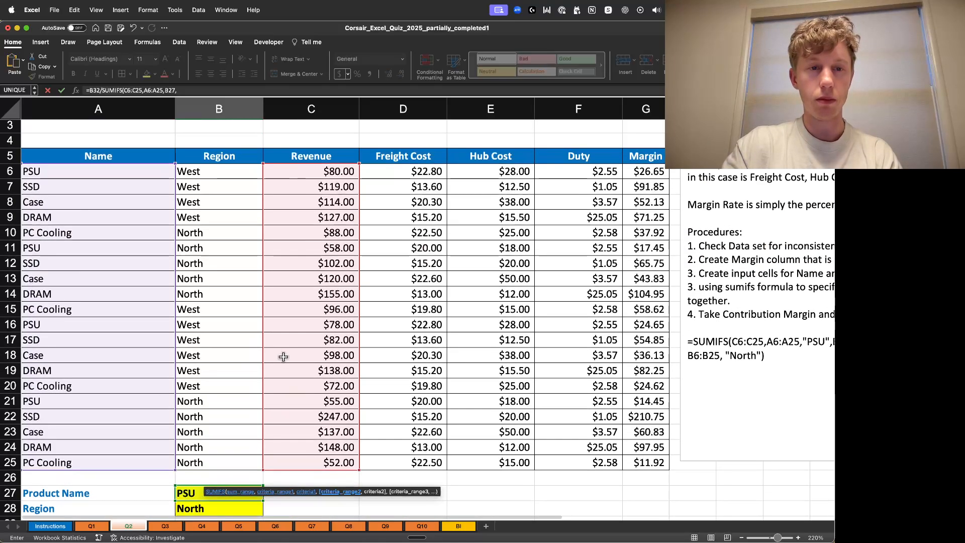
{"action": "left_click", "coordinate": [214, 178]}
{"action": "key", "text": "super+shift+Down"}
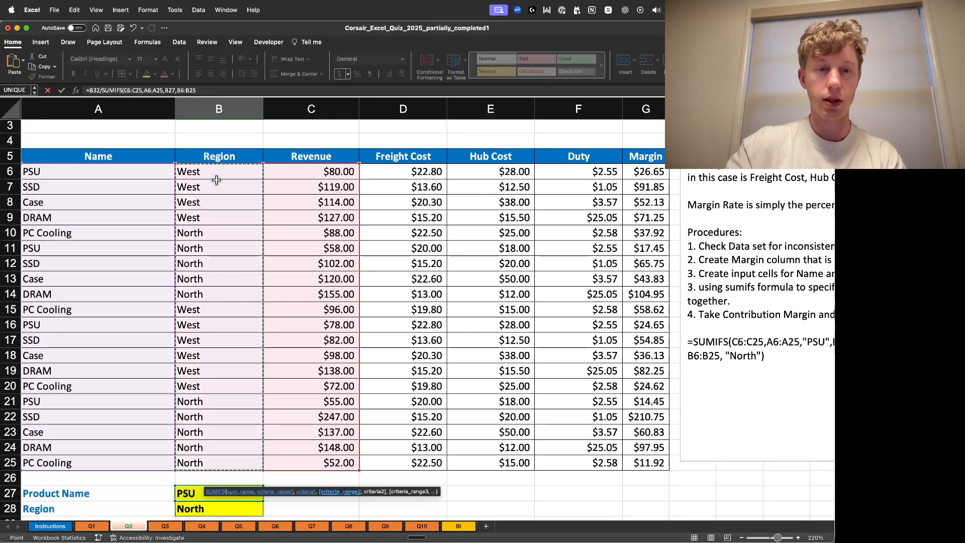
{"action": "scroll", "coordinate": [250, 292], "scroll_direction": "down", "scroll_amount": 1}
{"action": "type", "text": ","}
{"action": "scroll", "coordinate": [505, 249], "scroll_direction": "down", "scroll_amount": 1}
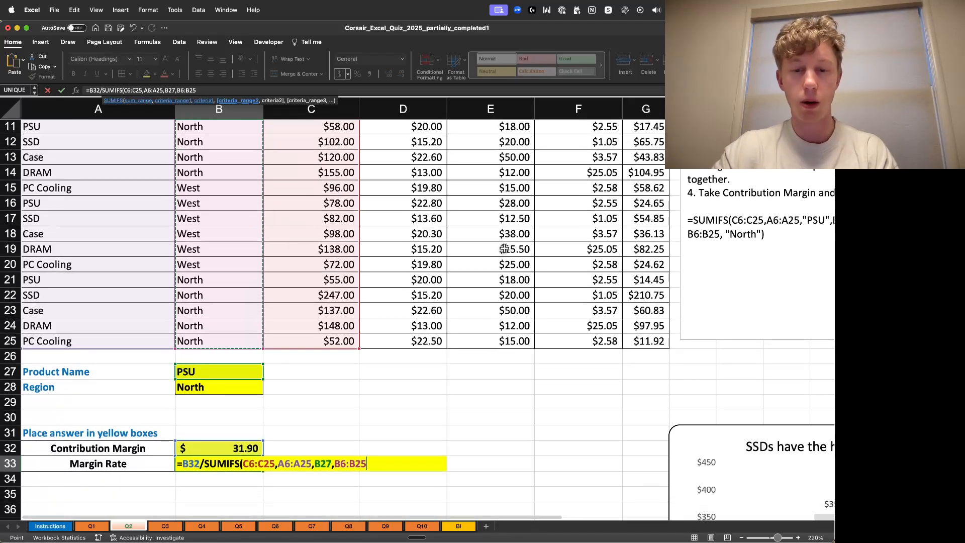
{"action": "left_click", "coordinate": [196, 387]}
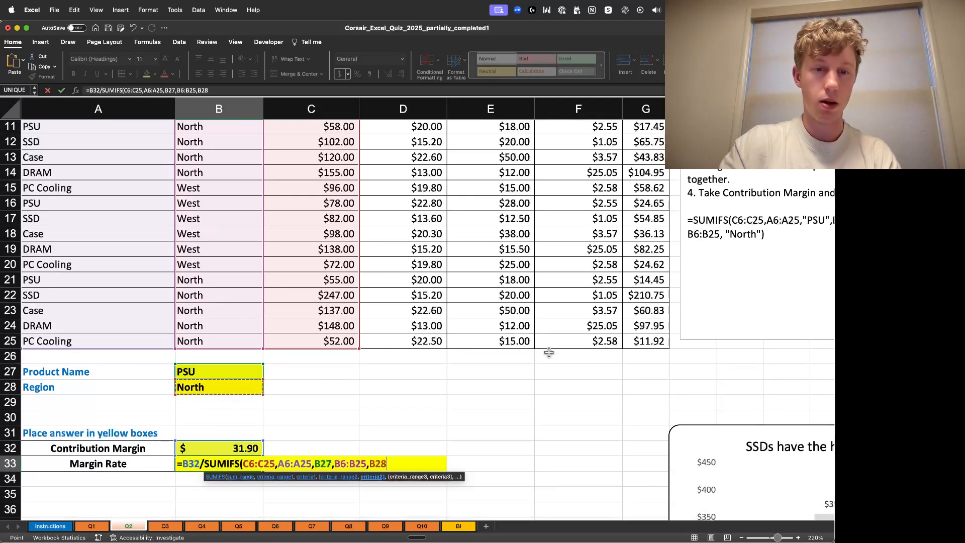
{"action": "type", "text": ")"}
{"action": "key", "text": "Return"}
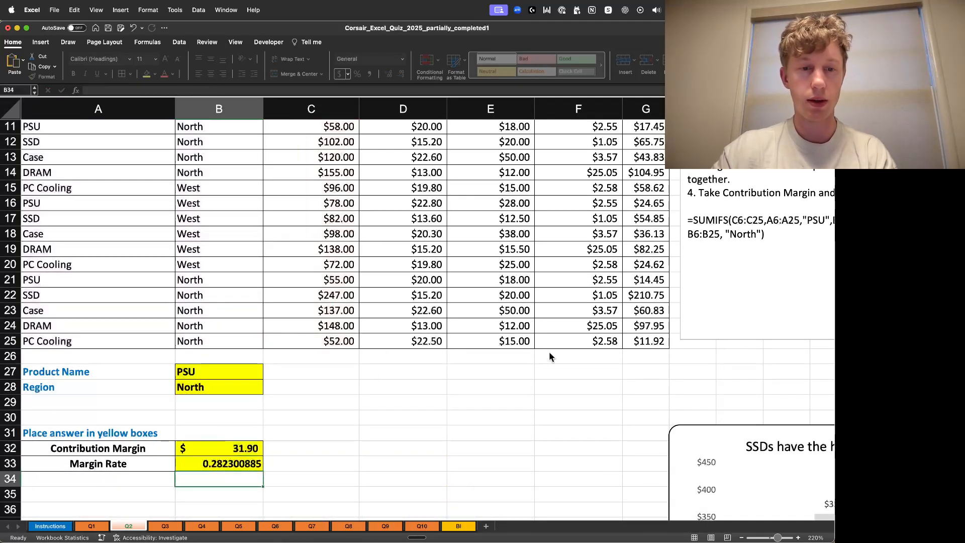
- Format the Margin Rate cell as a percentage with two decimal places
{"action": "left_click", "coordinate": [237, 465]}
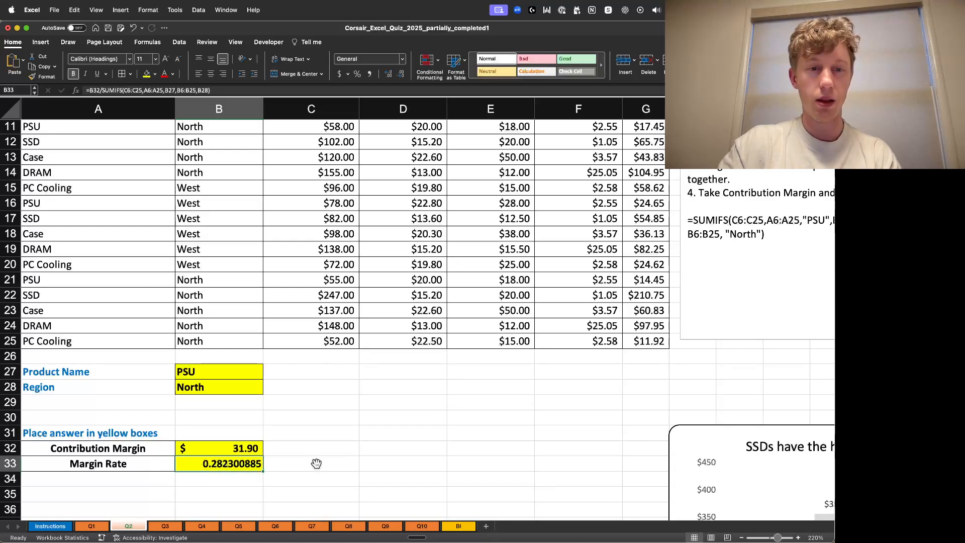
{"action": "left_click", "coordinate": [358, 74]}
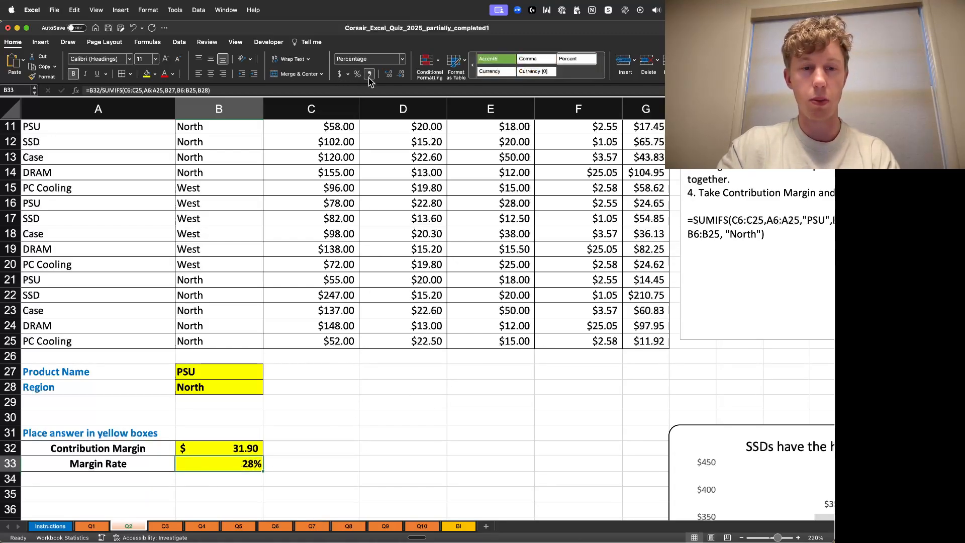
{"action": "left_click", "coordinate": [388, 74]}
{"action": "left_click", "coordinate": [389, 74]}
{"action": "left_click", "coordinate": [357, 492]}
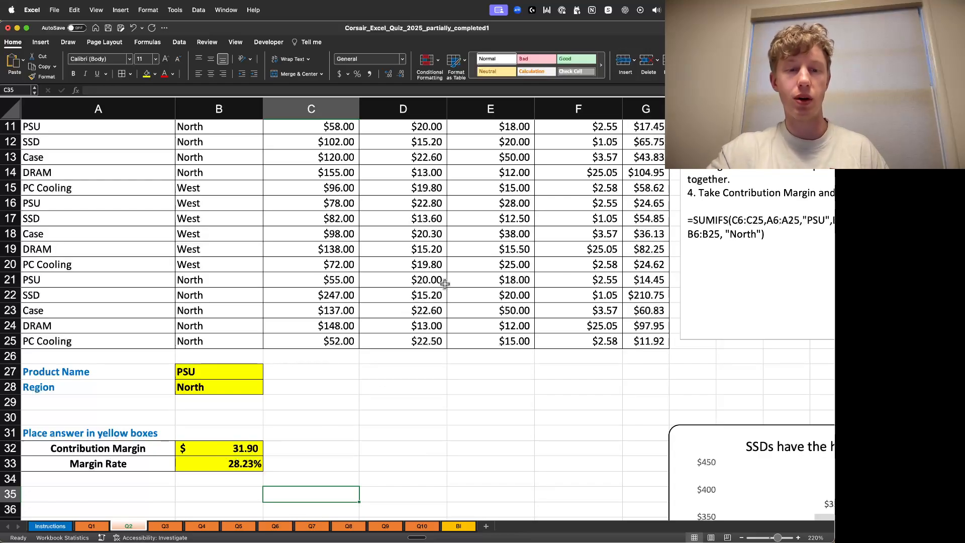
{"action": "scroll", "coordinate": [594, 497], "scroll_direction": "up", "scroll_amount": 5}
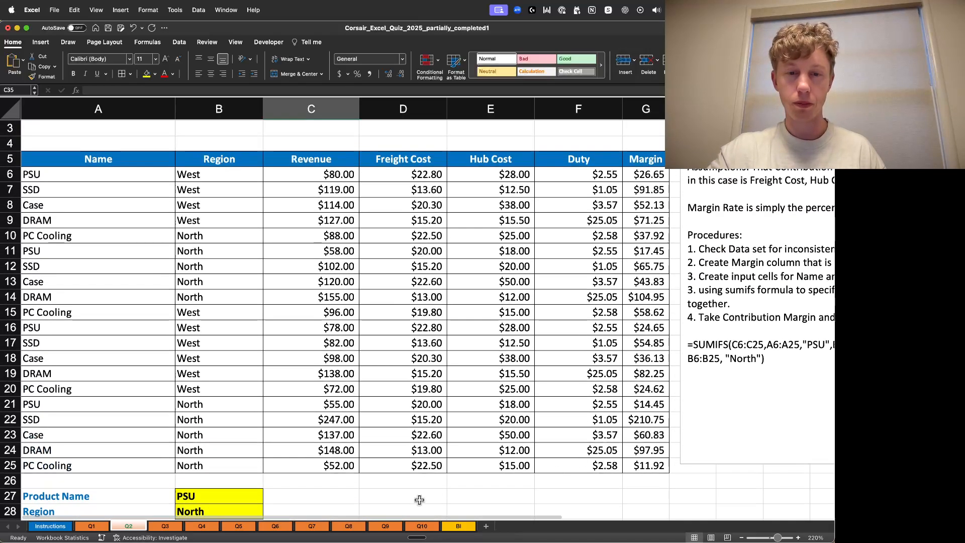
{"action": "scroll", "coordinate": [555, 505], "scroll_direction": "right", "scroll_amount": 5}
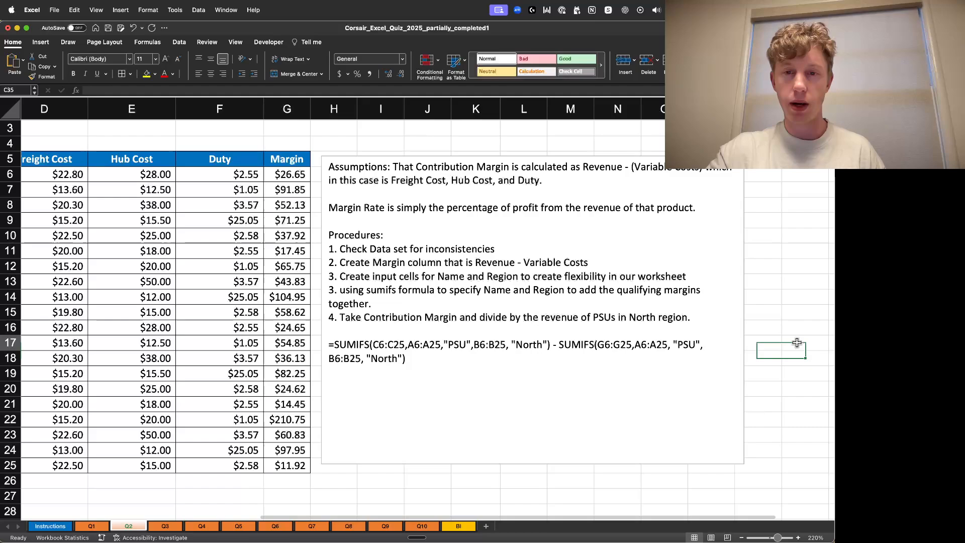
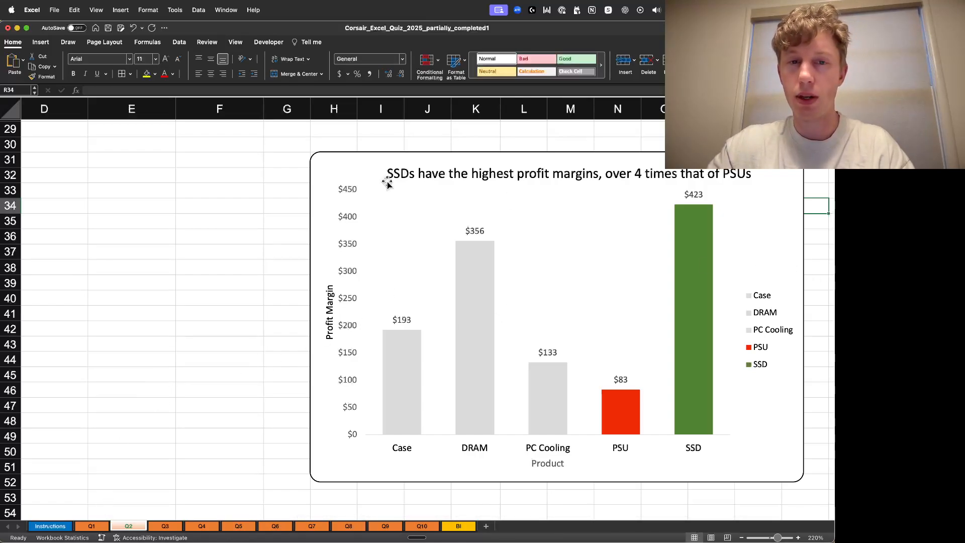
- Review the completed Q2 sheet's data table, input cells and profit margin chart
{"action": "left_click", "coordinate": [372, 173]}
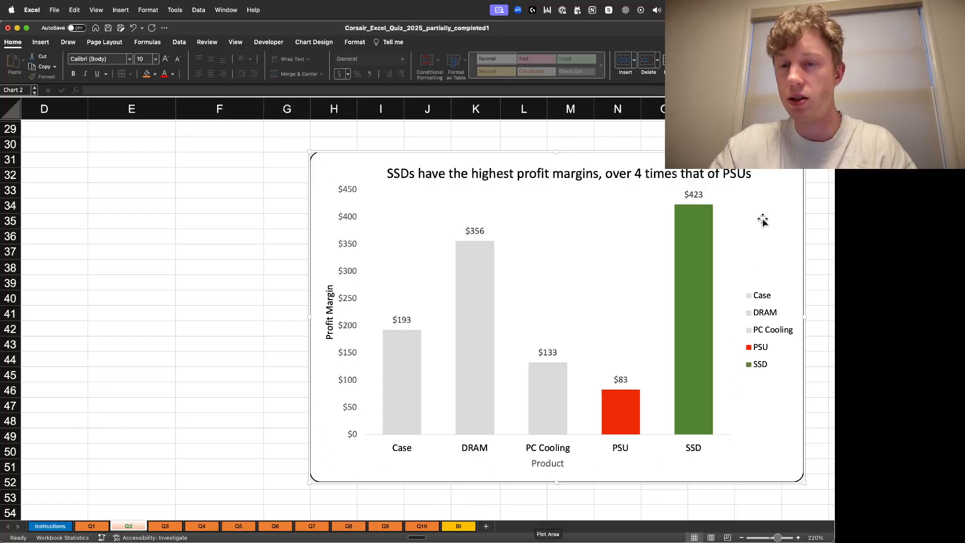
{"action": "scroll", "coordinate": [248, 304], "scroll_direction": "up", "scroll_amount": 10}
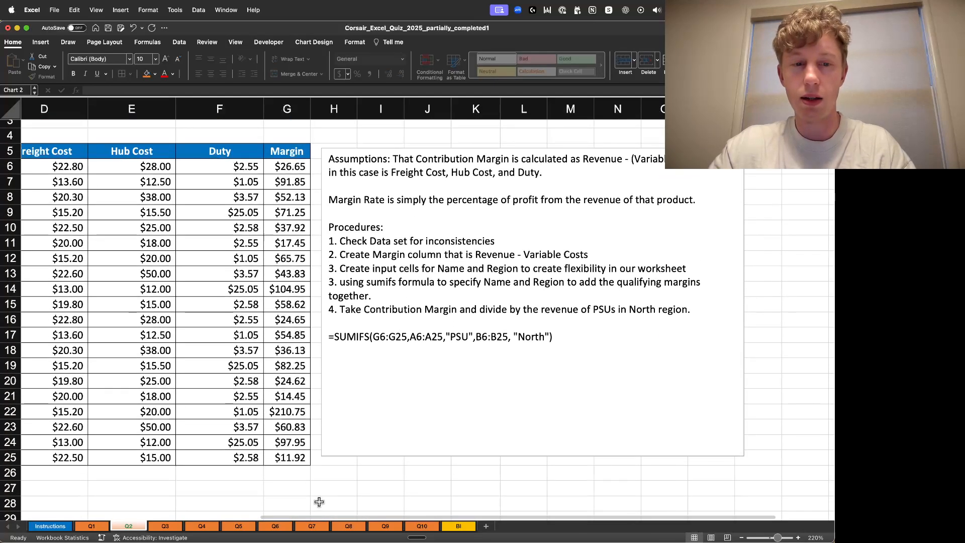
{"action": "scroll", "coordinate": [311, 502], "scroll_direction": "left", "scroll_amount": 5}
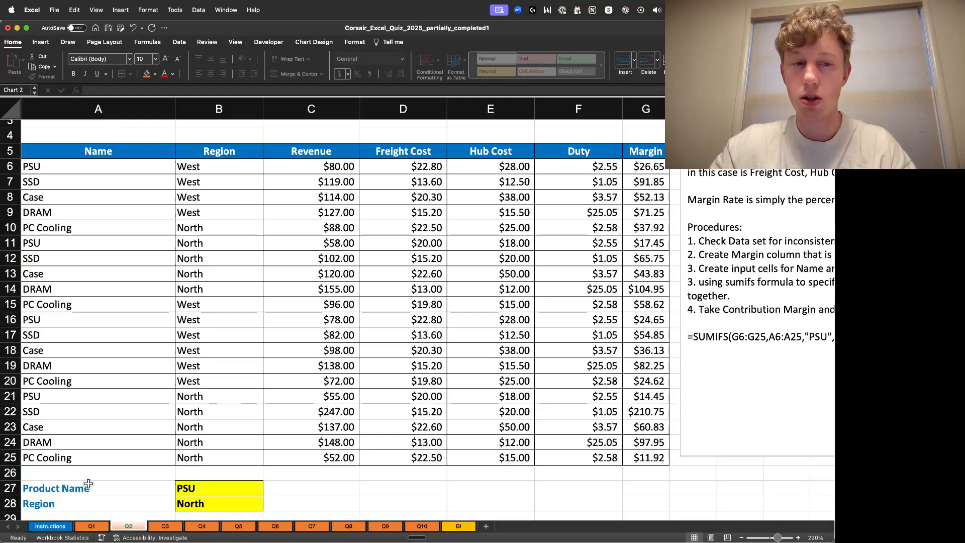
{"action": "left_click", "coordinate": [40, 42]}
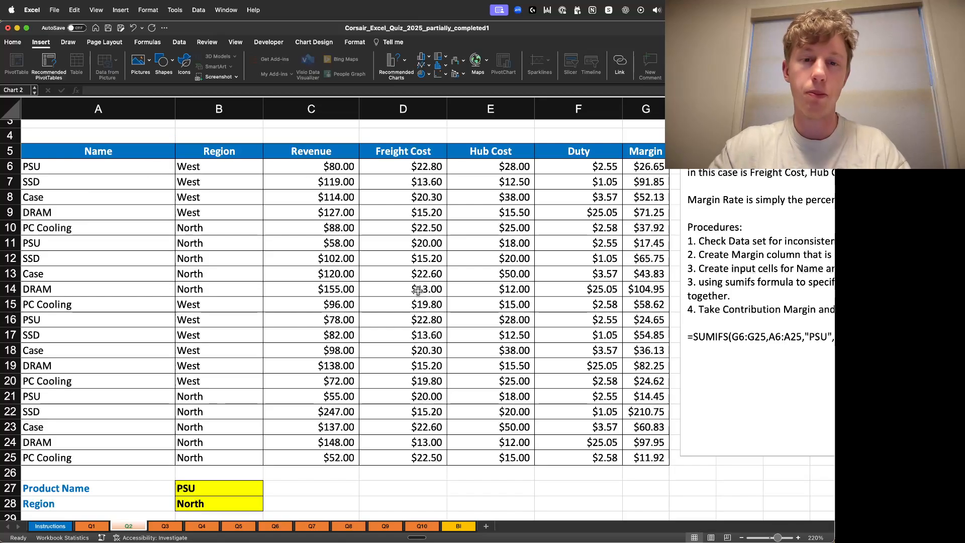
{"action": "scroll", "coordinate": [412, 291], "scroll_direction": "down", "scroll_amount": 1}
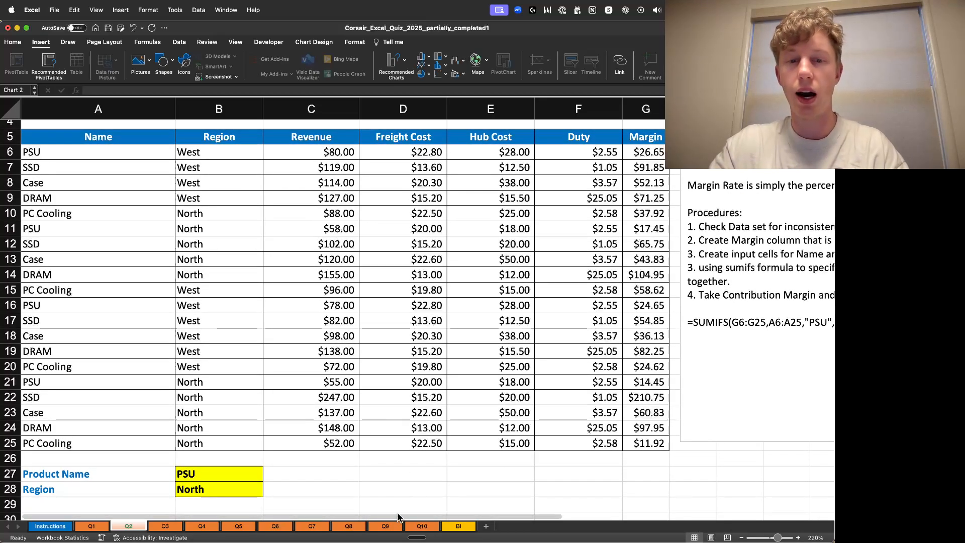
{"action": "scroll", "coordinate": [523, 327], "scroll_direction": "right", "scroll_amount": 10}
{"action": "scroll", "coordinate": [522, 327], "scroll_direction": "down", "scroll_amount": 5}
{"action": "scroll", "coordinate": [523, 328], "scroll_direction": "down", "scroll_amount": 10}
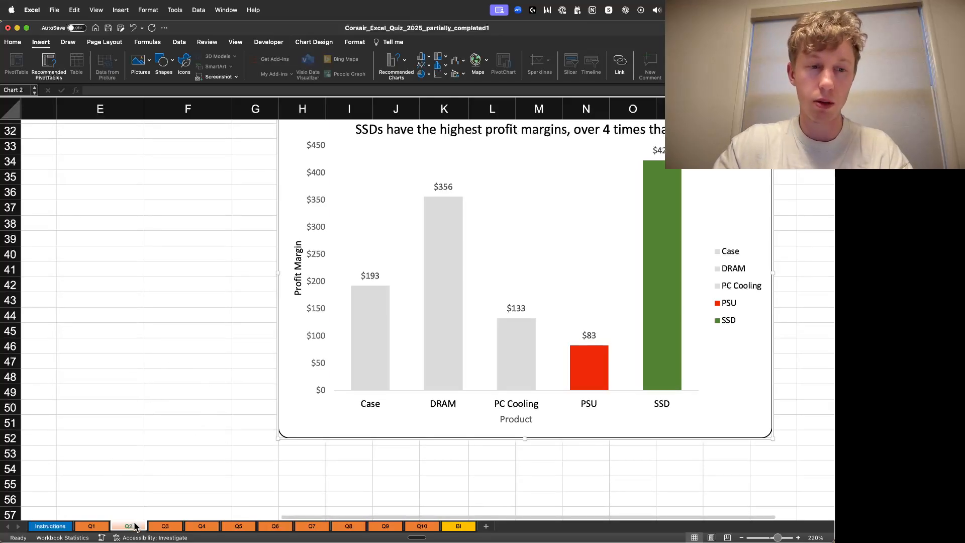
{"action": "scroll", "coordinate": [196, 327], "scroll_direction": "up", "scroll_amount": 2}
{"action": "left_click", "coordinate": [186, 292]}
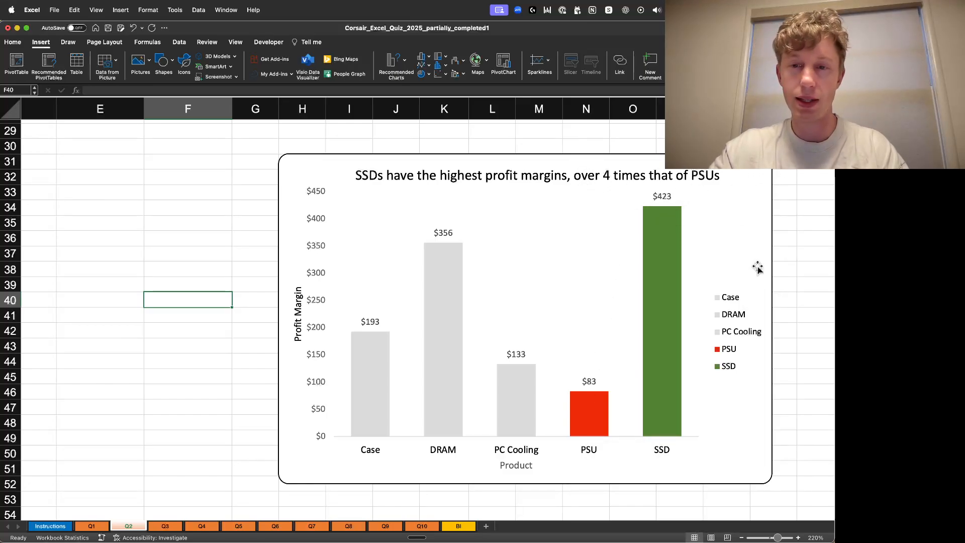
{"action": "left_click", "coordinate": [791, 240]}
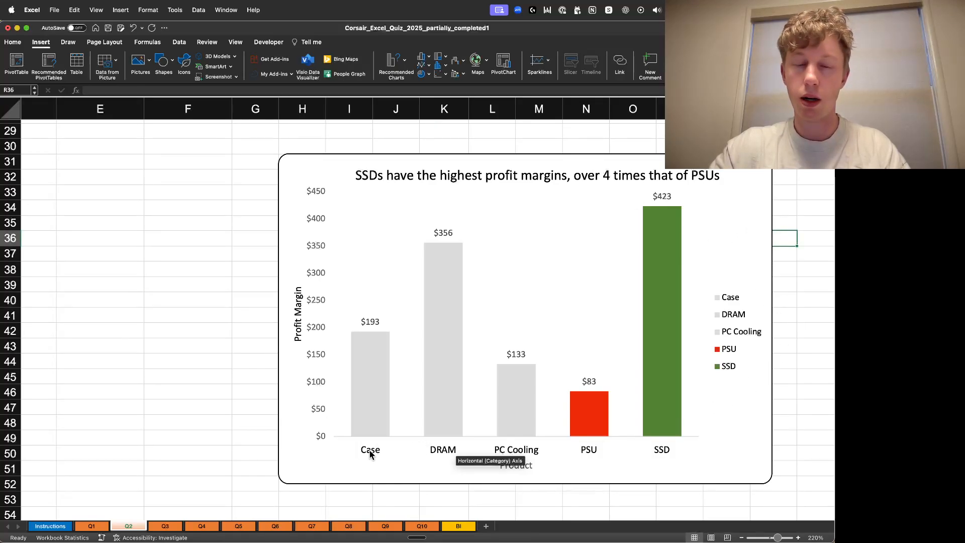
{"action": "left_click", "coordinate": [817, 208]}
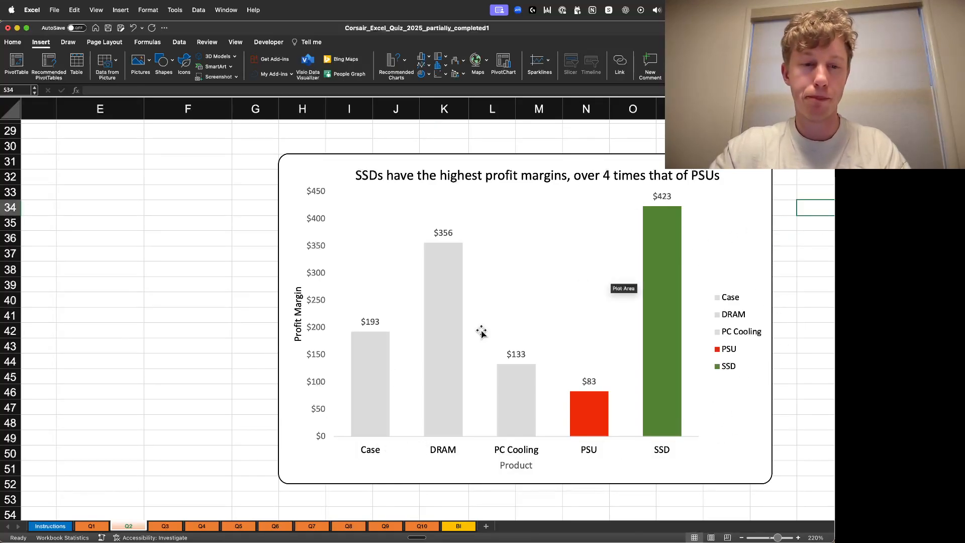
- Open the Q3 sheet and zoom in on the Jimmy's gross sales question and its notes
{"action": "left_click", "coordinate": [166, 526]}
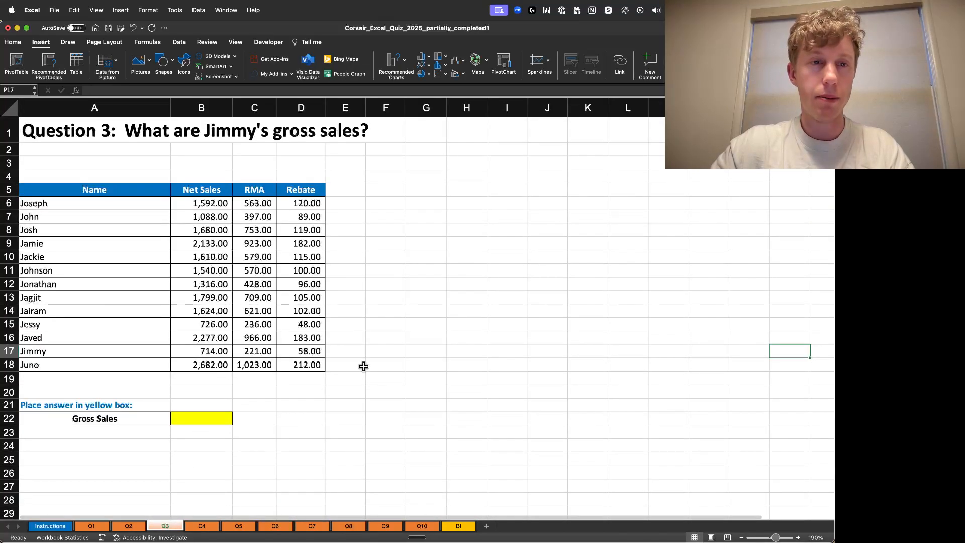
{"action": "left_click", "coordinate": [345, 149]}
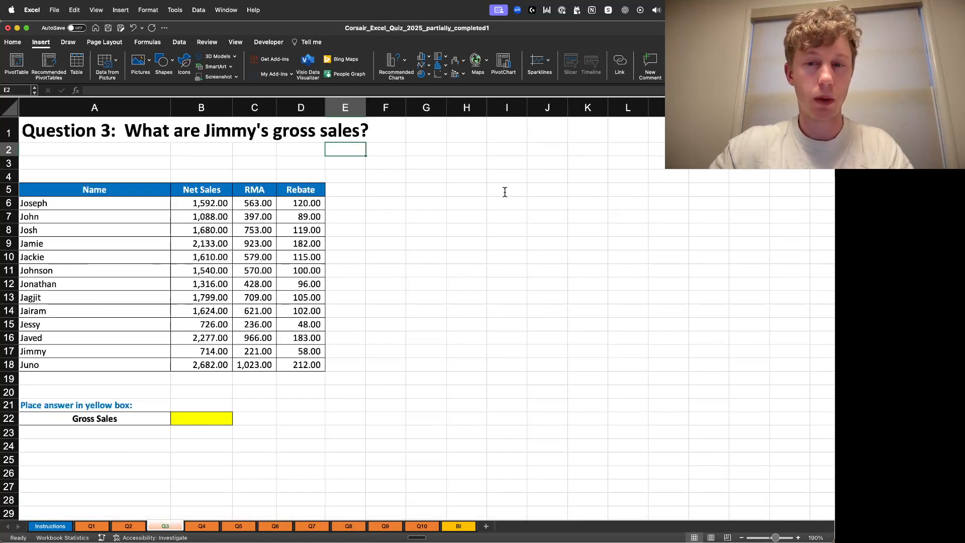
{"action": "left_click", "coordinate": [799, 538]}
{"action": "left_click", "coordinate": [799, 538]}
{"action": "left_click", "coordinate": [798, 538]}
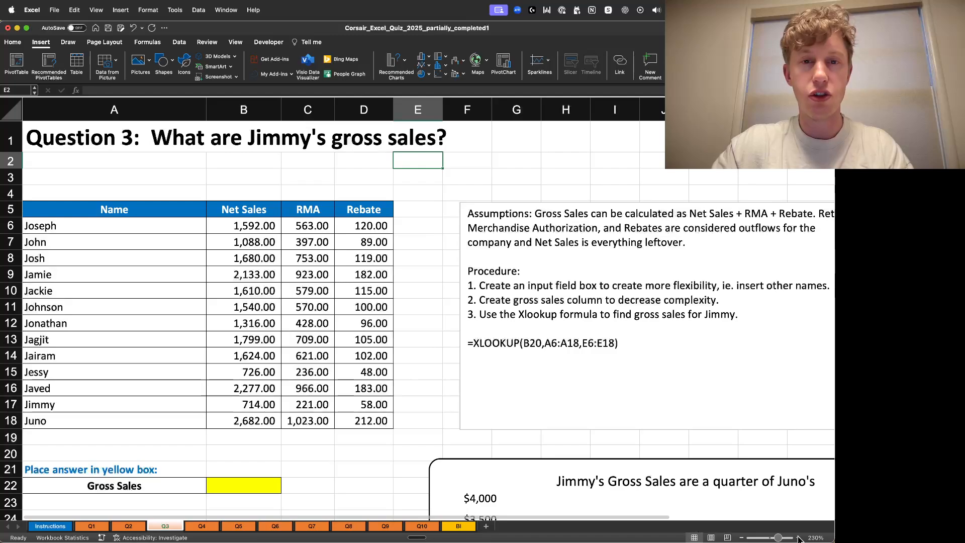
{"action": "left_click", "coordinate": [799, 538]}
{"action": "left_click", "coordinate": [799, 538]}
{"action": "scroll", "coordinate": [493, 423], "scroll_direction": "down", "scroll_amount": 2}
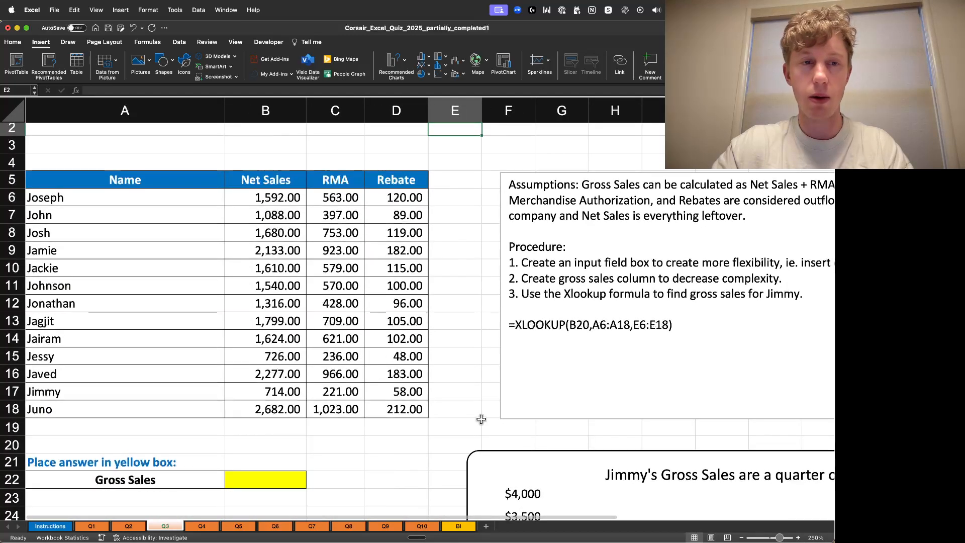
{"action": "scroll", "coordinate": [479, 419], "scroll_direction": "up", "scroll_amount": 1}
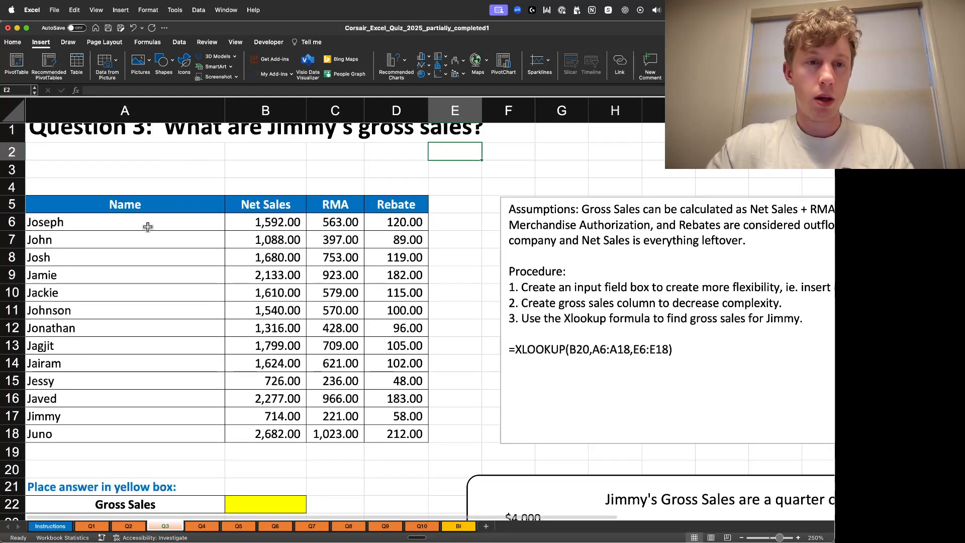
- Inspect the Name, Net Sales, RMA and Rebate cells of the Q3 table for inconsistencies
{"action": "left_click", "coordinate": [148, 227]}
{"action": "double_click", "coordinate": [135, 297]}
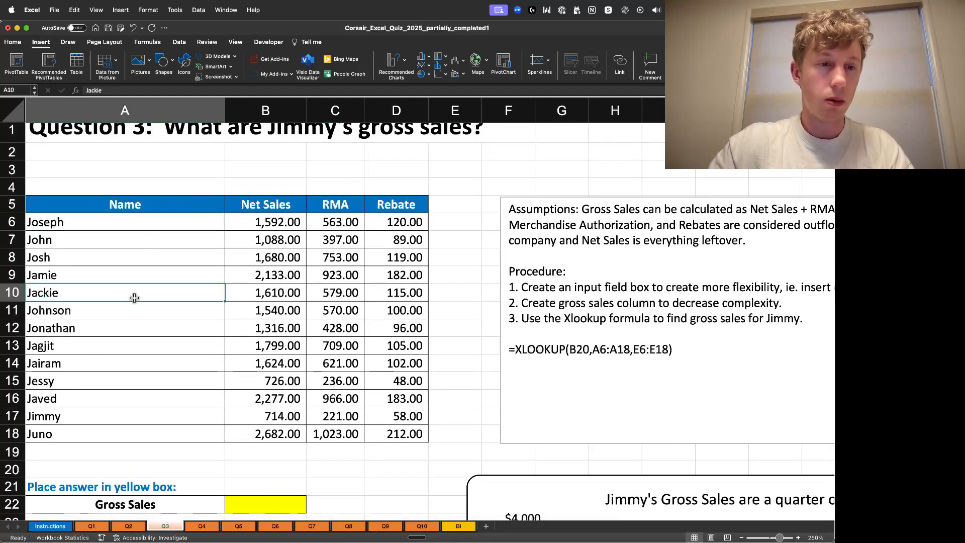
{"action": "double_click", "coordinate": [137, 337]}
{"action": "double_click", "coordinate": [131, 351]}
{"action": "double_click", "coordinate": [146, 386]}
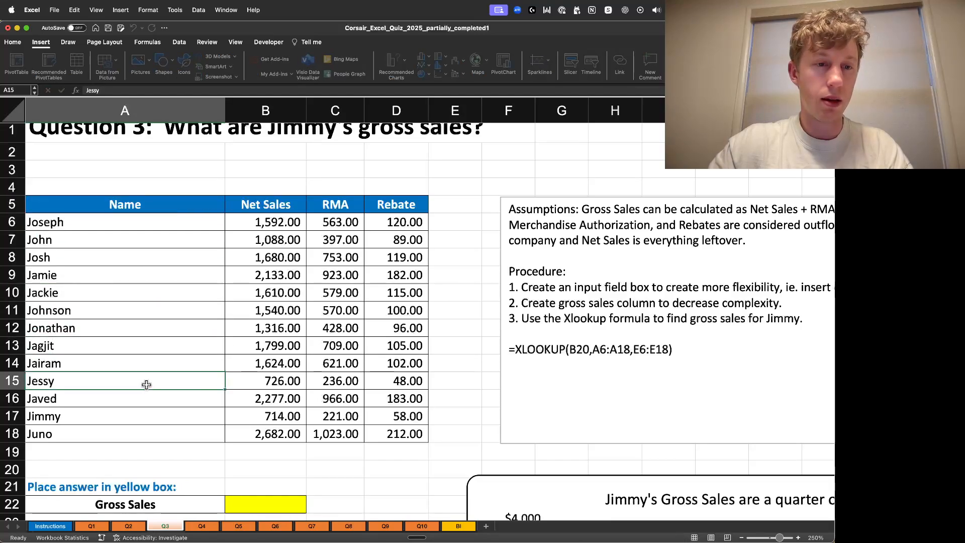
{"action": "double_click", "coordinate": [293, 383]}
{"action": "double_click", "coordinate": [340, 347]}
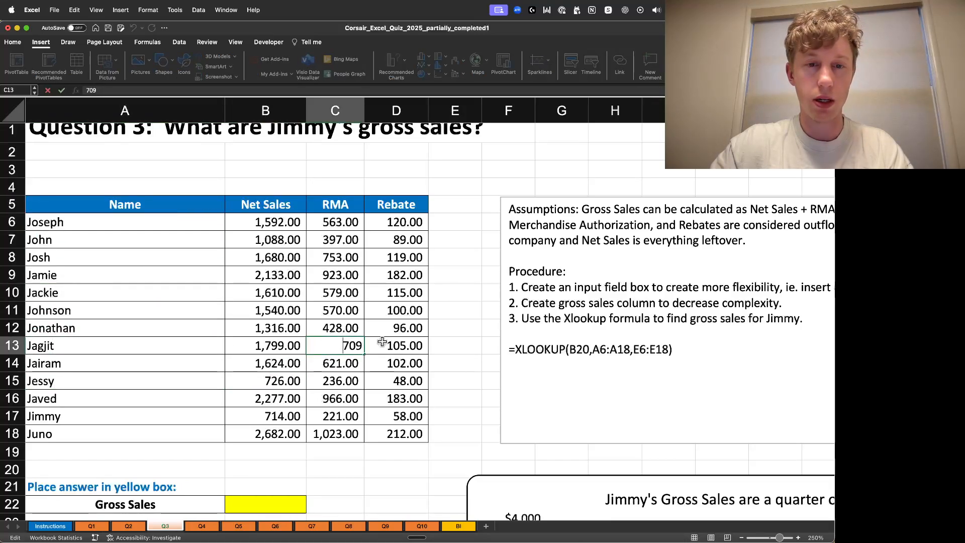
{"action": "left_click", "coordinate": [402, 324]}
{"action": "double_click", "coordinate": [402, 323]}
{"action": "double_click", "coordinate": [401, 262]}
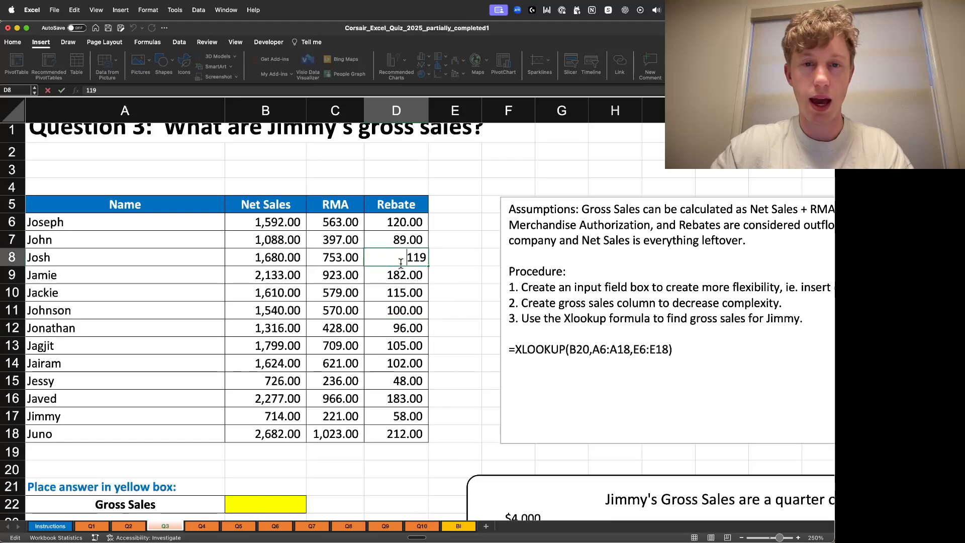
{"action": "double_click", "coordinate": [284, 226]}
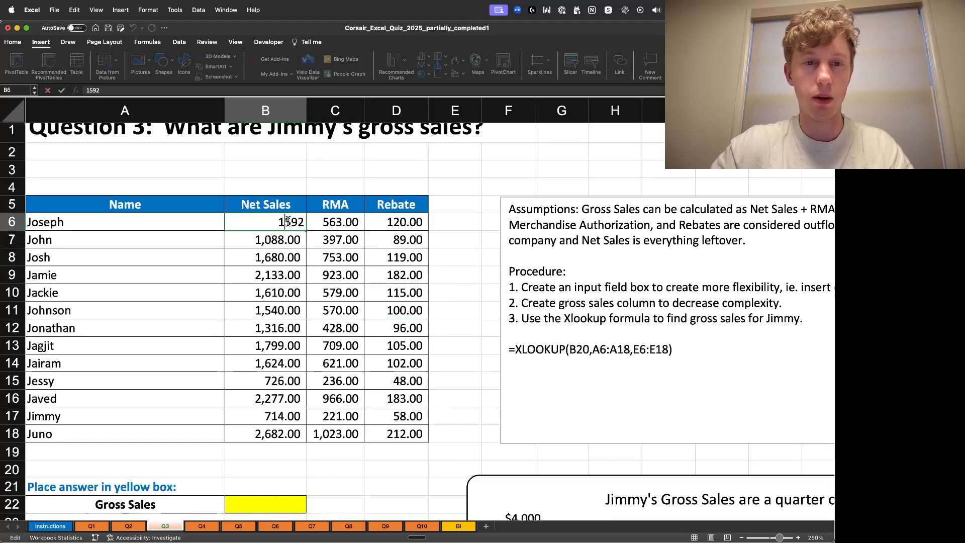
{"action": "left_click", "coordinate": [473, 288]}
{"action": "double_click", "coordinate": [389, 434]}
{"action": "left_click", "coordinate": [453, 381]}
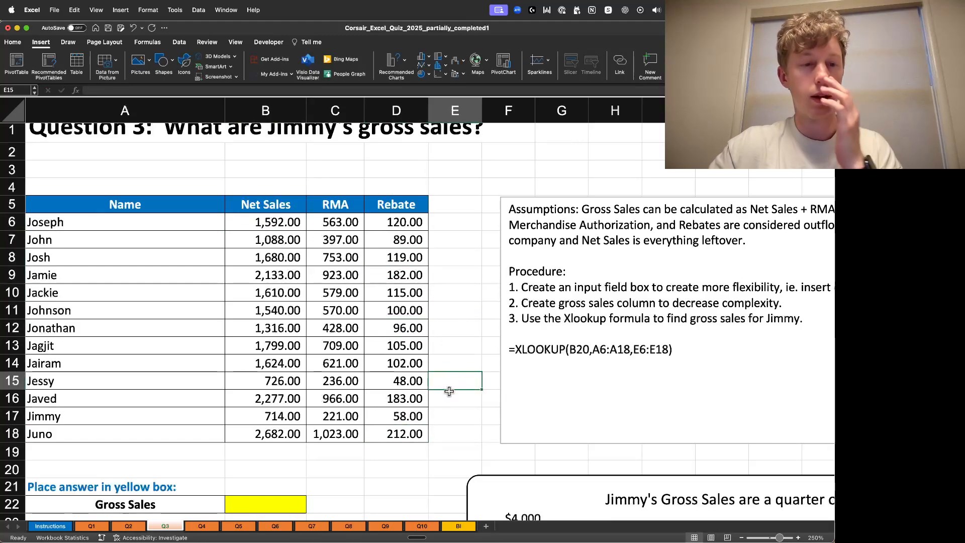
{"action": "scroll", "coordinate": [442, 364], "scroll_direction": "up", "scroll_amount": 1}
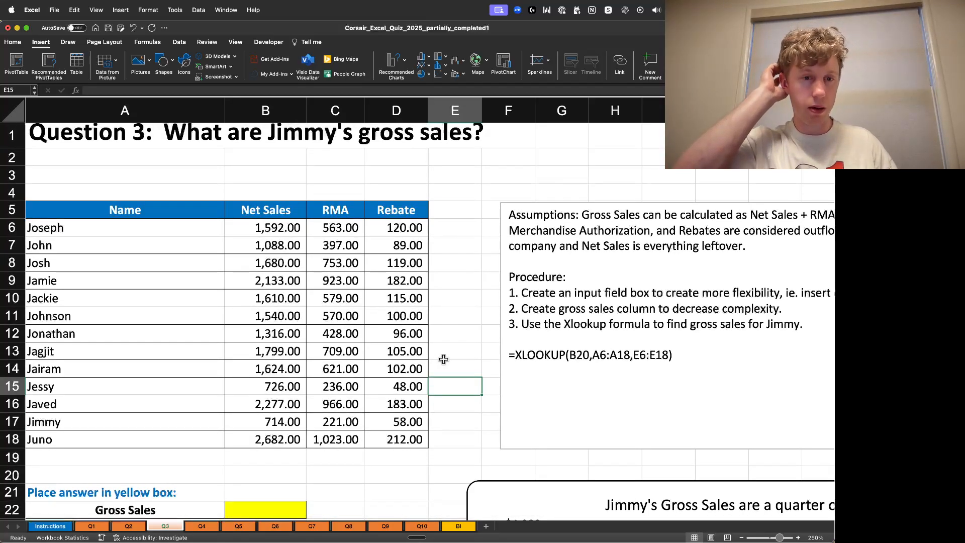
{"action": "scroll", "coordinate": [440, 367], "scroll_direction": "down", "scroll_amount": 2}
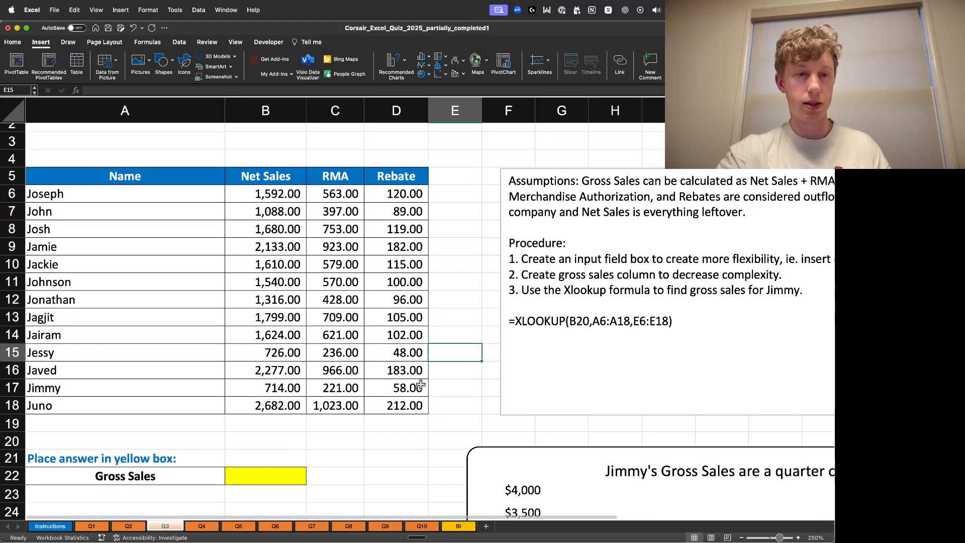
{"action": "scroll", "coordinate": [420, 385], "scroll_direction": "up", "scroll_amount": 2}
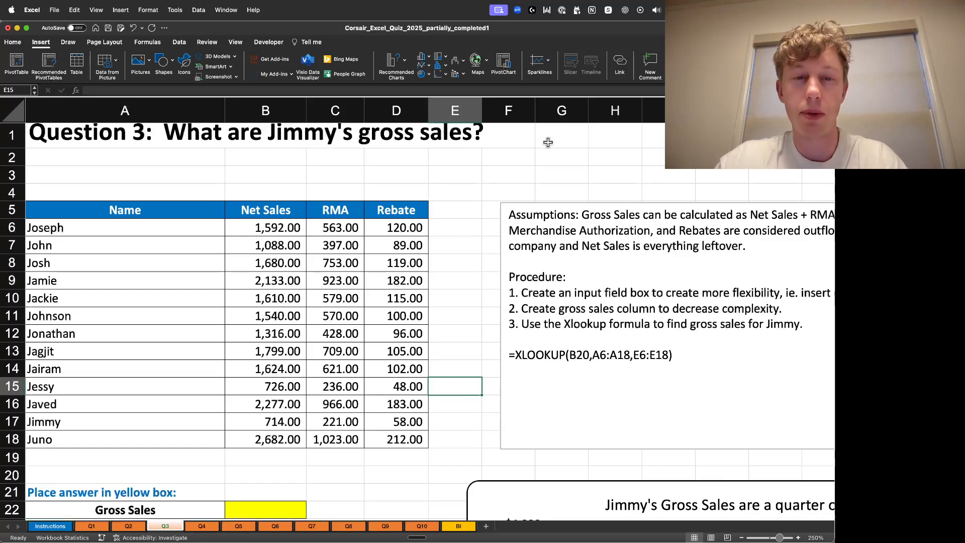
{"action": "left_click", "coordinate": [336, 223]}
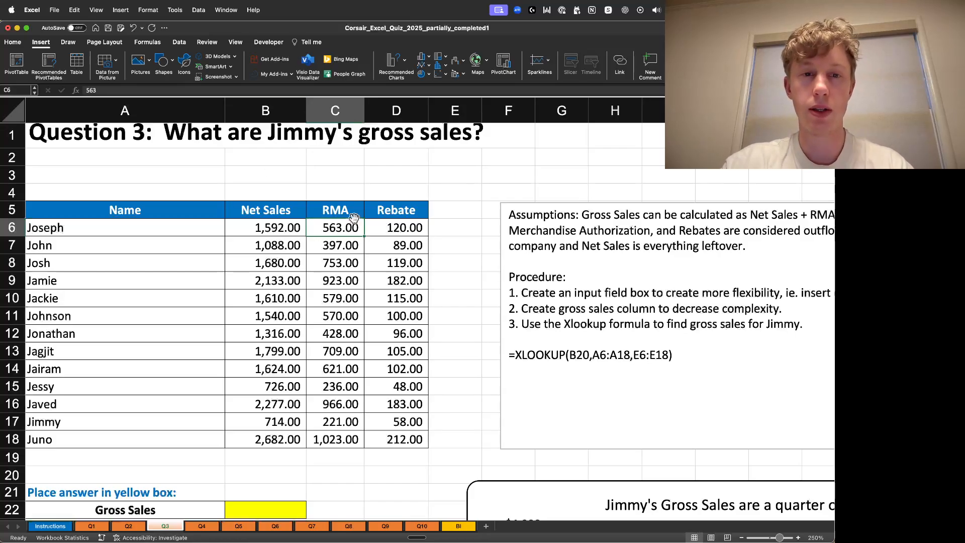
- Enter a formula in E6 adding Net Sales B6 and RMA C6, and widen column E
{"action": "left_click", "coordinate": [438, 231]}
{"action": "type", "text": "="}
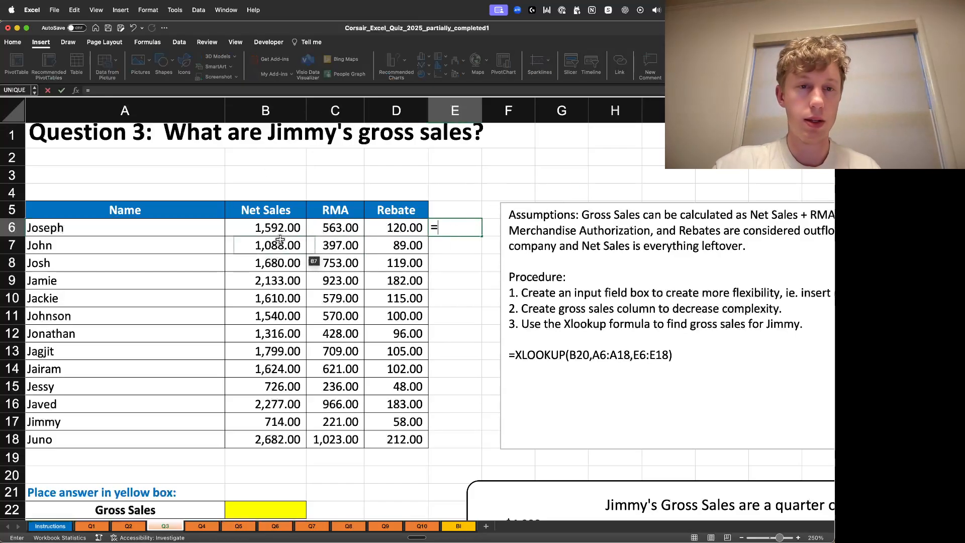
{"action": "left_click", "coordinate": [271, 229]}
{"action": "type", "text": "+C6"}
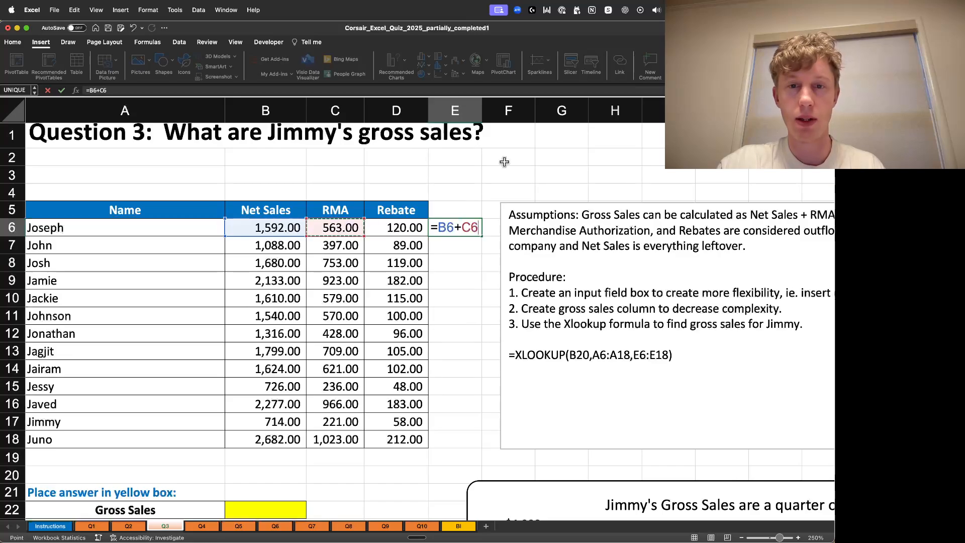
{"action": "key", "text": "Return"}
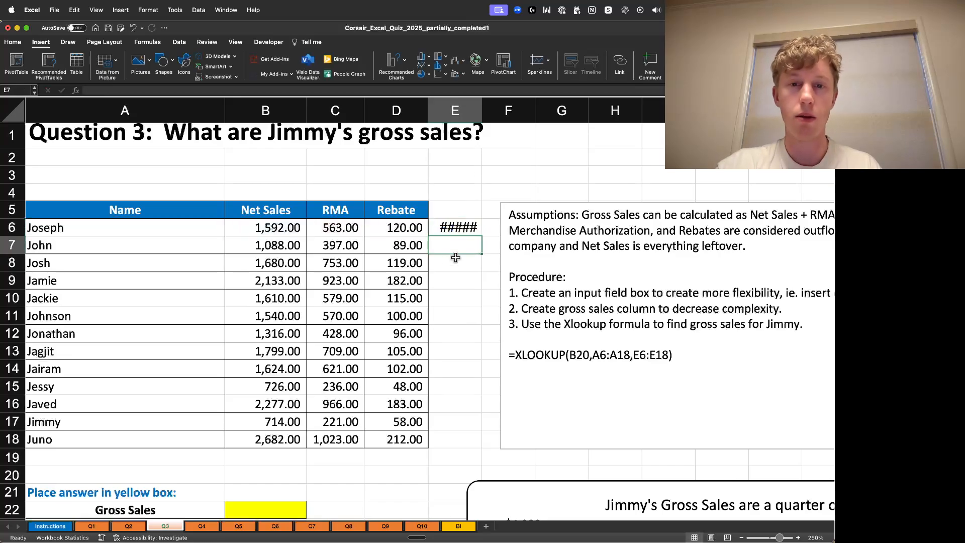
{"action": "left_click_drag", "start_coordinate": [482, 111], "coordinate": [504, 245]}
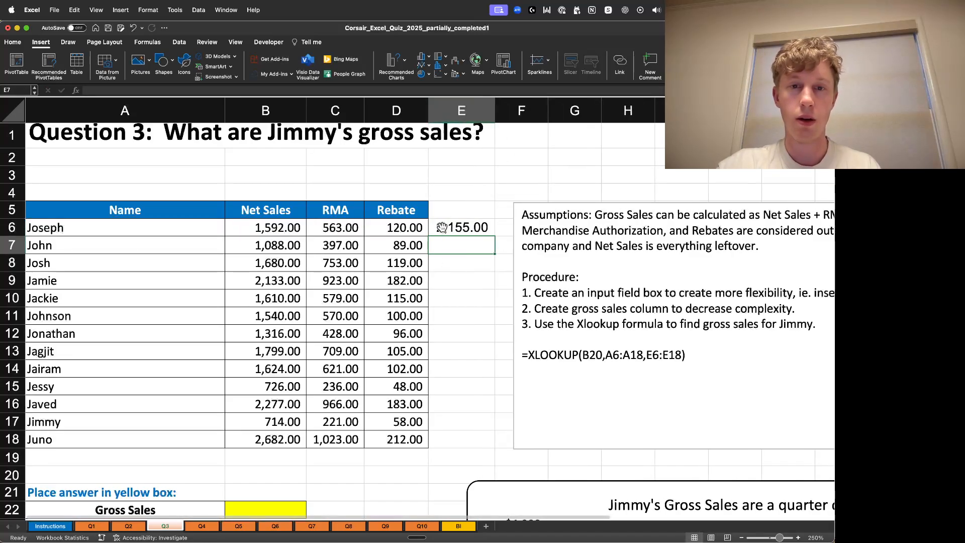
- Extend the E6 formula to also add the Rebate cell D6, giving =B6+C6+D6
{"action": "double_click", "coordinate": [460, 227]}
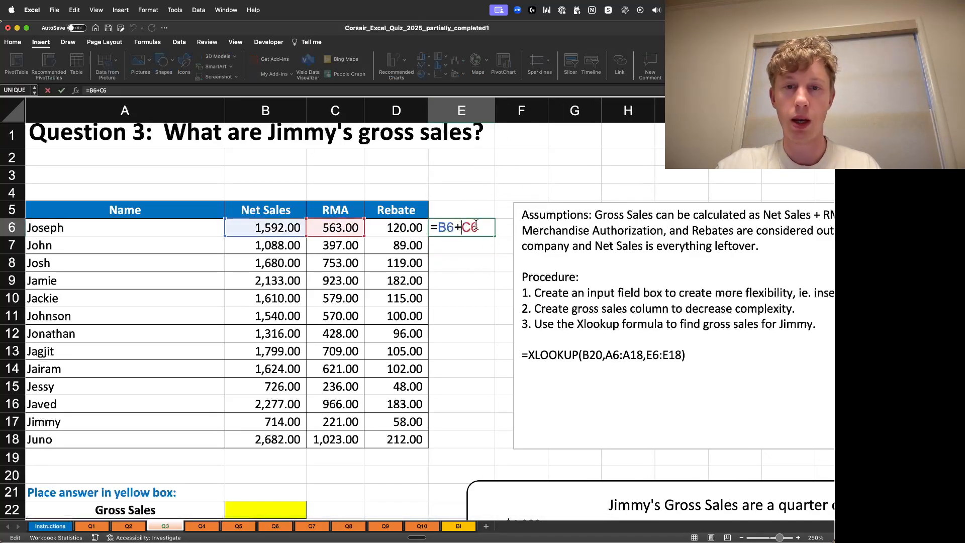
{"action": "type", "text": "+"}
{"action": "left_click", "coordinate": [412, 226]}
{"action": "key", "text": "Return"}
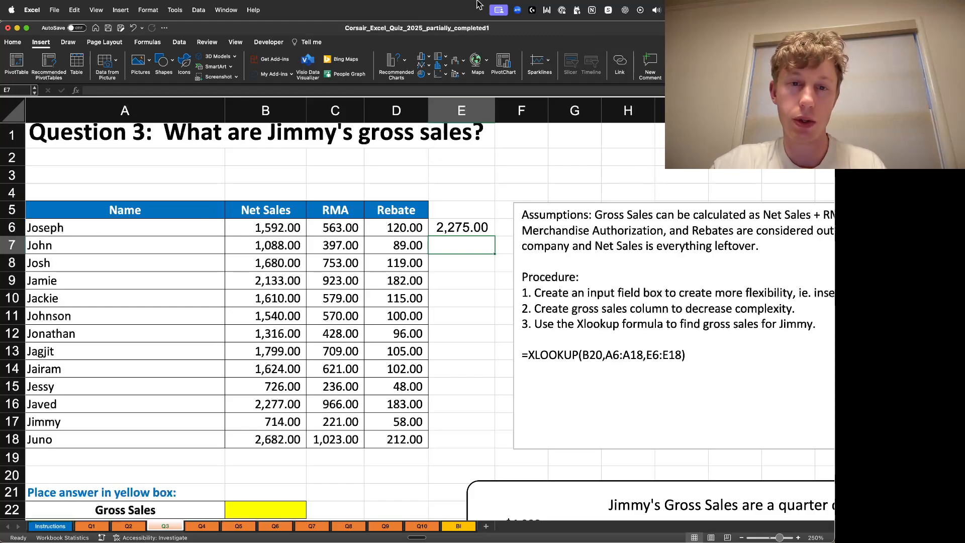
- Copy the Rebate header into E5 and retitle it Gross Sales
{"action": "left_click", "coordinate": [442, 215]}
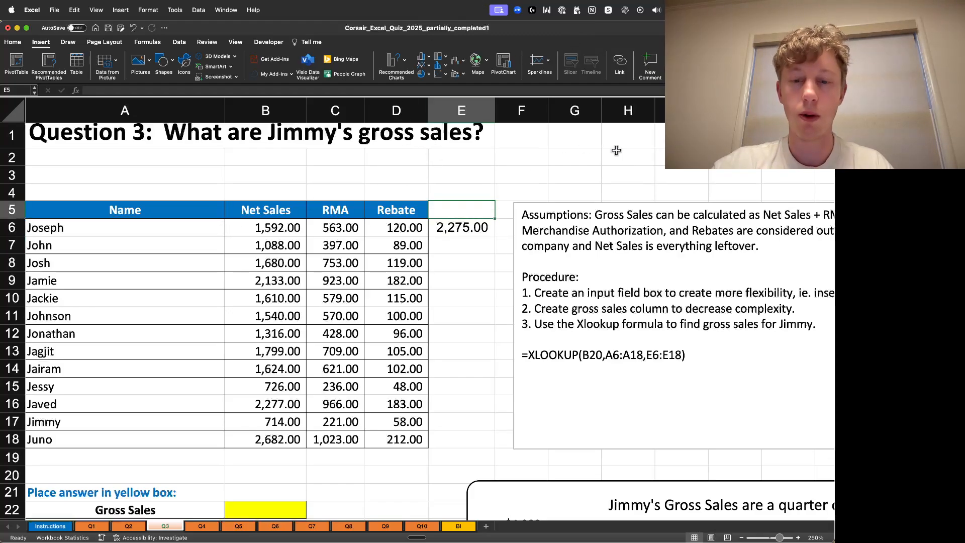
{"action": "left_click", "coordinate": [411, 211]}
{"action": "key", "text": "super+c"}
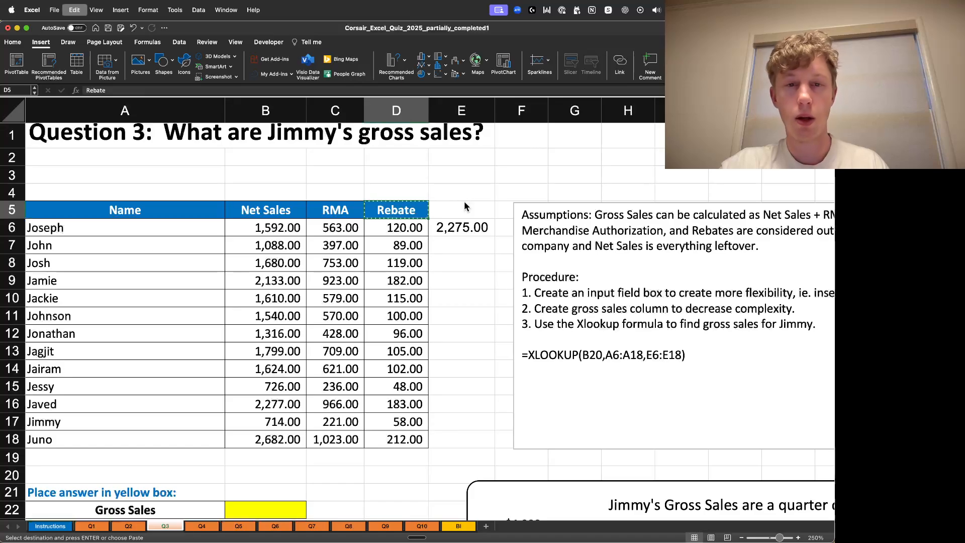
{"action": "left_click", "coordinate": [462, 210]}
{"action": "key", "text": "super+v"}
{"action": "double_click", "coordinate": [478, 212]}
{"action": "key", "text": "BackSpace"}
{"action": "key", "text": "BackSpace"}
{"action": "key", "text": "BackSpace"}
{"action": "key", "text": "BackSpace"}
{"action": "key", "text": "BackSpace"}
{"action": "key", "text": "BackSpace"}
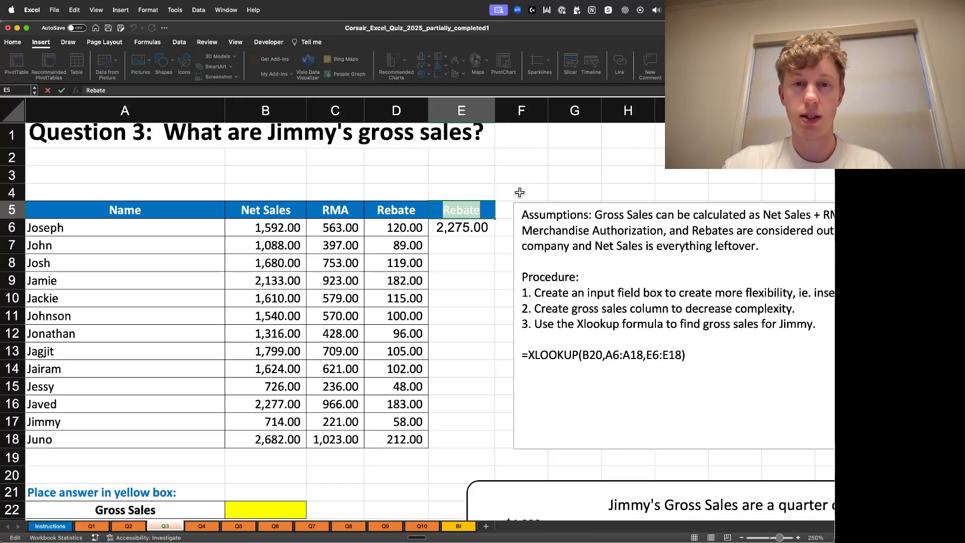
{"action": "type", "text": "Grosw"}
{"action": "key", "text": "BackSpace"}
{"action": "type", "text": "s "}
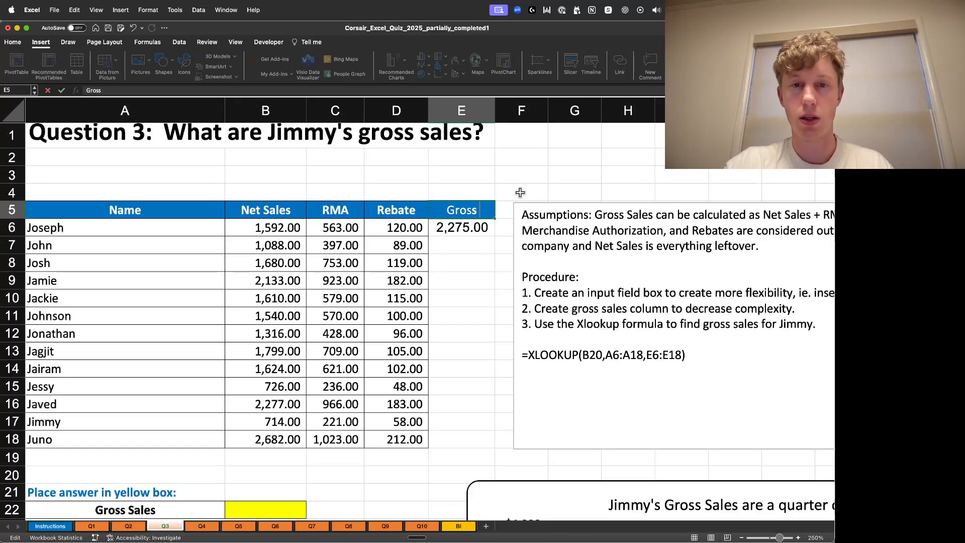
{"action": "type", "text": "Sales"}
{"action": "key", "text": "Return"}
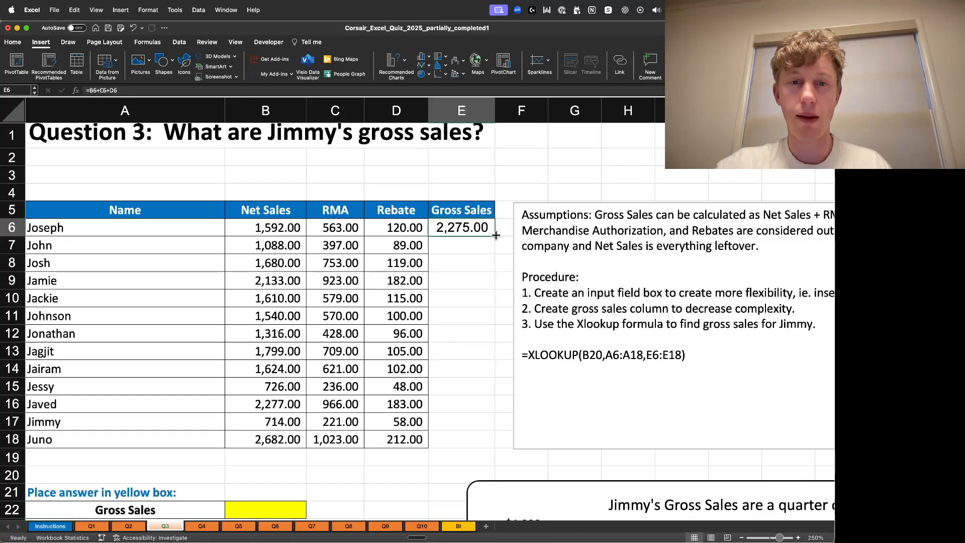
- Fill the Gross Sales formula from E6 down through E18 for every name
{"action": "double_click", "coordinate": [495, 236]}
{"action": "left_click", "coordinate": [571, 141]}
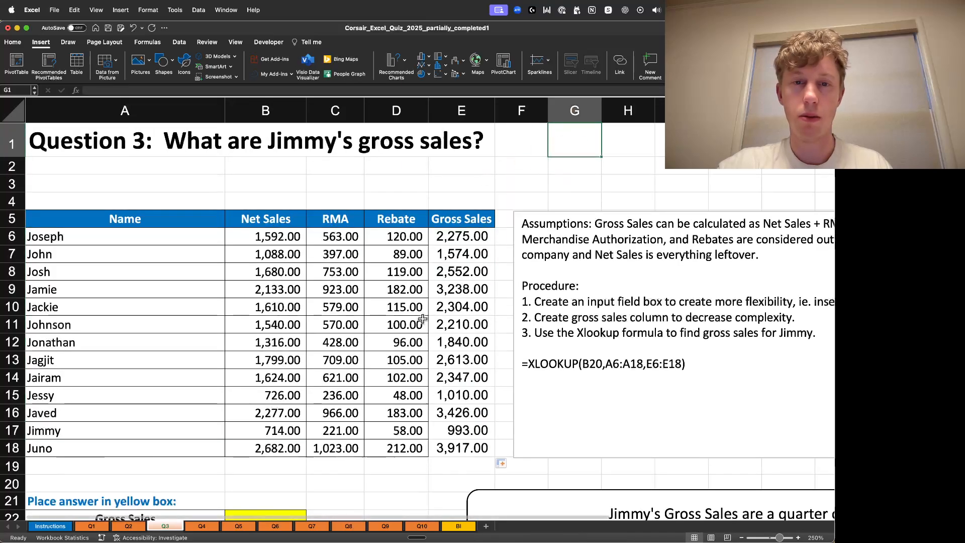
- Copy the Rebate cell D6 and paste only its formatting onto the Gross Sales cells E6 through E18
{"action": "left_click", "coordinate": [393, 234]}
{"action": "key", "text": "super+c"}
{"action": "right_click", "coordinate": [463, 241]}
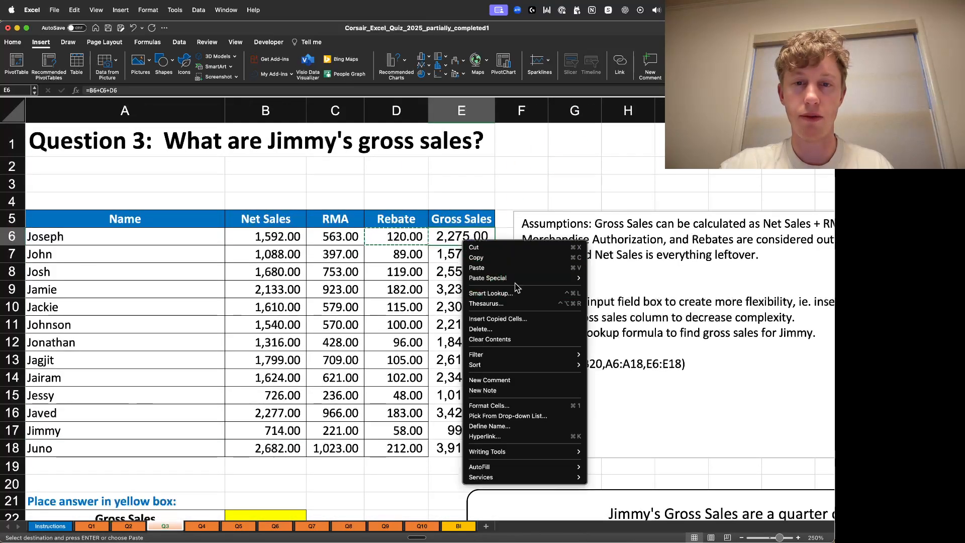
{"action": "mouse_move", "coordinate": [522, 279]}
{"action": "left_click", "coordinate": [640, 396]}
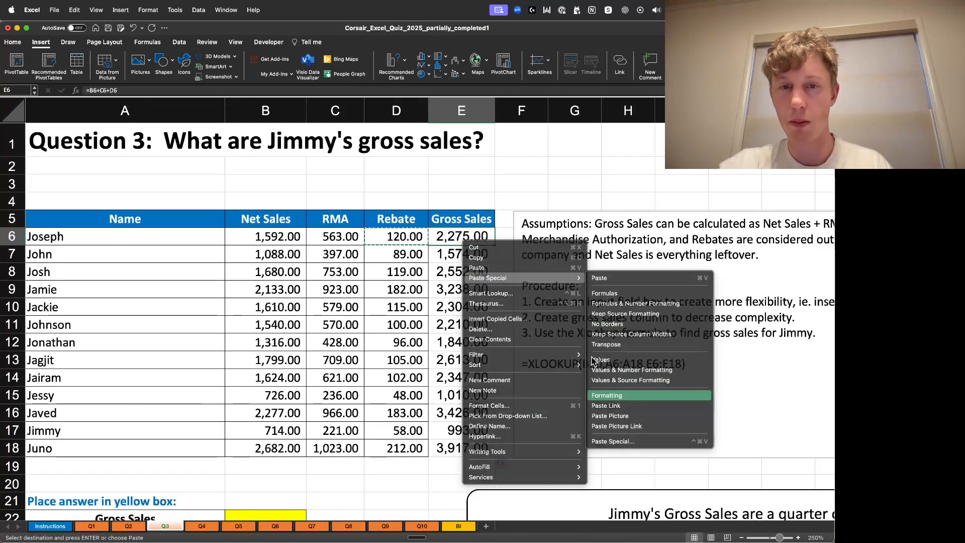
{"action": "double_click", "coordinate": [495, 245]}
{"action": "left_click", "coordinate": [523, 183]}
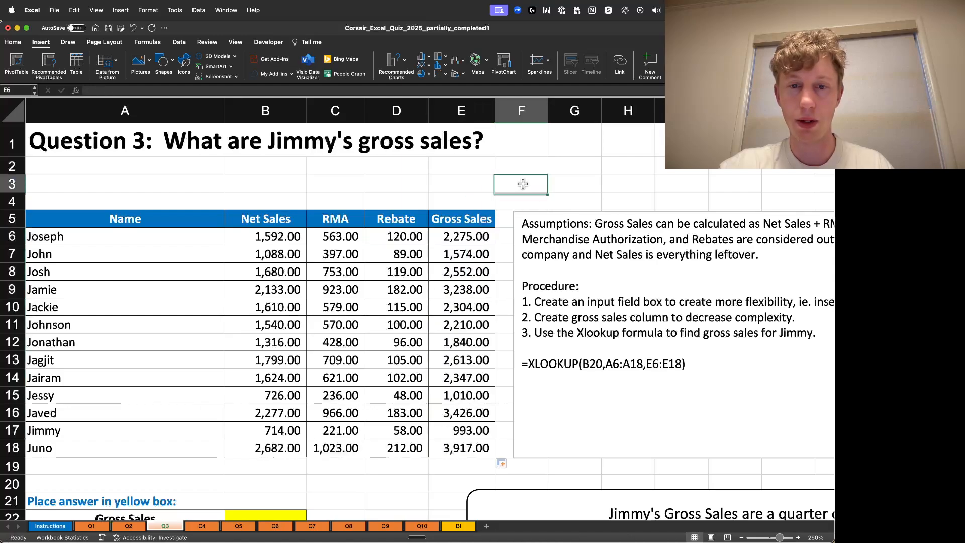
- Insert two blank rows at row 20, above the answer section
{"action": "scroll", "coordinate": [382, 422], "scroll_direction": "down", "scroll_amount": 2}
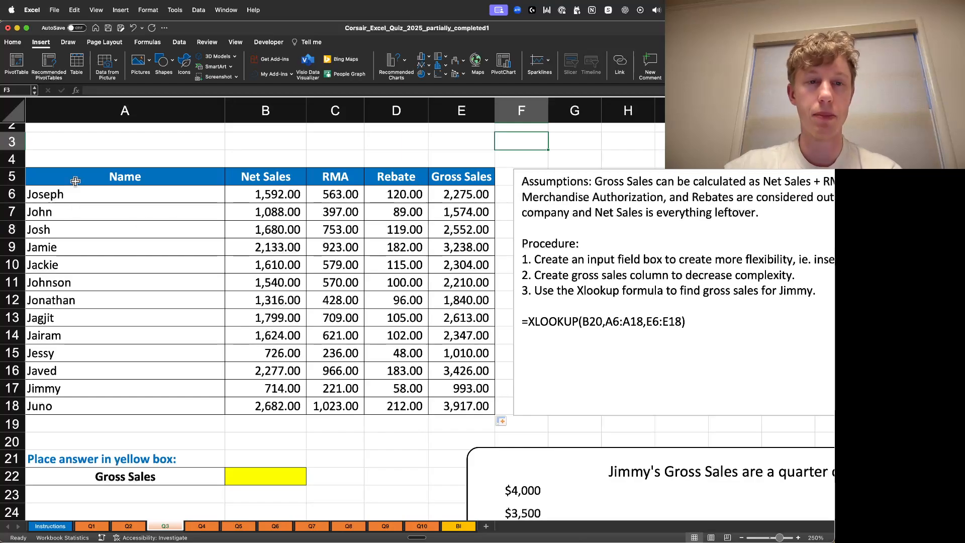
{"action": "right_click", "coordinate": [12, 442]}
{"action": "left_click", "coordinate": [43, 425]}
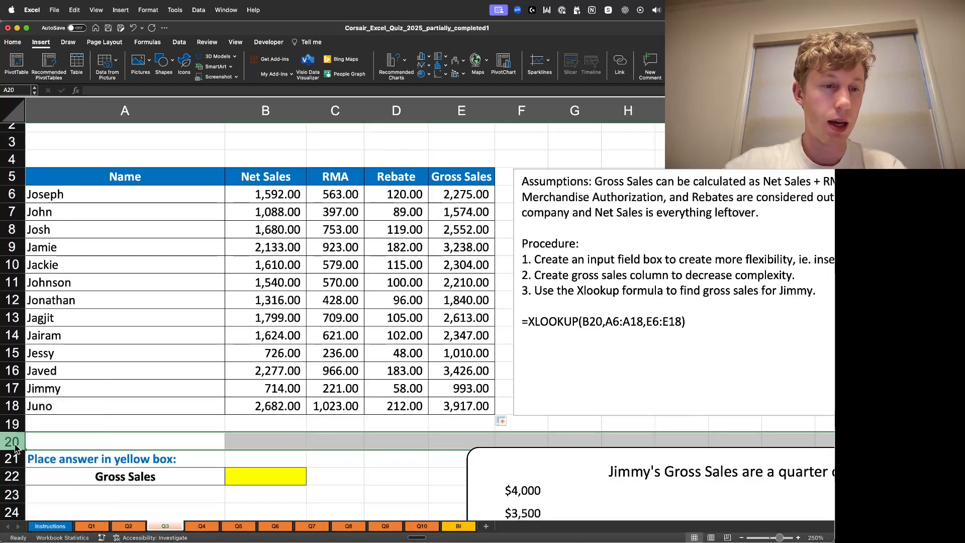
{"action": "right_click", "coordinate": [13, 442]}
{"action": "left_click", "coordinate": [33, 427]}
{"action": "left_click", "coordinate": [103, 440]}
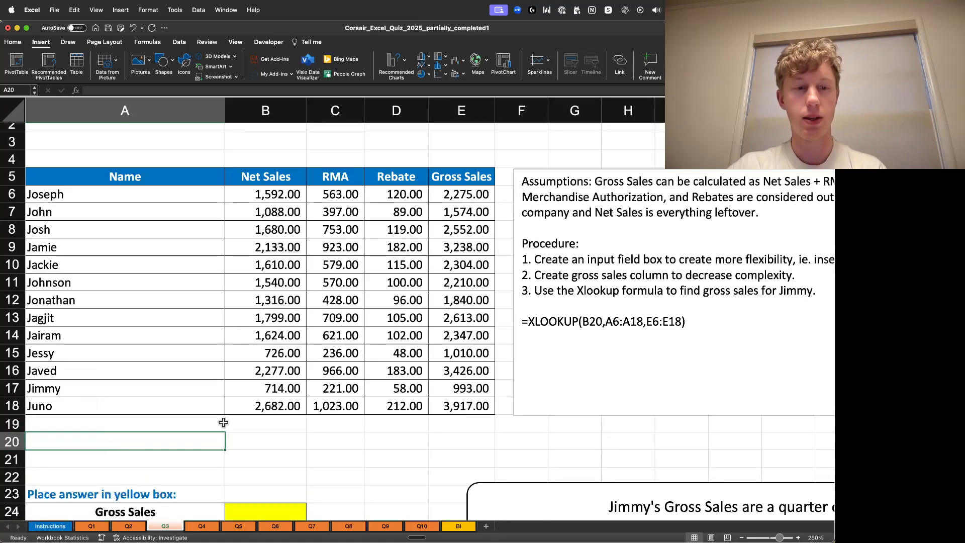
- Enter the label Sales Representative in A20
{"action": "type", "text": "Sales Re"}
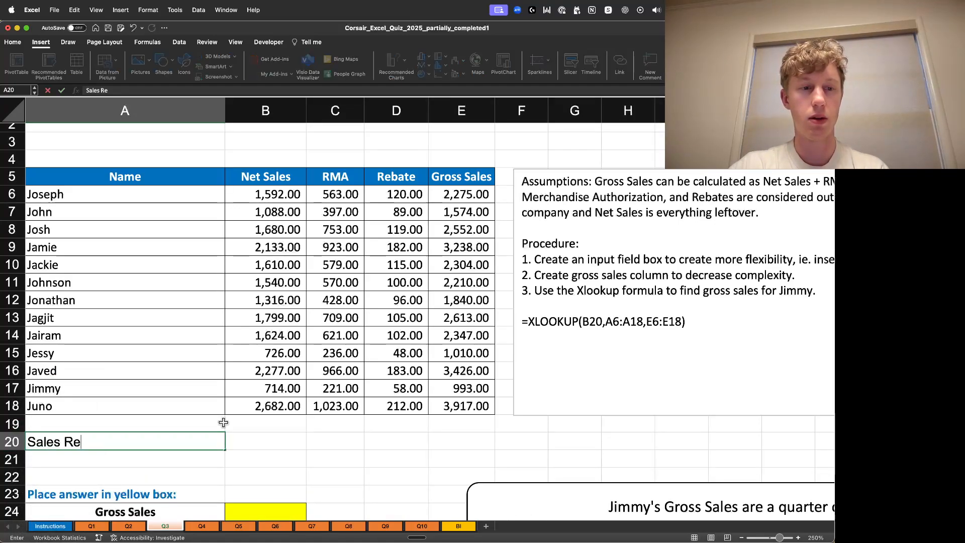
{"action": "type", "text": "presenta"}
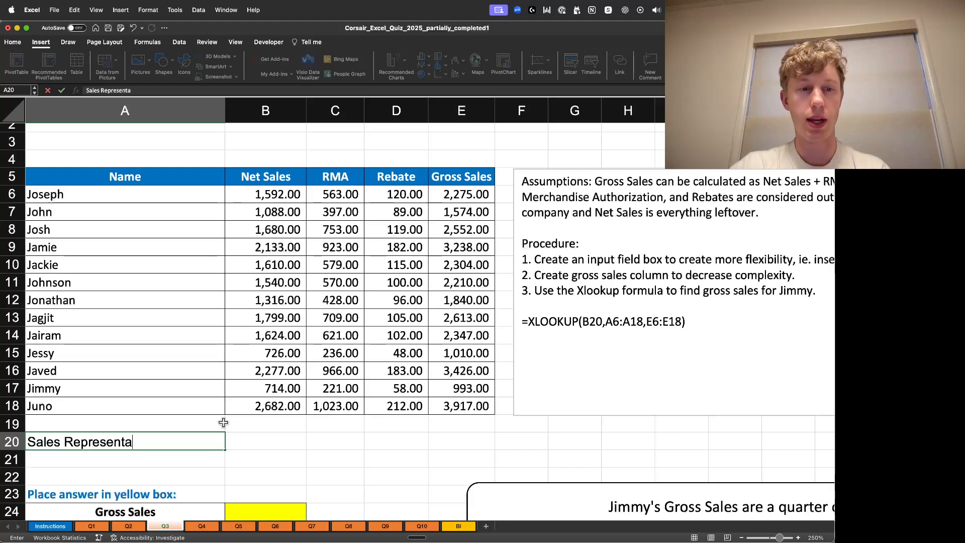
{"action": "type", "text": "tive"}
{"action": "key", "text": "Tab"}
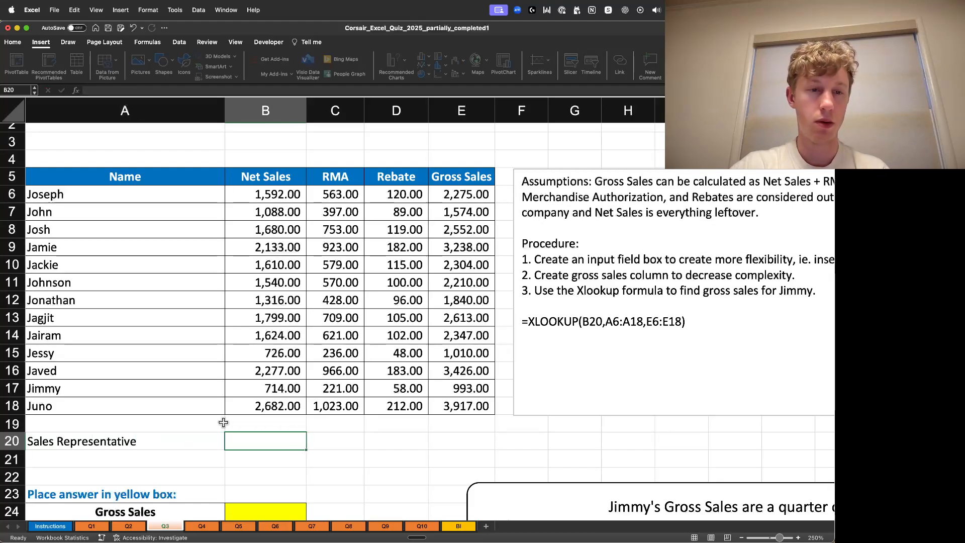
- Copy the yellow answer box B24 into B20 as an input field and enter Jimmy in it
{"action": "left_click", "coordinate": [275, 515]}
{"action": "key", "text": "super+c"}
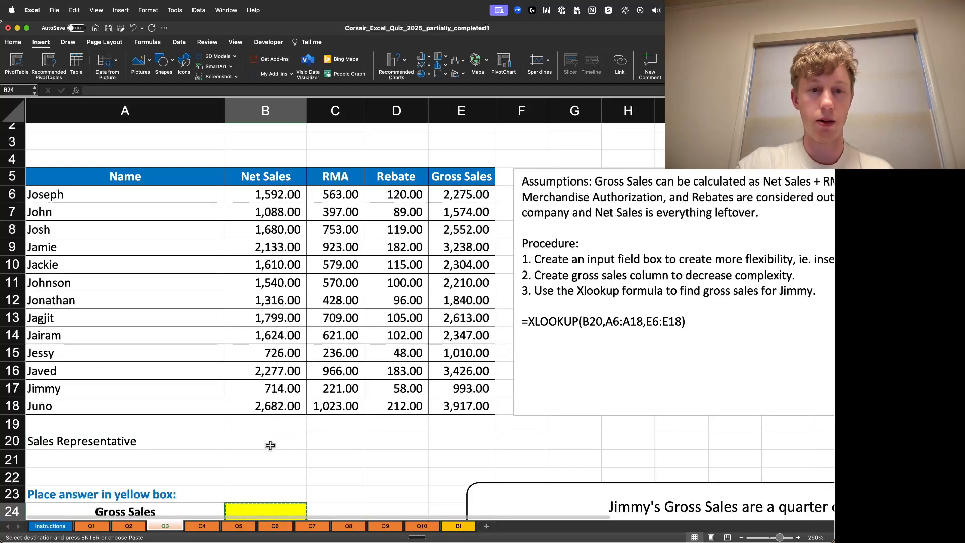
{"action": "left_click", "coordinate": [270, 445]}
{"action": "key", "text": "super+v"}
{"action": "left_click", "coordinate": [370, 461]}
{"action": "left_click", "coordinate": [273, 441]}
{"action": "key", "text": "Escape"}
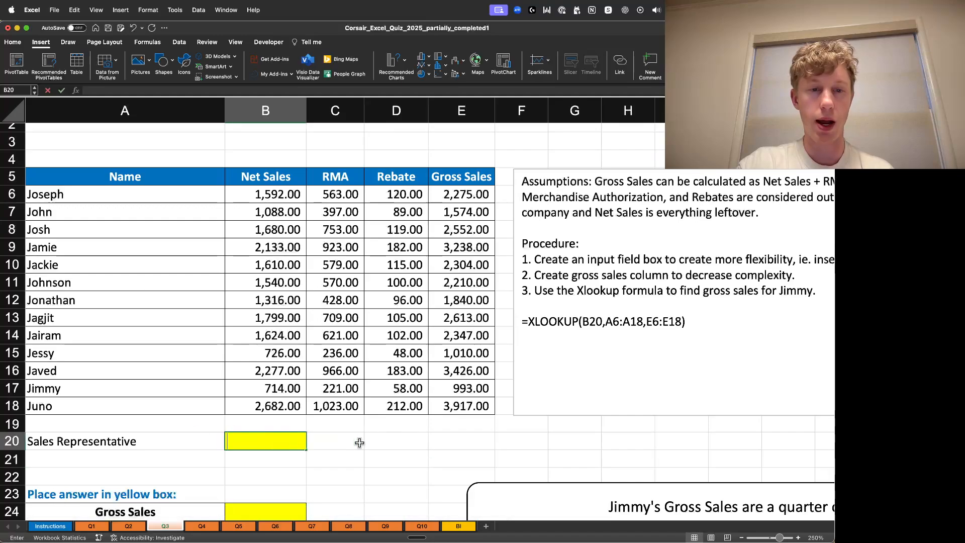
{"action": "type", "text": "Jimmy"}
{"action": "left_click", "coordinate": [430, 459]}
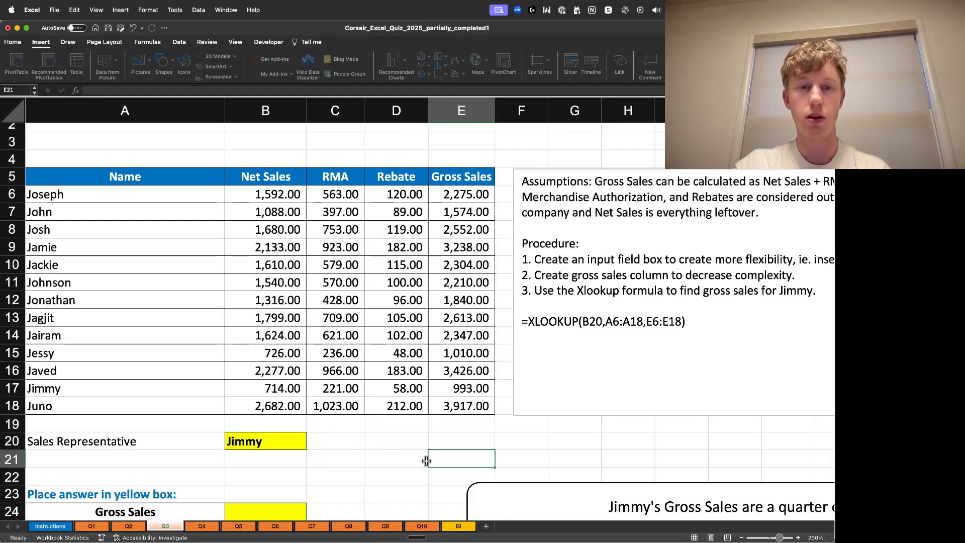
- Paste the blue bold formatting of the Place answer label in A23 onto the Sales Representative label in A20
{"action": "scroll", "coordinate": [427, 457], "scroll_direction": "up", "scroll_amount": 2}
{"action": "scroll", "coordinate": [427, 313], "scroll_direction": "down", "scroll_amount": 4}
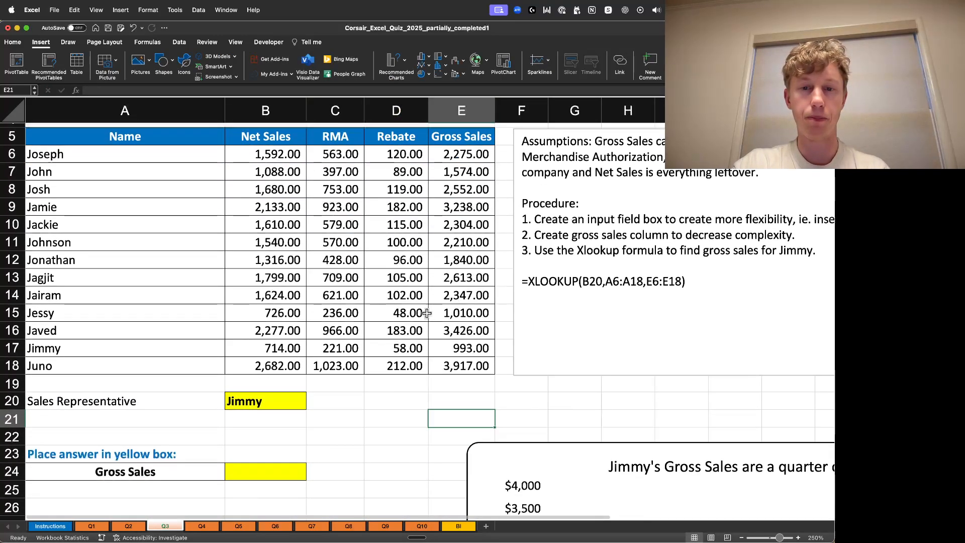
{"action": "left_click", "coordinate": [133, 405]}
{"action": "left_click", "coordinate": [120, 452]}
{"action": "key", "text": "super+c"}
{"action": "right_click", "coordinate": [160, 408]}
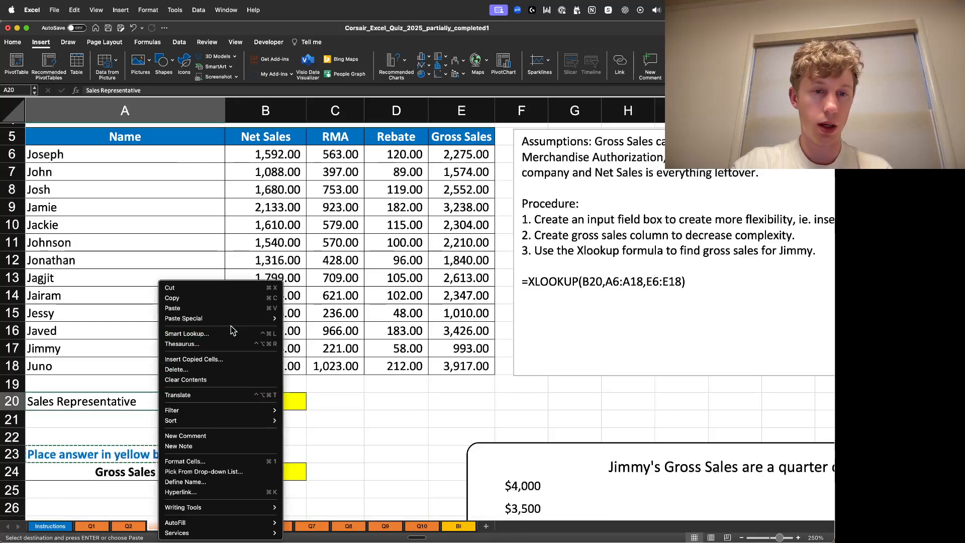
{"action": "mouse_move", "coordinate": [232, 320]}
{"action": "left_click", "coordinate": [346, 436]}
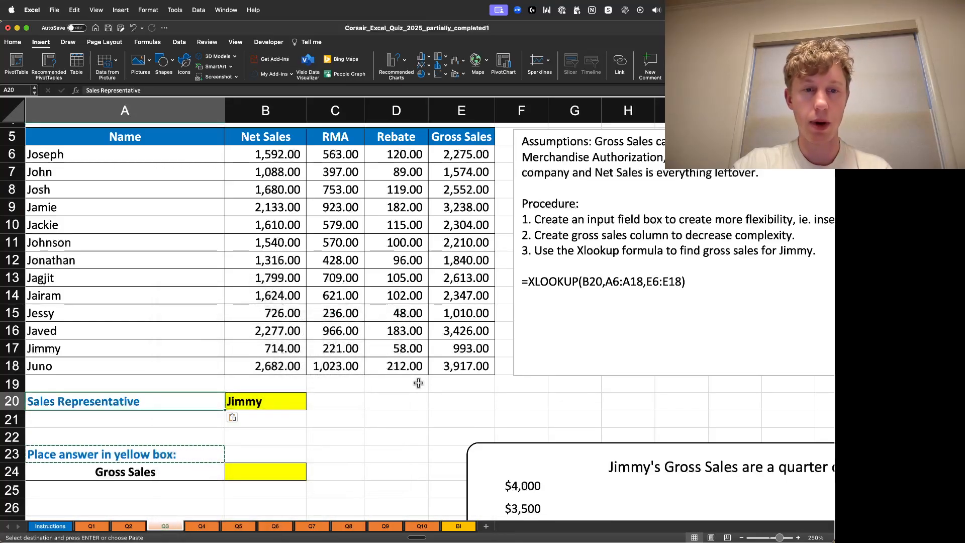
{"action": "left_click", "coordinate": [366, 420]}
{"action": "left_click", "coordinate": [354, 416]}
{"action": "left_click", "coordinate": [349, 438]}
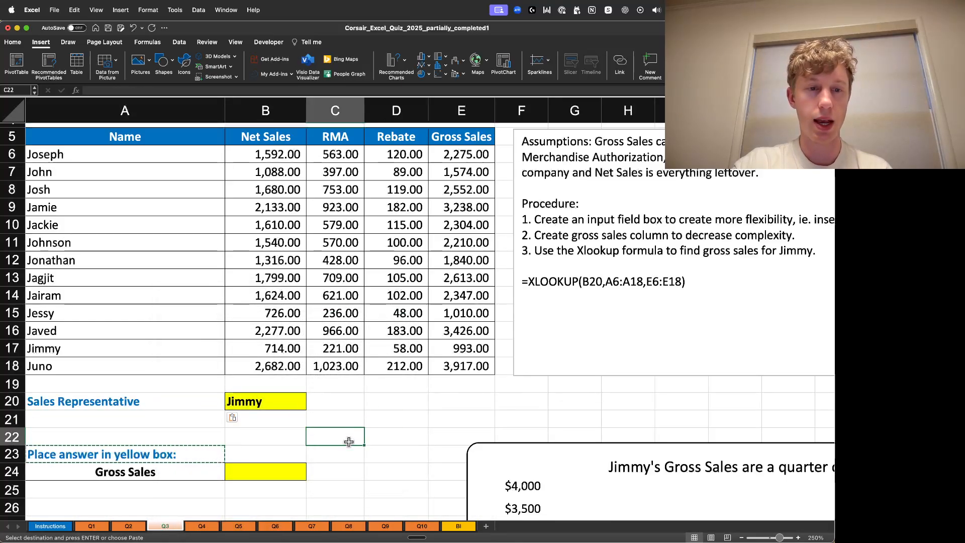
{"action": "key", "text": "Escape"}
- Enter =XLOOKUP(B20,A6:A18,E6:E18) in the yellow answer box B24
{"action": "left_click", "coordinate": [370, 475]}
{"action": "left_click", "coordinate": [275, 479]}
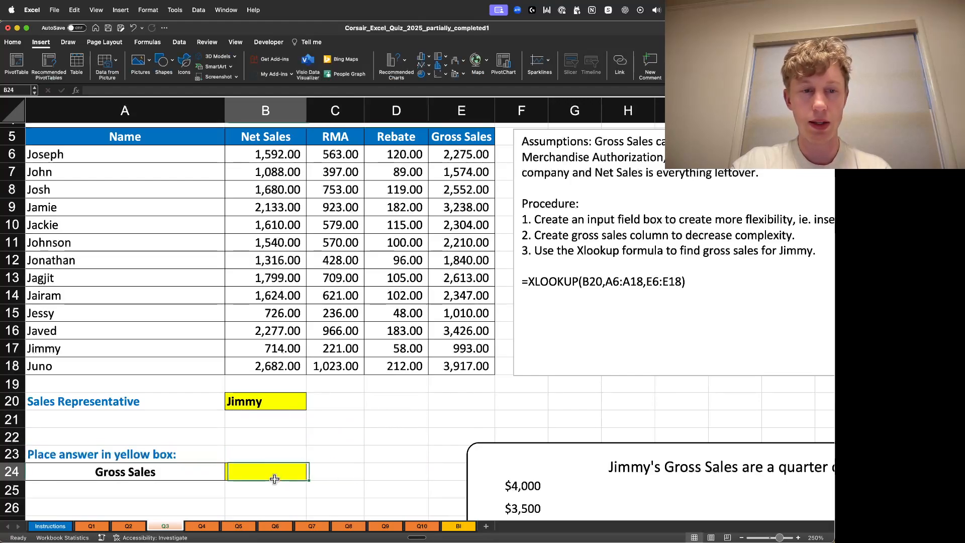
{"action": "type", "text": "="}
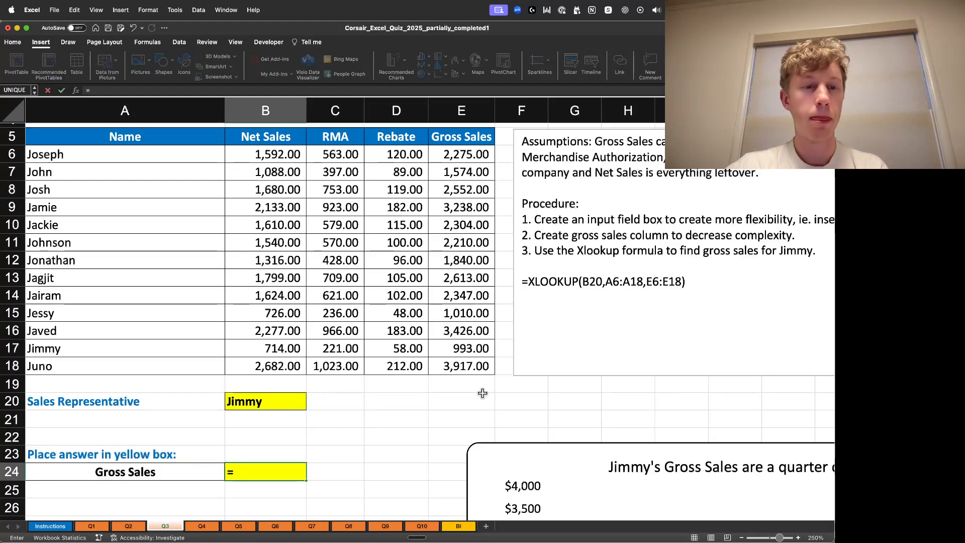
{"action": "type", "text": "XLOKJ"}
{"action": "key", "text": "BackSpace"}
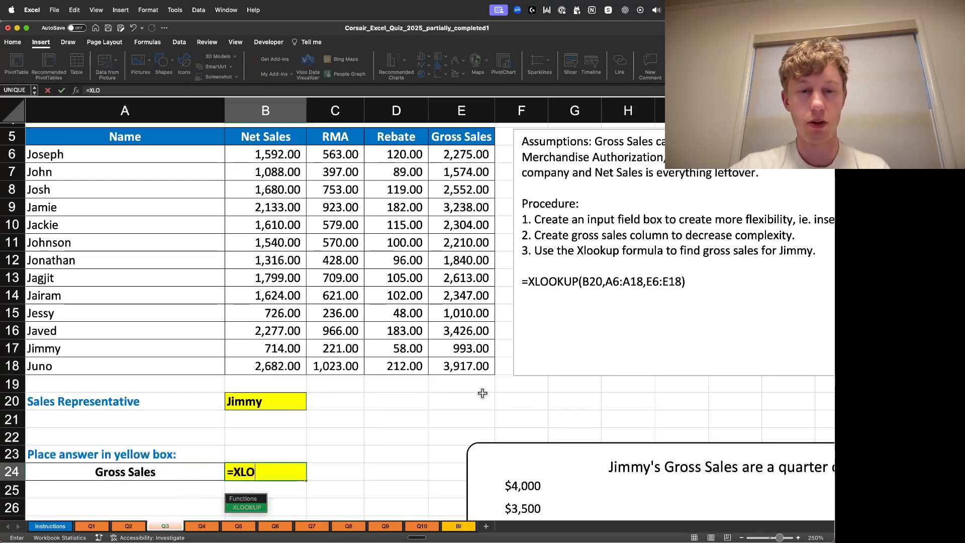
{"action": "type", "text": "OKUP("}
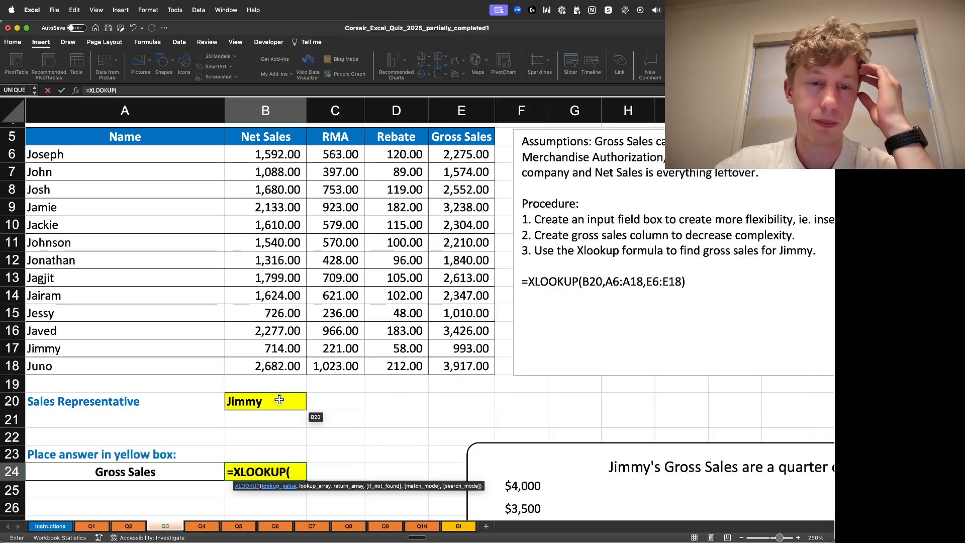
{"action": "left_click", "coordinate": [301, 402]}
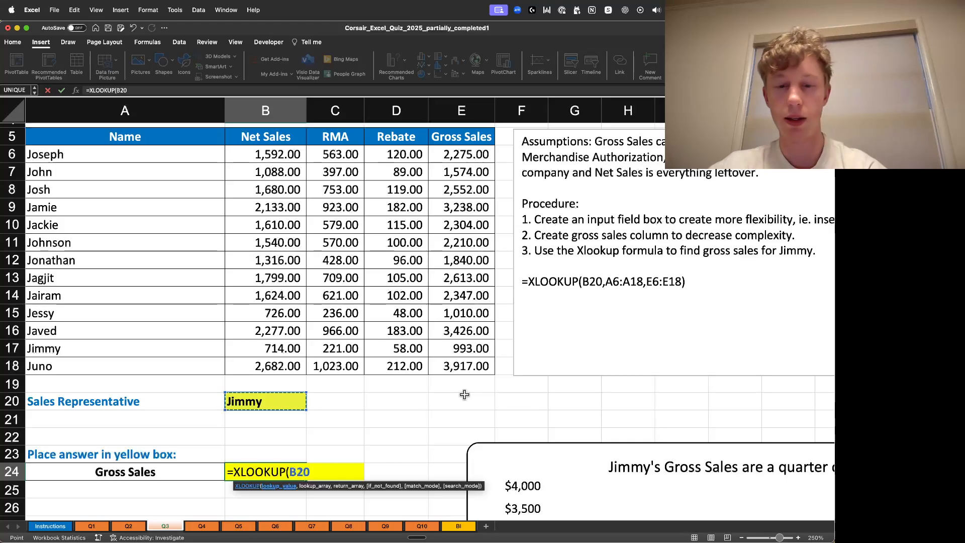
{"action": "type", "text": ","}
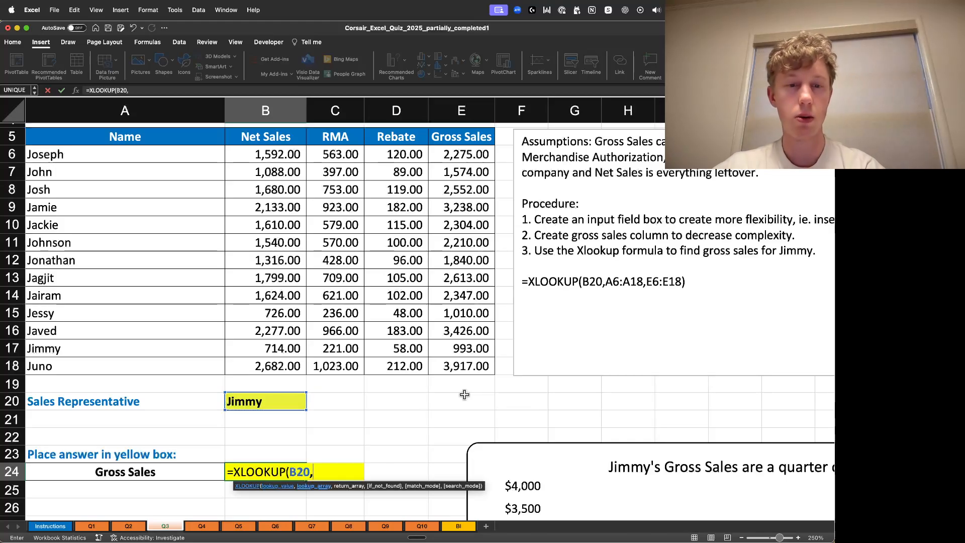
{"action": "left_click", "coordinate": [156, 156]}
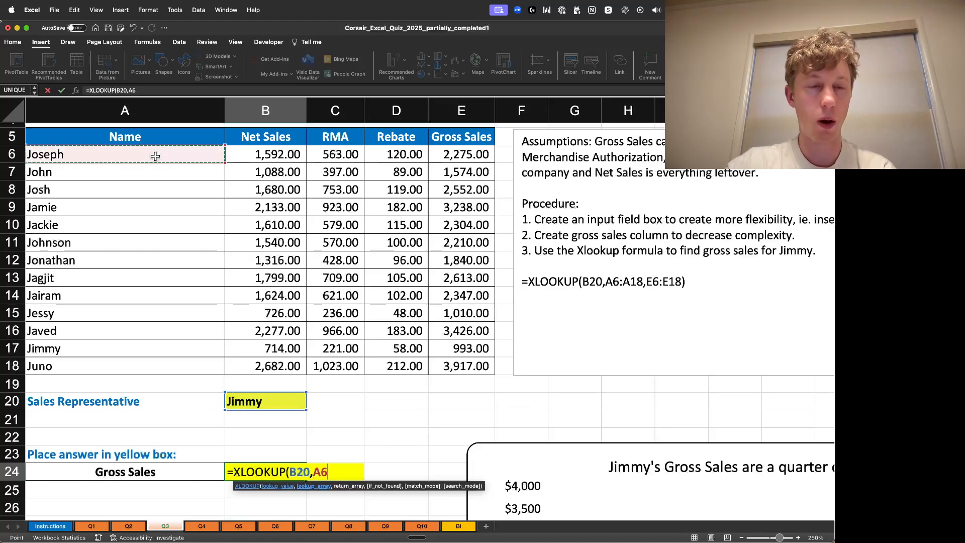
{"action": "key", "text": "ctrl+shift+Down"}
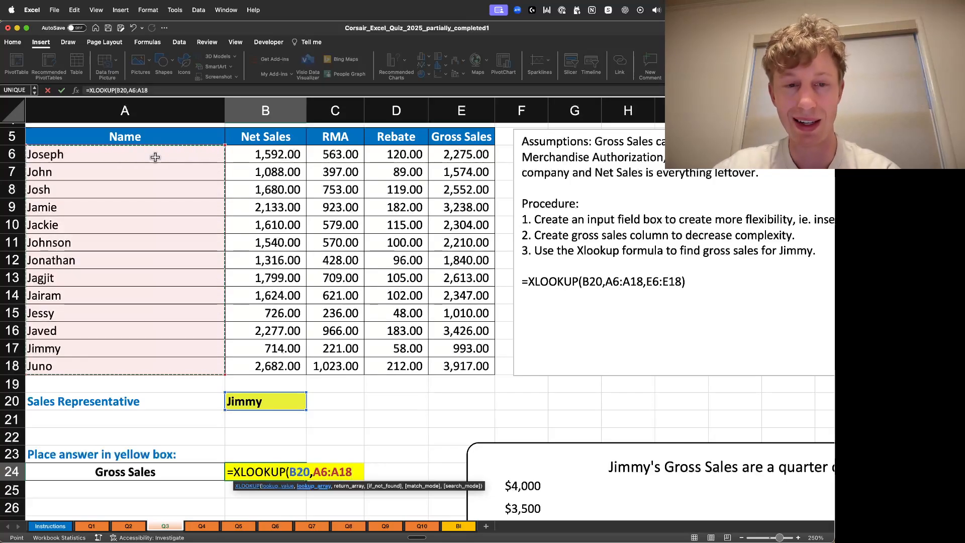
{"action": "type", "text": ","}
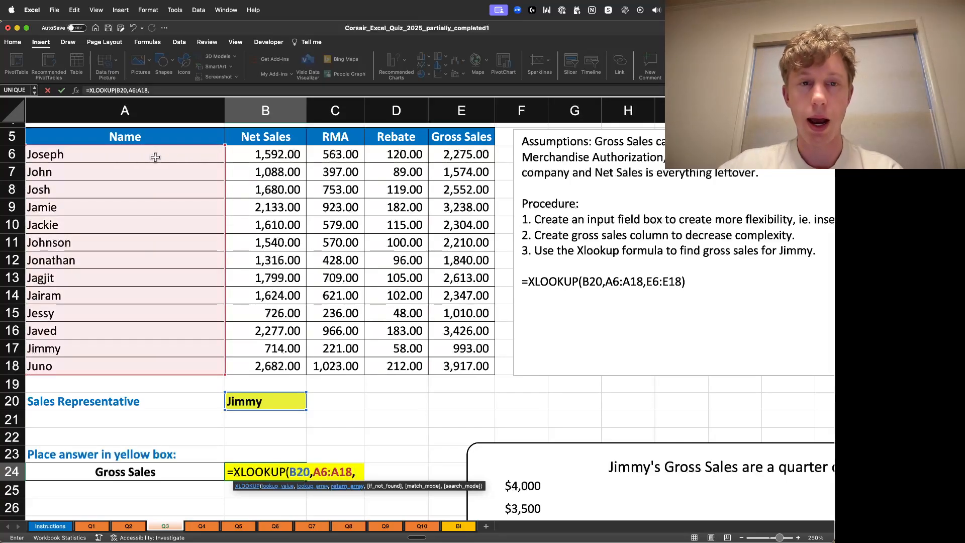
{"action": "left_click", "coordinate": [489, 154]}
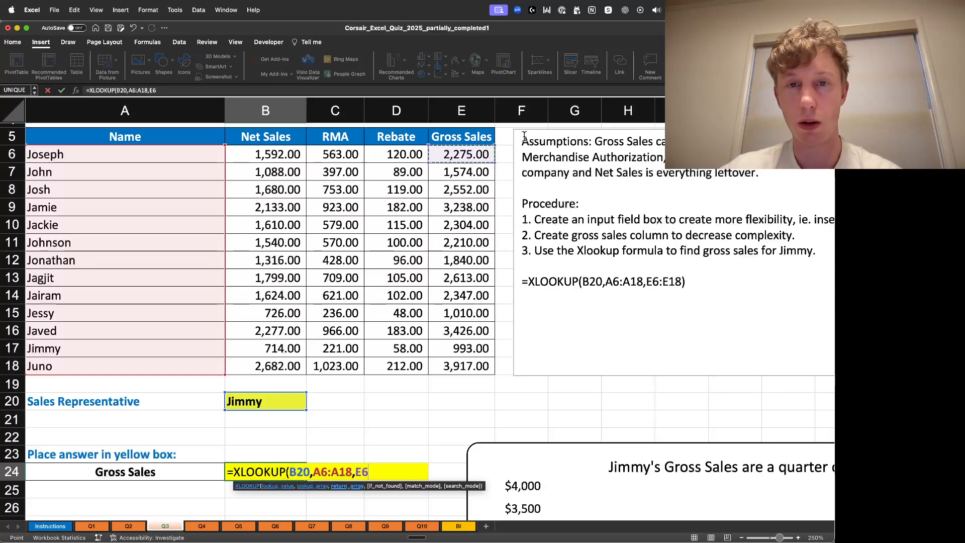
{"action": "key", "text": "ctrl+shift+Down"}
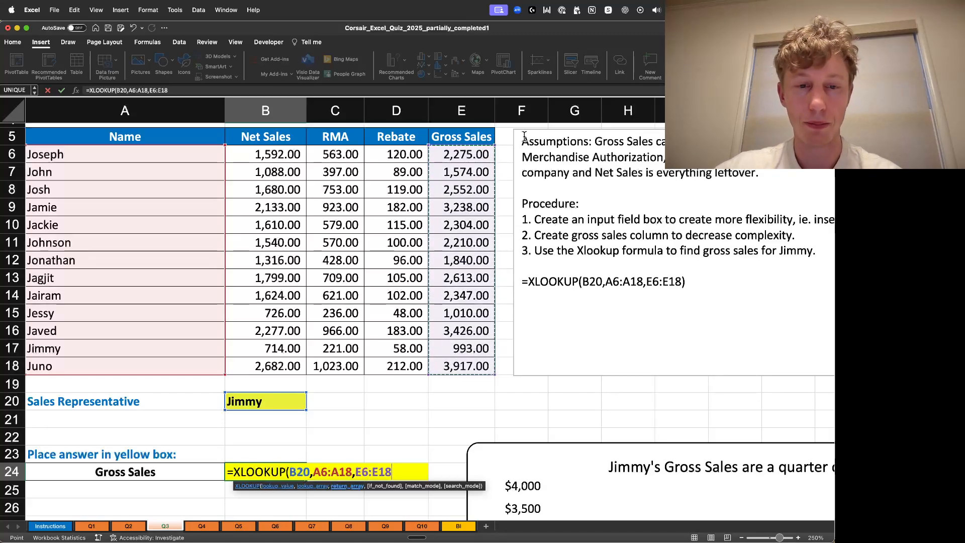
{"action": "type", "text": ")"}
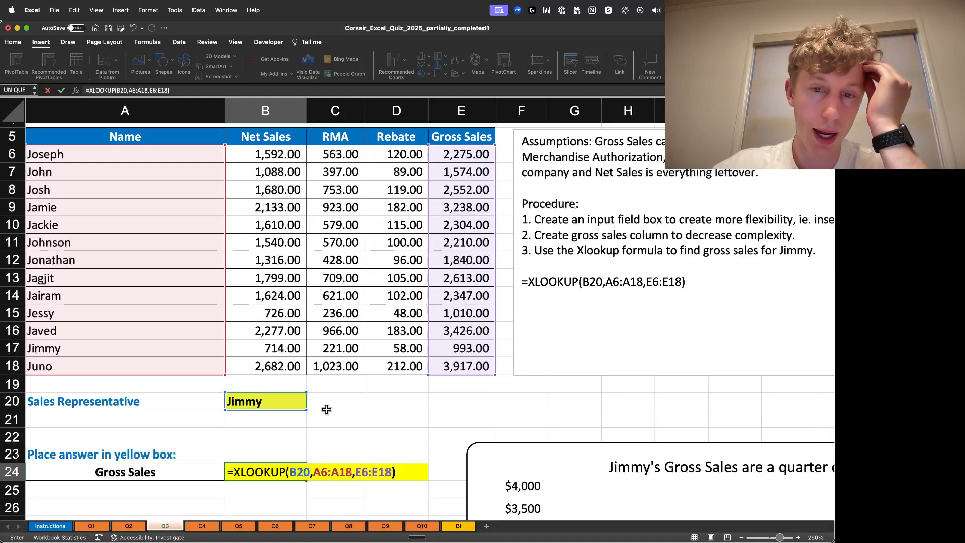
{"action": "key", "text": "Return"}
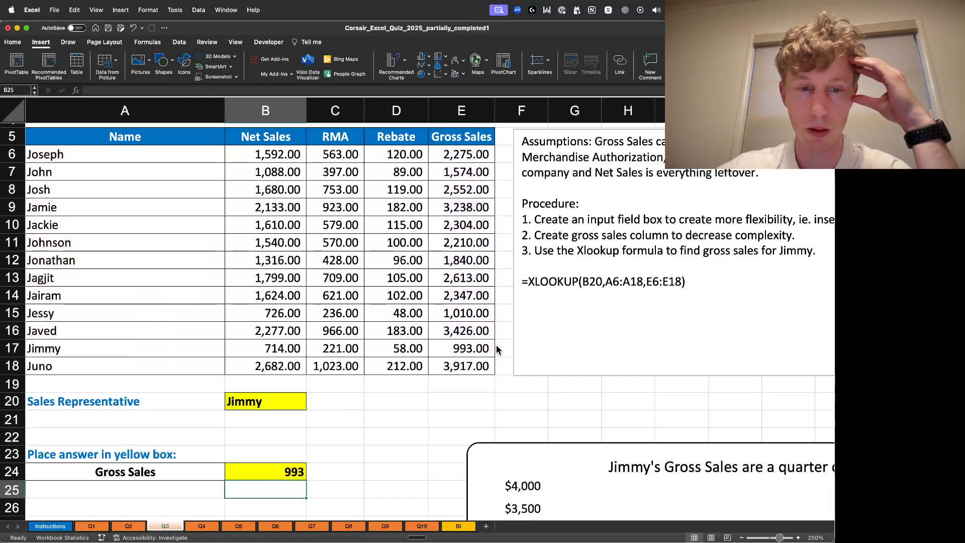
- Format B24 as Accounting and reduce its decimals to none
{"action": "left_click", "coordinate": [271, 471]}
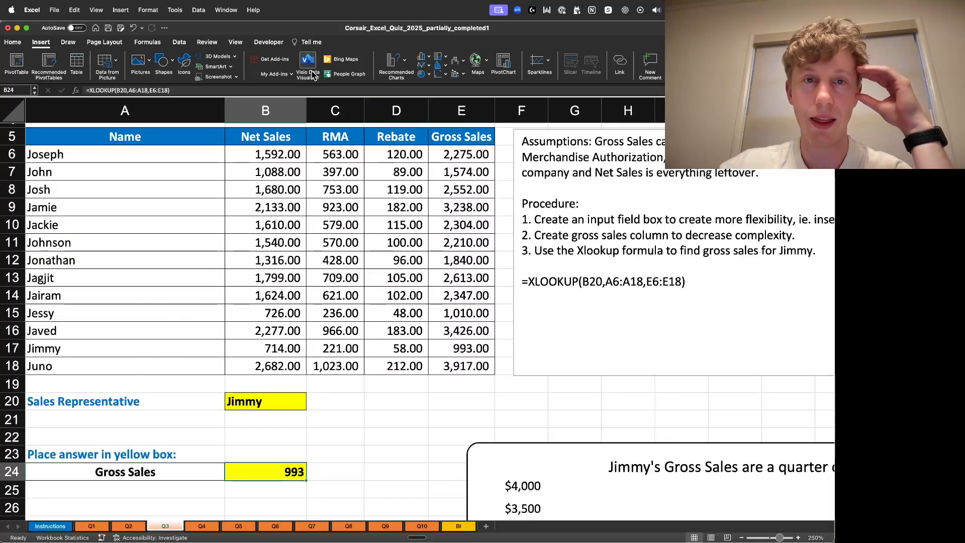
{"action": "left_click", "coordinate": [13, 42]}
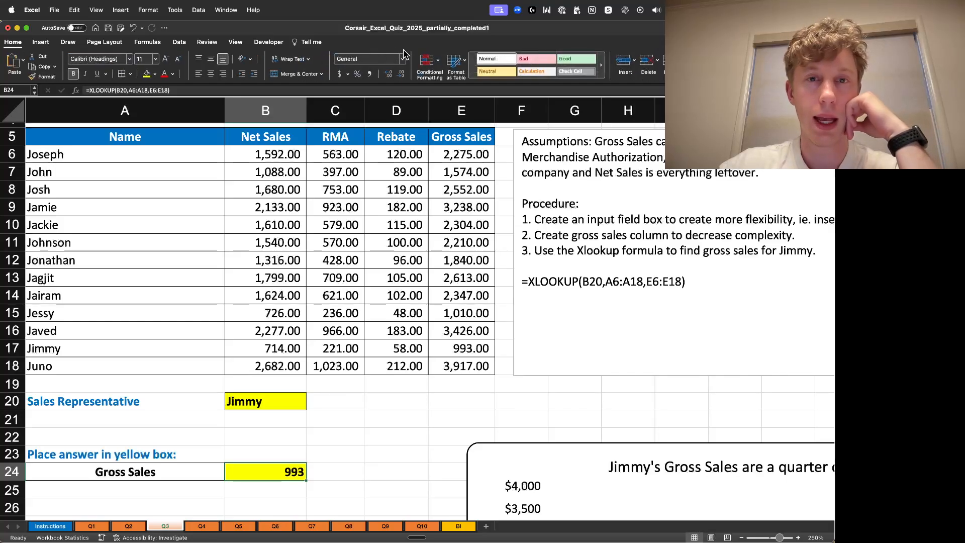
{"action": "left_click", "coordinate": [339, 75]}
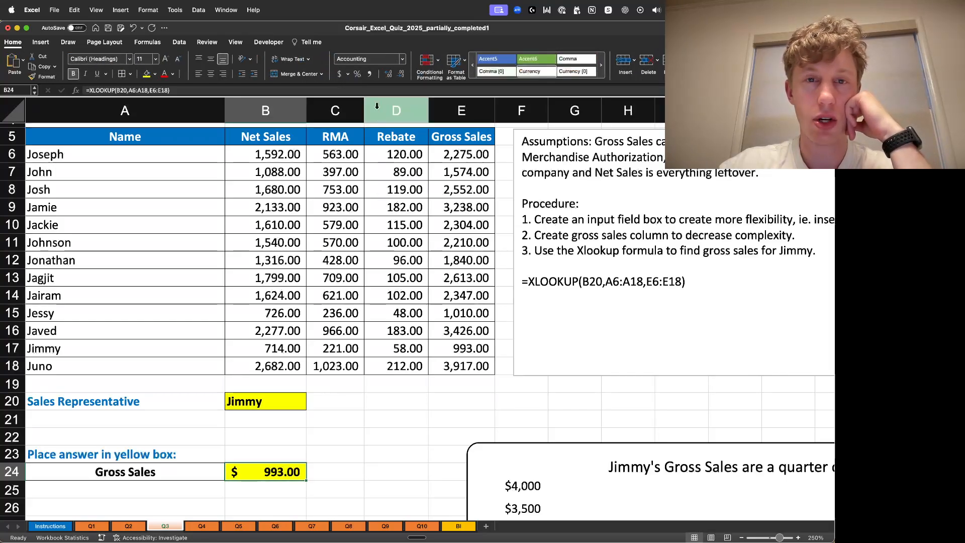
{"action": "left_click", "coordinate": [389, 74]}
{"action": "left_click", "coordinate": [400, 75]}
{"action": "left_click", "coordinate": [400, 75]}
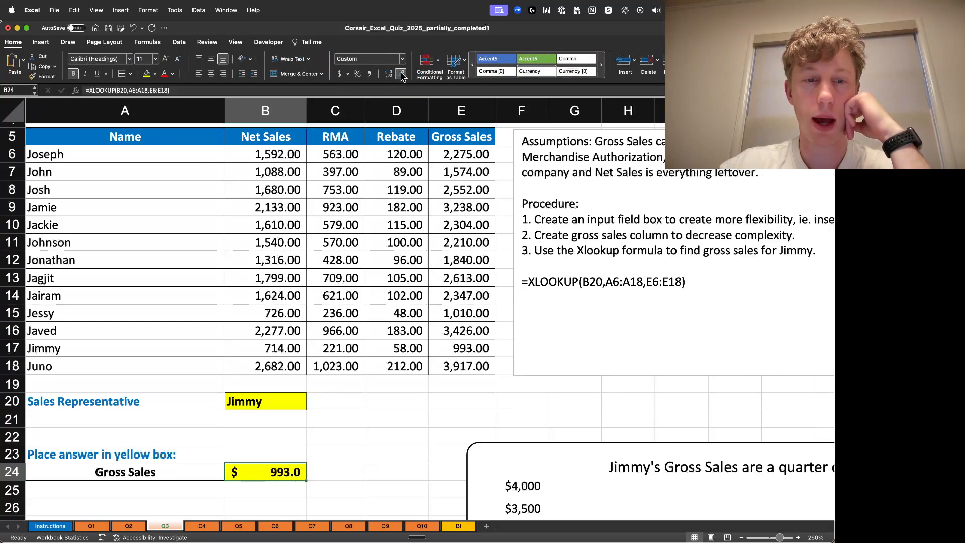
{"action": "left_click", "coordinate": [401, 75]}
- Change the sales representative in input cell B20 to Juno to test the lookup
{"action": "left_click", "coordinate": [392, 457]}
{"action": "double_click", "coordinate": [267, 403]}
{"action": "left_click_drag", "start_coordinate": [265, 402], "coordinate": [227, 400]}
{"action": "type", "text": "Ju"}
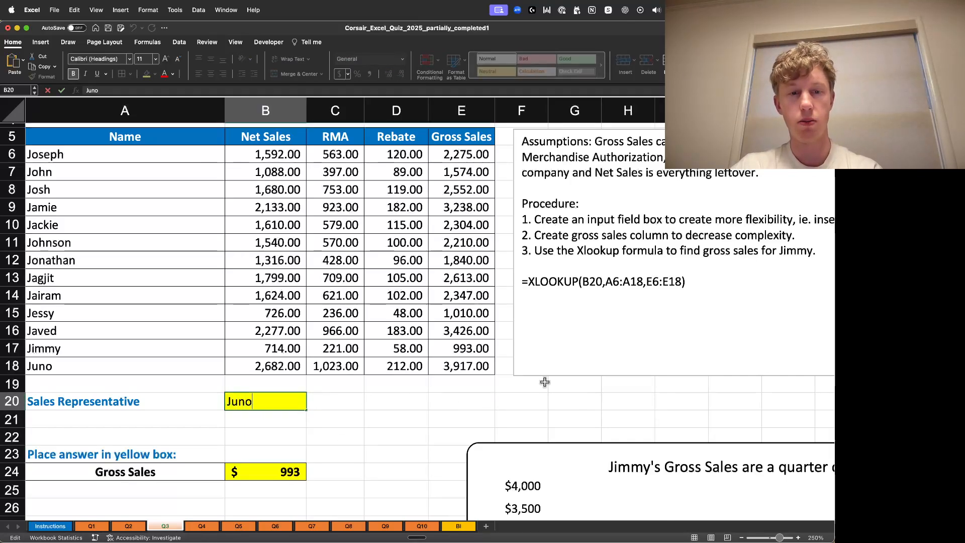
{"action": "type", "text": "no"}
{"action": "key", "text": "Return"}
- Replace the sales representative in B20 with Jonathan
{"action": "double_click", "coordinate": [248, 402]}
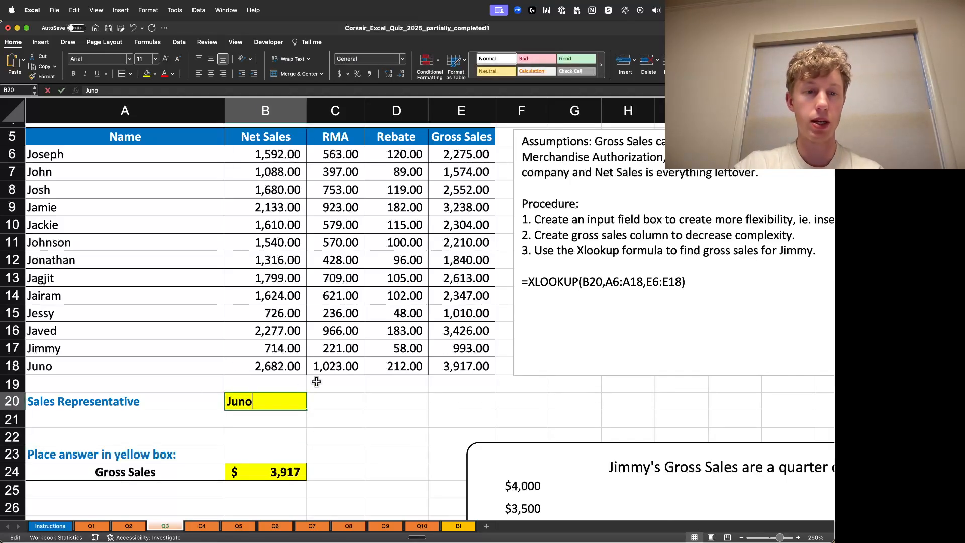
{"action": "key", "text": "super+a"}
{"action": "type", "text": "J"}
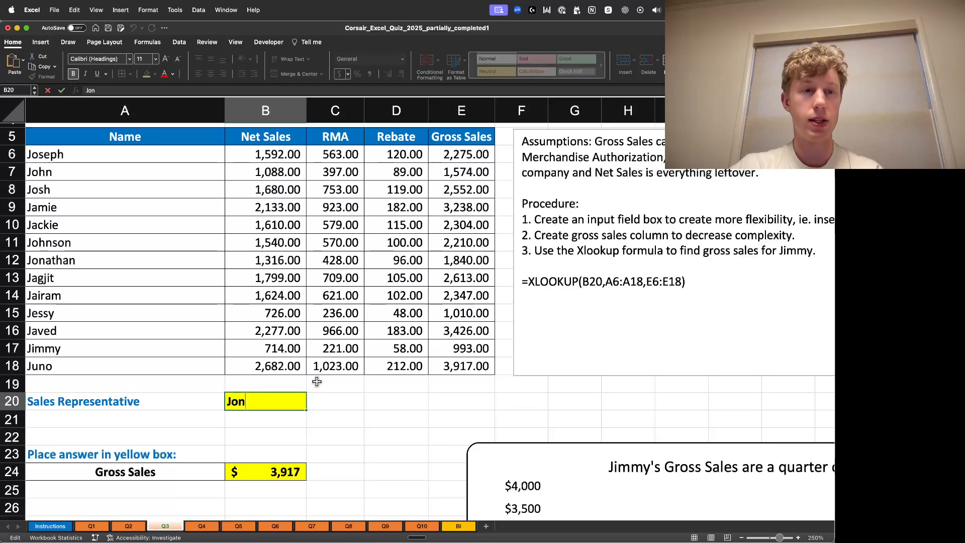
{"action": "key", "text": "Return"}
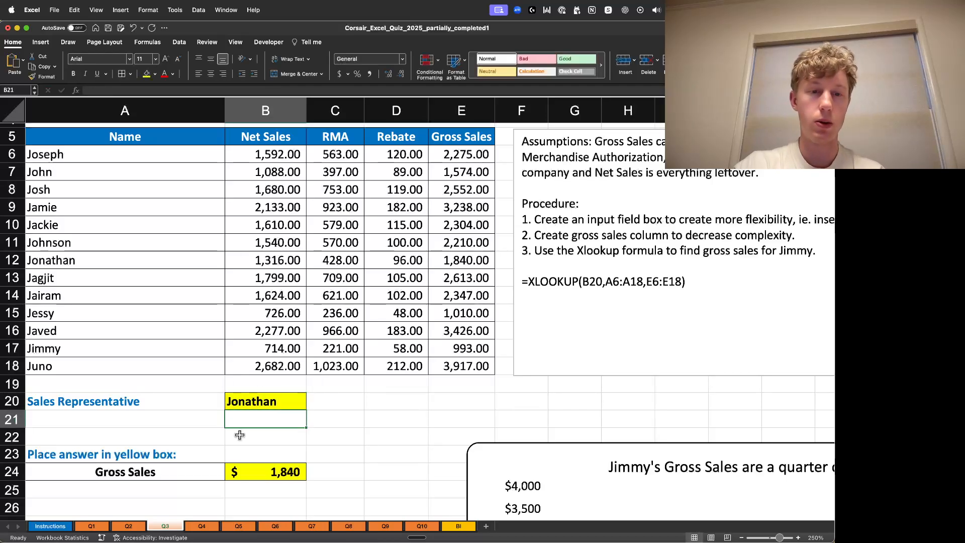
- Replace the sales representative in B20 with John
{"action": "left_click", "coordinate": [281, 398]}
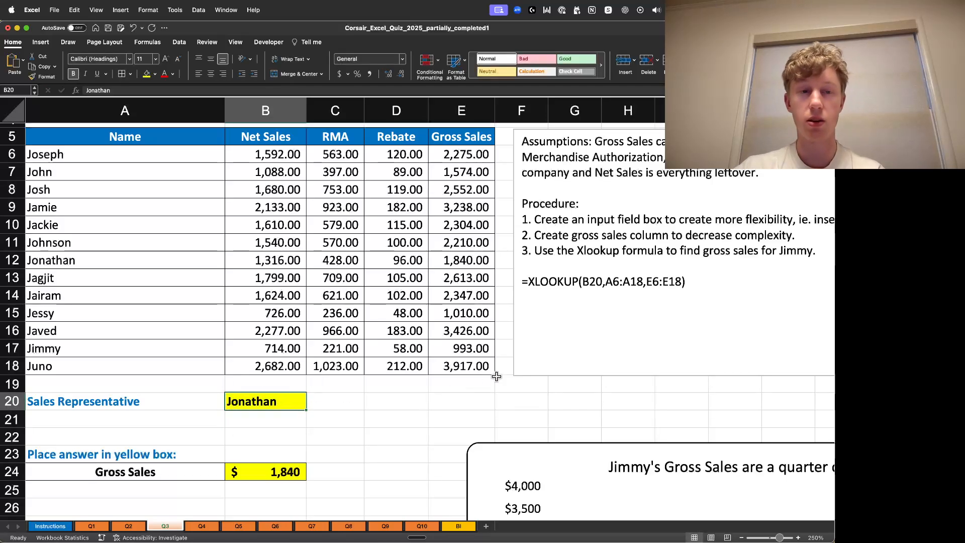
{"action": "type", "text": "Jo"}
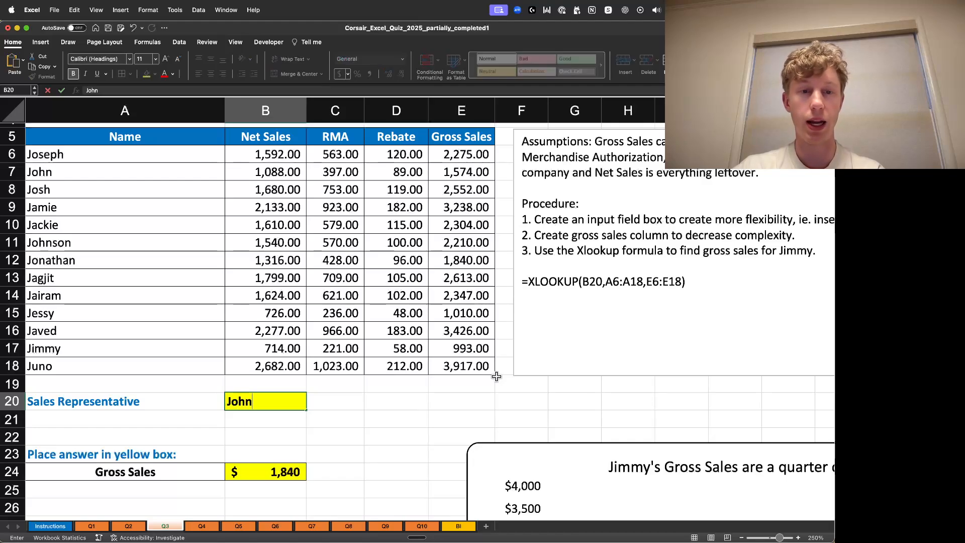
{"action": "type", "text": "hn"}
{"action": "key", "text": "Return"}
- Set the sales representative in B20 back to Jimmy
{"action": "left_click", "coordinate": [266, 404]}
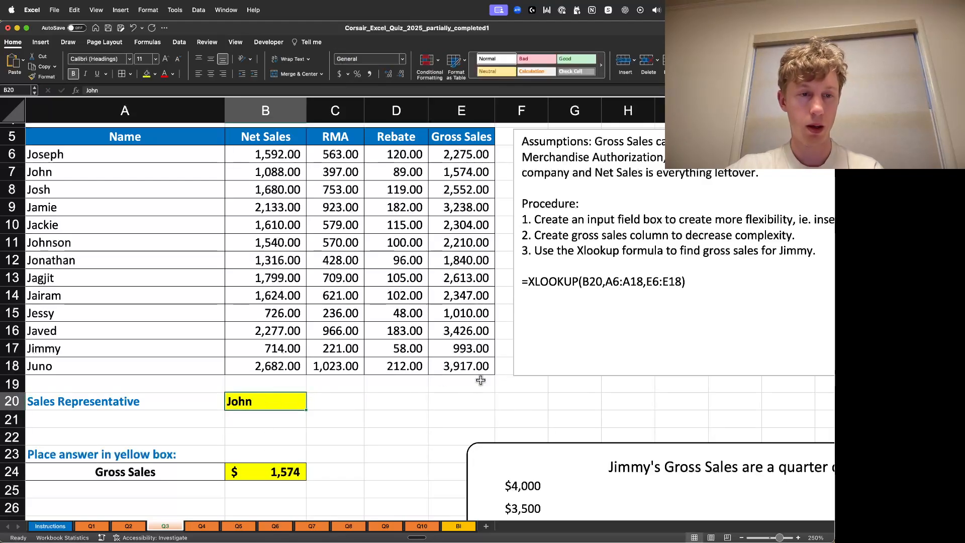
{"action": "type", "text": "Jimmy"}
{"action": "key", "text": "Return"}
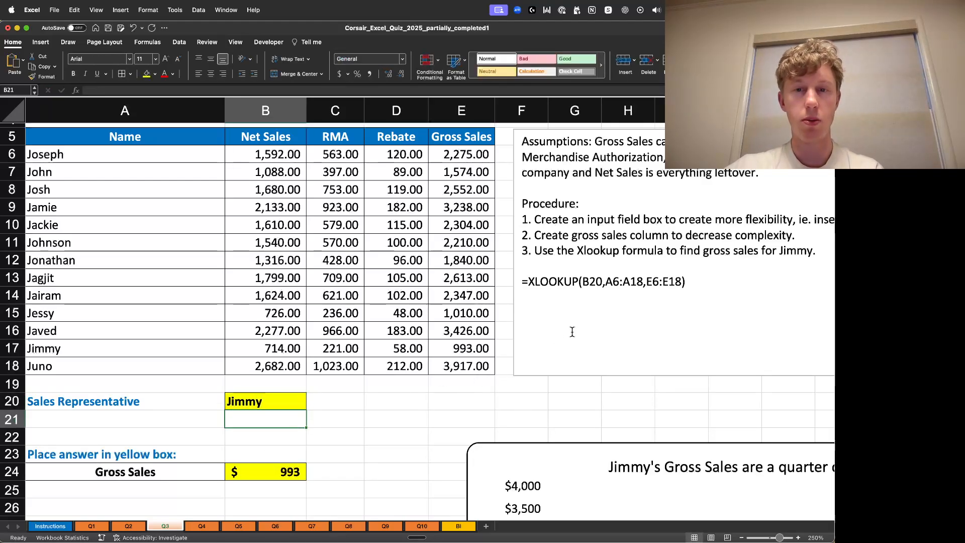
- Examine the gross sales chart placed below the Q3 answer box
{"action": "left_click", "coordinate": [617, 359]}
{"action": "scroll", "coordinate": [636, 412], "scroll_direction": "down", "scroll_amount": 3}
{"action": "left_click", "coordinate": [438, 326]}
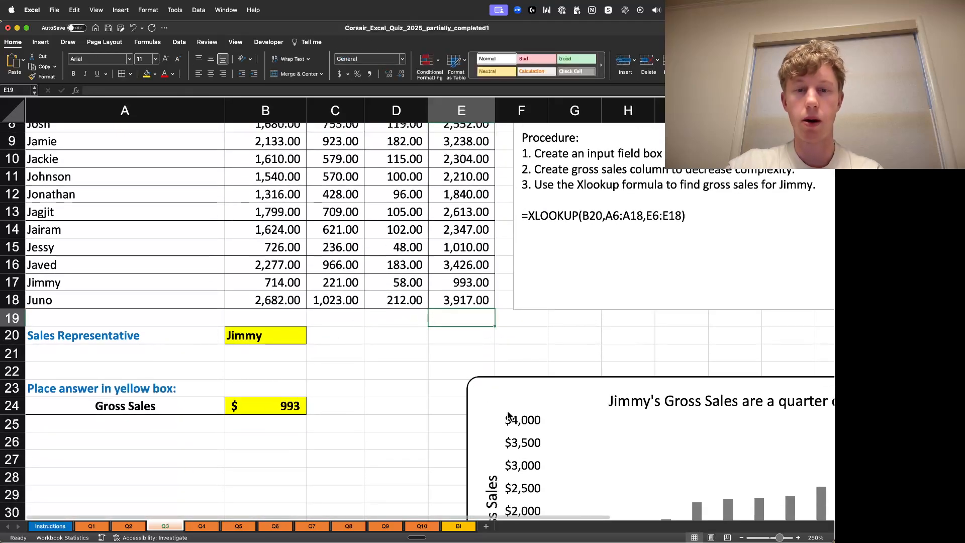
{"action": "scroll", "coordinate": [429, 414], "scroll_direction": "down", "scroll_amount": 3}
{"action": "scroll", "coordinate": [416, 453], "scroll_direction": "down", "scroll_amount": 4}
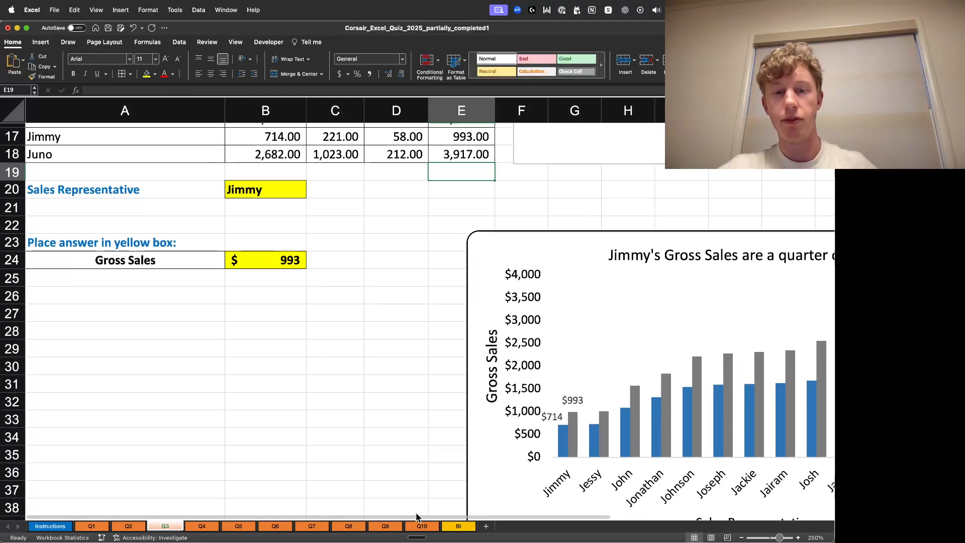
{"action": "left_click_drag", "start_coordinate": [422, 517], "coordinate": [640, 508]}
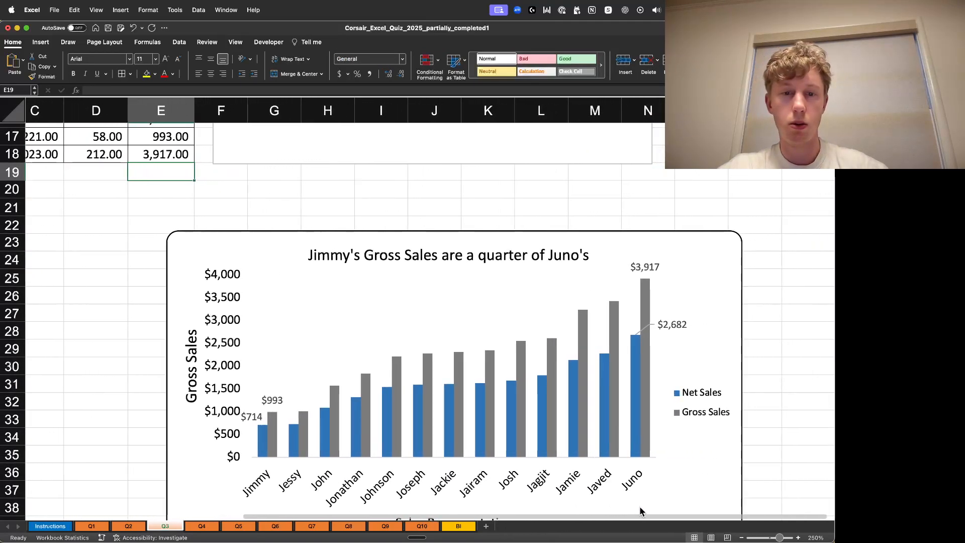
{"action": "scroll", "coordinate": [744, 362], "scroll_direction": "down", "scroll_amount": 1}
{"action": "scroll", "coordinate": [745, 362], "scroll_direction": "down", "scroll_amount": 3}
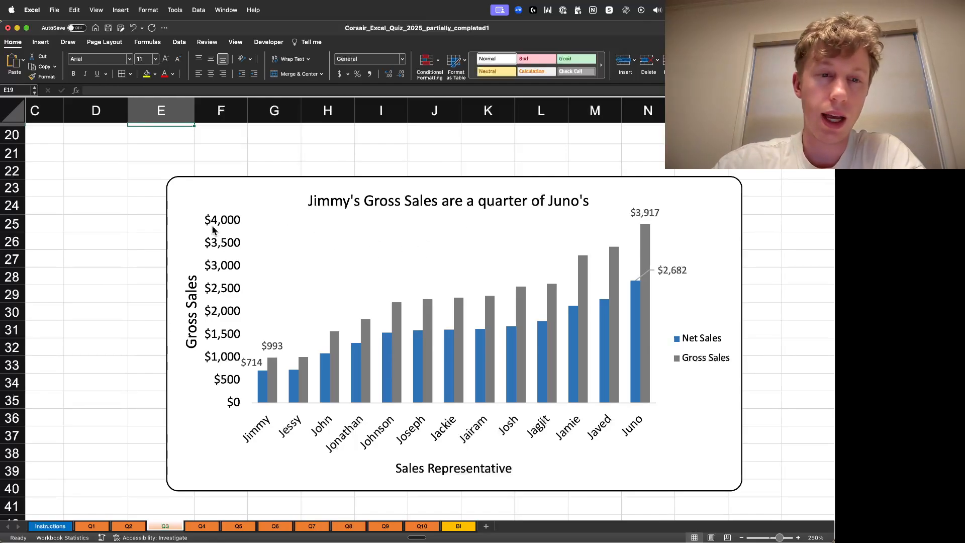
{"action": "right_click", "coordinate": [141, 230]}
{"action": "left_click", "coordinate": [147, 192]}
{"action": "left_click", "coordinate": [128, 189]}
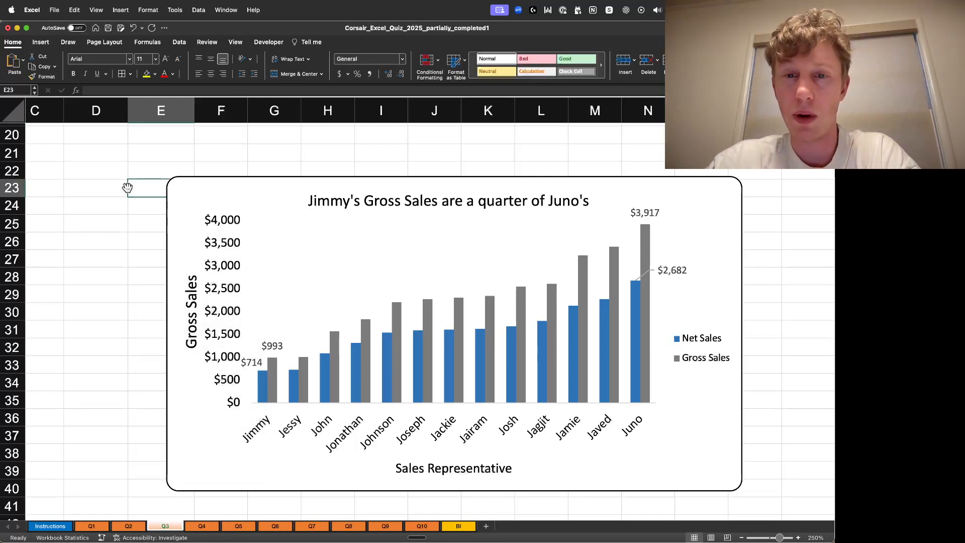
{"action": "scroll", "coordinate": [130, 189], "scroll_direction": "up", "scroll_amount": 3}
{"action": "scroll", "coordinate": [131, 198], "scroll_direction": "down", "scroll_amount": 3}
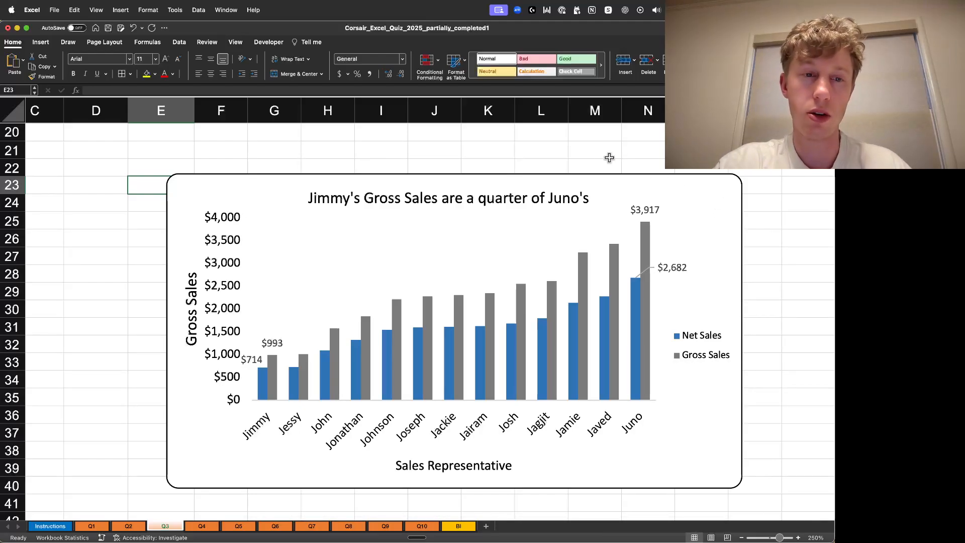
{"action": "scroll", "coordinate": [609, 157], "scroll_direction": "up", "scroll_amount": 5}
{"action": "scroll", "coordinate": [494, 333], "scroll_direction": "down", "scroll_amount": 3}
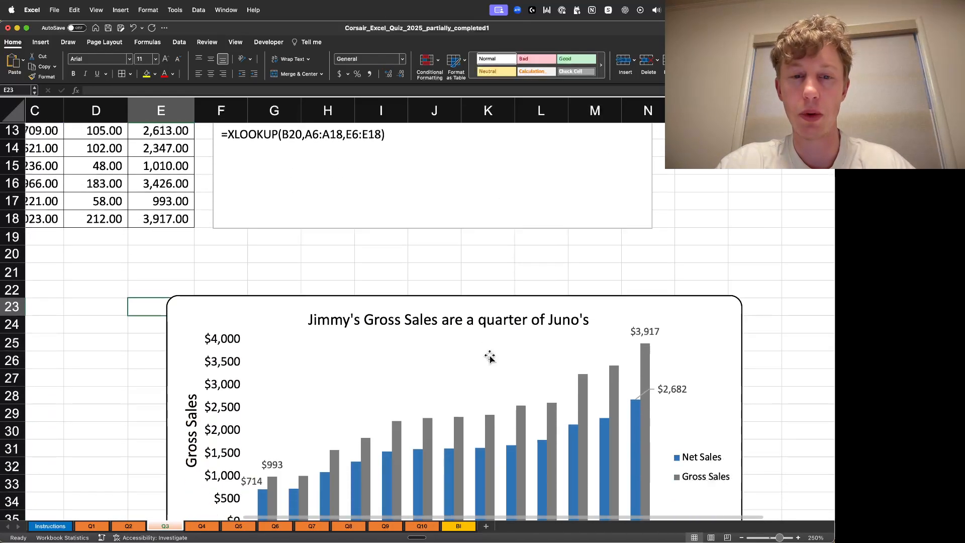
{"action": "scroll", "coordinate": [490, 356], "scroll_direction": "down", "scroll_amount": 3}
{"action": "left_click", "coordinate": [709, 188]}
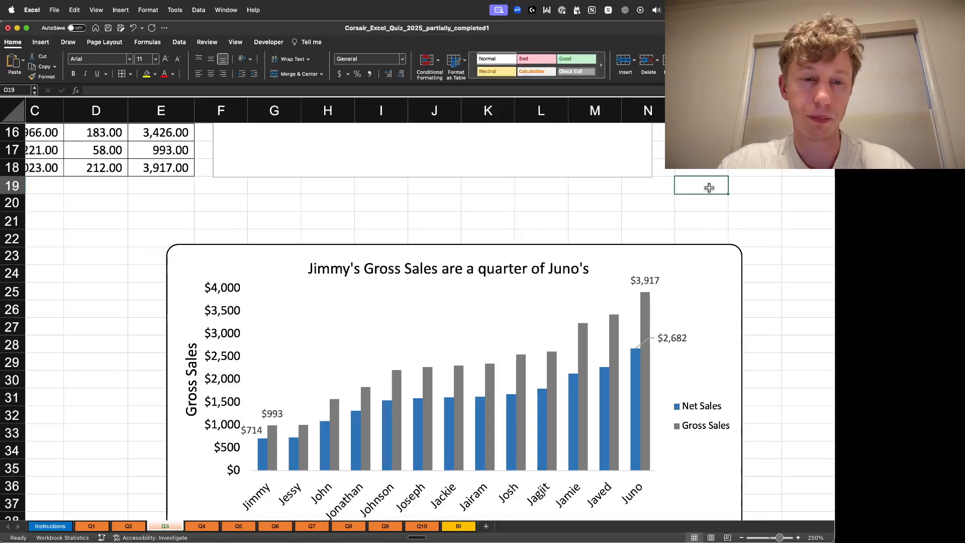
{"action": "scroll", "coordinate": [709, 188], "scroll_direction": "down", "scroll_amount": 2}
{"action": "scroll", "coordinate": [705, 231], "scroll_direction": "up", "scroll_amount": 10}
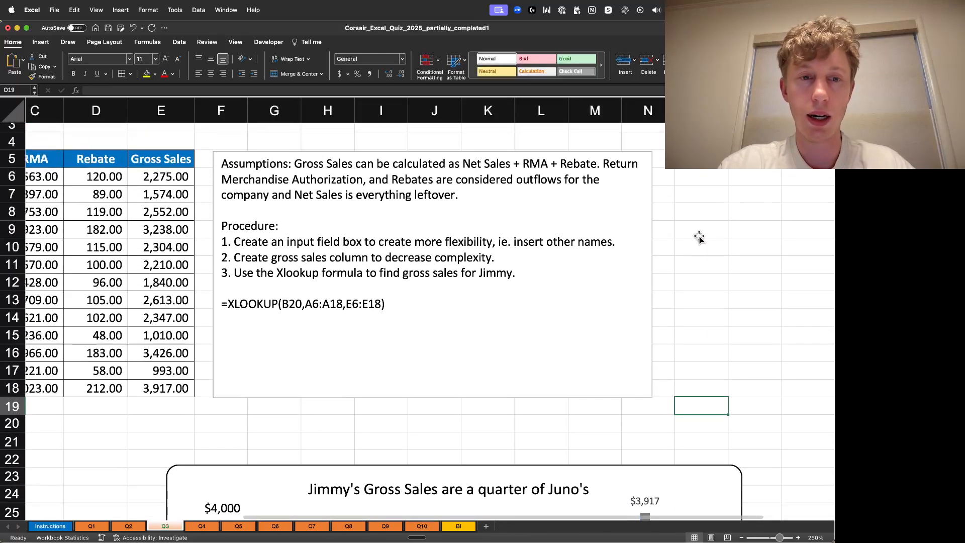
- Open the Q4 sheet with the country, year and rate data
{"action": "left_click", "coordinate": [195, 526]}
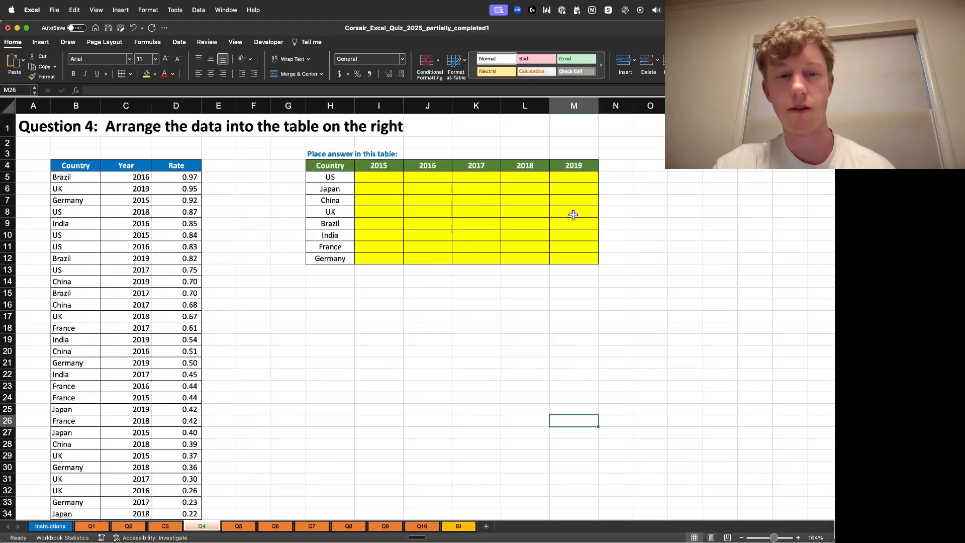
{"action": "left_click", "coordinate": [799, 538]}
{"action": "left_click", "coordinate": [799, 537]}
{"action": "left_click", "coordinate": [799, 538]}
{"action": "left_click", "coordinate": [799, 538]}
{"action": "left_click", "coordinate": [798, 538]}
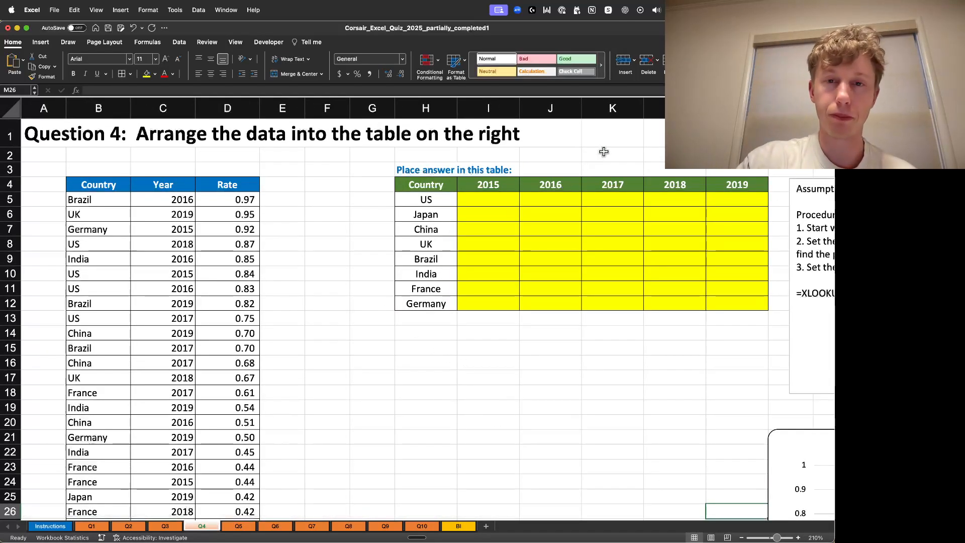
{"action": "mouse_move", "coordinate": [738, 541]}
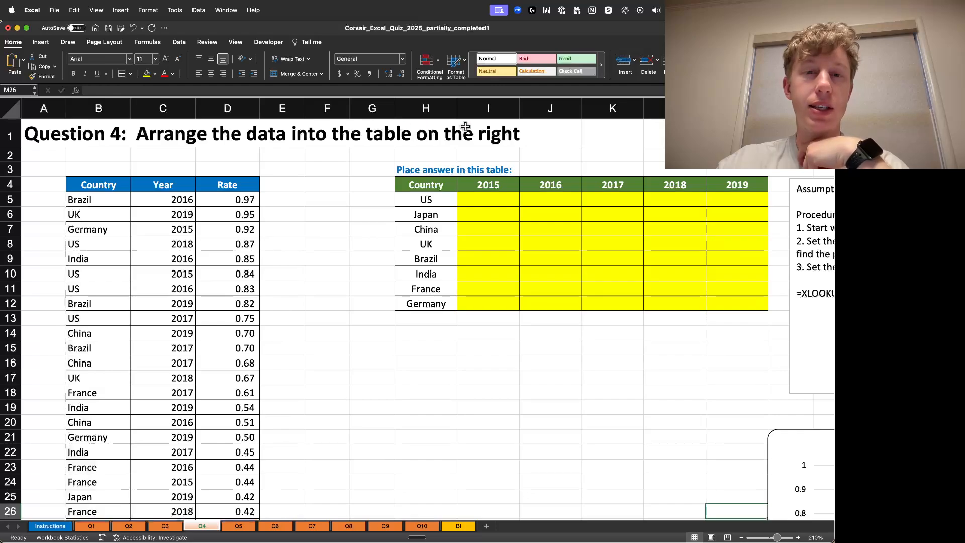
- Inspect the Country, Year and Rate entries of the source data table cell by cell
{"action": "left_click", "coordinate": [95, 205]}
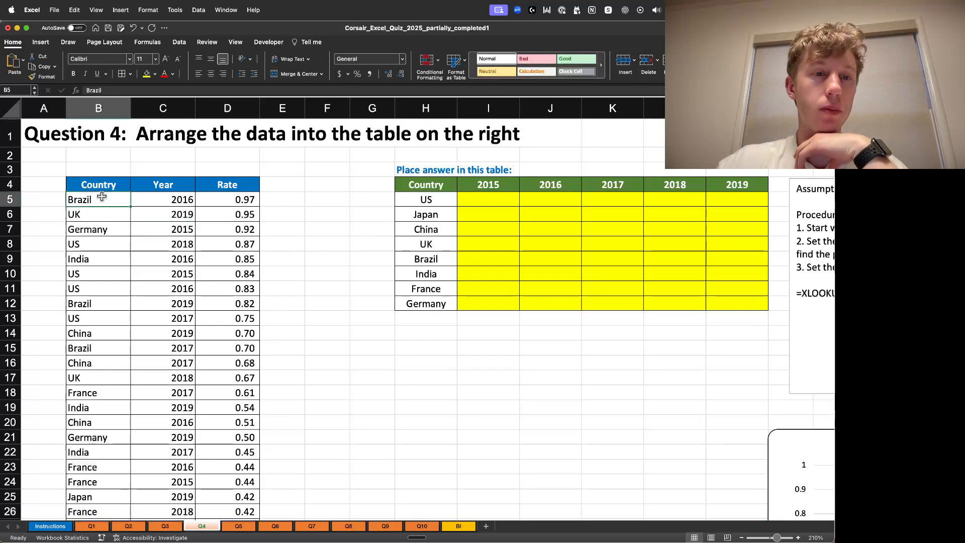
{"action": "left_click", "coordinate": [102, 185]}
{"action": "key", "text": "Left"}
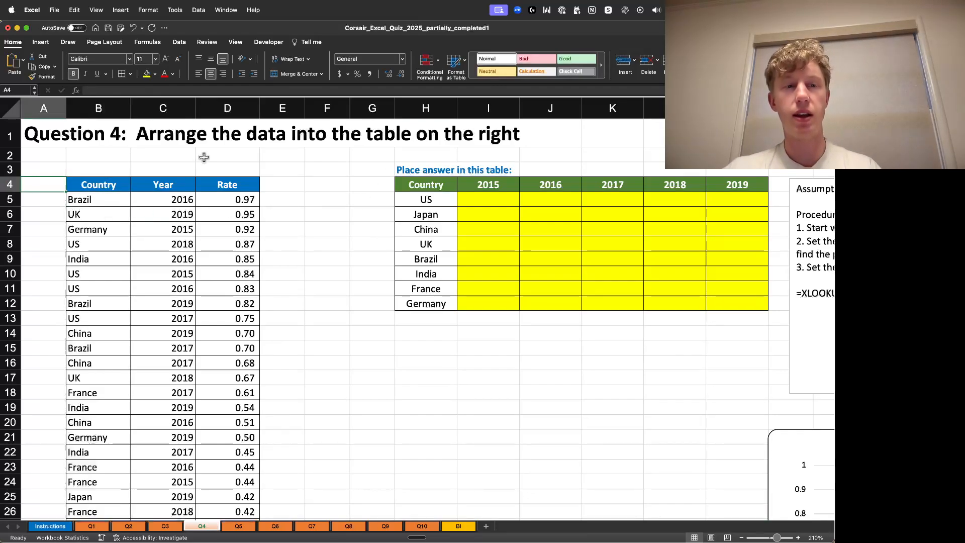
{"action": "key", "text": "Right"}
{"action": "key", "text": "Right"}
{"action": "key", "text": "Right"}
{"action": "key", "text": "Left"}
{"action": "key", "text": "Left"}
{"action": "key", "text": "Down"}
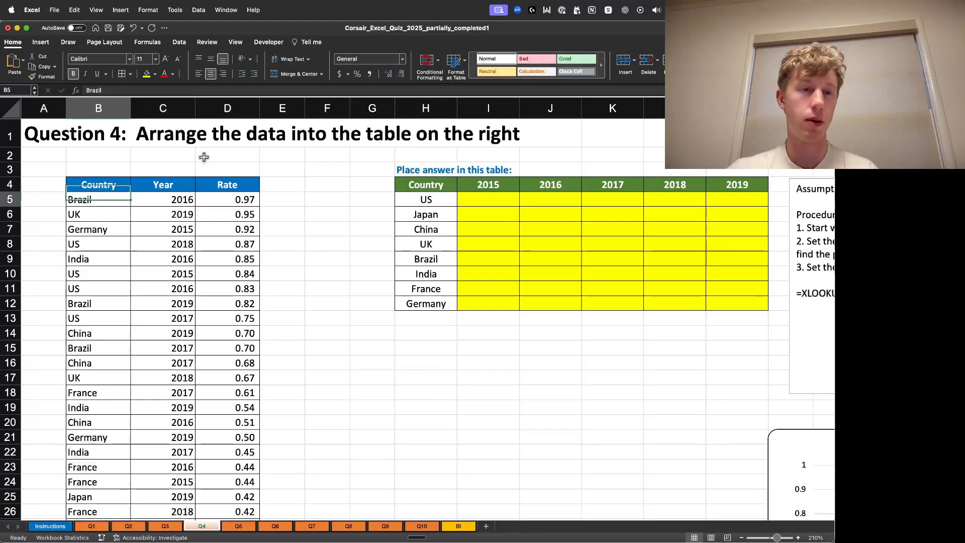
{"action": "key", "text": "Down"}
{"action": "key", "text": "Up"}
{"action": "key", "text": "Down"}
{"action": "key", "text": "Down"}
{"action": "key", "text": "Down"}
{"action": "key", "text": "Down"}
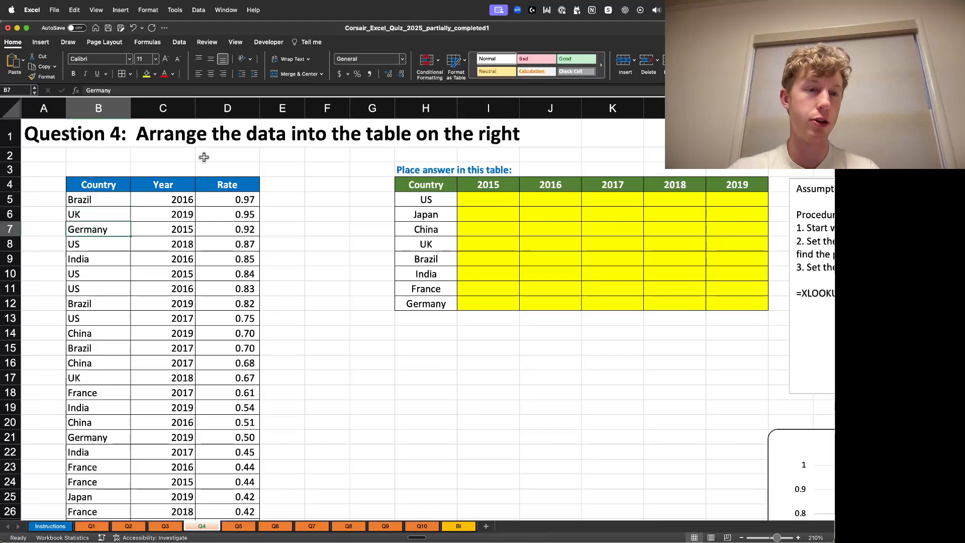
{"action": "key", "text": "Down"}
{"action": "key", "text": "Down"}
{"action": "key", "text": "Down"}
{"action": "key", "text": "Right"}
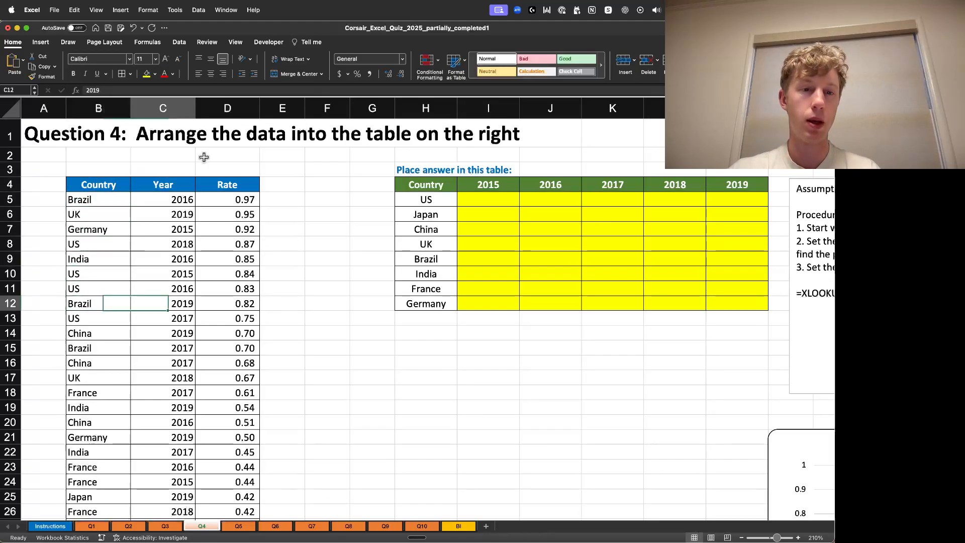
{"action": "key", "text": "Up"}
{"action": "key", "text": "Up"}
{"action": "key", "text": "Up"}
{"action": "key", "text": "Up"}
{"action": "key", "text": "Up"}
{"action": "key", "text": "Up"}
{"action": "key", "text": "Up"}
{"action": "key", "text": "Right"}
{"action": "key", "text": "Right"}
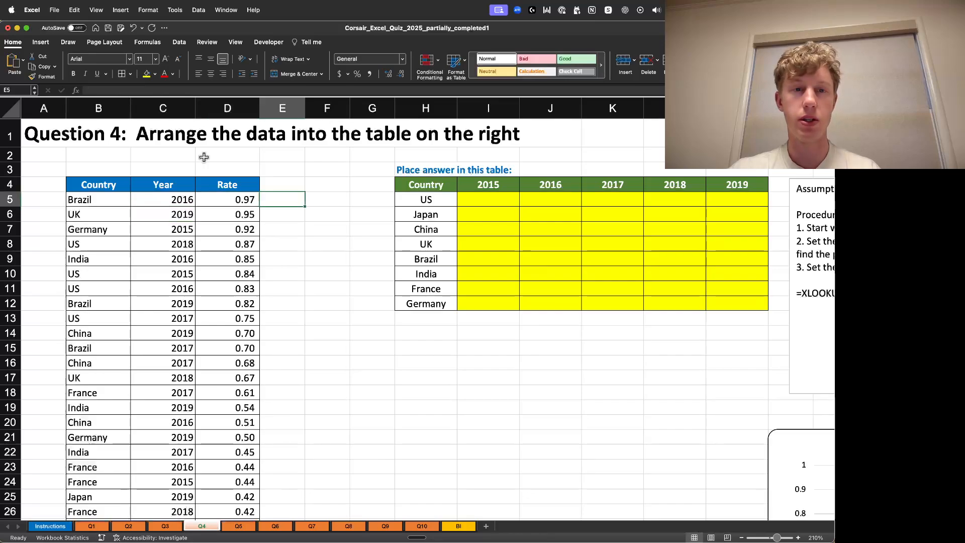
{"action": "key", "text": "Left"}
{"action": "key", "text": "Down"}
{"action": "key", "text": "Down"}
{"action": "key", "text": "Down"}
{"action": "key", "text": "Down"}
{"action": "key", "text": "Down"}
{"action": "key", "text": "Down"}
{"action": "key", "text": "Down"}
{"action": "key", "text": "Down"}
{"action": "key", "text": "Down"}
{"action": "key", "text": "Down"}
{"action": "key", "text": "Down"}
{"action": "key", "text": "Down"}
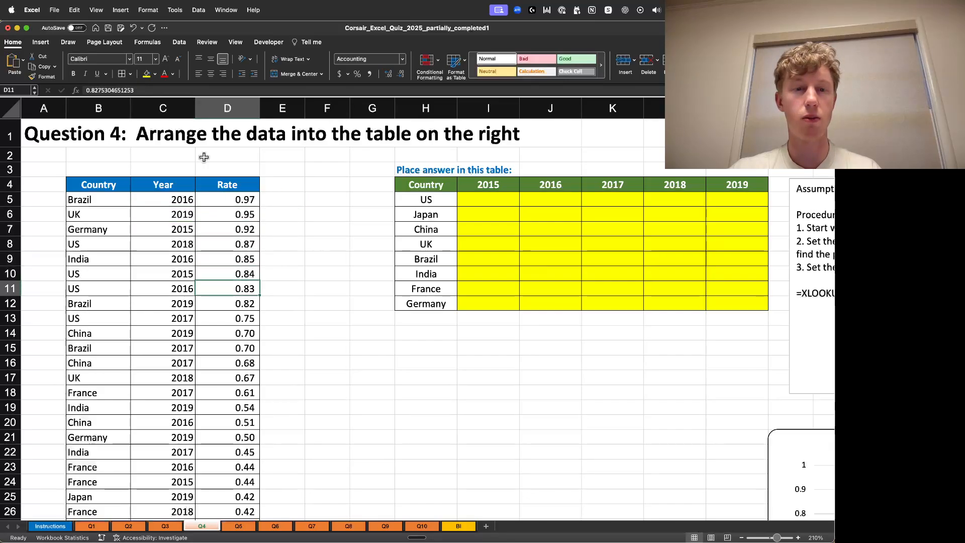
- Review the lower rows of the source data, selecting individual country and year entries
{"action": "scroll", "coordinate": [204, 157], "scroll_direction": "down", "scroll_amount": 15}
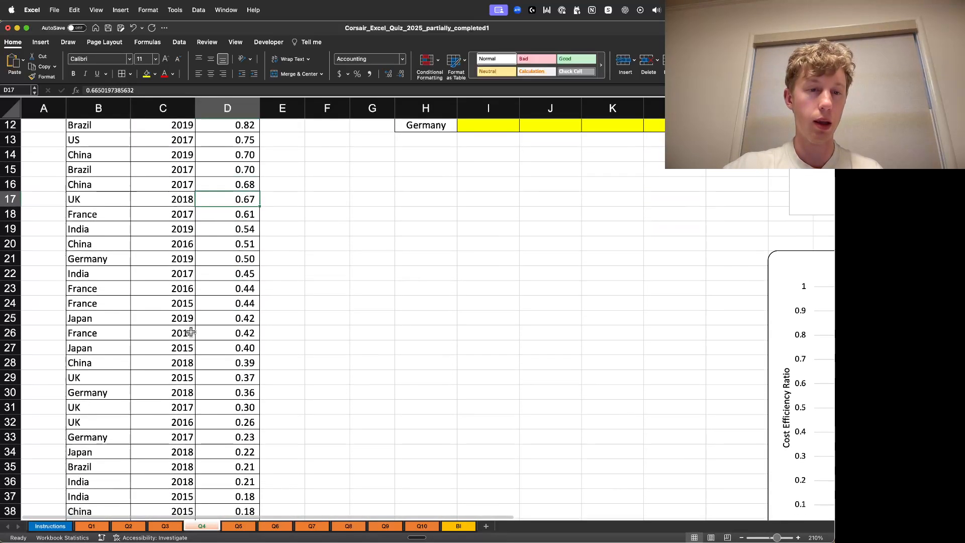
{"action": "left_click", "coordinate": [113, 370]}
{"action": "scroll", "coordinate": [269, 372], "scroll_direction": "up", "scroll_amount": 6}
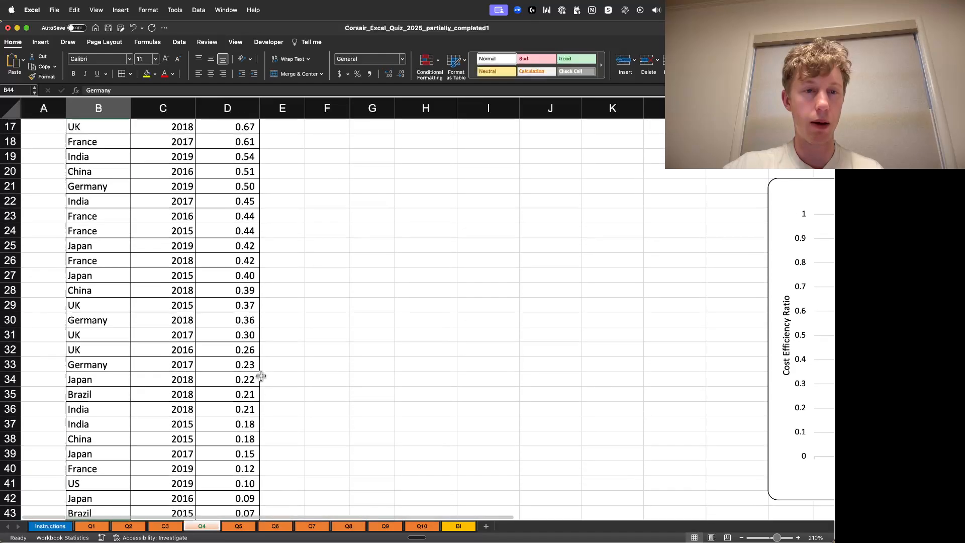
{"action": "double_click", "coordinate": [90, 322]}
{"action": "left_click", "coordinate": [108, 291]}
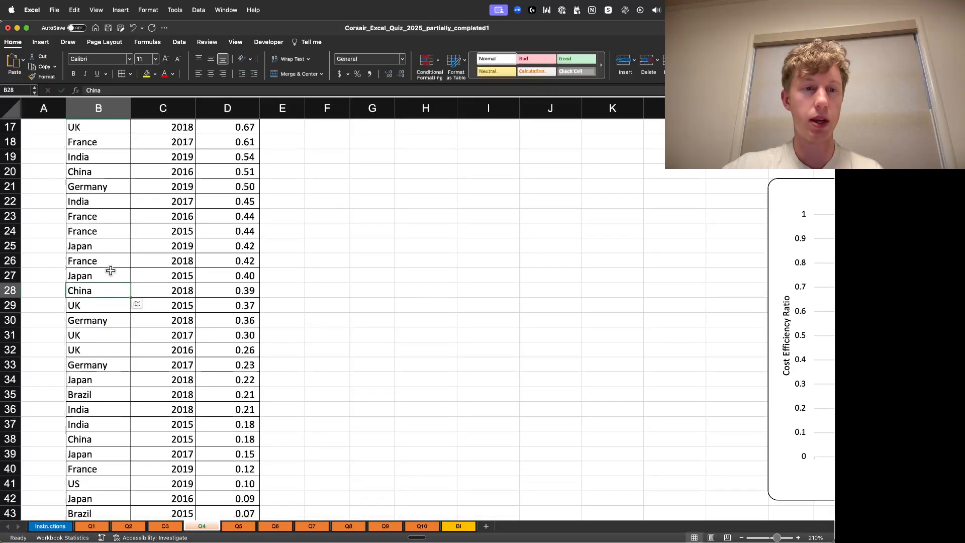
{"action": "double_click", "coordinate": [113, 261]}
{"action": "left_click", "coordinate": [355, 260]}
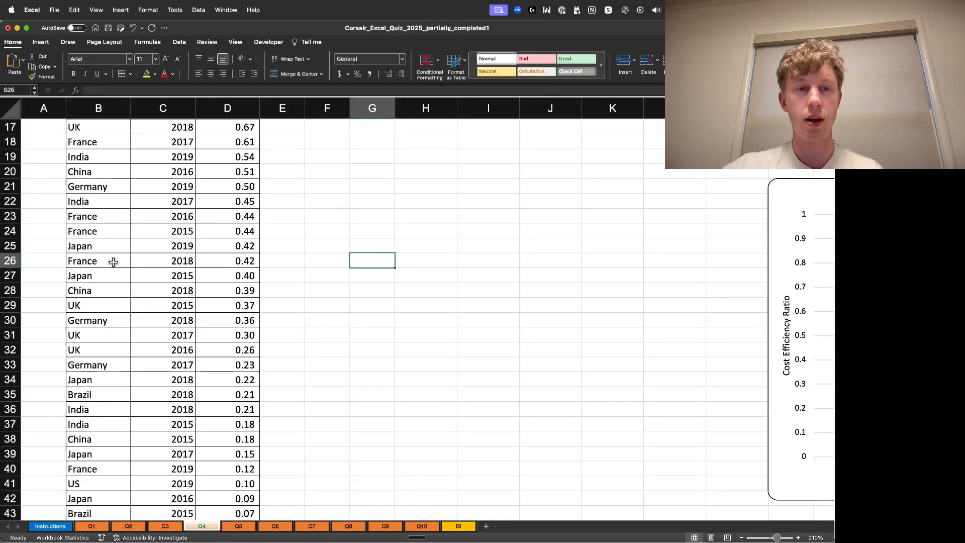
{"action": "left_click_drag", "start_coordinate": [106, 260], "coordinate": [173, 261]}
{"action": "left_click", "coordinate": [324, 275]}
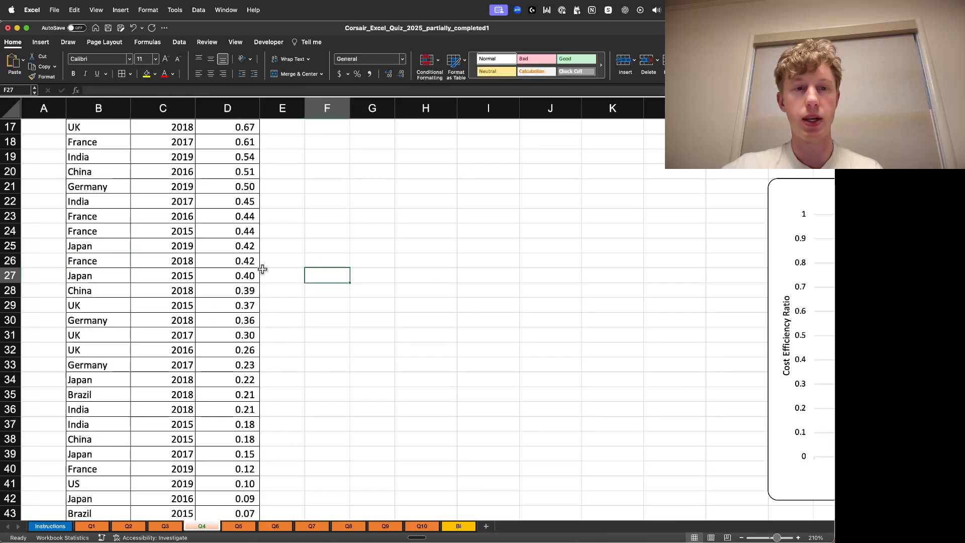
{"action": "scroll", "coordinate": [236, 302], "scroll_direction": "up", "scroll_amount": 5}
{"action": "scroll", "coordinate": [236, 302], "scroll_direction": "up", "scroll_amount": 5}
{"action": "left_click_drag", "start_coordinate": [126, 308], "coordinate": [236, 308]}
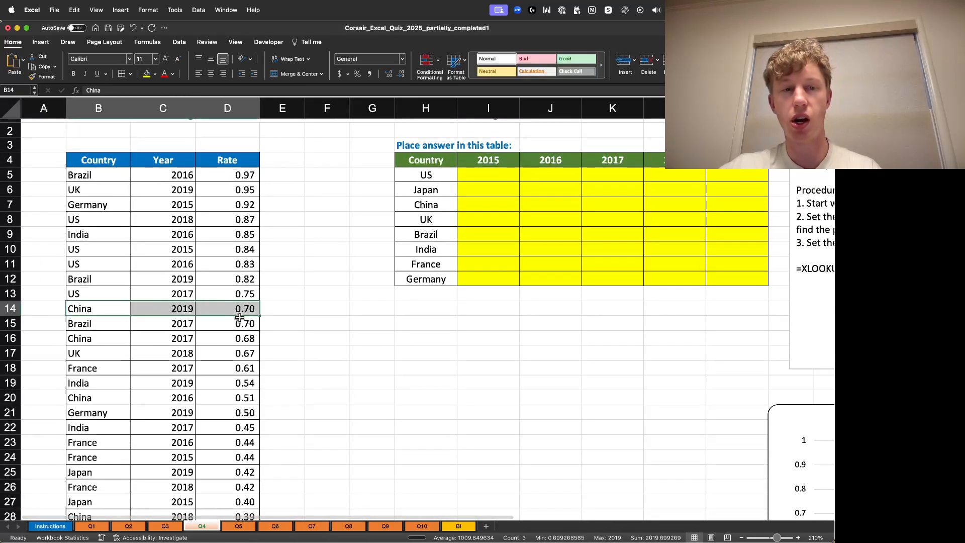
{"action": "left_click", "coordinate": [426, 337]}
{"action": "left_click_drag", "start_coordinate": [107, 312], "coordinate": [171, 308]}
{"action": "left_click_drag", "start_coordinate": [114, 295], "coordinate": [171, 295]}
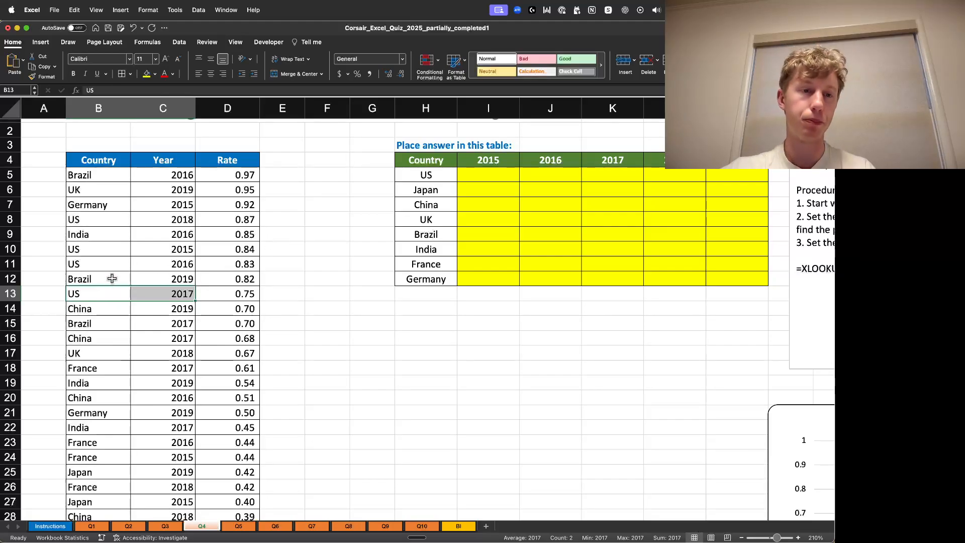
{"action": "double_click", "coordinate": [176, 264]}
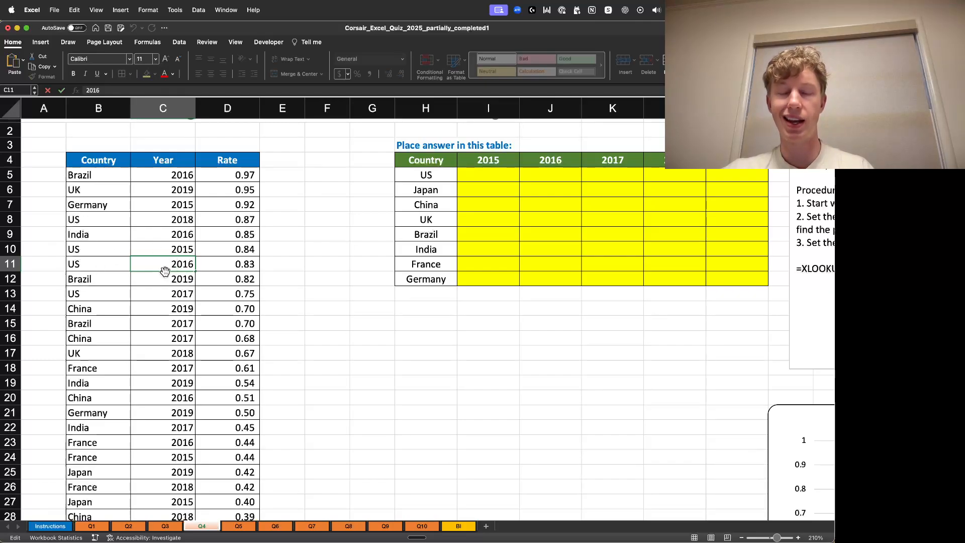
{"action": "left_click", "coordinate": [328, 264]}
{"action": "scroll", "coordinate": [388, 320], "scroll_direction": "up", "scroll_amount": 1}
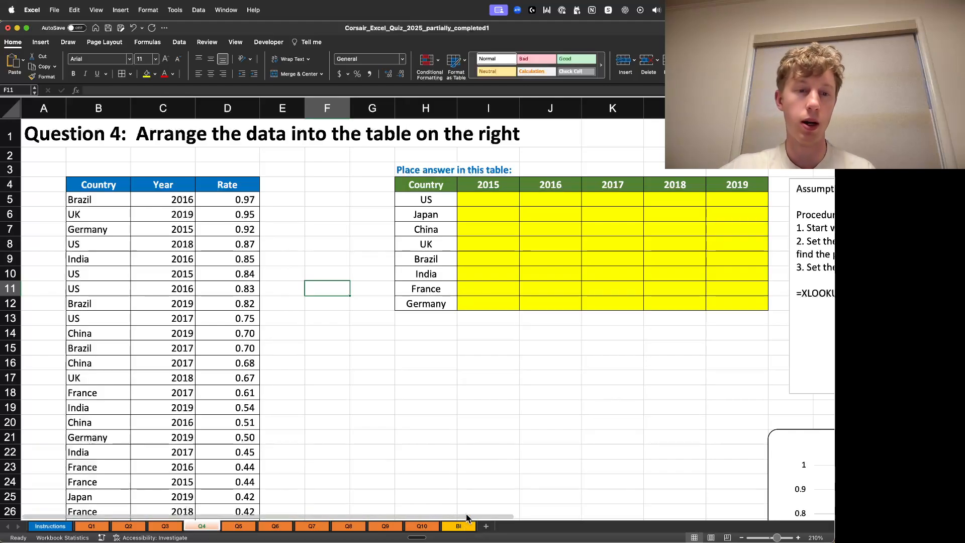
{"action": "mouse_move", "coordinate": [466, 515]}
{"action": "left_mouse_down"}
{"action": "mouse_move", "coordinate": [520, 508]}
{"action": "mouse_move", "coordinate": [470, 506]}
{"action": "left_mouse_up"}
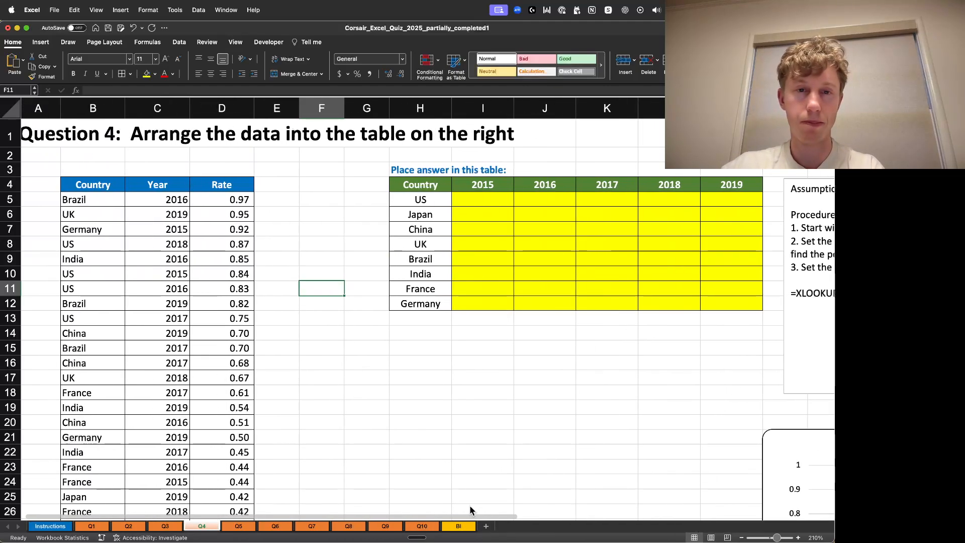
- In the first answer cell for US and 2015, start an XLOOKUP formula with 1 as the lookup value
{"action": "left_click", "coordinate": [489, 202]}
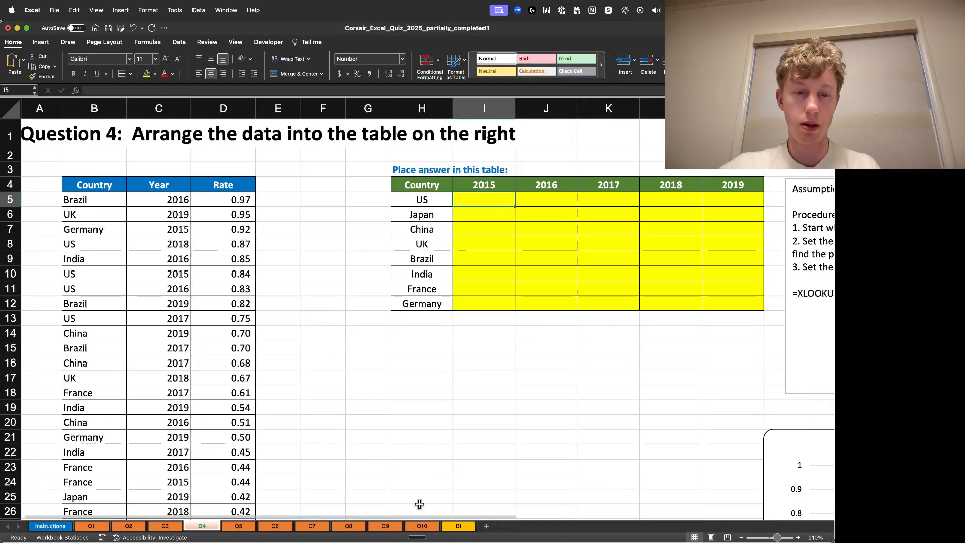
{"action": "left_click_drag", "start_coordinate": [420, 514], "coordinate": [408, 492]}
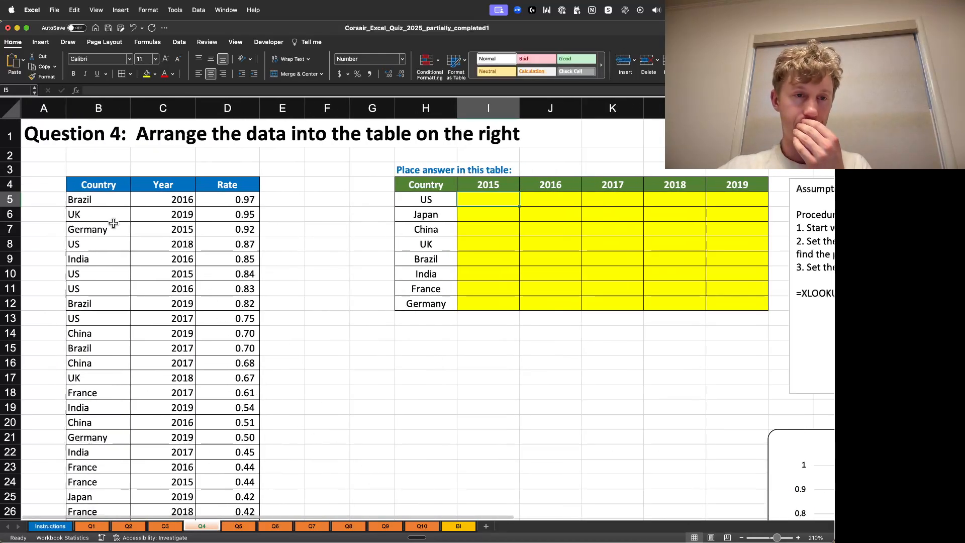
{"action": "left_click_drag", "start_coordinate": [428, 518], "coordinate": [497, 445]}
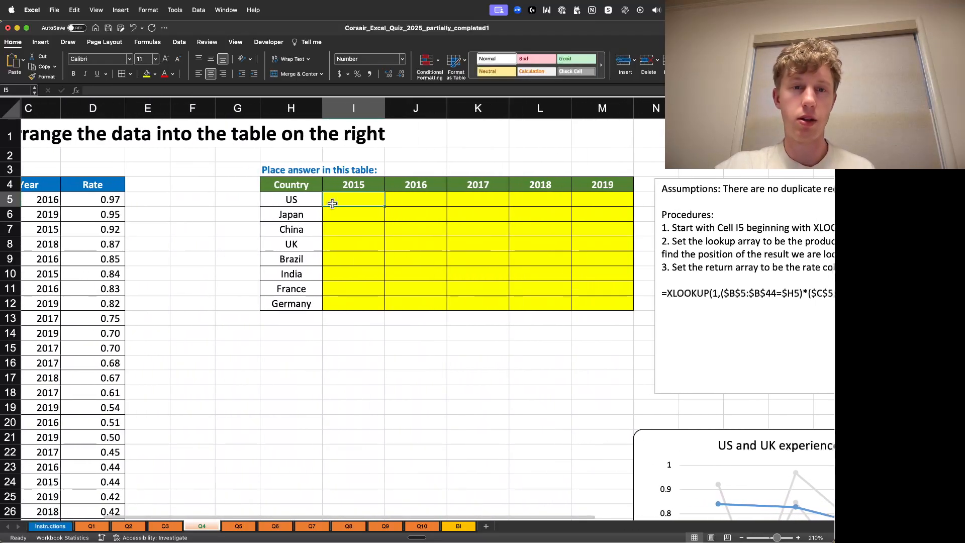
{"action": "type", "text": "=X"}
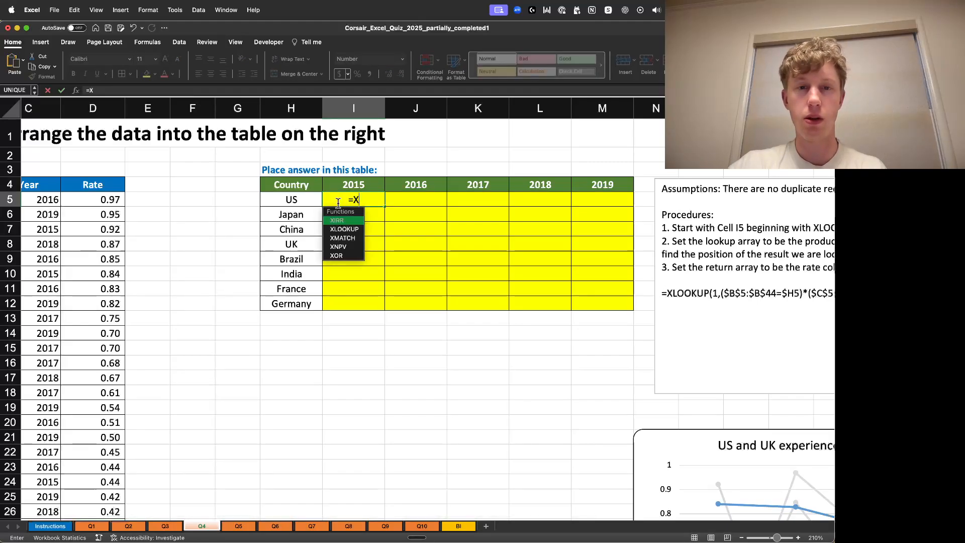
{"action": "type", "text": "LOOKUP"}
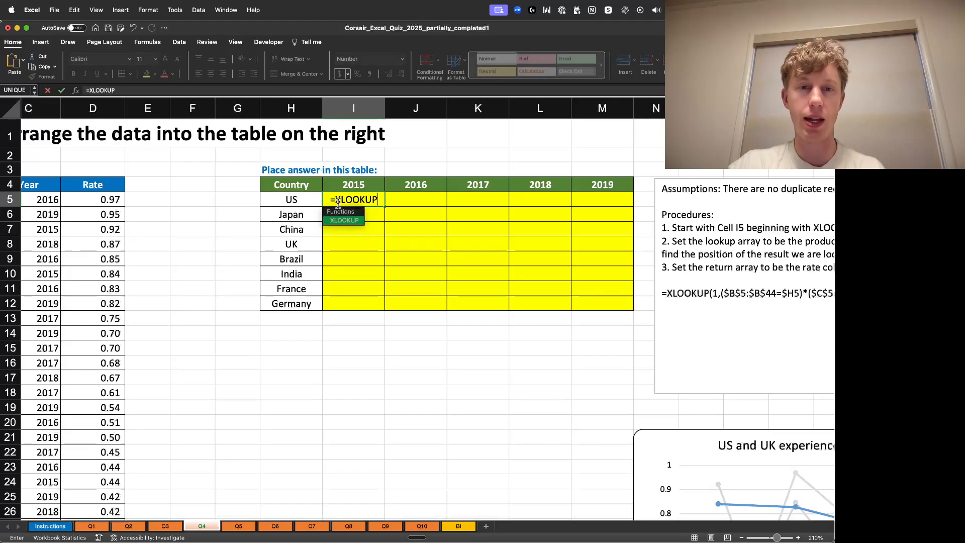
{"action": "type", "text": "("}
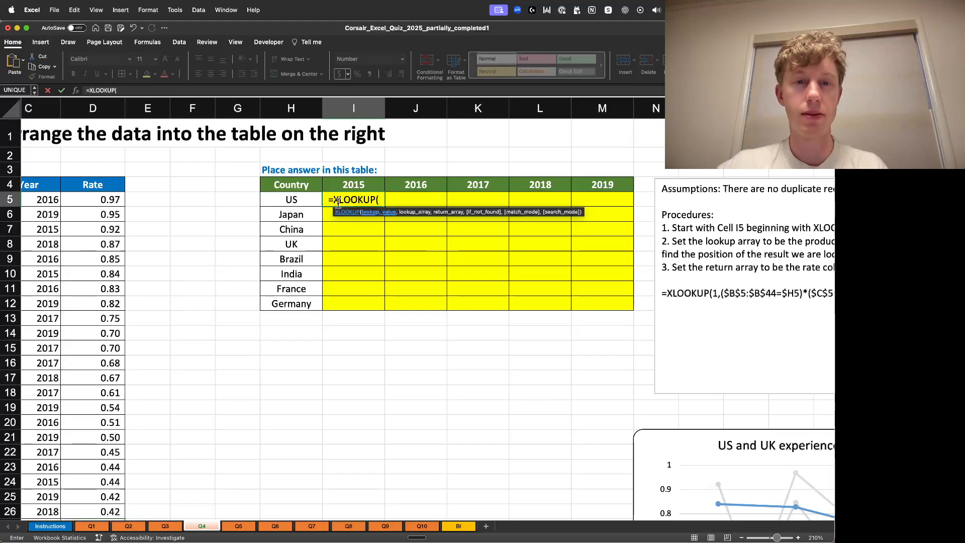
{"action": "type", "text": "1"}
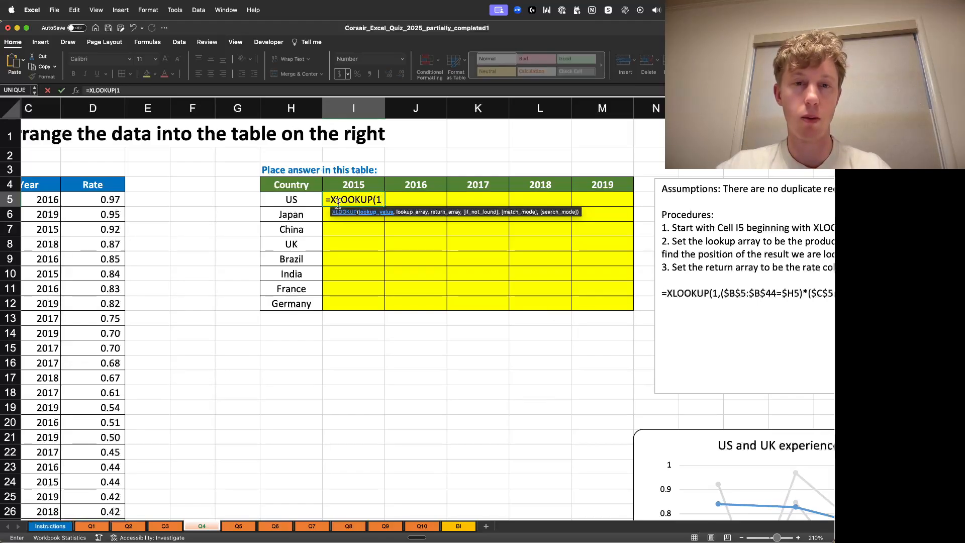
{"action": "type", "text": ","}
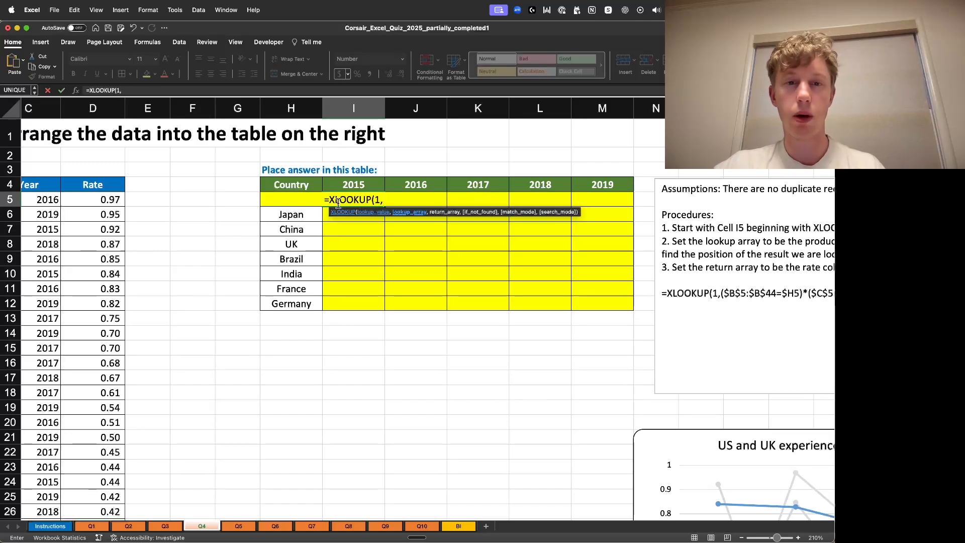
{"action": "type", "text": "MAT"}
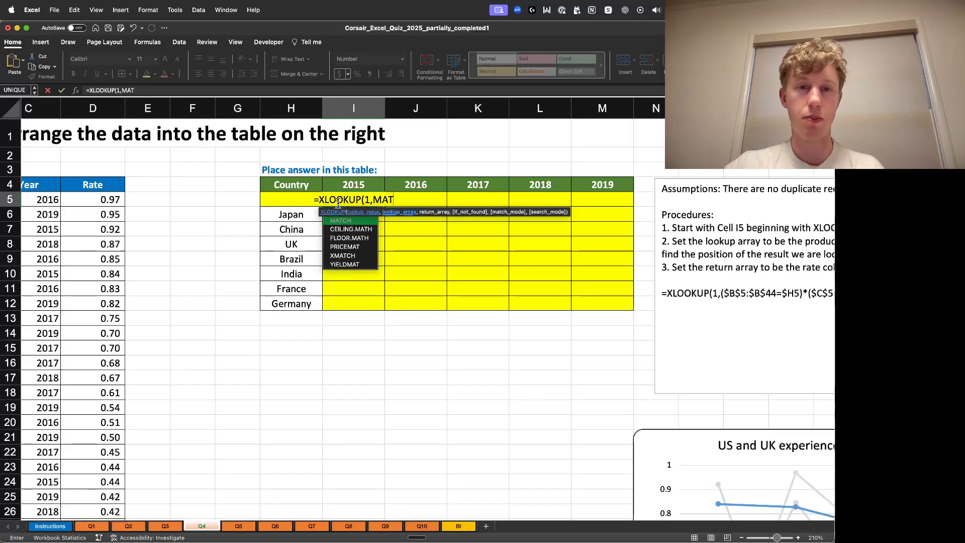
{"action": "type", "text": "C"}
{"action": "key", "text": "BackSpace"}
{"action": "key", "text": "BackSpace"}
{"action": "key", "text": "BackSpace"}
{"action": "key", "text": "BackSpace"}
{"action": "key", "text": "BackSpace"}
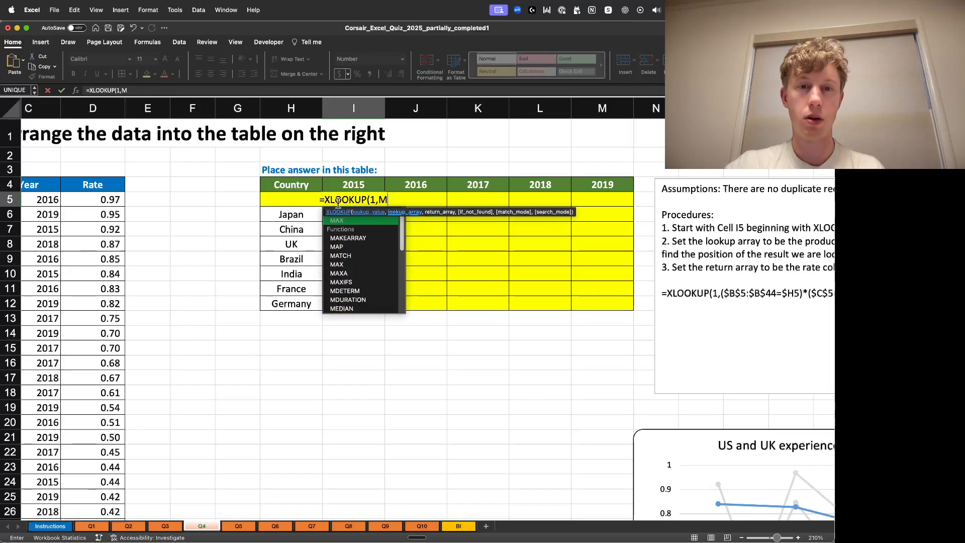
- Add the year condition comparing the 2015 header I4 with the Year column C5:C44 as the lookup array's first factor
{"action": "type", "text": ",("}
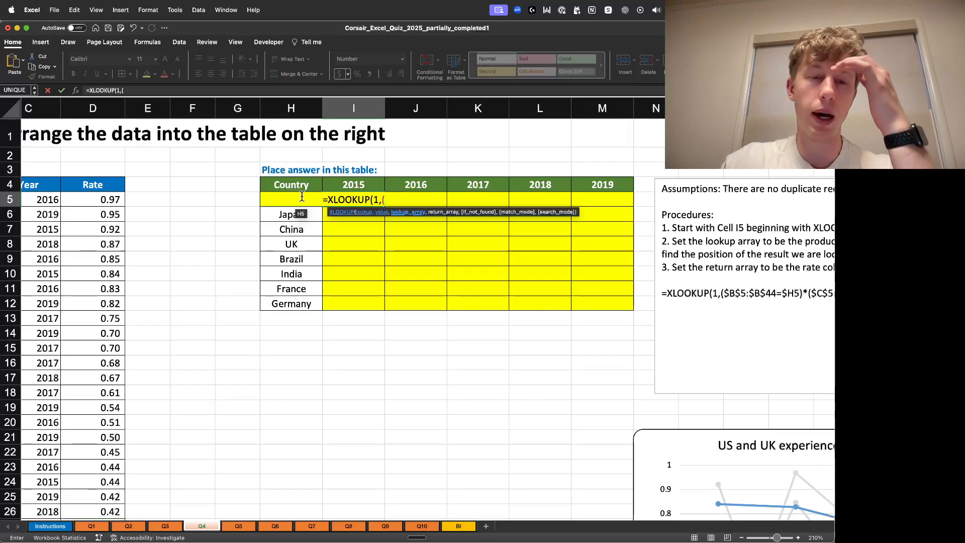
{"action": "left_click", "coordinate": [353, 184]}
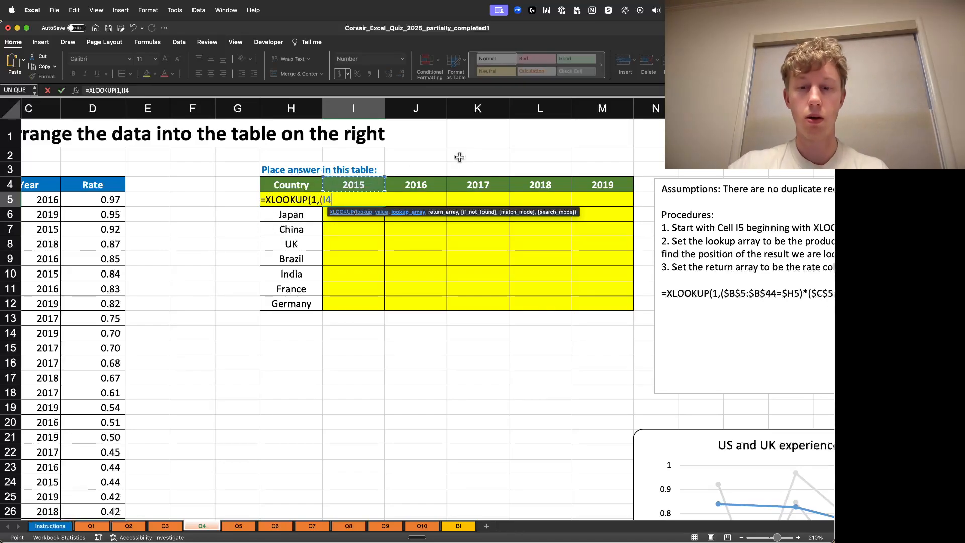
{"action": "type", "text": "="}
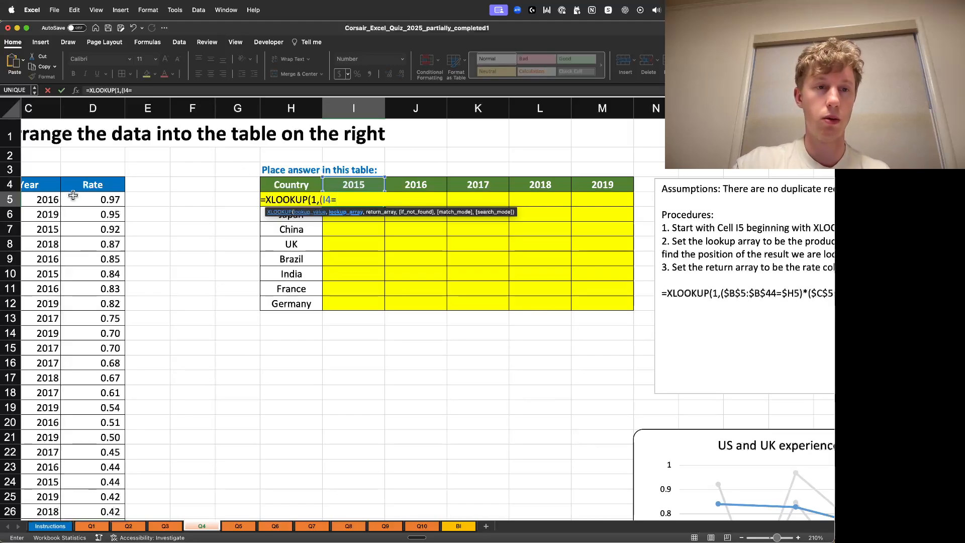
{"action": "left_click", "coordinate": [34, 202]}
{"action": "key", "text": "super+shift+Down"}
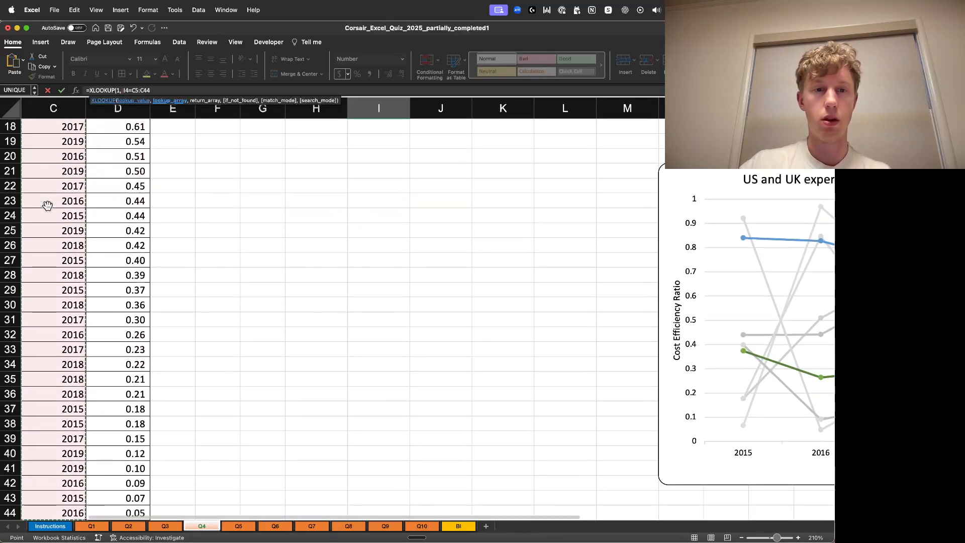
{"action": "scroll", "coordinate": [312, 246], "scroll_direction": "up", "scroll_amount": 6}
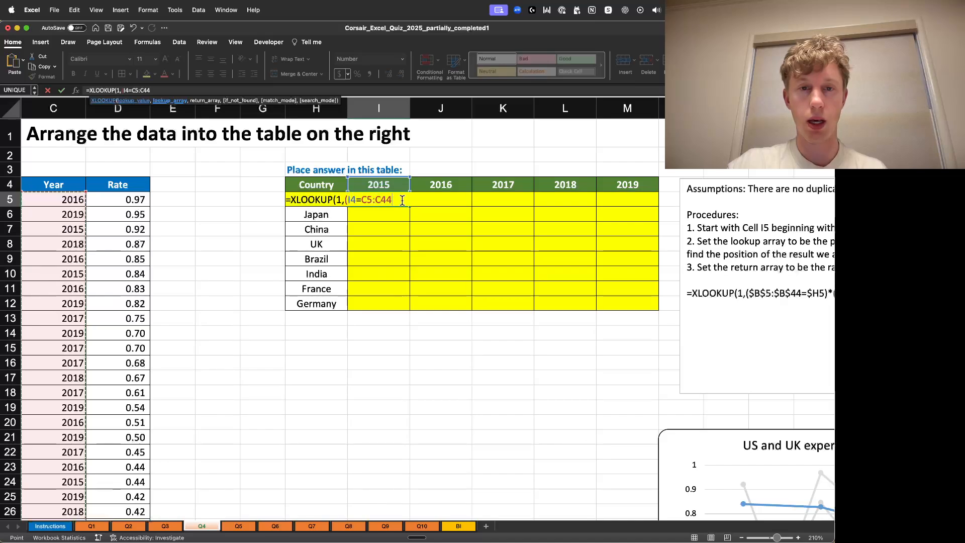
{"action": "left_click", "coordinate": [402, 199]}
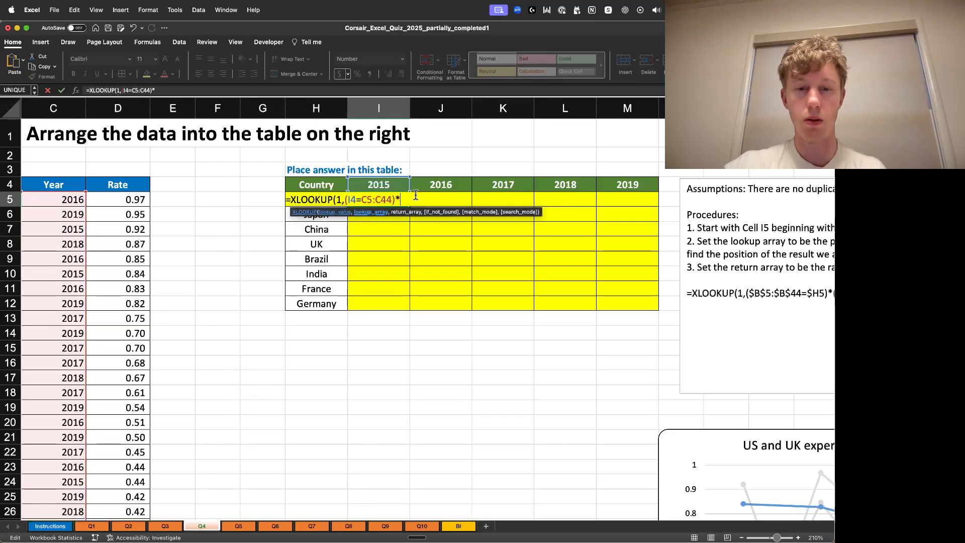
- Multiply it by a second condition comparing the country H5 with the Country column B5:B44
{"action": "type", "text": "("}
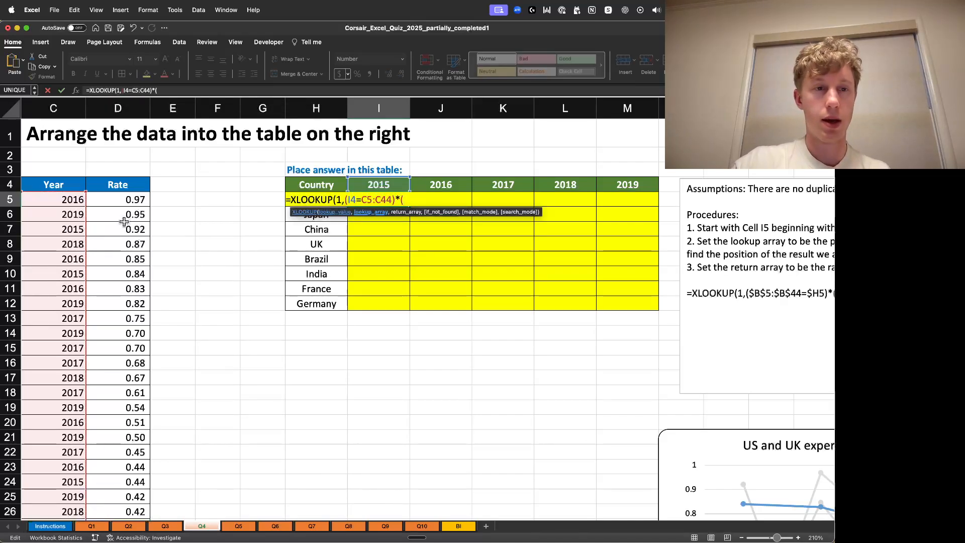
{"action": "scroll", "coordinate": [212, 258], "scroll_direction": "left", "scroll_amount": 2}
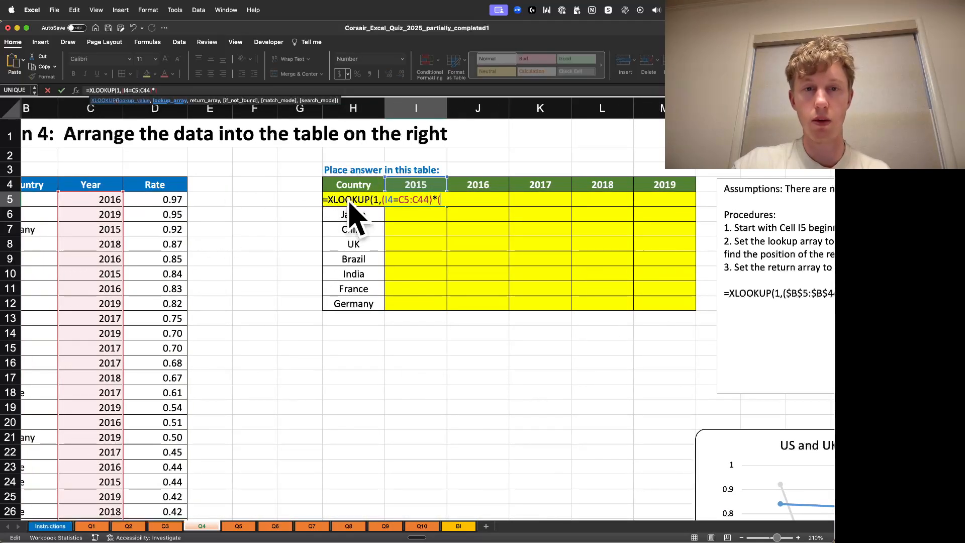
{"action": "left_click", "coordinate": [445, 199]}
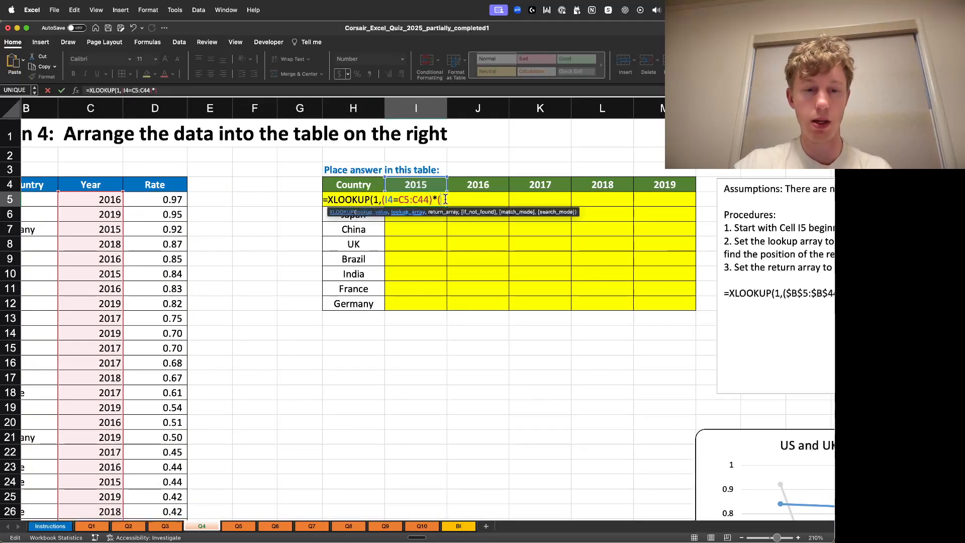
{"action": "type", "text": "H5"}
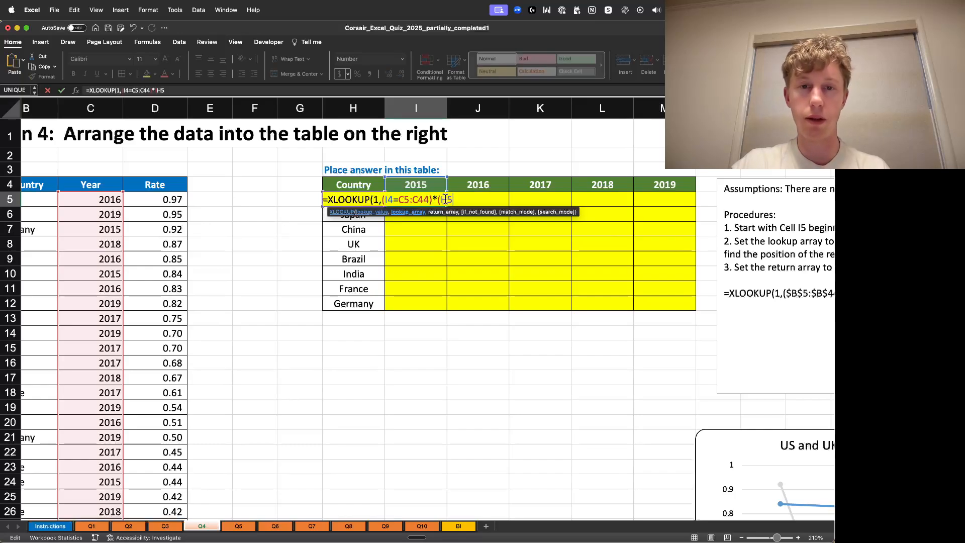
{"action": "type", "text": "="}
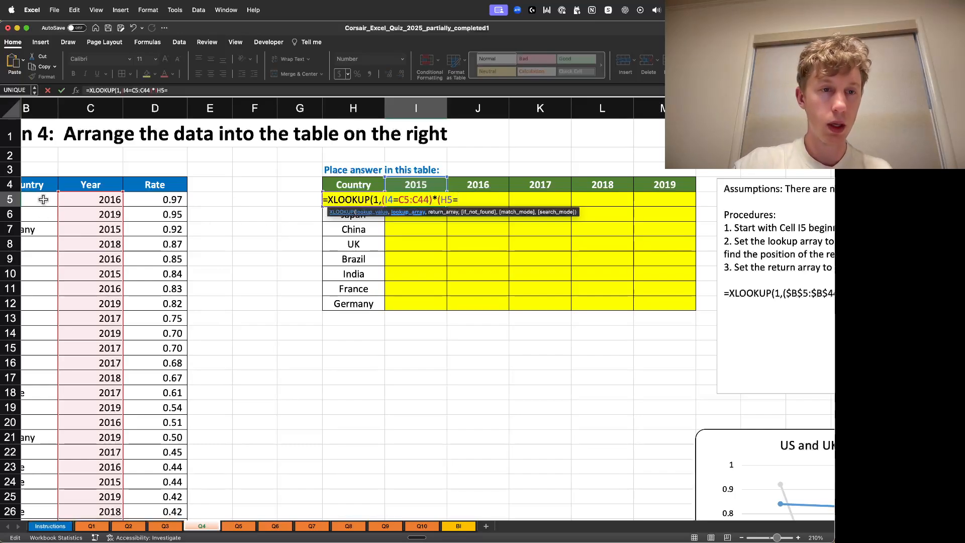
{"action": "left_click", "coordinate": [43, 199]}
{"action": "key", "text": "ctrl+shift+Down"}
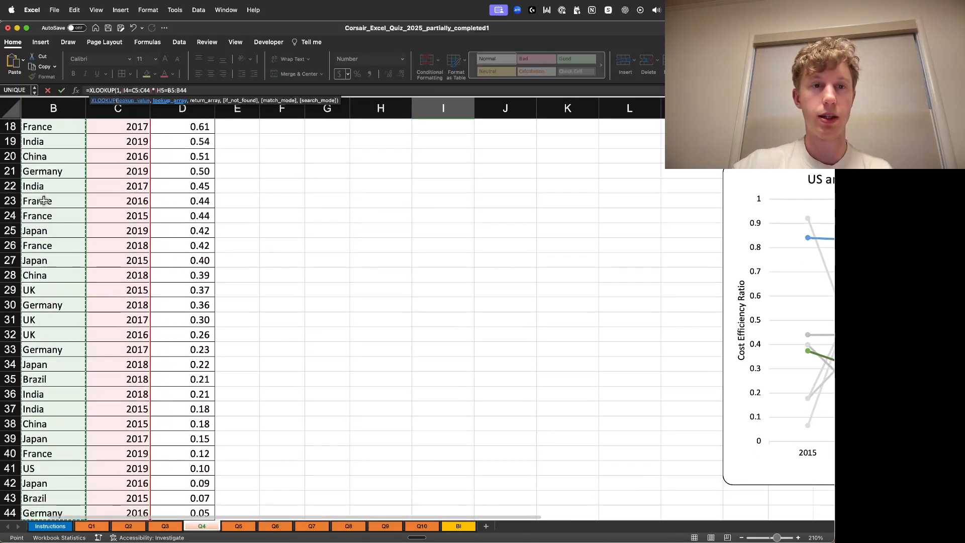
{"action": "left_click", "coordinate": [209, 91]}
{"action": "scroll", "coordinate": [327, 169], "scroll_direction": "up", "scroll_amount": 6}
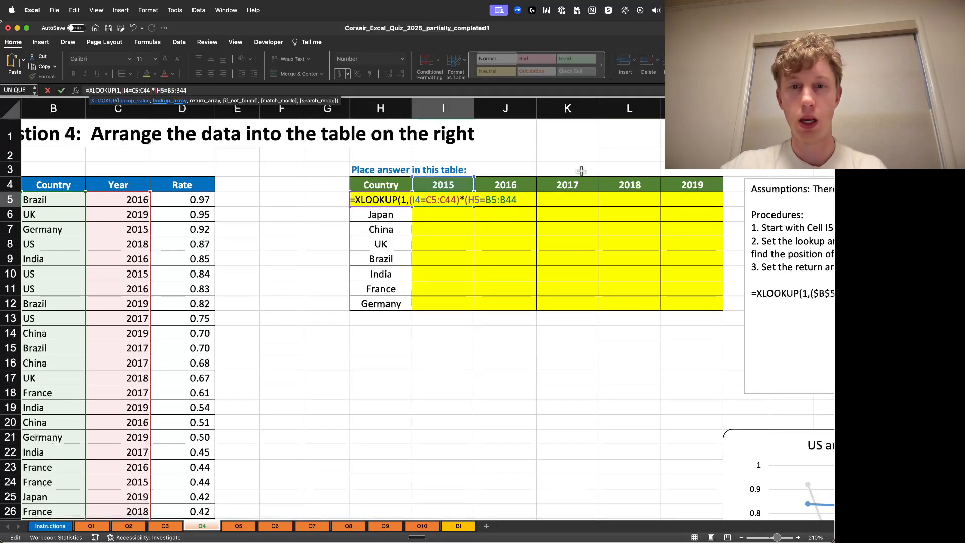
{"action": "type", "text": ")"}
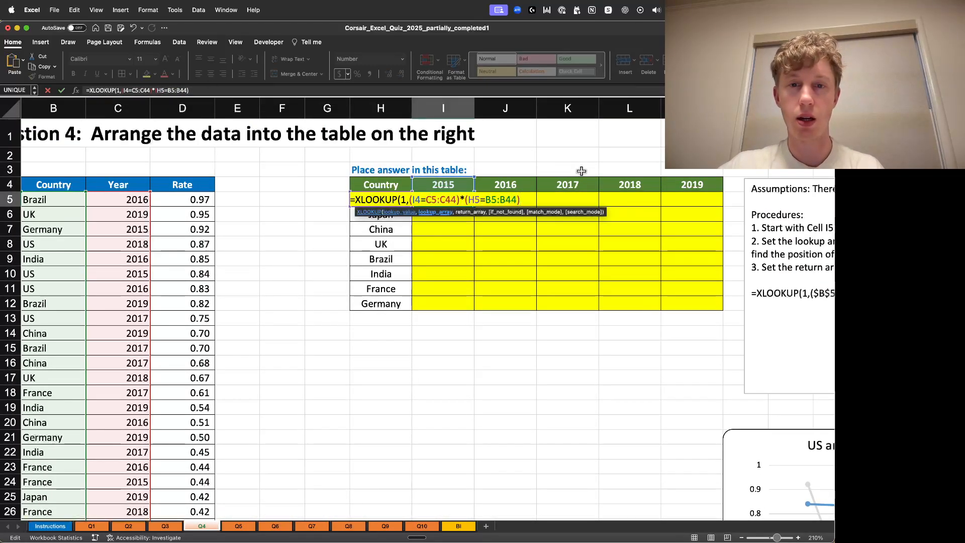
{"action": "type", "text": ","}
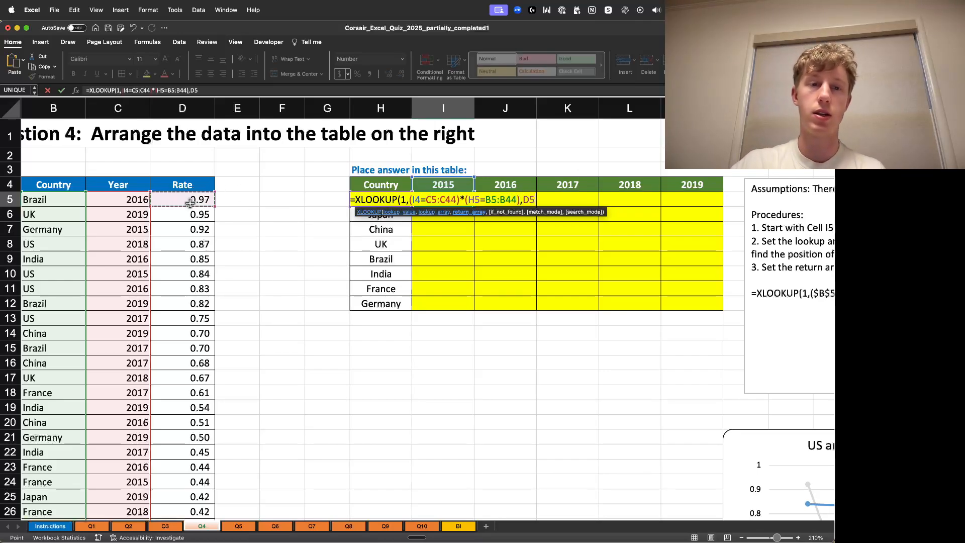
- Set the Rate column D5:D44 as the return array and close the formula
{"action": "key", "text": "super+shift+Down"}
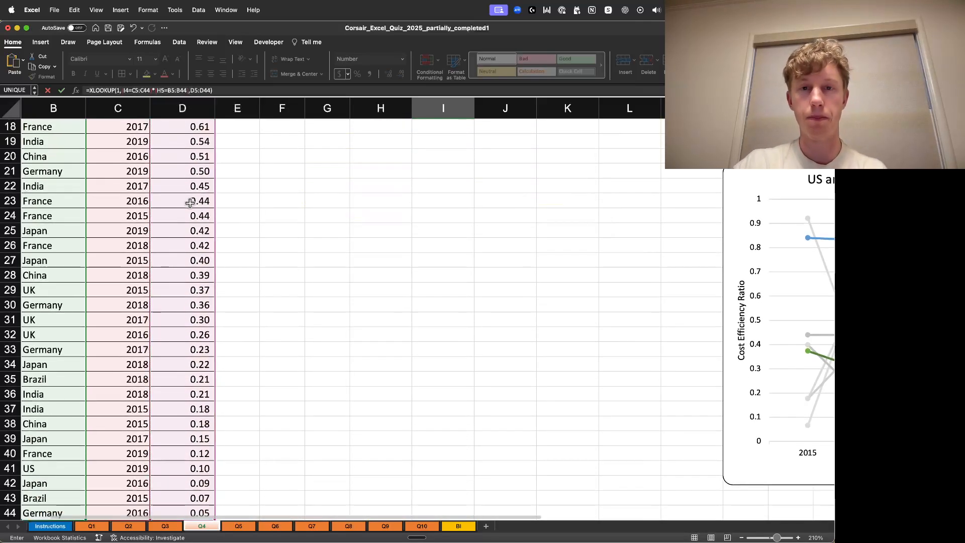
{"action": "scroll", "coordinate": [281, 292], "scroll_direction": "up", "scroll_amount": 10}
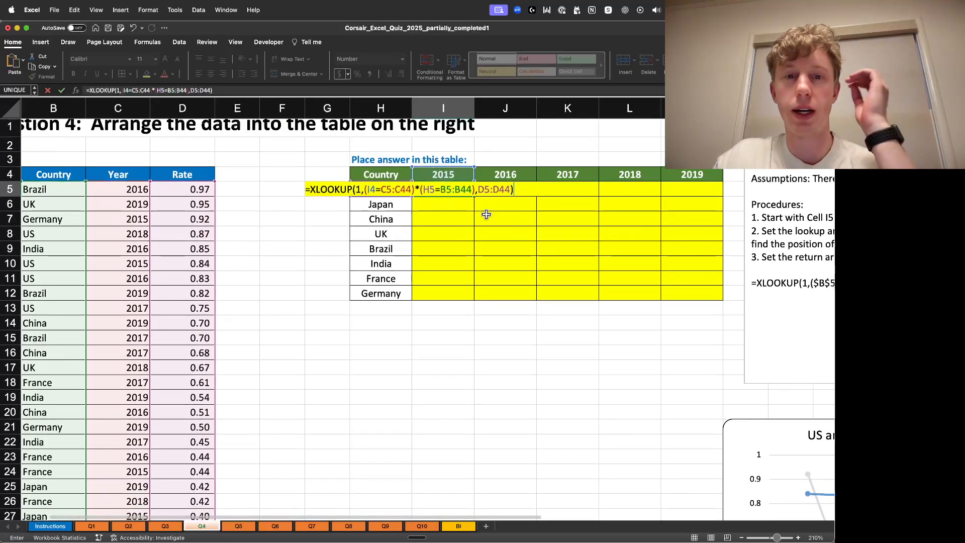
- Add the missing opening parenthesis around the year condition in the formula
{"action": "left_click", "coordinate": [365, 190]}
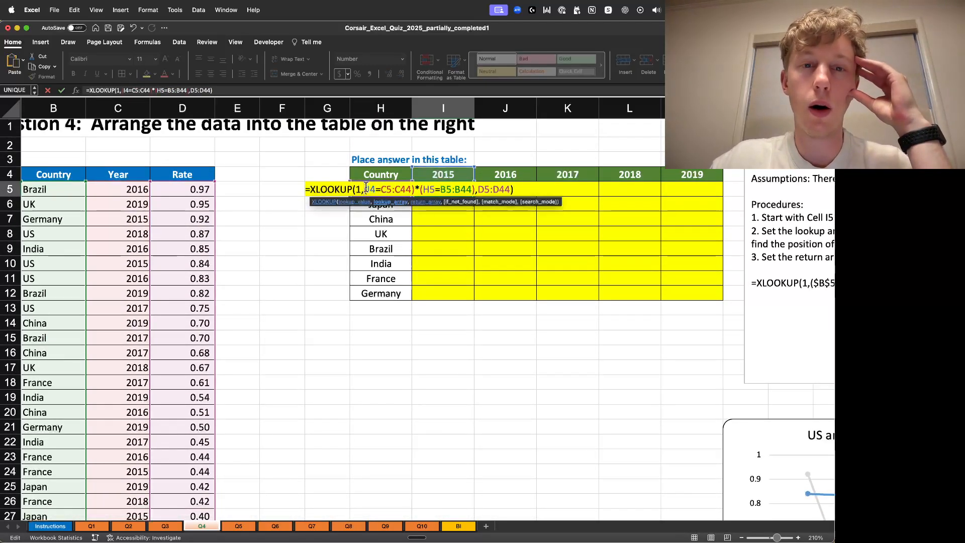
{"action": "type", "text": "("}
{"action": "left_click_drag", "start_coordinate": [368, 190], "coordinate": [470, 189]}
{"action": "left_click", "coordinate": [475, 190]}
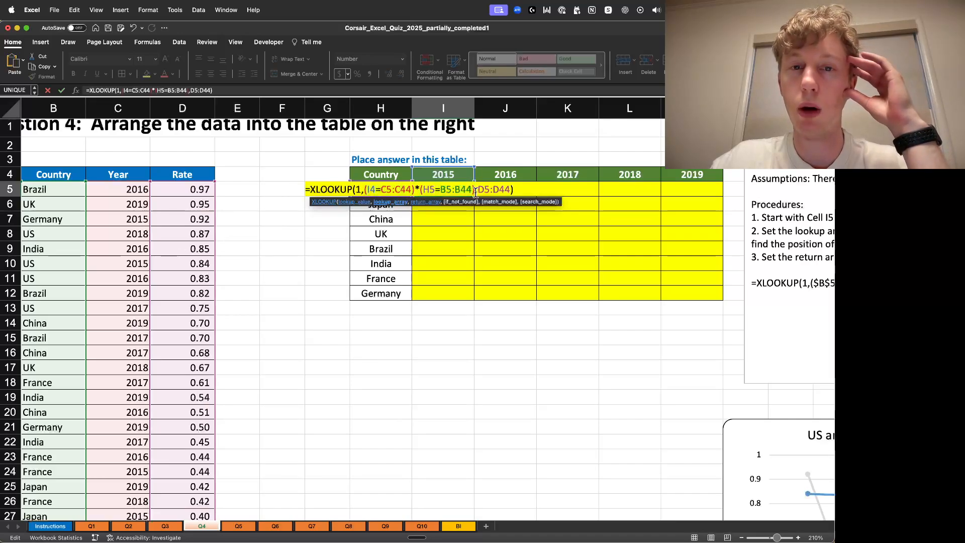
- Anchor the year condition's references in I5's formula as I$4 and $C$5:$C$44
{"action": "left_click", "coordinate": [446, 190]}
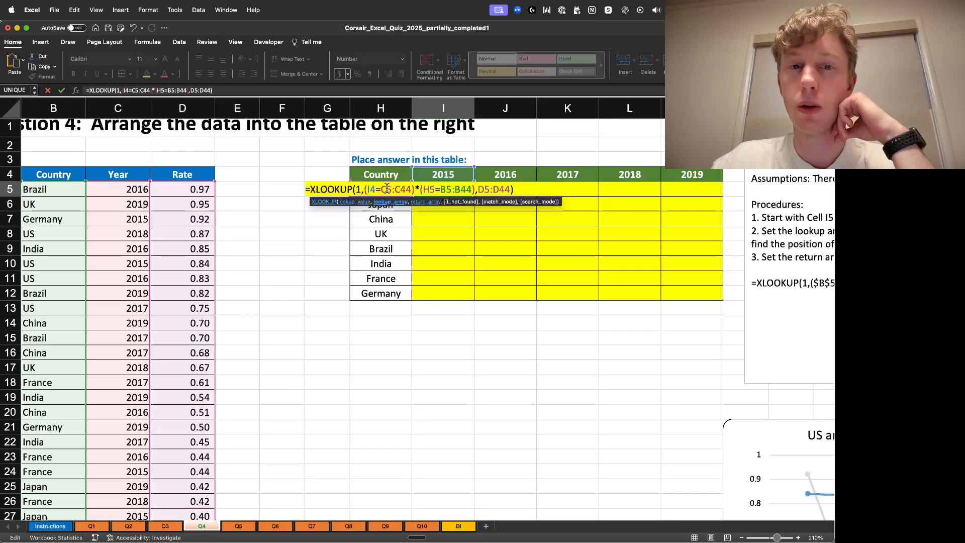
{"action": "left_click_drag", "start_coordinate": [365, 190], "coordinate": [514, 189]}
{"action": "left_click", "coordinate": [518, 189]}
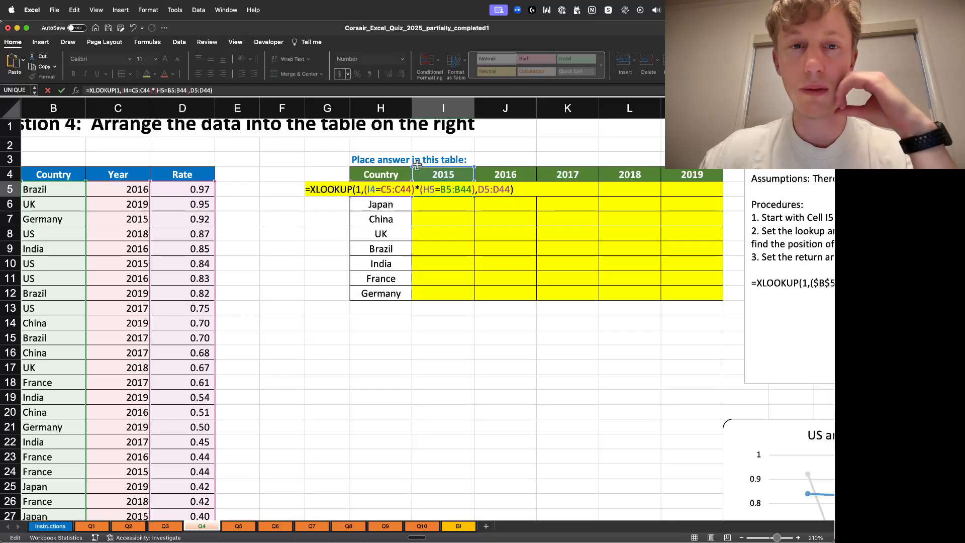
{"action": "left_click", "coordinate": [372, 190]}
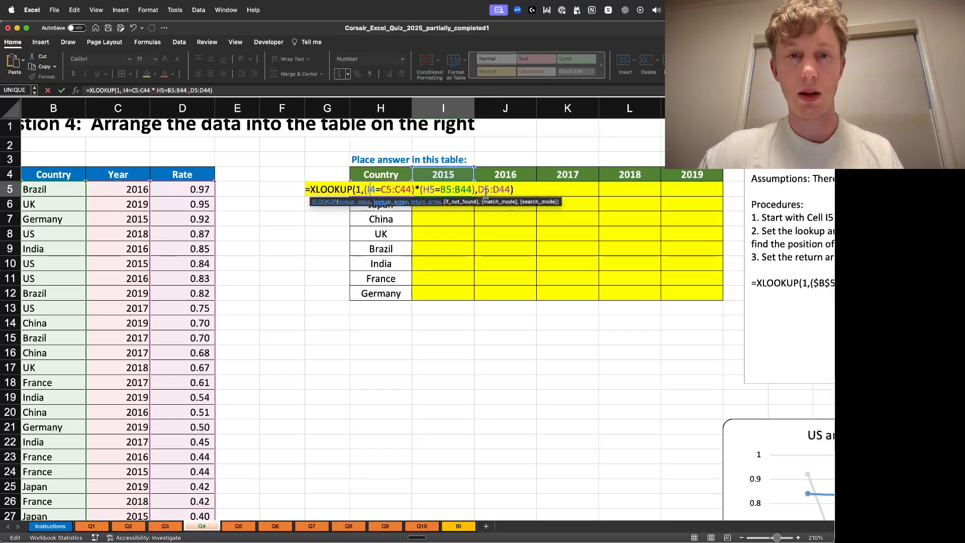
{"action": "type", "text": "$4=C"}
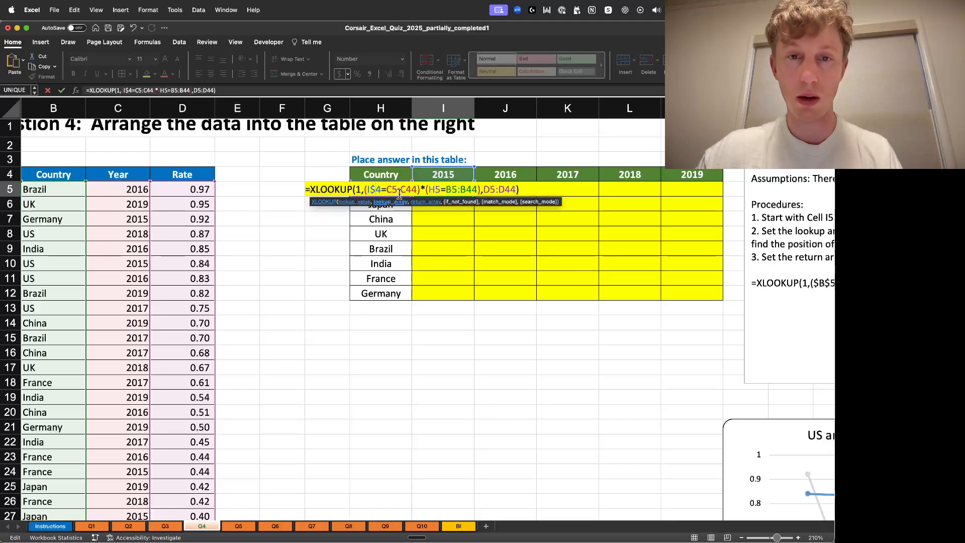
{"action": "type", "text": "$"}
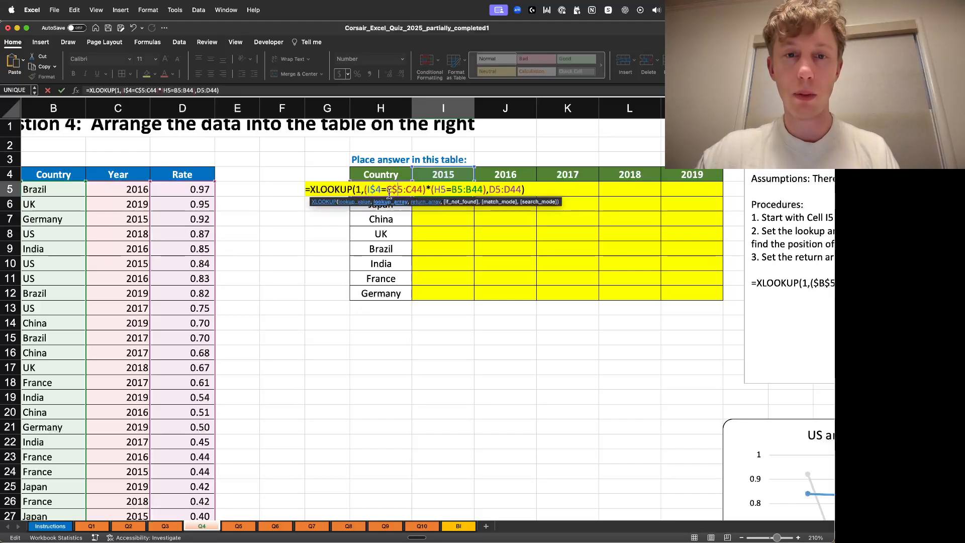
{"action": "key", "text": "BackSpace"}
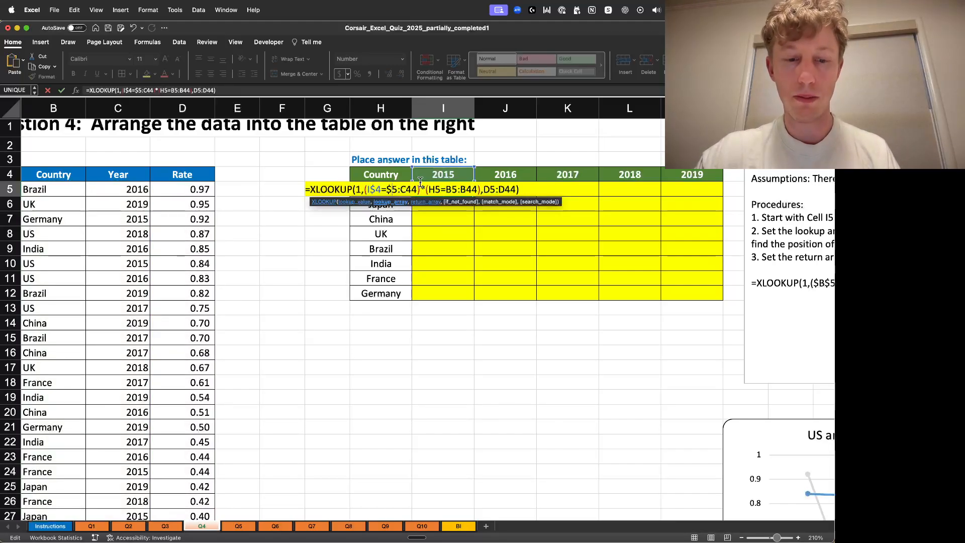
{"action": "type", "text": "C"}
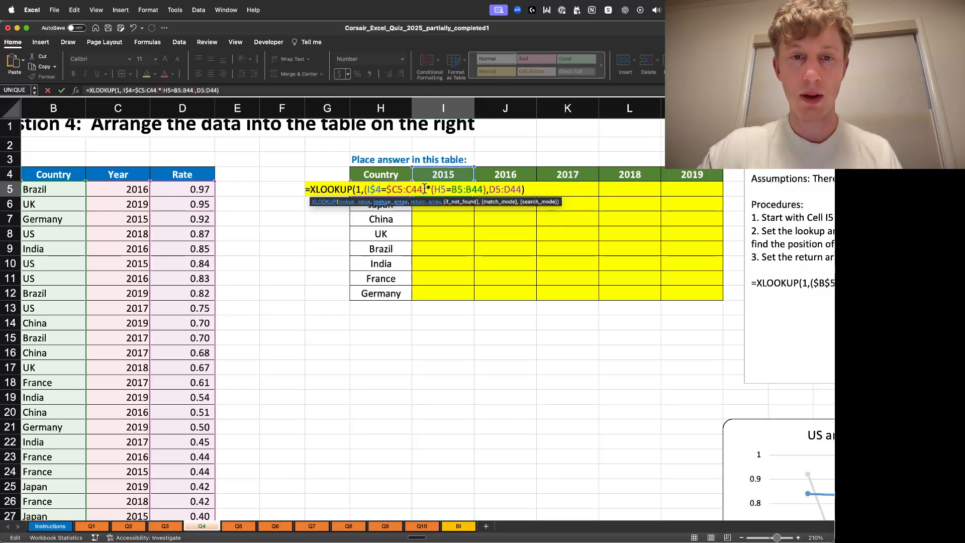
{"action": "type", "text": "$"}
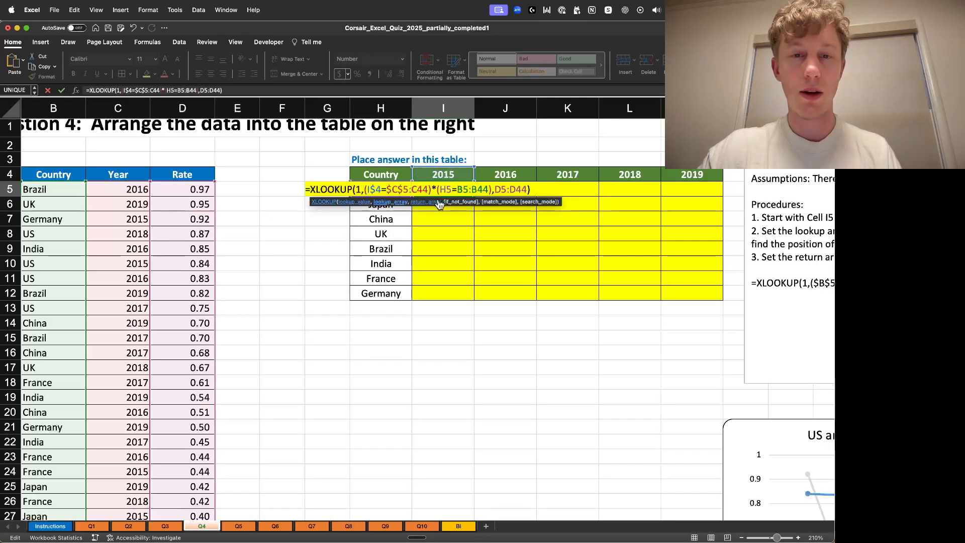
{"action": "key", "text": "Right"}
{"action": "key", "text": "Right"}
{"action": "type", "text": "$"}
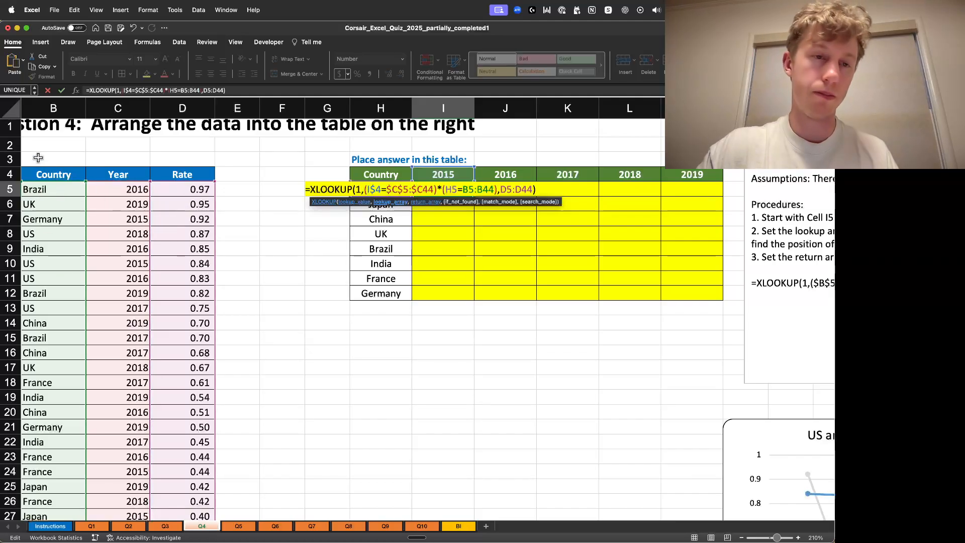
{"action": "left_click", "coordinate": [425, 189]}
{"action": "type", "text": "$"}
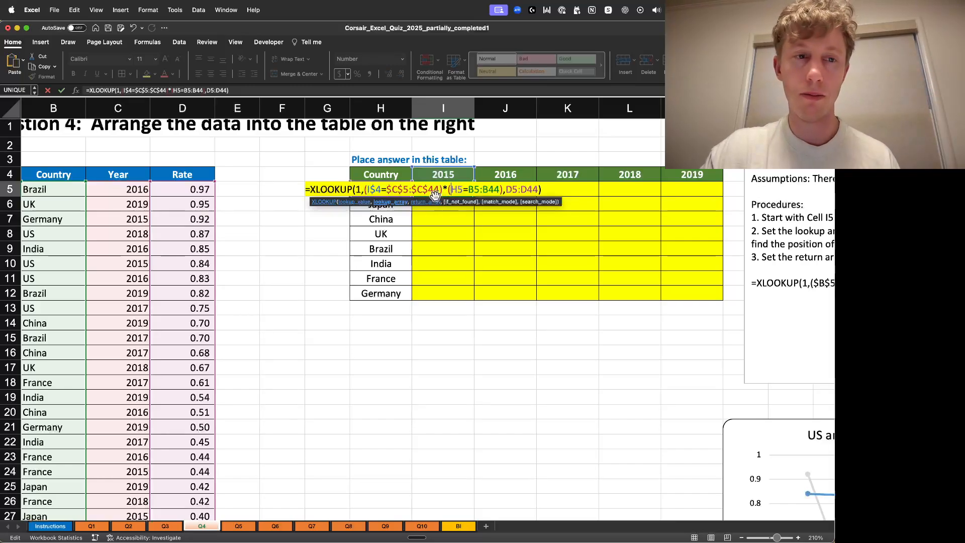
- Anchor the country condition's references as $H5 and $B$5:$B$44
{"action": "left_click", "coordinate": [453, 190]}
{"action": "type", "text": "$"}
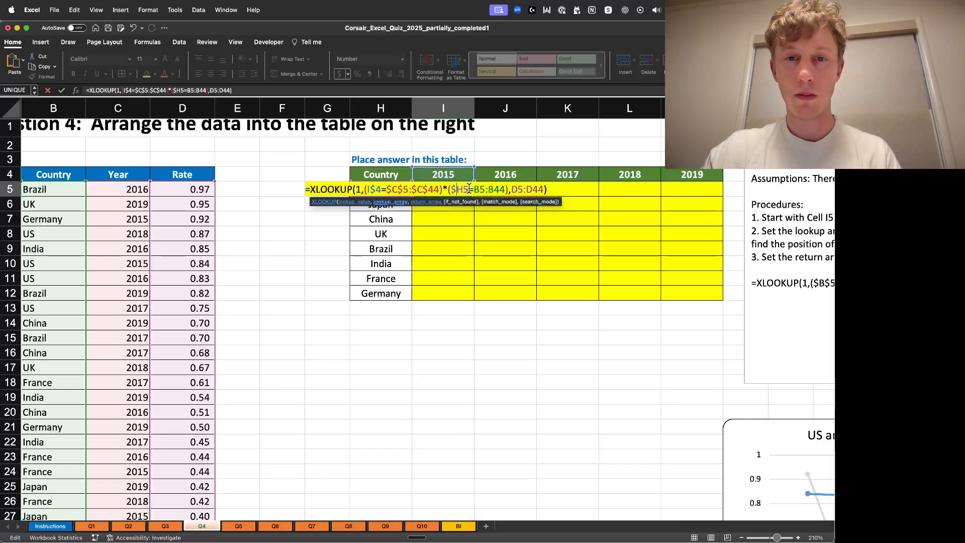
{"action": "left_click", "coordinate": [474, 190]}
{"action": "type", "text": "$"}
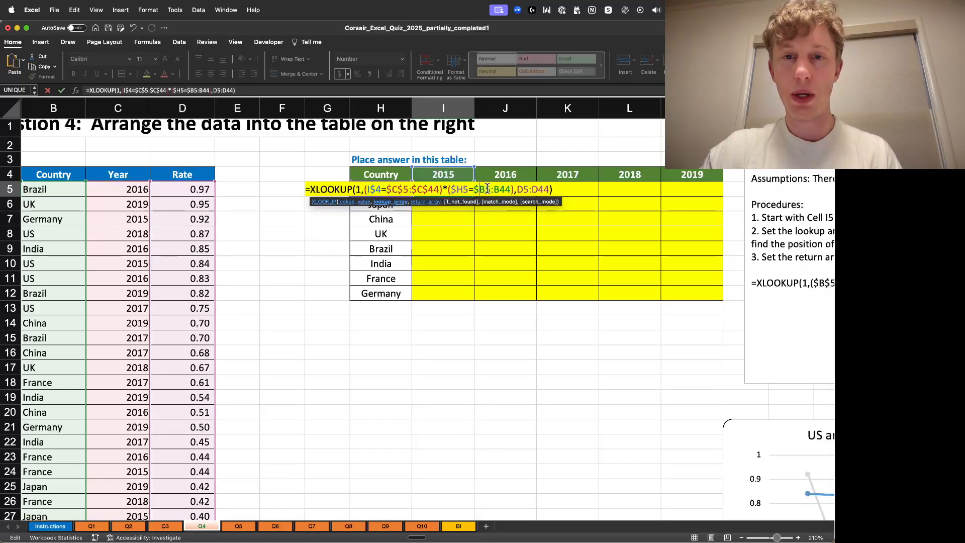
{"action": "left_click", "coordinate": [487, 189]}
{"action": "type", "text": "$"}
{"action": "left_click", "coordinate": [503, 190]}
{"action": "type", "text": "$C"}
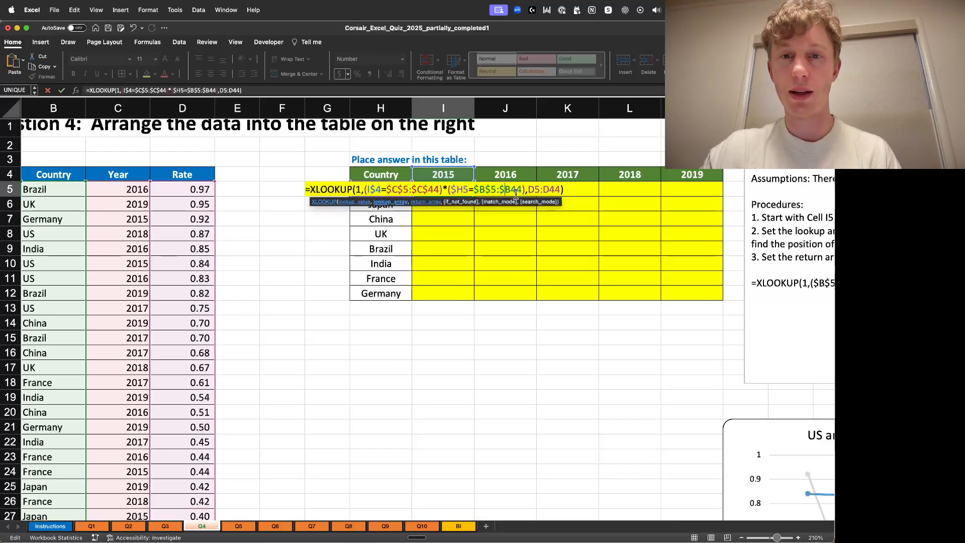
{"action": "type", "text": "$"}
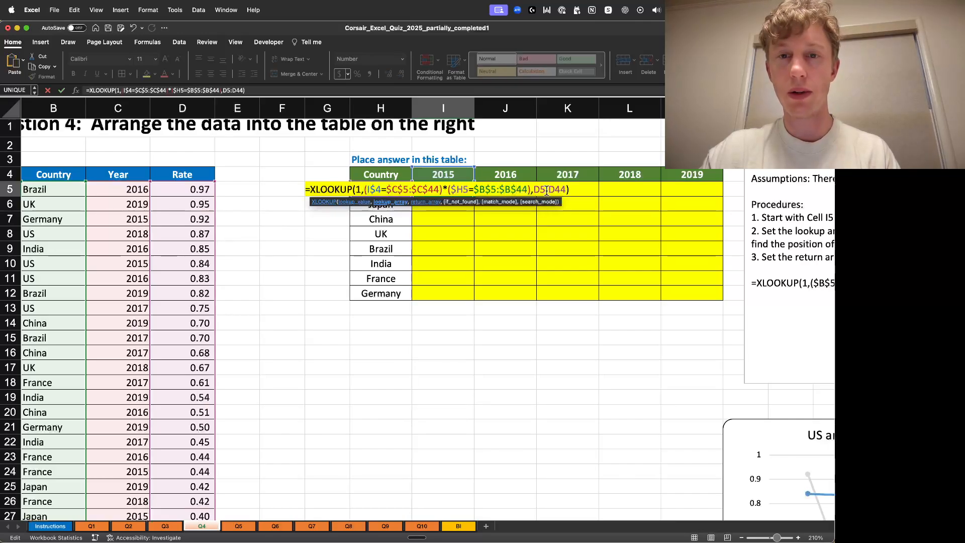
- Anchor the return array as $D$5:$D$44 and enter the XLOOKUP formula in I5
{"action": "left_click", "coordinate": [537, 190]}
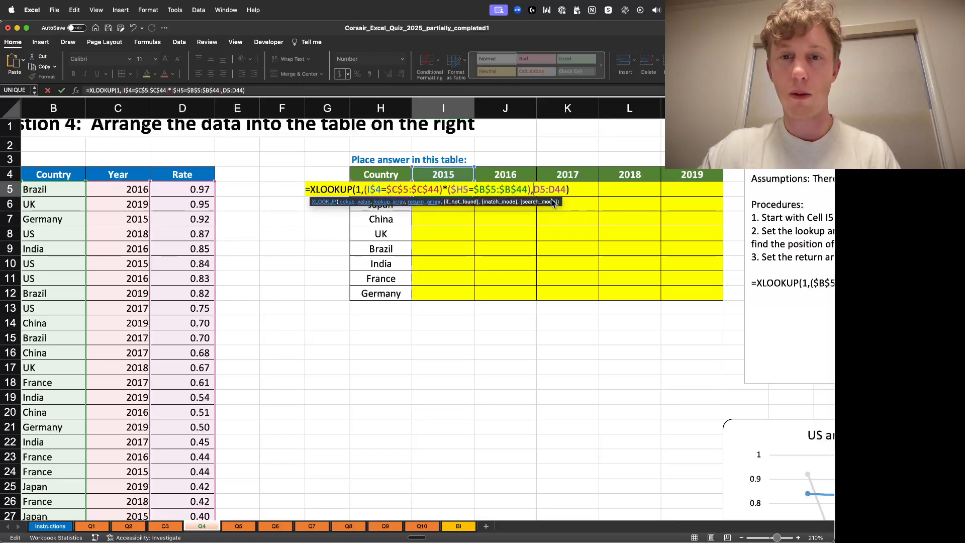
{"action": "type", "text": "$"}
{"action": "left_click", "coordinate": [553, 190]}
{"action": "type", "text": "$D$"}
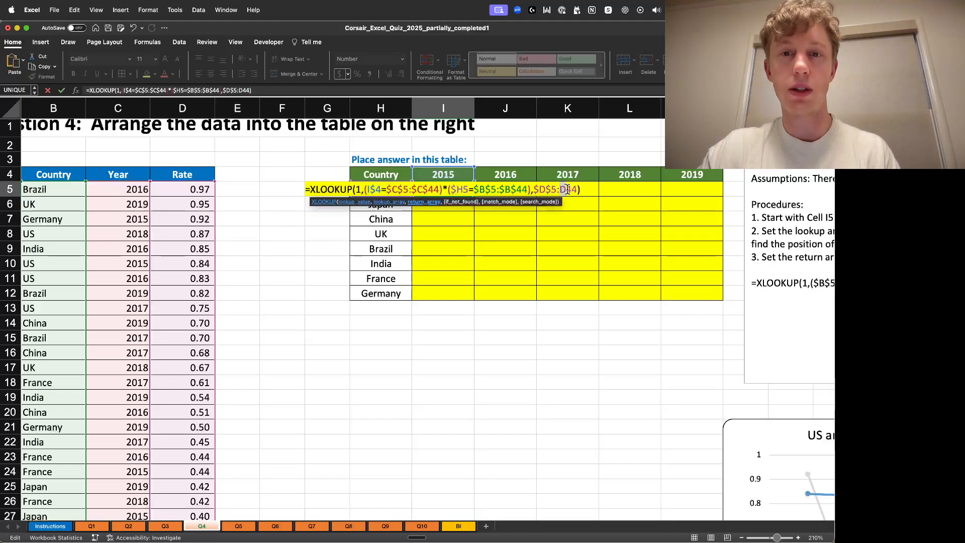
{"action": "left_click", "coordinate": [562, 190]}
{"action": "type", "text": "$"}
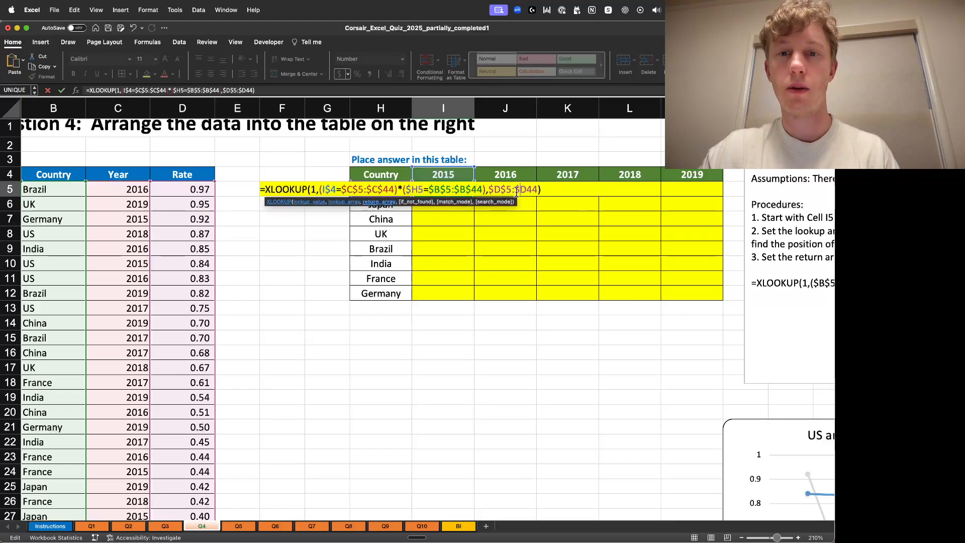
{"action": "key", "text": "Right"}
{"action": "type", "text": "$"}
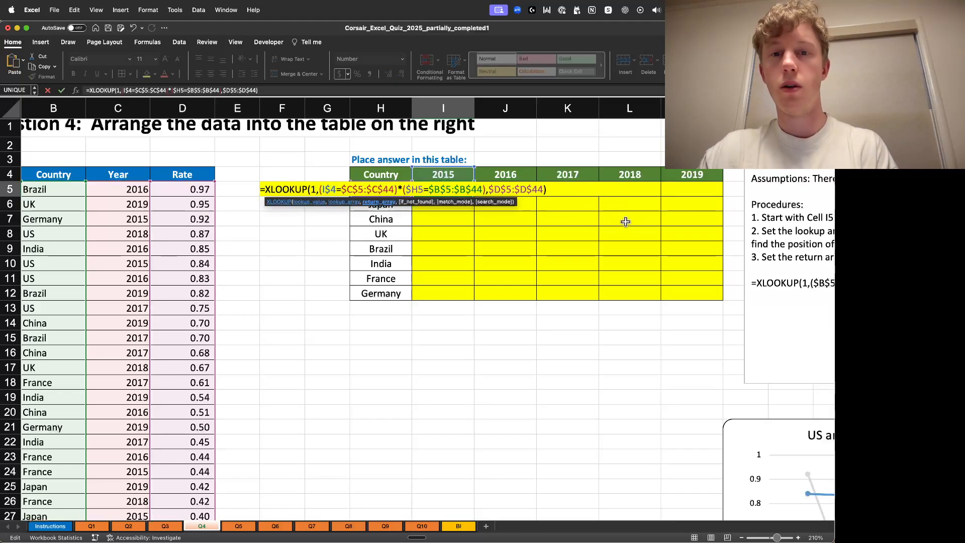
{"action": "key", "text": "Return"}
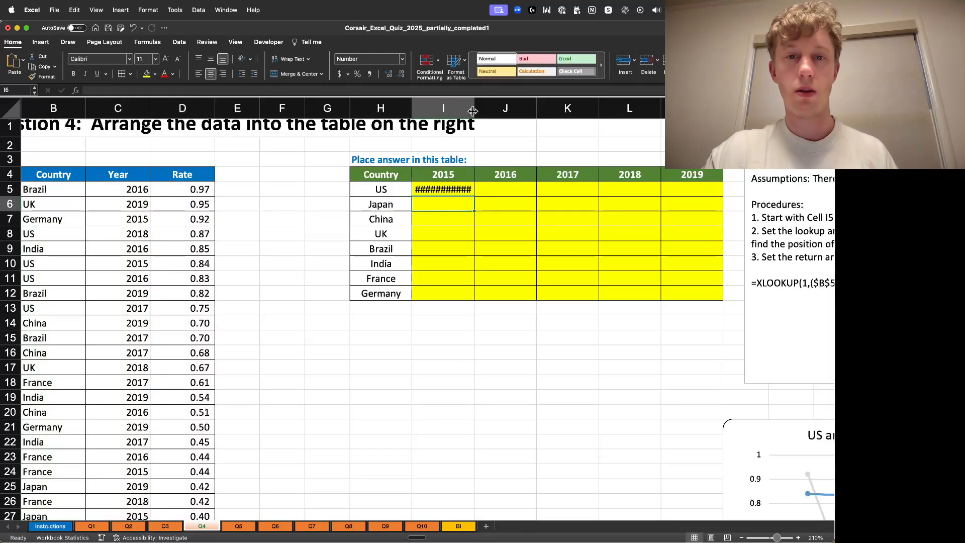
- Autofit column I and compare the result with the US rate cells D10 and D11
{"action": "double_click", "coordinate": [474, 109]}
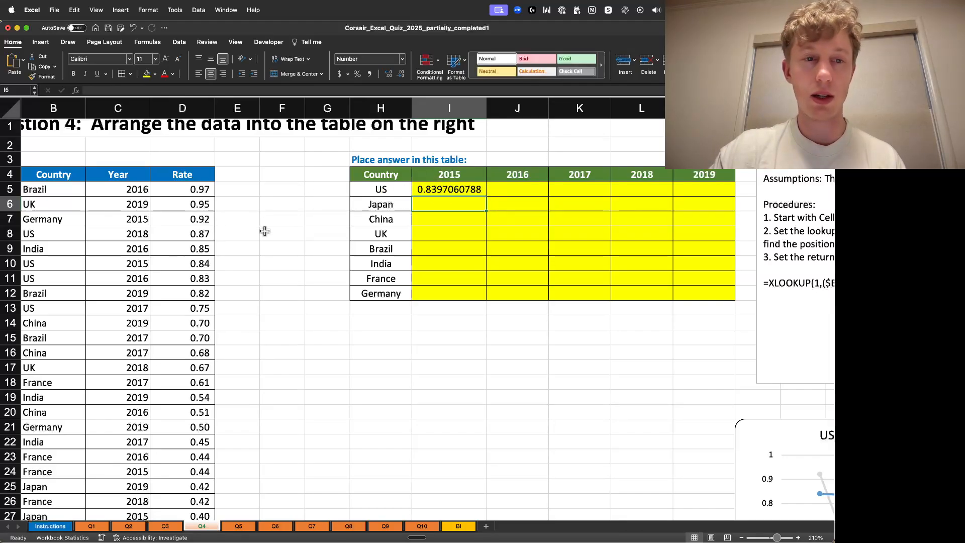
{"action": "left_click", "coordinate": [194, 279]}
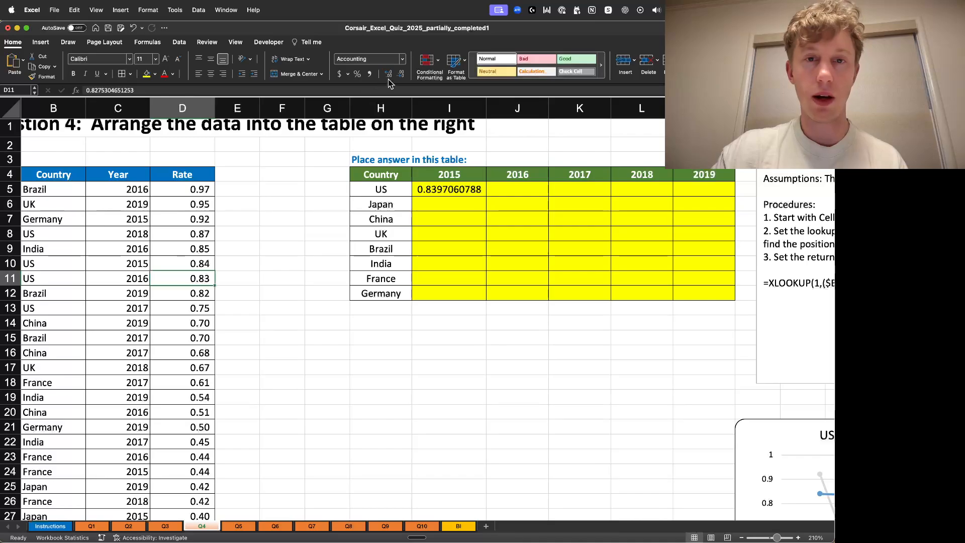
{"action": "left_click_drag", "start_coordinate": [138, 91], "coordinate": [34, 91]}
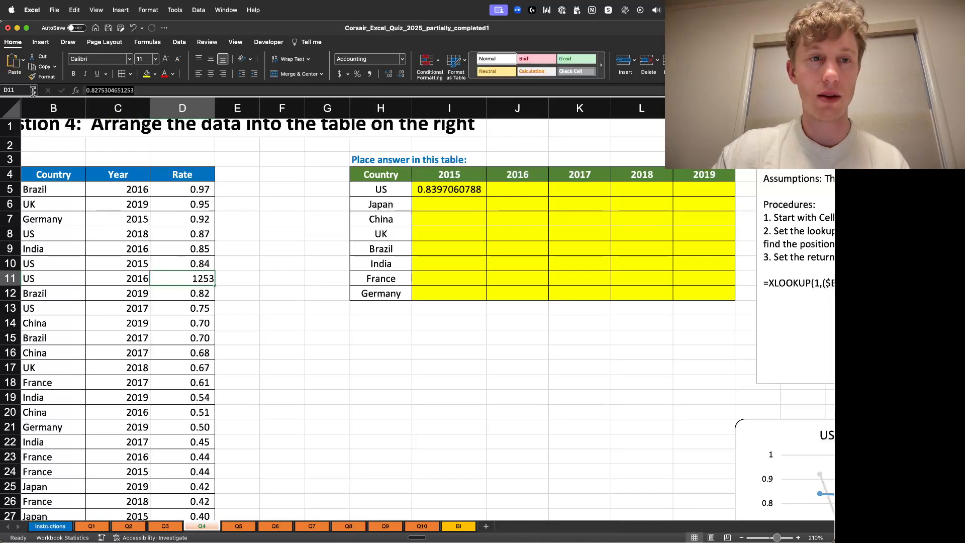
{"action": "left_click", "coordinate": [276, 277]}
{"action": "left_click", "coordinate": [188, 281]}
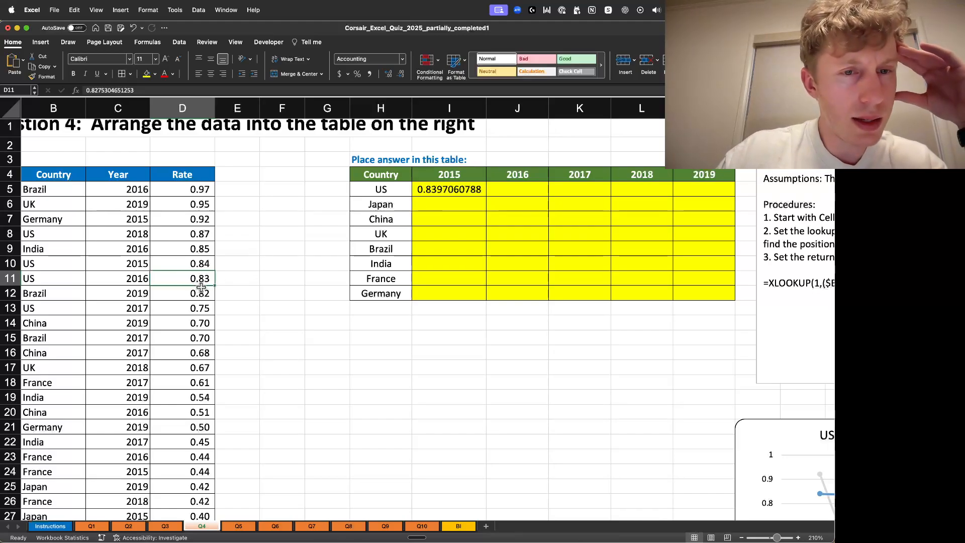
{"action": "left_click", "coordinate": [196, 265]}
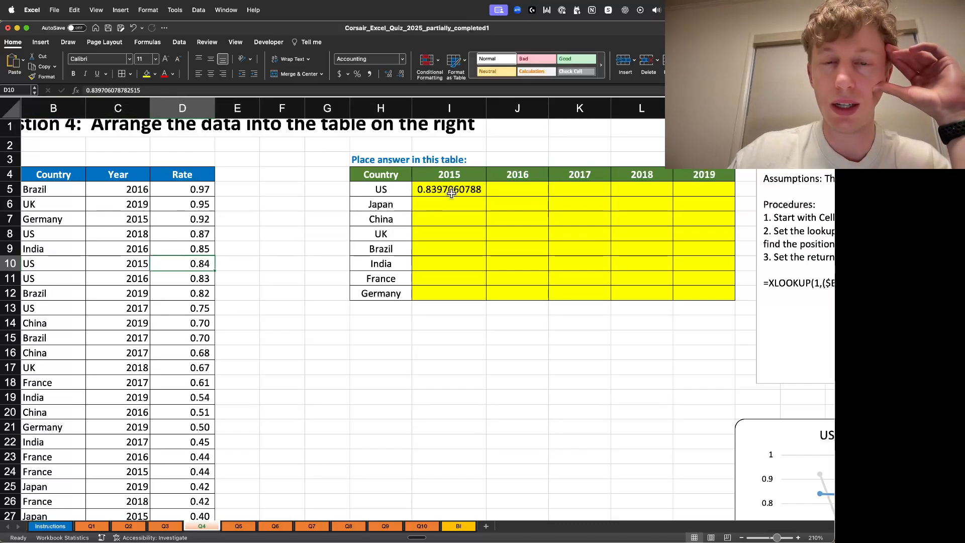
{"action": "left_click", "coordinate": [380, 356]}
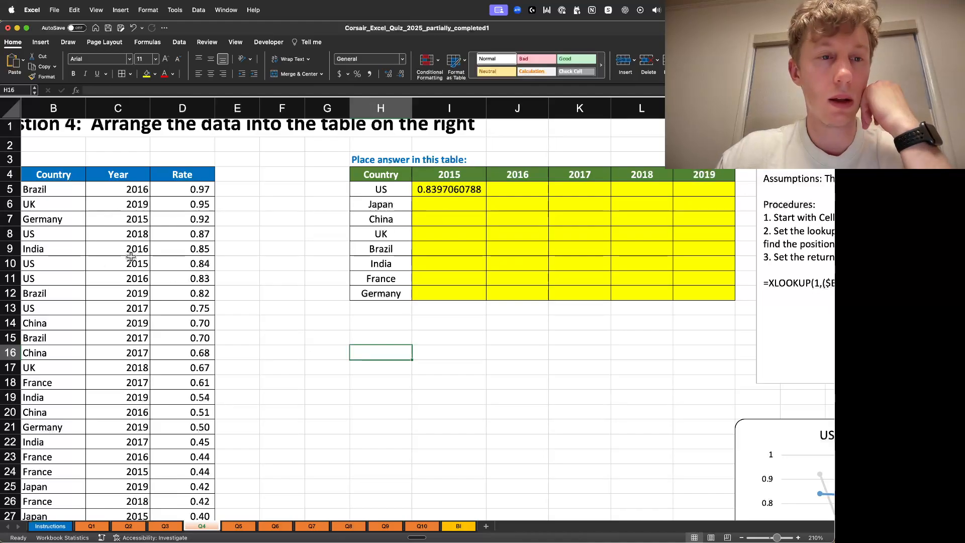
- Copy the two-condition product (I$4=$C$5:$C$44)*($H5=$B$5:$B$44) from I5's formula into E5 as its own formula
{"action": "double_click", "coordinate": [446, 191]}
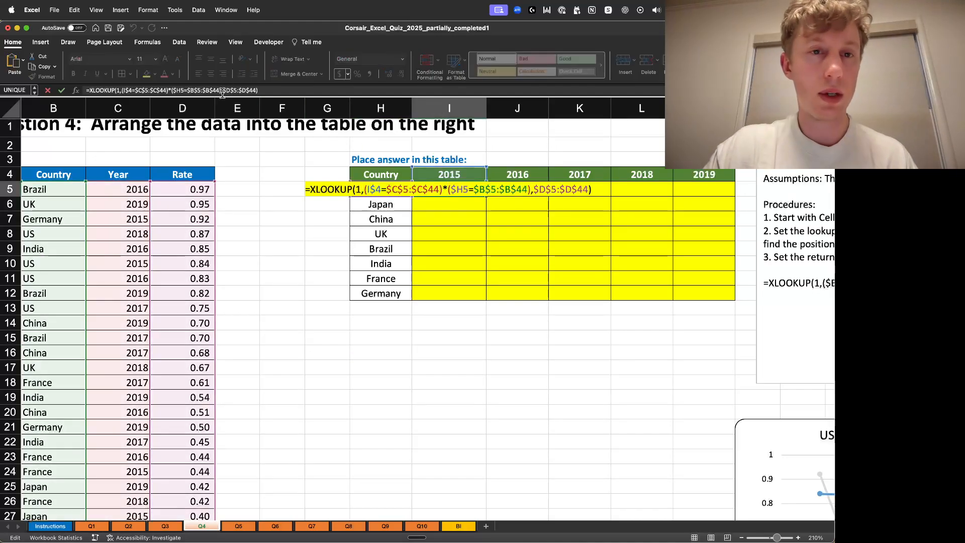
{"action": "left_click_drag", "start_coordinate": [222, 93], "coordinate": [125, 94]}
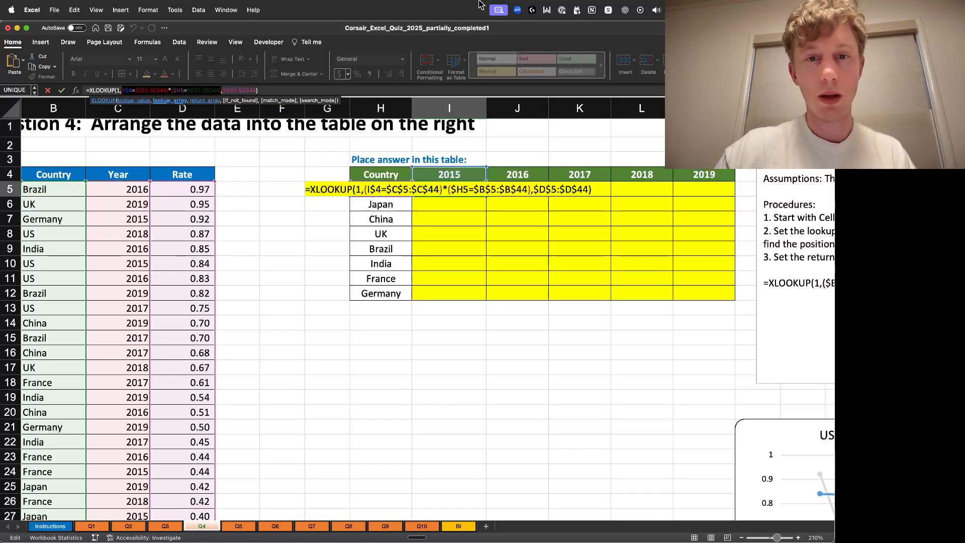
{"action": "key", "text": "Return"}
{"action": "double_click", "coordinate": [244, 188]}
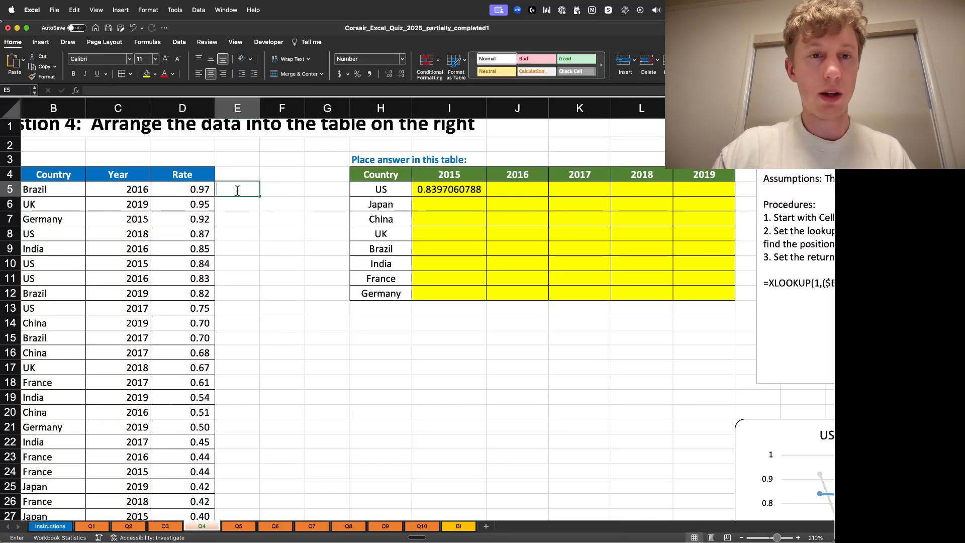
{"action": "type", "text": "=(I$4=$C$5:$C$44)*($H5=$B$5:$B$44)"}
{"action": "key", "text": "Return"}
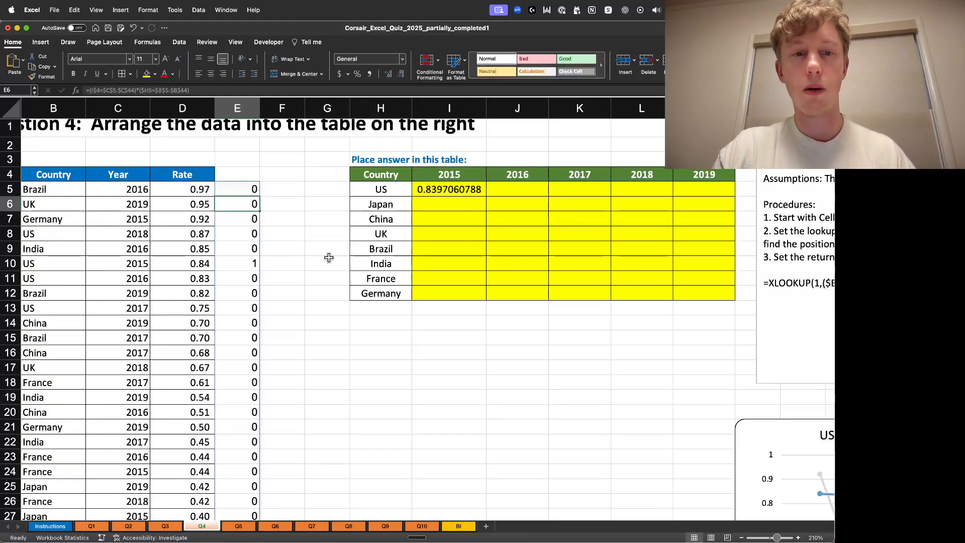
- Examine the 0/1 match array spilled down column E beside the data rows
{"action": "scroll", "coordinate": [329, 257], "scroll_direction": "down", "scroll_amount": 10}
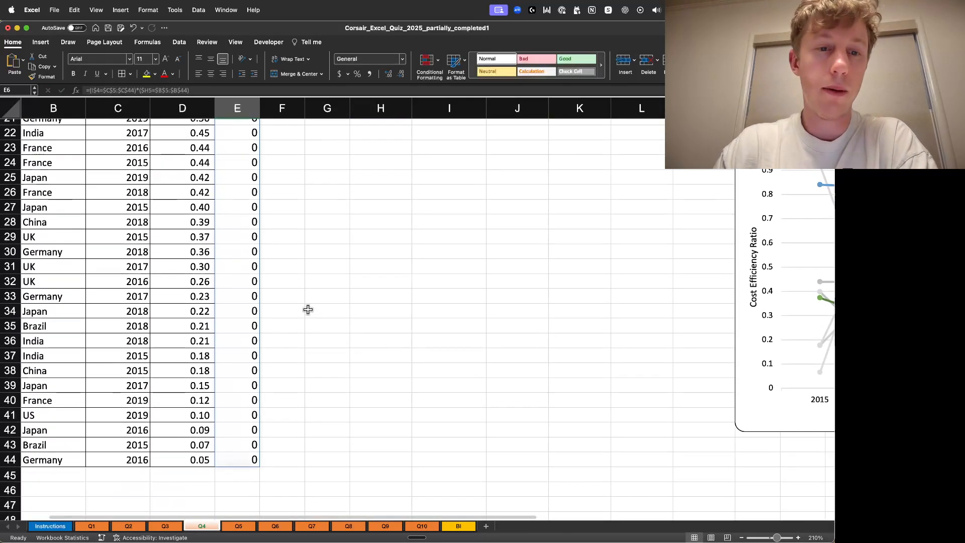
{"action": "scroll", "coordinate": [306, 292], "scroll_direction": "up", "scroll_amount": 10}
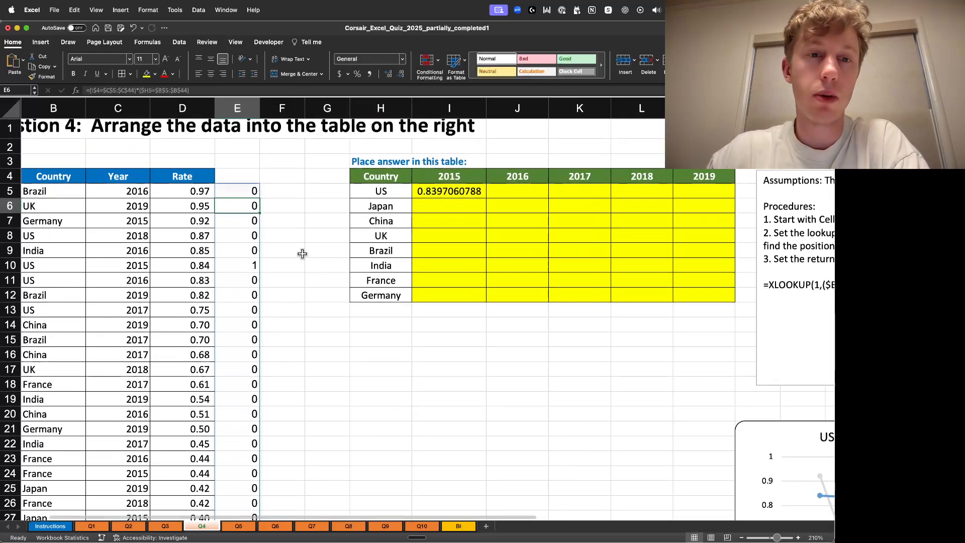
{"action": "left_click", "coordinate": [302, 254]}
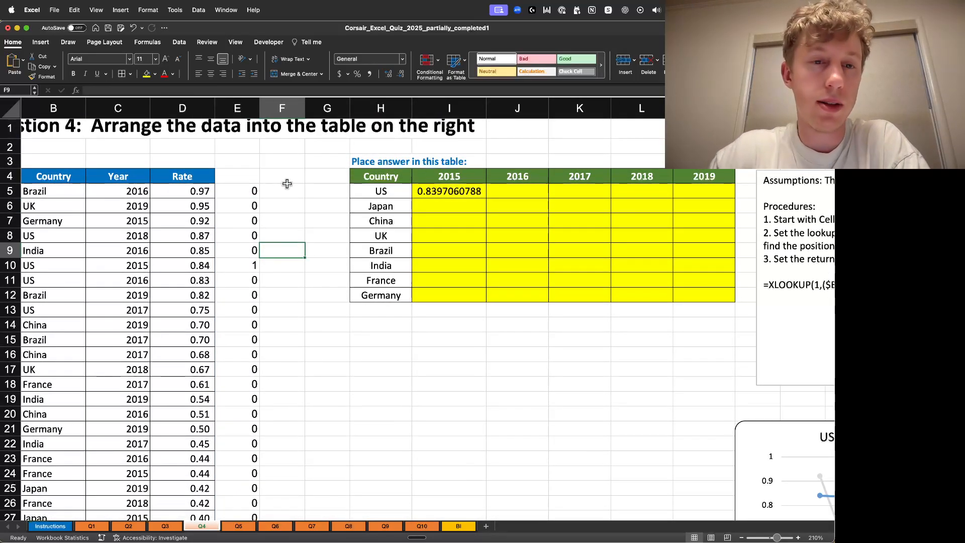
{"action": "left_click", "coordinate": [244, 196]}
{"action": "left_click", "coordinate": [271, 260]}
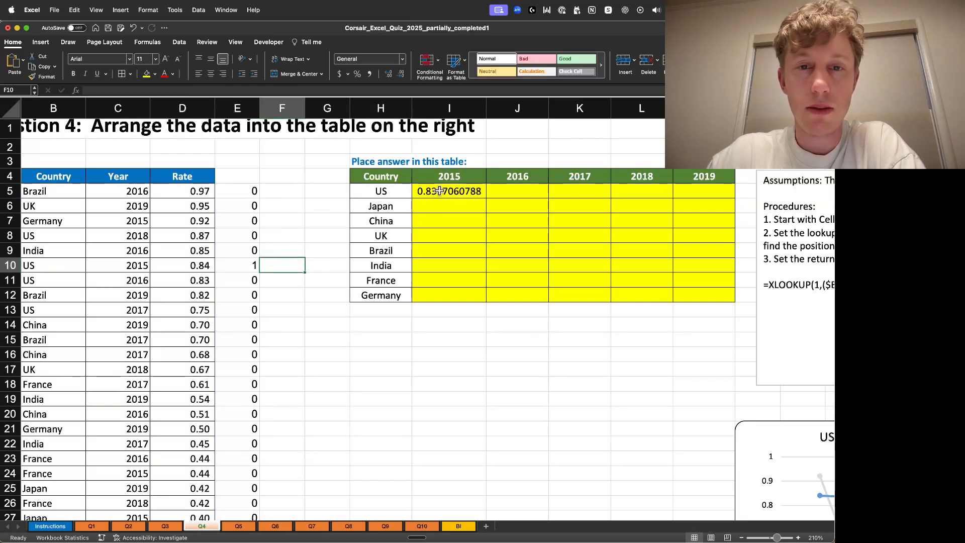
{"action": "left_click", "coordinate": [252, 268]}
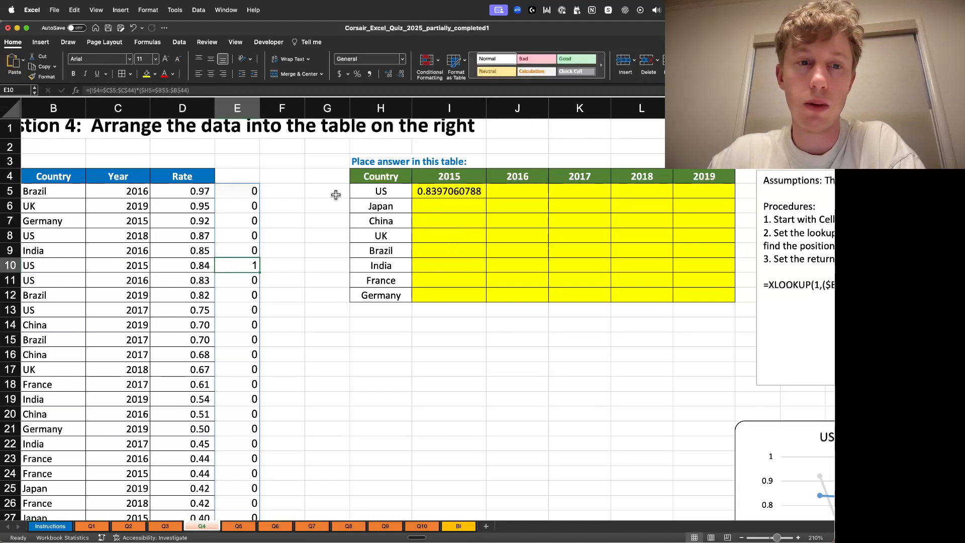
{"action": "left_click", "coordinate": [308, 273]}
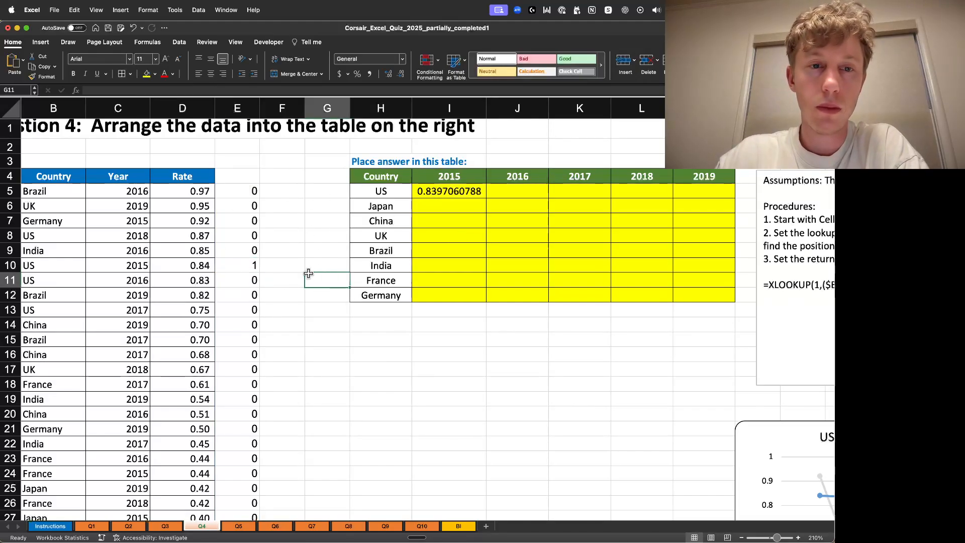
- Try to insert an extra cell reference into I5's lookup-array condition, then remove it from the formula
{"action": "left_click", "coordinate": [455, 193]}
{"action": "double_click", "coordinate": [455, 192]}
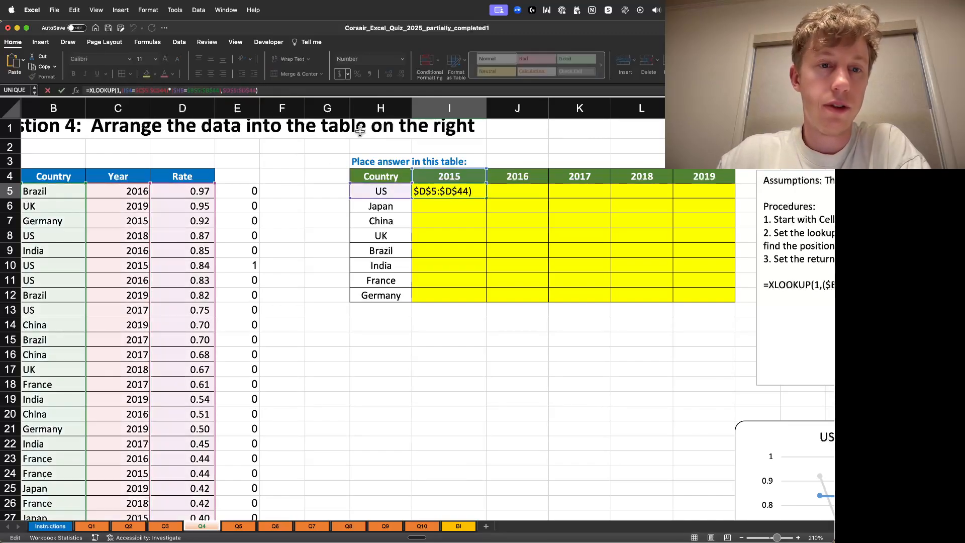
{"action": "left_click", "coordinate": [119, 88]}
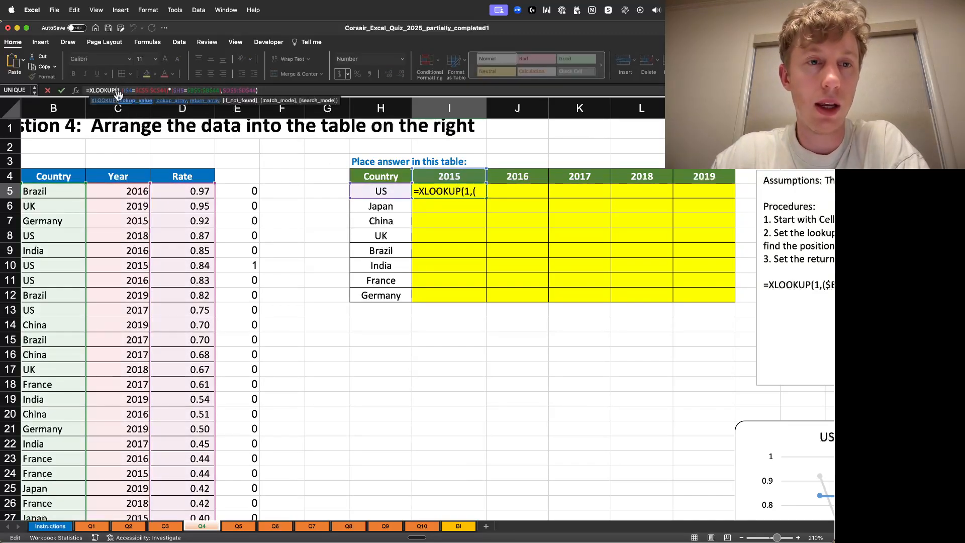
{"action": "left_click", "coordinate": [141, 90]}
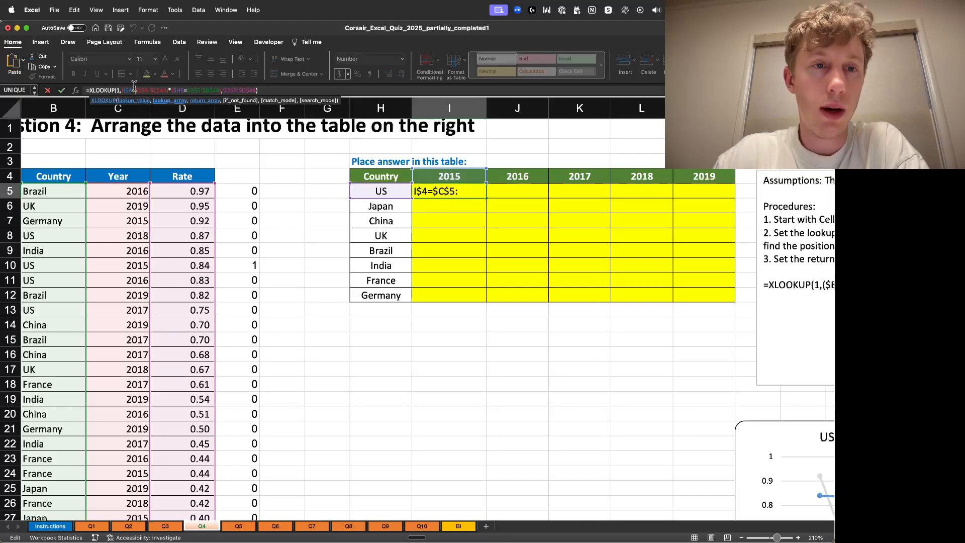
{"action": "scroll", "coordinate": [251, 201], "scroll_direction": "down", "scroll_amount": 10}
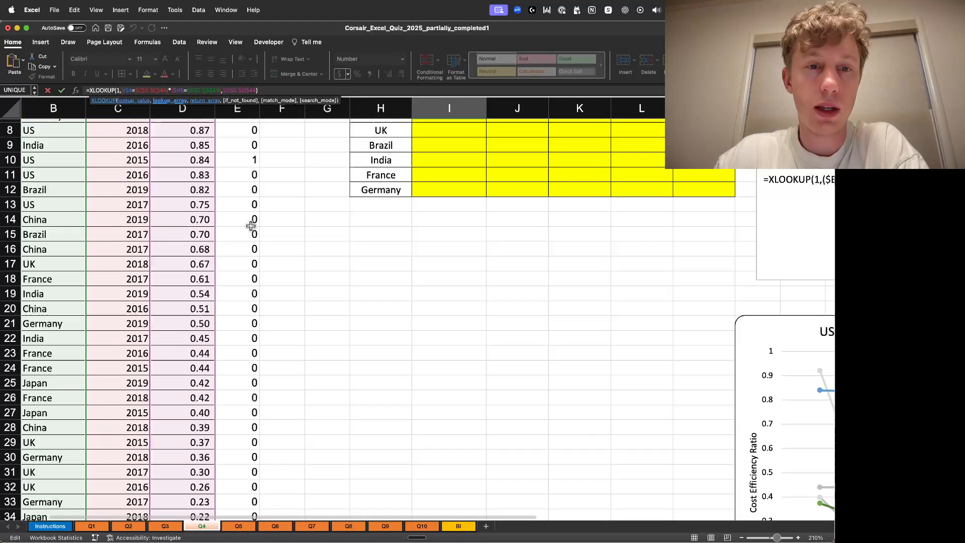
{"action": "left_click_drag", "start_coordinate": [227, 399], "coordinate": [230, 168]}
{"action": "left_click", "coordinate": [293, 170]}
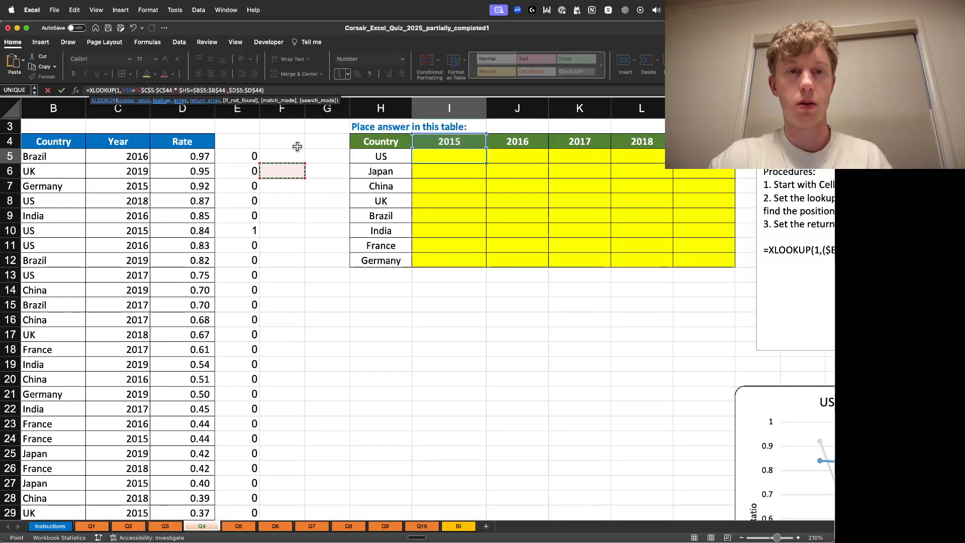
{"action": "key", "text": "Return"}
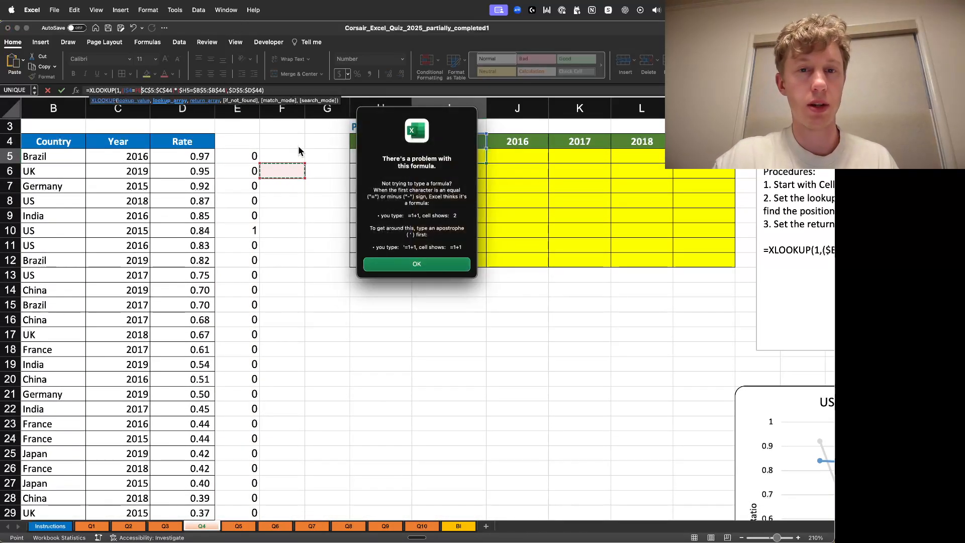
{"action": "left_click", "coordinate": [440, 264]}
{"action": "left_click", "coordinate": [280, 89]}
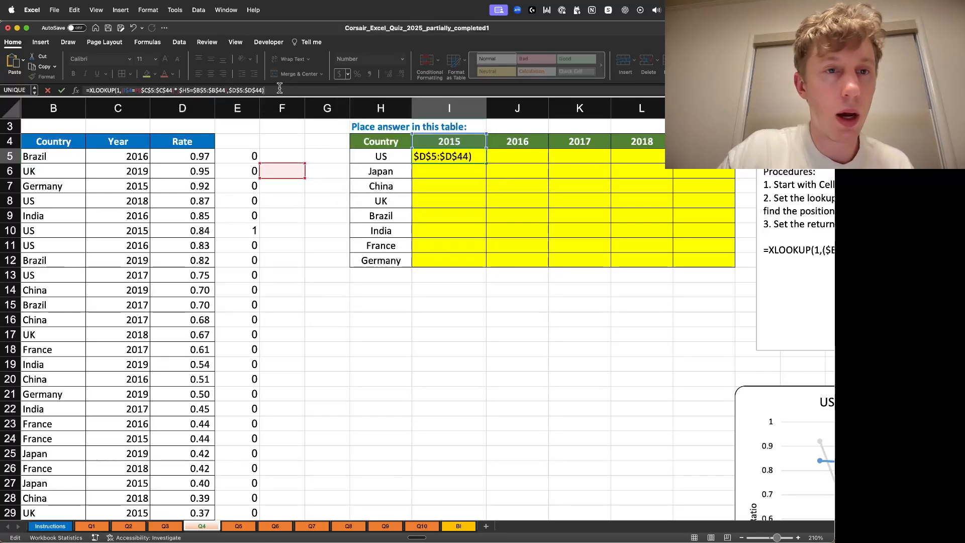
{"action": "left_click", "coordinate": [141, 90]}
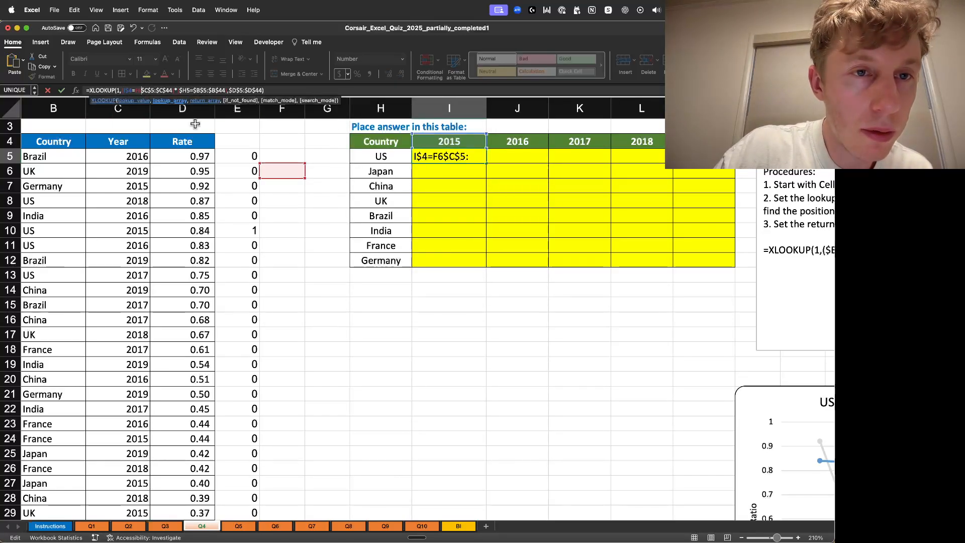
{"action": "key", "text": "BackSpace"}
{"action": "key", "text": "BackSpace"}
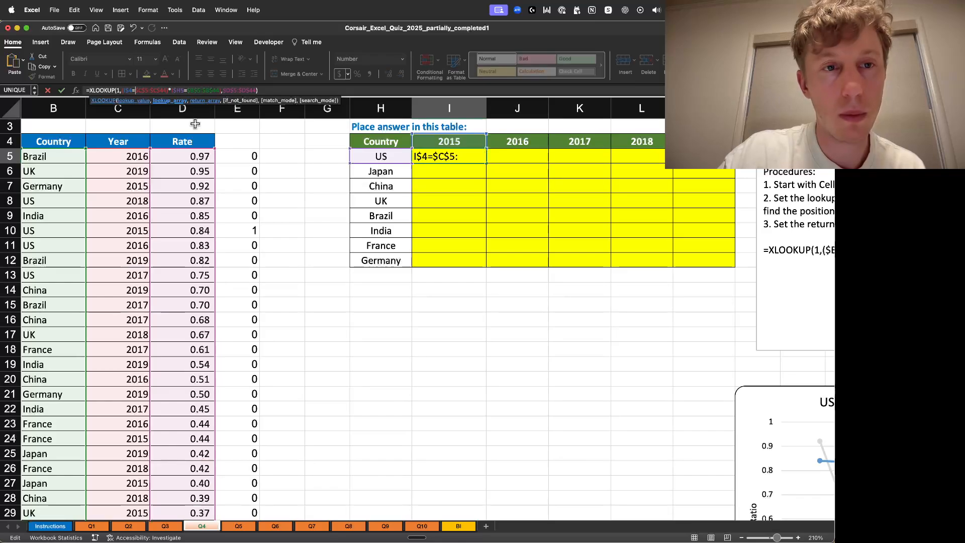
- Review the arguments of I5's XLOOKUP formula against the data rows and re-enter the formula
{"action": "left_click", "coordinate": [200, 90]}
{"action": "left_click", "coordinate": [237, 91]}
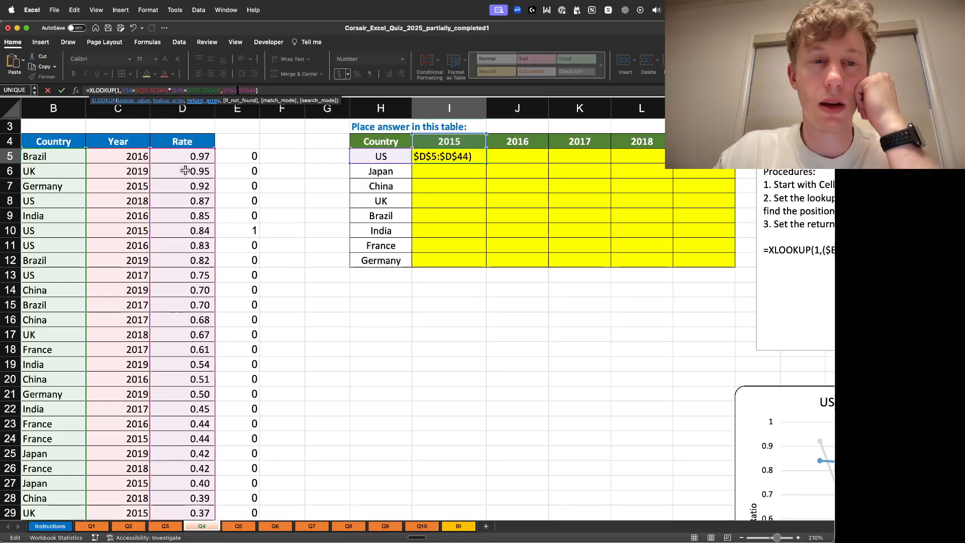
{"action": "scroll", "coordinate": [202, 347], "scroll_direction": "down", "scroll_amount": 8}
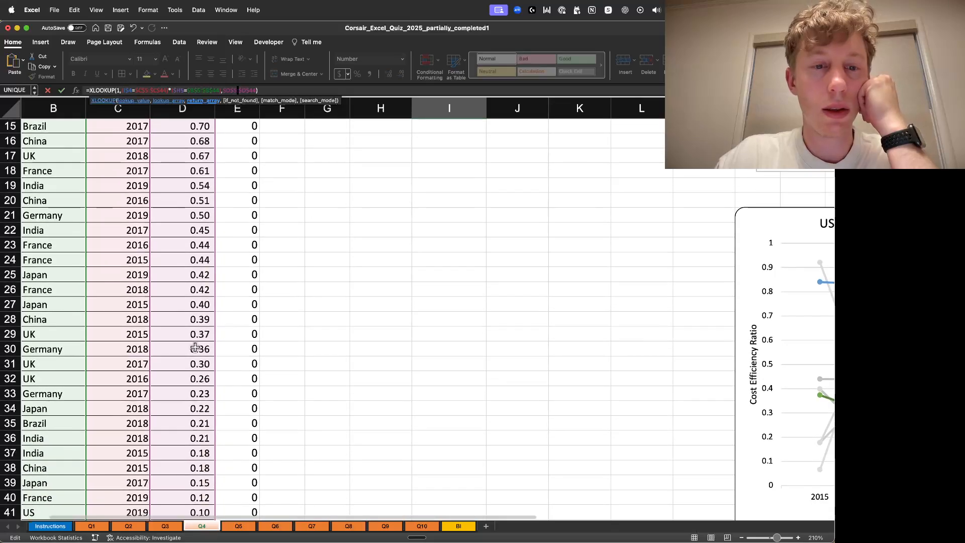
{"action": "scroll", "coordinate": [230, 336], "scroll_direction": "up", "scroll_amount": 9}
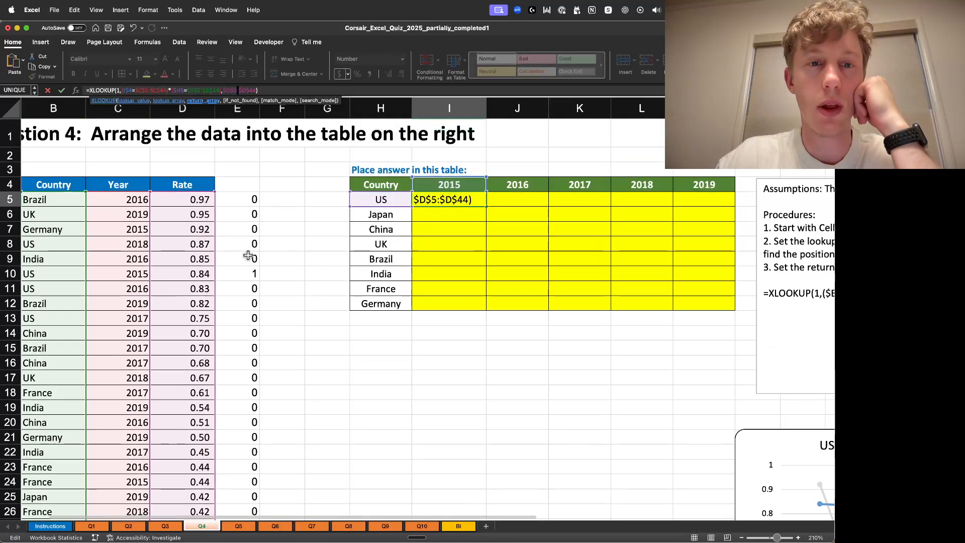
{"action": "scroll", "coordinate": [250, 261], "scroll_direction": "down", "scroll_amount": 7}
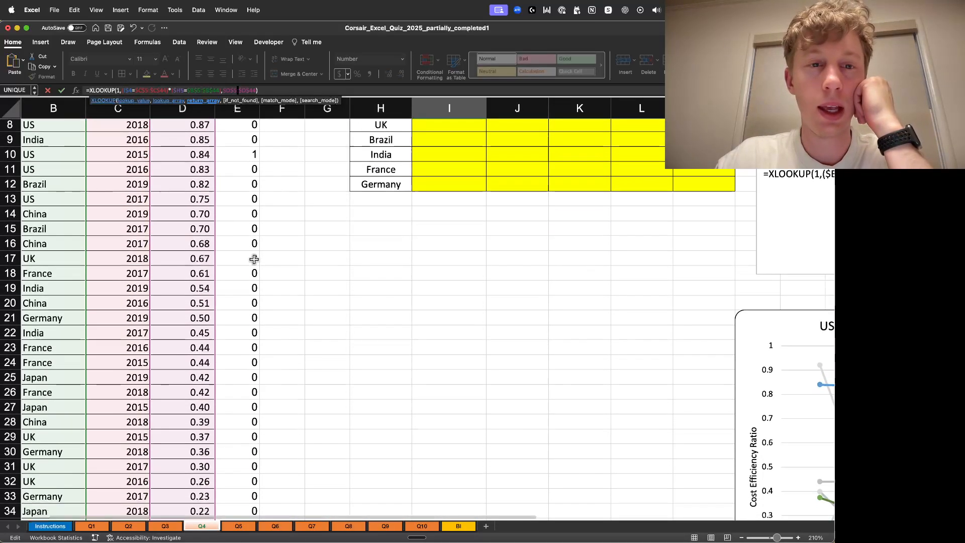
{"action": "scroll", "coordinate": [251, 239], "scroll_direction": "up", "scroll_amount": 5}
{"action": "scroll", "coordinate": [251, 239], "scroll_direction": "up", "scroll_amount": 1}
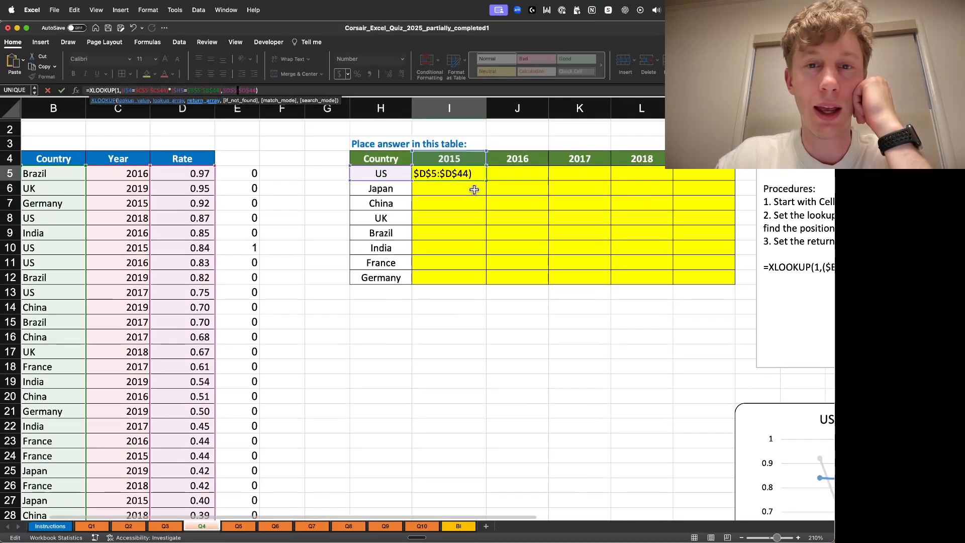
{"action": "left_click", "coordinate": [272, 90]}
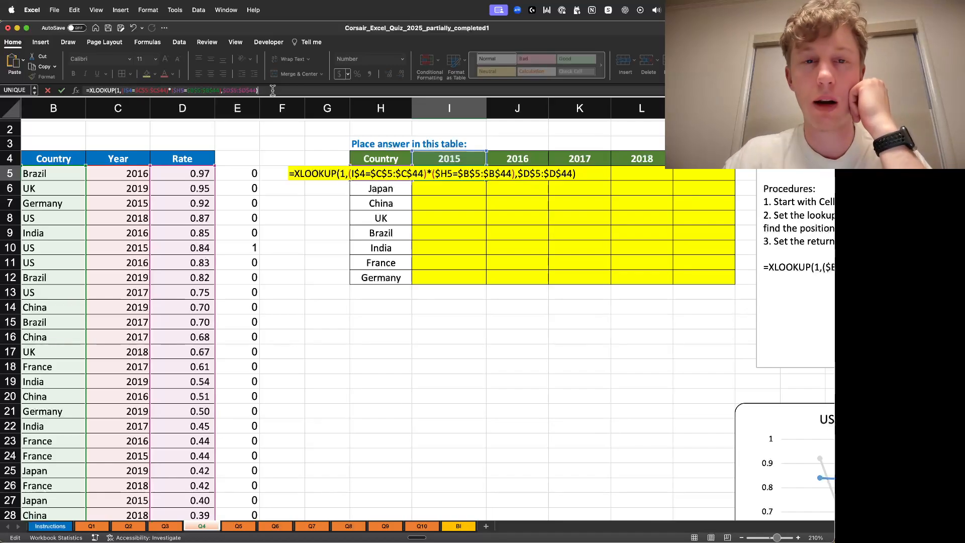
{"action": "key", "text": "Return"}
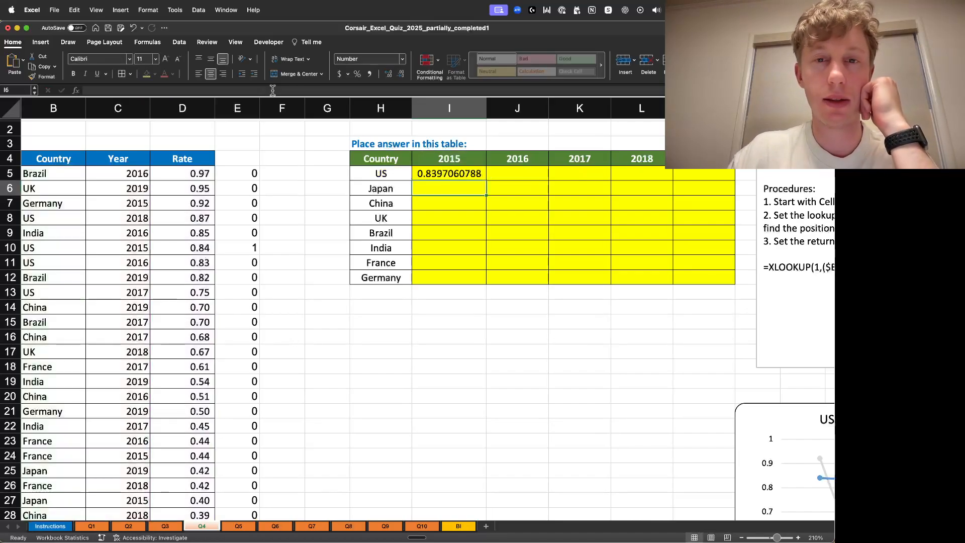
- Reduce the decimal places shown in I5 to two
{"action": "left_click", "coordinate": [474, 171]}
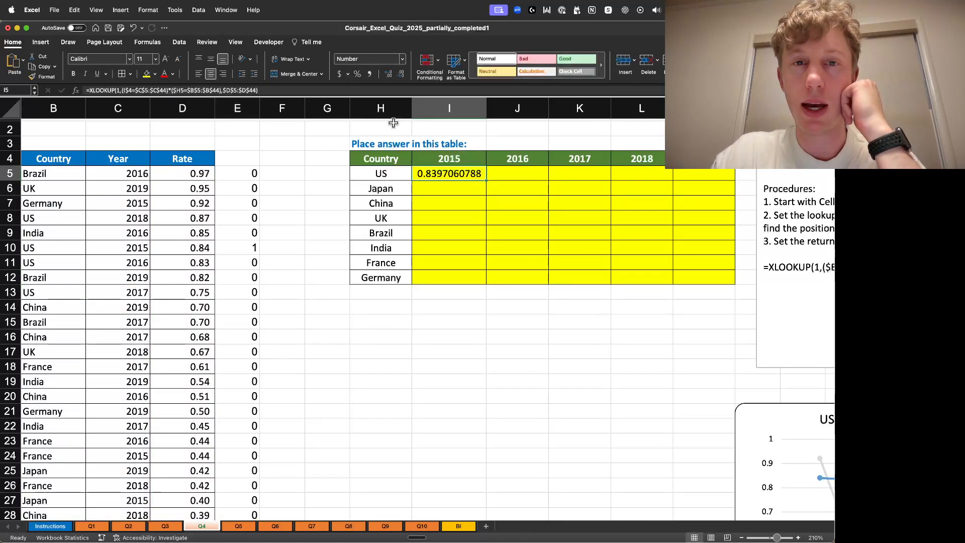
{"action": "left_click", "coordinate": [389, 74]}
{"action": "left_click", "coordinate": [401, 74]}
{"action": "left_click", "coordinate": [402, 75]}
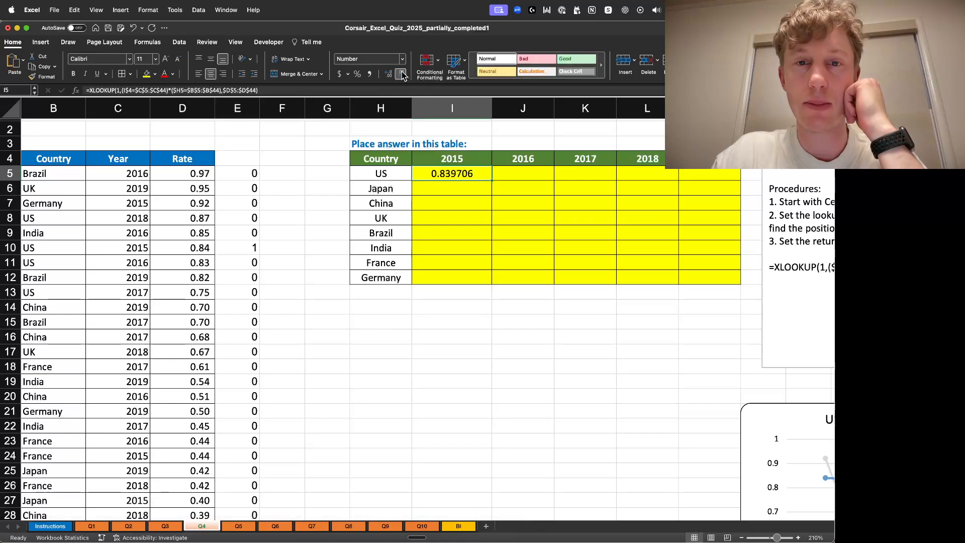
{"action": "left_click", "coordinate": [402, 74]}
{"action": "left_click", "coordinate": [401, 74]}
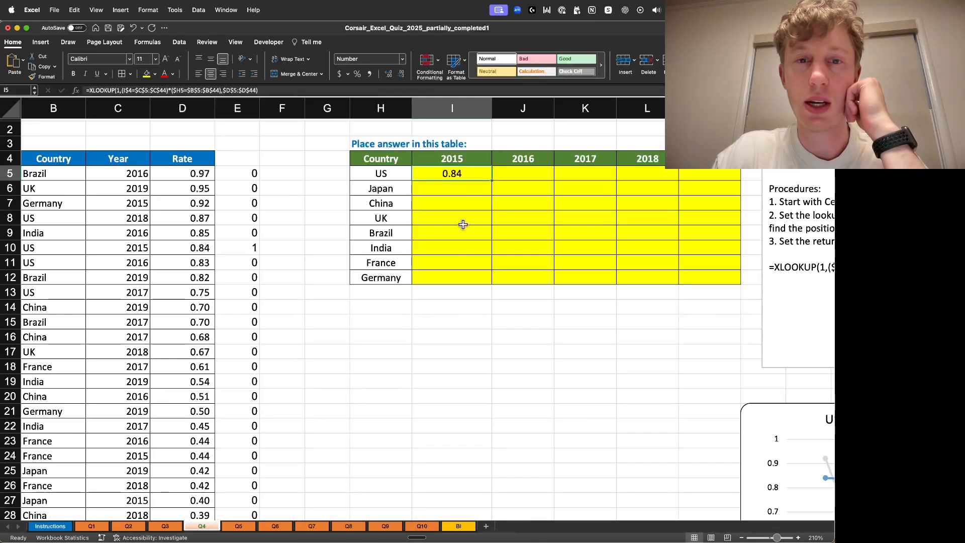
- Fill I5's formula down to Germany's row and across through the 2019 column
{"action": "double_click", "coordinate": [491, 181]}
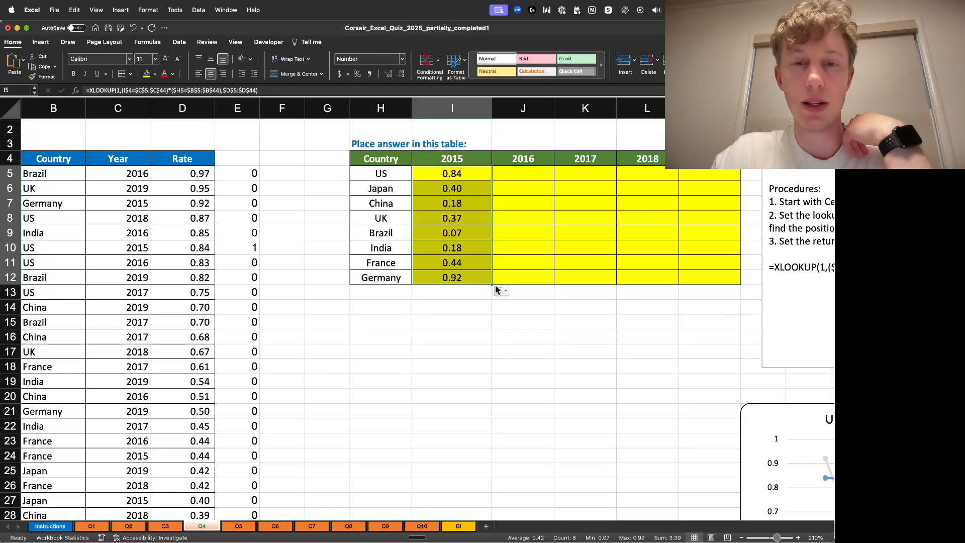
{"action": "left_click_drag", "start_coordinate": [491, 284], "coordinate": [714, 281]}
{"action": "left_click", "coordinate": [631, 303]}
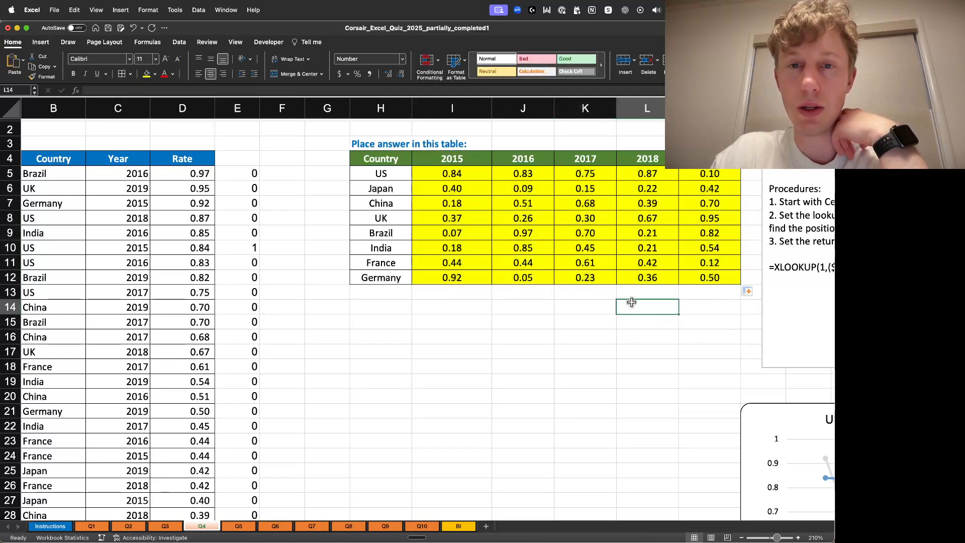
- Paste K9's whole XLOOKUP formula into F5 as a formula, then clear F5
{"action": "left_click", "coordinate": [591, 235]}
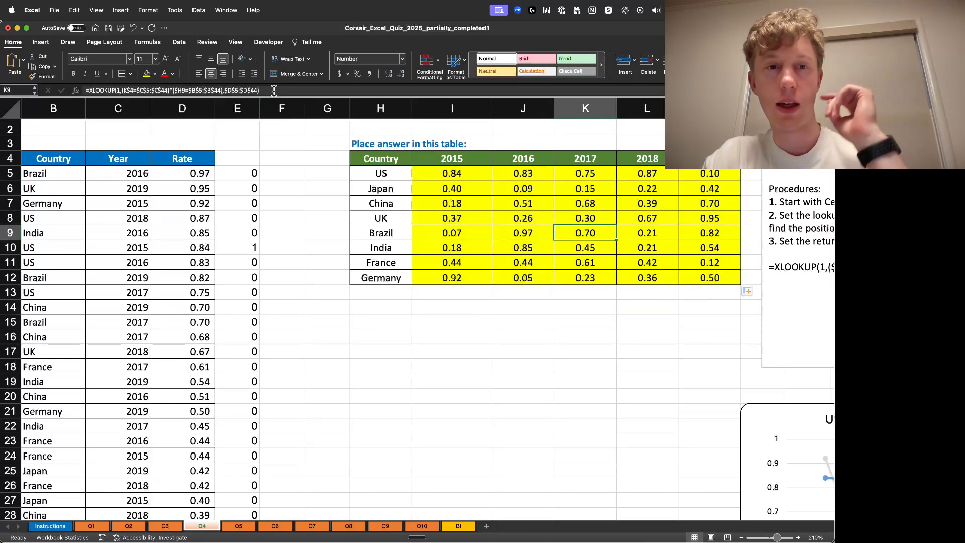
{"action": "left_click_drag", "start_coordinate": [274, 90], "coordinate": [87, 91]}
{"action": "key", "text": "super+c"}
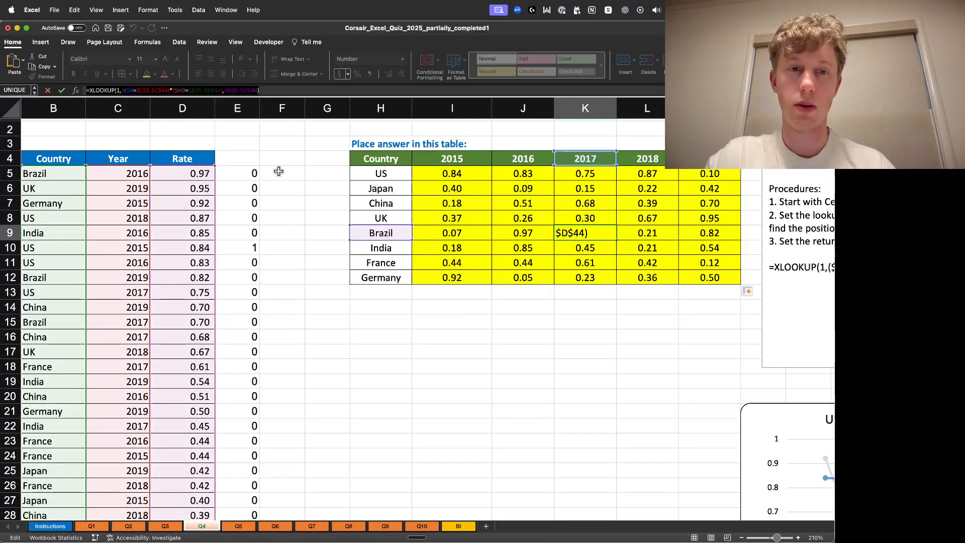
{"action": "left_click", "coordinate": [314, 92]}
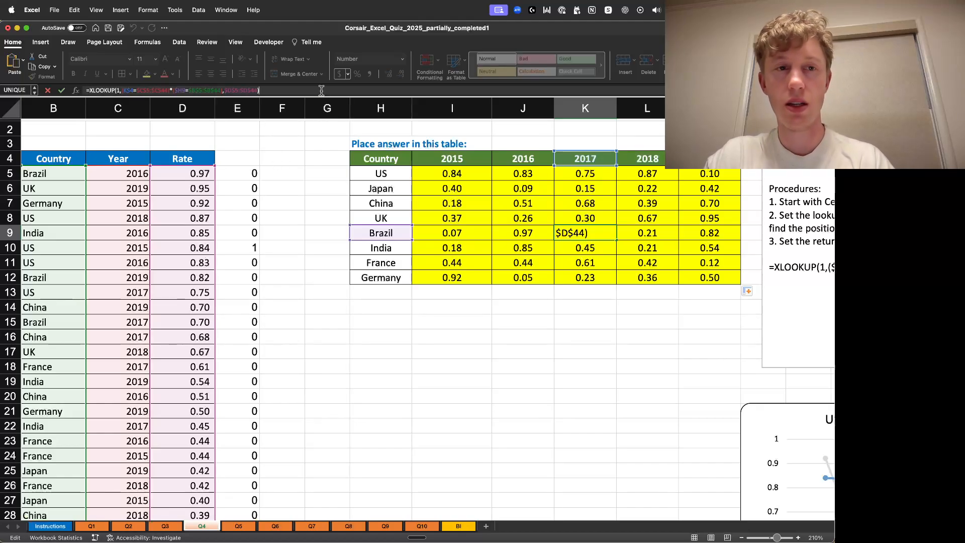
{"action": "key", "text": "Return"}
{"action": "left_click", "coordinate": [280, 176]}
{"action": "type", "text": "="}
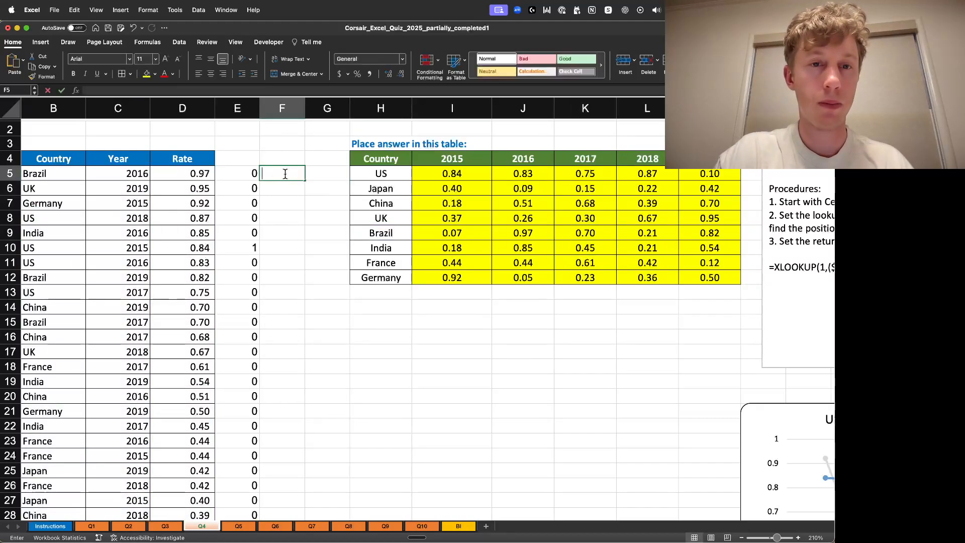
{"action": "key", "text": "super+v"}
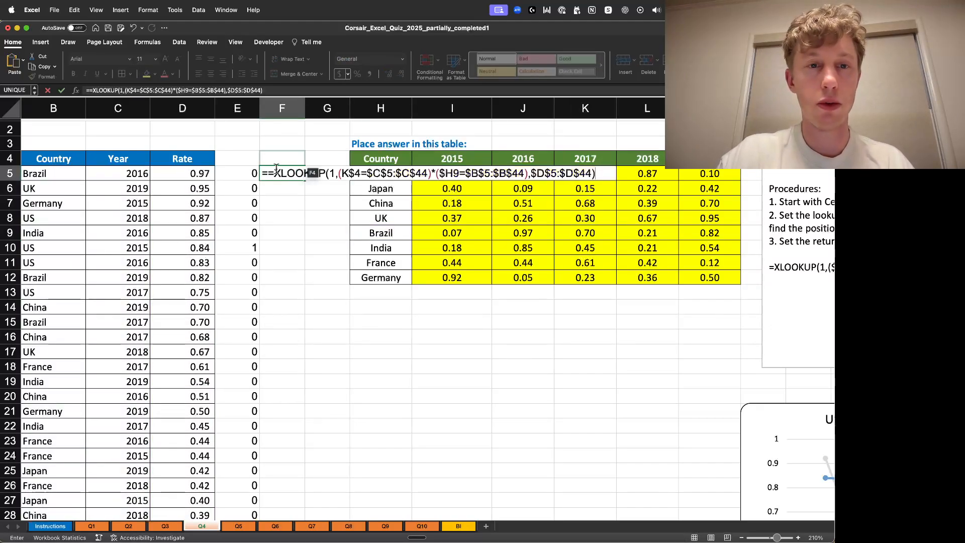
{"action": "left_click", "coordinate": [274, 176]}
{"action": "key", "text": "BackSpace"}
{"action": "key", "text": "Return"}
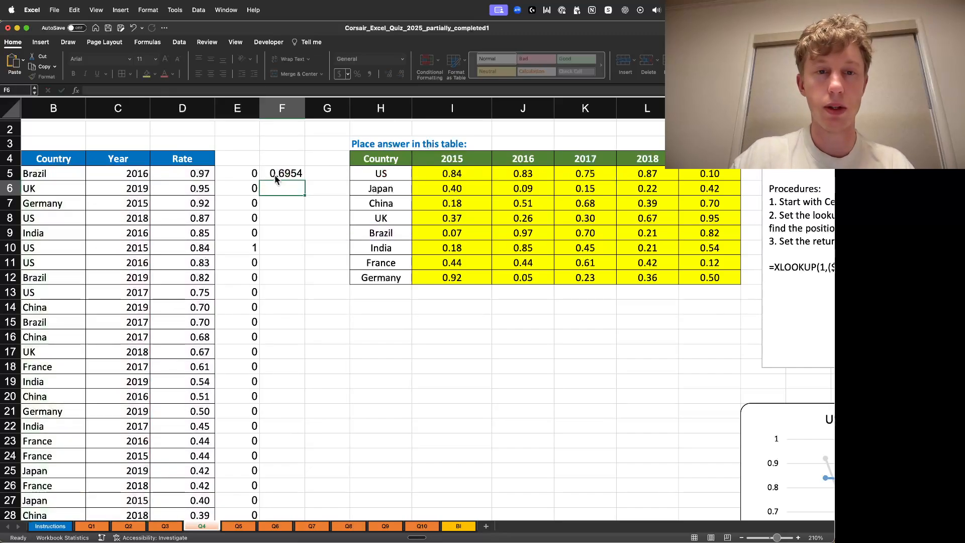
{"action": "left_click", "coordinate": [285, 173]}
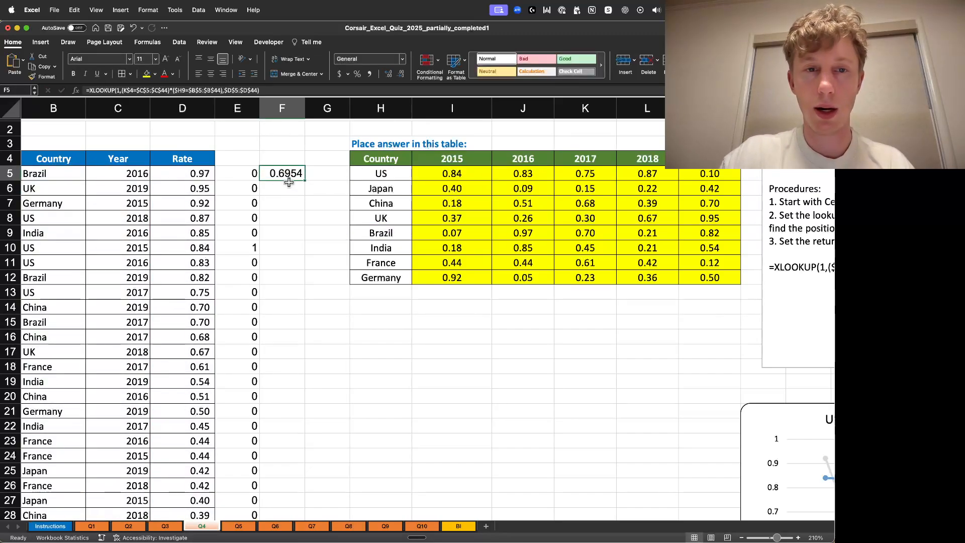
{"action": "key", "text": "Delete"}
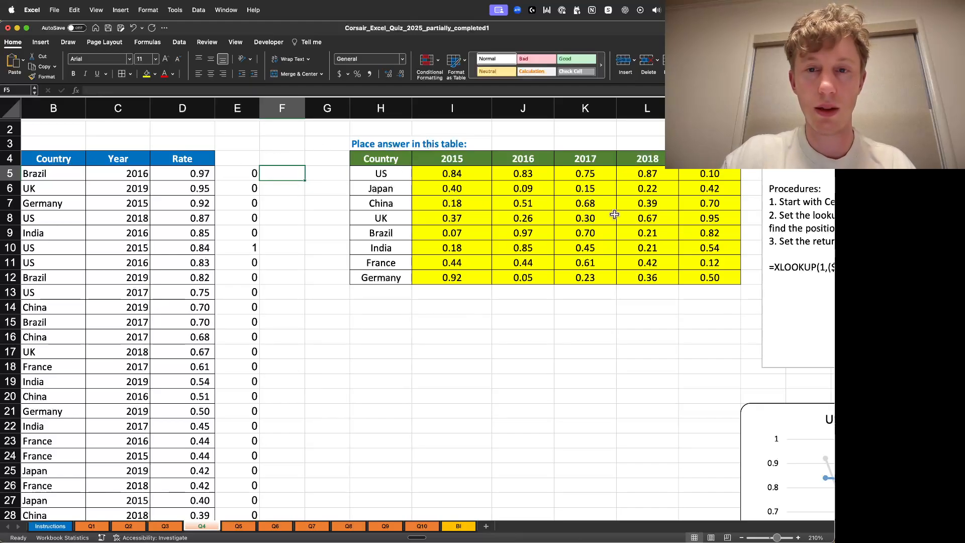
- Copy the two-condition product part of K9's XLOOKUP formula and enter it in F5 as its own formula
{"action": "double_click", "coordinate": [579, 234]}
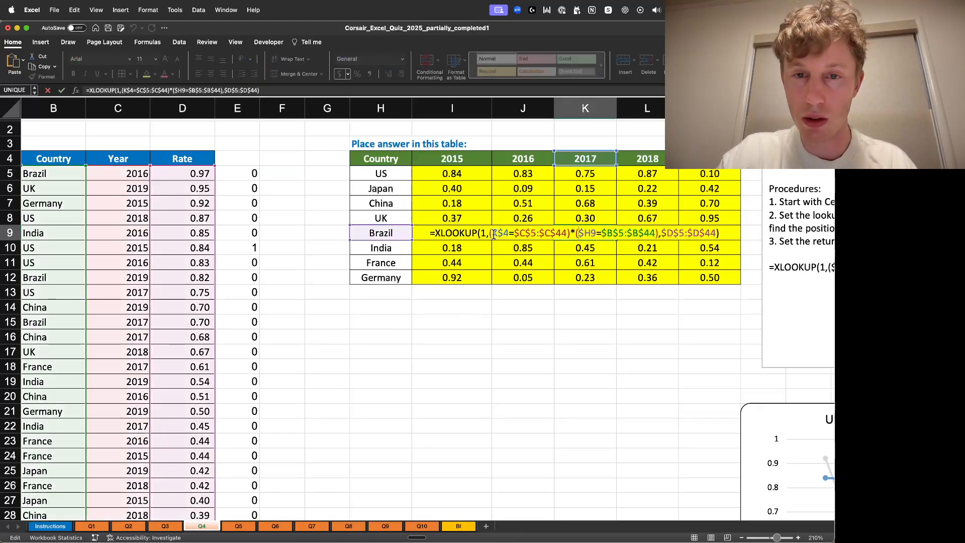
{"action": "left_click_drag", "start_coordinate": [491, 233], "coordinate": [592, 233]}
{"action": "left_click", "coordinate": [504, 232]}
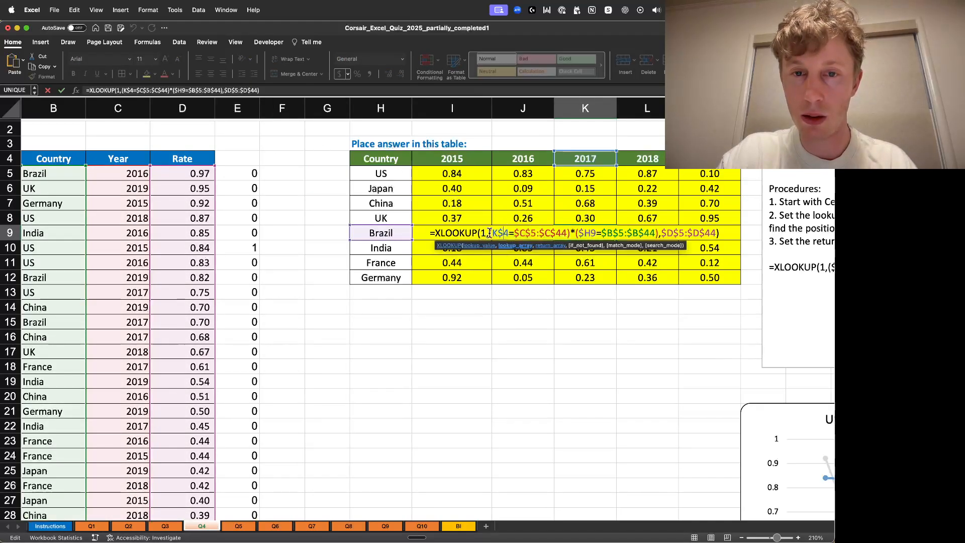
{"action": "left_click_drag", "start_coordinate": [488, 233], "coordinate": [653, 229]}
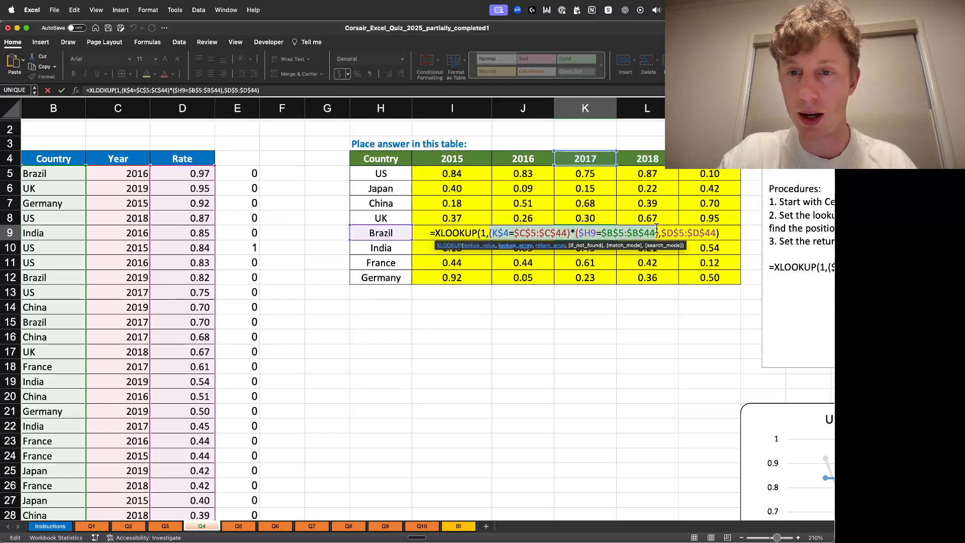
{"action": "key", "text": "Return"}
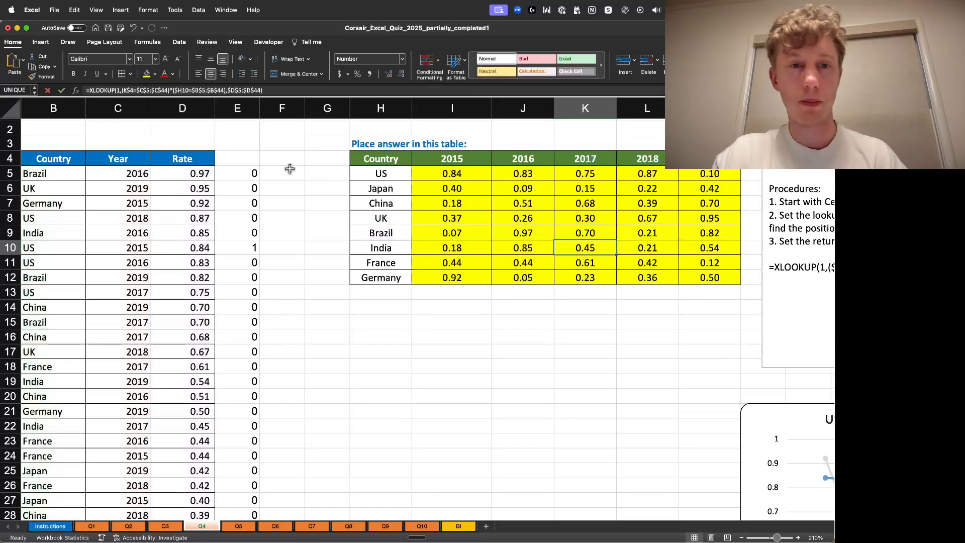
{"action": "left_click", "coordinate": [284, 173]}
{"action": "type", "text": "(K$4=$C$5:$C$44)*($H9=$B$5:$B$44)"}
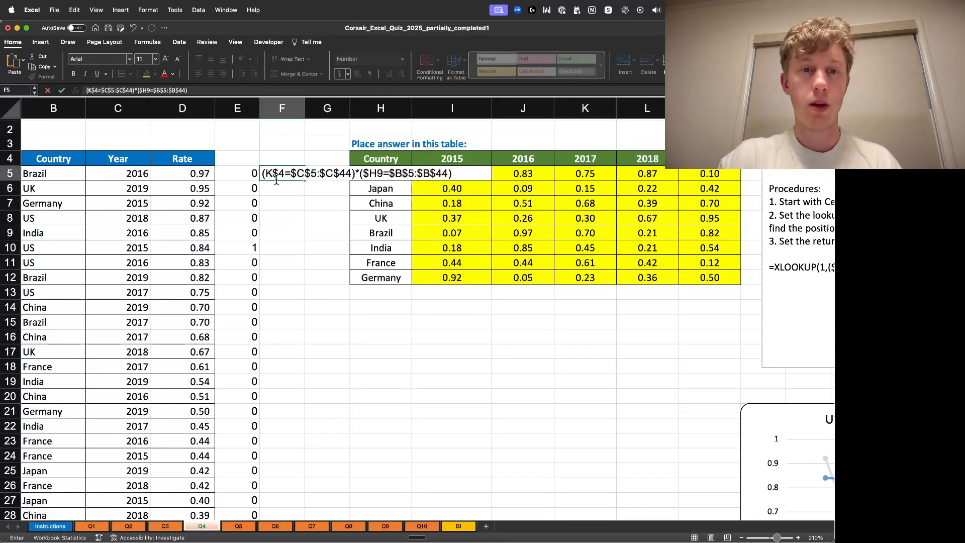
{"action": "left_click", "coordinate": [262, 175]}
{"action": "type", "text": "="}
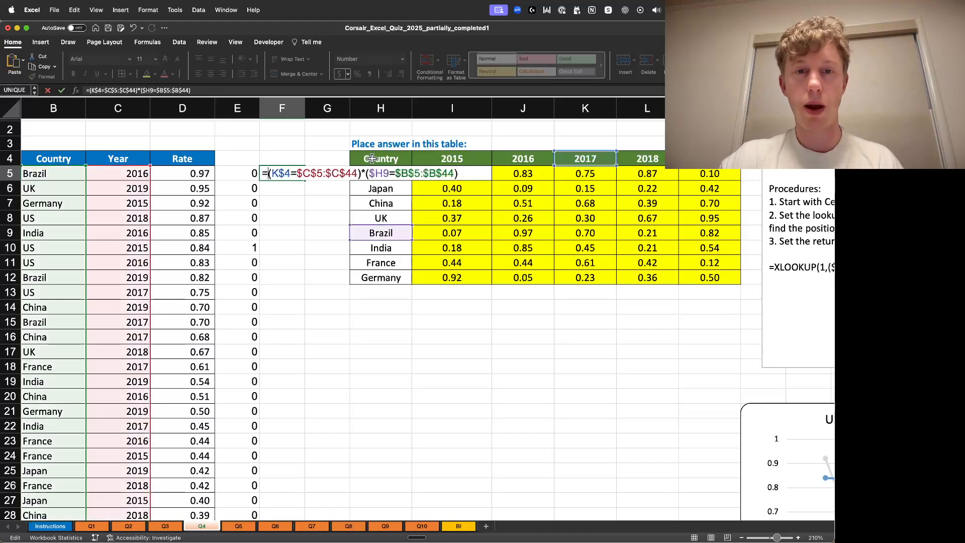
{"action": "key", "text": "Return"}
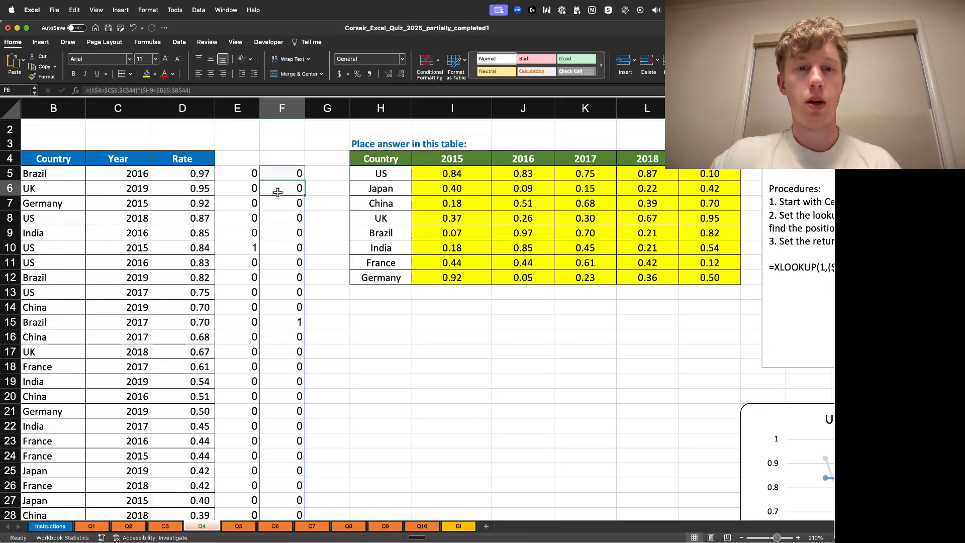
- Examine the spilled 0/1 array in column F and the data row where it returns 1
{"action": "left_click_drag", "start_coordinate": [297, 175], "coordinate": [296, 325]}
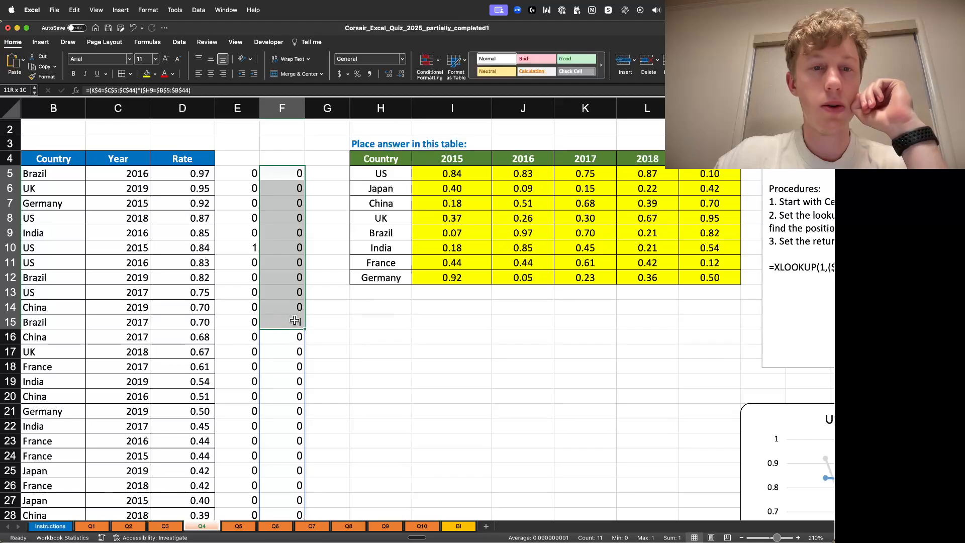
{"action": "left_click", "coordinate": [297, 323]}
{"action": "scroll", "coordinate": [362, 317], "scroll_direction": "down", "scroll_amount": 3}
{"action": "scroll", "coordinate": [361, 317], "scroll_direction": "down", "scroll_amount": 1}
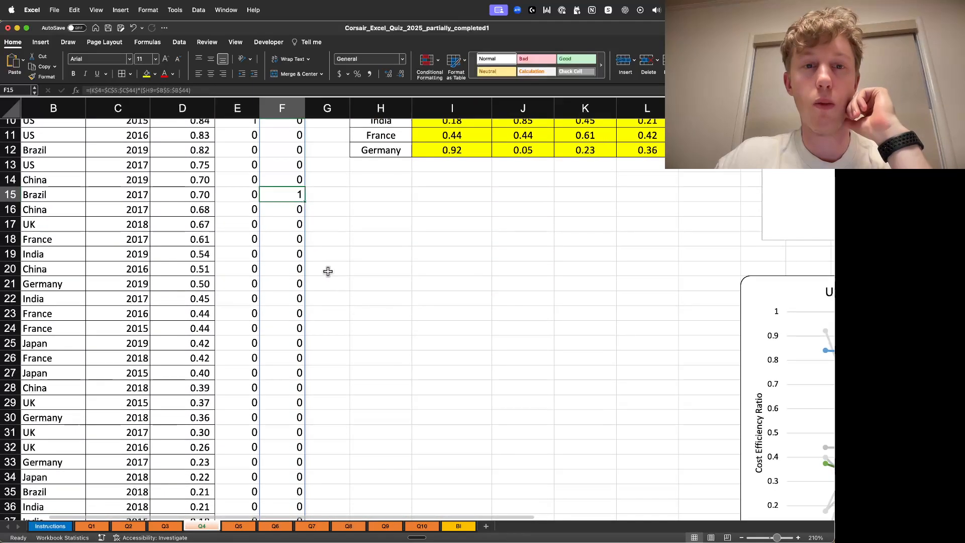
{"action": "left_click", "coordinate": [53, 200]}
{"action": "left_click_drag", "start_coordinate": [130, 199], "coordinate": [302, 196]}
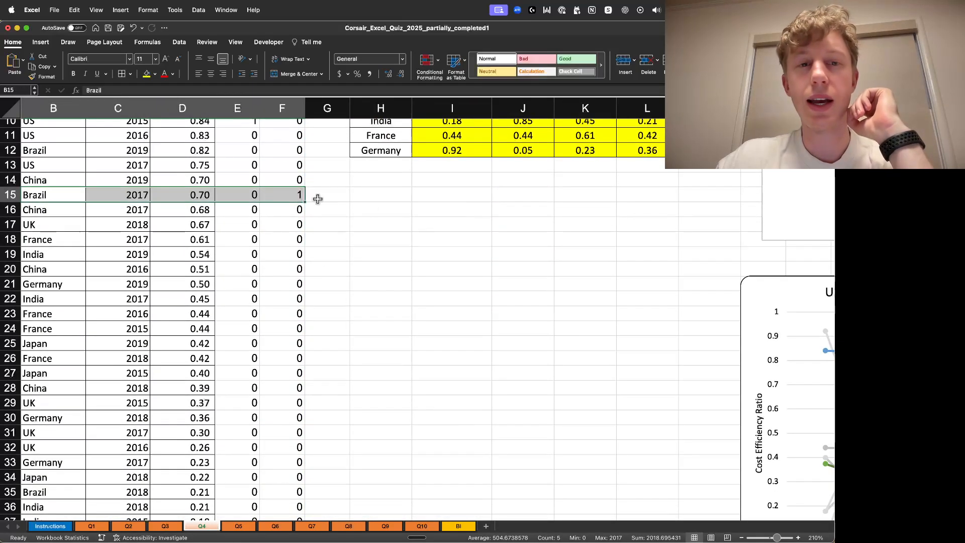
{"action": "scroll", "coordinate": [388, 252], "scroll_direction": "down", "scroll_amount": 5}
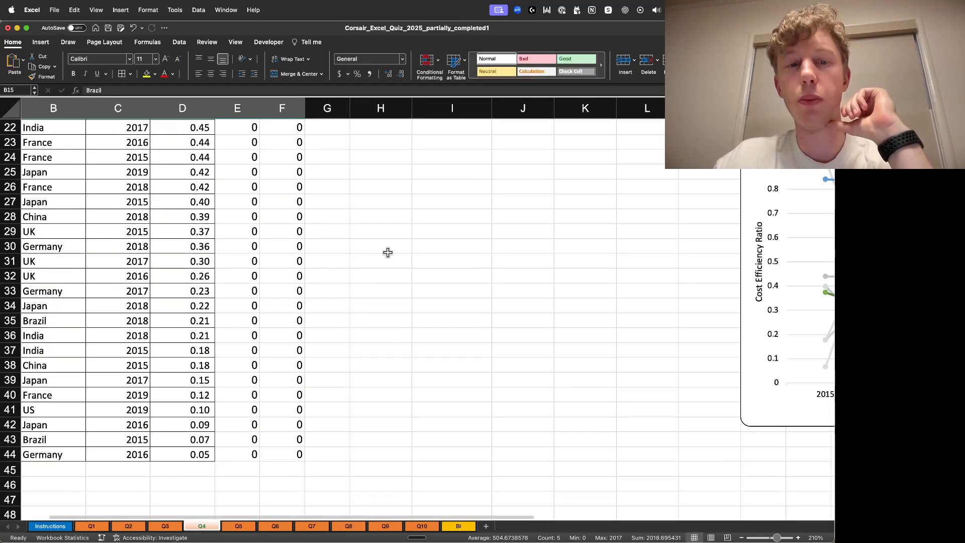
{"action": "left_click", "coordinate": [293, 395]}
{"action": "scroll", "coordinate": [314, 317], "scroll_direction": "up", "scroll_amount": 9}
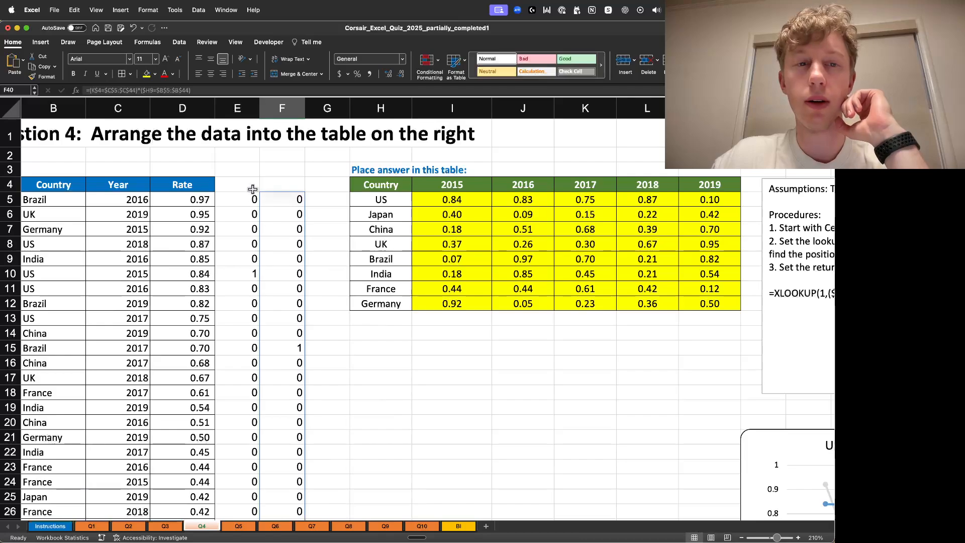
- Clear the helper columns E and F from row 4 down to the end of the data
{"action": "left_click_drag", "start_coordinate": [251, 185], "coordinate": [289, 184]}
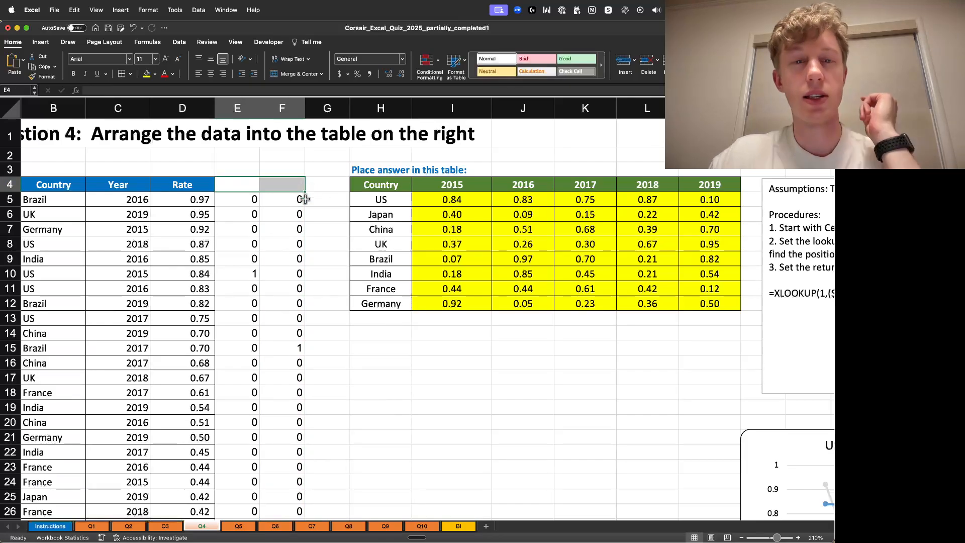
{"action": "key", "text": "shift+Down"}
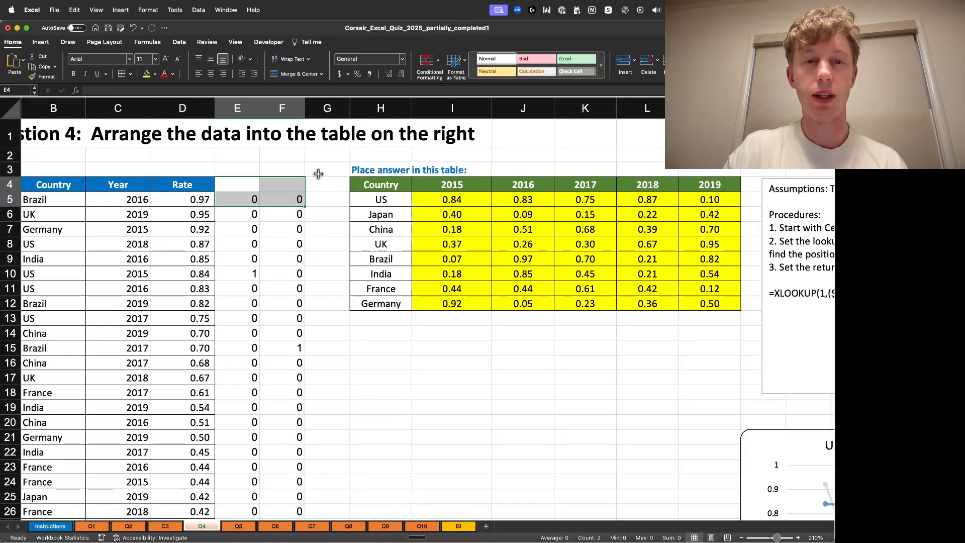
{"action": "key", "text": "super+shift+Down"}
{"action": "key", "text": "Delete"}
{"action": "left_click", "coordinate": [464, 426]}
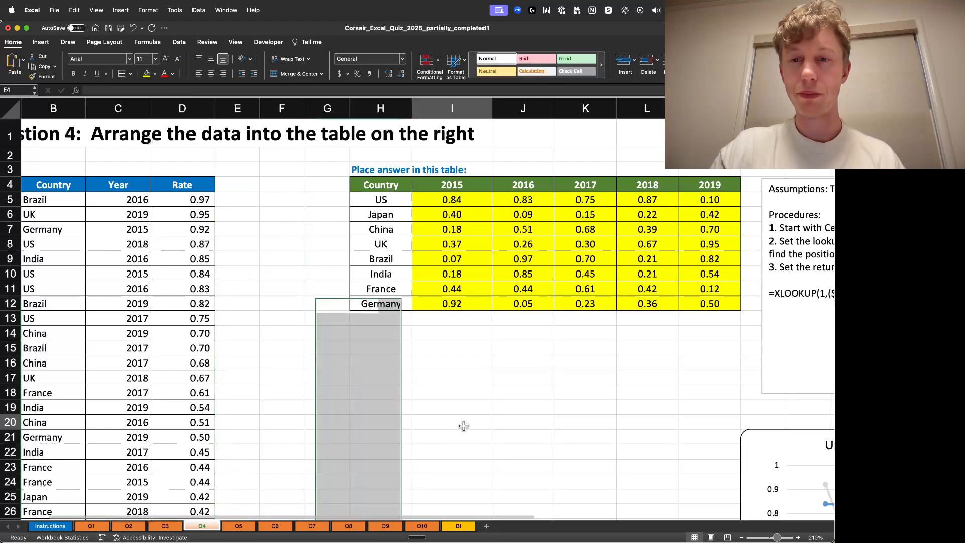
- Review the procedures notes and the cost-efficiency chart beside the Q4 answer table
{"action": "scroll", "coordinate": [591, 508], "scroll_direction": "right", "scroll_amount": 10}
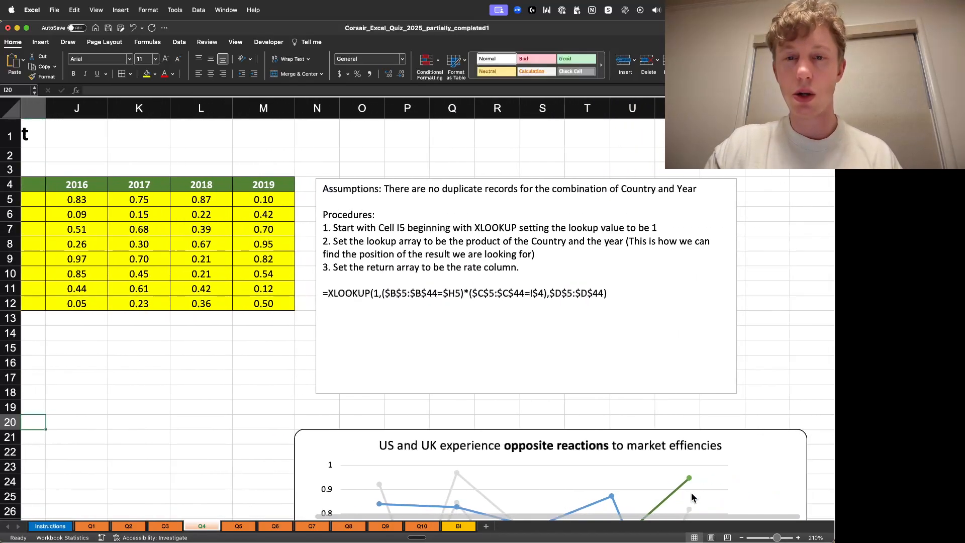
{"action": "scroll", "coordinate": [691, 493], "scroll_direction": "right", "scroll_amount": 2}
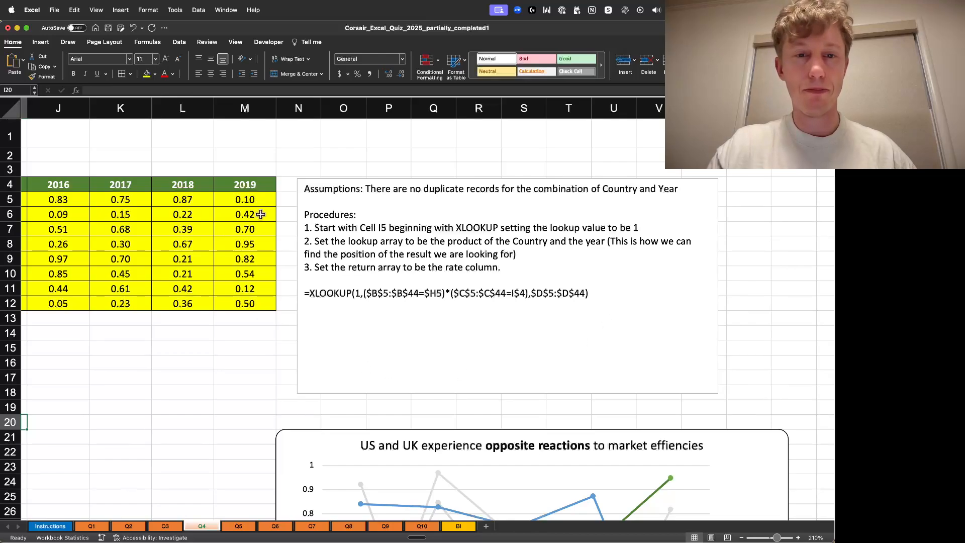
{"action": "scroll", "coordinate": [800, 210], "scroll_direction": "down", "scroll_amount": 10}
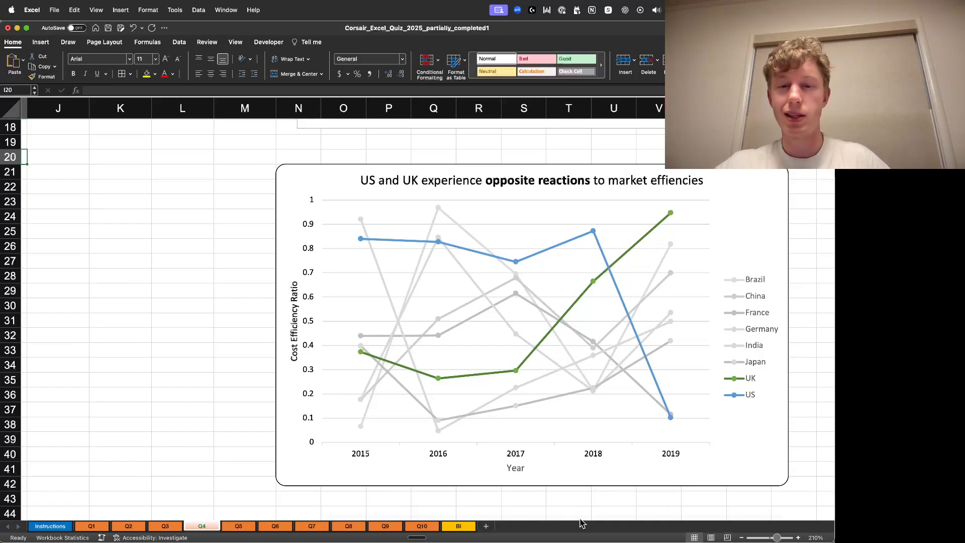
{"action": "scroll", "coordinate": [422, 506], "scroll_direction": "left", "scroll_amount": 10}
{"action": "scroll", "coordinate": [345, 371], "scroll_direction": "up", "scroll_amount": 10}
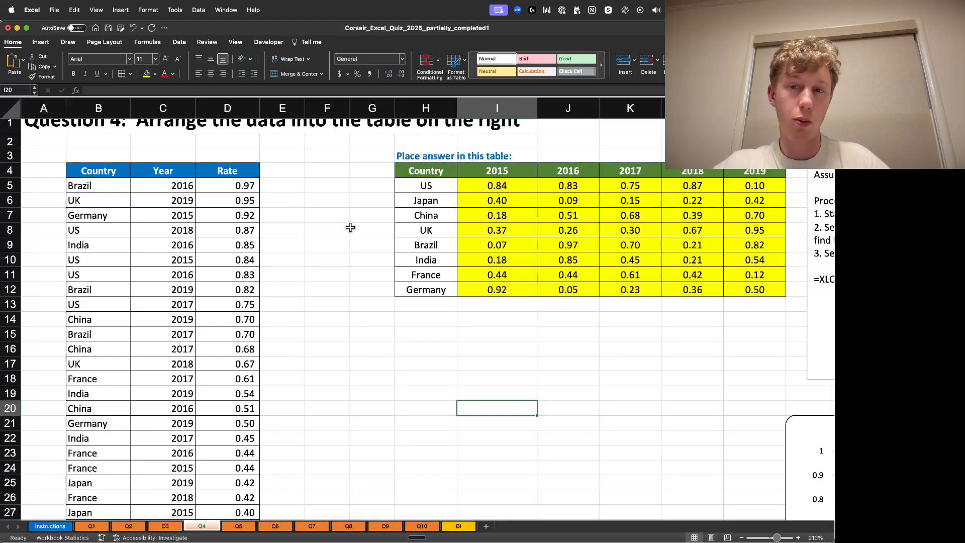
{"action": "scroll", "coordinate": [456, 444], "scroll_direction": "down", "scroll_amount": 3}
{"action": "scroll", "coordinate": [454, 355], "scroll_direction": "up", "scroll_amount": 4}
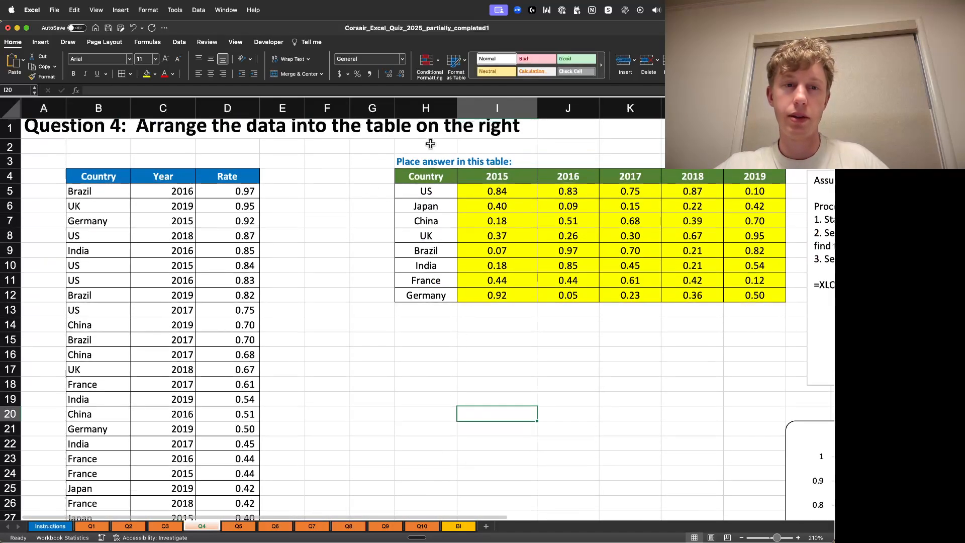
{"action": "scroll", "coordinate": [425, 339], "scroll_direction": "down", "scroll_amount": 10}
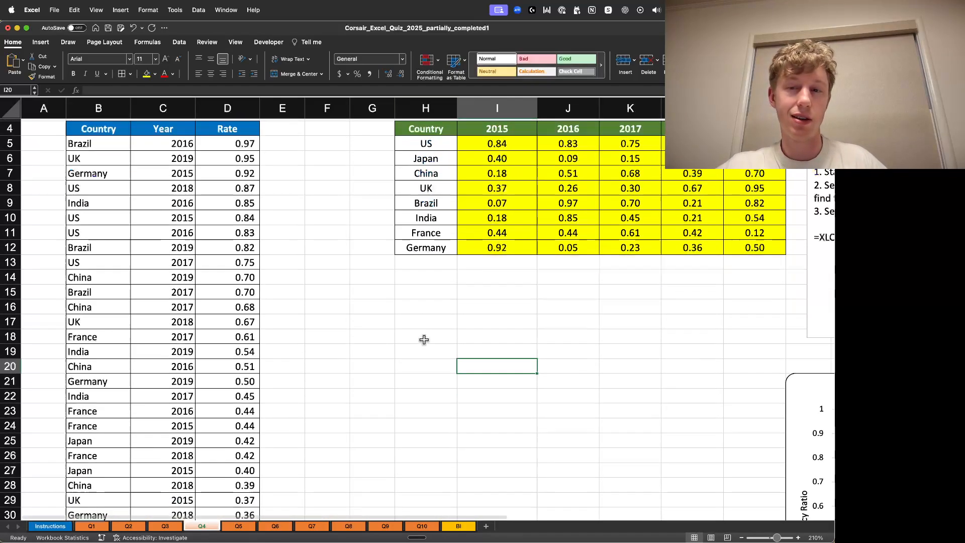
{"action": "scroll", "coordinate": [425, 377], "scroll_direction": "up", "scroll_amount": 1}
{"action": "left_click_drag", "start_coordinate": [345, 517], "coordinate": [674, 499]}
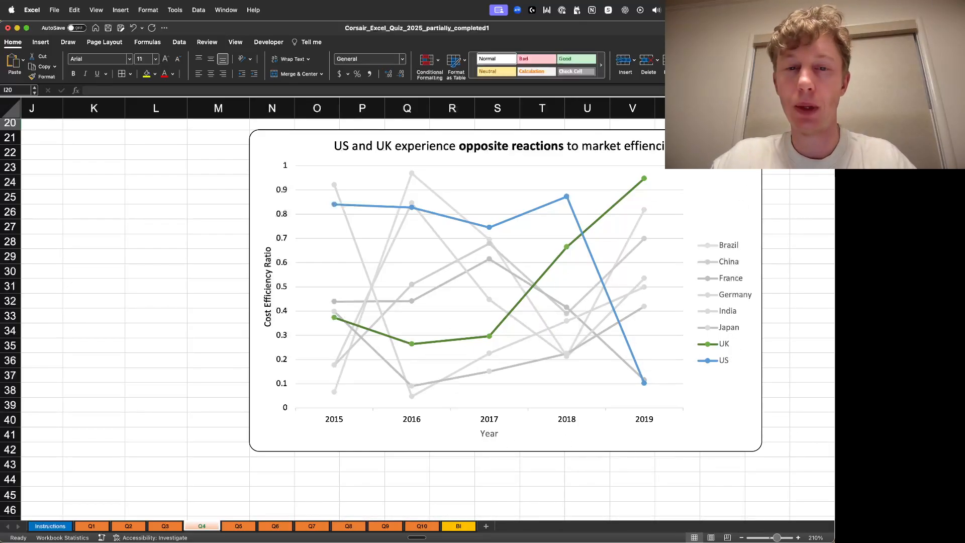
{"action": "scroll", "coordinate": [798, 198], "scroll_direction": "up", "scroll_amount": 1}
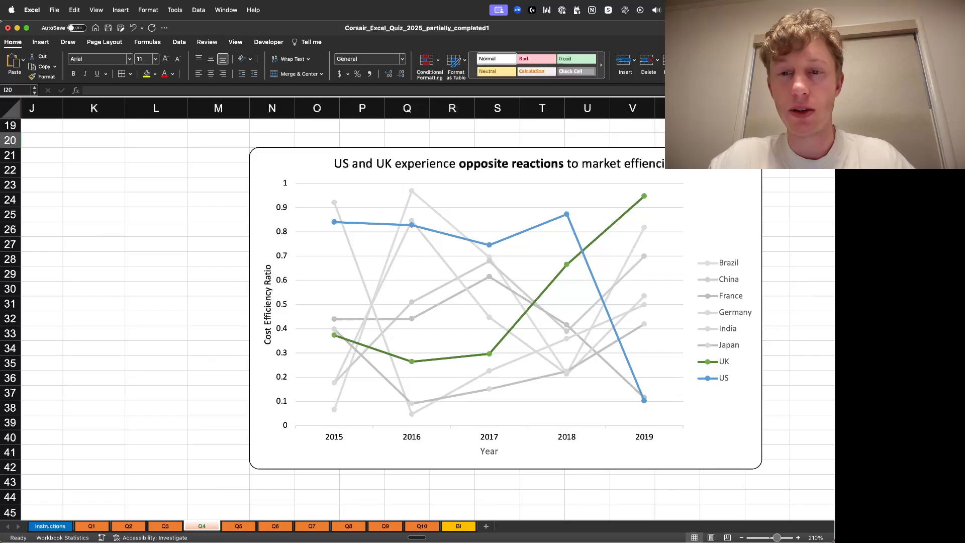
{"action": "left_click", "coordinate": [795, 203]}
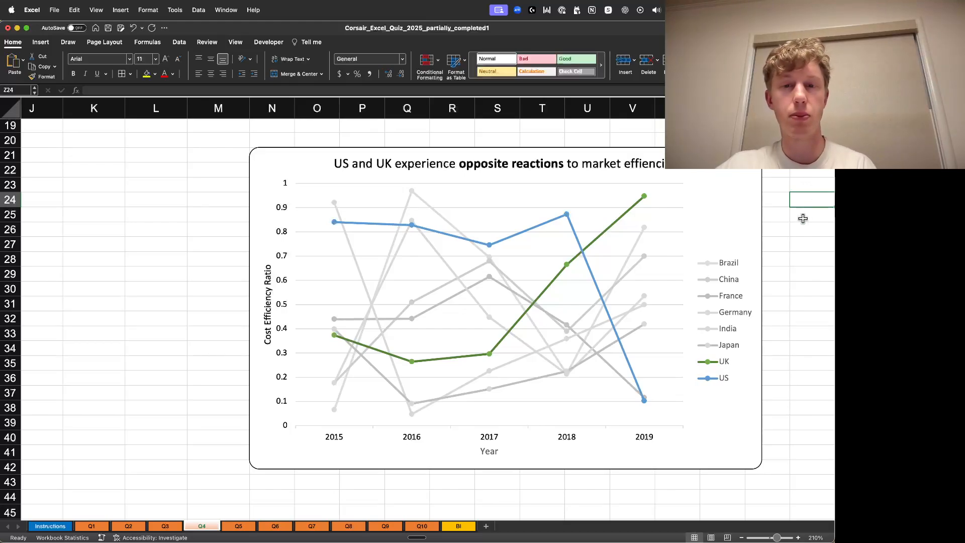
{"action": "scroll", "coordinate": [774, 219], "scroll_direction": "up", "scroll_amount": 10}
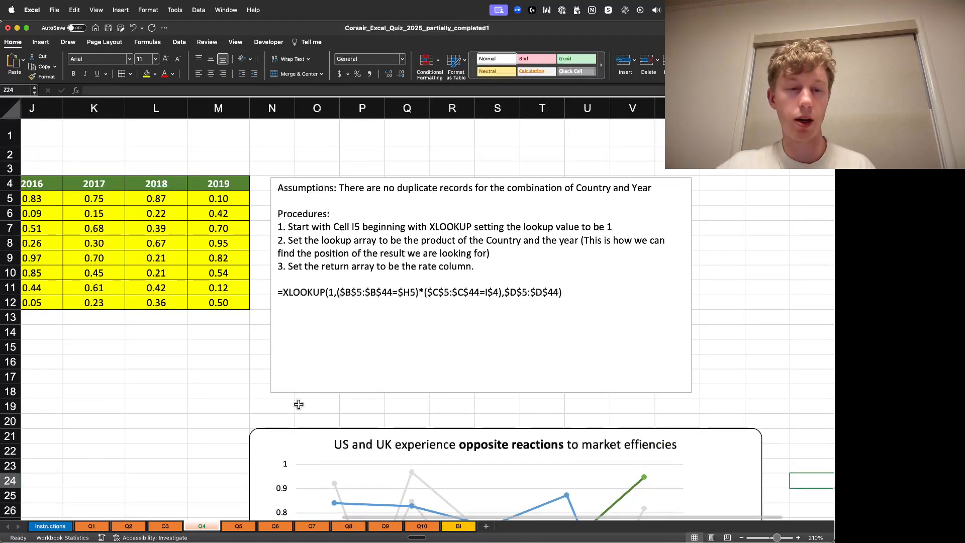
{"action": "scroll", "coordinate": [521, 362], "scroll_direction": "up", "scroll_amount": 1}
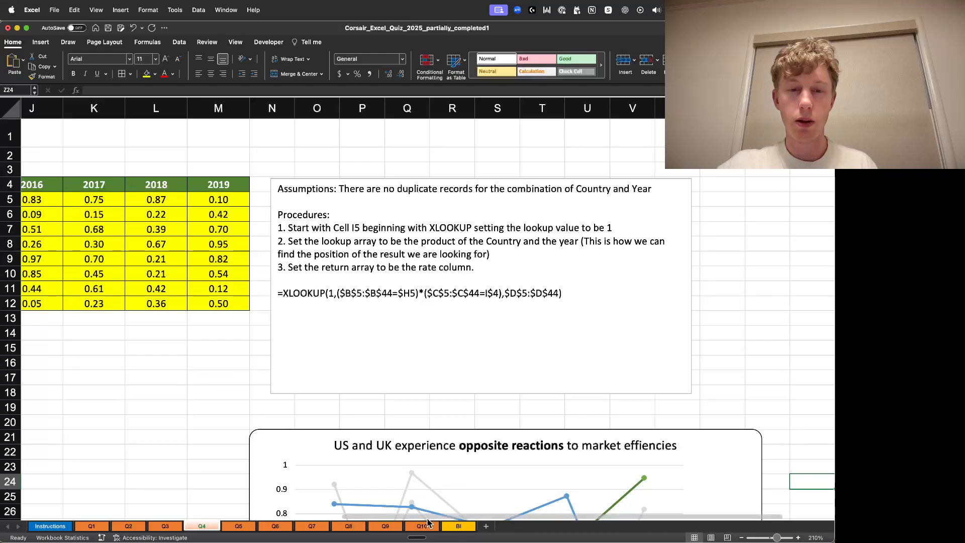
{"action": "scroll", "coordinate": [503, 347], "scroll_direction": "left", "scroll_amount": 10}
- Switch to the Q5 sheet and view its question at the top
{"action": "left_click", "coordinate": [239, 526]}
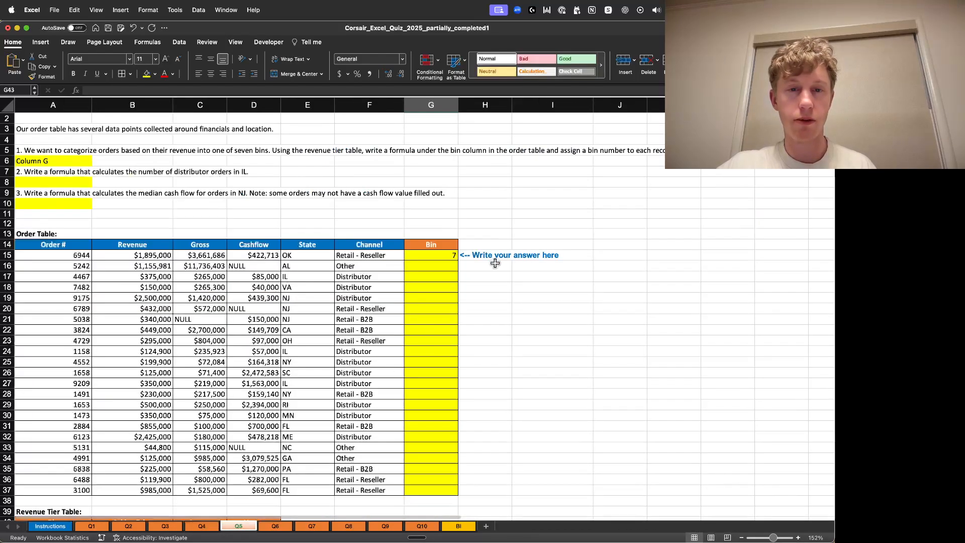
{"action": "scroll", "coordinate": [468, 191], "scroll_direction": "up", "scroll_amount": 2}
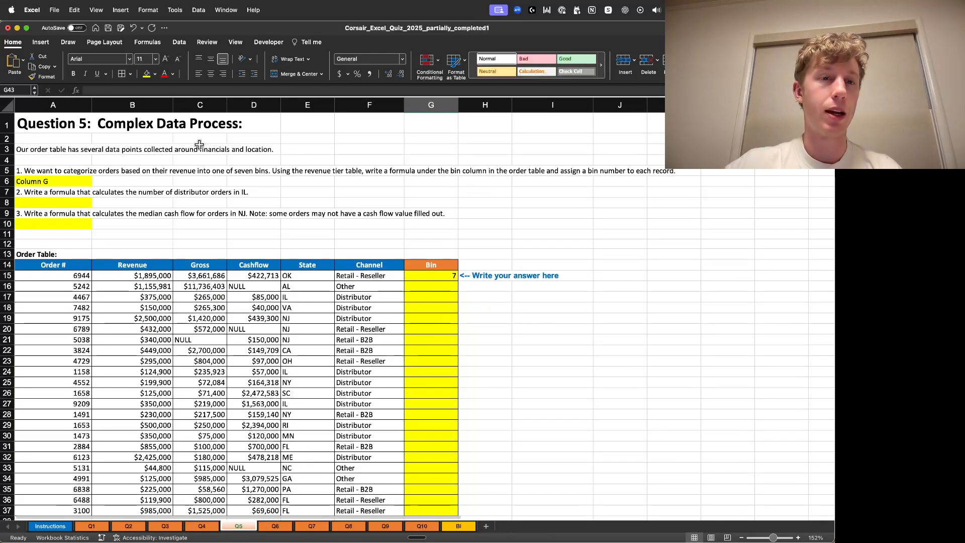
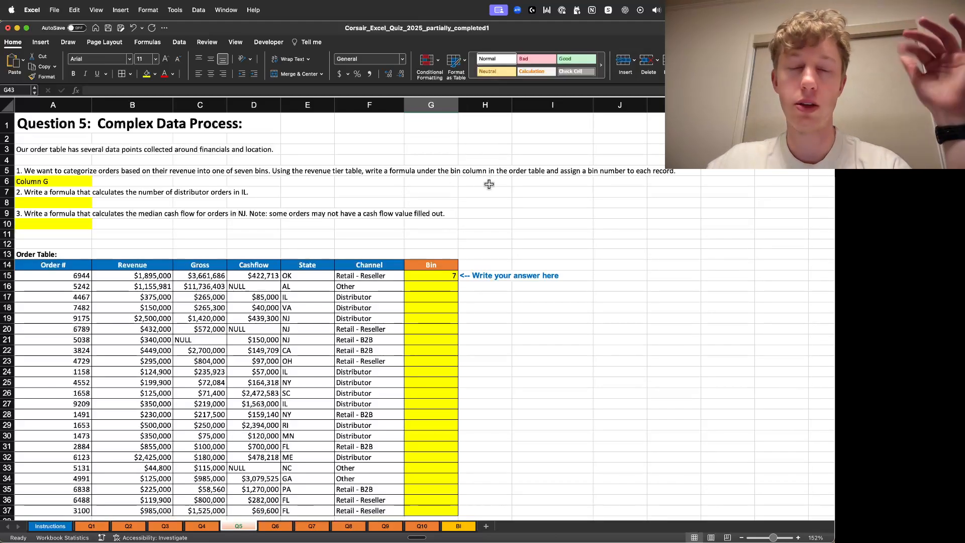
- Examine the revenue tier table's bins, asking price ranges and lower and upper bounds below the order table
{"action": "scroll", "coordinate": [371, 234], "scroll_direction": "down", "scroll_amount": 6}
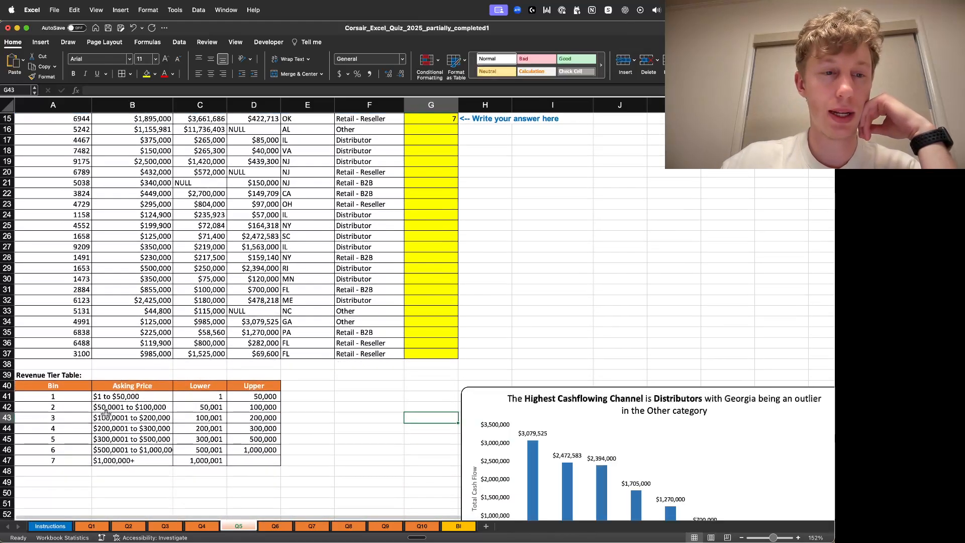
{"action": "left_click", "coordinate": [371, 397]}
{"action": "left_click", "coordinate": [56, 385]}
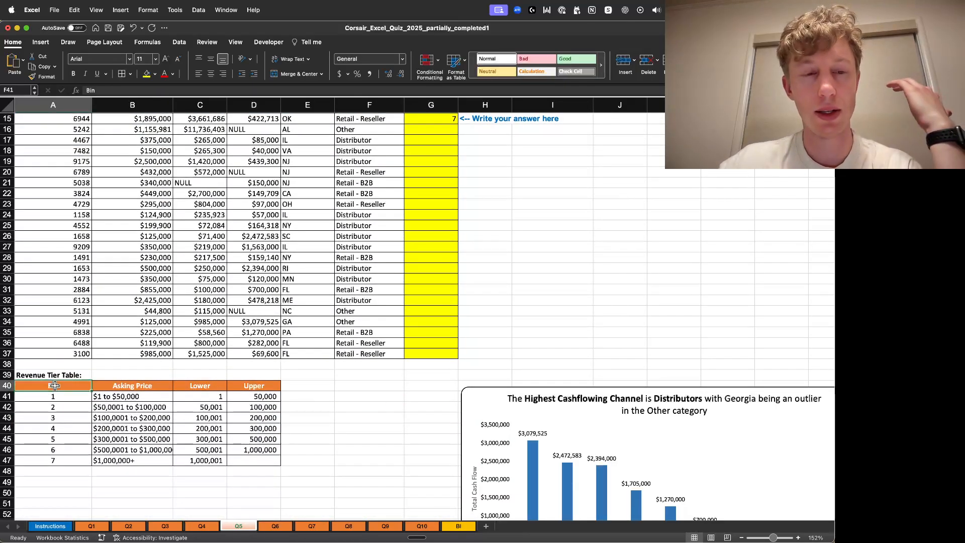
{"action": "left_click_drag", "start_coordinate": [56, 386], "coordinate": [254, 460]}
{"action": "left_click", "coordinate": [370, 449]}
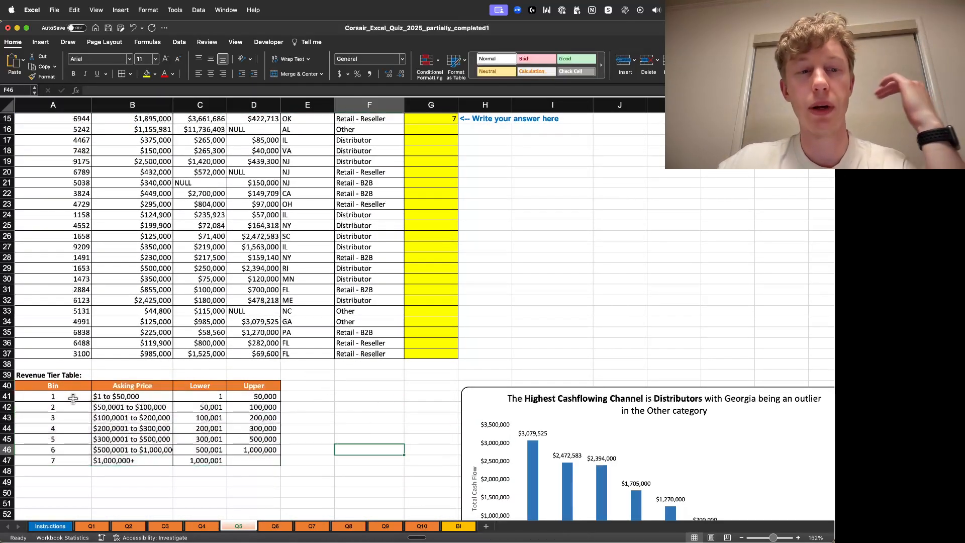
{"action": "left_click", "coordinate": [152, 398]}
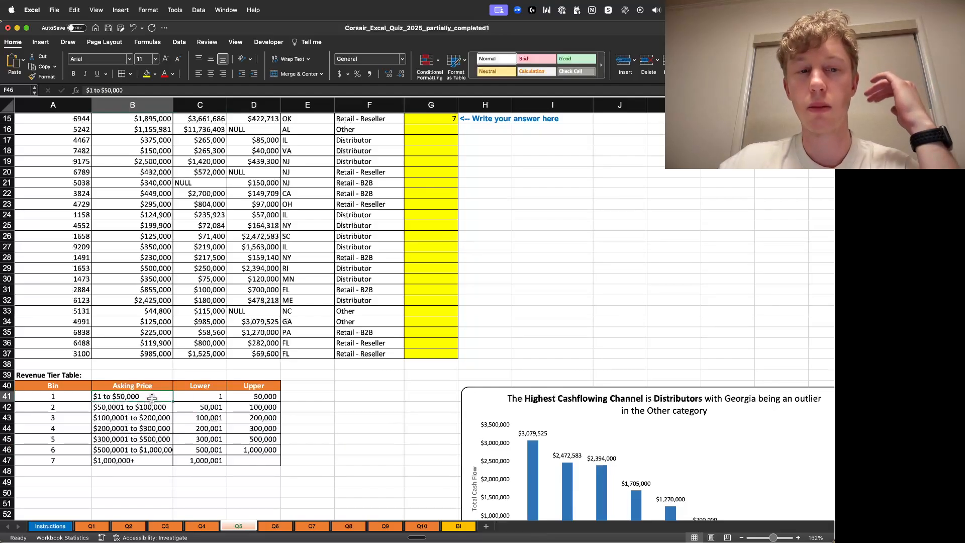
{"action": "left_click", "coordinate": [64, 396]}
{"action": "left_click_drag", "start_coordinate": [212, 397], "coordinate": [261, 396]}
{"action": "left_click", "coordinate": [320, 417]}
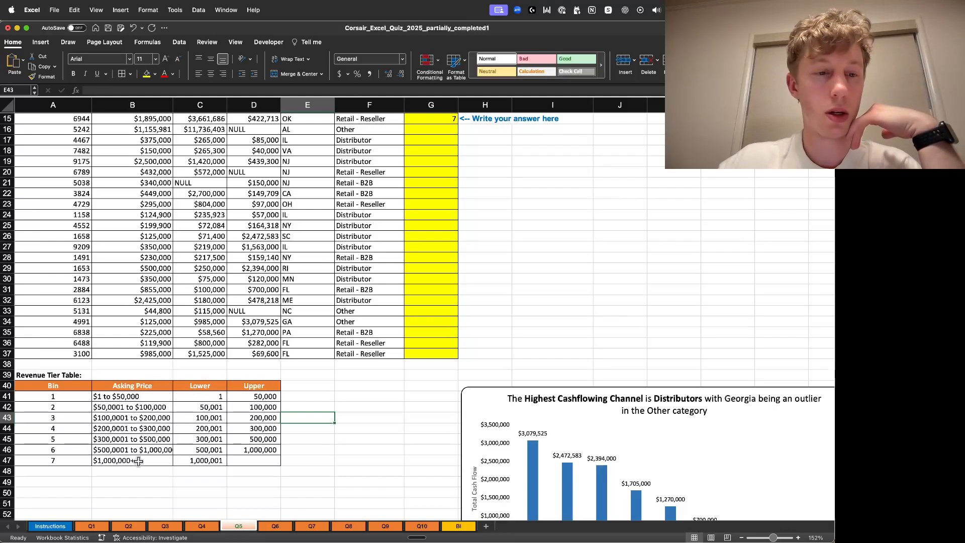
{"action": "left_click", "coordinate": [69, 411]}
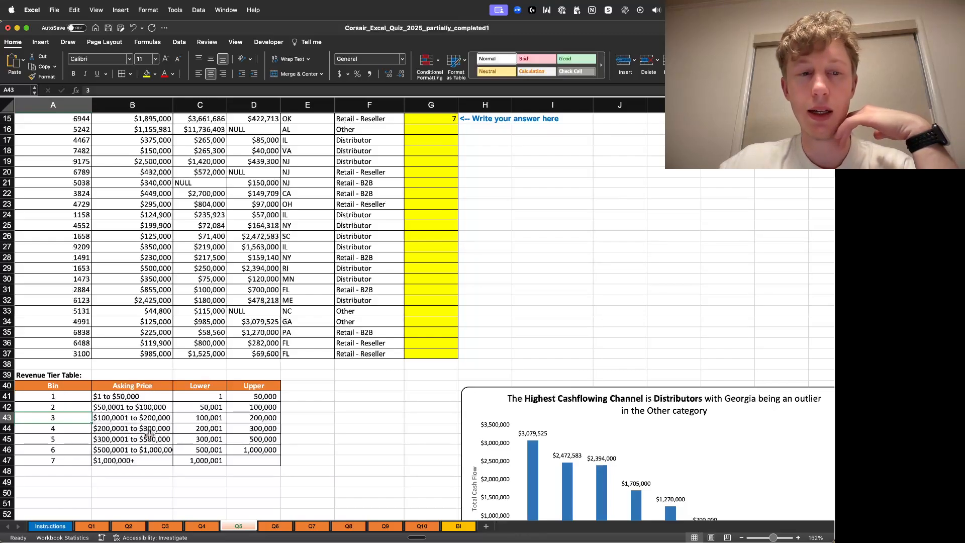
- Inspect the order table's revenue, gross and cashflow values, including the cells holding NULL
{"action": "scroll", "coordinate": [509, 306], "scroll_direction": "up", "scroll_amount": 8}
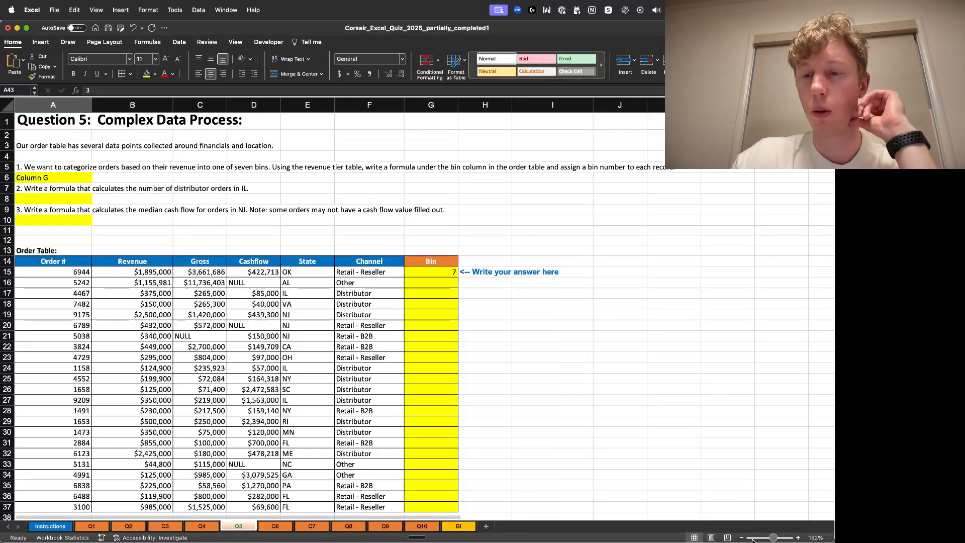
{"action": "left_click", "coordinate": [798, 537]}
{"action": "left_click", "coordinate": [798, 537]}
{"action": "left_click", "coordinate": [799, 537]}
{"action": "left_click", "coordinate": [799, 537]}
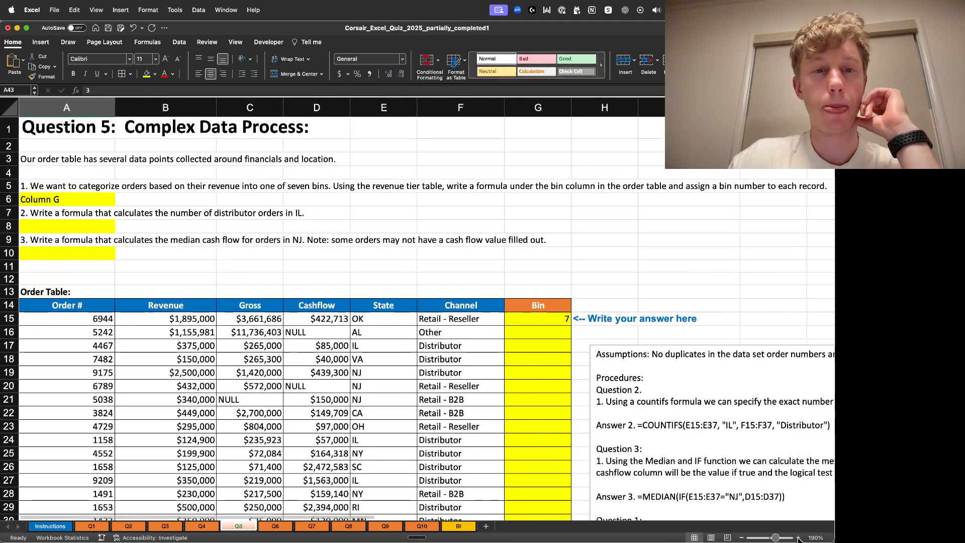
{"action": "left_click", "coordinate": [798, 538]}
{"action": "left_click", "coordinate": [799, 537]}
{"action": "left_click", "coordinate": [799, 538]}
{"action": "left_click", "coordinate": [799, 538]}
{"action": "left_click", "coordinate": [799, 538]}
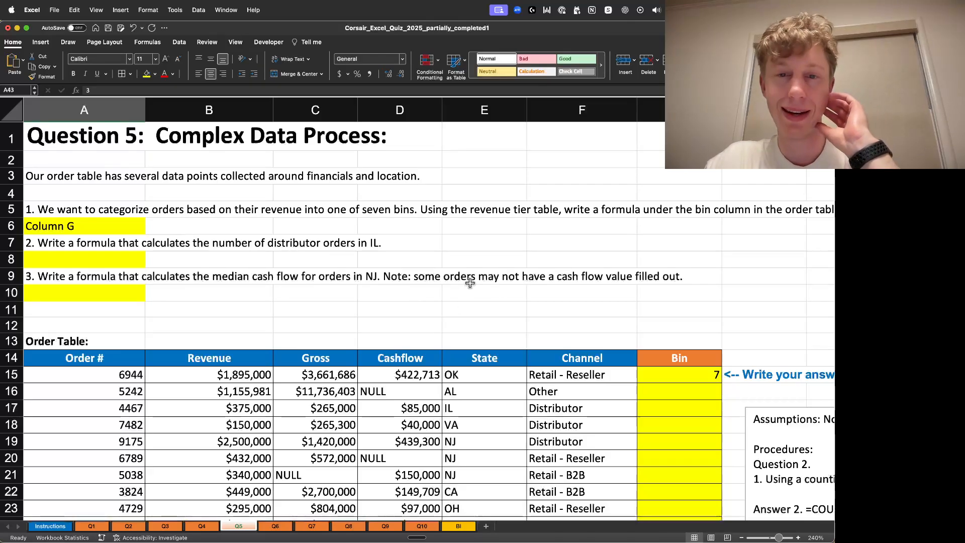
{"action": "scroll", "coordinate": [616, 266], "scroll_direction": "down", "scroll_amount": 5}
{"action": "scroll", "coordinate": [612, 263], "scroll_direction": "down", "scroll_amount": 4}
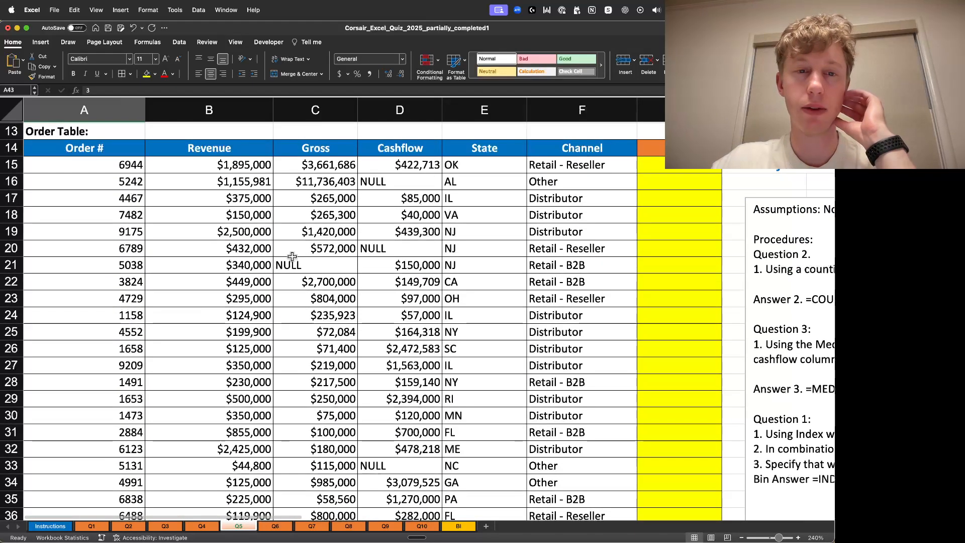
{"action": "left_click", "coordinate": [298, 266]}
{"action": "left_click", "coordinate": [393, 248]}
{"action": "scroll", "coordinate": [399, 201], "scroll_direction": "down", "scroll_amount": 6}
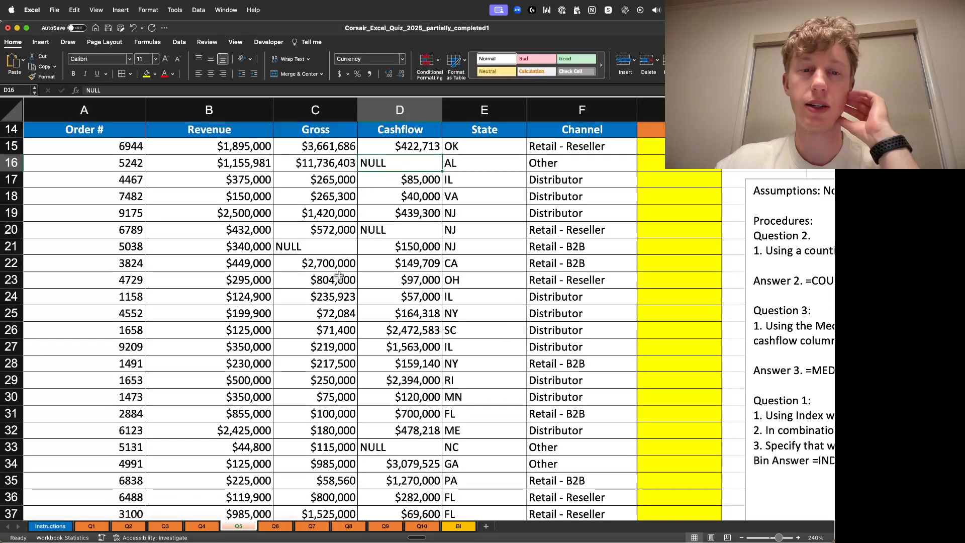
{"action": "left_click", "coordinate": [392, 321]}
{"action": "scroll", "coordinate": [335, 276], "scroll_direction": "up", "scroll_amount": 4}
{"action": "scroll", "coordinate": [335, 275], "scroll_direction": "up", "scroll_amount": 1}
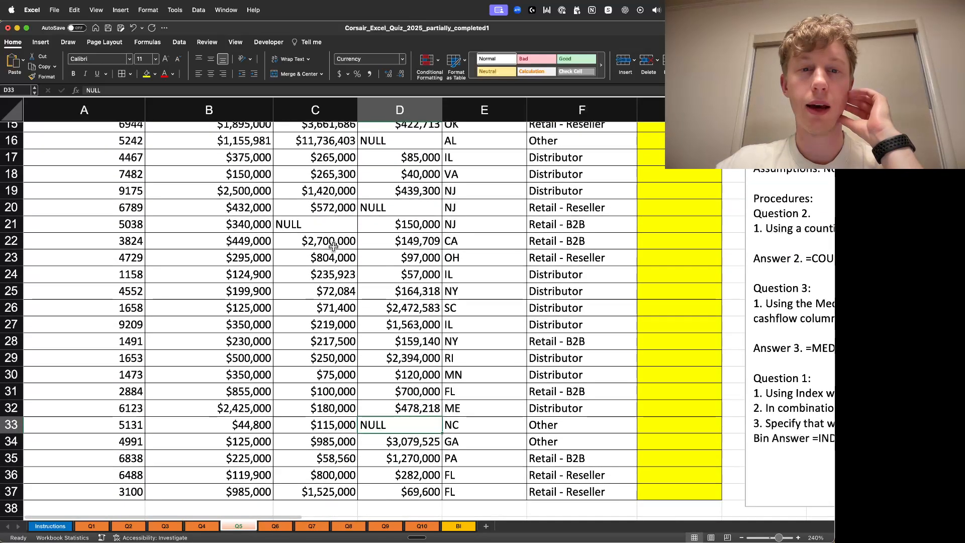
{"action": "left_click", "coordinate": [333, 236]}
{"action": "scroll", "coordinate": [337, 235], "scroll_direction": "up", "scroll_amount": 4}
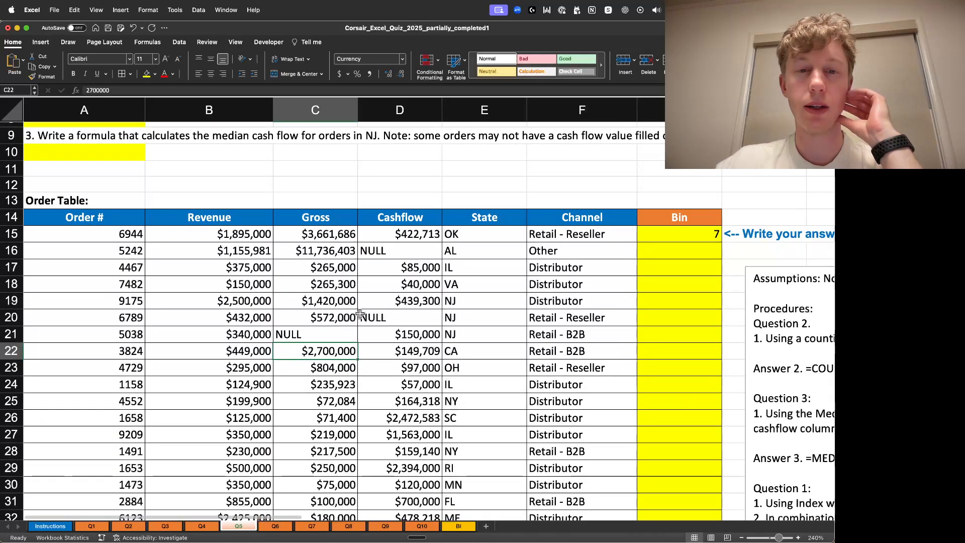
{"action": "left_click", "coordinate": [349, 336]}
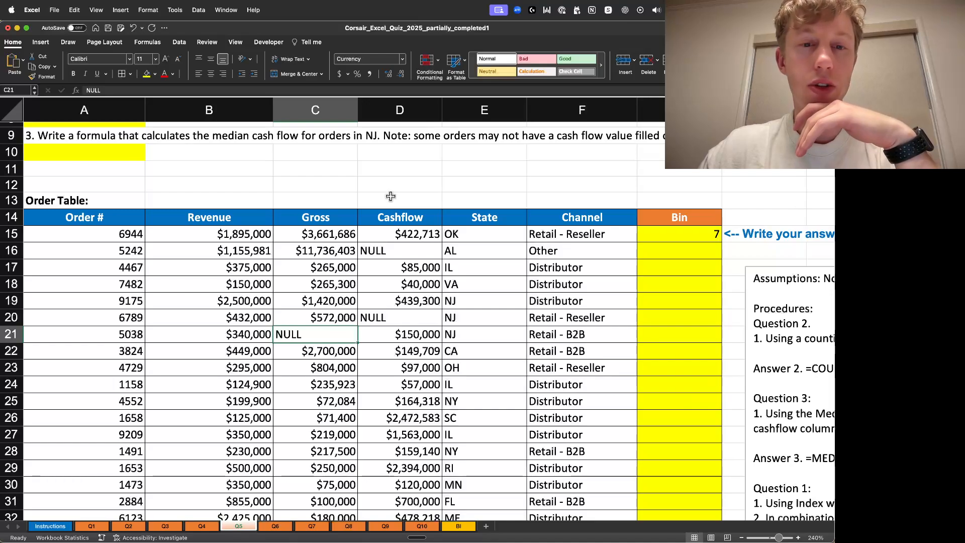
{"action": "left_click", "coordinate": [407, 254]}
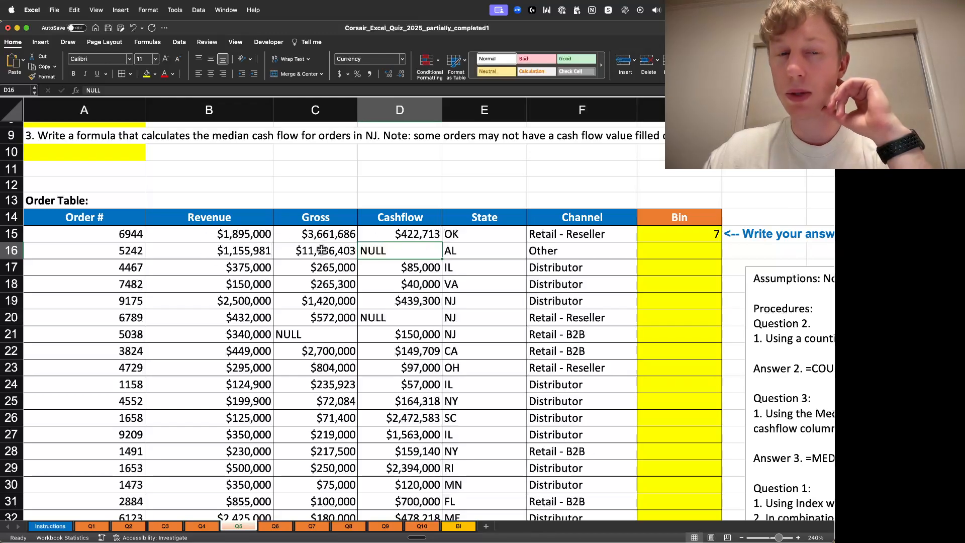
{"action": "left_click", "coordinate": [237, 321]}
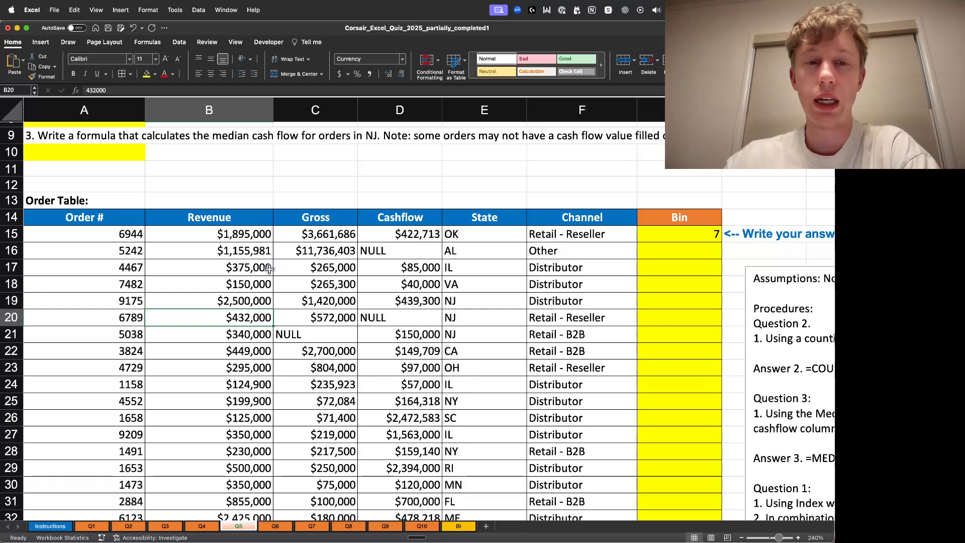
{"action": "scroll", "coordinate": [265, 327], "scroll_direction": "down", "scroll_amount": 3}
{"action": "scroll", "coordinate": [265, 327], "scroll_direction": "down", "scroll_amount": 5}
{"action": "scroll", "coordinate": [251, 296], "scroll_direction": "up", "scroll_amount": 10}
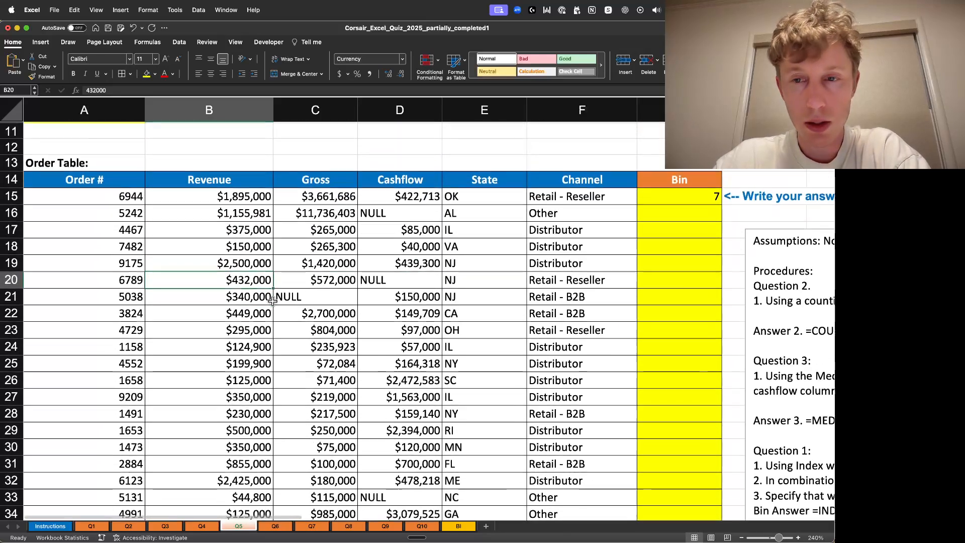
- Start a COUNTIFS formula in A8 with the state range E15:E37 and the criterion "IL"
{"action": "left_click", "coordinate": [56, 261]}
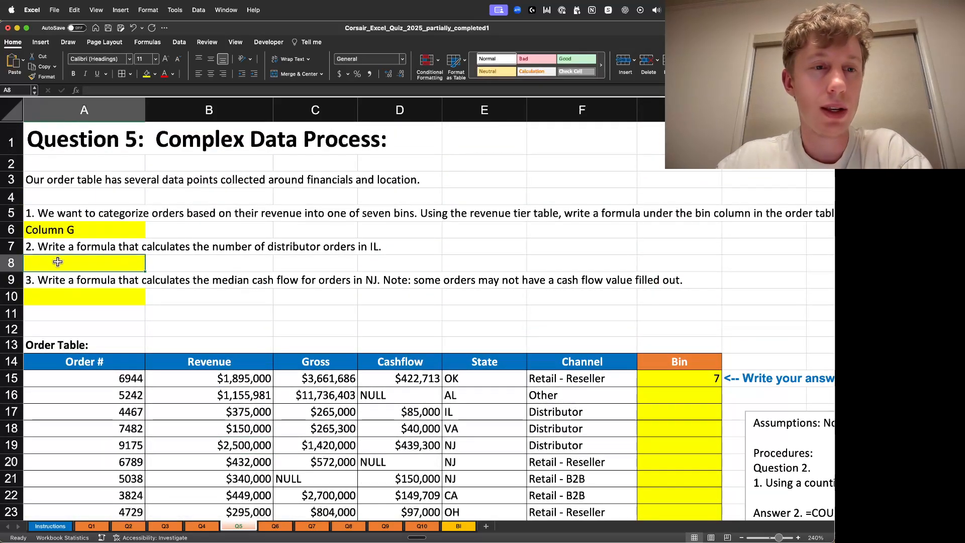
{"action": "double_click", "coordinate": [59, 261]}
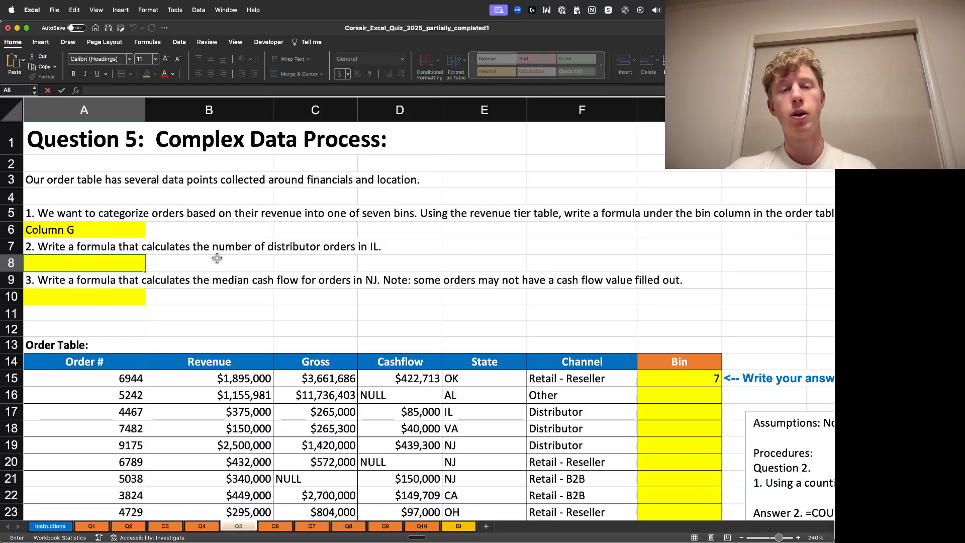
{"action": "scroll", "coordinate": [441, 236], "scroll_direction": "down", "scroll_amount": 1}
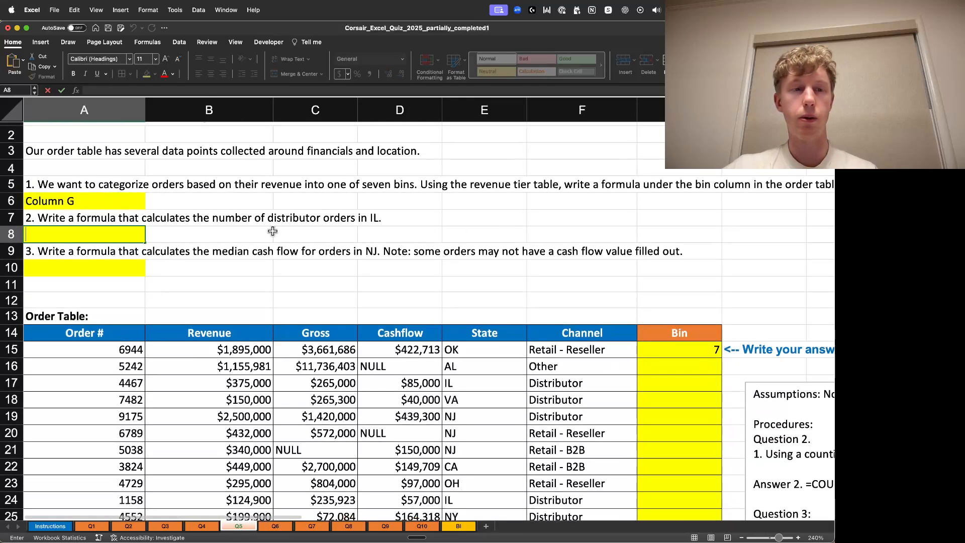
{"action": "type", "text": "=COUNT"}
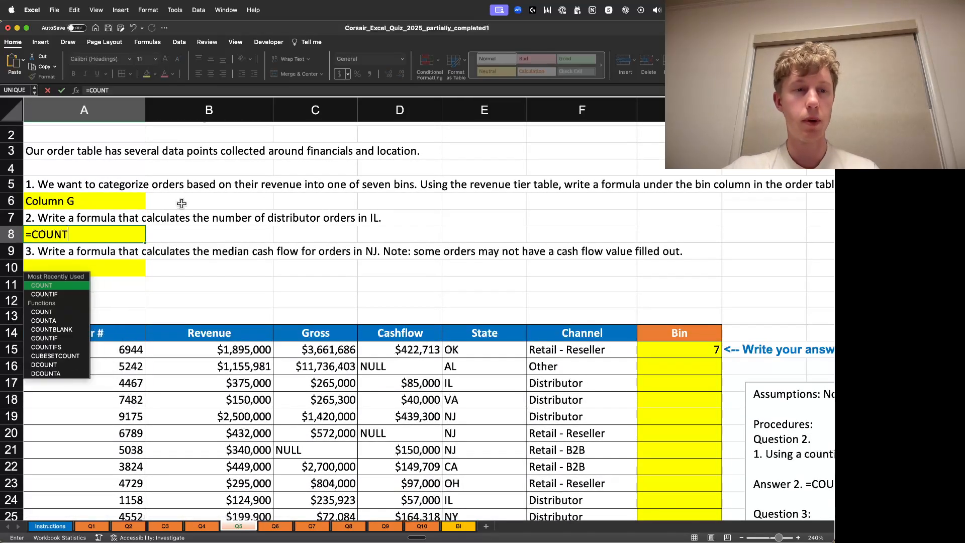
{"action": "type", "text": "IFS("}
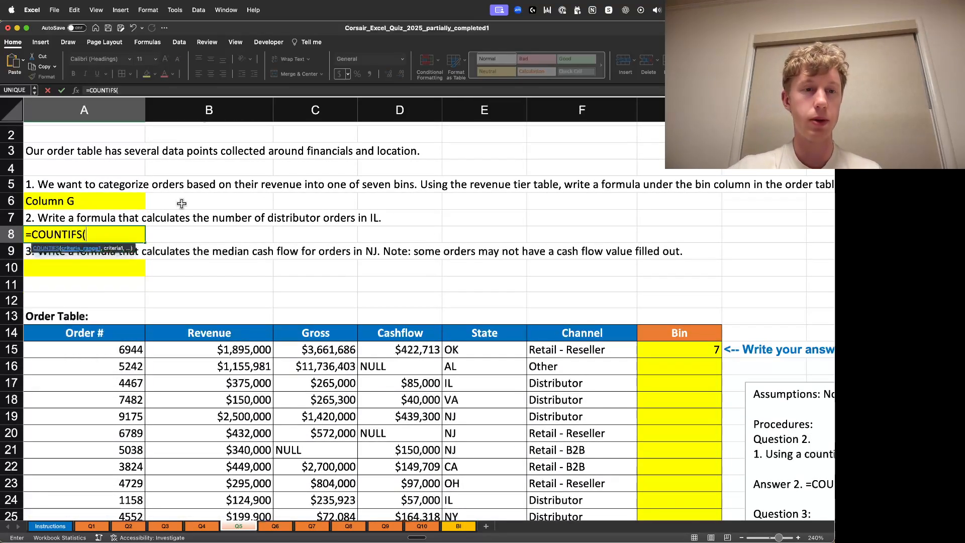
{"action": "scroll", "coordinate": [53, 259], "scroll_direction": "down", "scroll_amount": 1}
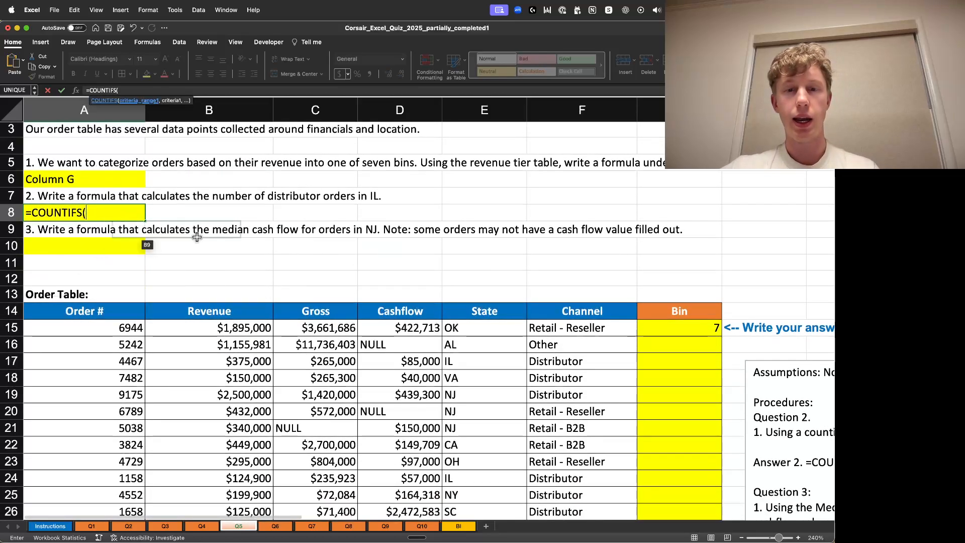
{"action": "left_click", "coordinate": [89, 211]}
{"action": "left_click_drag", "start_coordinate": [77, 211], "coordinate": [89, 210]}
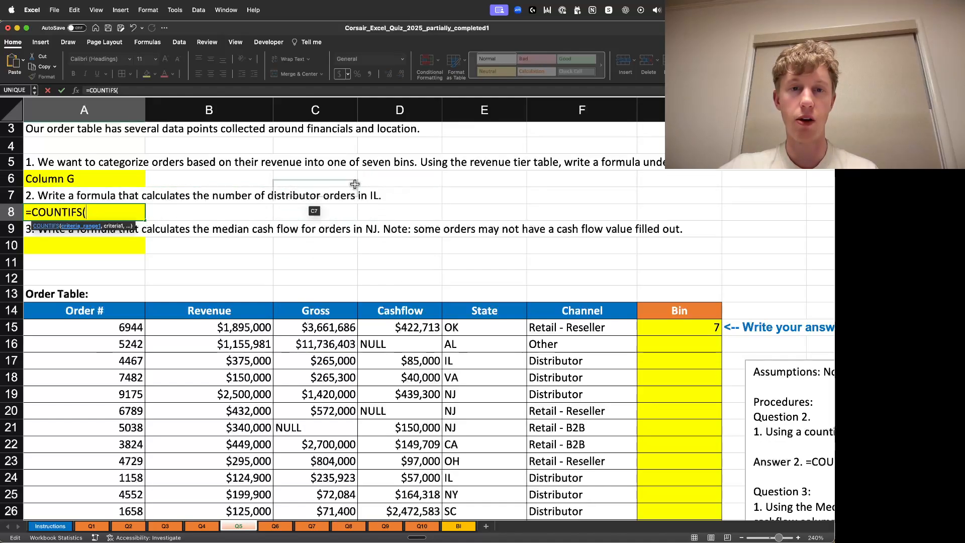
{"action": "left_click", "coordinate": [448, 344]}
{"action": "left_click", "coordinate": [472, 324]}
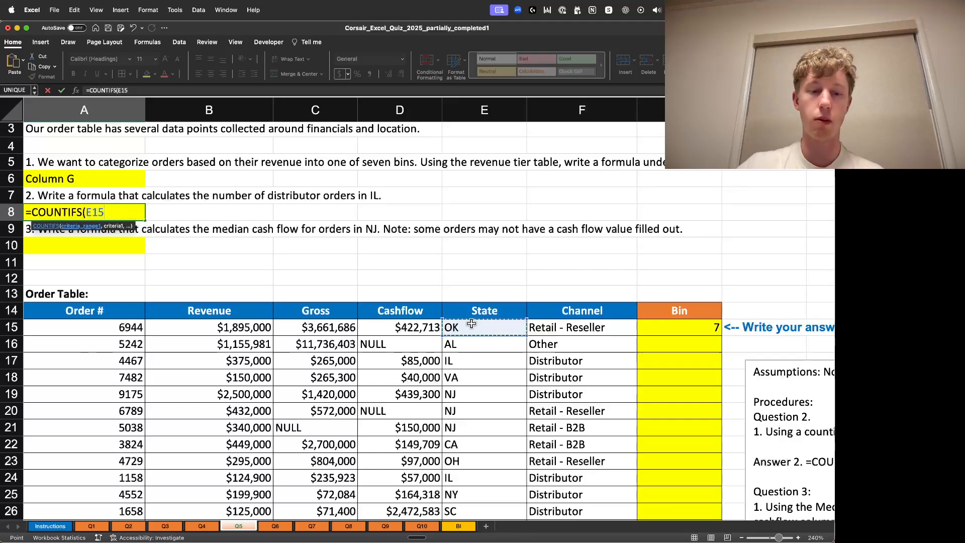
{"action": "key", "text": "super+shift+Down"}
{"action": "type", "text": ","}
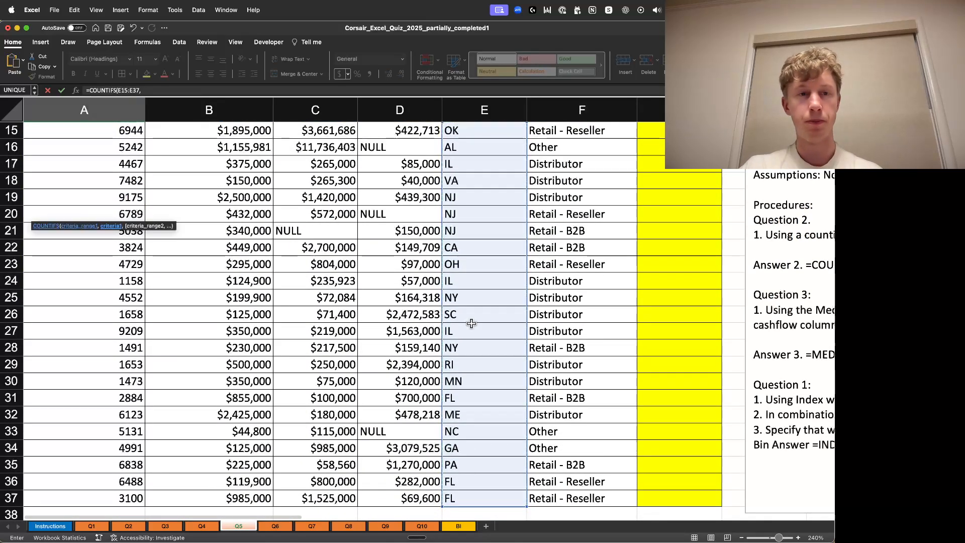
{"action": "scroll", "coordinate": [425, 266], "scroll_direction": "up", "scroll_amount": 10}
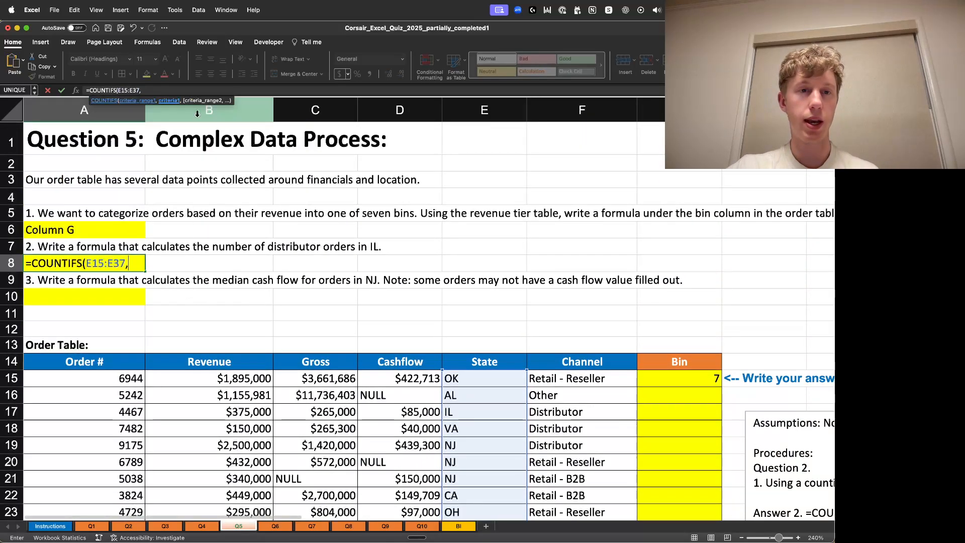
{"action": "left_click", "coordinate": [177, 88]}
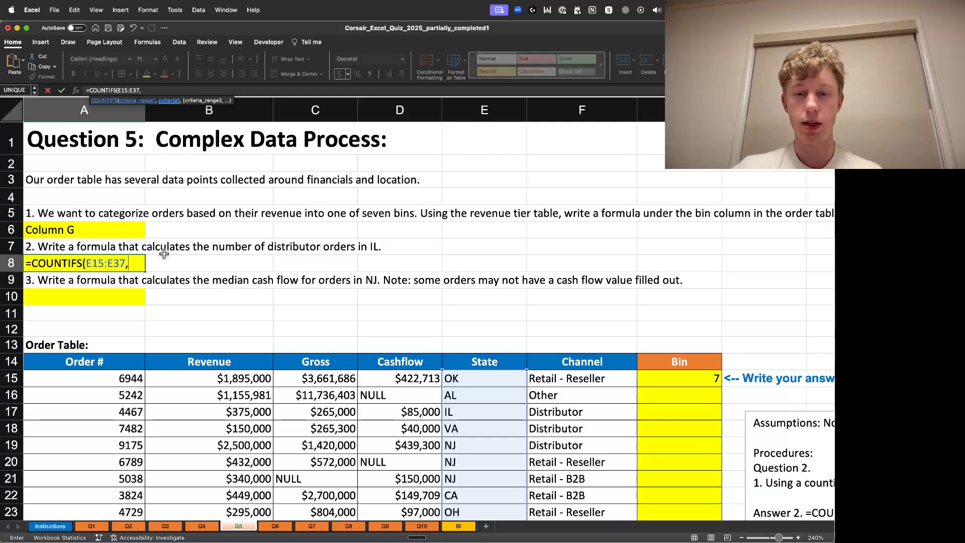
{"action": "type", "text": "\"IL\""}
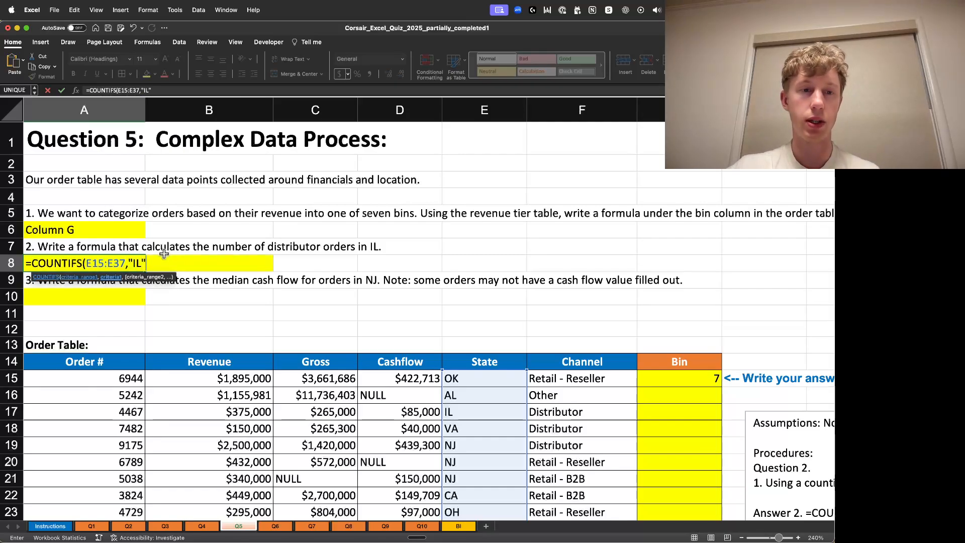
{"action": "type", "text": ","}
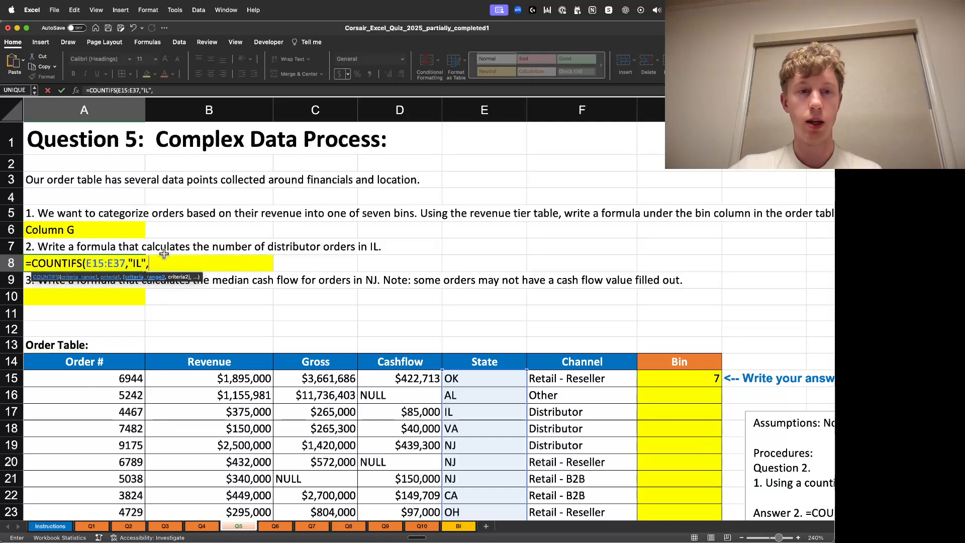
- Add the channel range F15:F37 with the criterion "Distributor" and enter the formula
{"action": "left_click", "coordinate": [596, 379]}
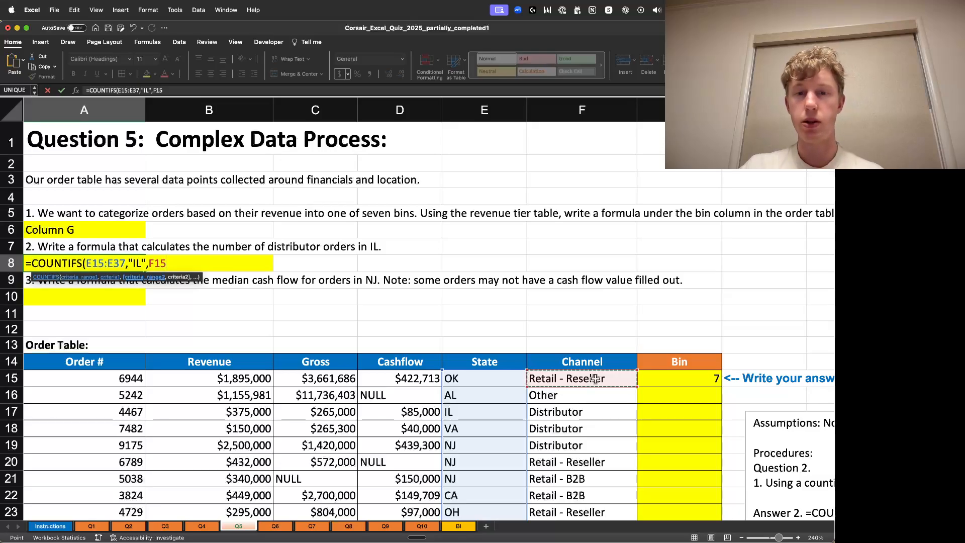
{"action": "key", "text": "super+shift+Down"}
{"action": "type", "text": ","}
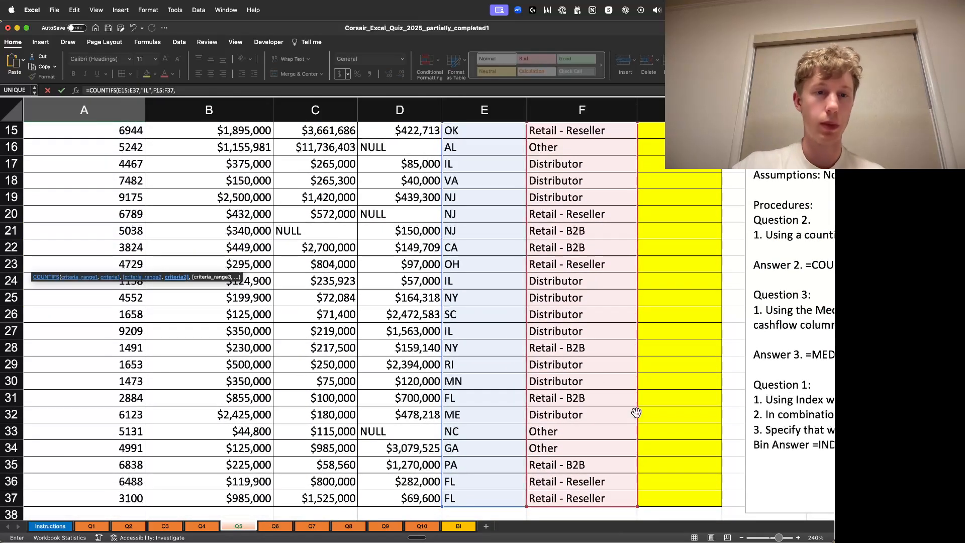
{"action": "scroll", "coordinate": [636, 412], "scroll_direction": "up", "scroll_amount": 10}
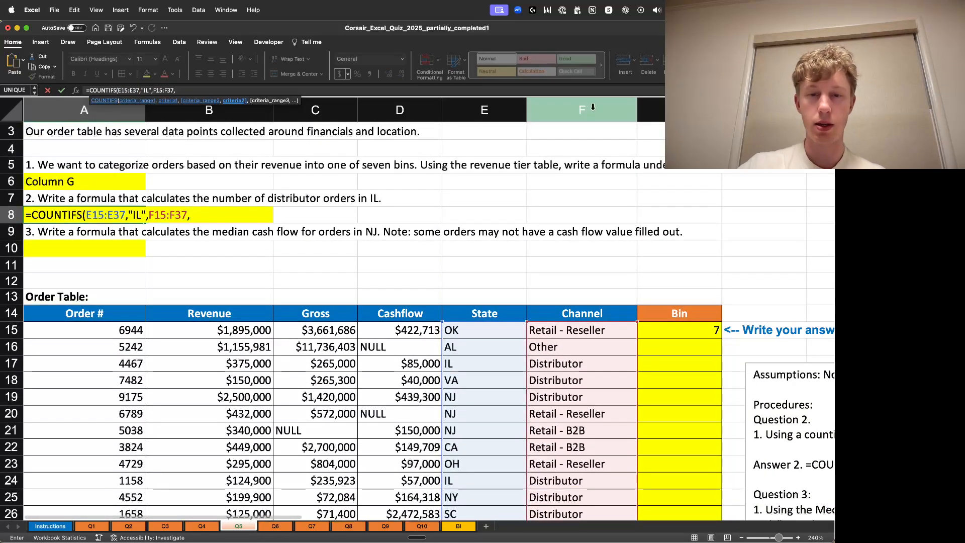
{"action": "type", "text": "\"Distributor"}
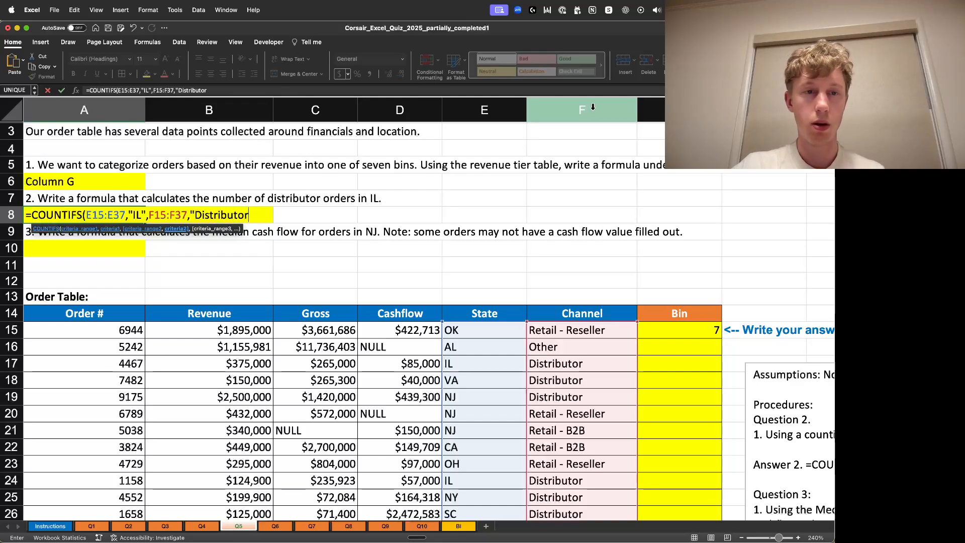
{"action": "type", "text": "\")"}
{"action": "key", "text": "Return"}
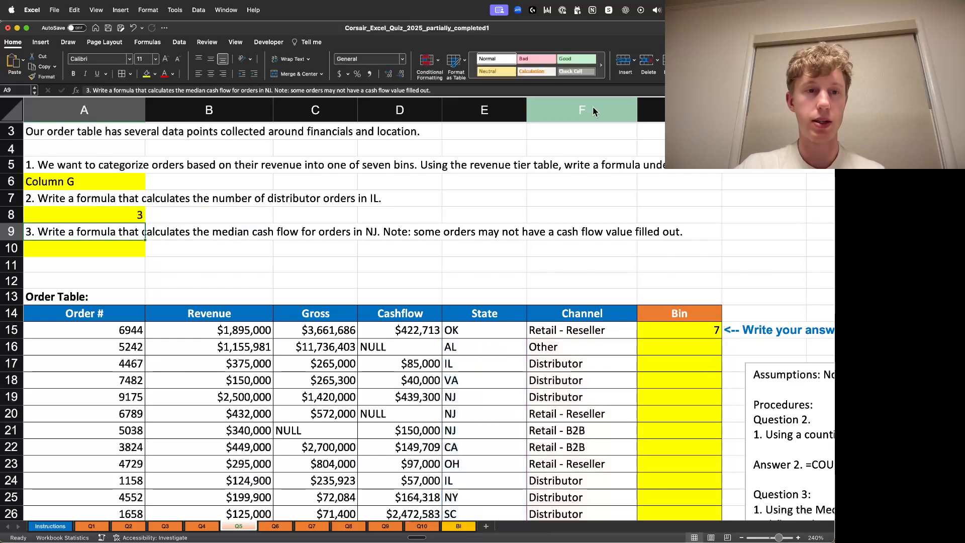
- Check the Illinois distributor rows by examining the order table's state and channel columns
{"action": "left_click", "coordinate": [143, 213]}
{"action": "scroll", "coordinate": [632, 208], "scroll_direction": "down", "scroll_amount": 2}
{"action": "scroll", "coordinate": [612, 254], "scroll_direction": "down", "scroll_amount": 5}
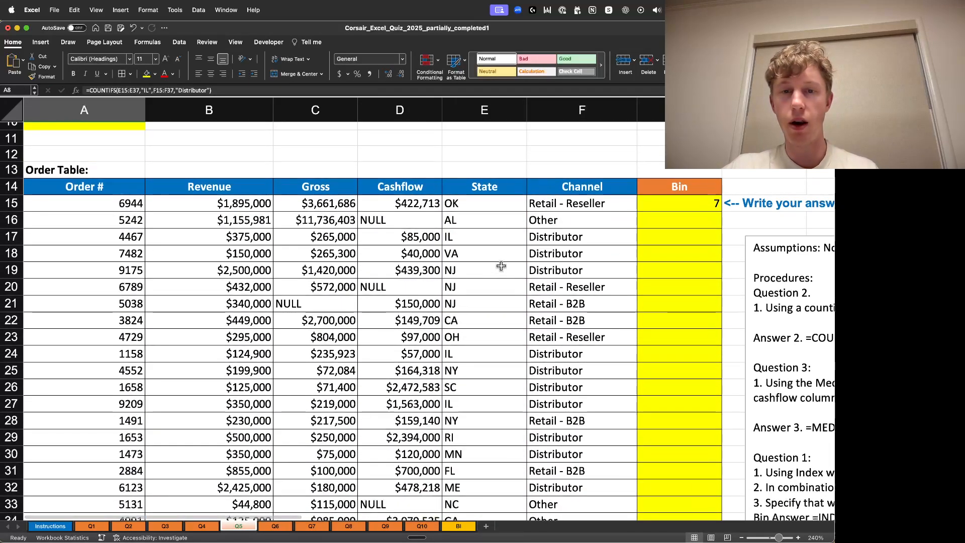
{"action": "left_click_drag", "start_coordinate": [495, 275], "coordinate": [568, 271]}
{"action": "scroll", "coordinate": [578, 241], "scroll_direction": "down", "scroll_amount": 6}
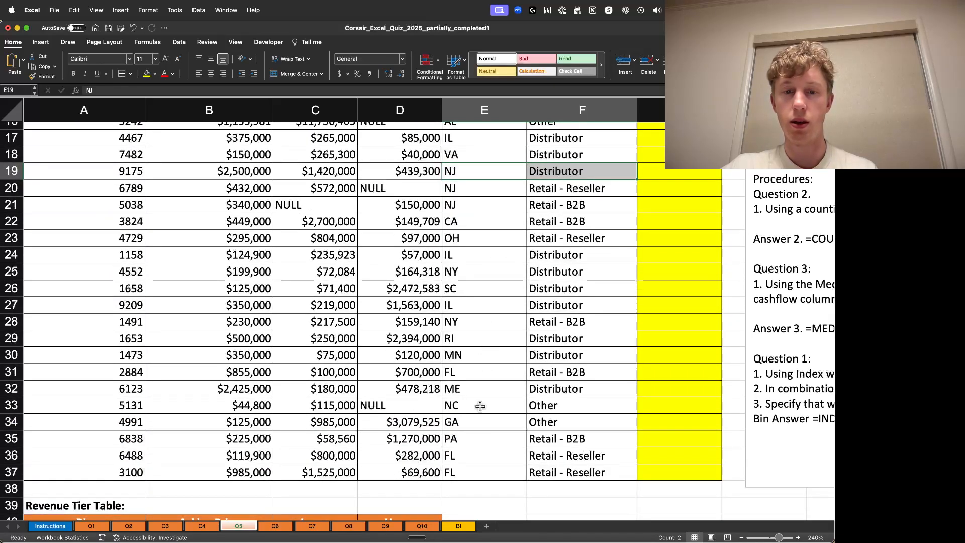
{"action": "scroll", "coordinate": [465, 332], "scroll_direction": "up", "scroll_amount": 1}
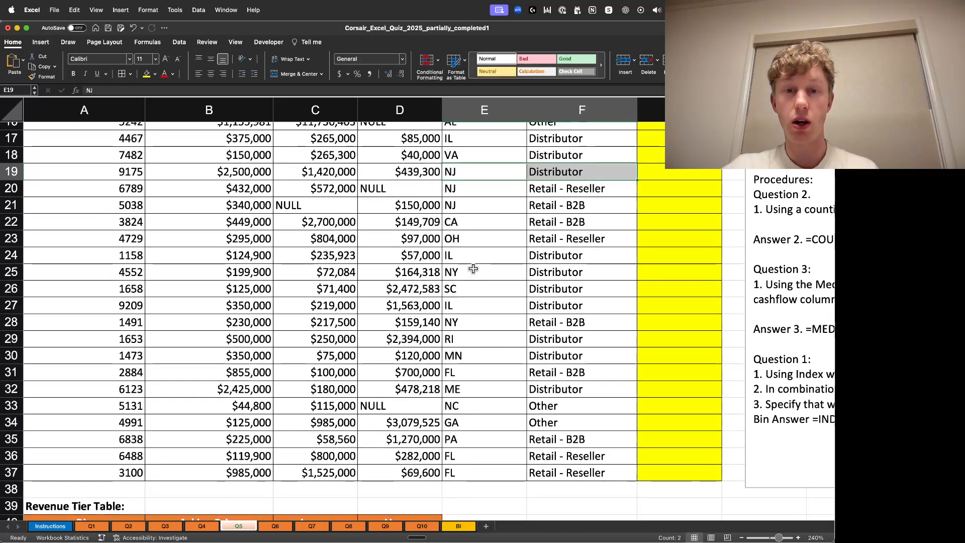
{"action": "scroll", "coordinate": [489, 176], "scroll_direction": "up", "scroll_amount": 1}
{"action": "left_click_drag", "start_coordinate": [507, 176], "coordinate": [588, 171]}
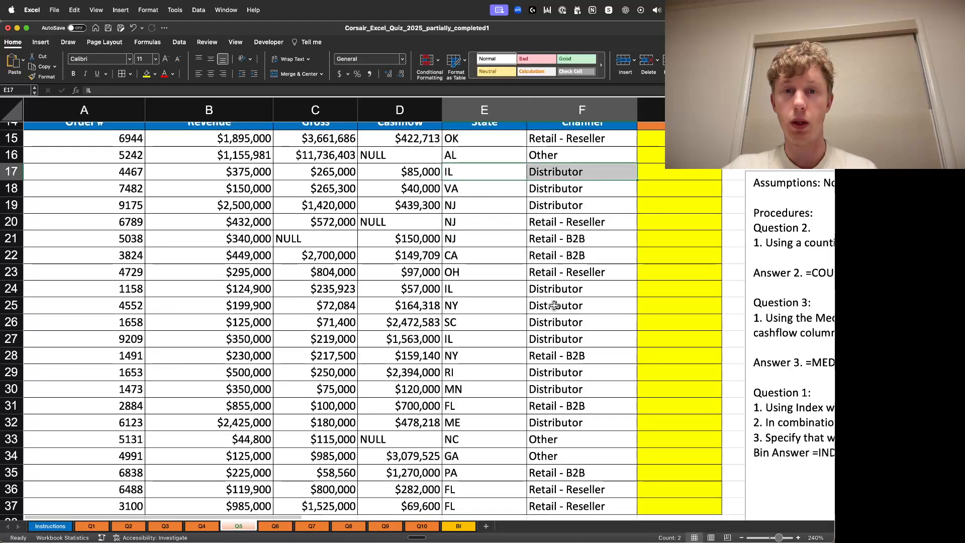
{"action": "left_click_drag", "start_coordinate": [486, 289], "coordinate": [629, 289]}
{"action": "left_click_drag", "start_coordinate": [476, 338], "coordinate": [571, 339]}
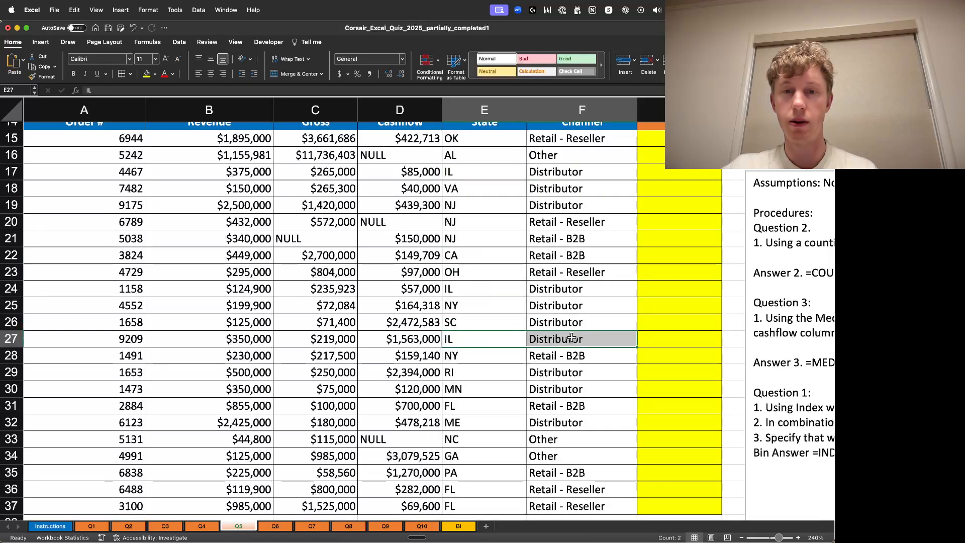
{"action": "scroll", "coordinate": [498, 363], "scroll_direction": "up", "scroll_amount": 3}
{"action": "scroll", "coordinate": [498, 363], "scroll_direction": "up", "scroll_amount": 8}
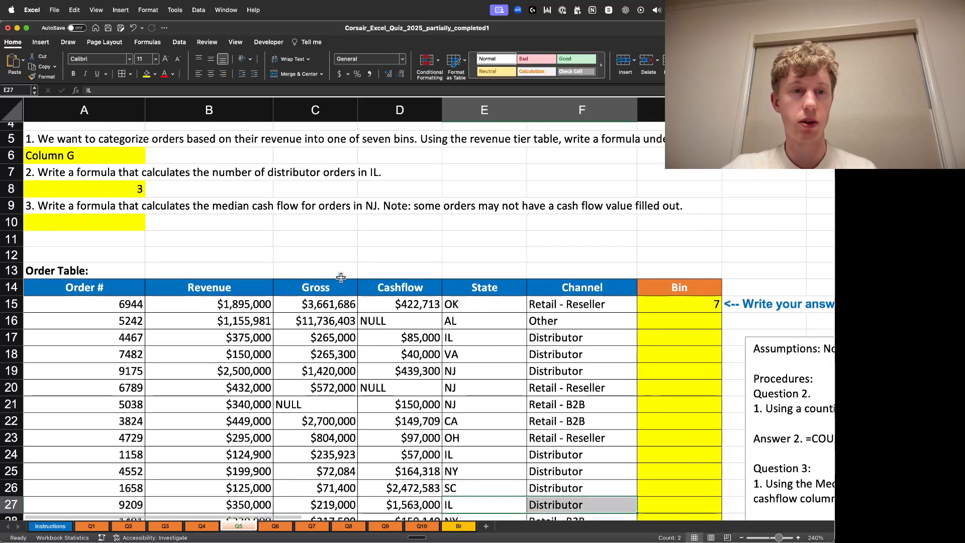
{"action": "scroll", "coordinate": [298, 241], "scroll_direction": "up", "scroll_amount": 3}
- Start a MEDIAN(IF( formula in A10 for the New Jersey cash flow
{"action": "left_click", "coordinate": [70, 296]}
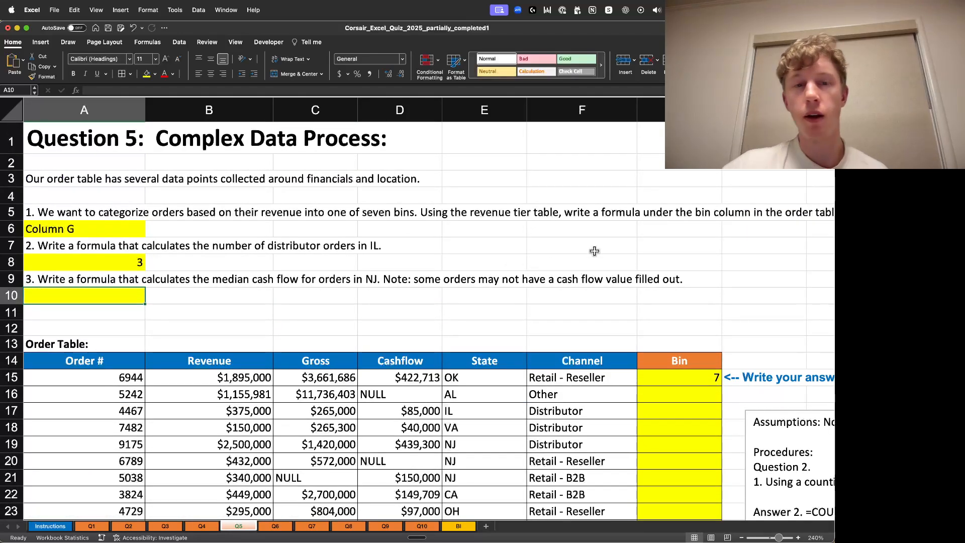
{"action": "double_click", "coordinate": [113, 297]}
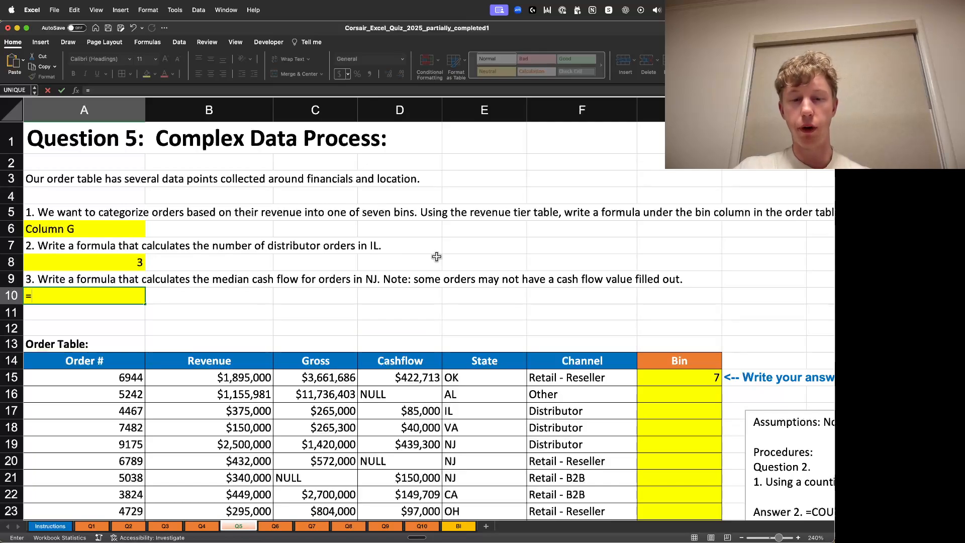
{"action": "type", "text": "=MEDI"}
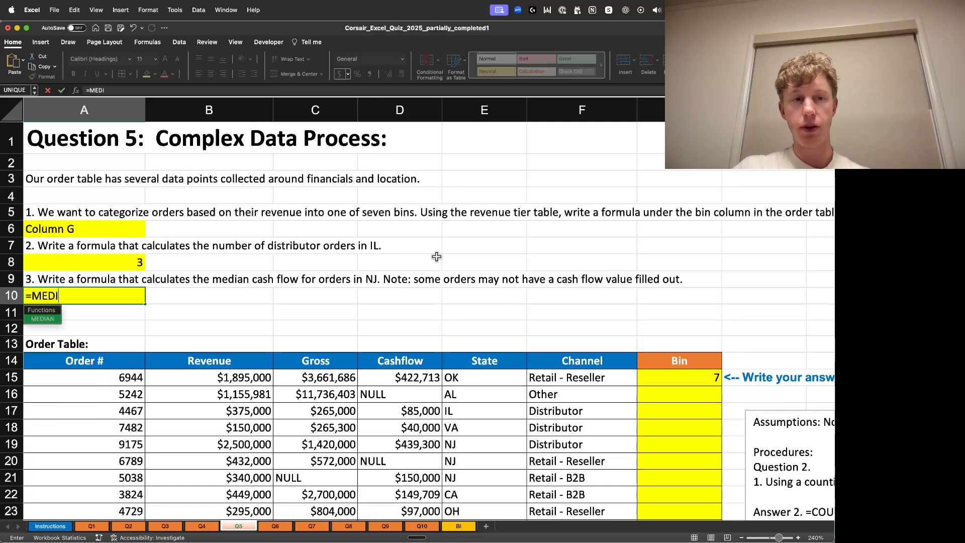
{"action": "type", "text": "AN("}
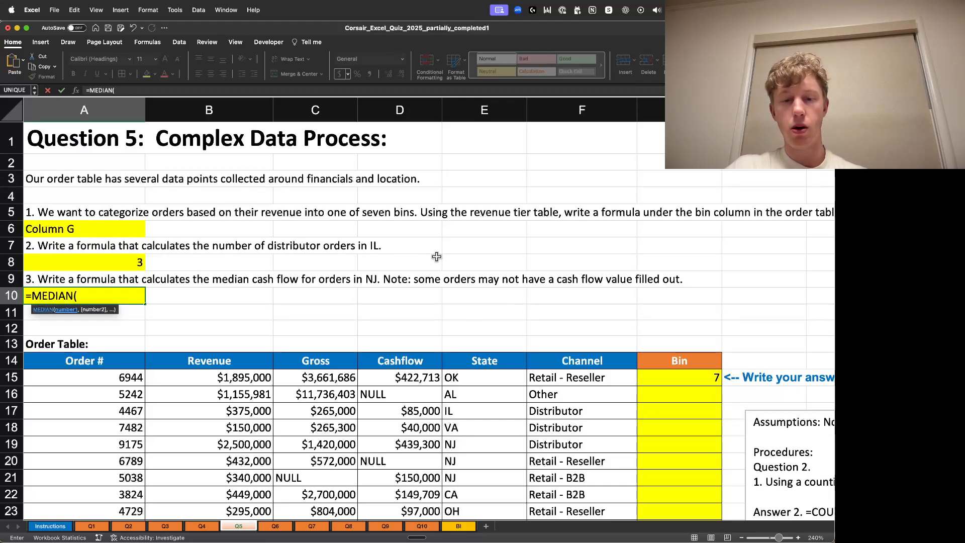
{"action": "type", "text": "IF("}
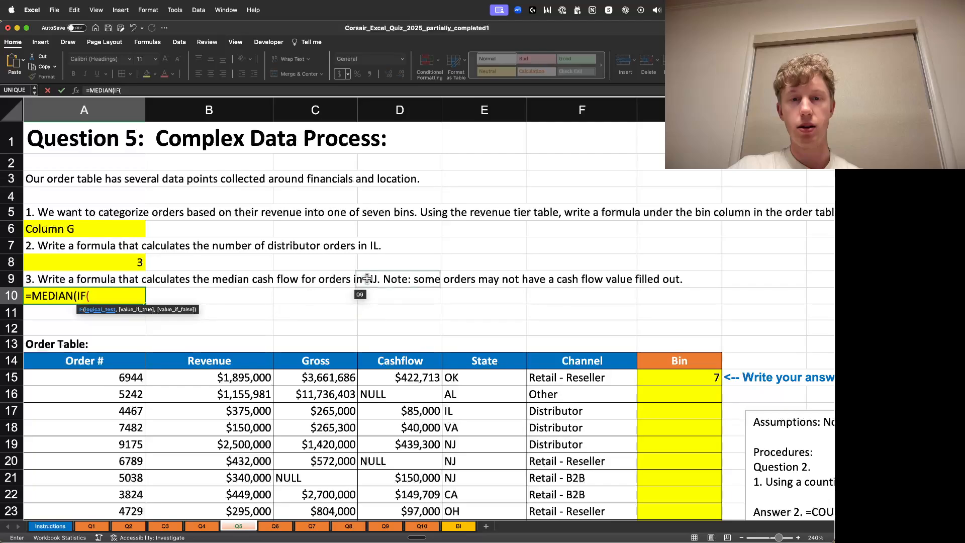
{"action": "left_click", "coordinate": [511, 379]}
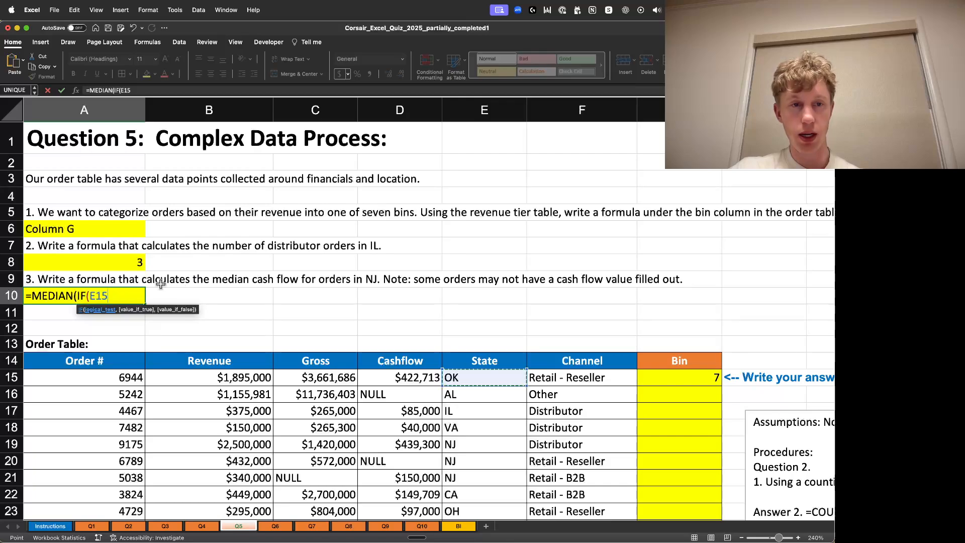
{"action": "scroll", "coordinate": [539, 269], "scroll_direction": "down", "scroll_amount": 2}
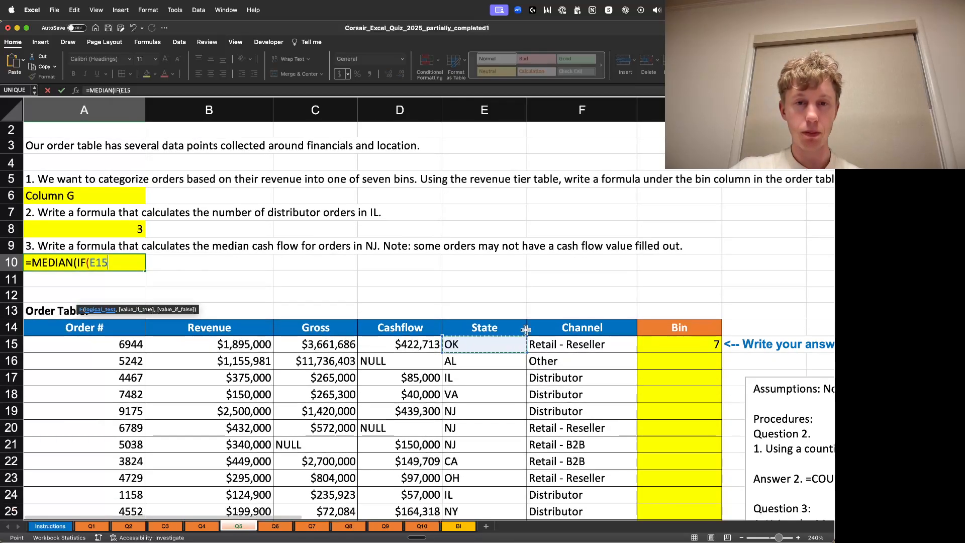
{"action": "left_click", "coordinate": [119, 260]}
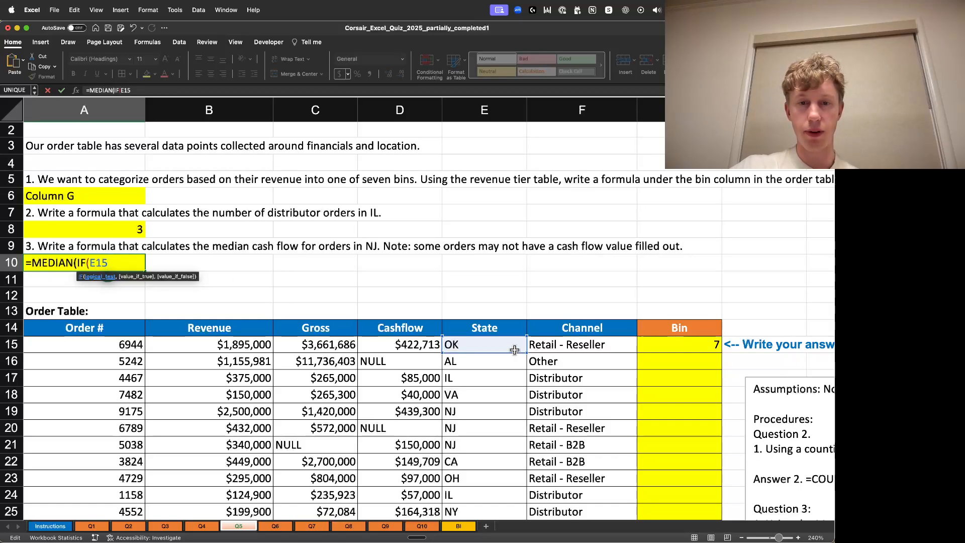
{"action": "left_click", "coordinate": [336, 258]}
{"action": "left_click", "coordinate": [392, 216]}
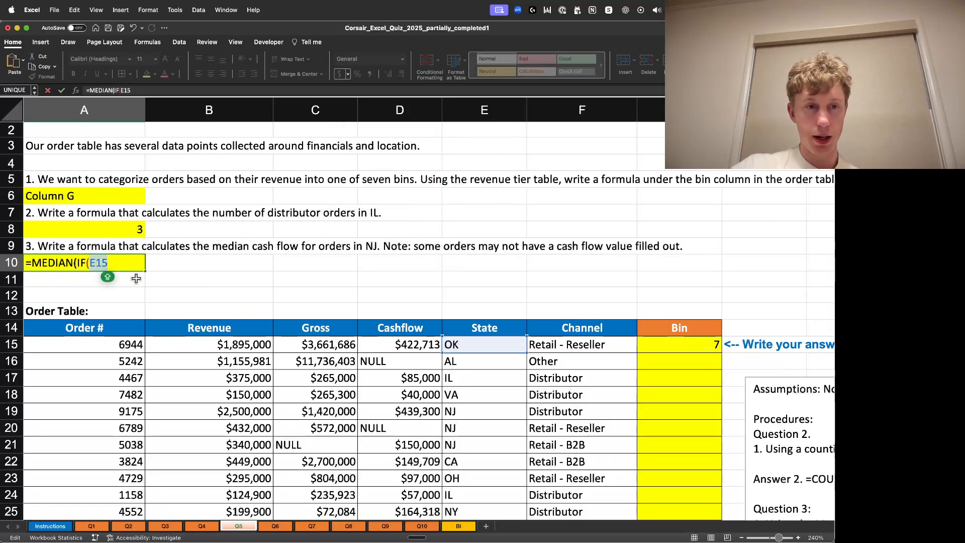
{"action": "key", "text": "BackSpace"}
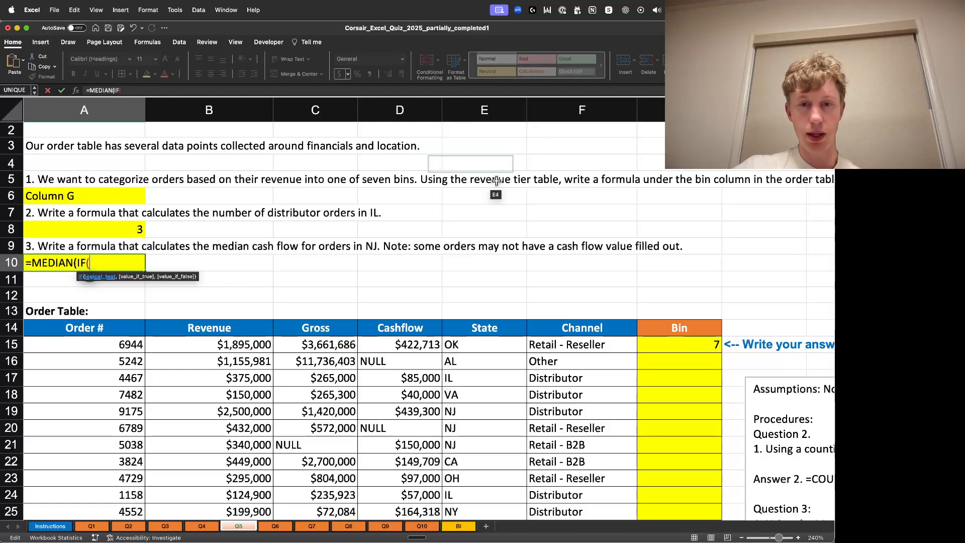
- Set the IF test to the state range E15:E37 equal to "NJ"
{"action": "left_click", "coordinate": [497, 345]}
{"action": "key", "text": "ctrl+shift+Down"}
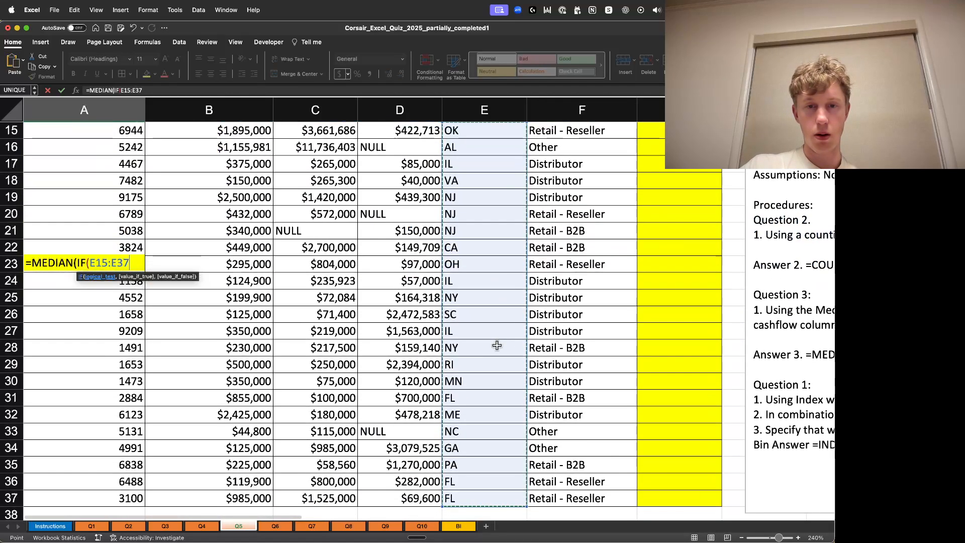
{"action": "scroll", "coordinate": [470, 338], "scroll_direction": "up", "scroll_amount": 5}
{"action": "scroll", "coordinate": [390, 355], "scroll_direction": "up", "scroll_amount": 2}
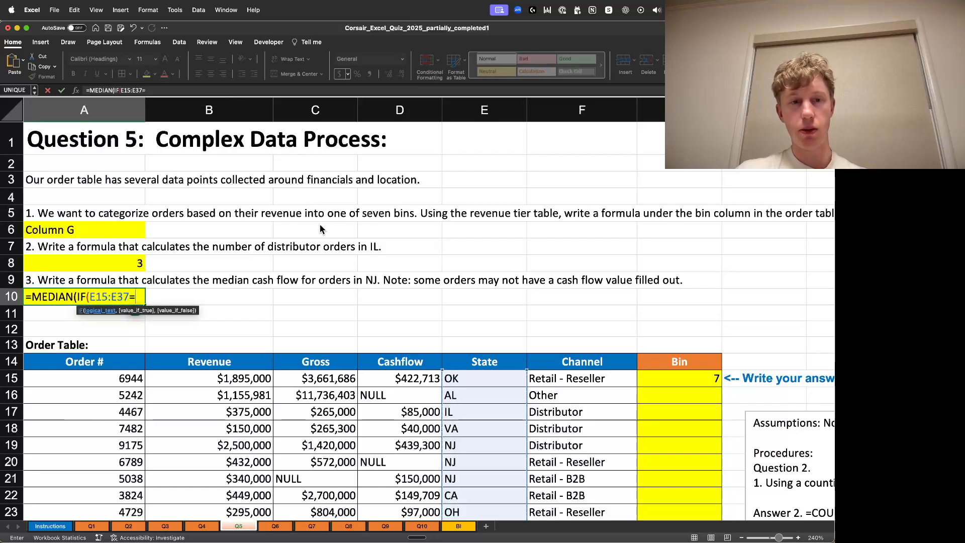
{"action": "type", "text": "NJ"}
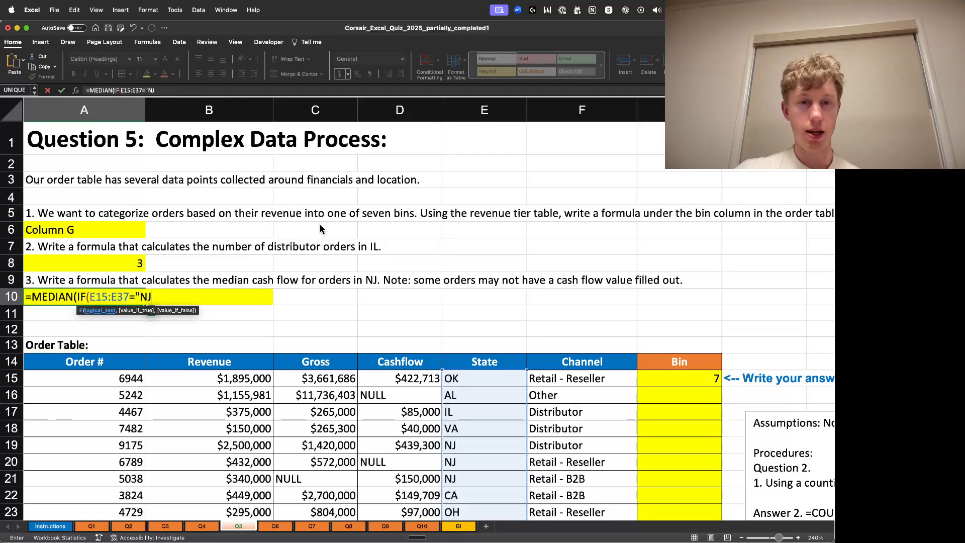
{"action": "type", "text": "\","}
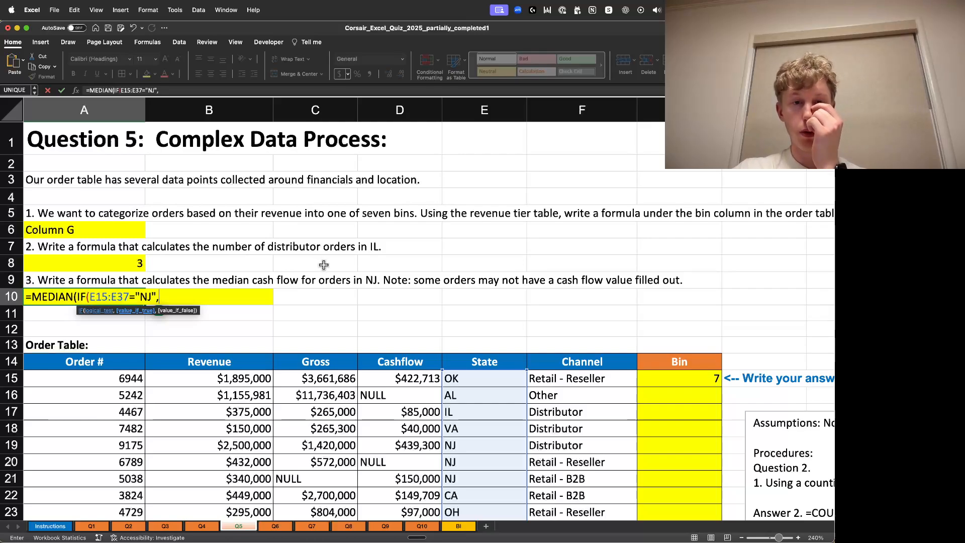
- Use the cashflow range D15:D37 as the IF result, close both parentheses and enter the formula
{"action": "left_click", "coordinate": [405, 379]}
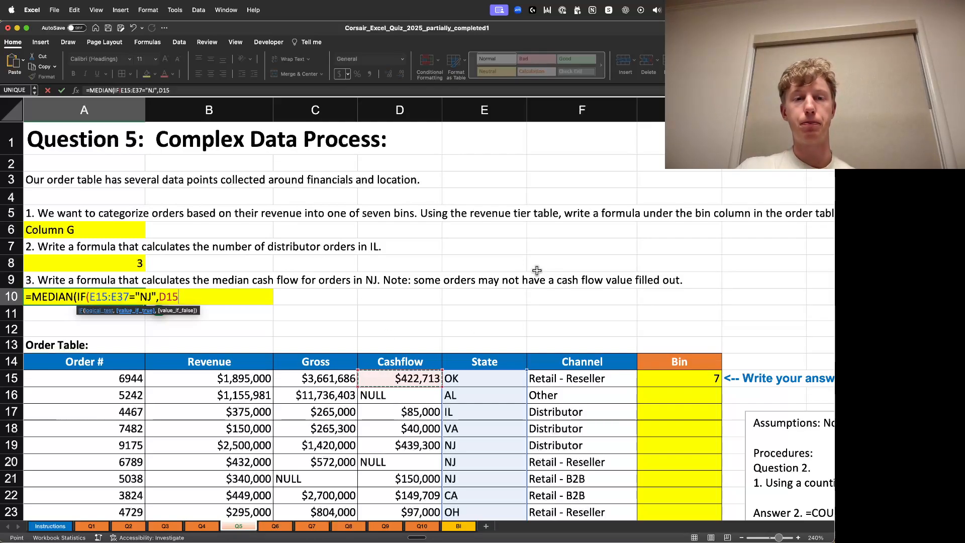
{"action": "key", "text": "ctrl+shift+Down"}
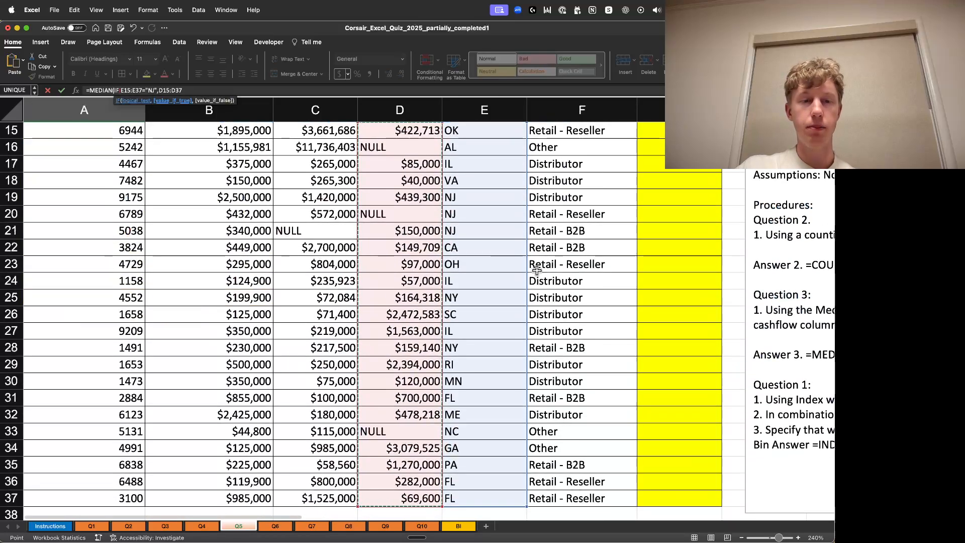
{"action": "scroll", "coordinate": [453, 282], "scroll_direction": "up", "scroll_amount": 5}
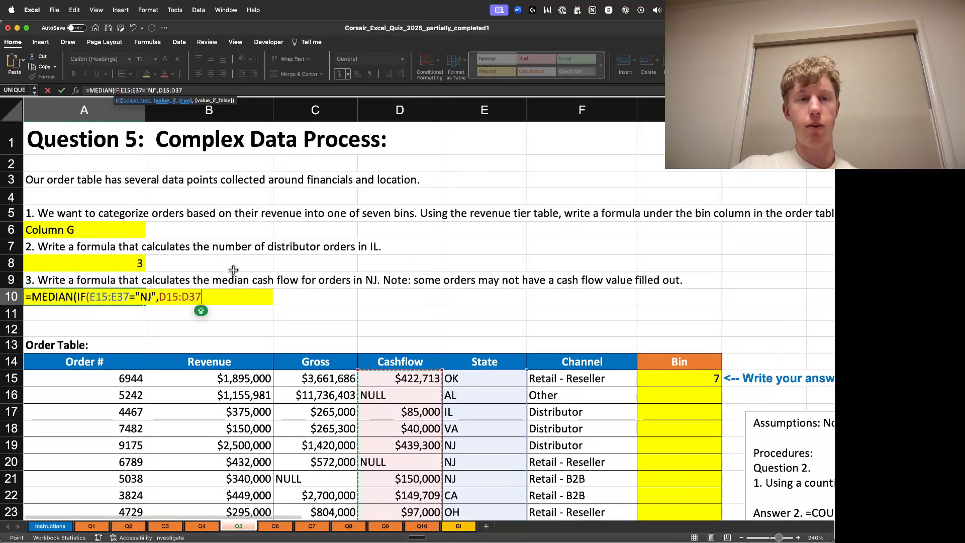
{"action": "type", "text": ")"}
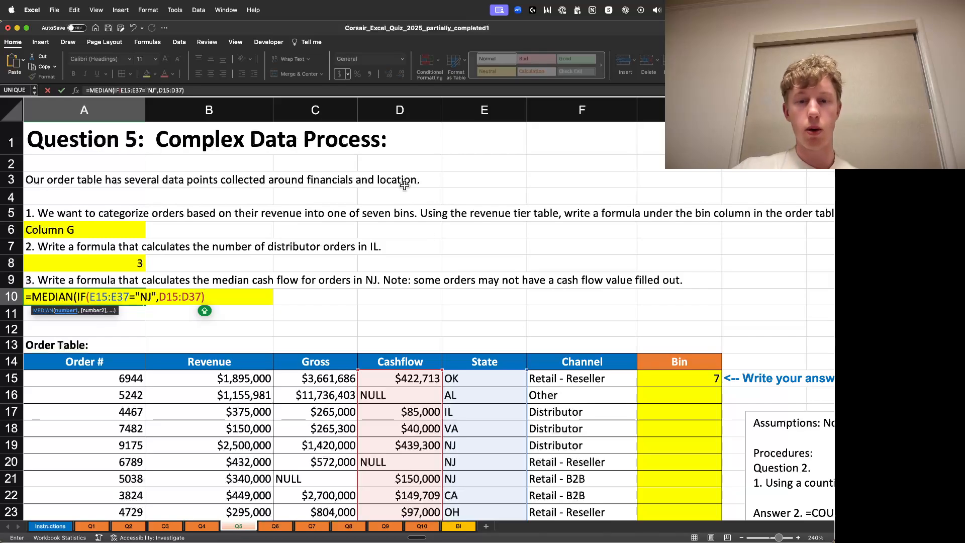
{"action": "type", "text": ")"}
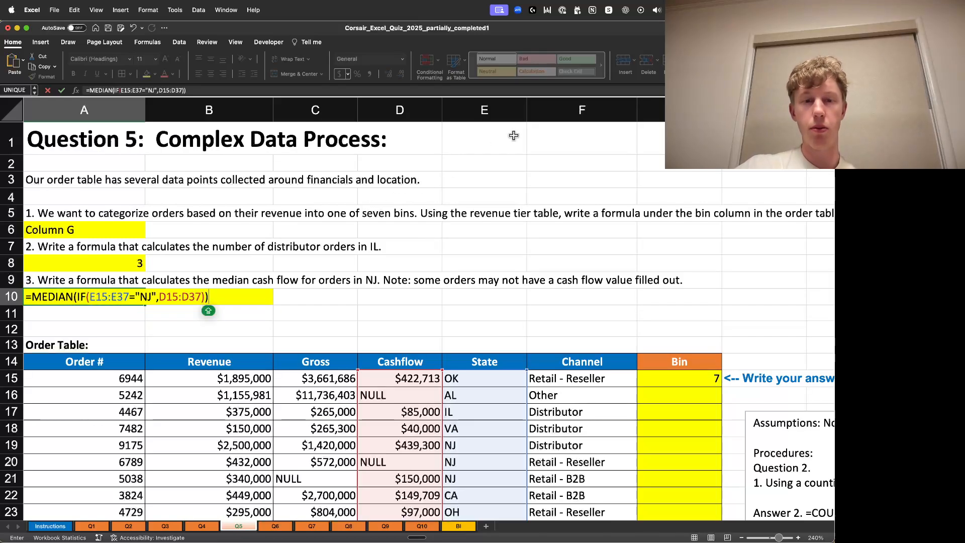
{"action": "key", "text": "Return"}
- Format A10 as Accounting with no decimal places
{"action": "left_click", "coordinate": [76, 302]}
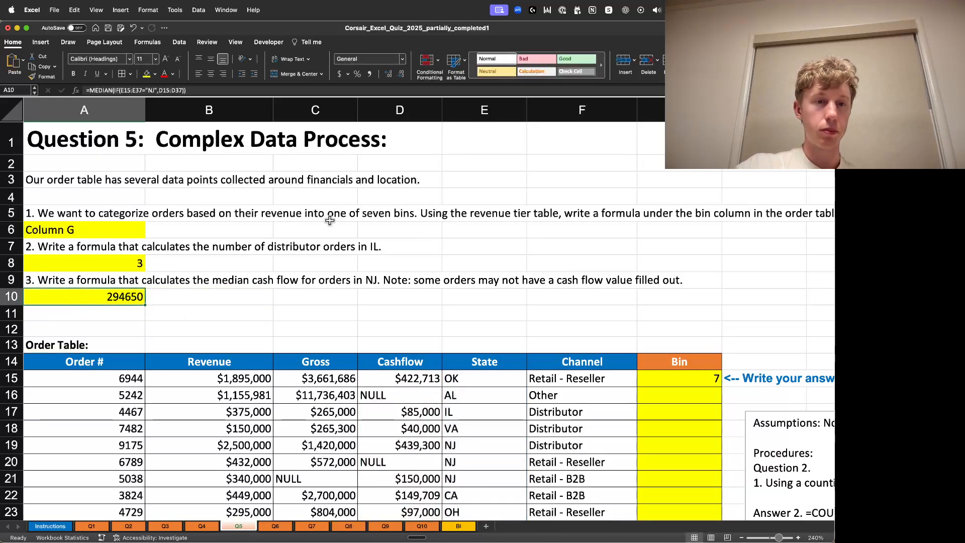
{"action": "left_click", "coordinate": [339, 74]}
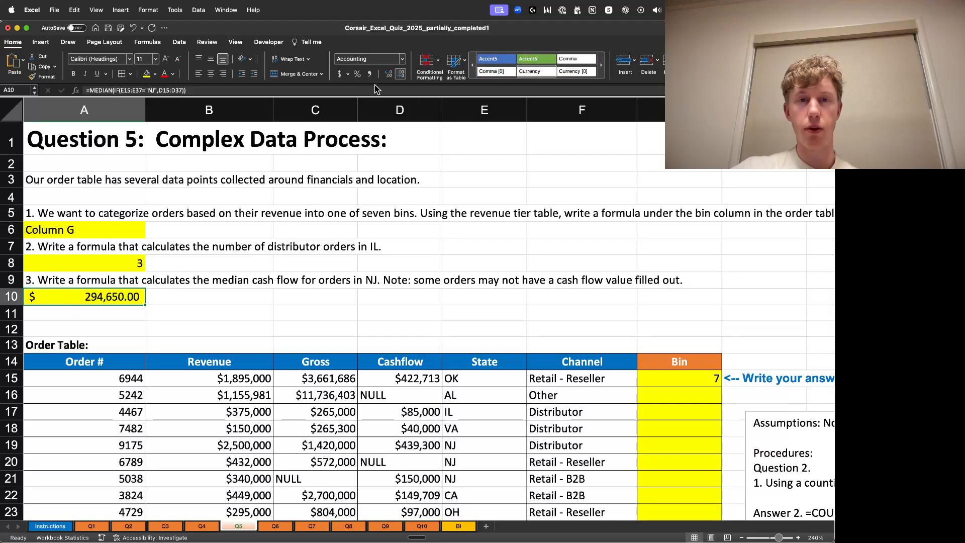
{"action": "left_click", "coordinate": [390, 74]}
{"action": "left_click", "coordinate": [390, 74]}
{"action": "left_click", "coordinate": [401, 75]}
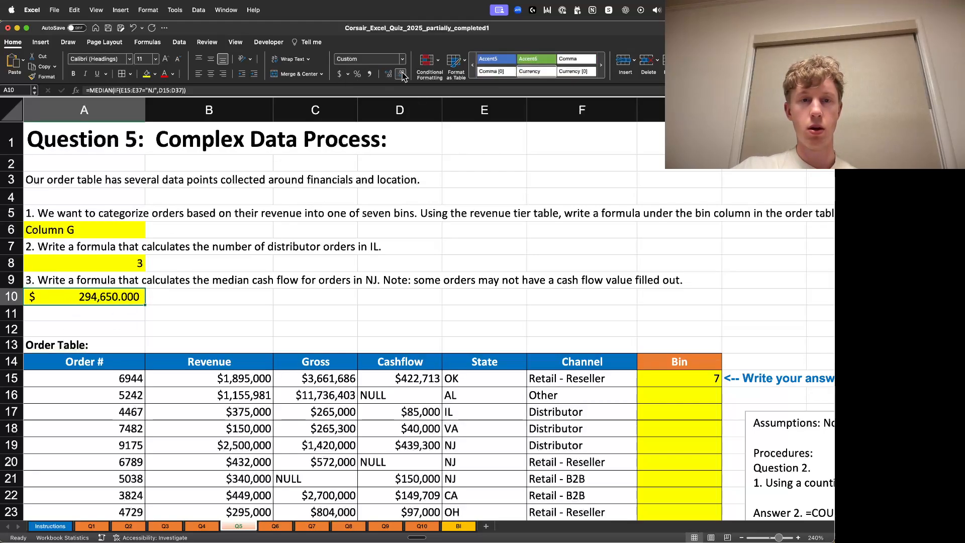
{"action": "left_click", "coordinate": [401, 74]}
{"action": "left_click", "coordinate": [402, 76]}
{"action": "left_click", "coordinate": [401, 76]}
{"action": "left_click", "coordinate": [302, 331]}
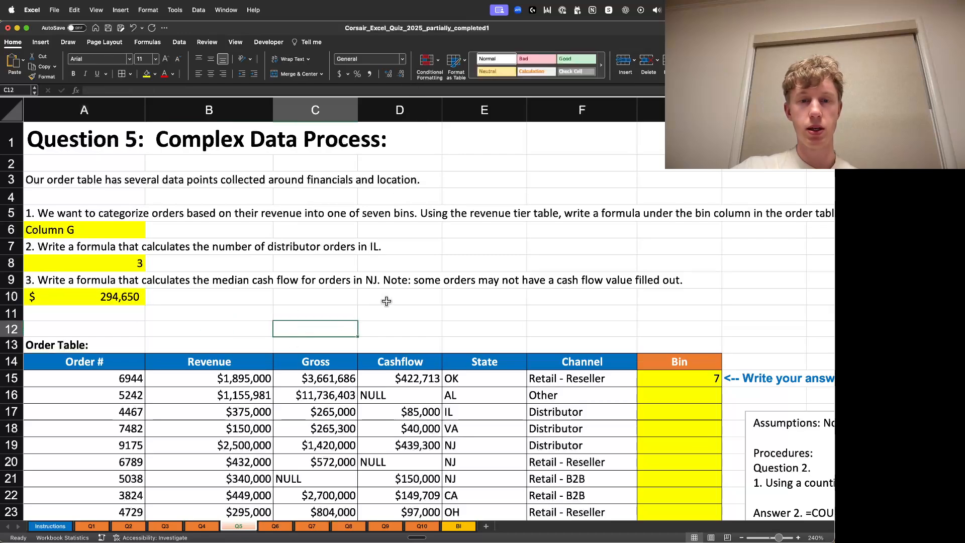
{"action": "scroll", "coordinate": [385, 302], "scroll_direction": "down", "scroll_amount": 2}
{"action": "scroll", "coordinate": [385, 302], "scroll_direction": "down", "scroll_amount": 3}
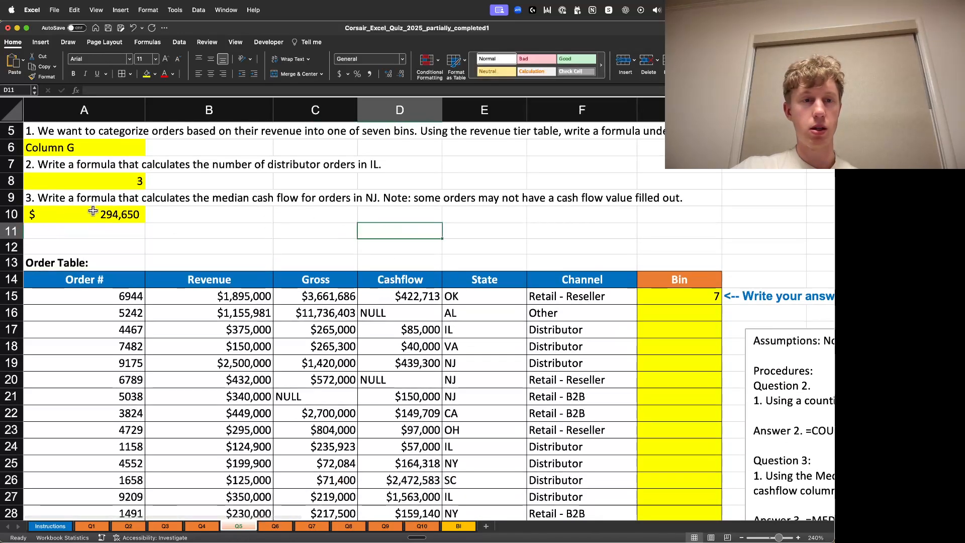
{"action": "left_click", "coordinate": [65, 213]}
{"action": "scroll", "coordinate": [453, 226], "scroll_direction": "down", "scroll_amount": 1}
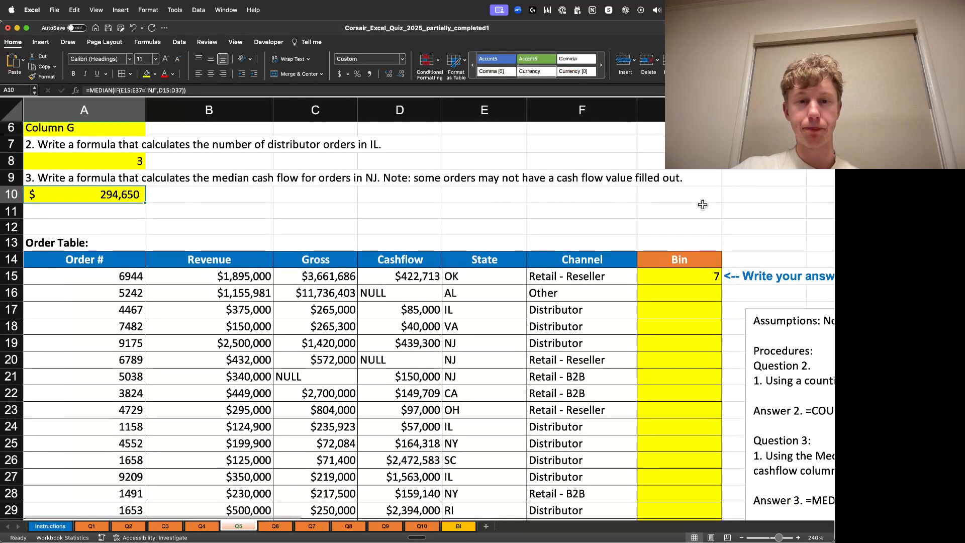
{"action": "left_click", "coordinate": [727, 197]}
{"action": "scroll", "coordinate": [714, 236], "scroll_direction": "down", "scroll_amount": 5}
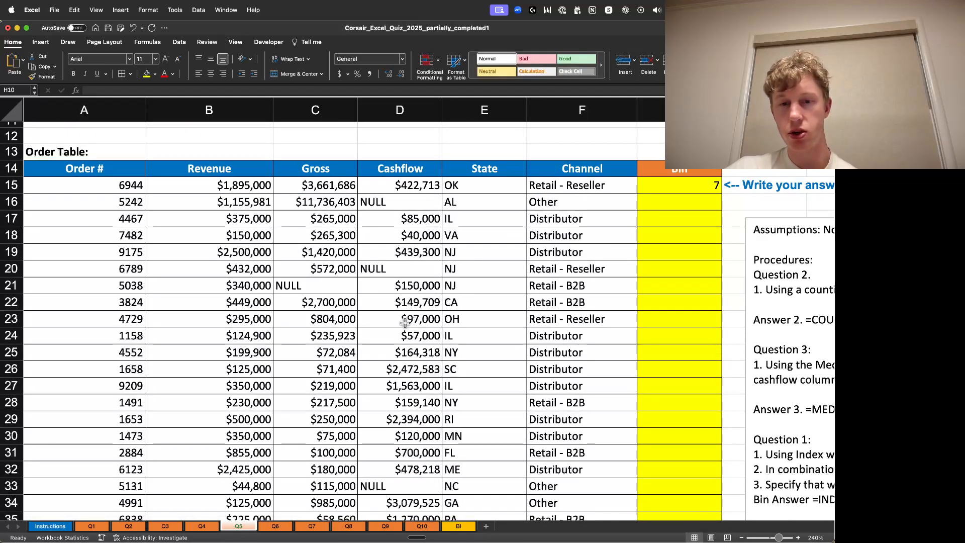
{"action": "scroll", "coordinate": [400, 322], "scroll_direction": "down", "scroll_amount": 3}
{"action": "scroll", "coordinate": [248, 269], "scroll_direction": "up", "scroll_amount": 10}
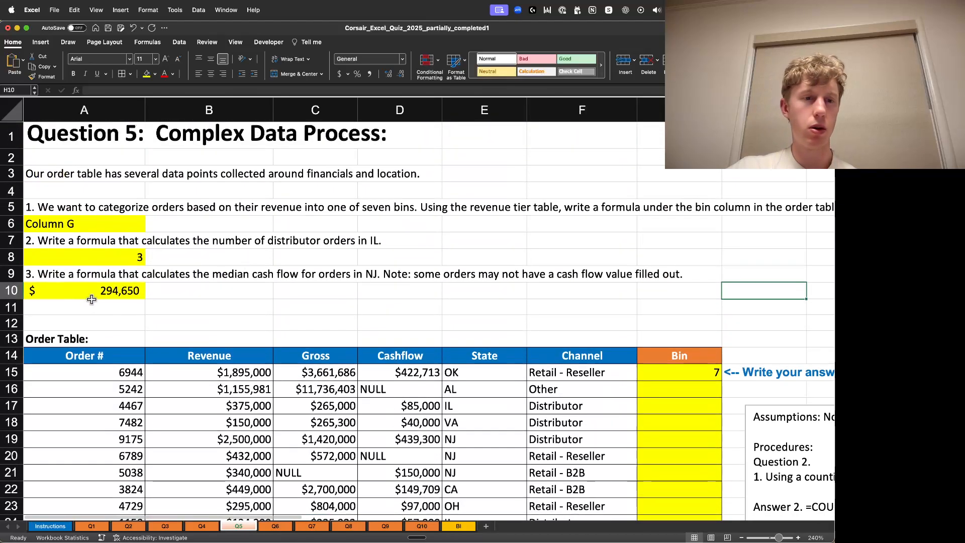
- Replace MEDIAN with AVERAGE in A10's formula and enter it
{"action": "double_click", "coordinate": [88, 294]}
{"action": "left_click_drag", "start_coordinate": [73, 291], "coordinate": [32, 279]}
{"action": "type", "text": "AVERAGE(IF(E15:E37=\"NJ\",D15:D37"}
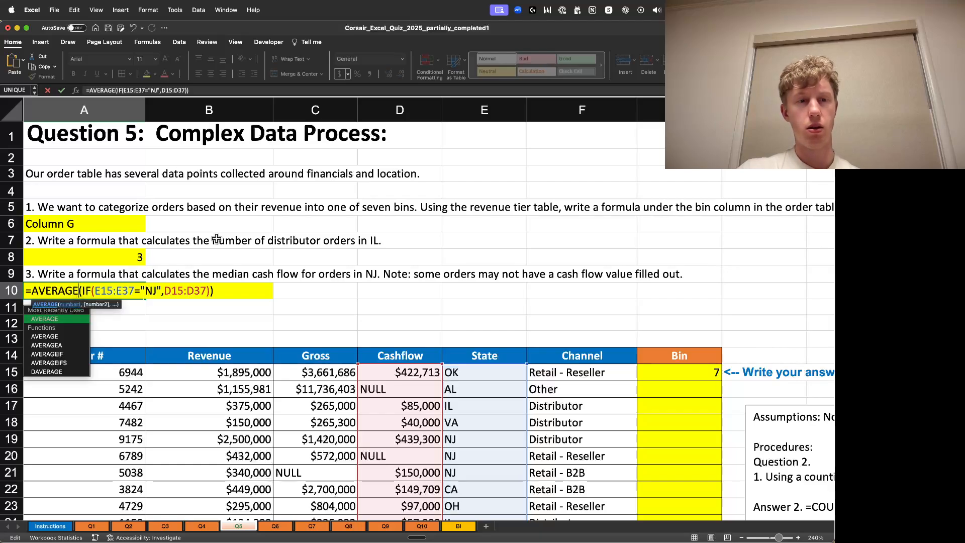
{"action": "key", "text": "Return"}
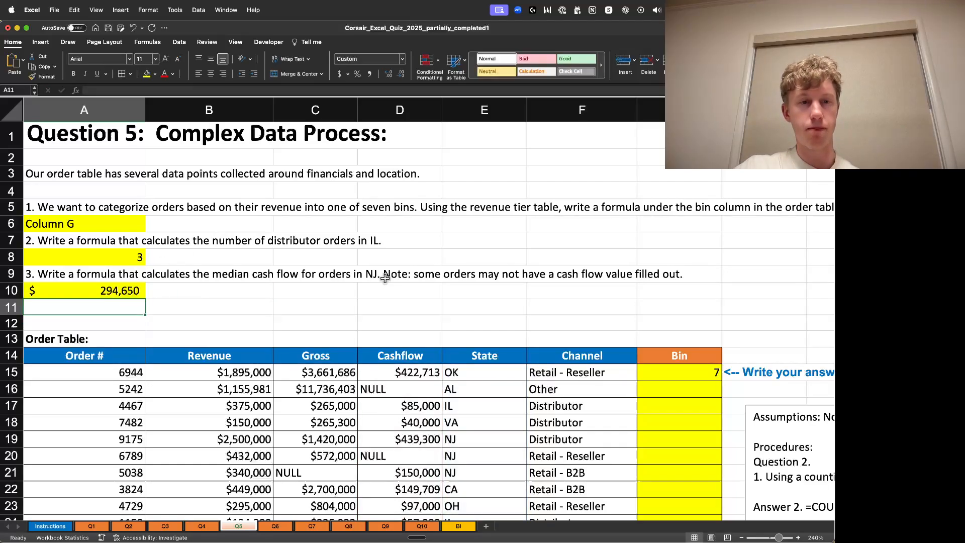
- Undo the AVERAGE replacement so A10 uses the MEDIAN formula again
{"action": "key", "text": "super+z"}
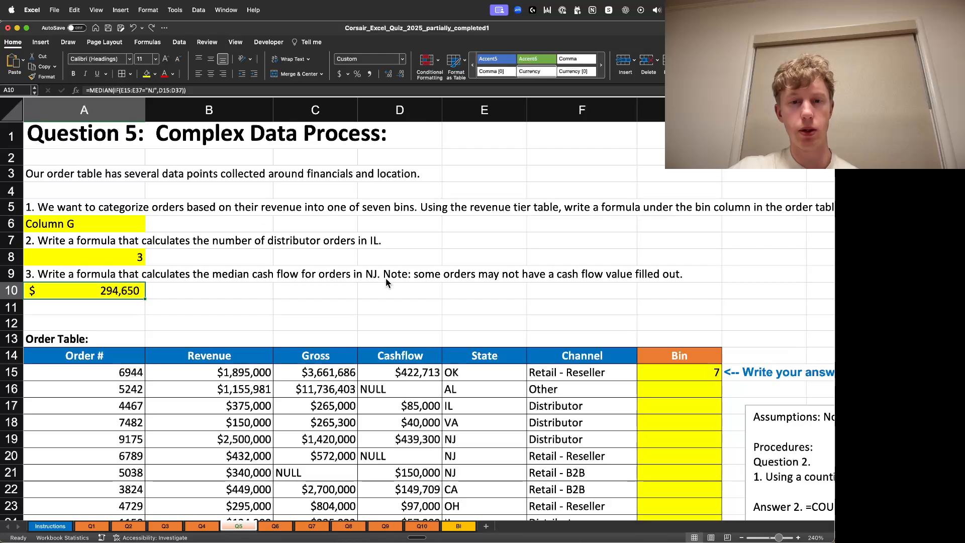
{"action": "scroll", "coordinate": [503, 262], "scroll_direction": "down", "scroll_amount": 10}
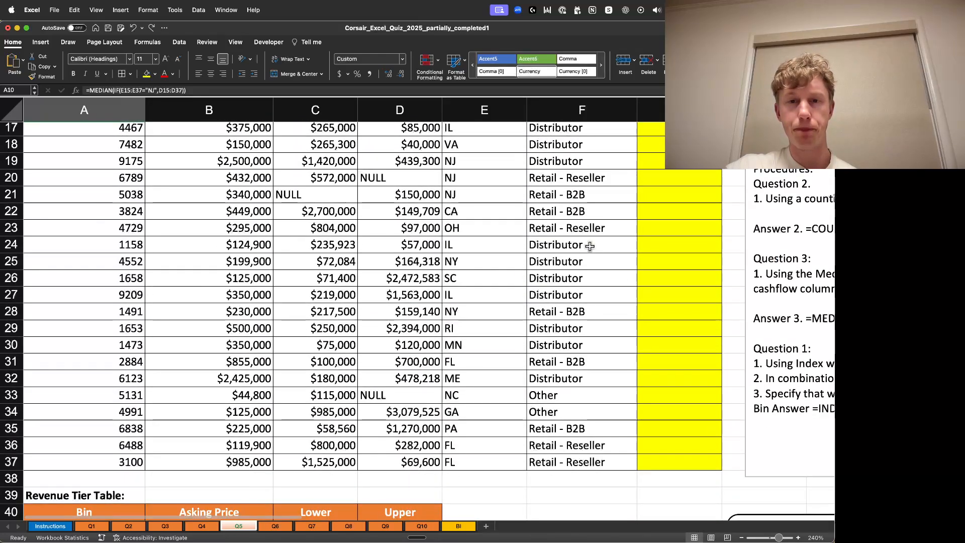
{"action": "scroll", "coordinate": [664, 246], "scroll_direction": "up", "scroll_amount": 5}
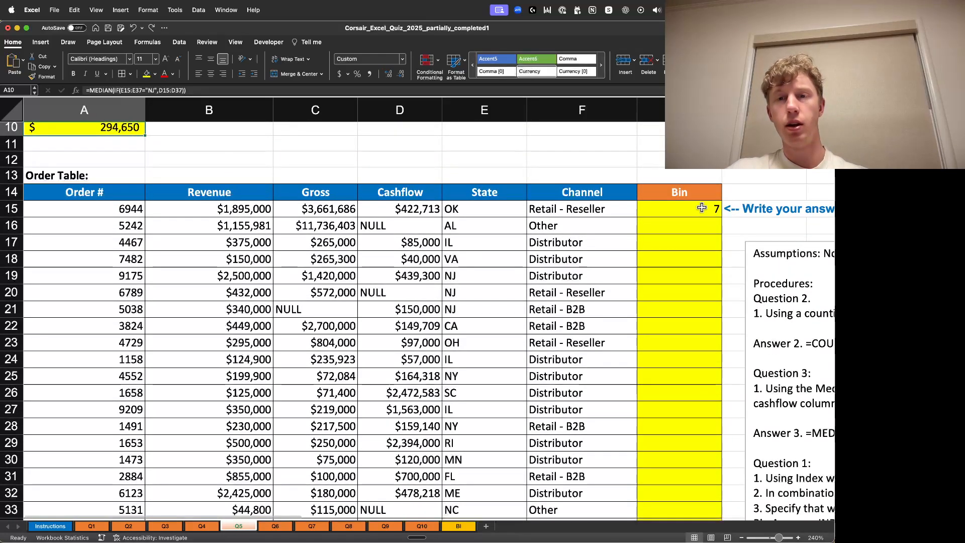
- Inspect the existing bin formula in G15 and the revenue tier table below the order table
{"action": "left_click", "coordinate": [702, 208]}
{"action": "left_click", "coordinate": [230, 89]}
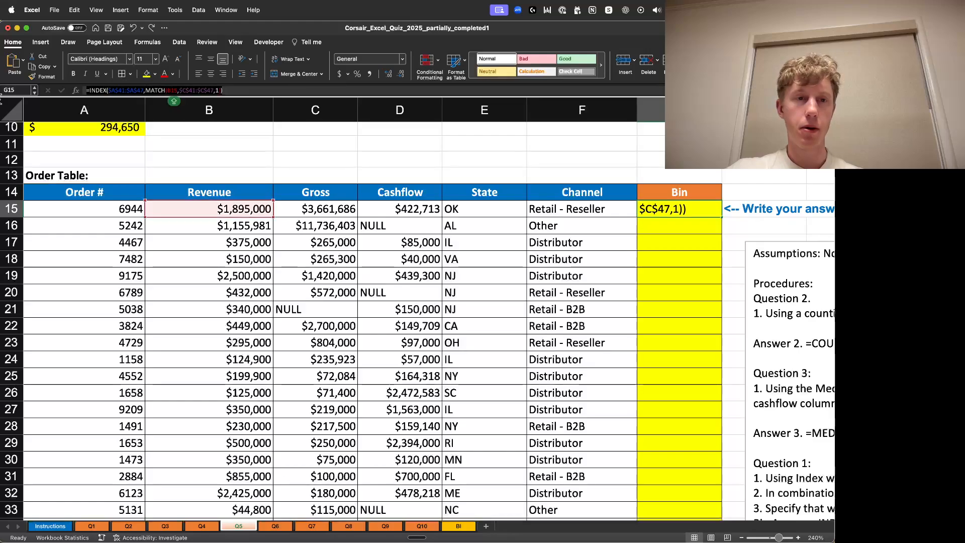
{"action": "key", "text": "Escape"}
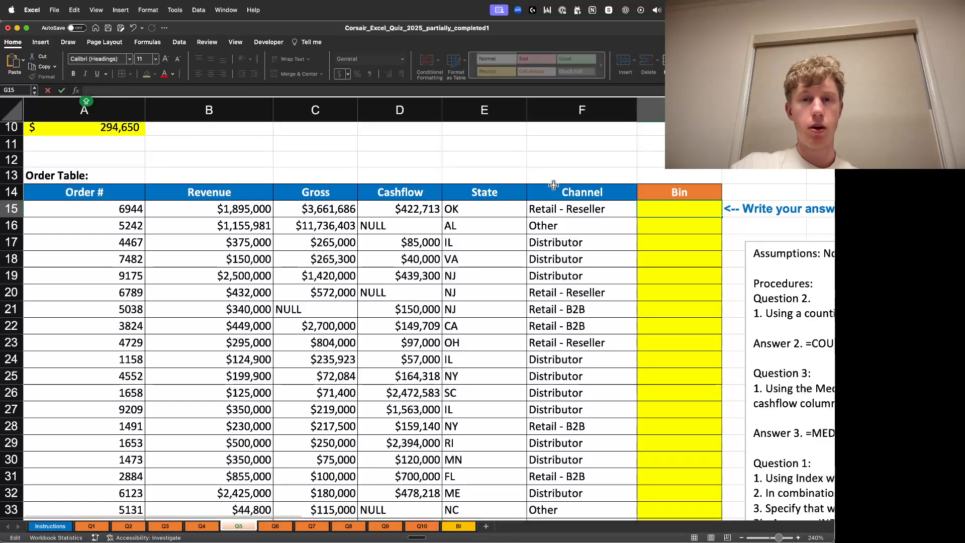
{"action": "left_click", "coordinate": [555, 160]}
{"action": "scroll", "coordinate": [556, 143], "scroll_direction": "up", "scroll_amount": 3}
{"action": "scroll", "coordinate": [556, 144], "scroll_direction": "up", "scroll_amount": 3}
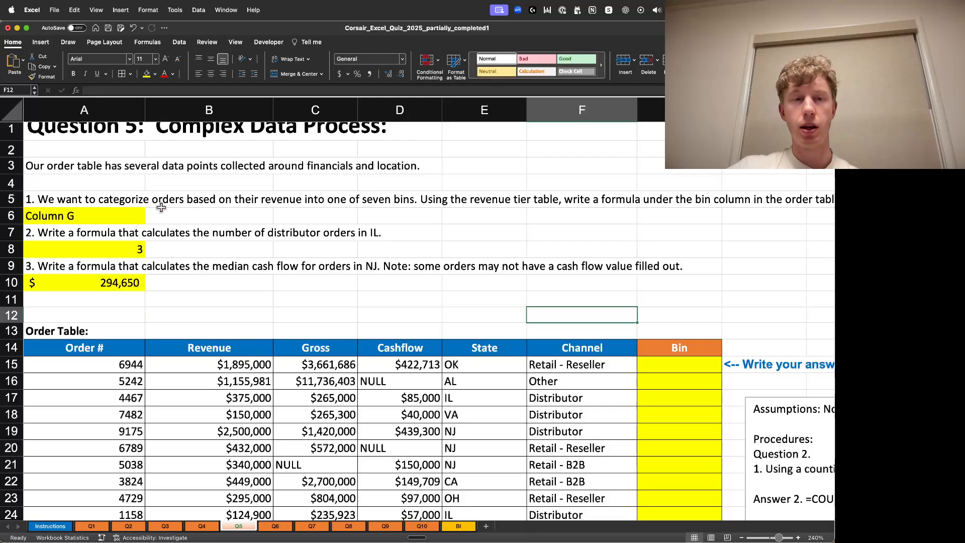
{"action": "scroll", "coordinate": [485, 253], "scroll_direction": "down", "scroll_amount": 10}
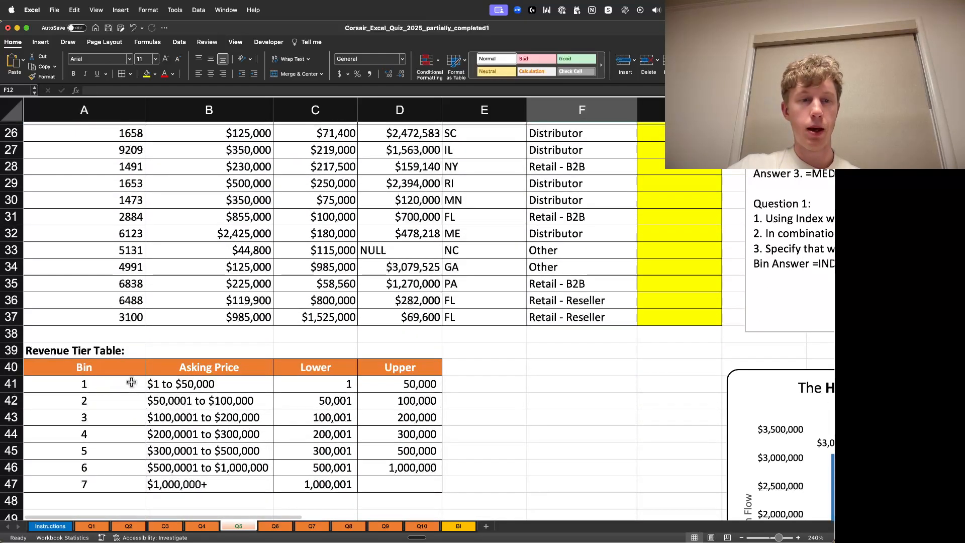
{"action": "scroll", "coordinate": [131, 382], "scroll_direction": "up", "scroll_amount": 6}
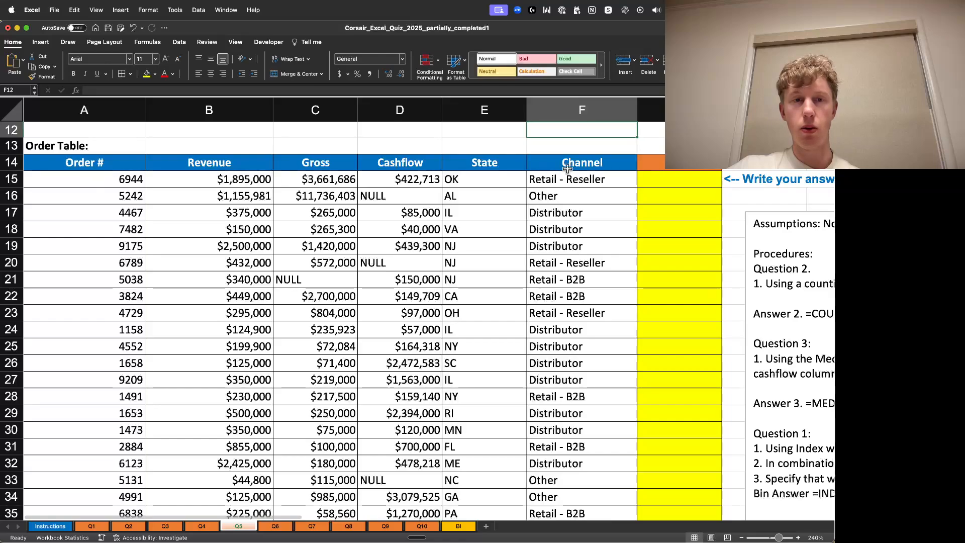
- Start an INDEX formula in the first Bin cell, G15
{"action": "left_click", "coordinate": [670, 183]}
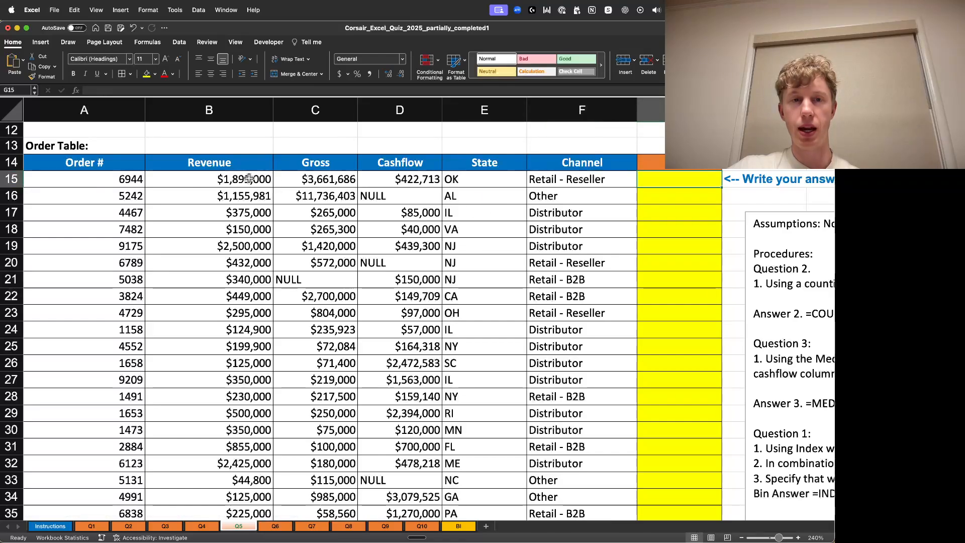
{"action": "left_click", "coordinate": [250, 179]}
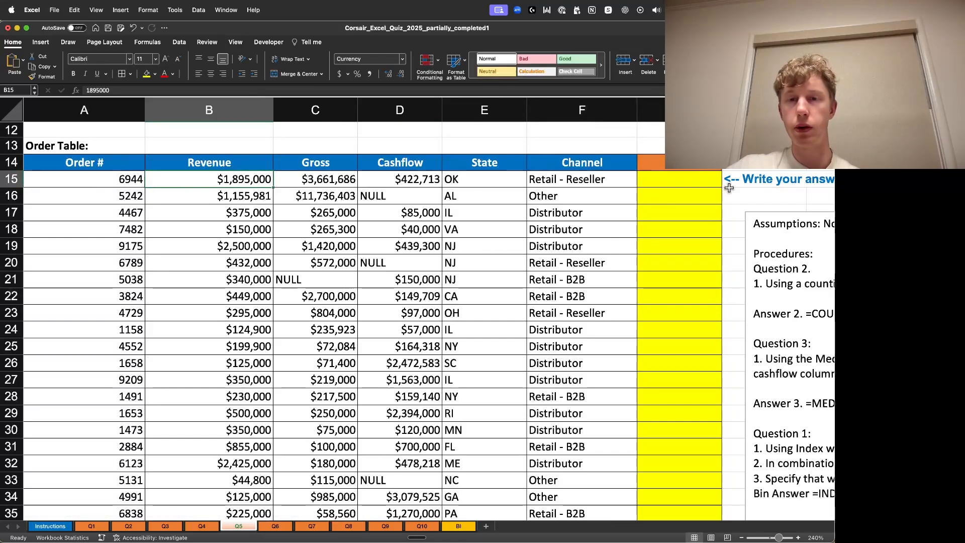
{"action": "left_click", "coordinate": [686, 183]}
{"action": "type", "text": "=IND"}
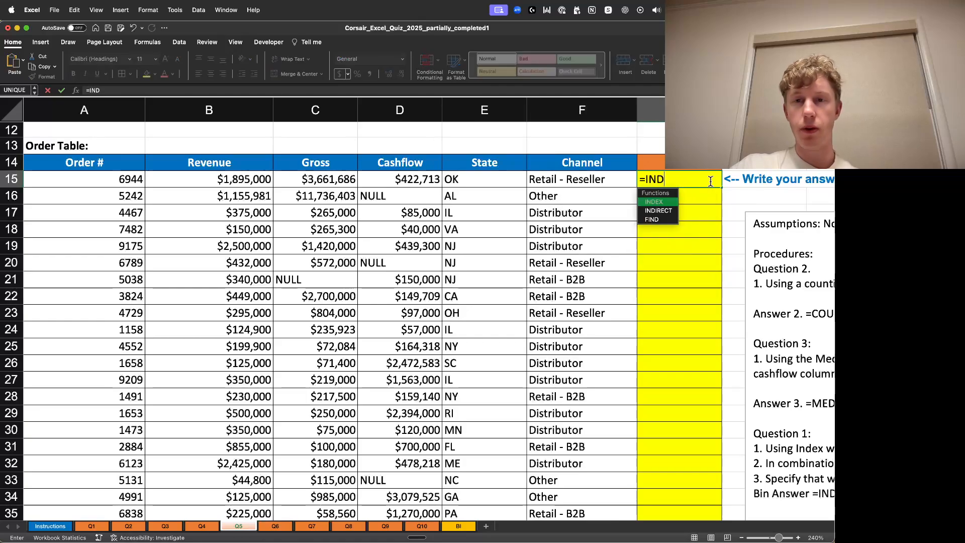
{"action": "type", "text": "EX("}
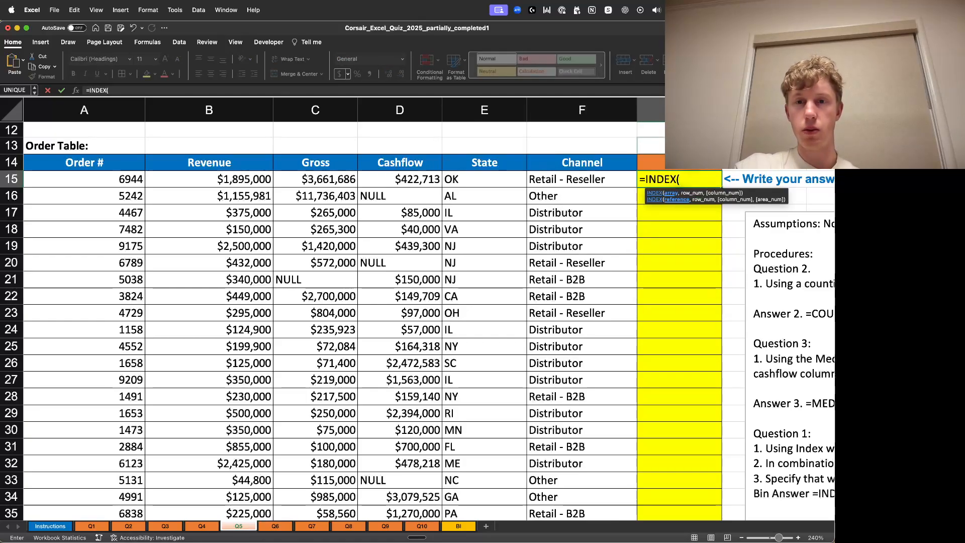
- Use the tier table's bin numbers A41:A47 as the INDEX array and add a comma
{"action": "scroll", "coordinate": [286, 264], "scroll_direction": "down", "scroll_amount": 5}
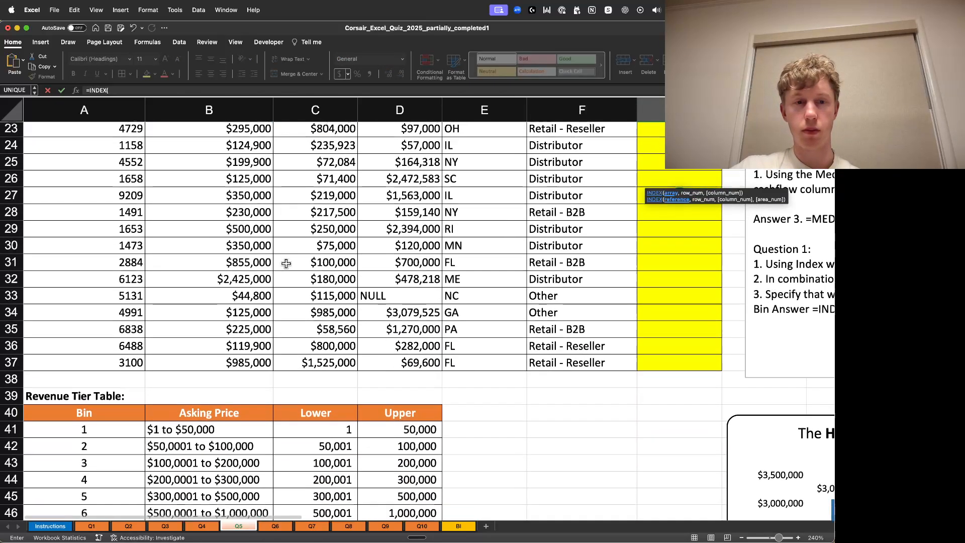
{"action": "scroll", "coordinate": [286, 264], "scroll_direction": "down", "scroll_amount": 2}
{"action": "left_click", "coordinate": [93, 341]}
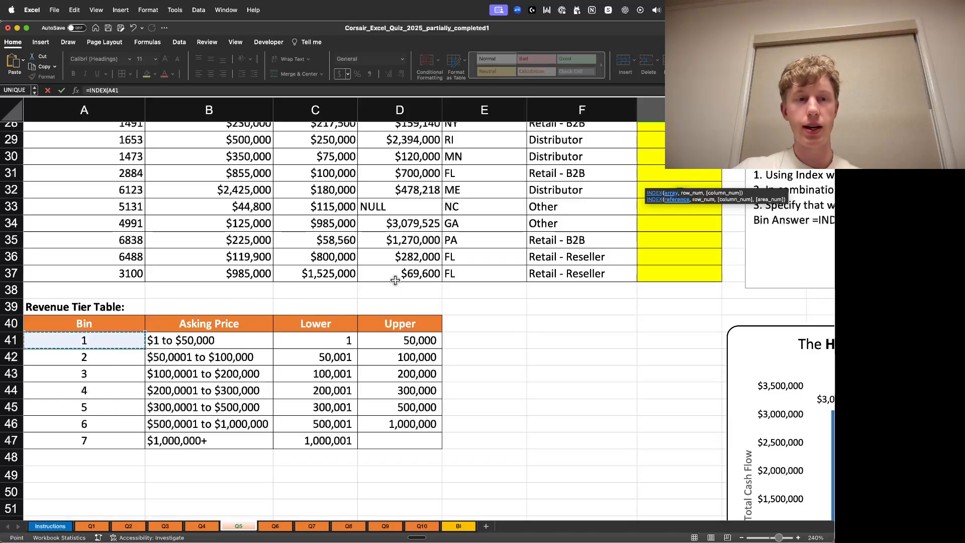
{"action": "key", "text": "super+shift+Down"}
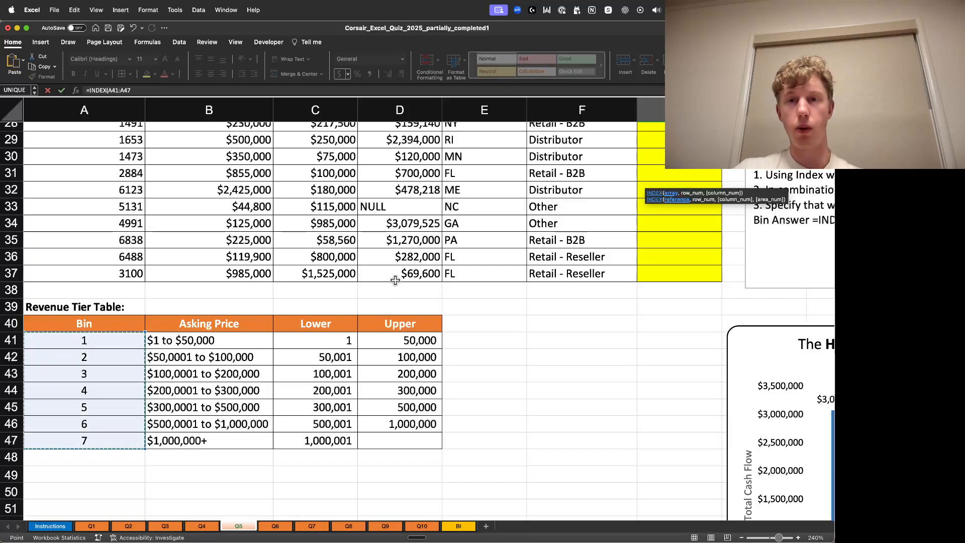
{"action": "type", "text": ","}
- Open a nested MATCH function as INDEX's row argument
{"action": "scroll", "coordinate": [432, 311], "scroll_direction": "up", "scroll_amount": 10}
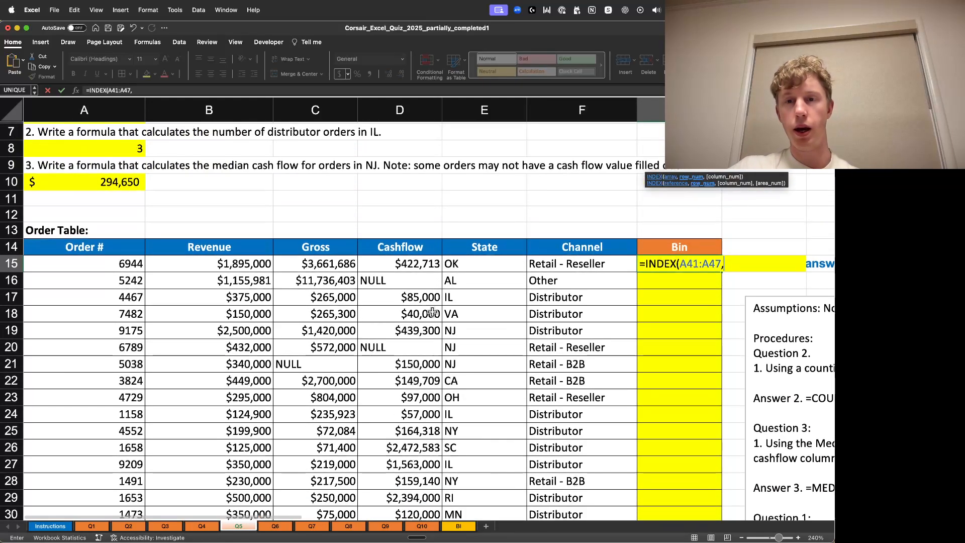
{"action": "scroll", "coordinate": [432, 312], "scroll_direction": "down", "scroll_amount": 10}
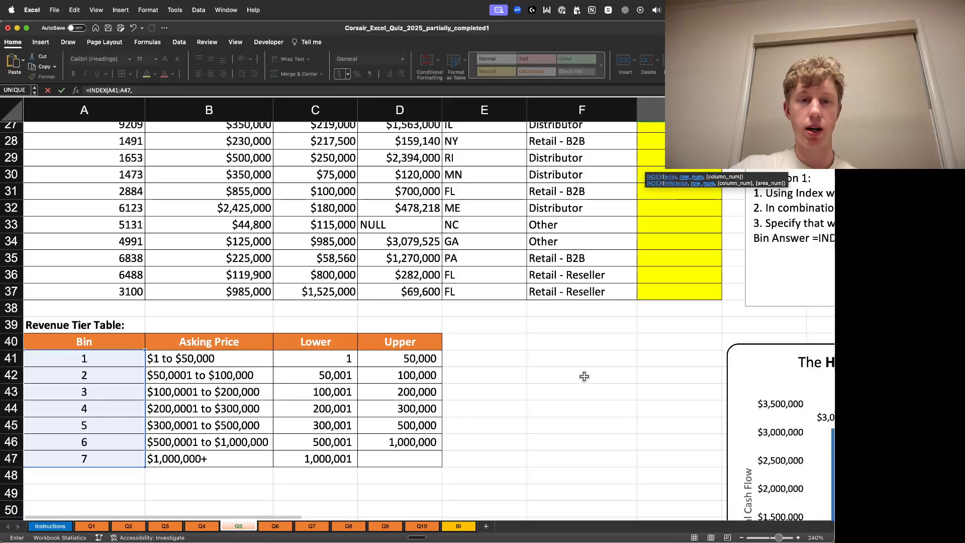
{"action": "scroll", "coordinate": [584, 376], "scroll_direction": "up", "scroll_amount": 10}
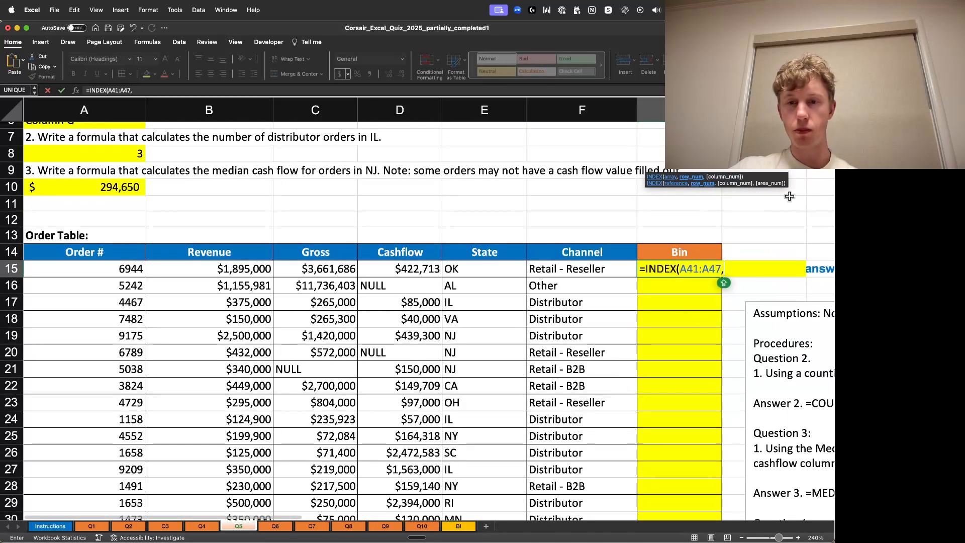
{"action": "type", "text": "("}
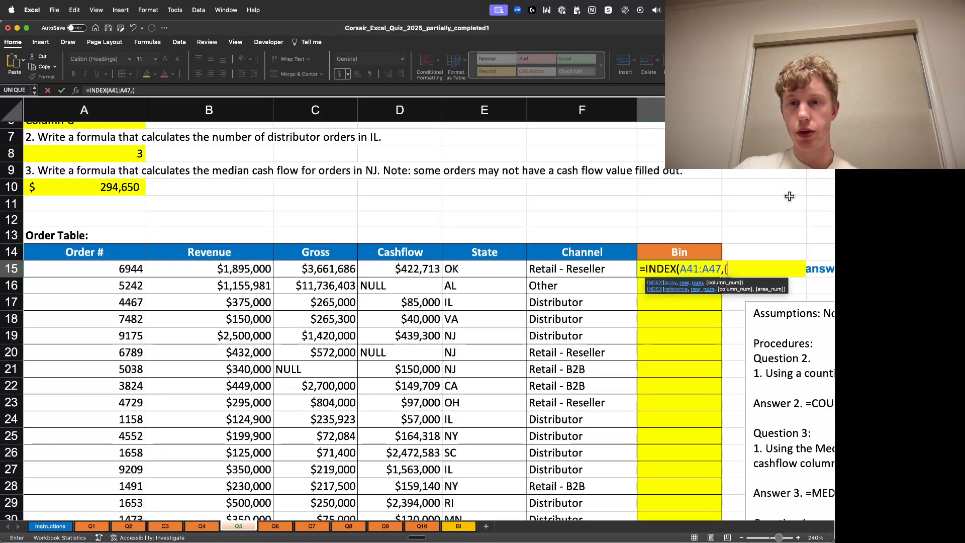
{"action": "type", "text": "MATCH"}
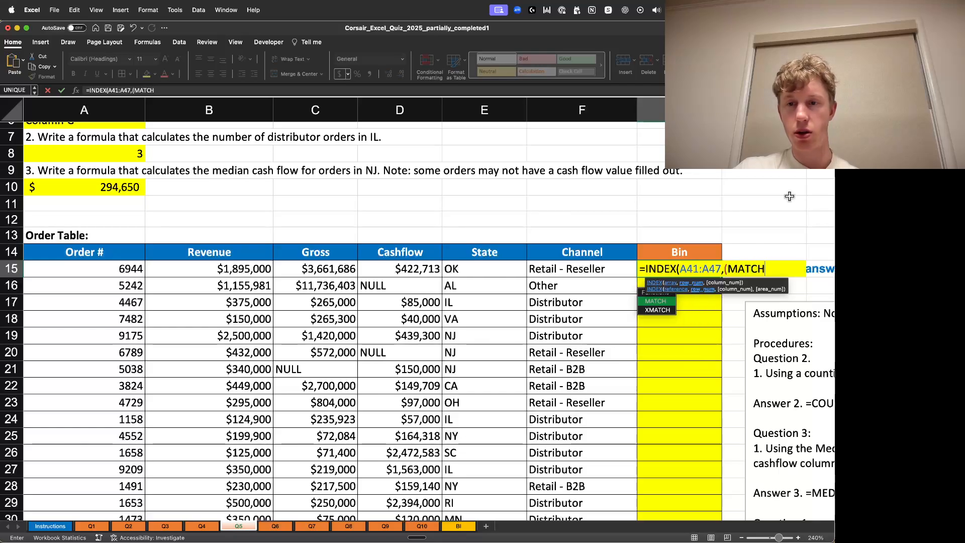
{"action": "type", "text": "("}
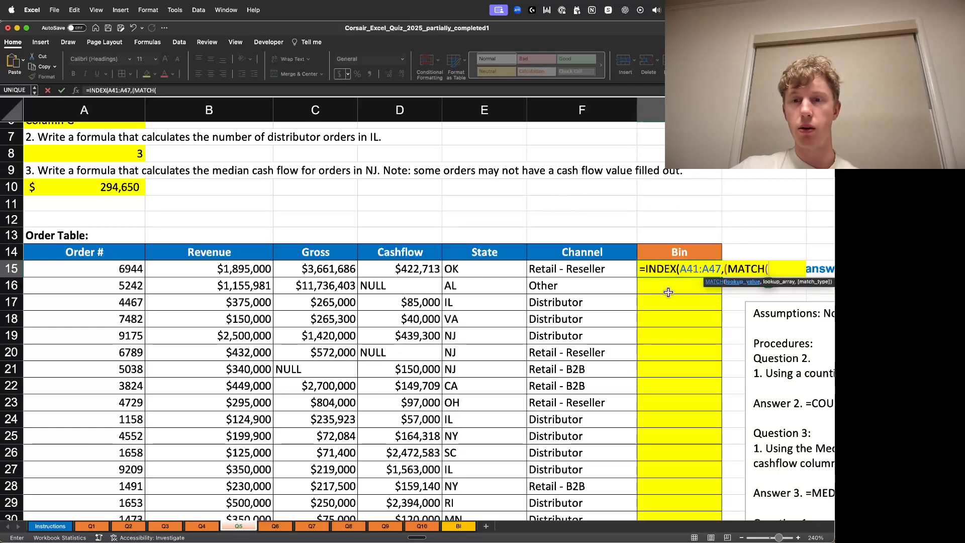
- Try to use the Lower range C41:C47 as MATCH's first argument
{"action": "scroll", "coordinate": [553, 302], "scroll_direction": "down", "scroll_amount": 10}
{"action": "scroll", "coordinate": [523, 282], "scroll_direction": "up", "scroll_amount": 10}
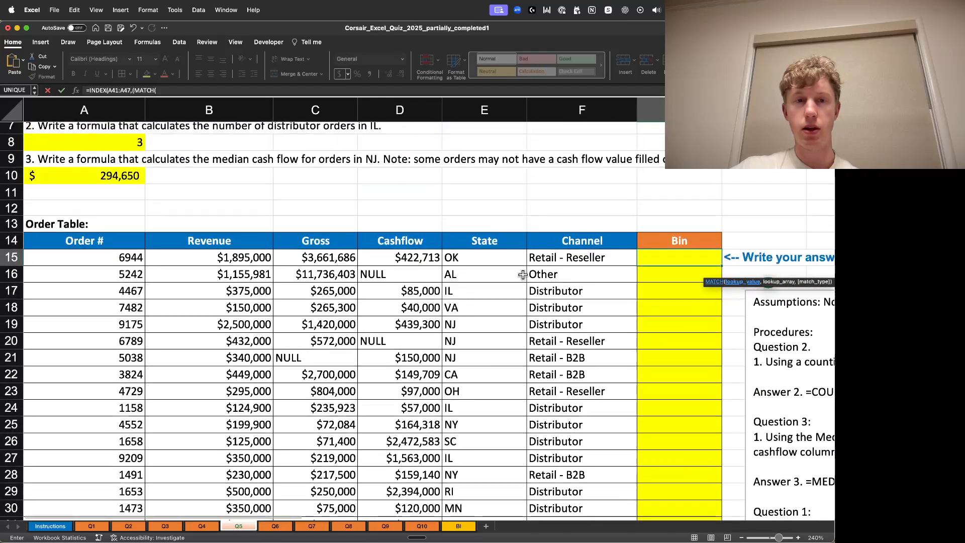
{"action": "scroll", "coordinate": [523, 275], "scroll_direction": "up", "scroll_amount": 1}
{"action": "left_click", "coordinate": [228, 273]}
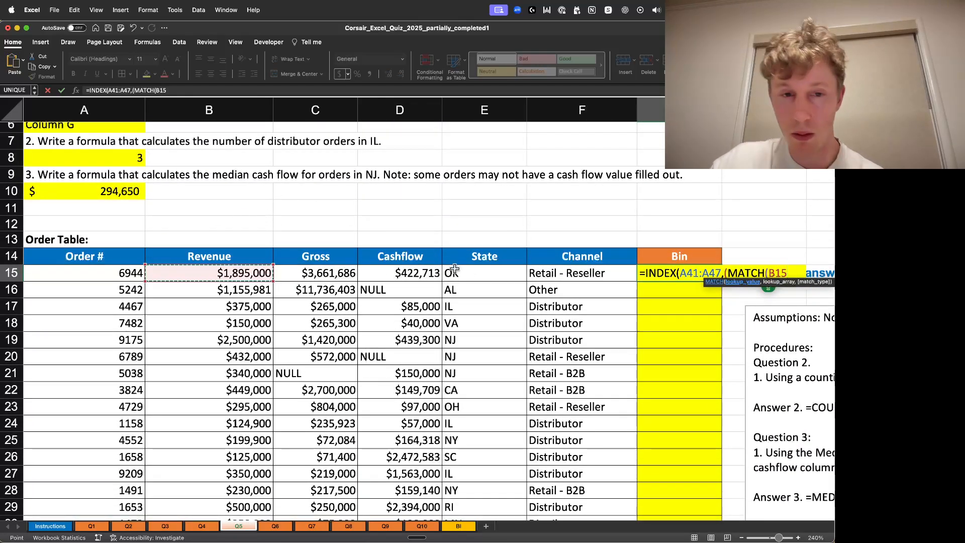
{"action": "scroll", "coordinate": [494, 252], "scroll_direction": "down", "scroll_amount": 15}
{"action": "scroll", "coordinate": [497, 437], "scroll_direction": "down", "scroll_amount": 5}
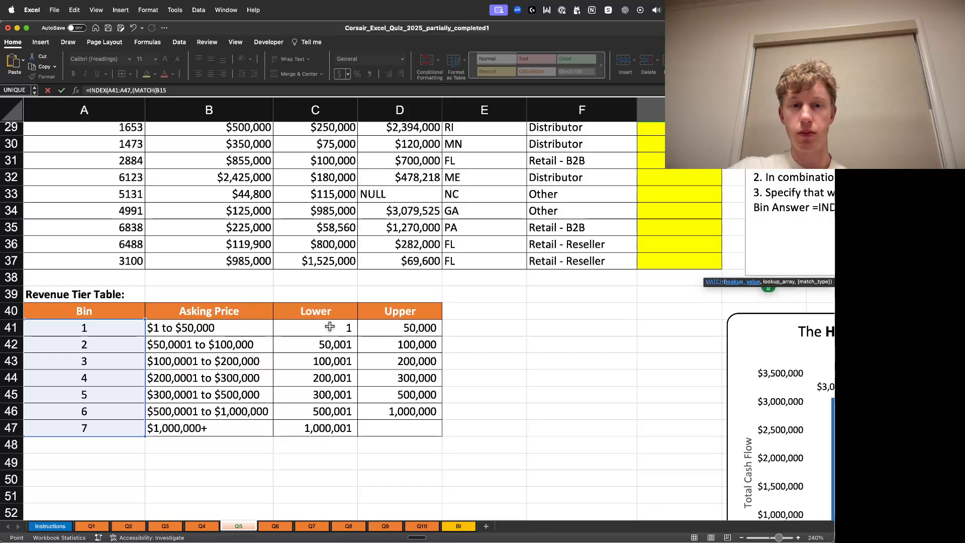
{"action": "left_click_drag", "start_coordinate": [330, 327], "coordinate": [329, 428]}
{"action": "scroll", "coordinate": [532, 367], "scroll_direction": "up", "scroll_amount": 7}
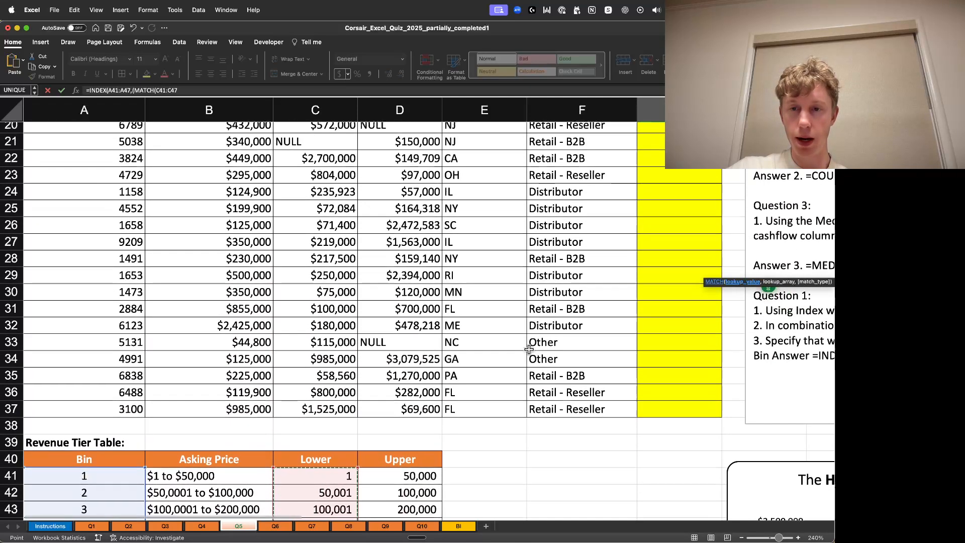
{"action": "scroll", "coordinate": [529, 350], "scroll_direction": "up", "scroll_amount": 12}
{"action": "left_click", "coordinate": [197, 89]}
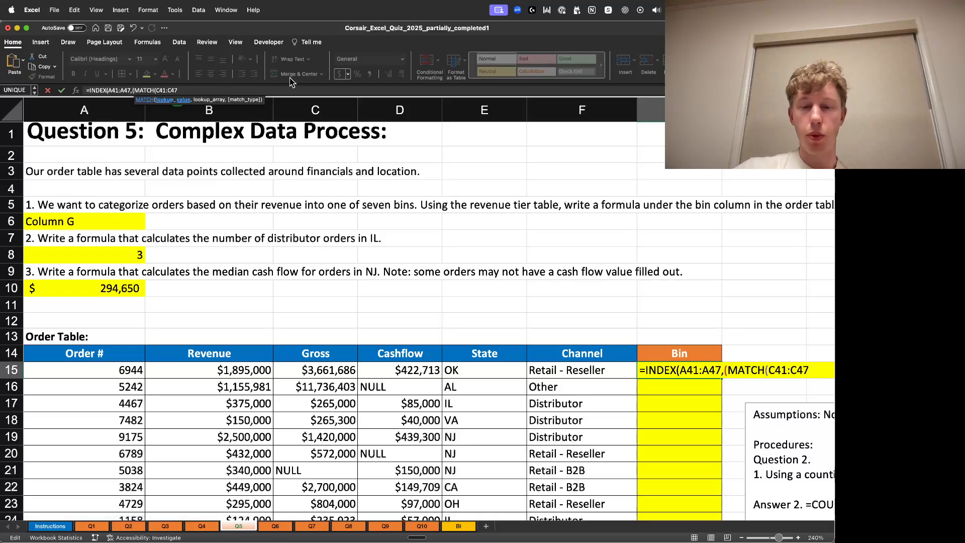
{"action": "type", "text": ","}
- Delete the C41:C47 argument from the MATCH function
{"action": "scroll", "coordinate": [347, 221], "scroll_direction": "down", "scroll_amount": 10}
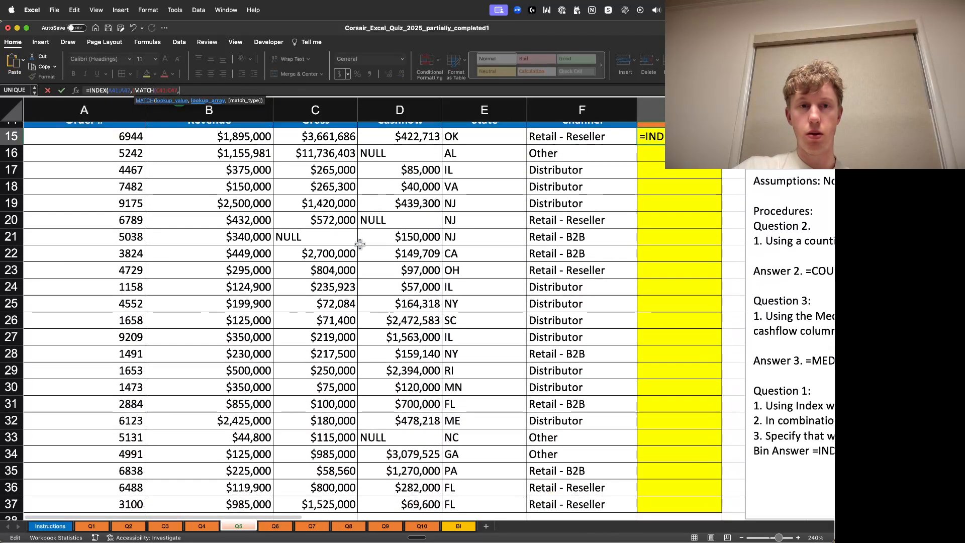
{"action": "scroll", "coordinate": [358, 245], "scroll_direction": "down", "scroll_amount": 3}
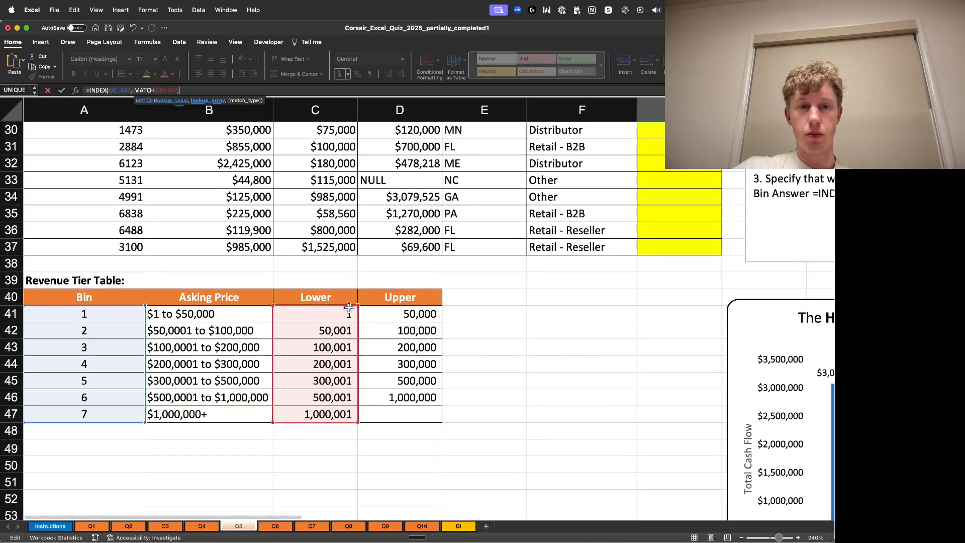
{"action": "scroll", "coordinate": [586, 285], "scroll_direction": "up", "scroll_amount": 9}
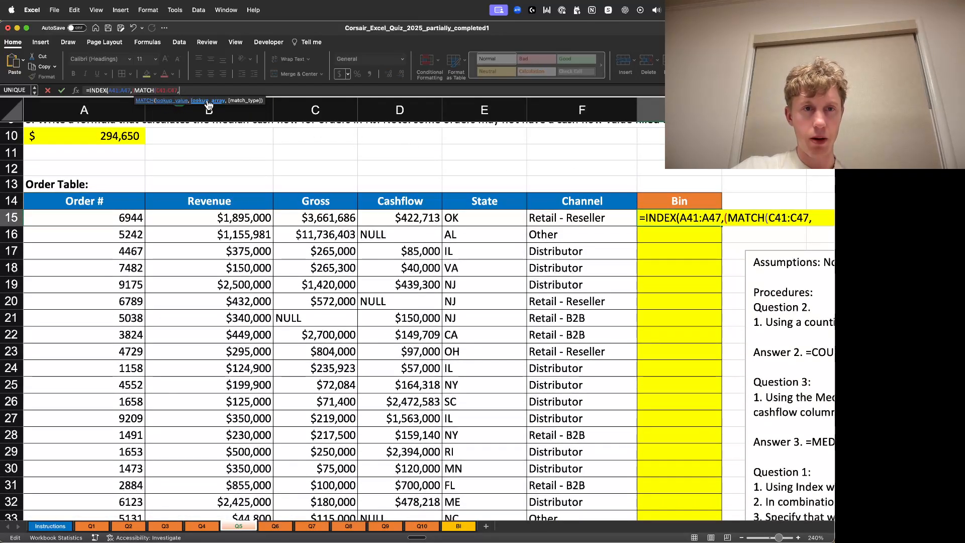
{"action": "scroll", "coordinate": [337, 252], "scroll_direction": "down", "scroll_amount": 9}
{"action": "scroll", "coordinate": [338, 251], "scroll_direction": "up", "scroll_amount": 9}
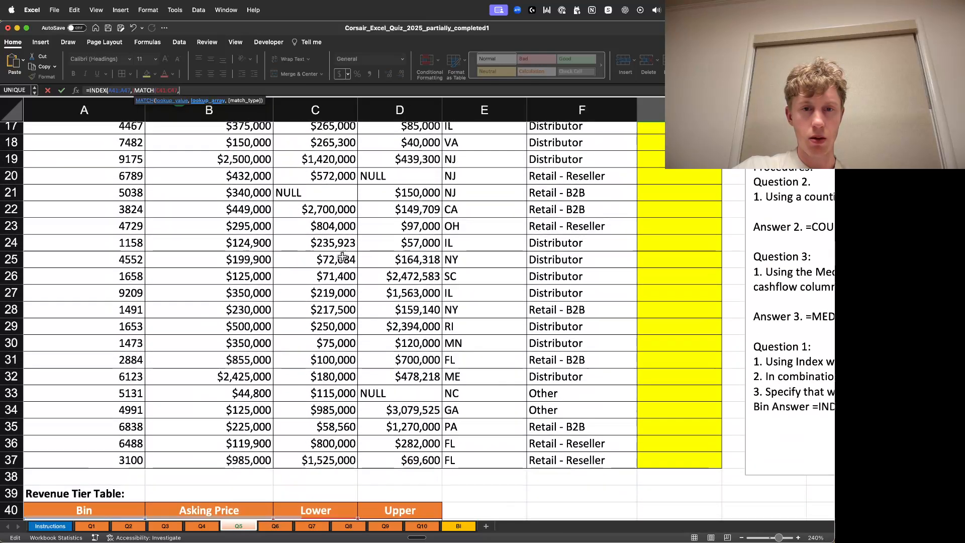
{"action": "left_click", "coordinate": [157, 91]}
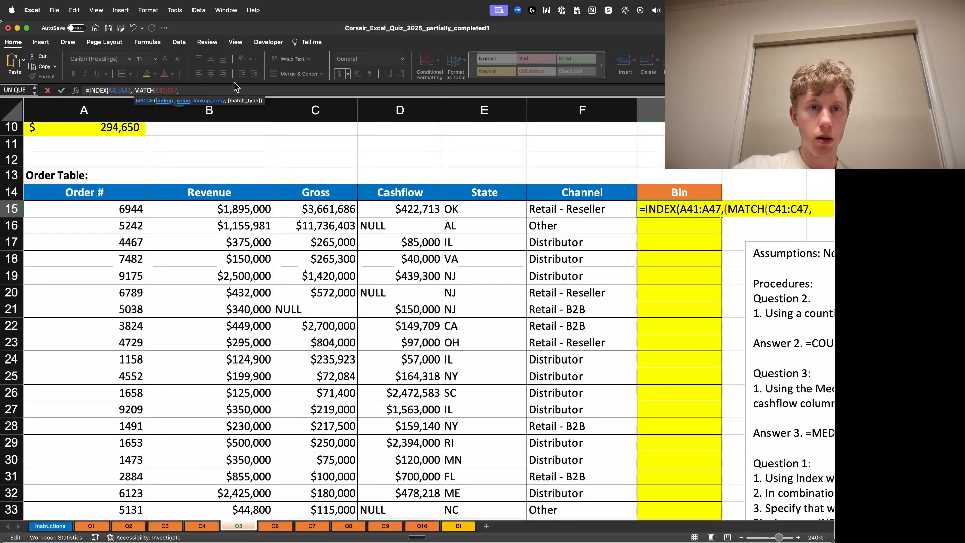
{"action": "left_click", "coordinate": [186, 91]}
{"action": "key", "text": "BackSpace"}
{"action": "key", "text": "BackSpace"}
{"action": "key", "text": "BackSpace"}
{"action": "key", "text": "BackSpace"}
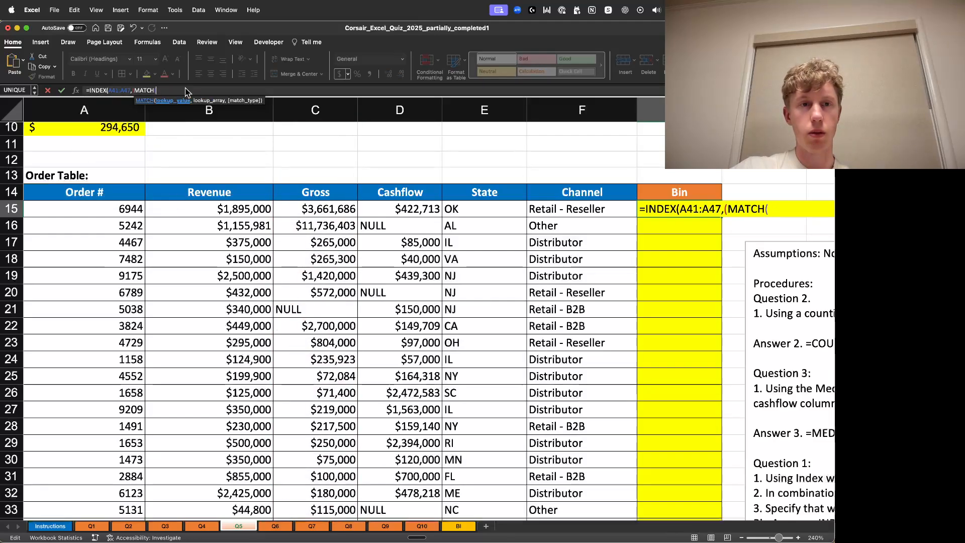
- Use the order's revenue cell B15 as MATCH's lookup value and add a comma
{"action": "scroll", "coordinate": [372, 272], "scroll_direction": "down", "scroll_amount": 8}
{"action": "scroll", "coordinate": [352, 226], "scroll_direction": "up", "scroll_amount": 6}
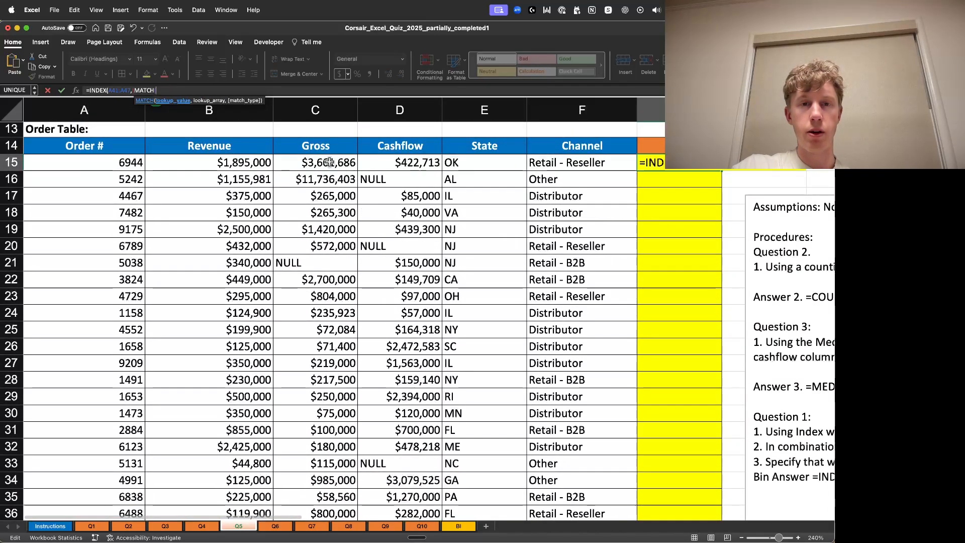
{"action": "left_click", "coordinate": [235, 164]}
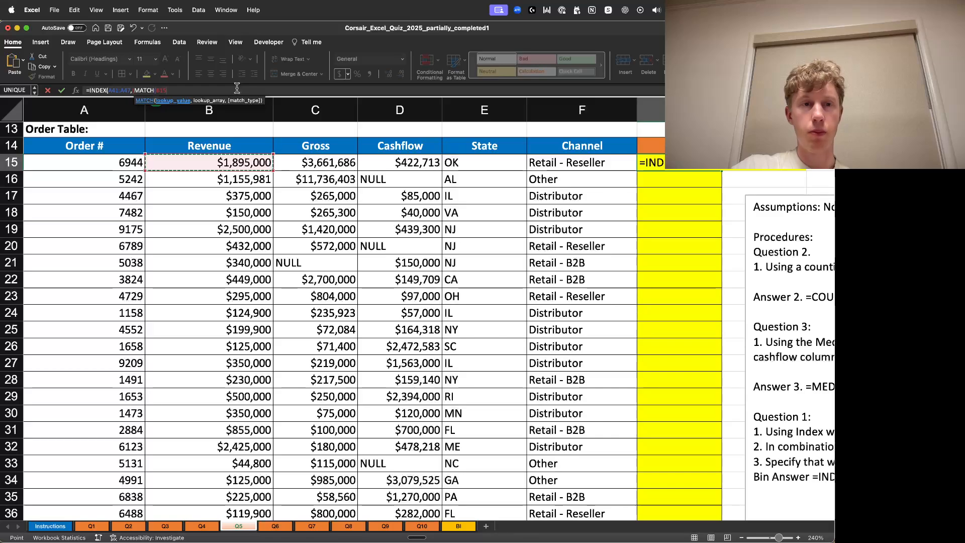
{"action": "type", "text": ","}
- Select the Lower range C41:C47 as MATCH's lookup array and add a comma
{"action": "scroll", "coordinate": [277, 172], "scroll_direction": "down", "scroll_amount": 8}
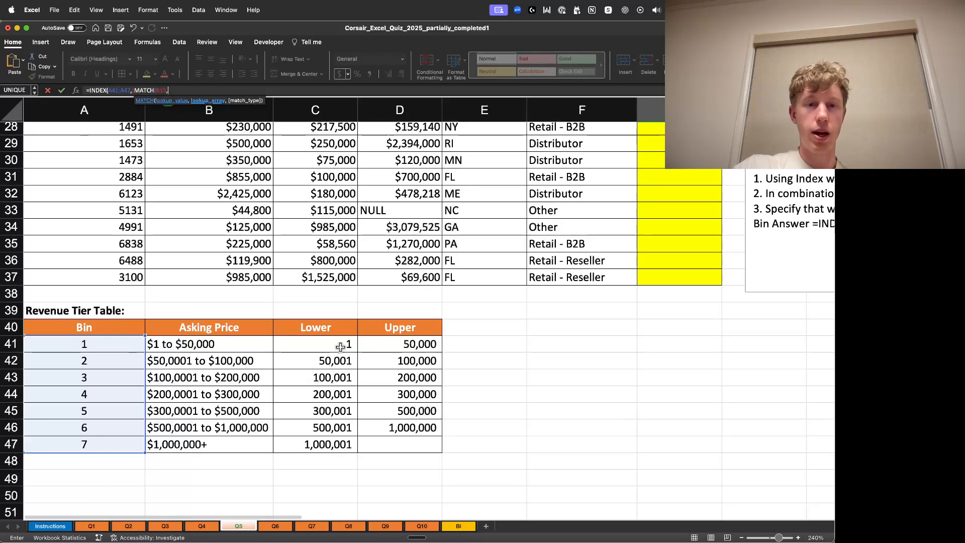
{"action": "left_click_drag", "start_coordinate": [340, 345], "coordinate": [338, 445]}
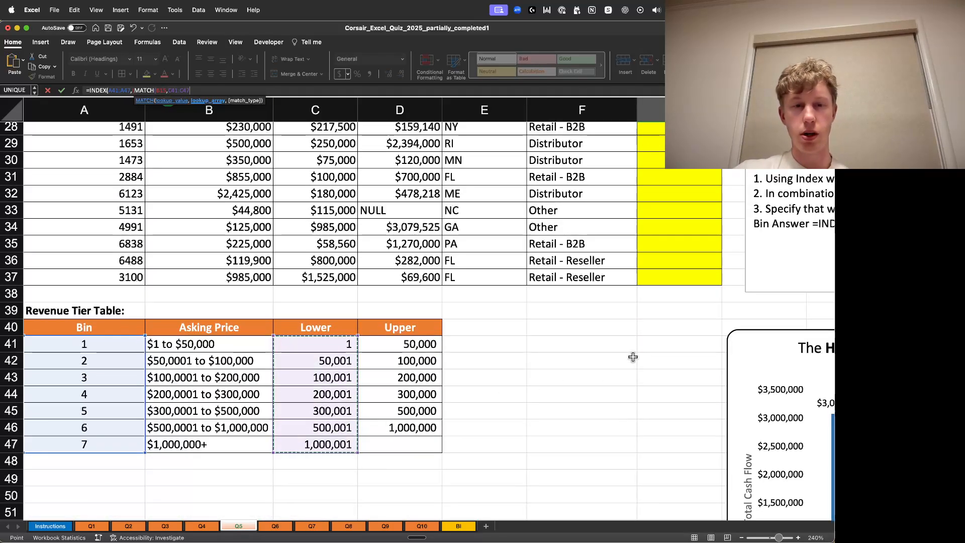
{"action": "type", "text": ","}
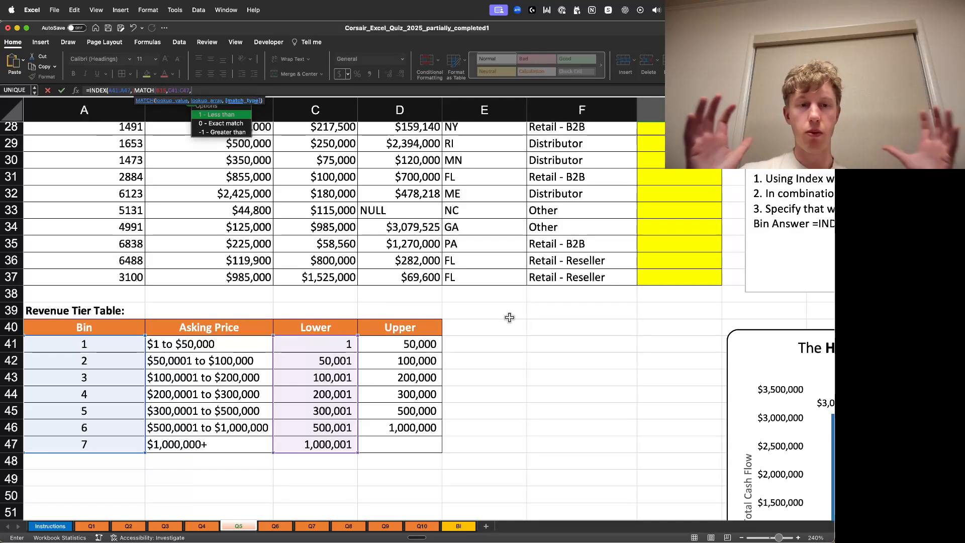
- Choose match type 1 (Less than), close both parentheses and enter the bin formula in G15
{"action": "double_click", "coordinate": [233, 116]}
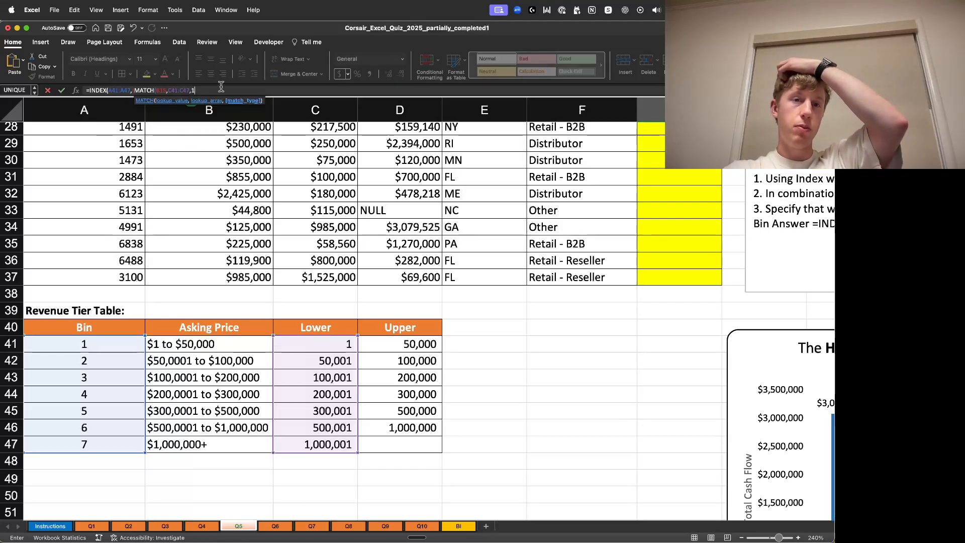
{"action": "type", "text": ")"}
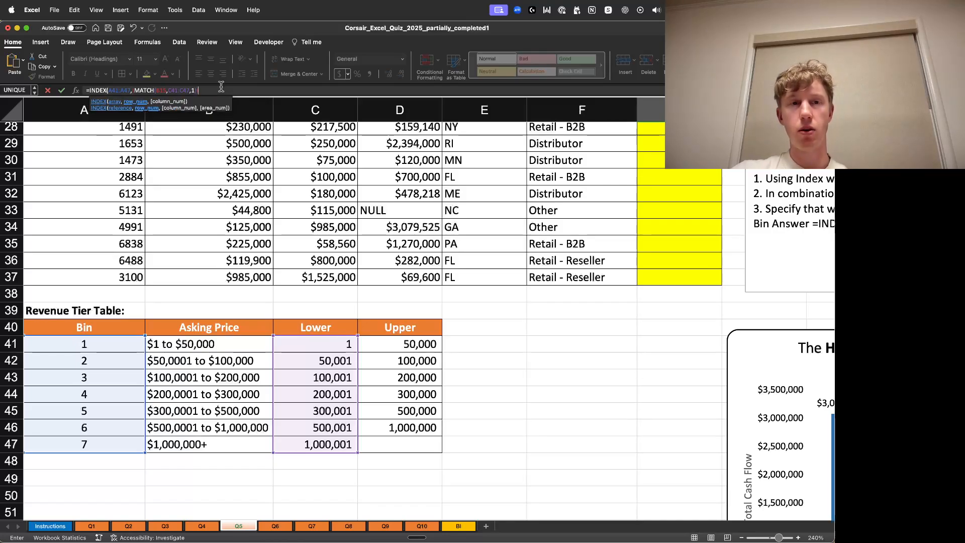
{"action": "type", "text": ")"}
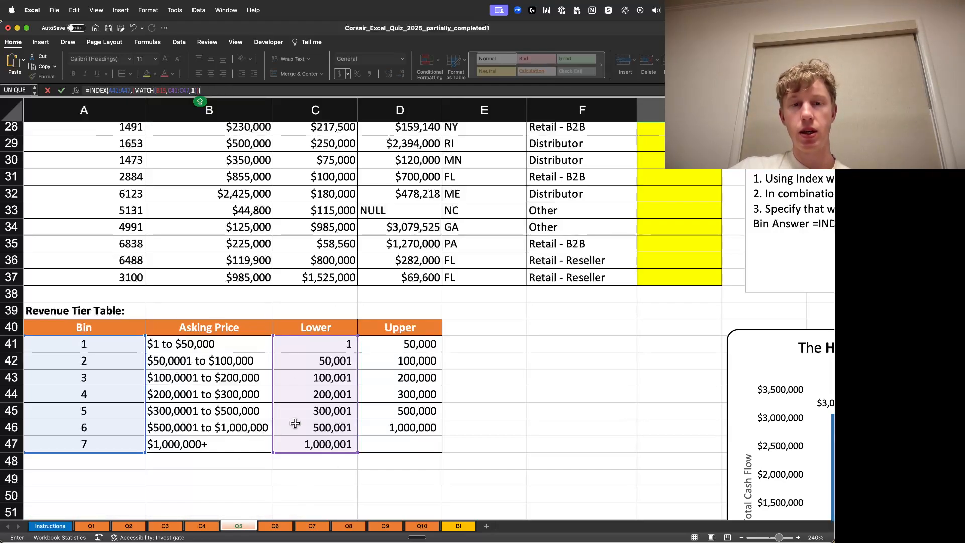
{"action": "scroll", "coordinate": [376, 317], "scroll_direction": "up", "scroll_amount": 7}
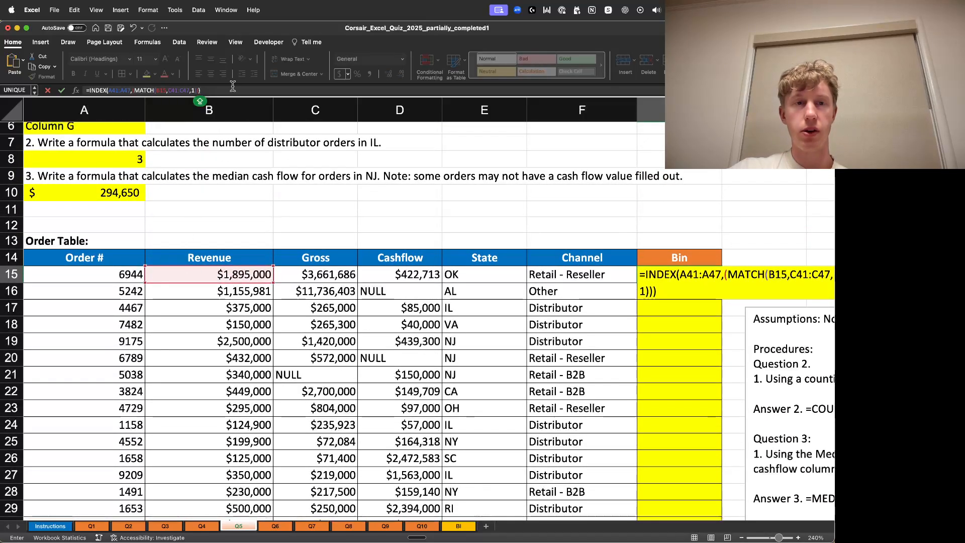
{"action": "key", "text": "Return"}
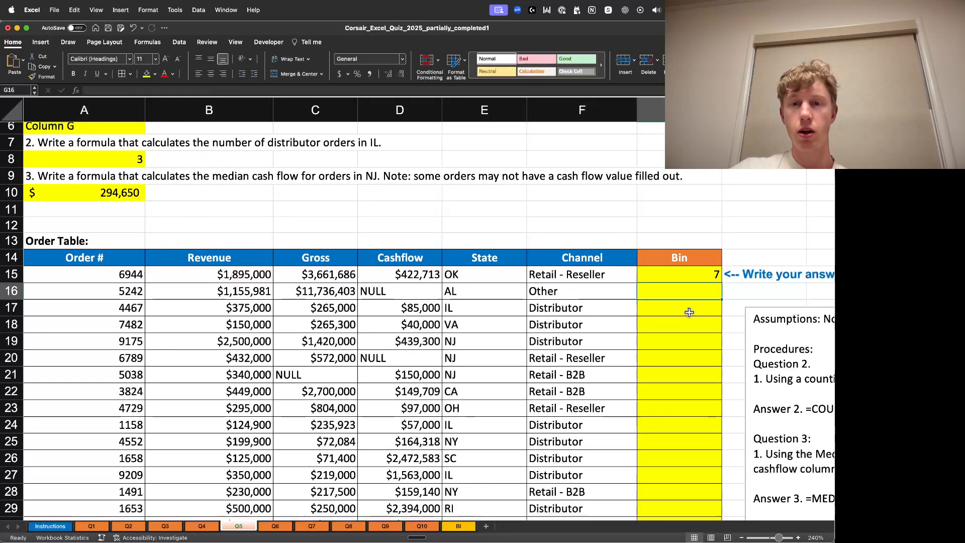
- Examine the G15 formula and the Lower values in the revenue tier table
{"action": "left_click", "coordinate": [699, 276]}
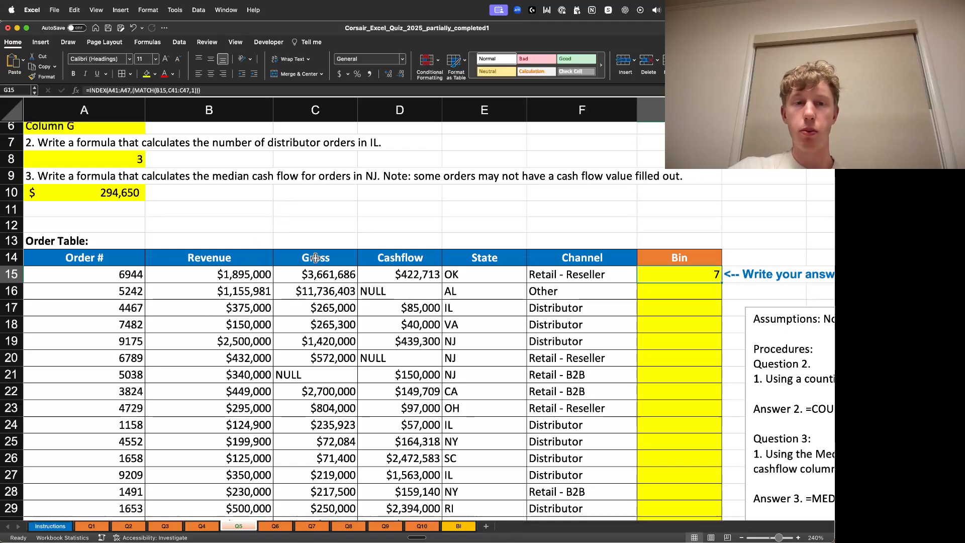
{"action": "scroll", "coordinate": [316, 258], "scroll_direction": "down", "scroll_amount": 9}
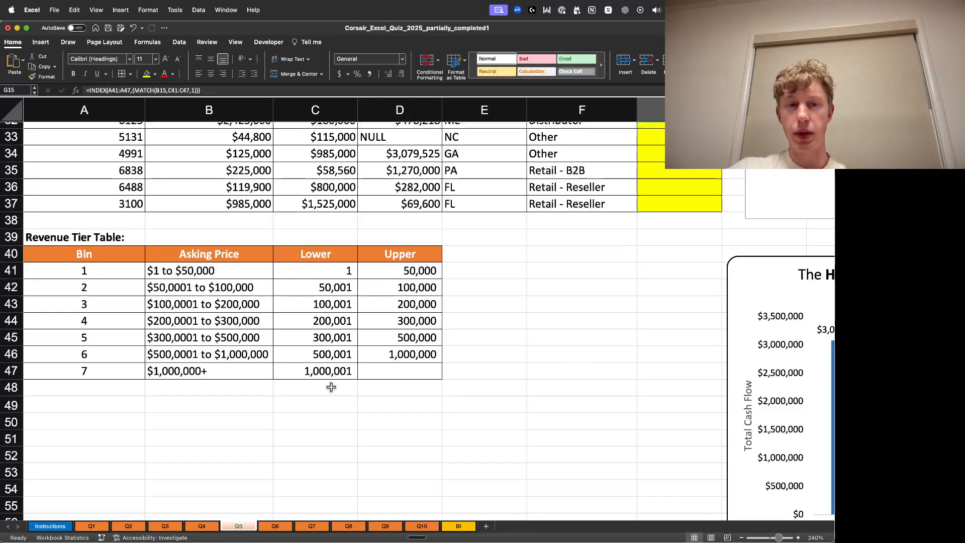
{"action": "double_click", "coordinate": [327, 374]}
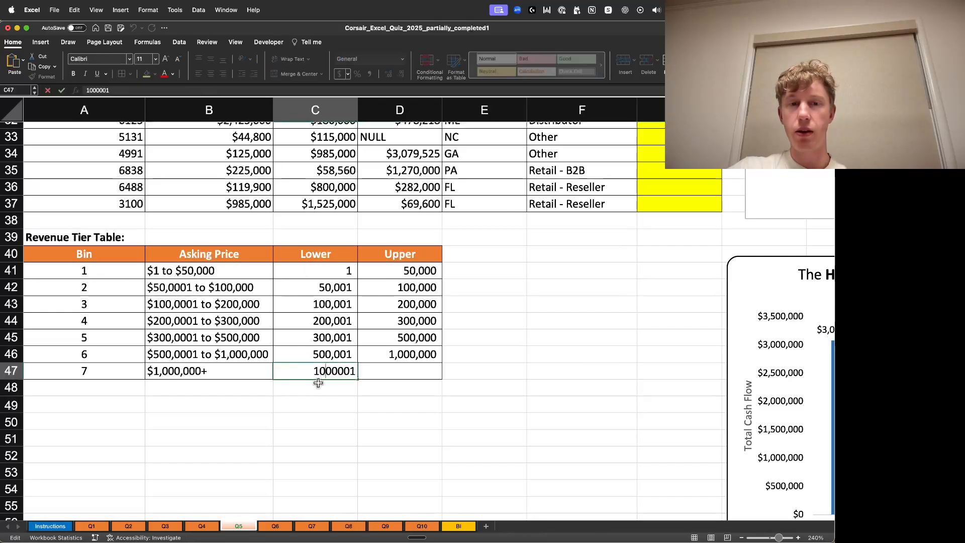
{"action": "left_click", "coordinate": [367, 416]}
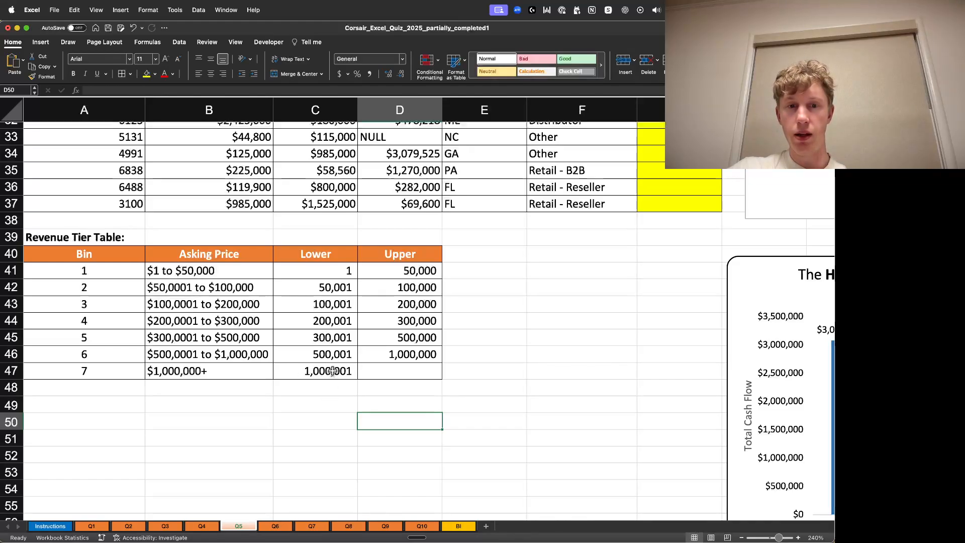
{"action": "double_click", "coordinate": [332, 371]}
{"action": "left_click", "coordinate": [291, 405]}
{"action": "left_click", "coordinate": [60, 371]}
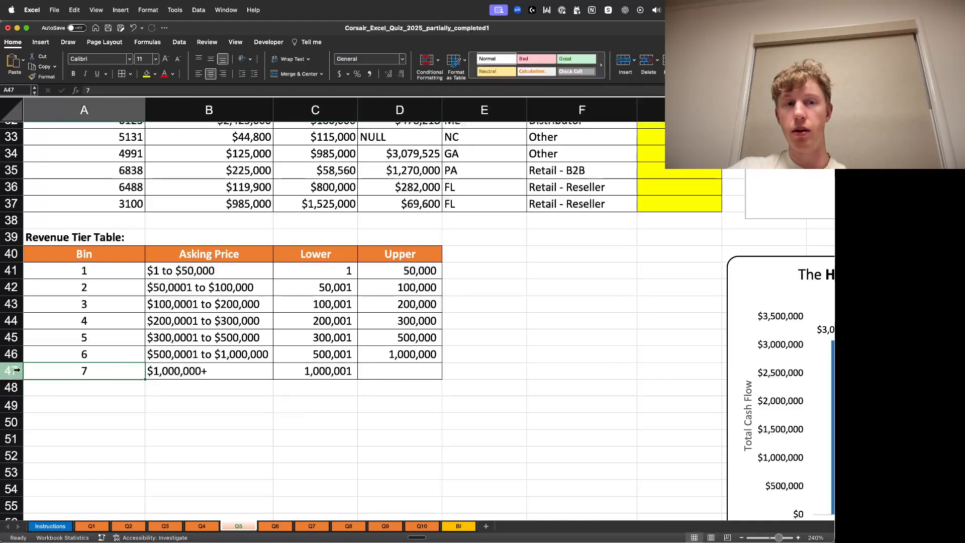
- Try to fill the bin formula down from G15 to G17, then undo it
{"action": "scroll", "coordinate": [402, 292], "scroll_direction": "up", "scroll_amount": 10}
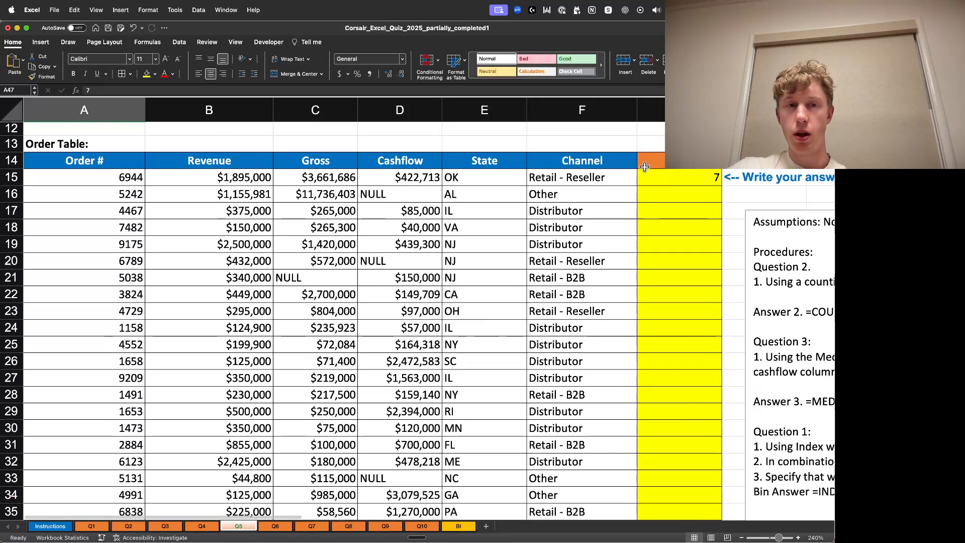
{"action": "left_click", "coordinate": [689, 179]}
{"action": "left_click_drag", "start_coordinate": [721, 186], "coordinate": [743, 215]}
{"action": "left_click", "coordinate": [741, 206]}
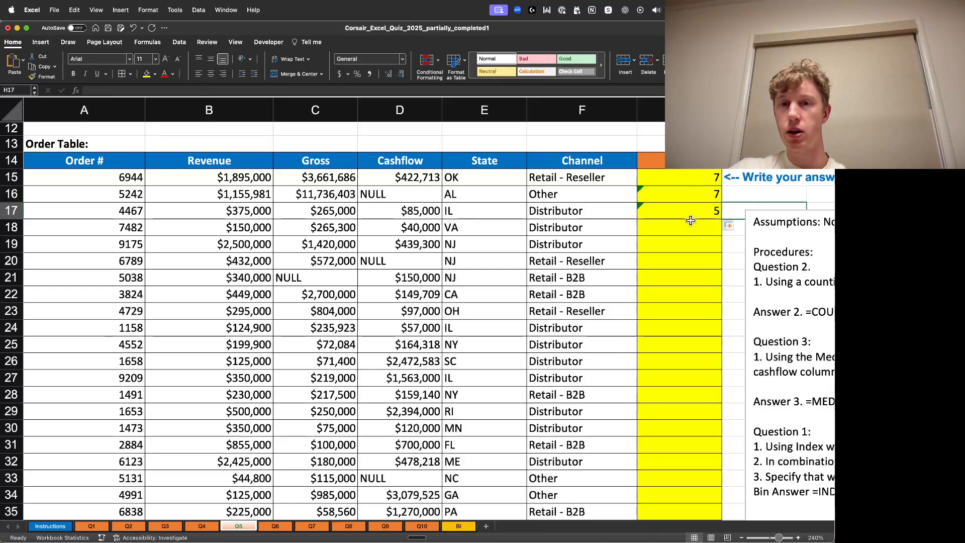
{"action": "key", "text": "super+x"}
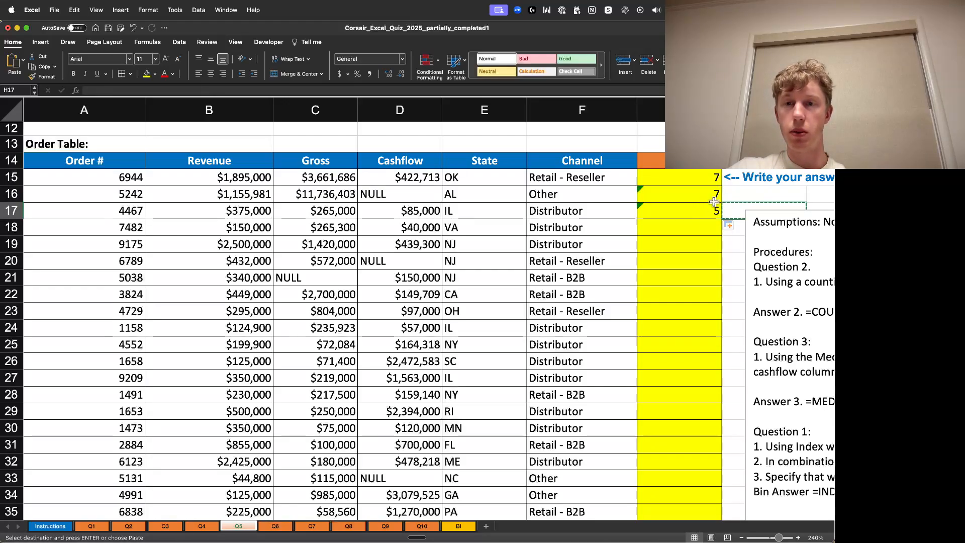
{"action": "key", "text": "super+z"}
{"action": "key", "text": "super+z"}
- Change the INDEX array in G15's formula to begin at A15, making it A15:A47
{"action": "scroll", "coordinate": [648, 239], "scroll_direction": "up", "scroll_amount": 6}
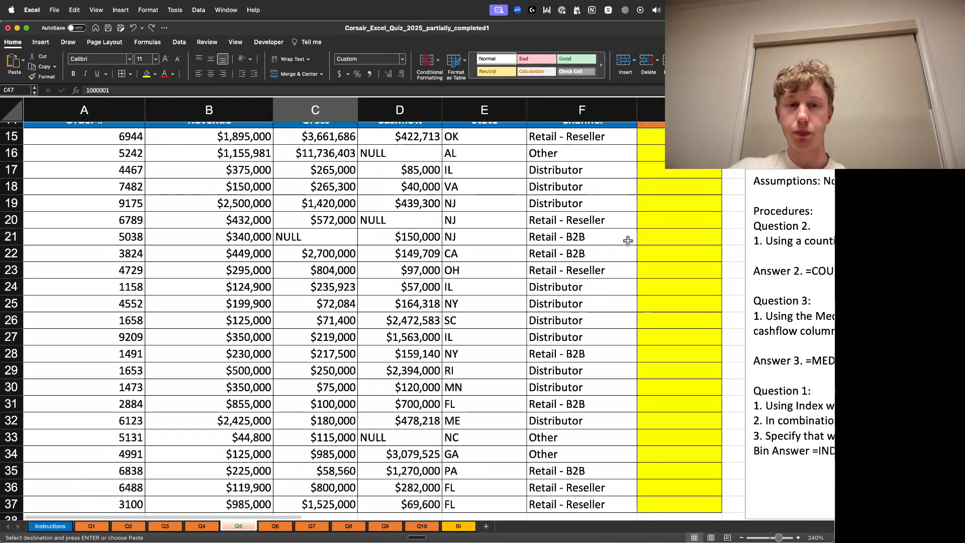
{"action": "left_click", "coordinate": [698, 276]}
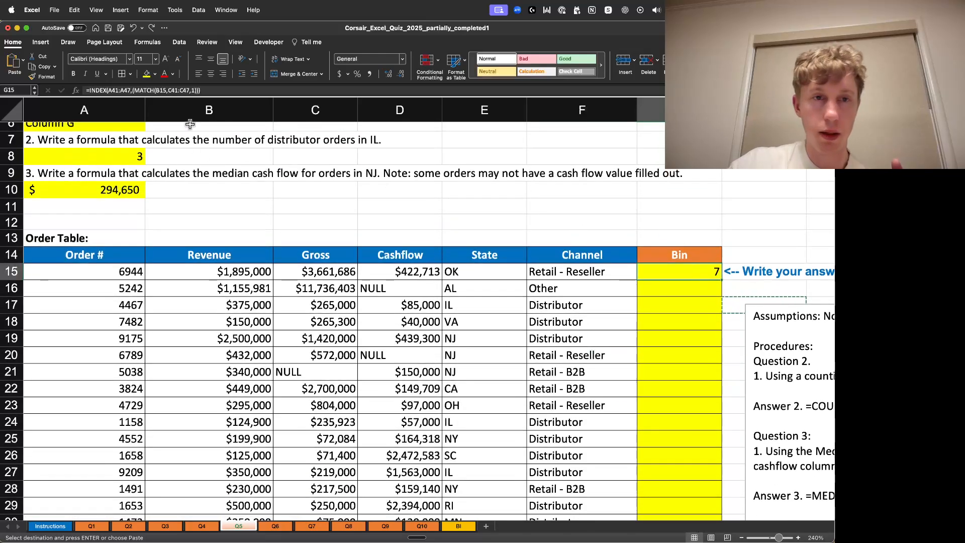
{"action": "right_click", "coordinate": [116, 86]}
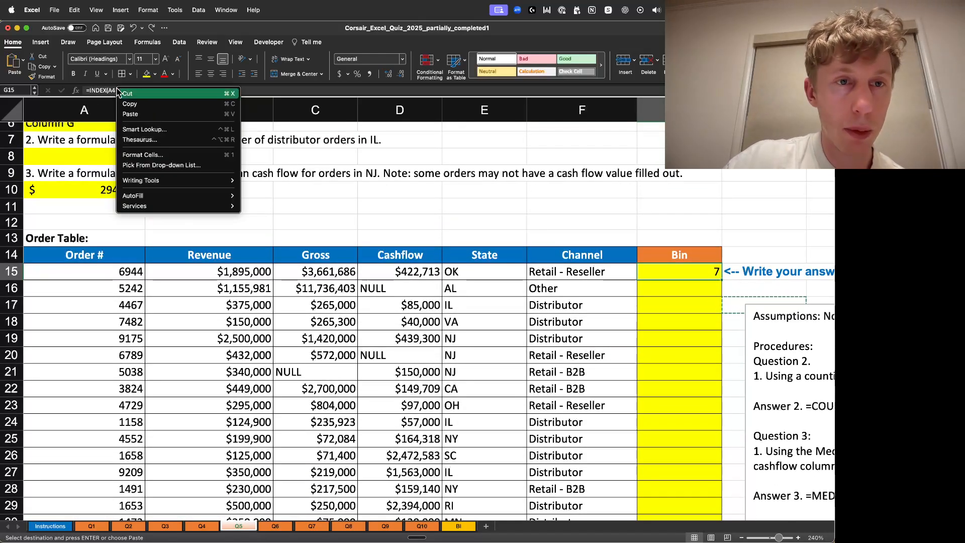
{"action": "left_click", "coordinate": [115, 90]}
{"action": "left_click", "coordinate": [115, 90]}
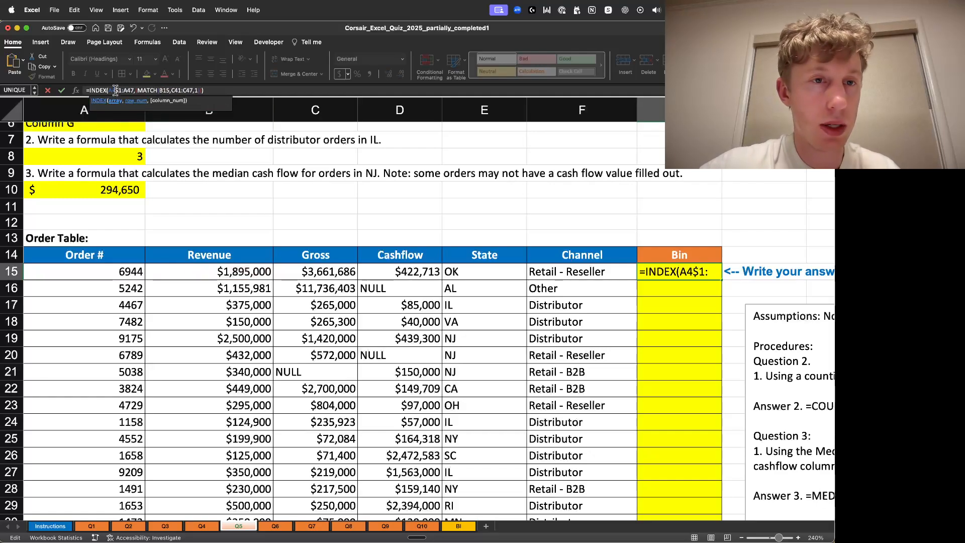
{"action": "key", "text": "BackSpace"}
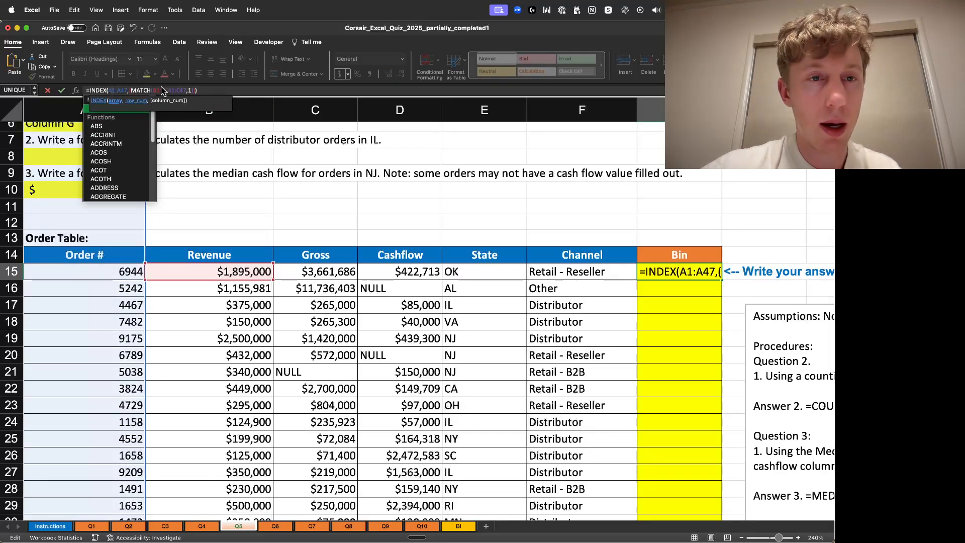
{"action": "scroll", "coordinate": [267, 216], "scroll_direction": "up", "scroll_amount": 1}
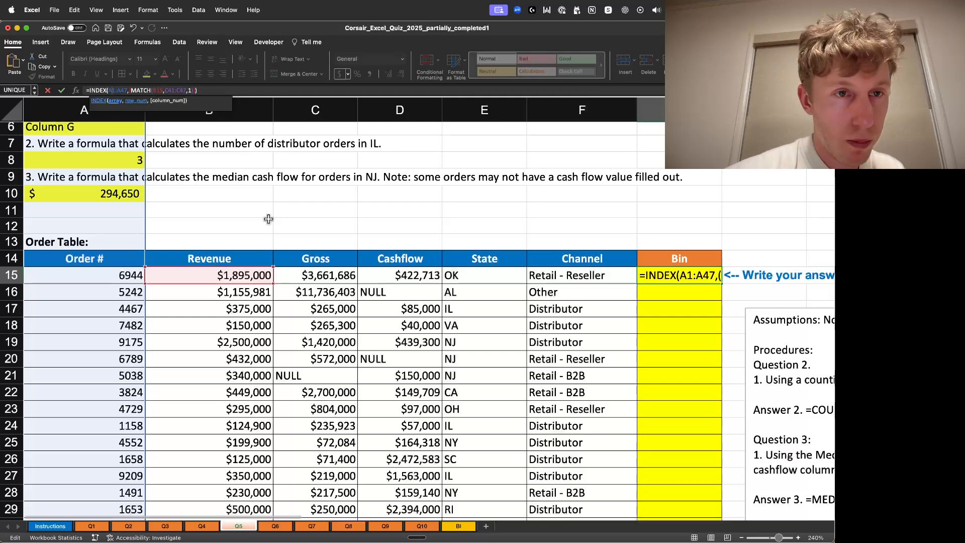
{"action": "left_click", "coordinate": [114, 89]}
{"action": "type", "text": "5"}
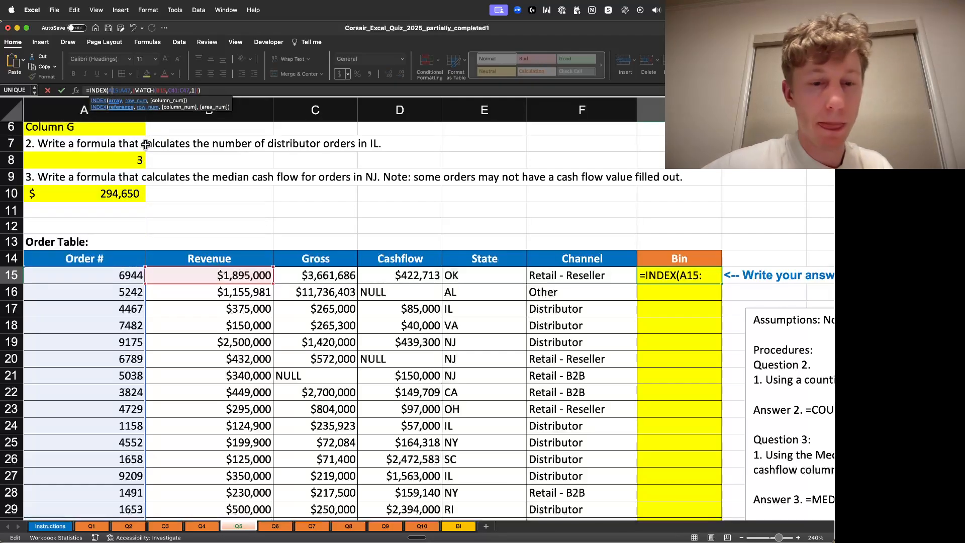
- Make the INDEX array an absolute reference, $A$15:$A$47
{"action": "left_click", "coordinate": [115, 92]}
{"action": "type", "text": "$A"}
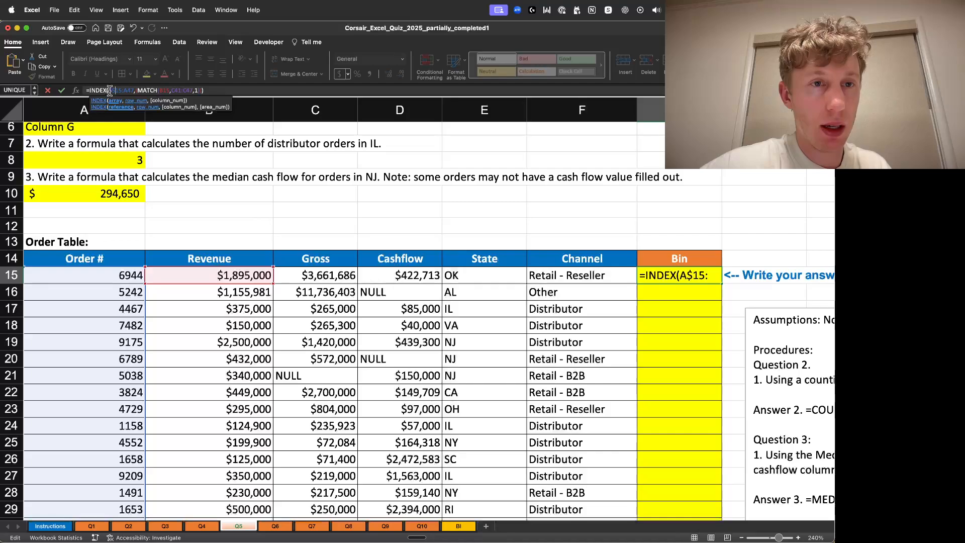
{"action": "type", "text": "$"}
{"action": "left_click", "coordinate": [132, 93]}
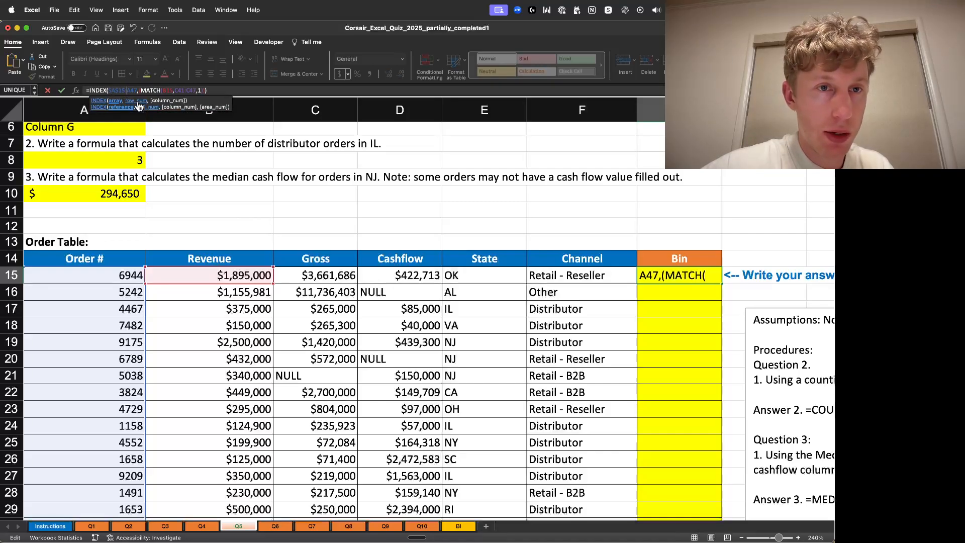
{"action": "type", "text": "$A$"}
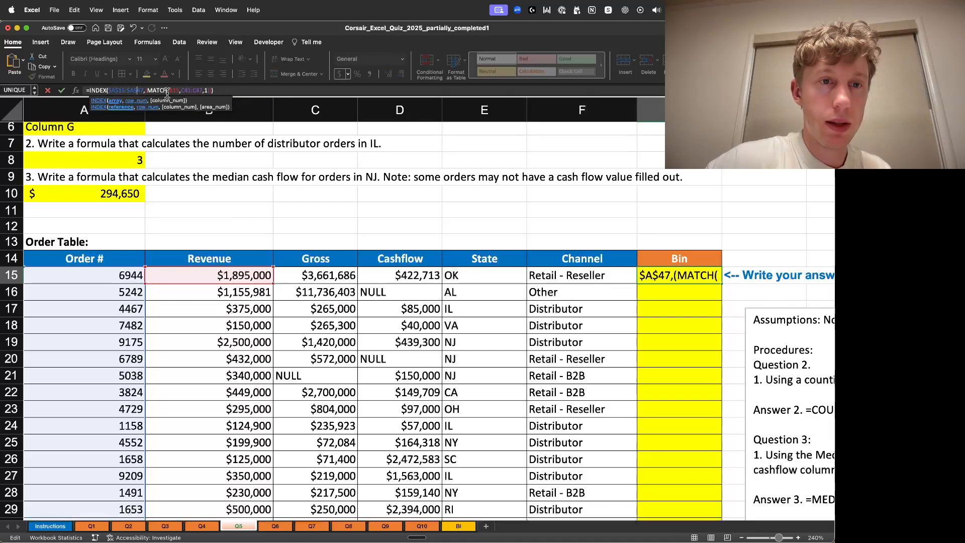
- Make MATCH's lookup range absolute as $C$41:$C$47 and enter the formula
{"action": "left_click", "coordinate": [184, 90]}
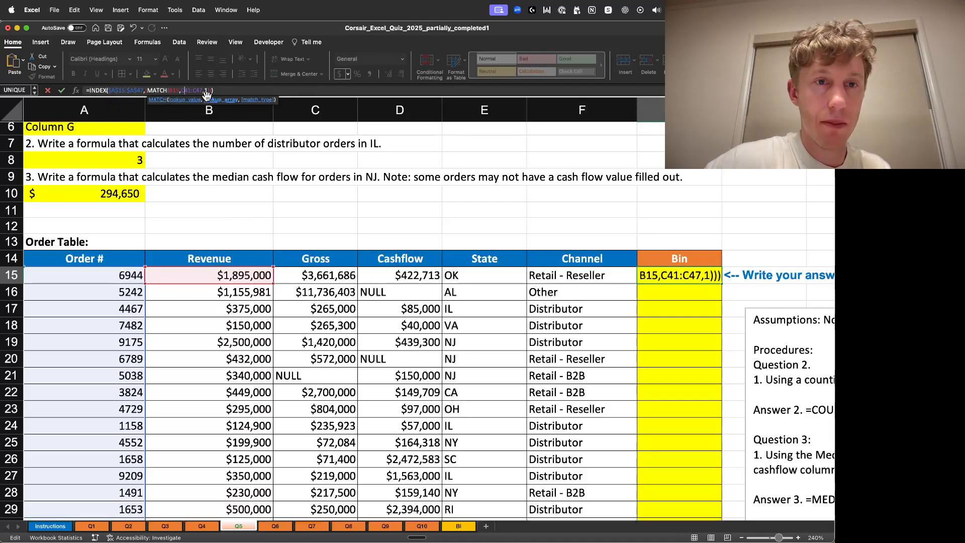
{"action": "type", "text": "$"}
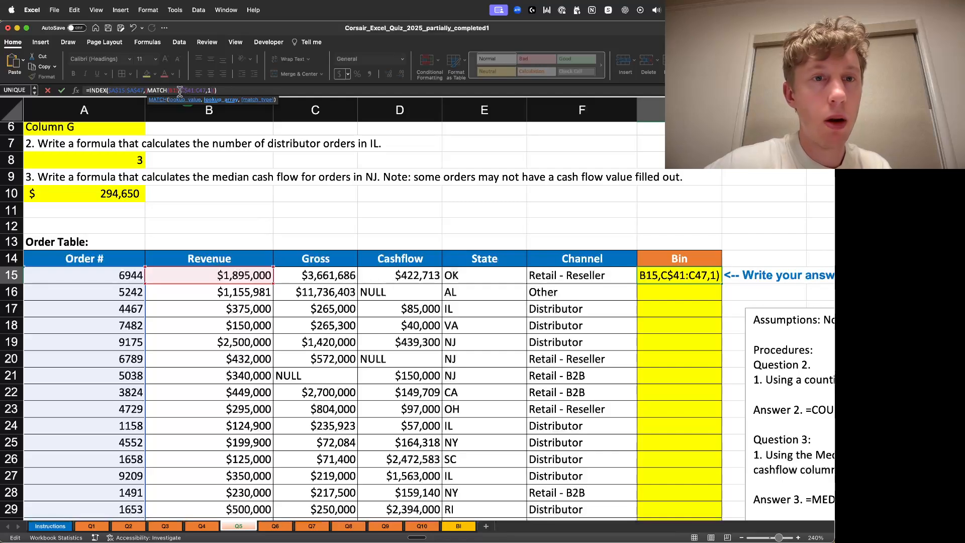
{"action": "left_click", "coordinate": [182, 91]}
{"action": "type", "text": "$"}
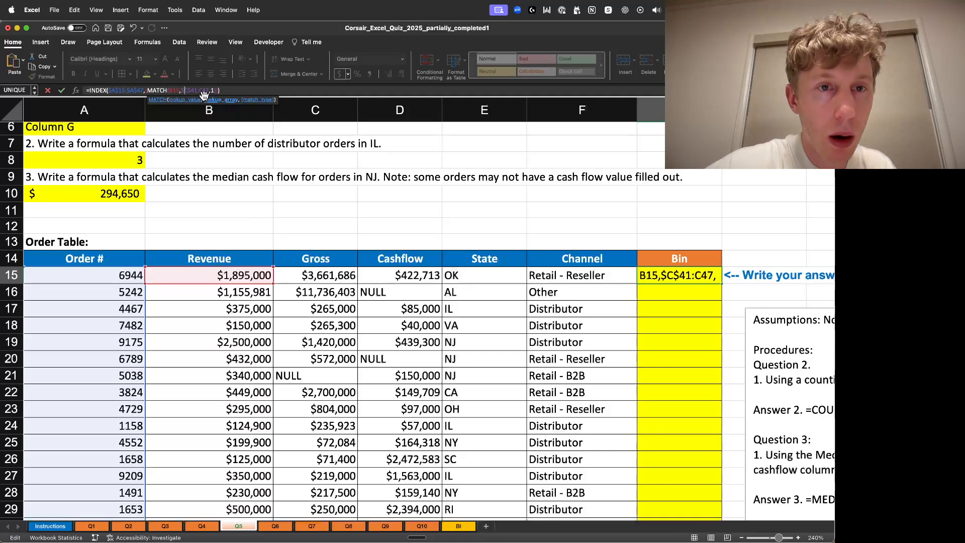
{"action": "left_click", "coordinate": [203, 90]}
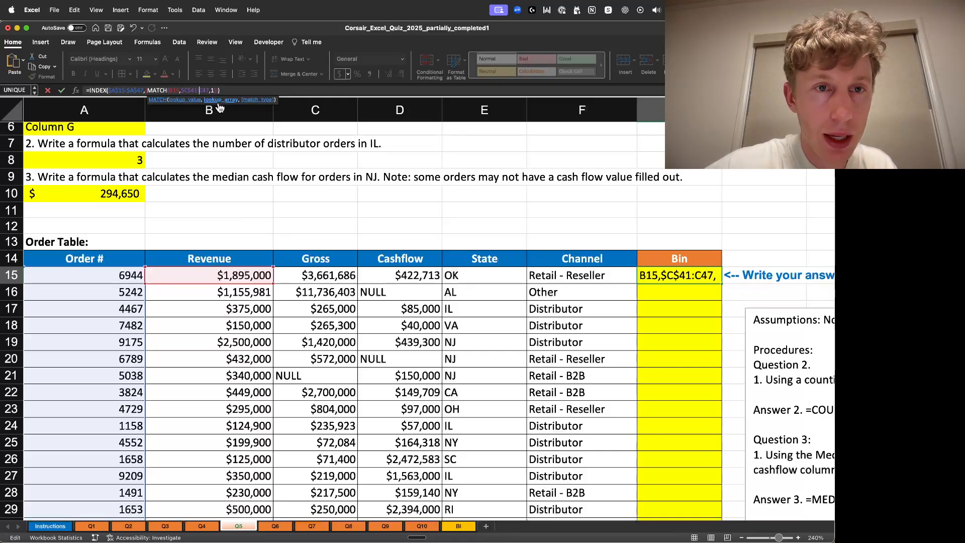
{"action": "type", "text": "$"}
{"action": "left_click", "coordinate": [207, 91]}
{"action": "type", "text": "$C$"}
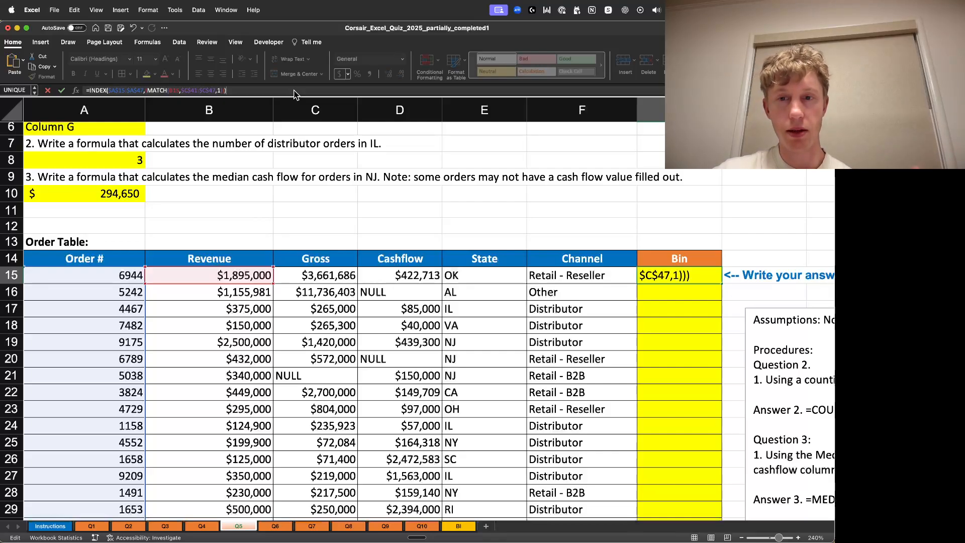
{"action": "key", "text": "ctrl+Return"}
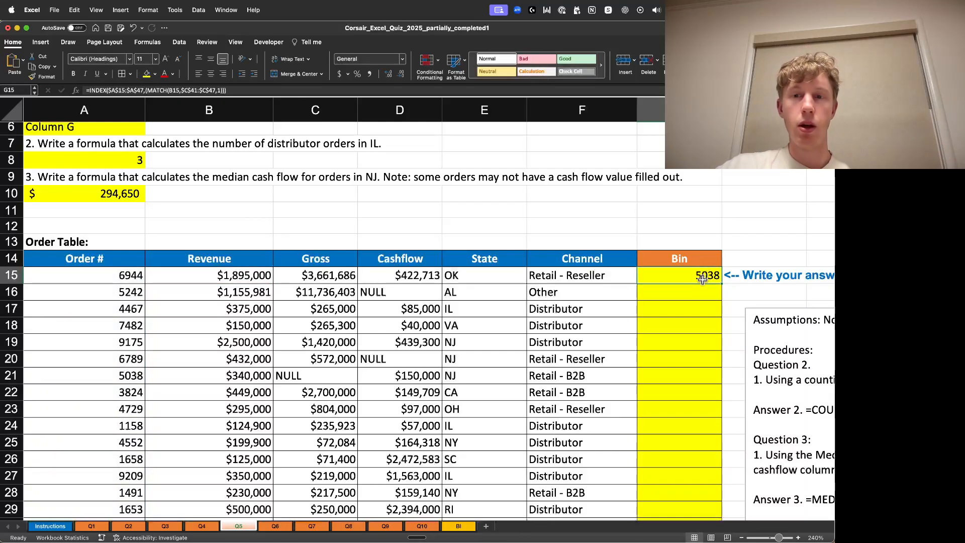
- Change the INDEX array in G15's formula to the tier table's bin column, $A$41:$A$47, and enter it
{"action": "left_click", "coordinate": [181, 90]}
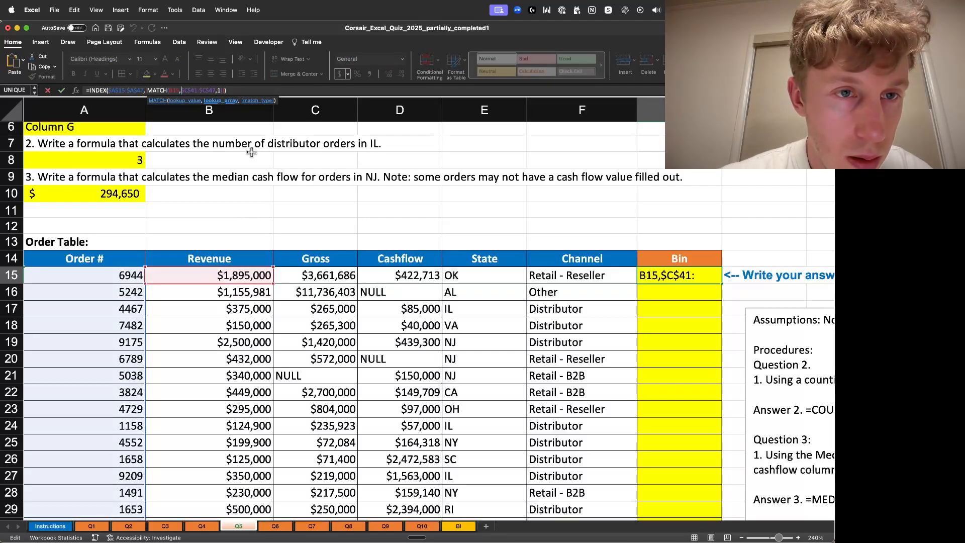
{"action": "scroll", "coordinate": [372, 206], "scroll_direction": "down", "scroll_amount": 10}
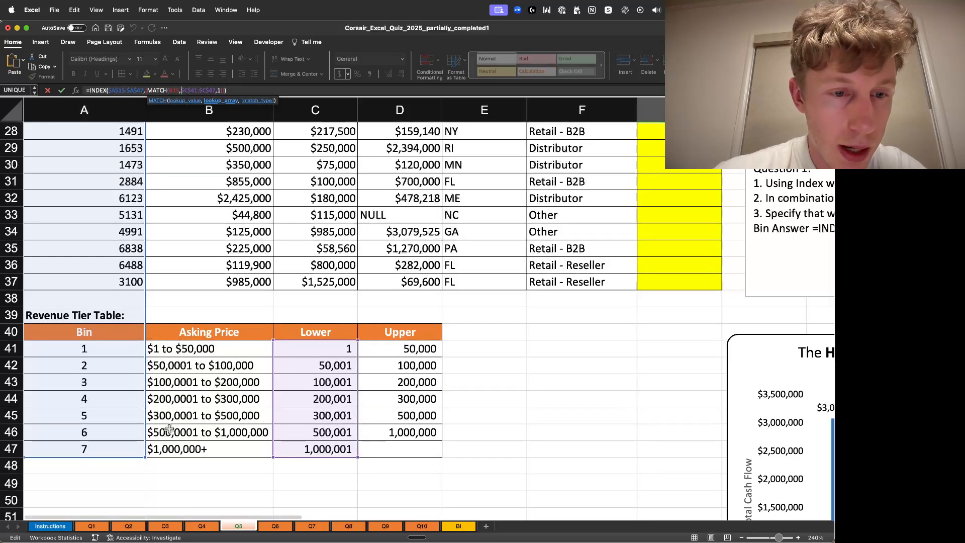
{"action": "scroll", "coordinate": [200, 316], "scroll_direction": "up", "scroll_amount": 2}
{"action": "scroll", "coordinate": [200, 316], "scroll_direction": "up", "scroll_amount": 5}
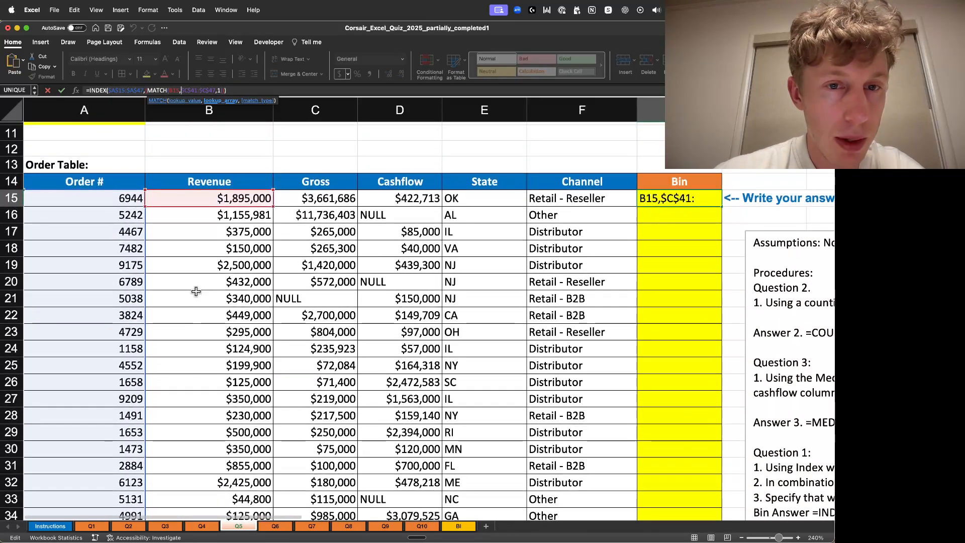
{"action": "scroll", "coordinate": [200, 284], "scroll_direction": "down", "scroll_amount": 3}
{"action": "scroll", "coordinate": [201, 276], "scroll_direction": "down", "scroll_amount": 5}
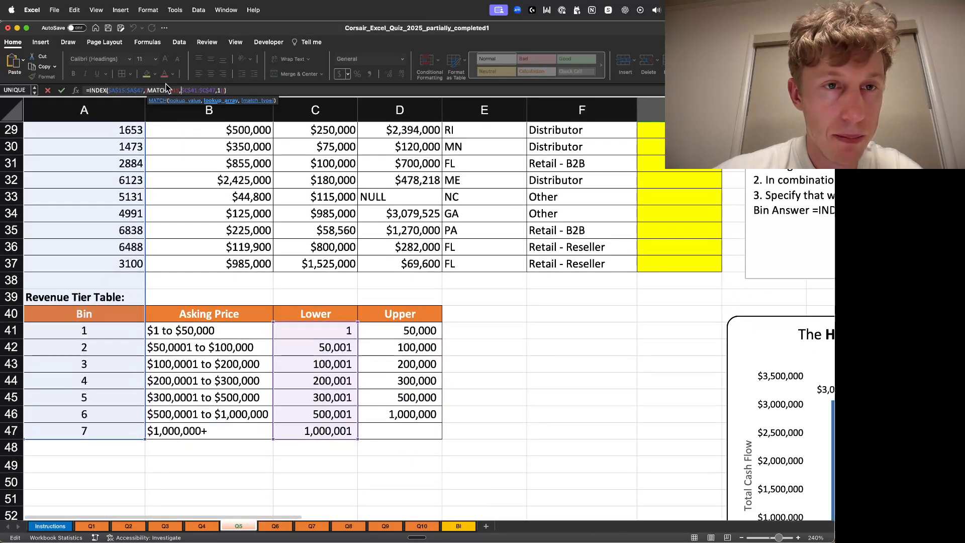
{"action": "left_click", "coordinate": [125, 90]}
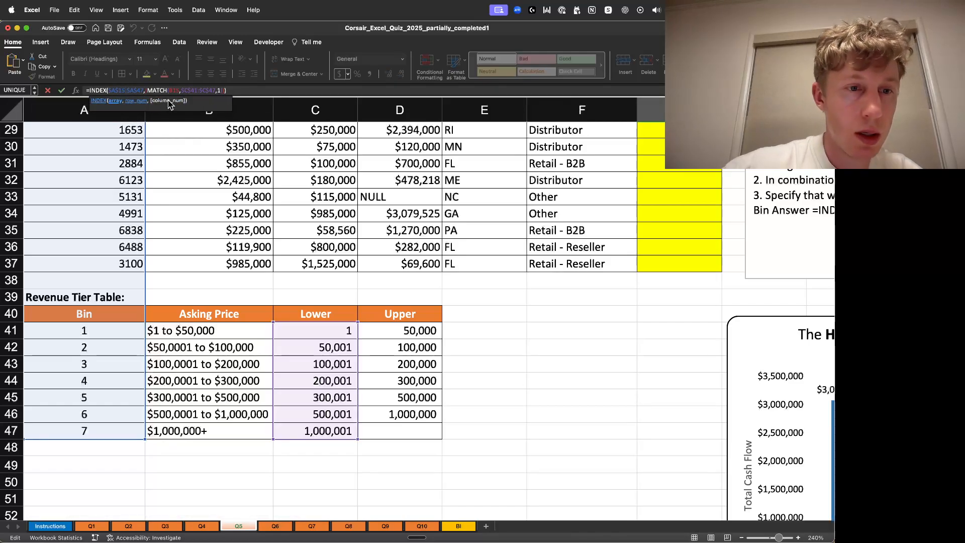
{"action": "key", "text": "BackSpace"}
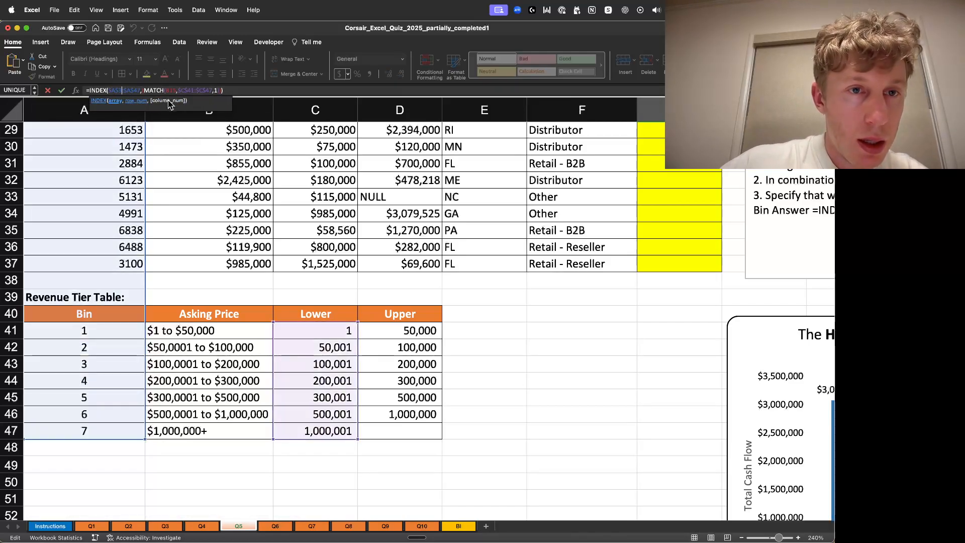
{"action": "key", "text": "BackSpace"}
{"action": "type", "text": "40"}
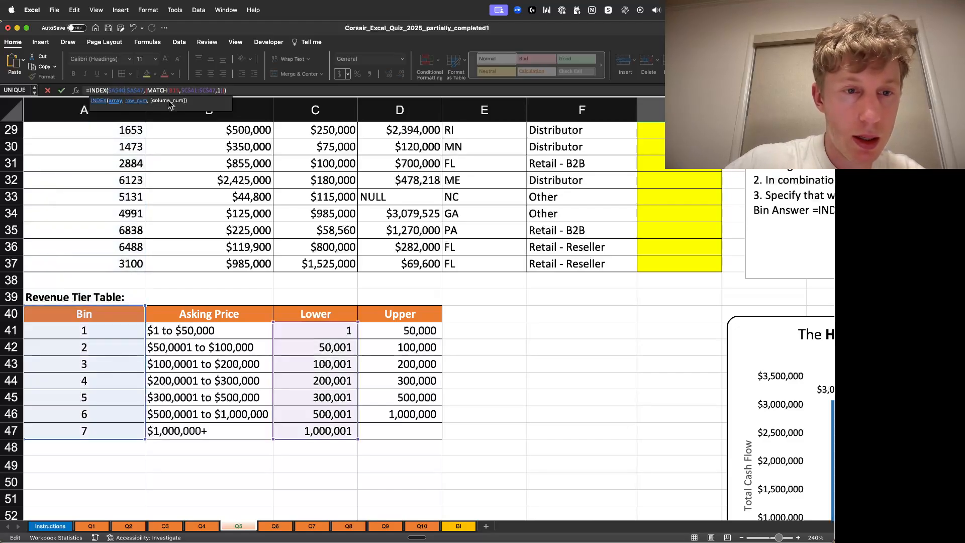
{"action": "key", "text": "BackSpace"}
{"action": "type", "text": "1"}
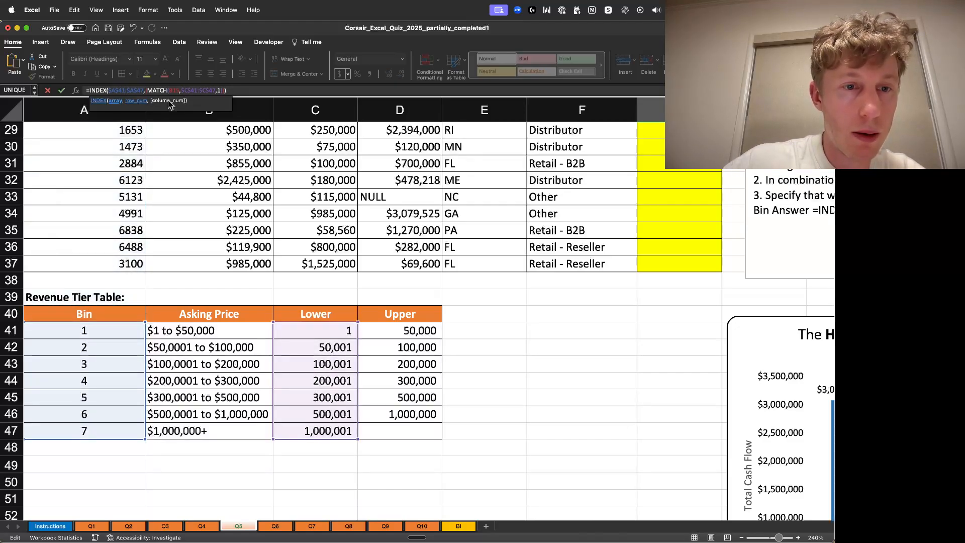
{"action": "left_click", "coordinate": [237, 88]}
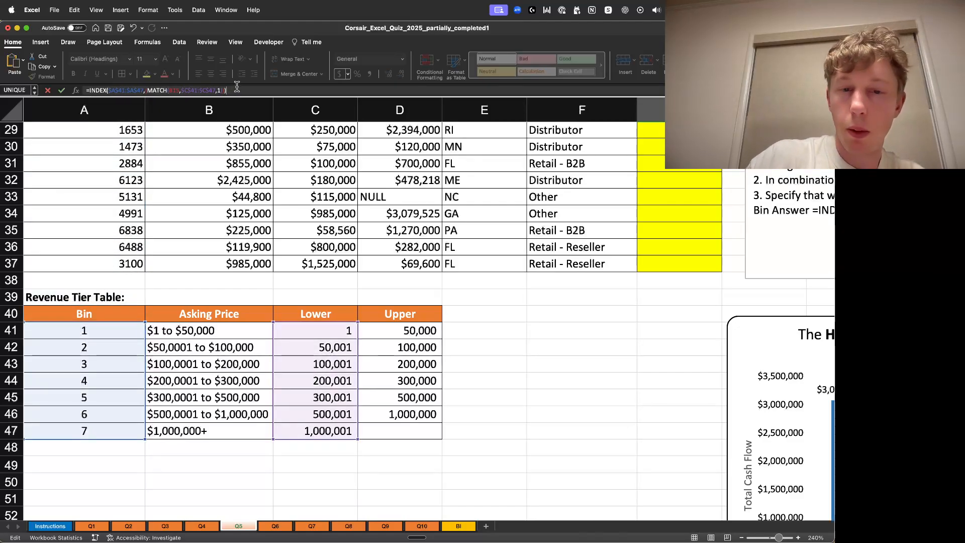
{"action": "key", "text": "Return"}
- Fill the bin formula down from G15 to G17
{"action": "scroll", "coordinate": [651, 202], "scroll_direction": "up", "scroll_amount": 4}
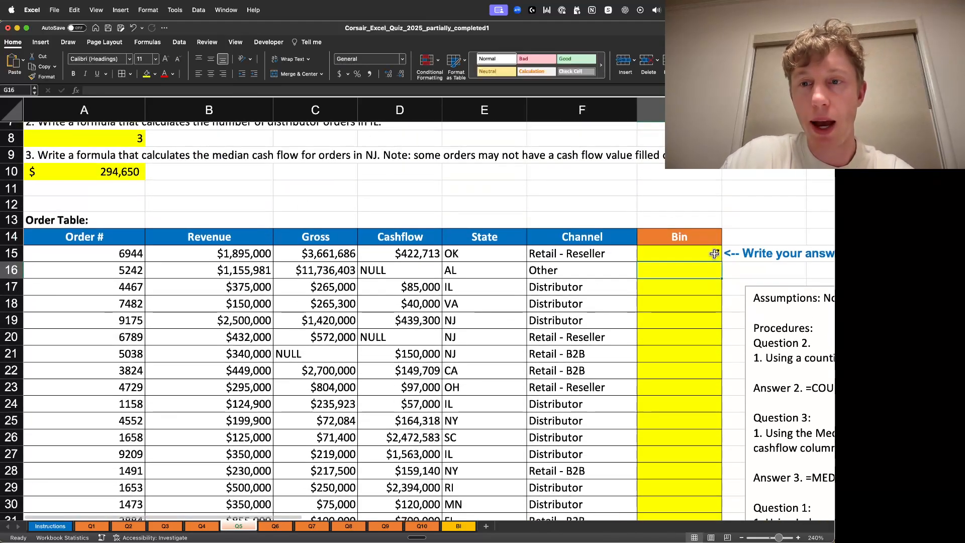
{"action": "left_click", "coordinate": [714, 254]}
{"action": "left_click_drag", "start_coordinate": [722, 262], "coordinate": [722, 296]}
{"action": "left_click", "coordinate": [714, 287]}
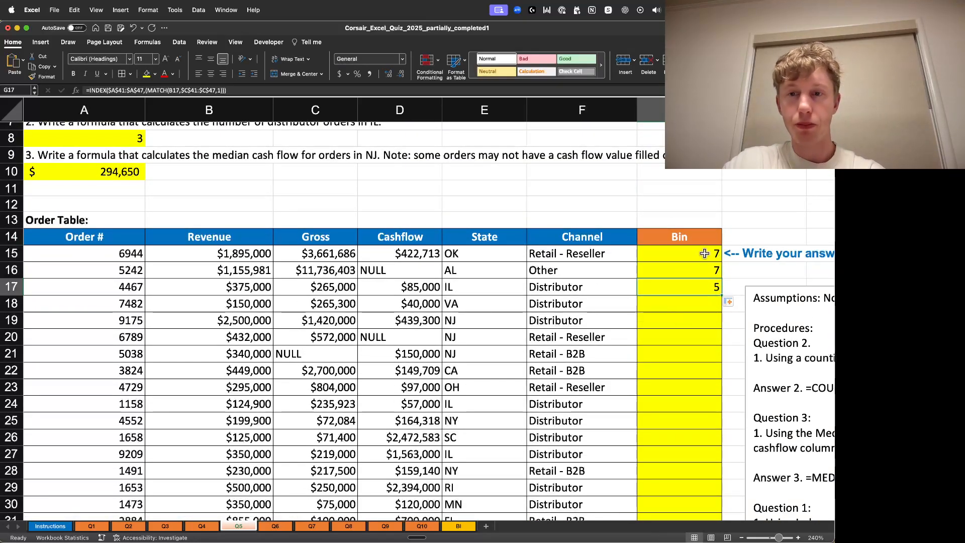
- Check G17's bin against B17's revenue and the lower bounds in the revenue tier table
{"action": "left_click", "coordinate": [229, 288]}
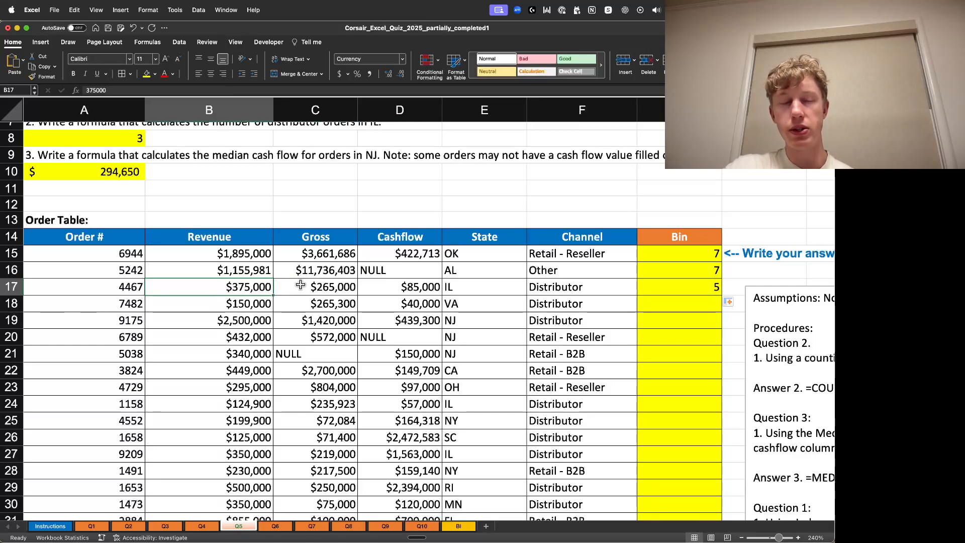
{"action": "scroll", "coordinate": [569, 279], "scroll_direction": "down", "scroll_amount": 10}
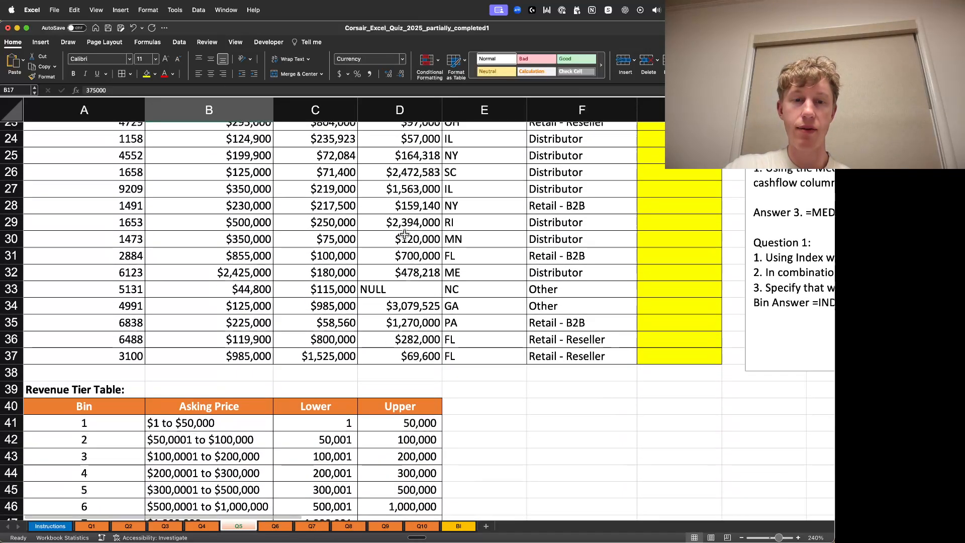
{"action": "scroll", "coordinate": [405, 235], "scroll_direction": "down", "scroll_amount": 2}
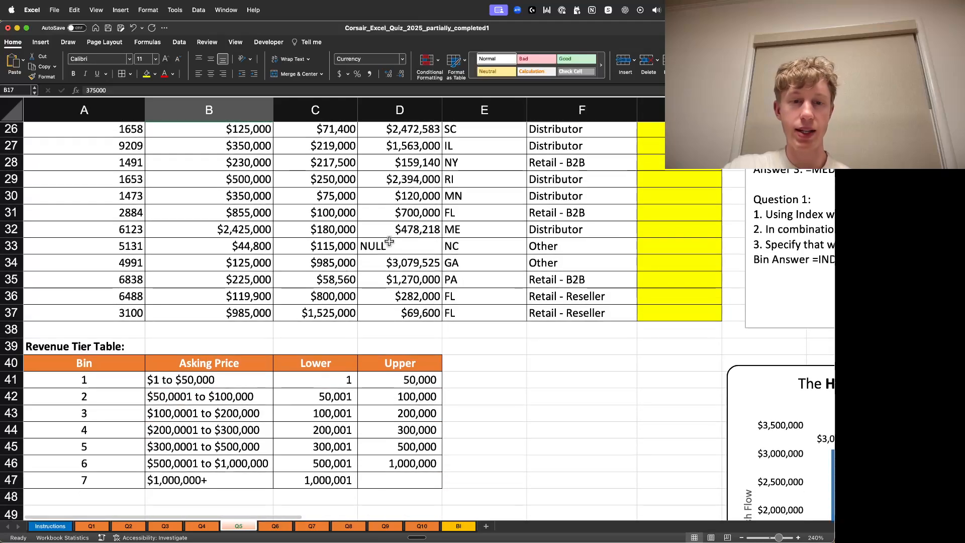
{"action": "left_click", "coordinate": [323, 465]}
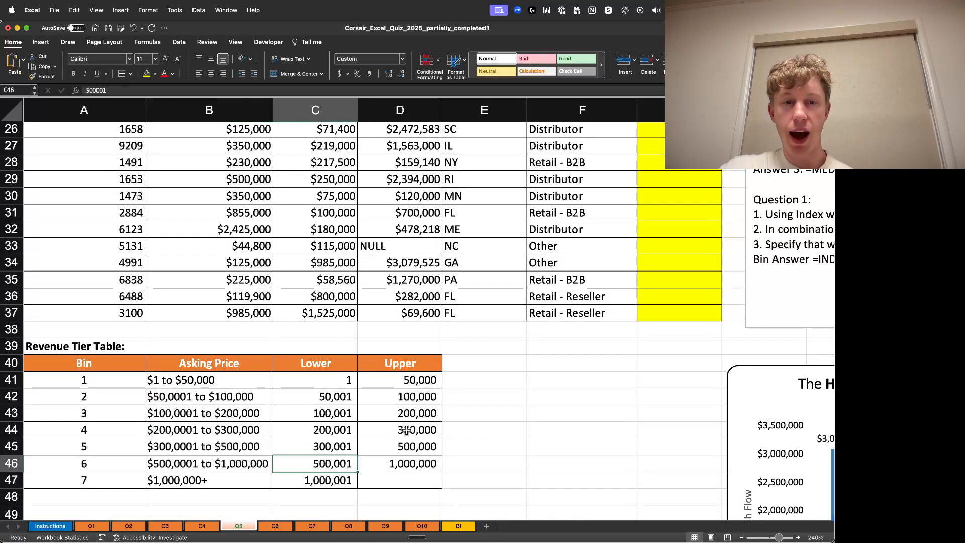
{"action": "scroll", "coordinate": [379, 451], "scroll_direction": "up", "scroll_amount": 10}
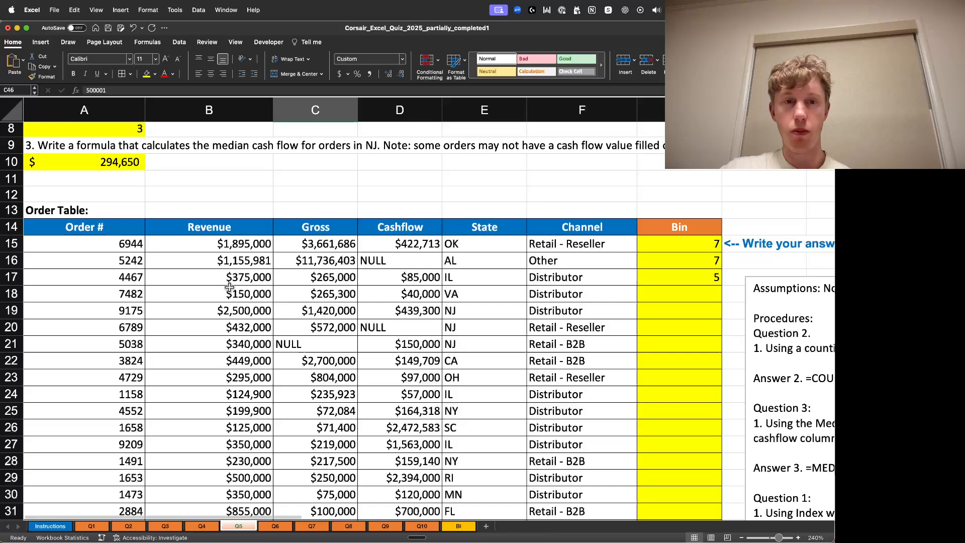
{"action": "scroll", "coordinate": [318, 322], "scroll_direction": "down", "scroll_amount": 5}
{"action": "scroll", "coordinate": [318, 322], "scroll_direction": "down", "scroll_amount": 8}
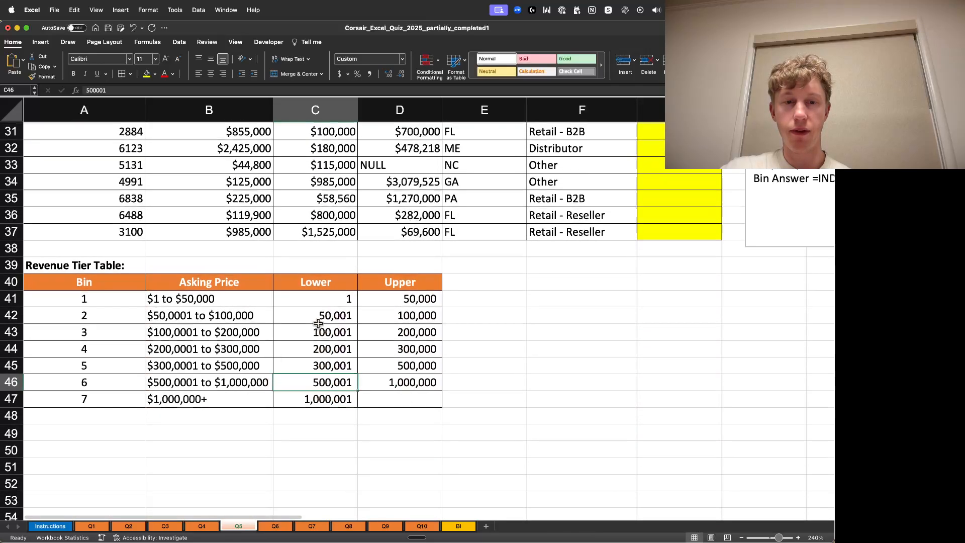
{"action": "left_click", "coordinate": [314, 400]}
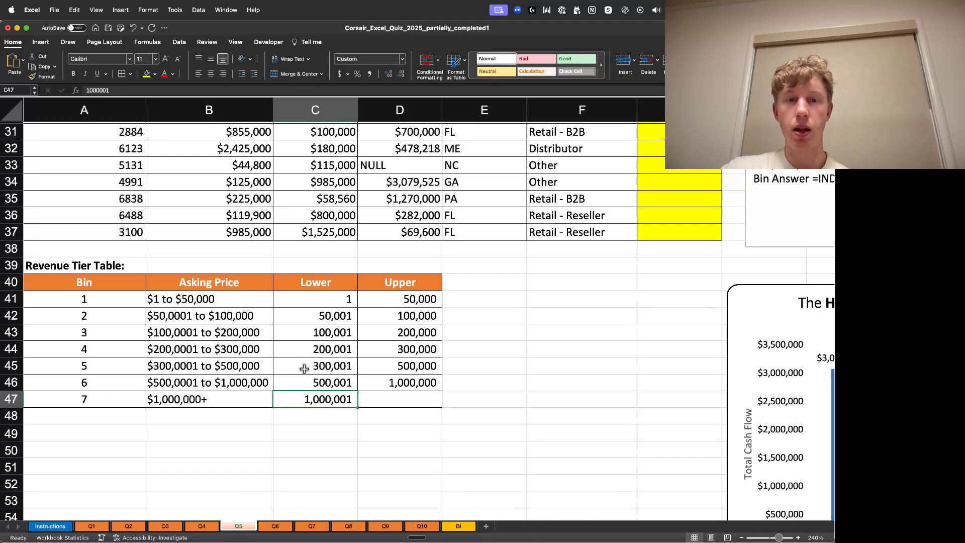
{"action": "scroll", "coordinate": [372, 346], "scroll_direction": "up", "scroll_amount": 10}
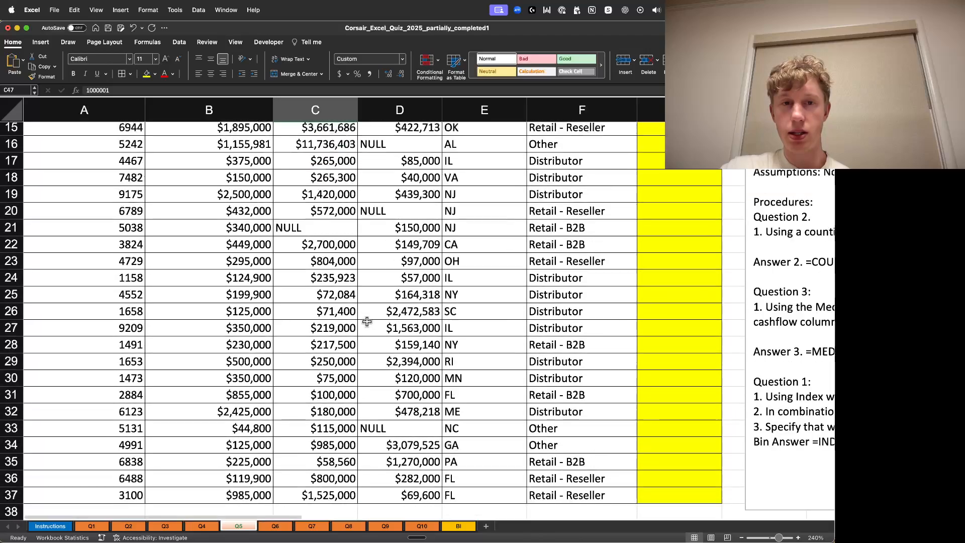
{"action": "scroll", "coordinate": [235, 243], "scroll_direction": "down", "scroll_amount": 13}
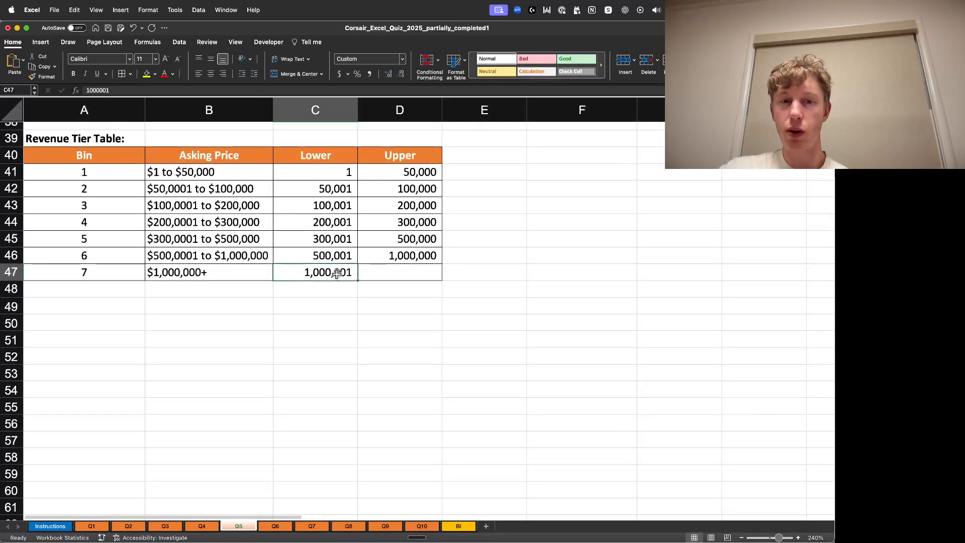
{"action": "left_click", "coordinate": [99, 239]}
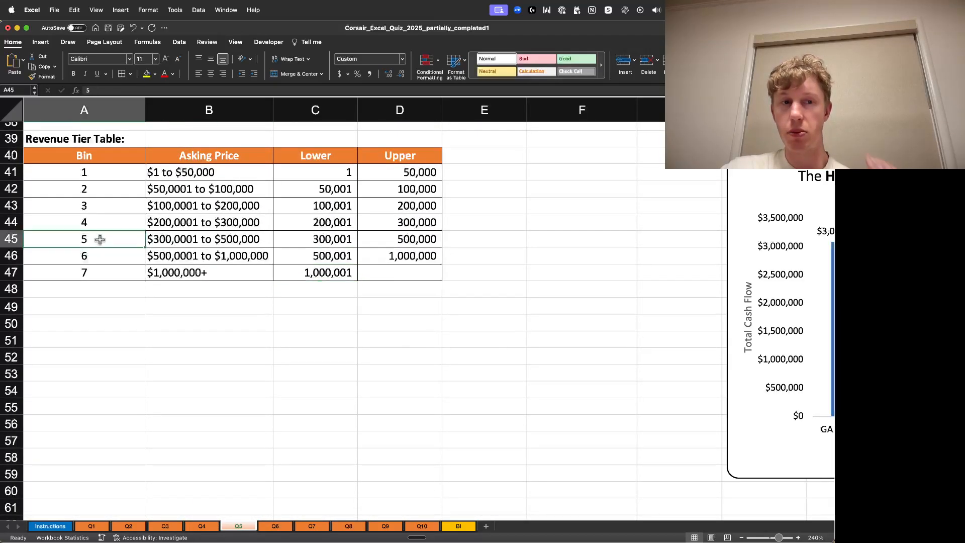
{"action": "scroll", "coordinate": [443, 236], "scroll_direction": "up", "scroll_amount": 2}
{"action": "scroll", "coordinate": [442, 236], "scroll_direction": "up", "scroll_amount": 9}
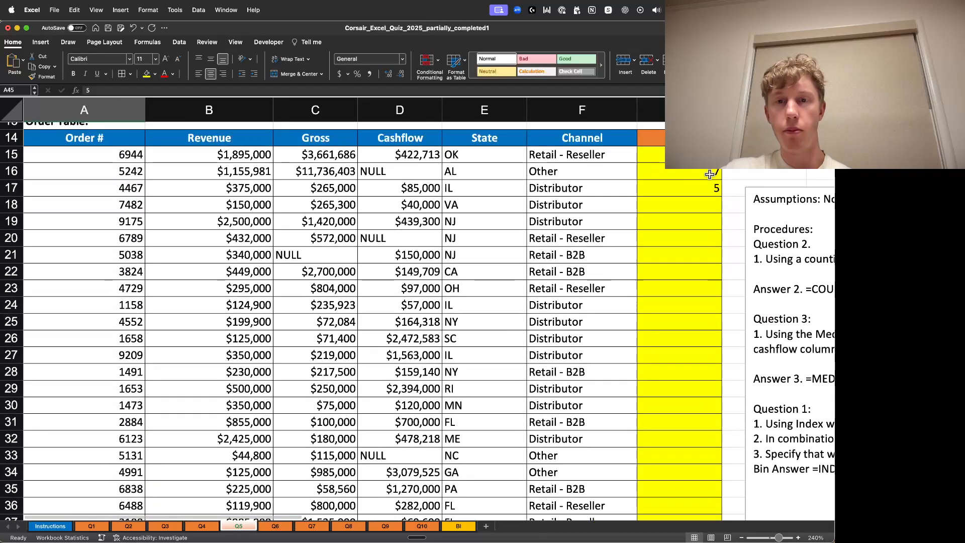
- Extend the bin formula down to G18 and G19, then clear G19
{"action": "left_click", "coordinate": [703, 189]}
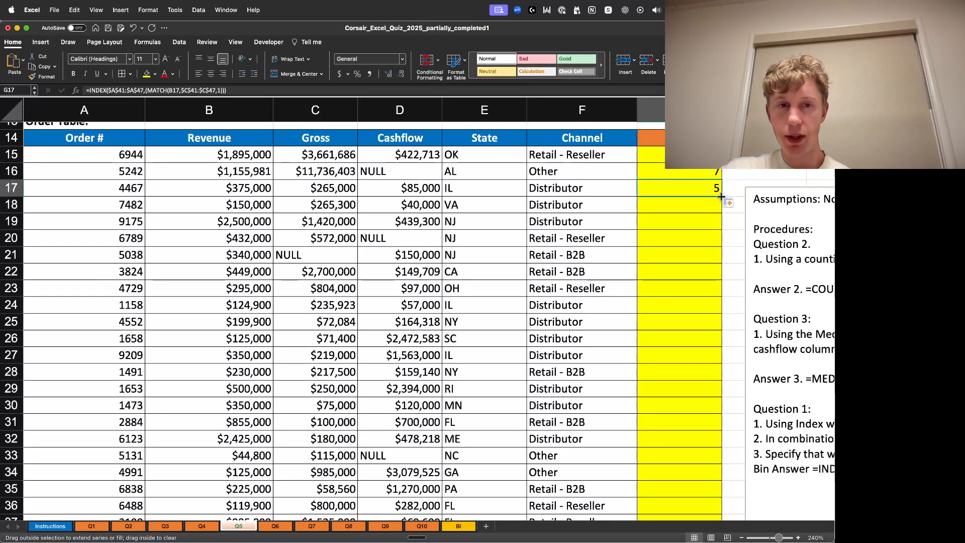
{"action": "left_click_drag", "start_coordinate": [730, 195], "coordinate": [716, 215]}
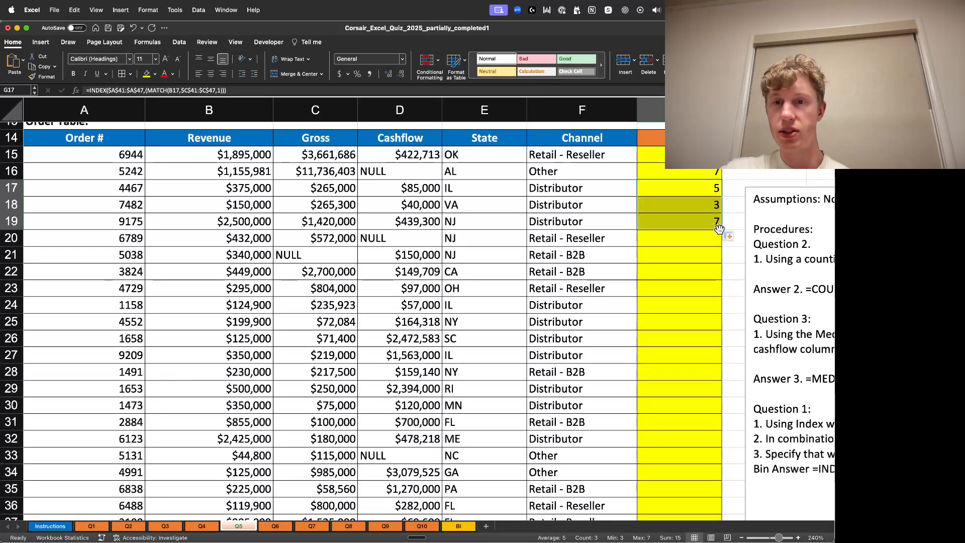
{"action": "left_click", "coordinate": [718, 225]}
{"action": "key", "text": "Delete"}
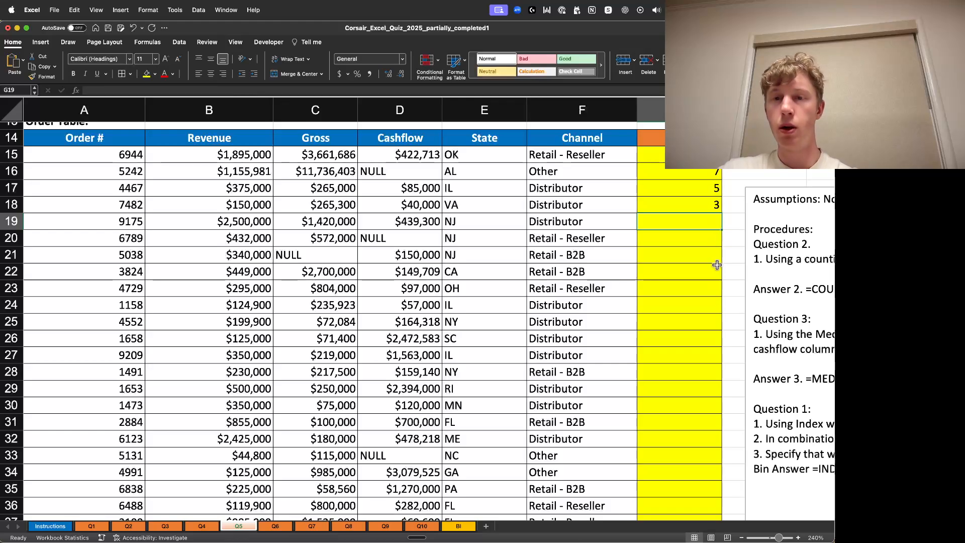
- Compare G18's bin with B18's revenue and the revenue tier table, and review G18's formula
{"action": "left_click", "coordinate": [717, 267]}
{"action": "left_click", "coordinate": [692, 205]}
{"action": "left_click", "coordinate": [271, 206]}
{"action": "scroll", "coordinate": [452, 277], "scroll_direction": "down", "scroll_amount": 5}
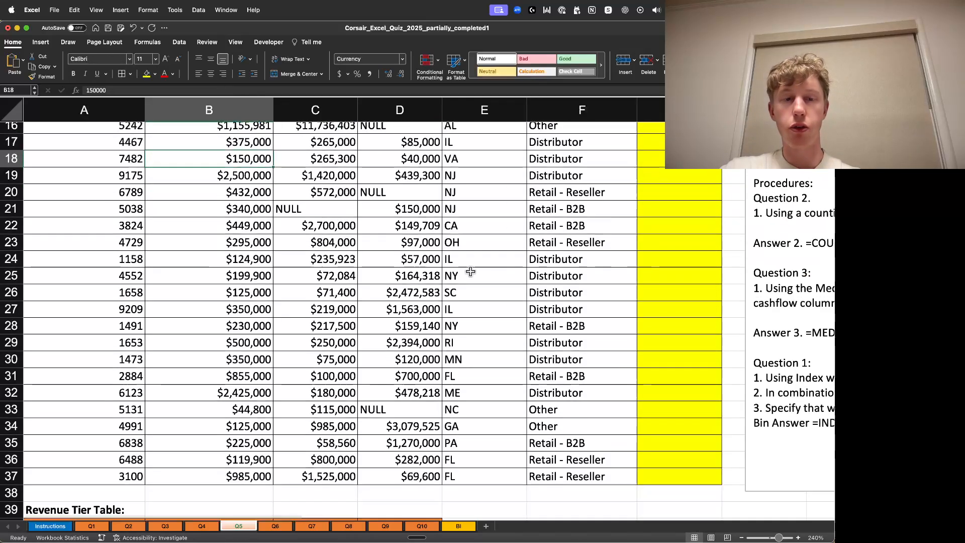
{"action": "left_click", "coordinate": [330, 375]}
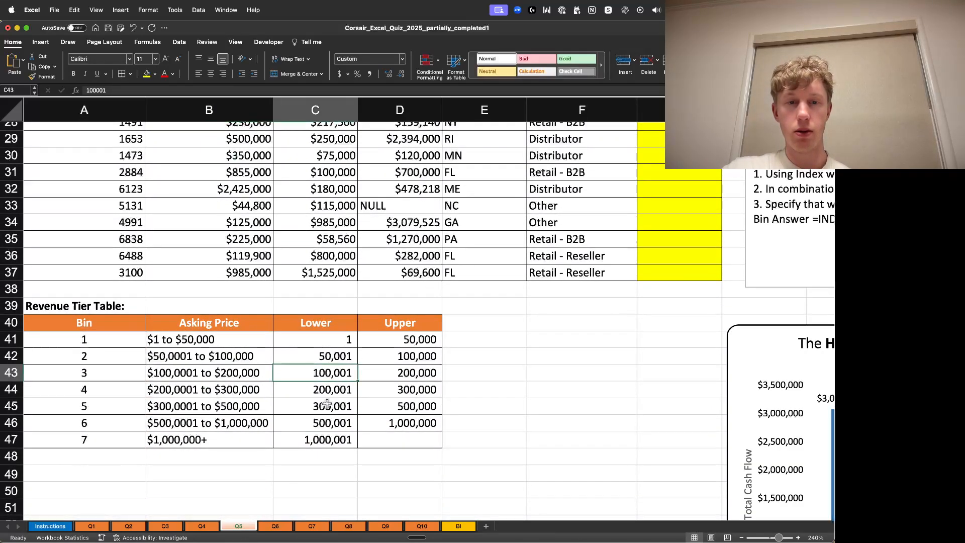
{"action": "left_click", "coordinate": [342, 396]}
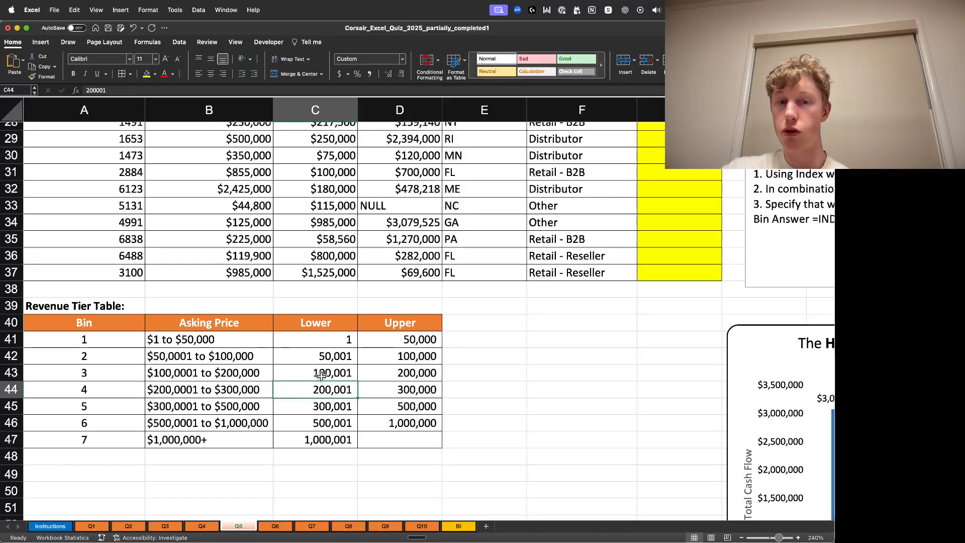
{"action": "left_click", "coordinate": [89, 375]}
{"action": "scroll", "coordinate": [406, 302], "scroll_direction": "up", "scroll_amount": 2}
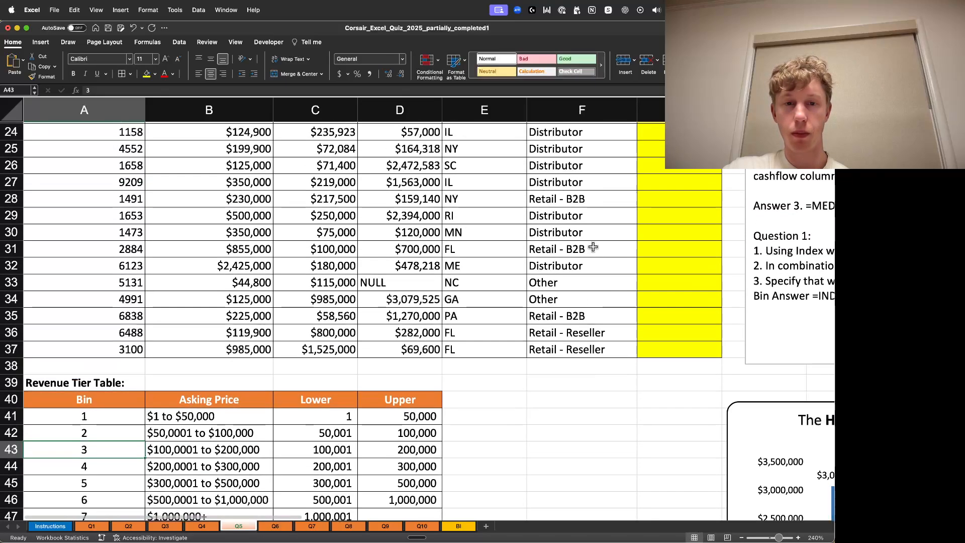
{"action": "scroll", "coordinate": [407, 326], "scroll_direction": "down", "scroll_amount": 2}
{"action": "left_click_drag", "start_coordinate": [330, 374], "coordinate": [415, 375]}
{"action": "left_click", "coordinate": [556, 358]}
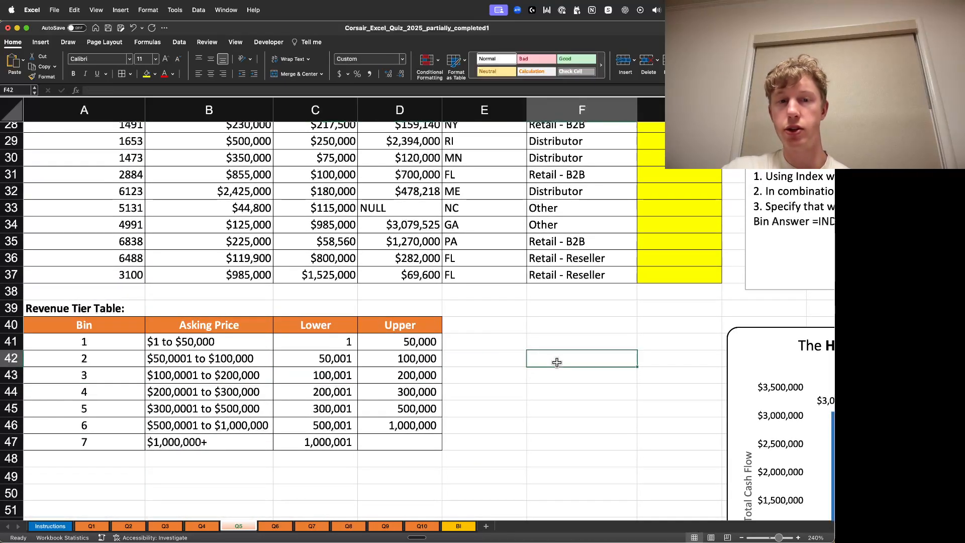
{"action": "left_click_drag", "start_coordinate": [294, 381], "coordinate": [406, 379]}
{"action": "left_click", "coordinate": [636, 360]}
{"action": "scroll", "coordinate": [644, 354], "scroll_direction": "up", "scroll_amount": 9}
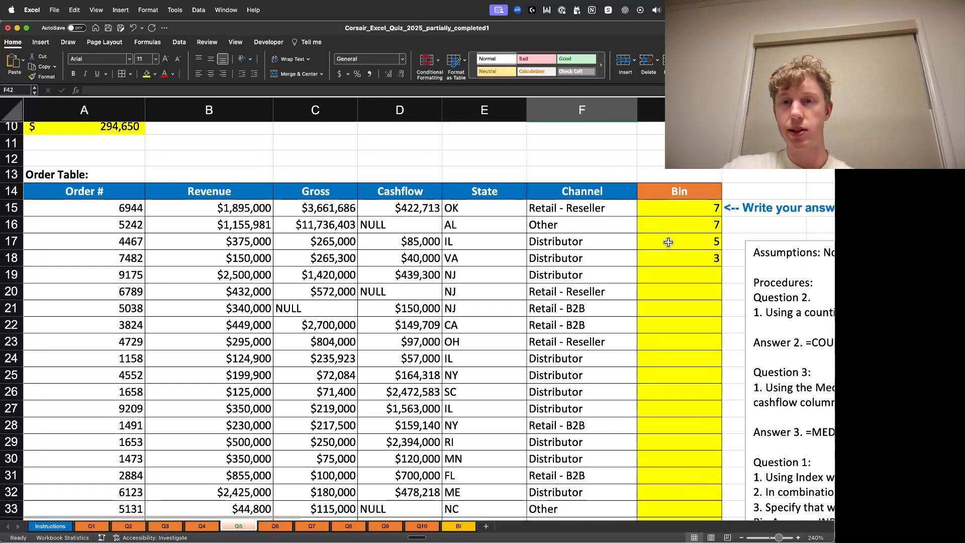
{"action": "left_click", "coordinate": [696, 262]}
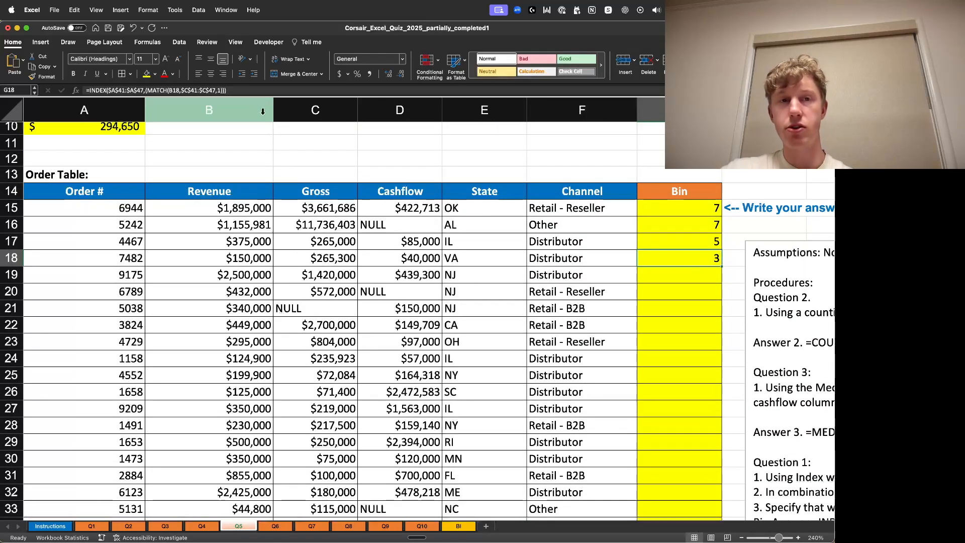
{"action": "left_click", "coordinate": [231, 91]}
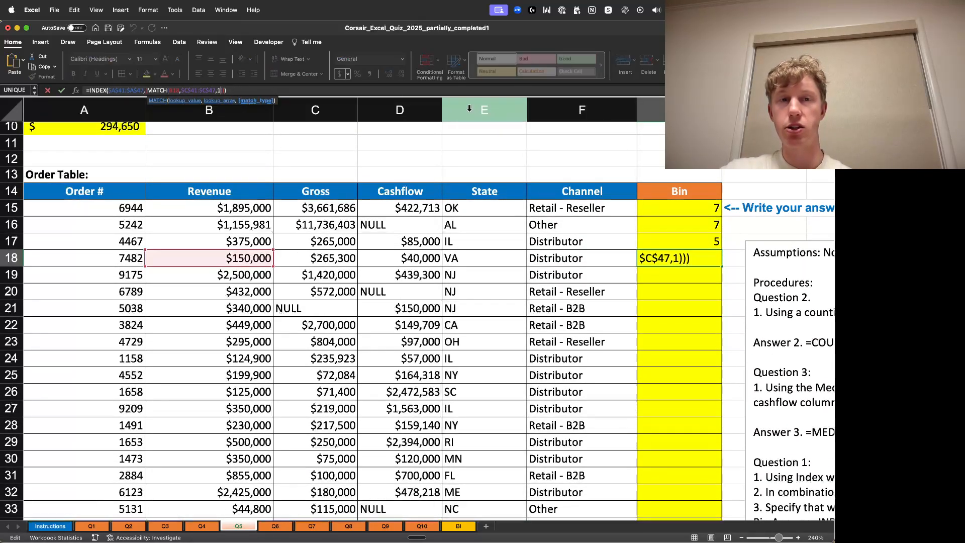
{"action": "key", "text": "Return"}
{"action": "left_click", "coordinate": [680, 254]}
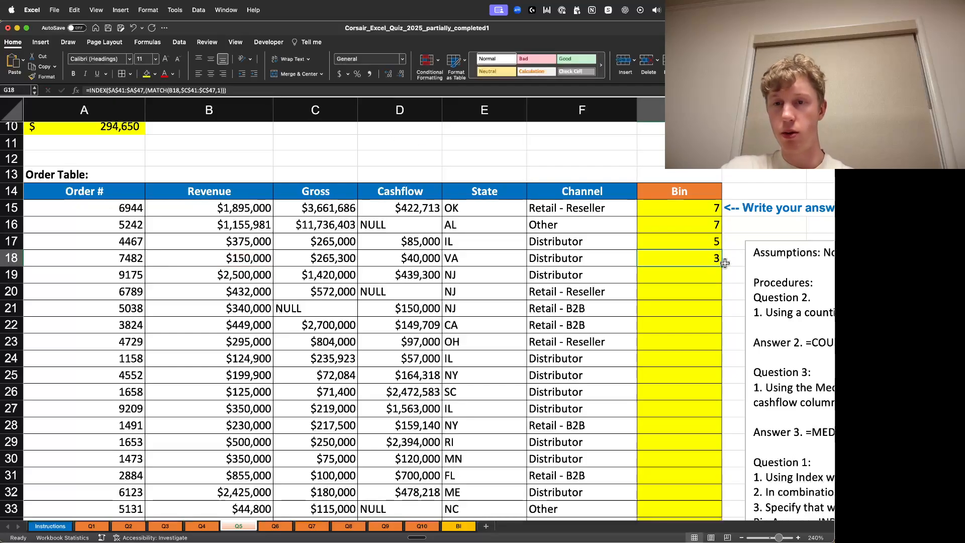
- Fill the bin formula from G18 down through the rest of the order table to G37
{"action": "double_click", "coordinate": [721, 265]}
{"action": "scroll", "coordinate": [680, 481], "scroll_direction": "down", "scroll_amount": 5}
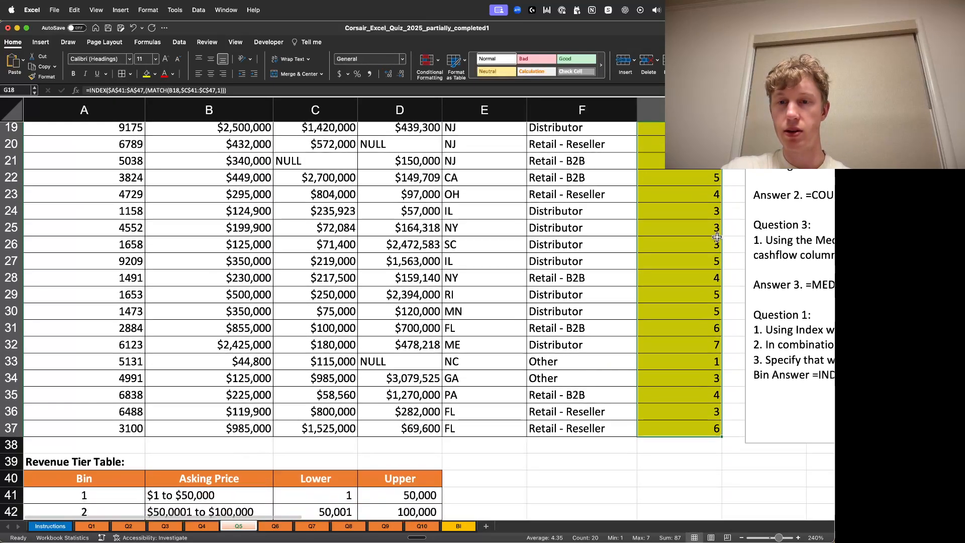
- Review the completed Q5 order table, revenue tier table, cash flow chart and written procedure notes
{"action": "left_click", "coordinate": [659, 461]}
{"action": "scroll", "coordinate": [651, 250], "scroll_direction": "down", "scroll_amount": 4}
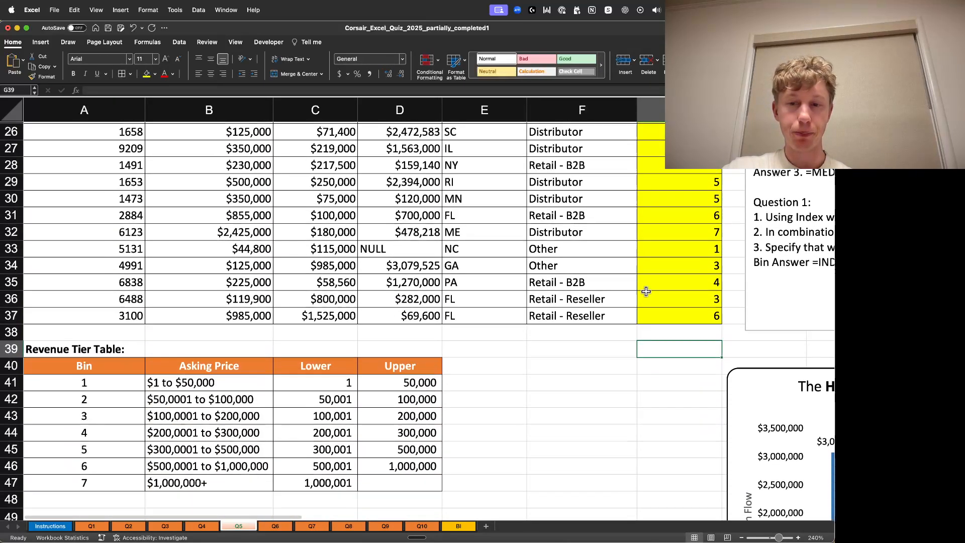
{"action": "left_click", "coordinate": [741, 538]}
{"action": "left_click", "coordinate": [742, 538]}
{"action": "left_click", "coordinate": [742, 537]}
{"action": "scroll", "coordinate": [385, 508], "scroll_direction": "down", "scroll_amount": 5}
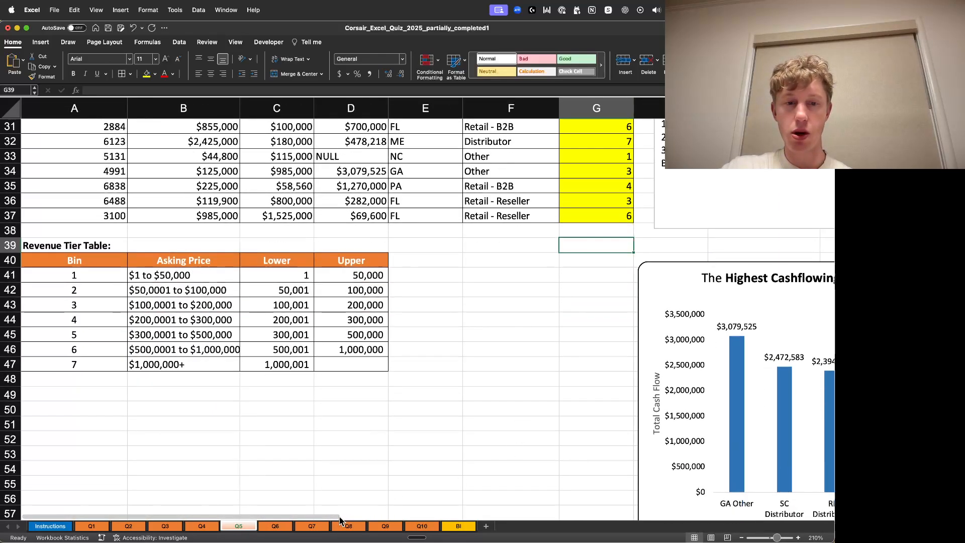
{"action": "scroll", "coordinate": [378, 520], "scroll_direction": "right", "scroll_amount": 2}
{"action": "scroll", "coordinate": [378, 520], "scroll_direction": "right", "scroll_amount": 5}
{"action": "scroll", "coordinate": [654, 362], "scroll_direction": "down", "scroll_amount": 2}
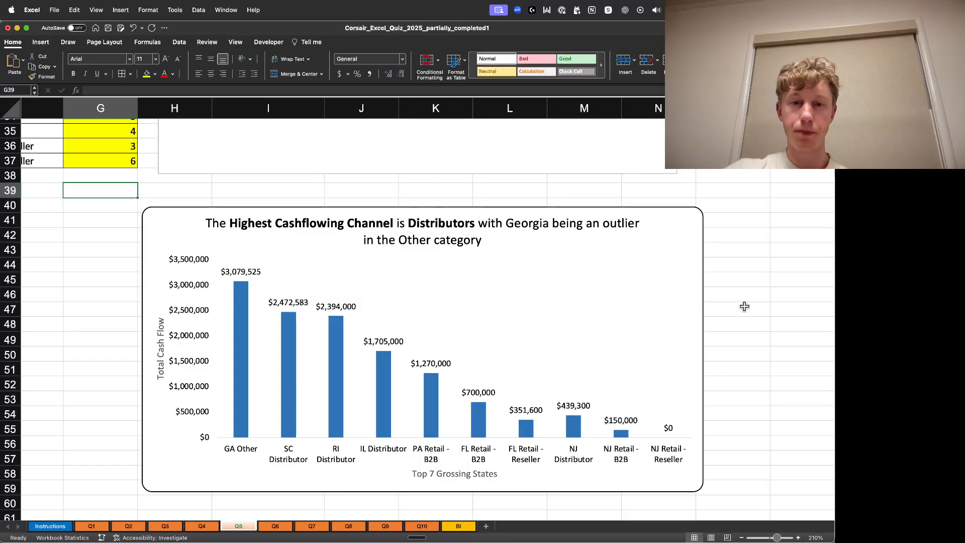
{"action": "left_click", "coordinate": [780, 280]}
{"action": "scroll", "coordinate": [596, 356], "scroll_direction": "down", "scroll_amount": 3}
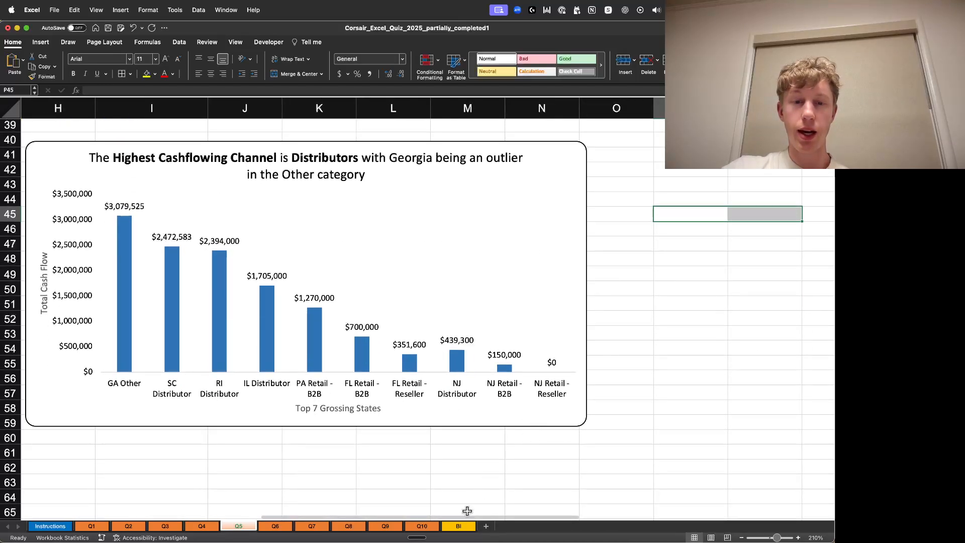
{"action": "left_click", "coordinate": [445, 512]}
{"action": "left_click_drag", "start_coordinate": [444, 517], "coordinate": [415, 515]}
{"action": "scroll", "coordinate": [501, 377], "scroll_direction": "up", "scroll_amount": 2}
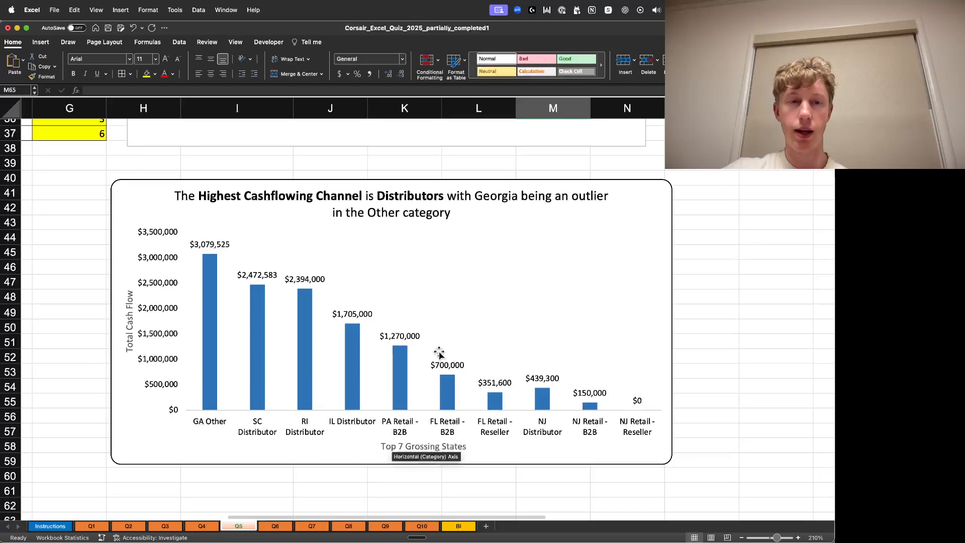
{"action": "scroll", "coordinate": [443, 352], "scroll_direction": "up", "scroll_amount": 5}
{"action": "scroll", "coordinate": [452, 347], "scroll_direction": "down", "scroll_amount": 3}
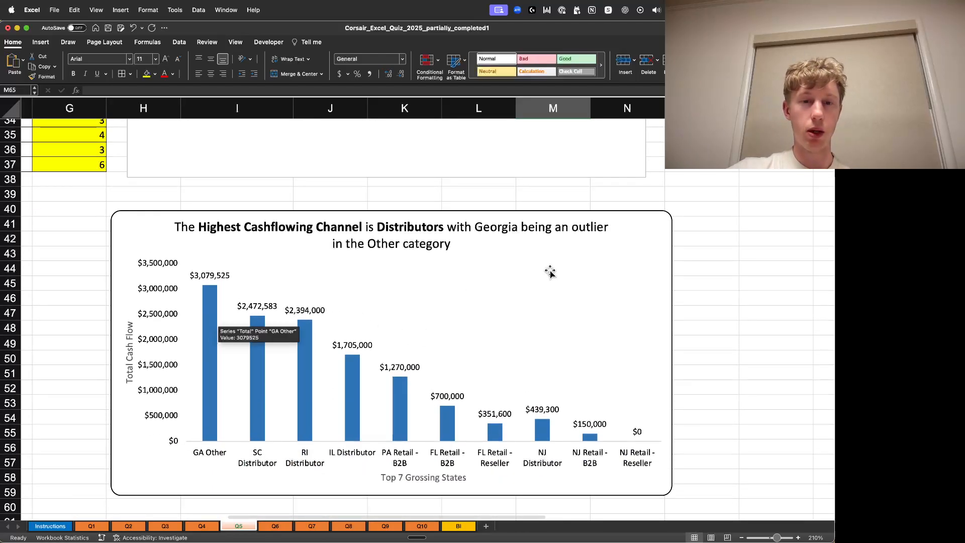
{"action": "scroll", "coordinate": [571, 274], "scroll_direction": "up", "scroll_amount": 5}
{"action": "scroll", "coordinate": [570, 279], "scroll_direction": "up", "scroll_amount": 15}
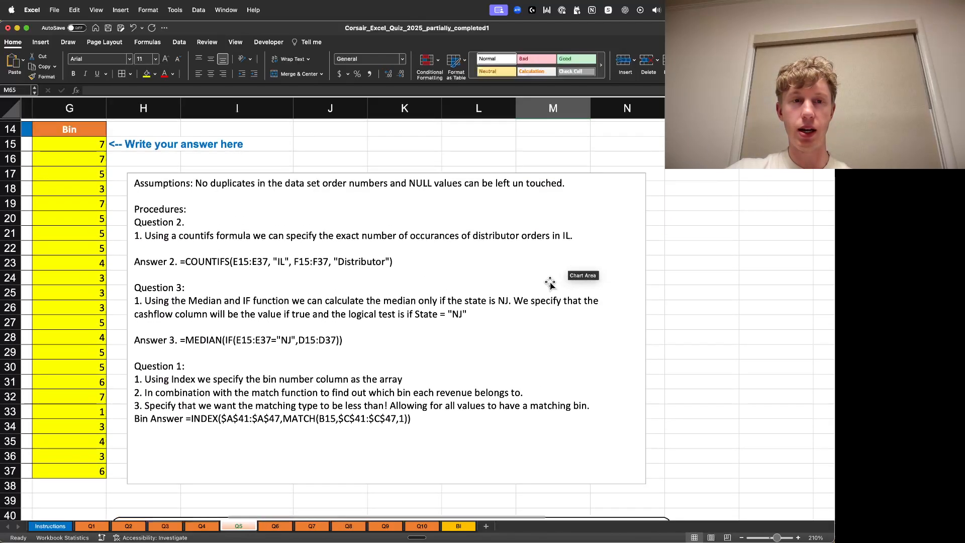
{"action": "scroll", "coordinate": [402, 517], "scroll_direction": "left", "scroll_amount": 10}
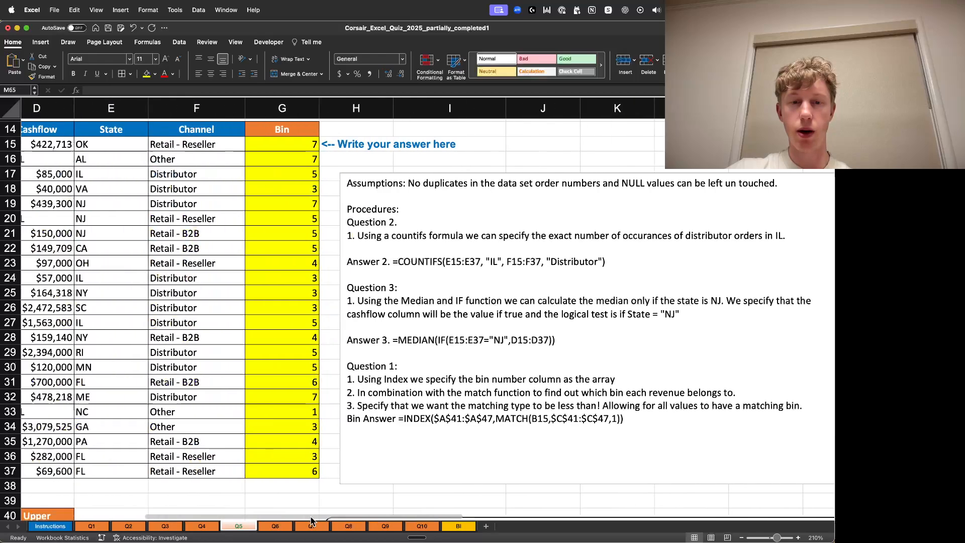
{"action": "scroll", "coordinate": [265, 282], "scroll_direction": "up", "scroll_amount": 1}
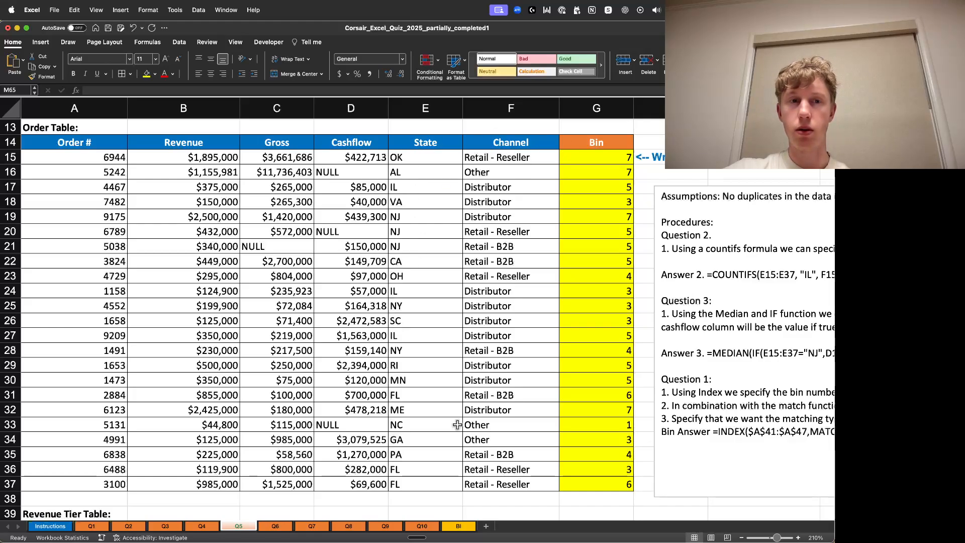
{"action": "scroll", "coordinate": [459, 401], "scroll_direction": "down", "scroll_amount": 6}
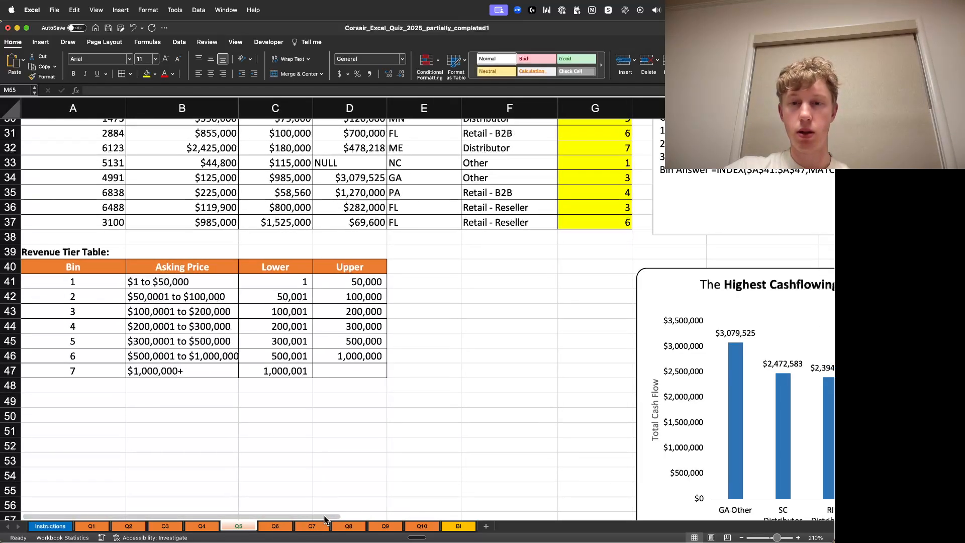
{"action": "scroll", "coordinate": [402, 453], "scroll_direction": "right", "scroll_amount": 5}
{"action": "scroll", "coordinate": [534, 384], "scroll_direction": "down", "scroll_amount": 3}
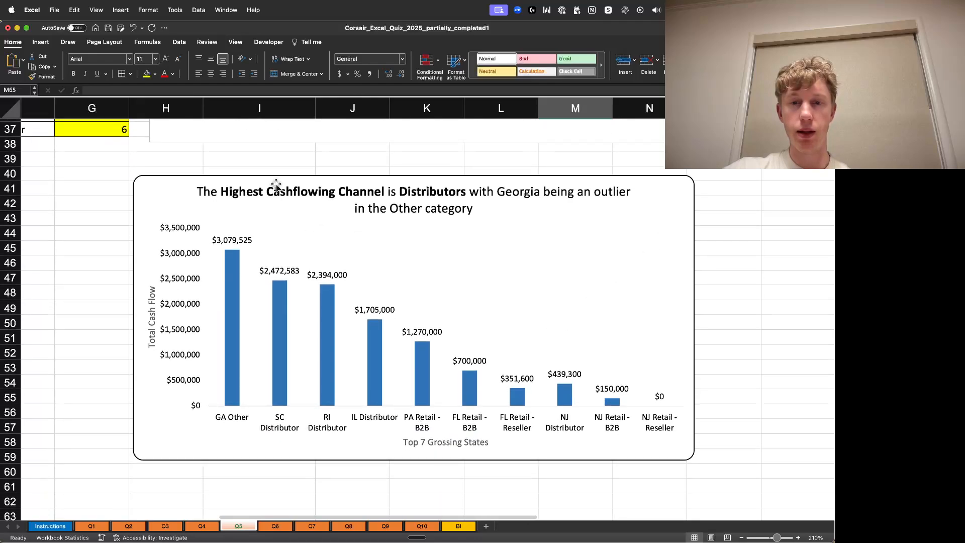
{"action": "left_click", "coordinate": [740, 246]}
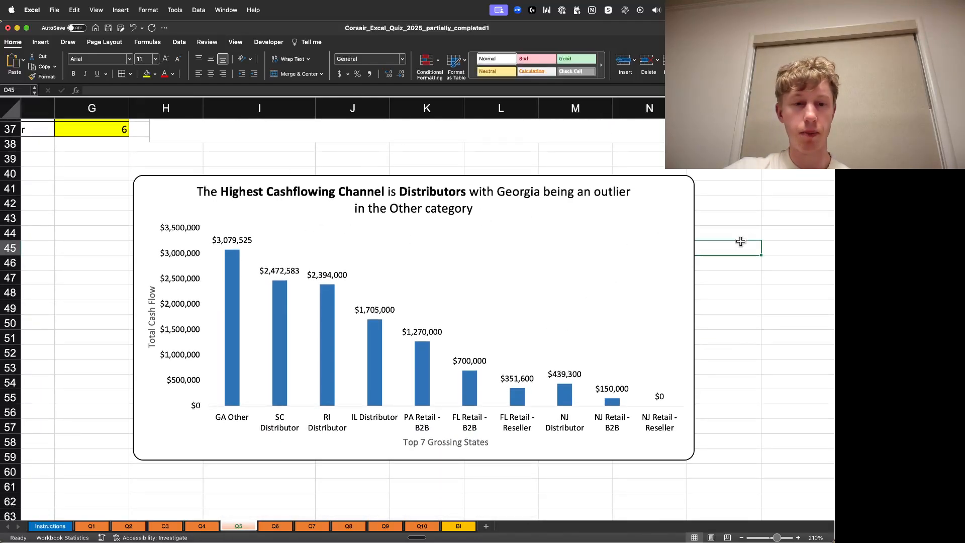
- Open the Q6 sheet and inspect the monthly Sales and Units table and its procedure notes
{"action": "left_click", "coordinate": [278, 528]}
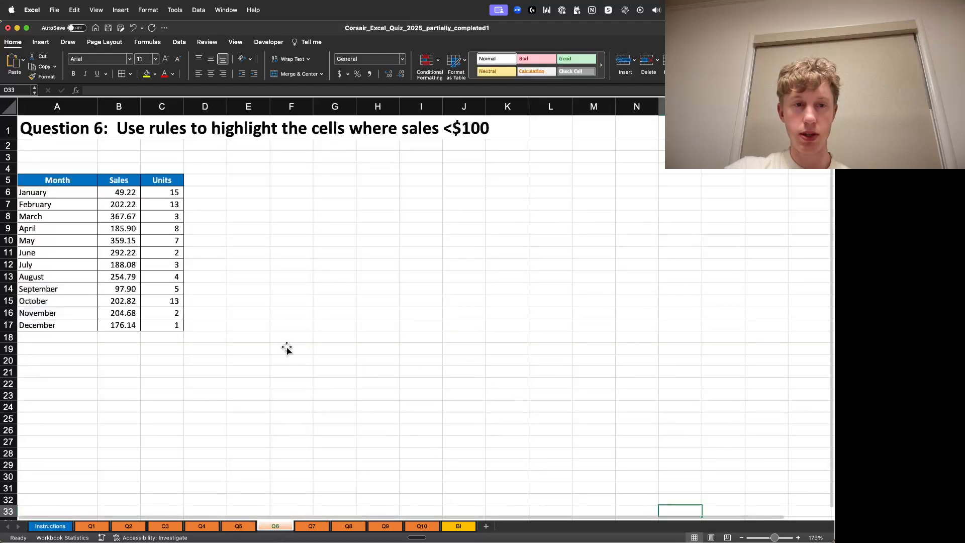
{"action": "left_click", "coordinate": [204, 371]}
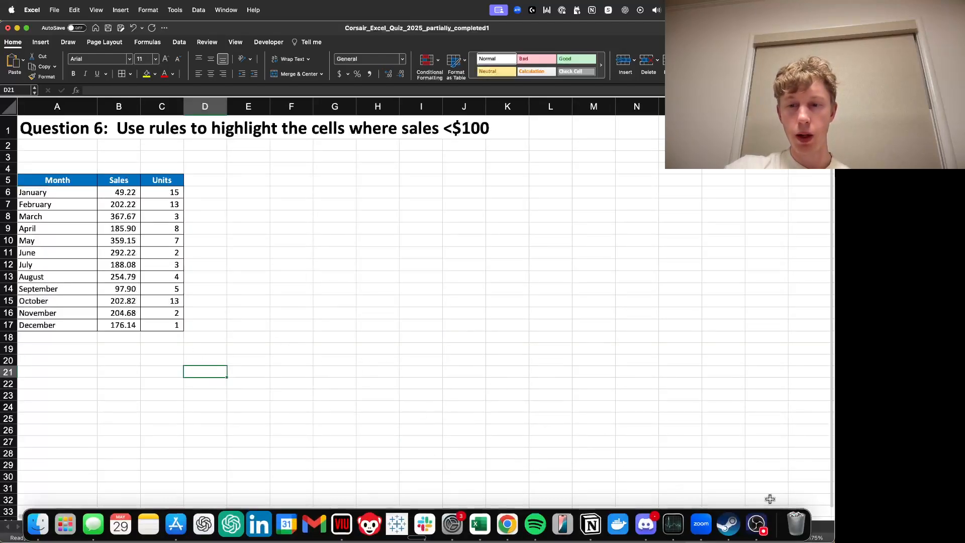
{"action": "left_click_drag", "start_coordinate": [777, 538], "coordinate": [783, 538]}
{"action": "scroll", "coordinate": [531, 405], "scroll_direction": "up", "scroll_amount": 2}
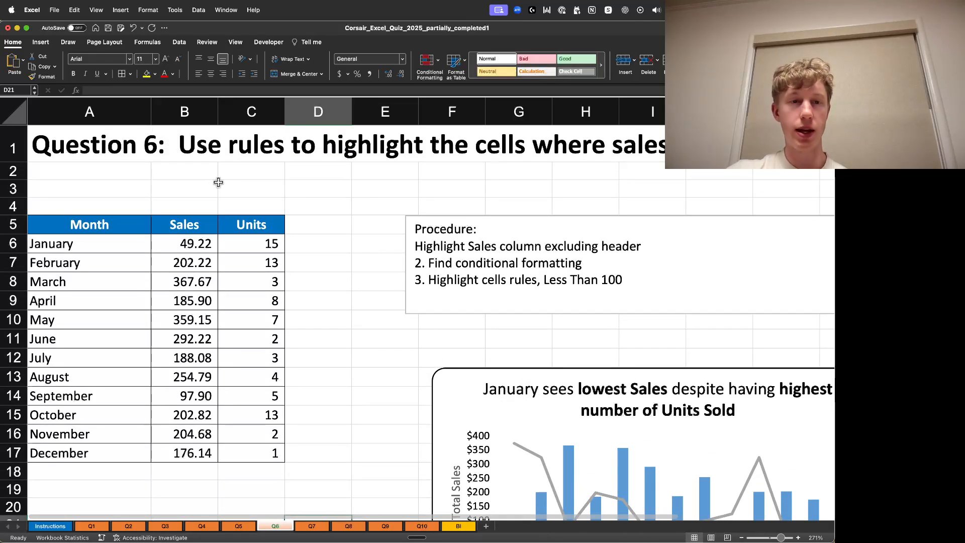
{"action": "left_click", "coordinate": [188, 252]}
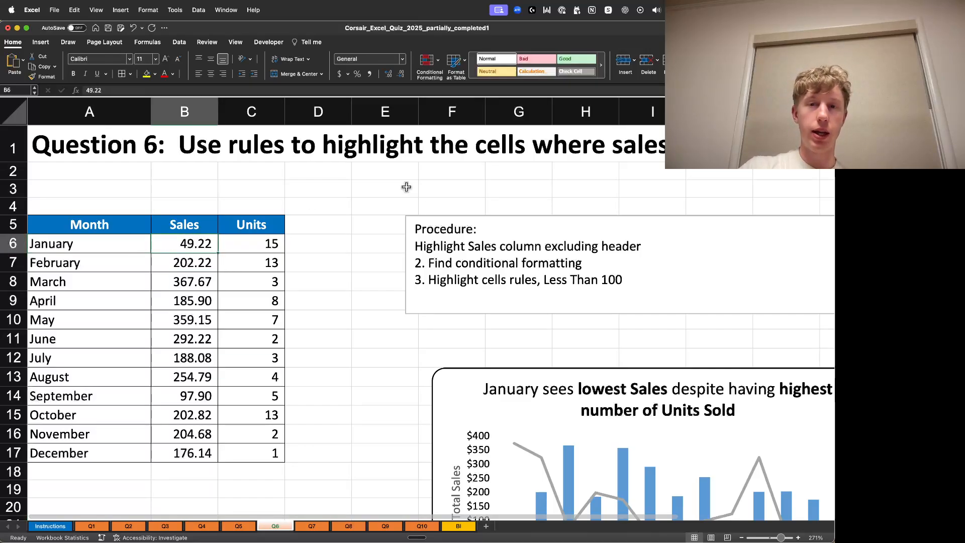
{"action": "left_click", "coordinate": [112, 257]}
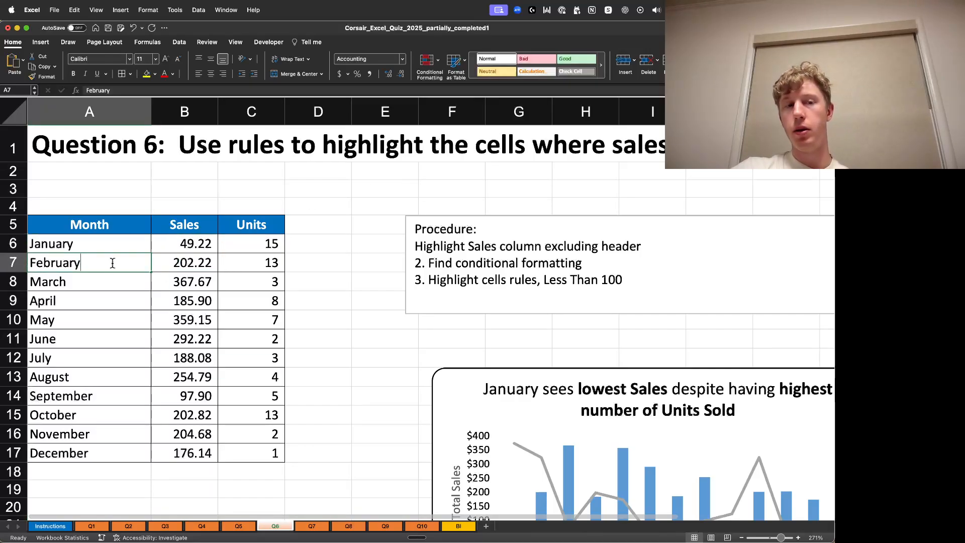
{"action": "left_click", "coordinate": [87, 383]}
{"action": "left_click", "coordinate": [120, 438]}
{"action": "left_click", "coordinate": [203, 435]}
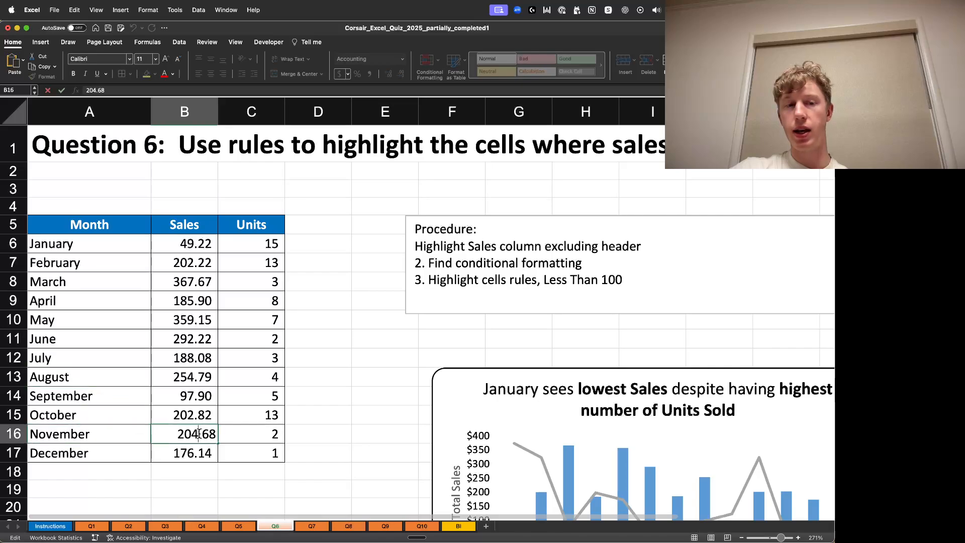
{"action": "double_click", "coordinate": [257, 343]}
{"action": "double_click", "coordinate": [264, 270]}
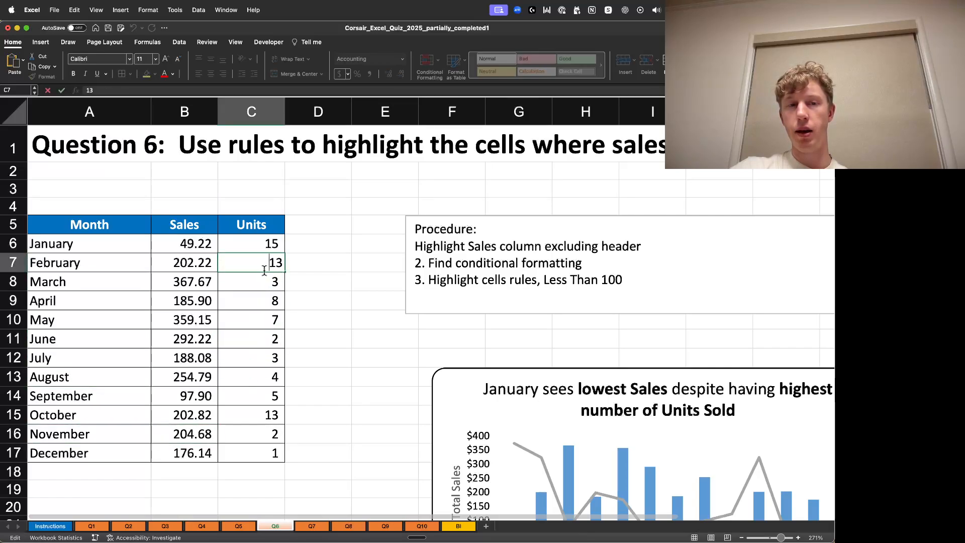
{"action": "left_click", "coordinate": [255, 244]}
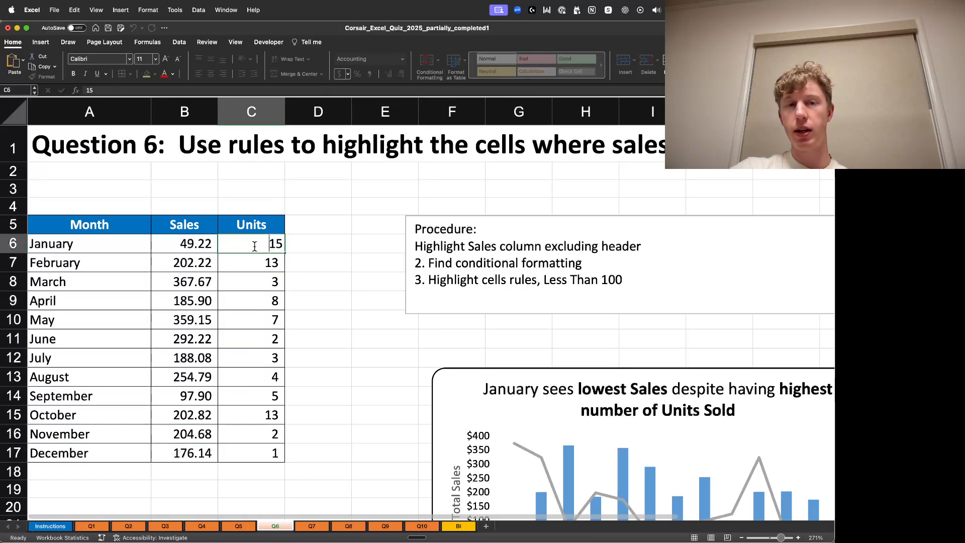
{"action": "left_click", "coordinate": [380, 231]}
- Try a Highlight Cells rule on the Sales values B6:B17 for greater than 100 with light red fill and dark red text, then undo it
{"action": "left_click", "coordinate": [201, 252]}
{"action": "key", "text": "super+shift+Down"}
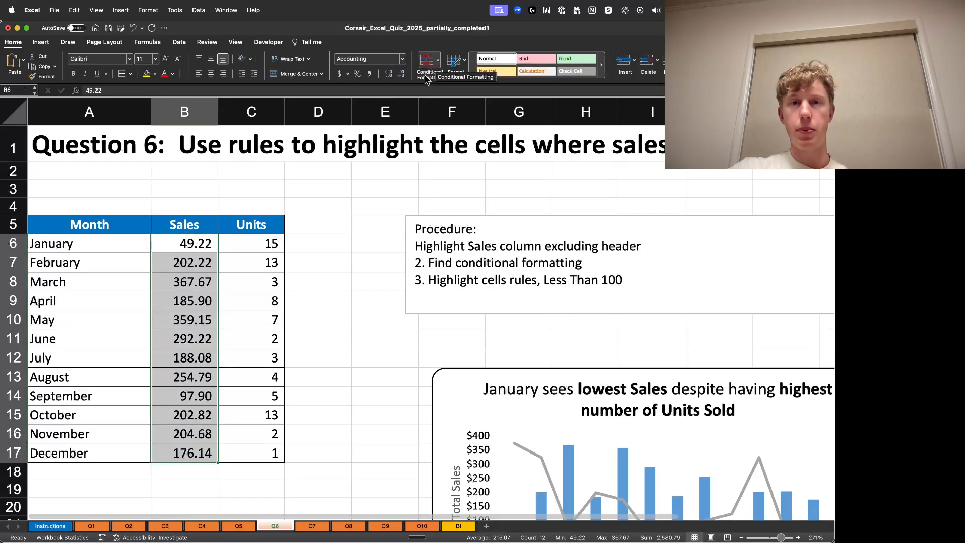
{"action": "left_click", "coordinate": [427, 61]}
{"action": "mouse_move", "coordinate": [444, 80]}
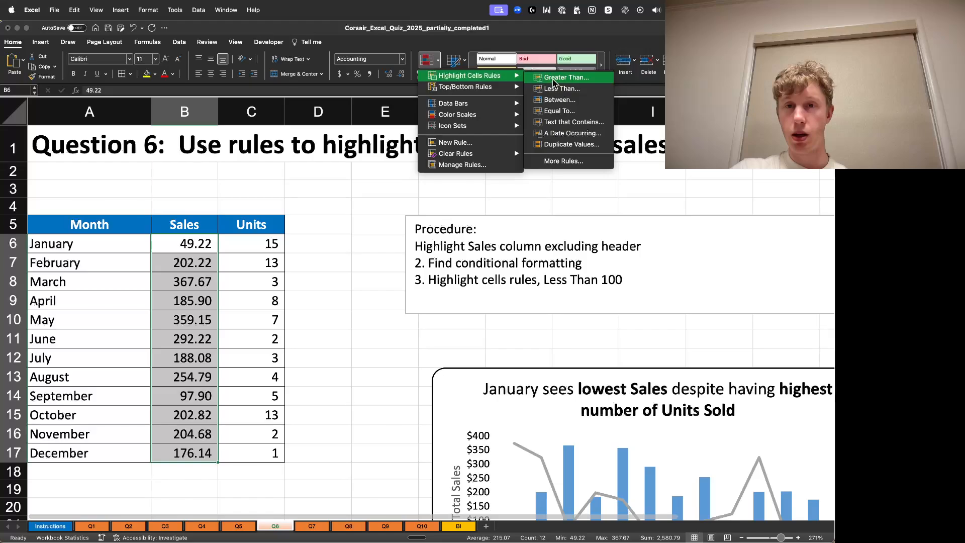
{"action": "left_click", "coordinate": [585, 94]}
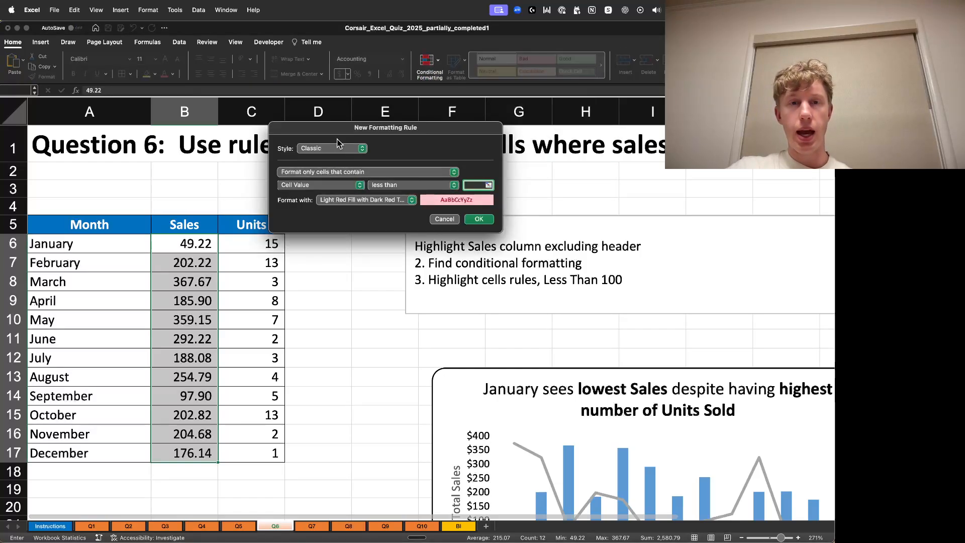
{"action": "left_click_drag", "start_coordinate": [366, 125], "coordinate": [393, 200]}
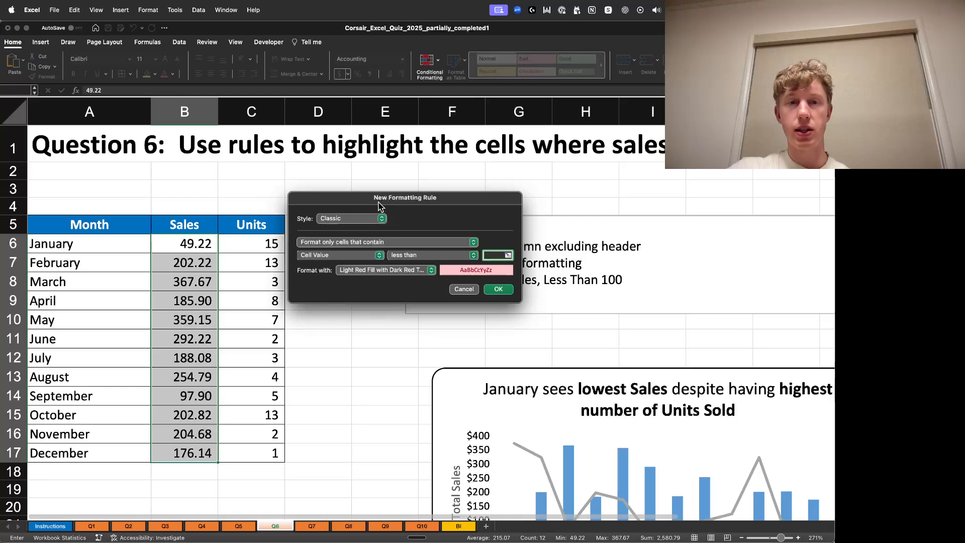
{"action": "left_click_drag", "start_coordinate": [452, 196], "coordinate": [447, 145]}
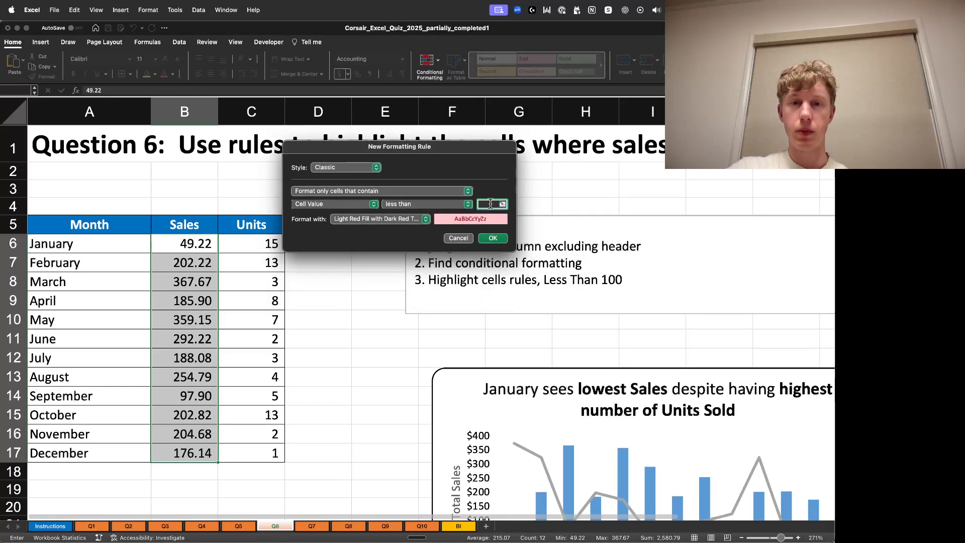
{"action": "type", "text": "100"}
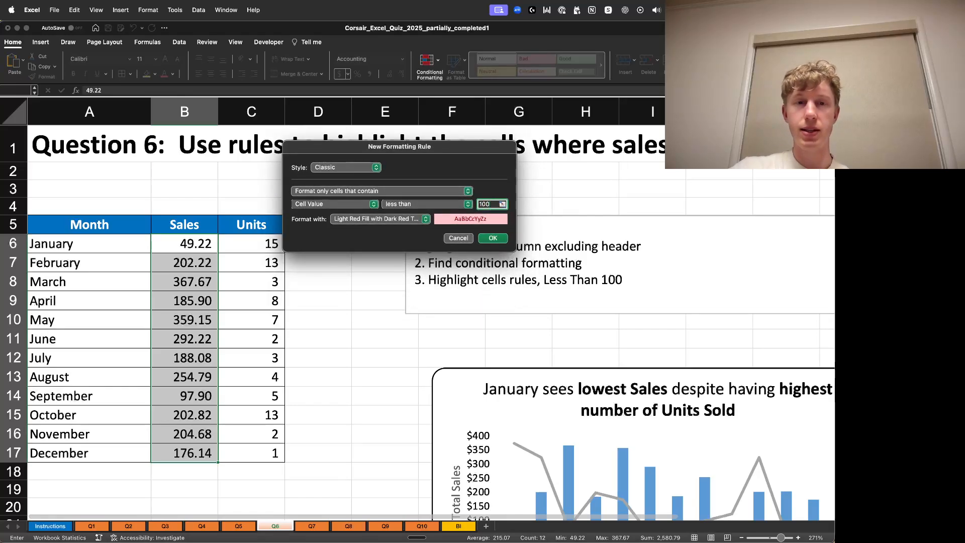
{"action": "left_click", "coordinate": [467, 204]}
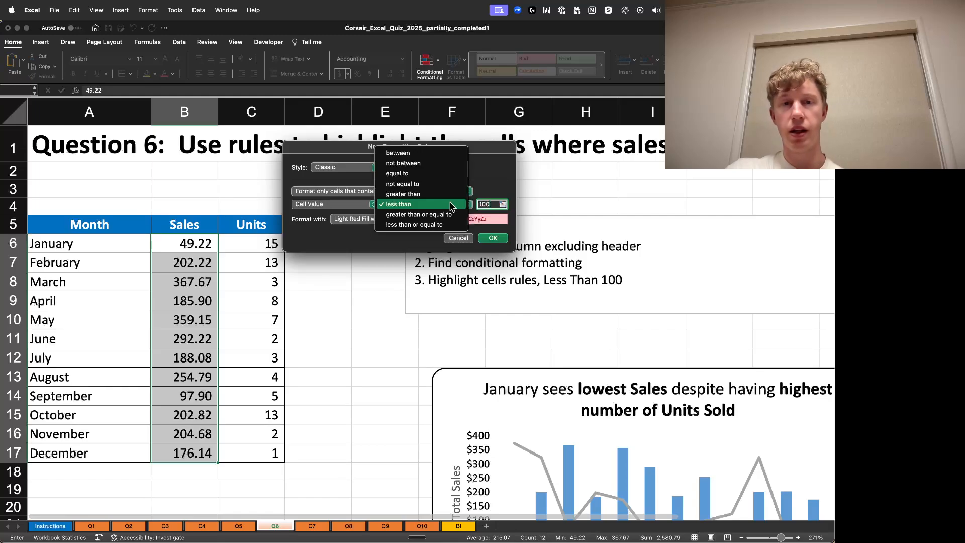
{"action": "left_click", "coordinate": [417, 193]}
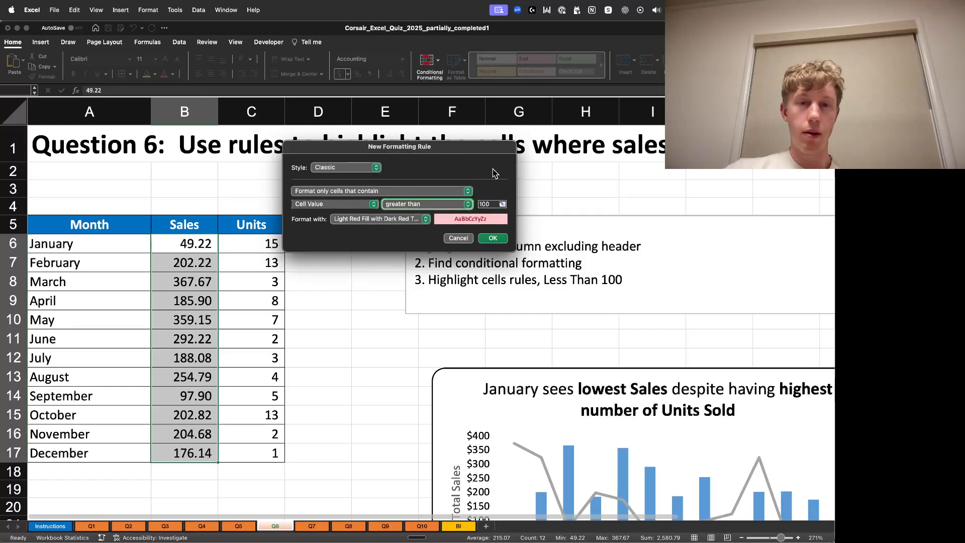
{"action": "left_click", "coordinate": [397, 219]}
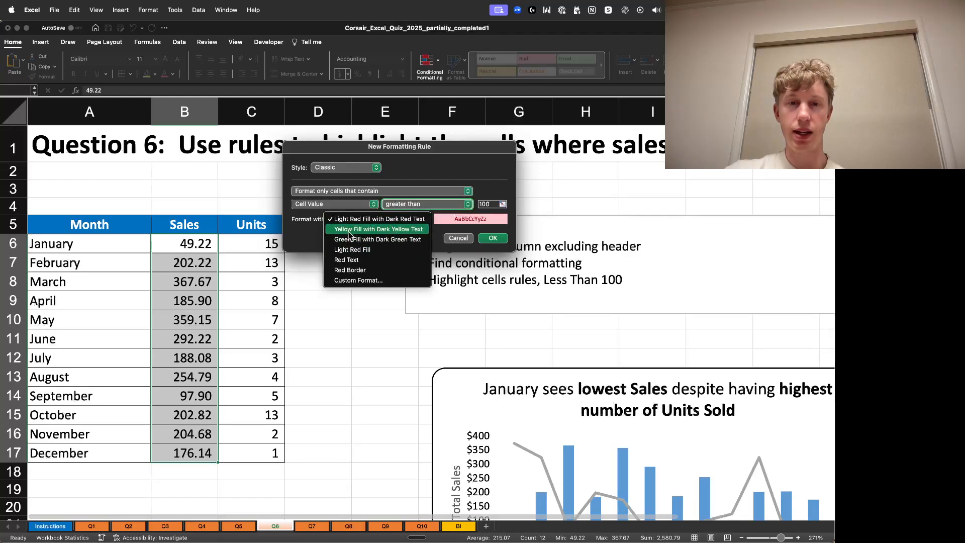
{"action": "left_click", "coordinate": [404, 219]}
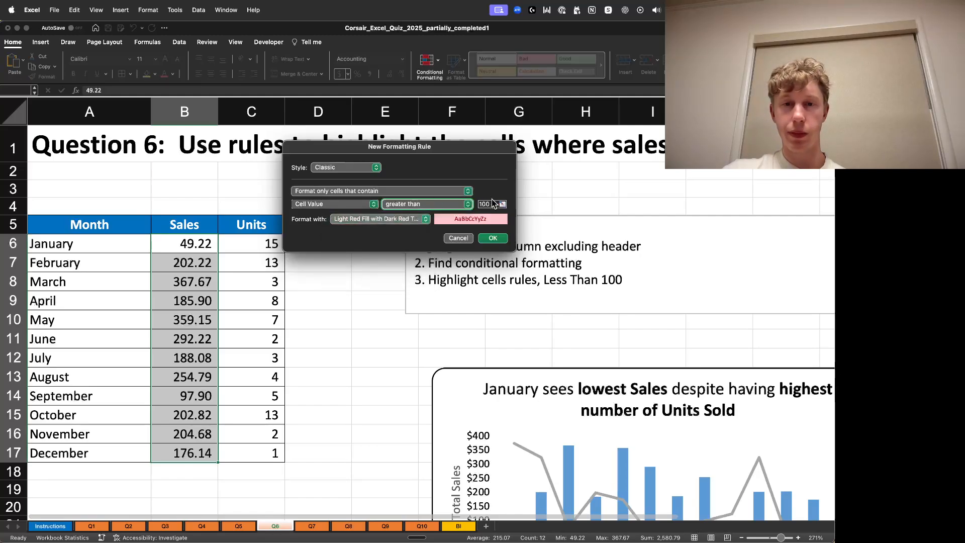
{"action": "left_click", "coordinate": [493, 238]}
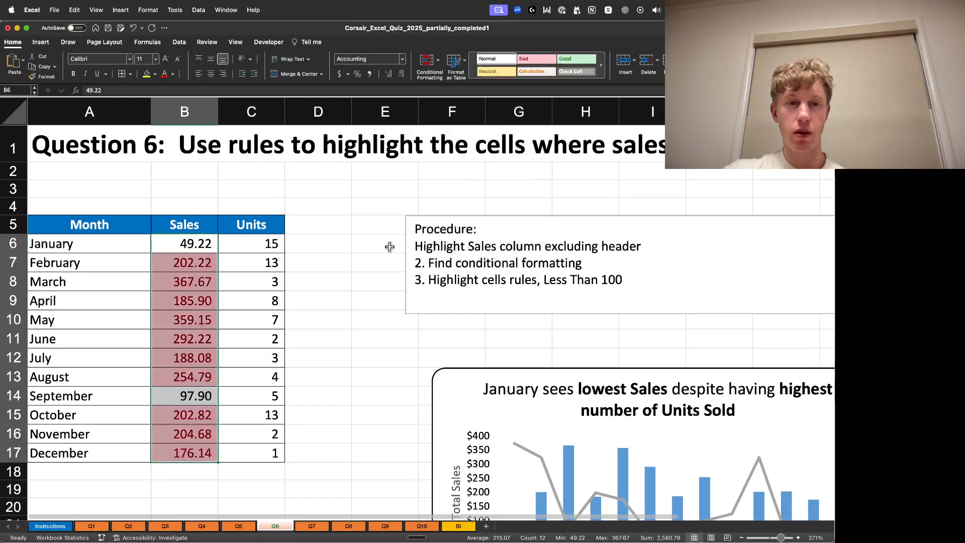
{"action": "left_click", "coordinate": [370, 229]}
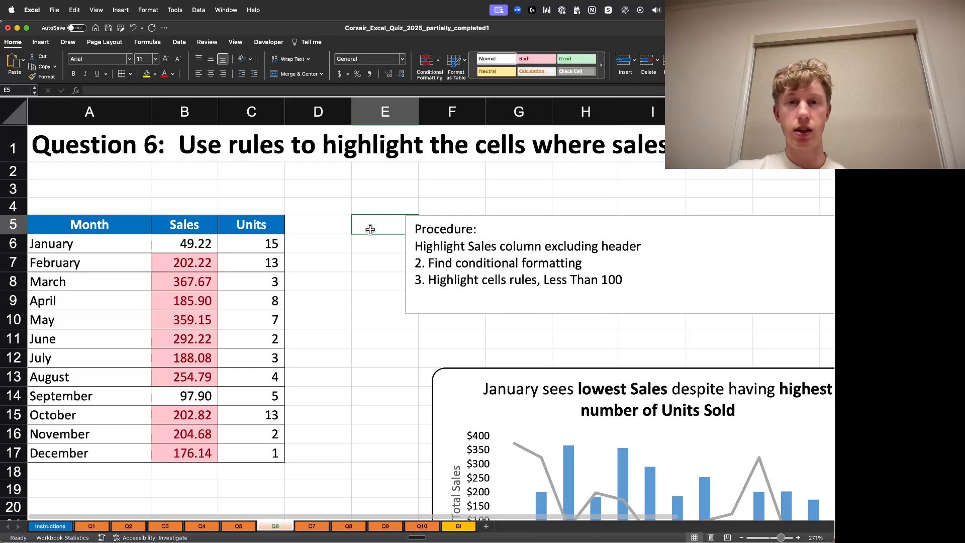
{"action": "key", "text": "super+z"}
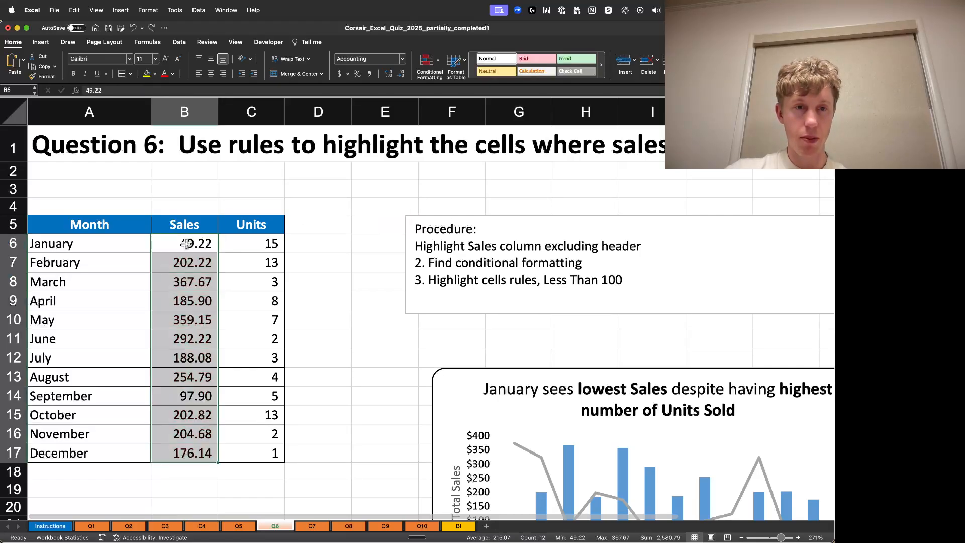
- Apply a Highlight Cells Less Than rule of 100 with light red fill and dark red text to the Sales values B6:B17
{"action": "left_click", "coordinate": [186, 244]}
{"action": "key", "text": "super+shift+Down"}
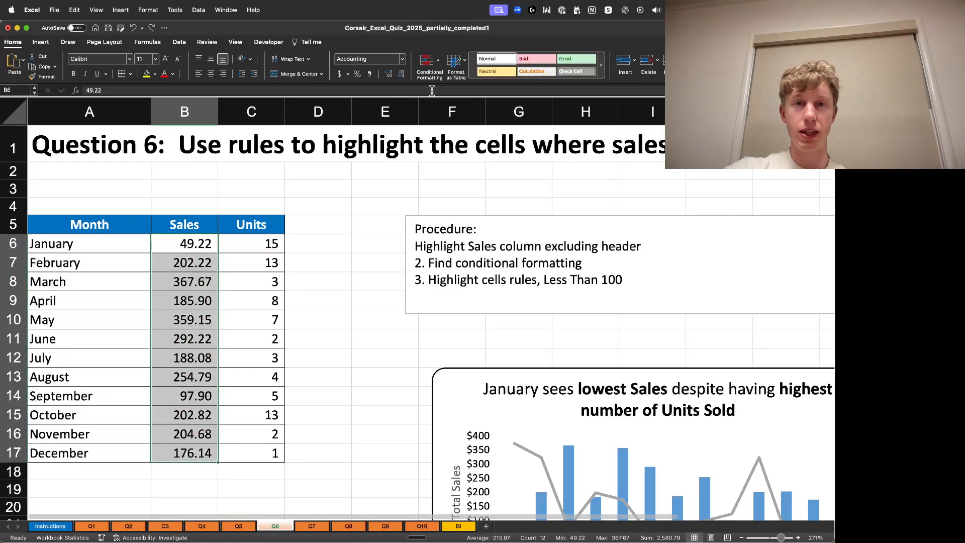
{"action": "left_click", "coordinate": [429, 64]}
{"action": "mouse_move", "coordinate": [477, 78]}
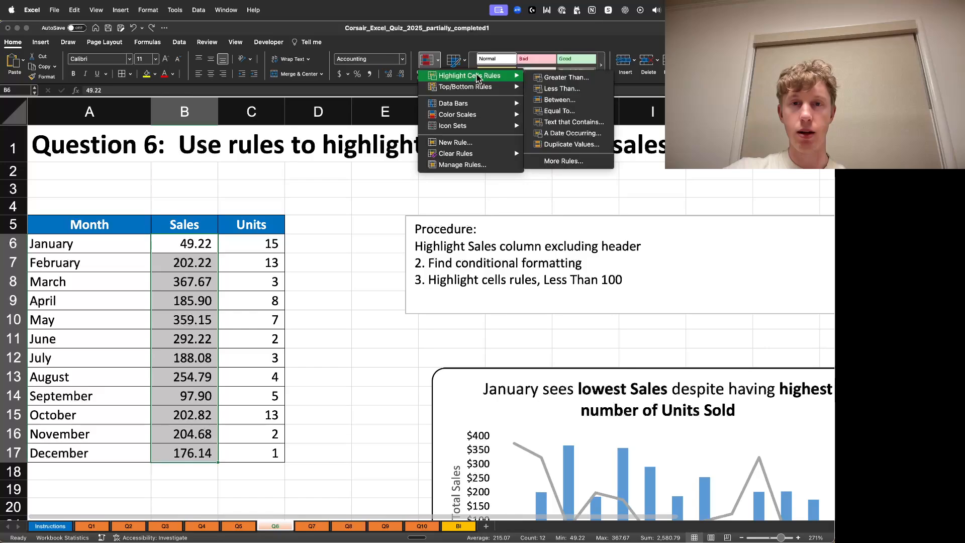
{"action": "left_click", "coordinate": [562, 88]}
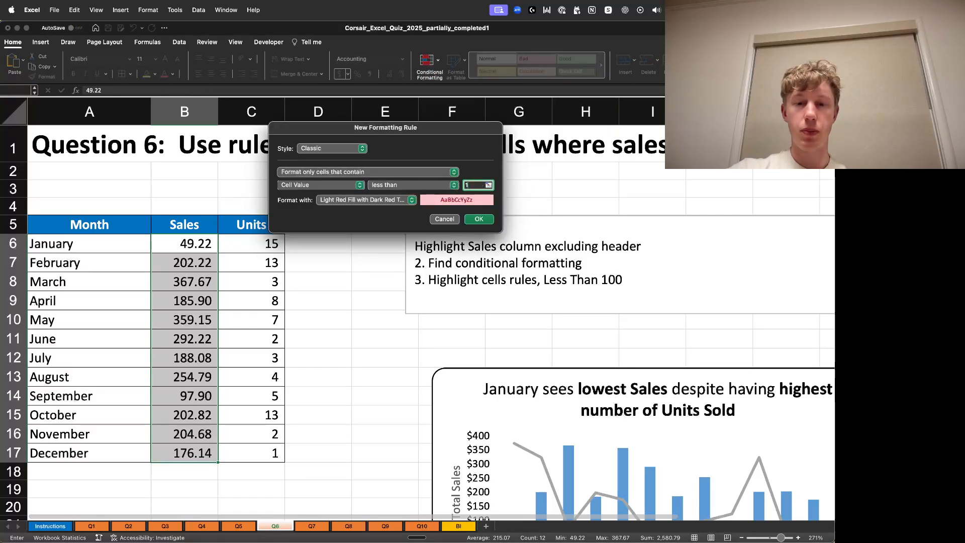
{"action": "left_click", "coordinate": [475, 220]}
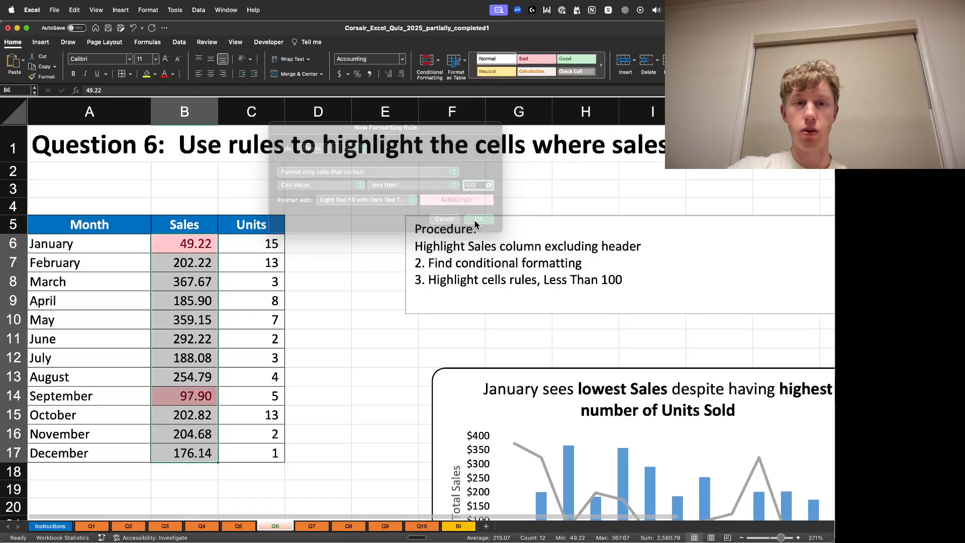
{"action": "left_click", "coordinate": [367, 221]}
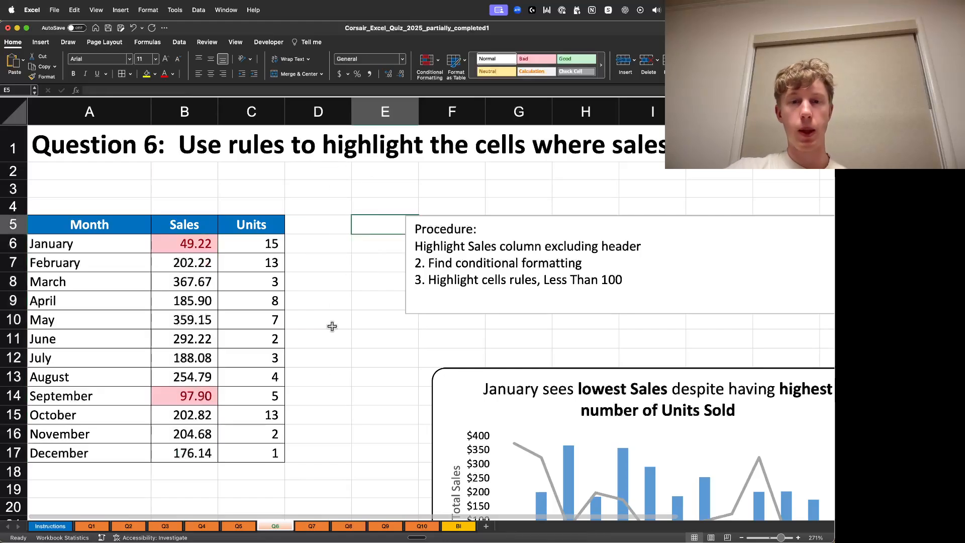
{"action": "key", "text": "Return"}
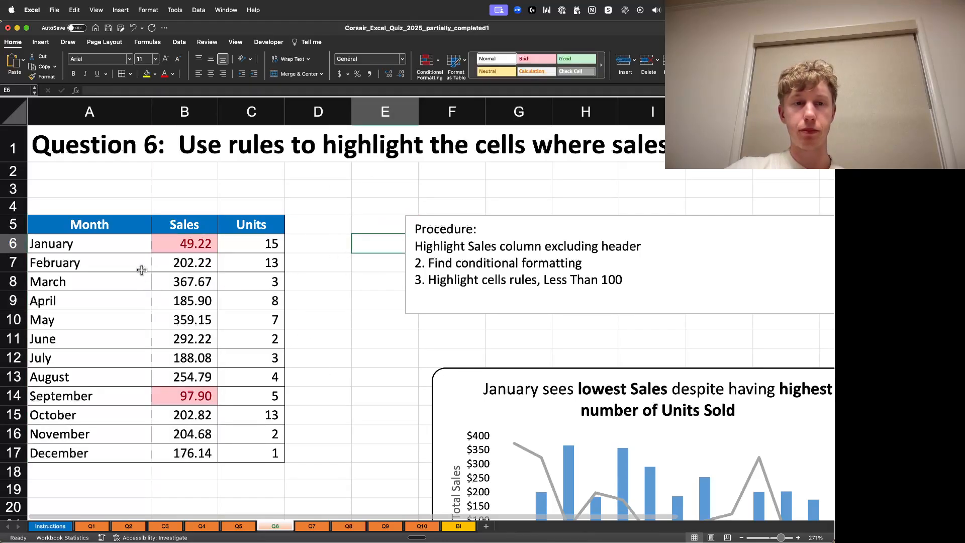
- Examine the highlighted January and September rows and the Sales and Units chart on the Q6 sheet
{"action": "left_click", "coordinate": [173, 249]}
{"action": "left_click_drag", "start_coordinate": [97, 248], "coordinate": [193, 246]}
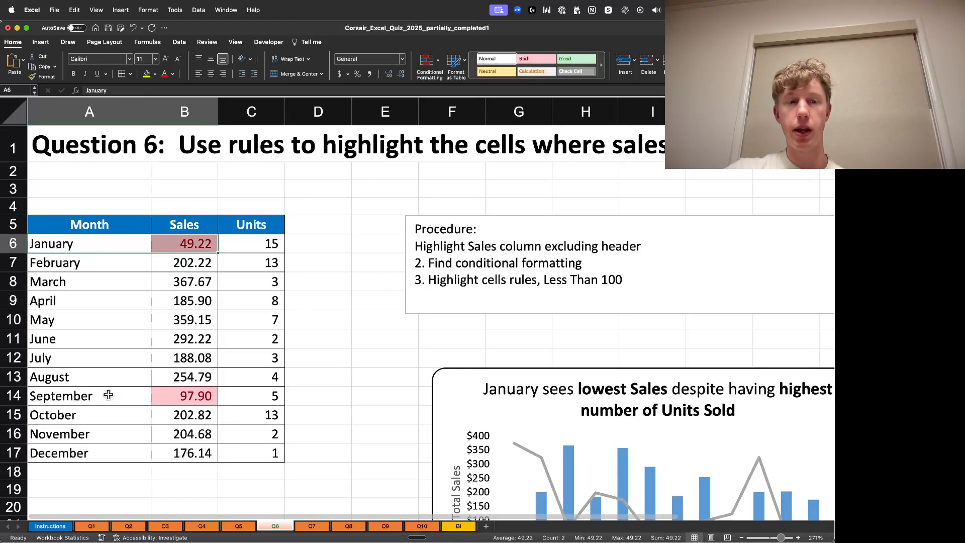
{"action": "left_click_drag", "start_coordinate": [108, 396], "coordinate": [186, 395]}
{"action": "left_click", "coordinate": [353, 378]}
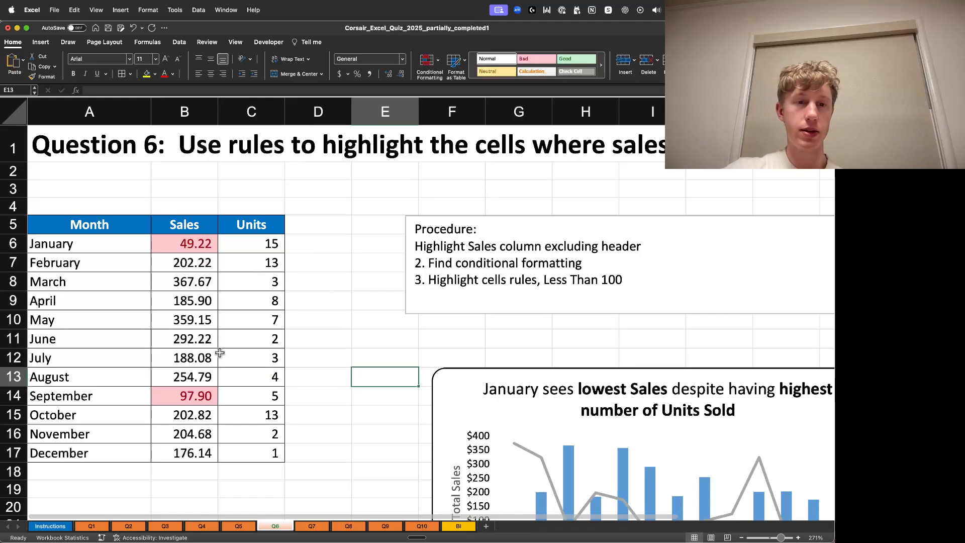
{"action": "scroll", "coordinate": [451, 354], "scroll_direction": "down", "scroll_amount": 5}
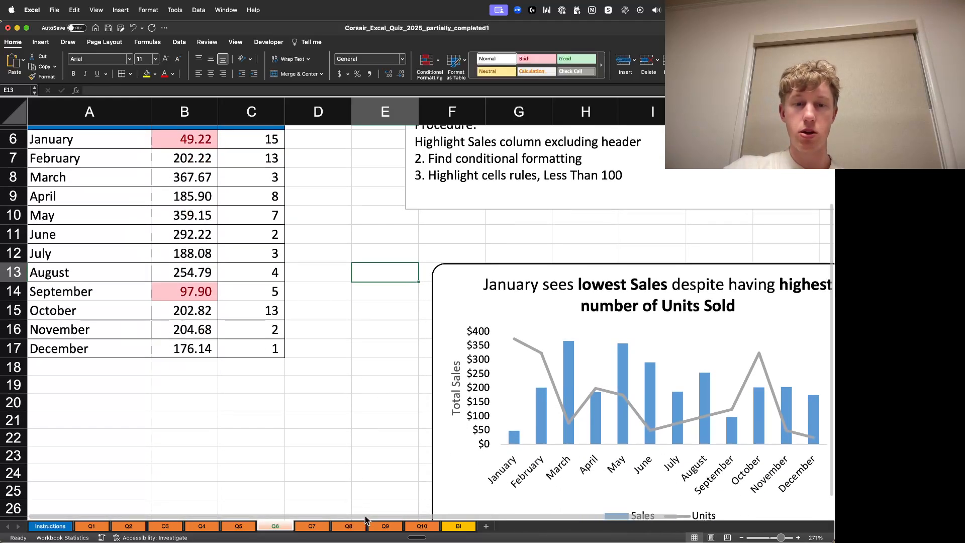
{"action": "left_click_drag", "start_coordinate": [368, 518], "coordinate": [470, 519]}
{"action": "scroll", "coordinate": [724, 409], "scroll_direction": "right", "scroll_amount": 1}
{"action": "scroll", "coordinate": [719, 351], "scroll_direction": "down", "scroll_amount": 2}
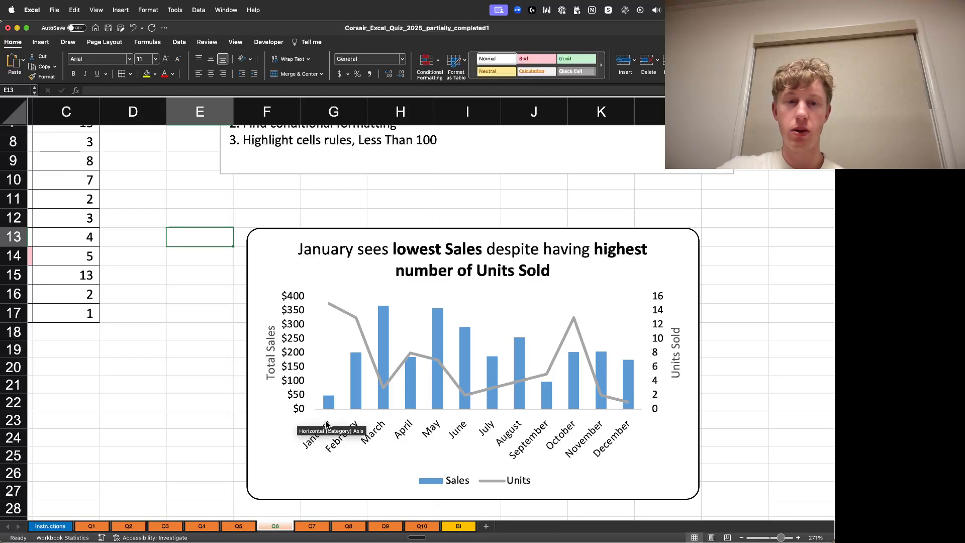
{"action": "mouse_move", "coordinate": [330, 403]}
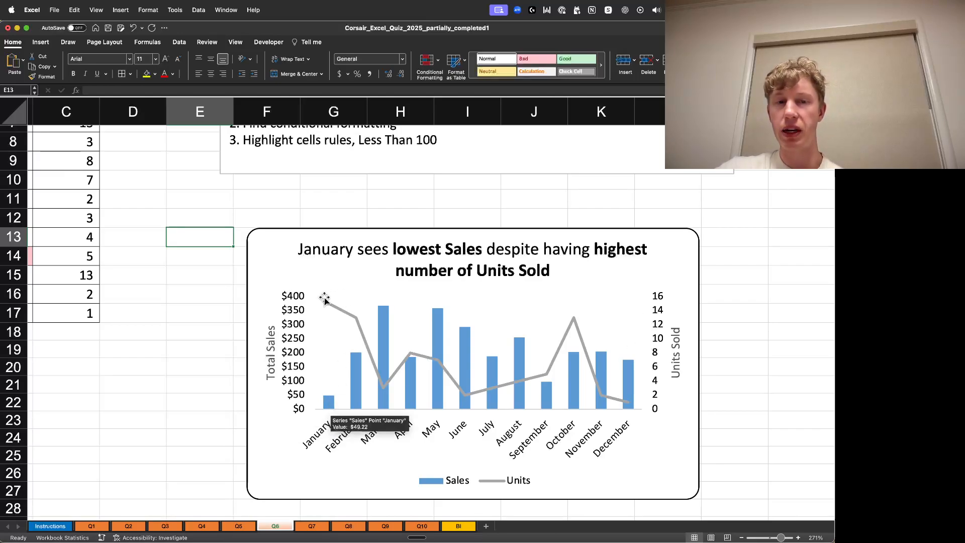
{"action": "mouse_move", "coordinate": [327, 309]}
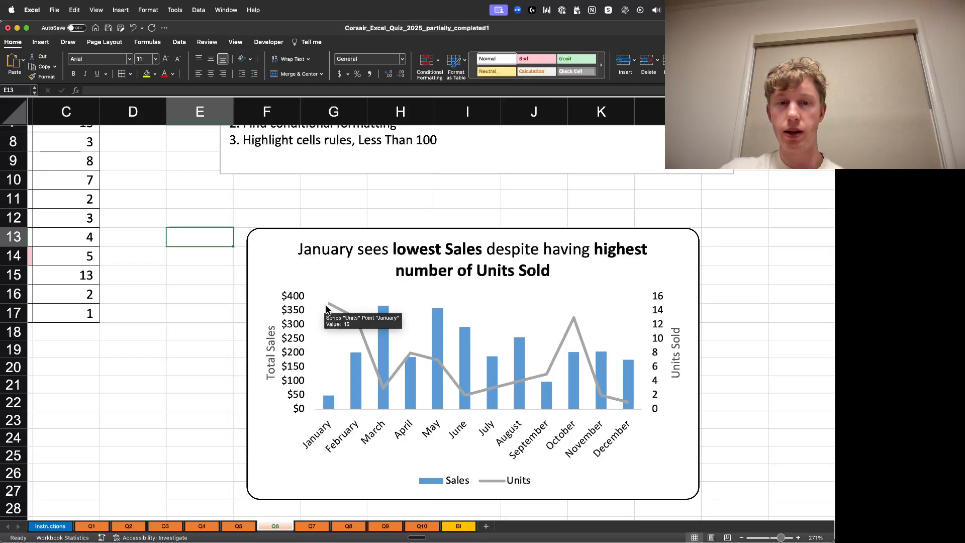
{"action": "mouse_move", "coordinate": [387, 399]}
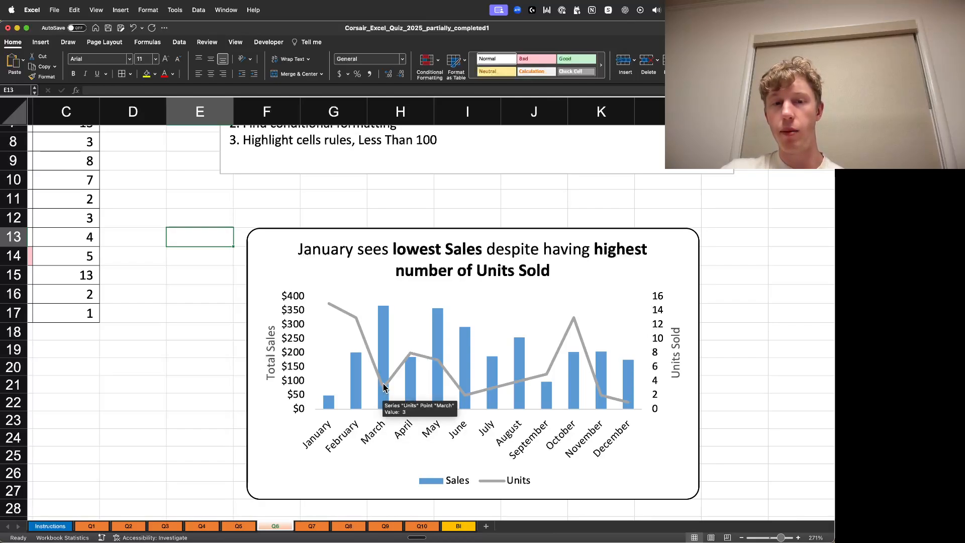
{"action": "mouse_move", "coordinate": [381, 325]}
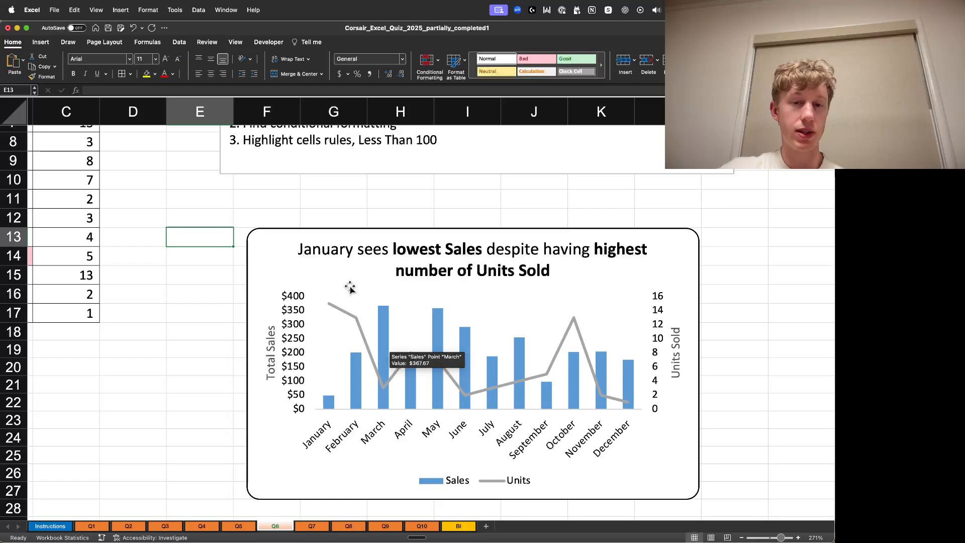
{"action": "left_click", "coordinate": [792, 220]}
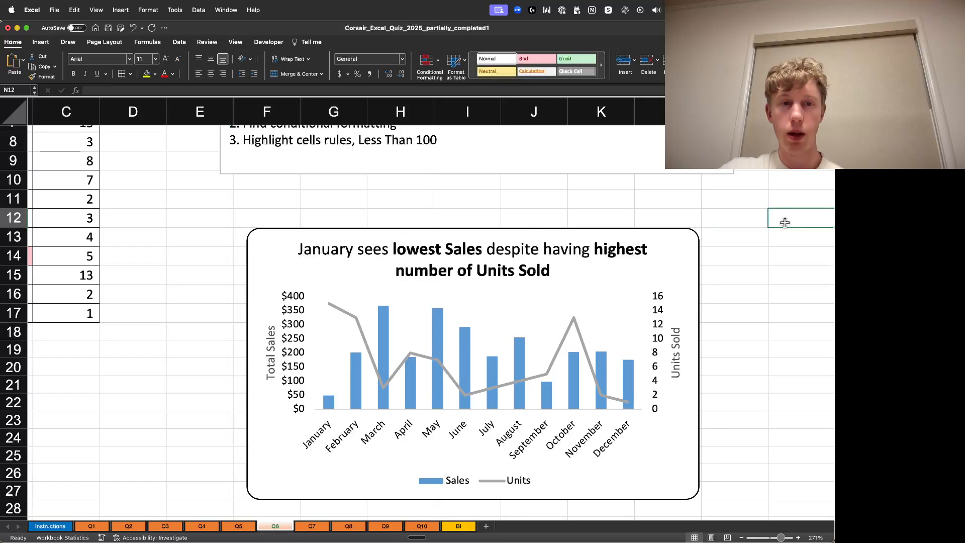
{"action": "scroll", "coordinate": [704, 231], "scroll_direction": "up", "scroll_amount": 5}
{"action": "scroll", "coordinate": [629, 276], "scroll_direction": "down", "scroll_amount": 3}
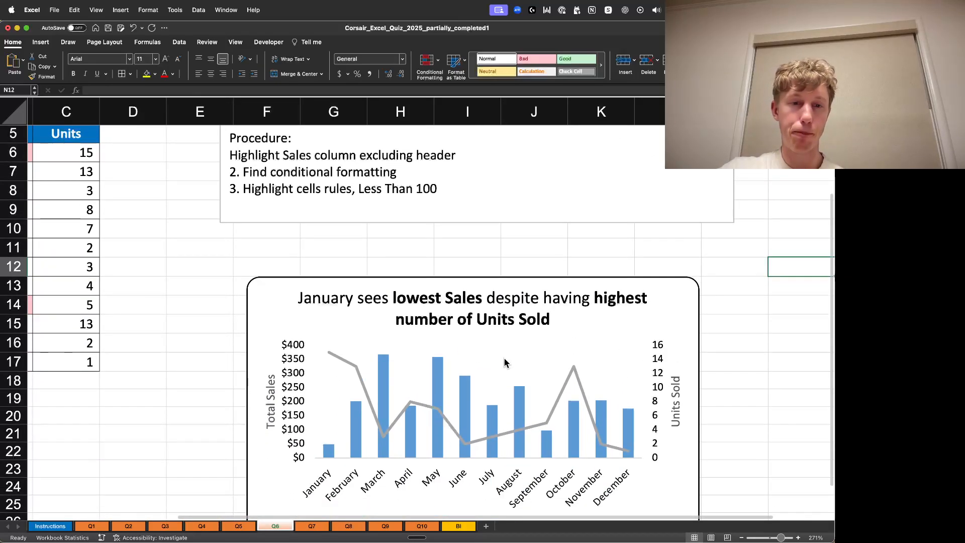
{"action": "left_click_drag", "start_coordinate": [367, 516], "coordinate": [112, 508]}
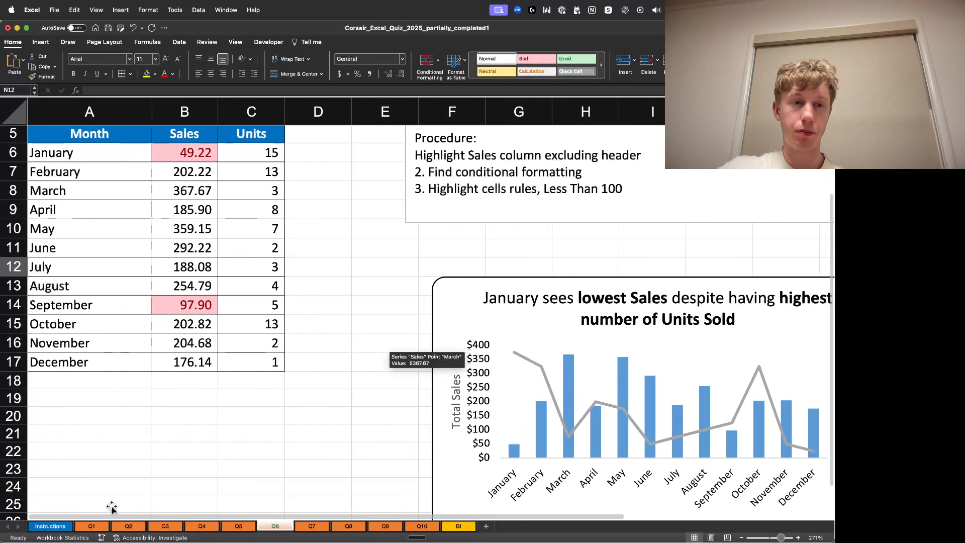
{"action": "left_click", "coordinate": [421, 284]}
{"action": "scroll", "coordinate": [394, 332], "scroll_direction": "up", "scroll_amount": 3}
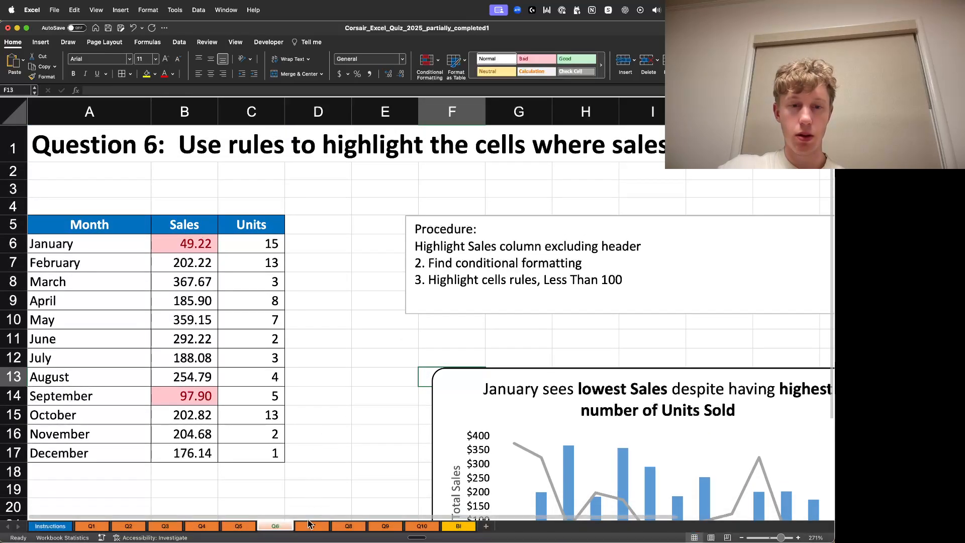
- Open the Q7 sheet and zoom in on its Location, Distance and Cost table and procedure notes
{"action": "left_click", "coordinate": [312, 526]}
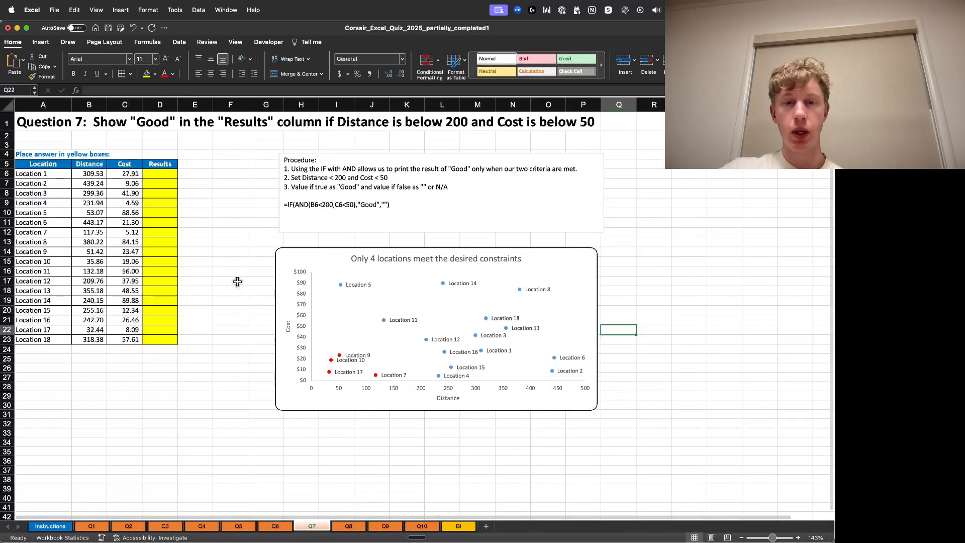
{"action": "left_click_drag", "start_coordinate": [777, 538], "coordinate": [782, 538]}
{"action": "scroll", "coordinate": [505, 519], "scroll_direction": "left", "scroll_amount": 4}
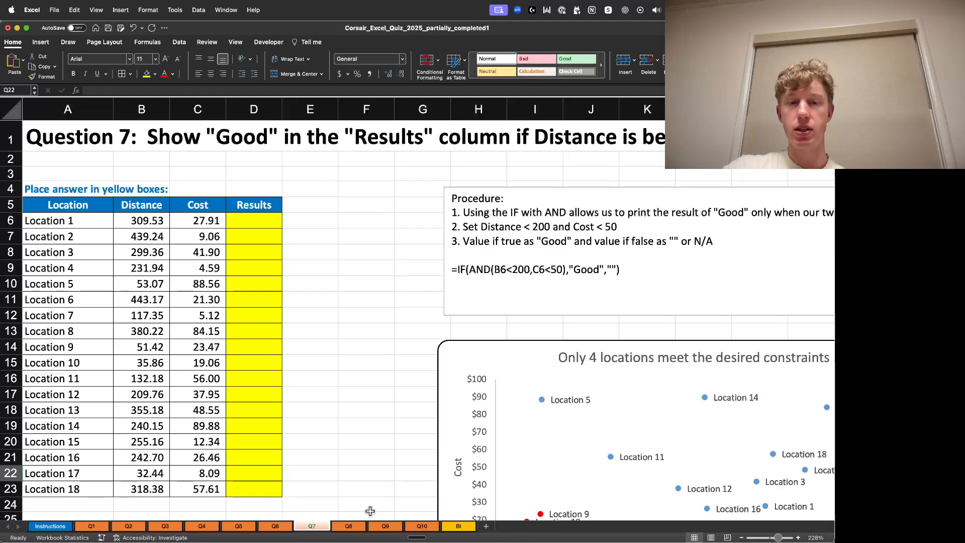
{"action": "scroll", "coordinate": [370, 511], "scroll_direction": "right", "scroll_amount": 5}
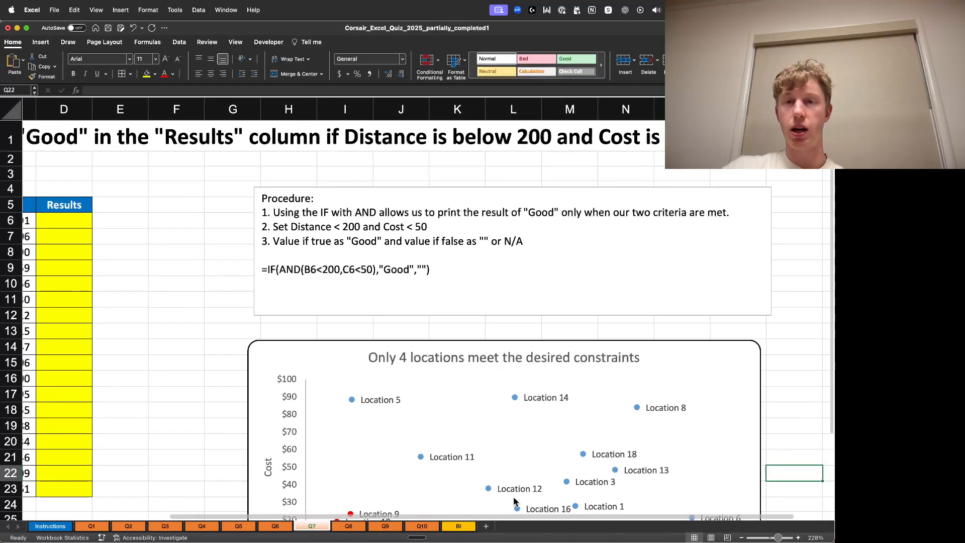
{"action": "scroll", "coordinate": [514, 501], "scroll_direction": "left", "scroll_amount": 5}
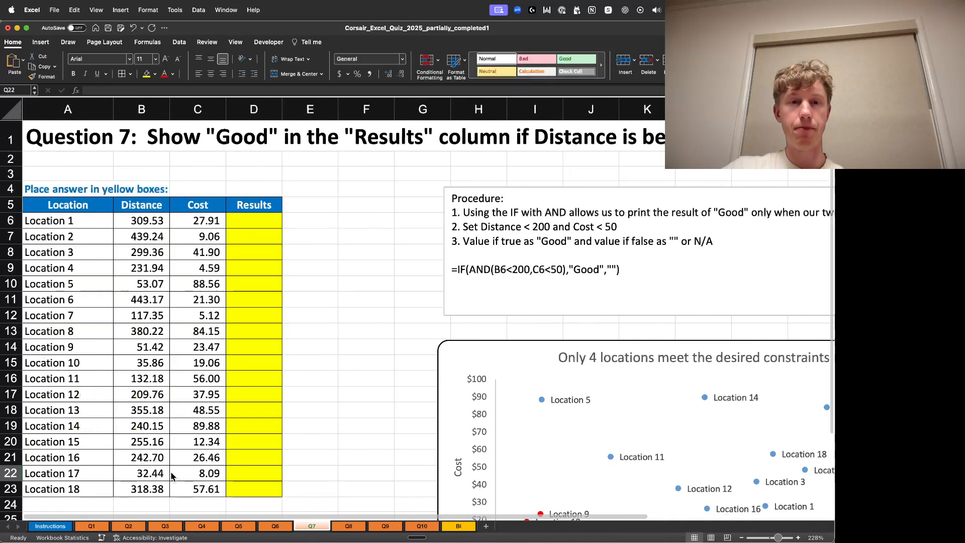
- Inspect individual Location, Distance and Cost cells in the Q7 table against the Distance below 200 and Cost below 50 criteria
{"action": "double_click", "coordinate": [73, 221]}
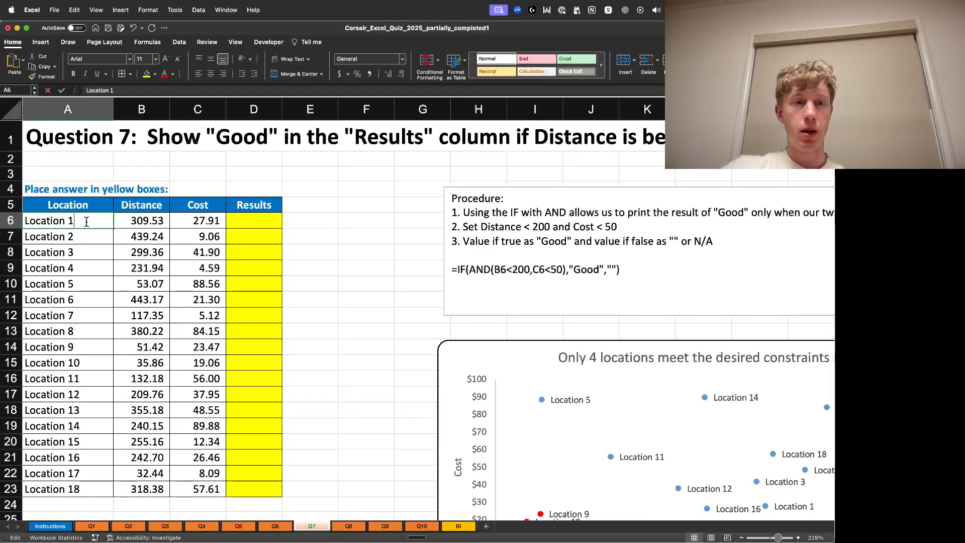
{"action": "left_click", "coordinate": [145, 252]}
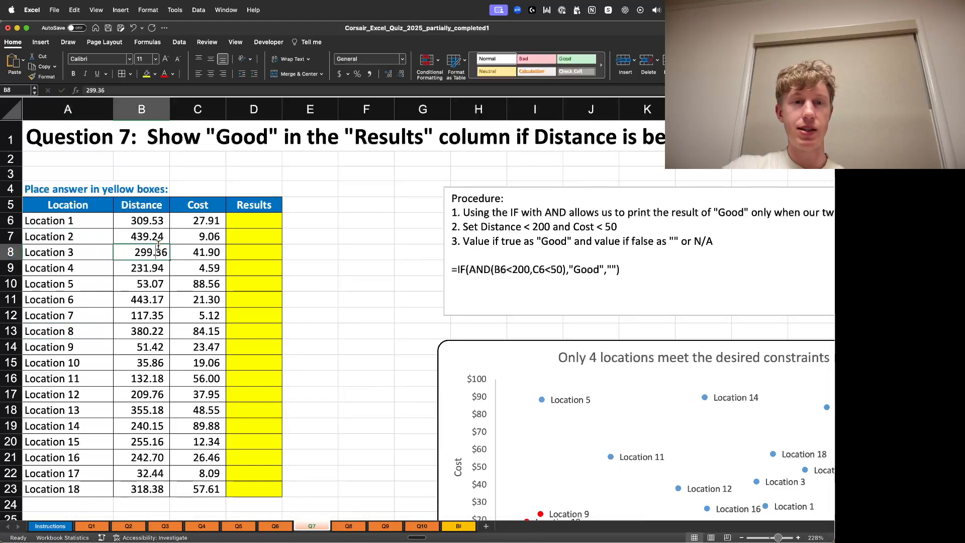
{"action": "double_click", "coordinate": [210, 252]}
{"action": "left_click", "coordinate": [249, 218]}
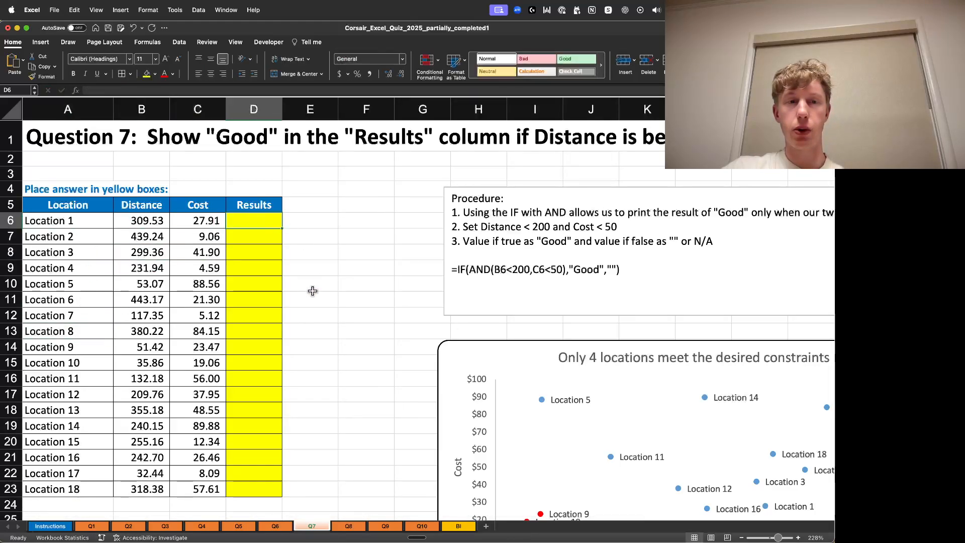
{"action": "double_click", "coordinate": [79, 421]}
{"action": "double_click", "coordinate": [155, 447]}
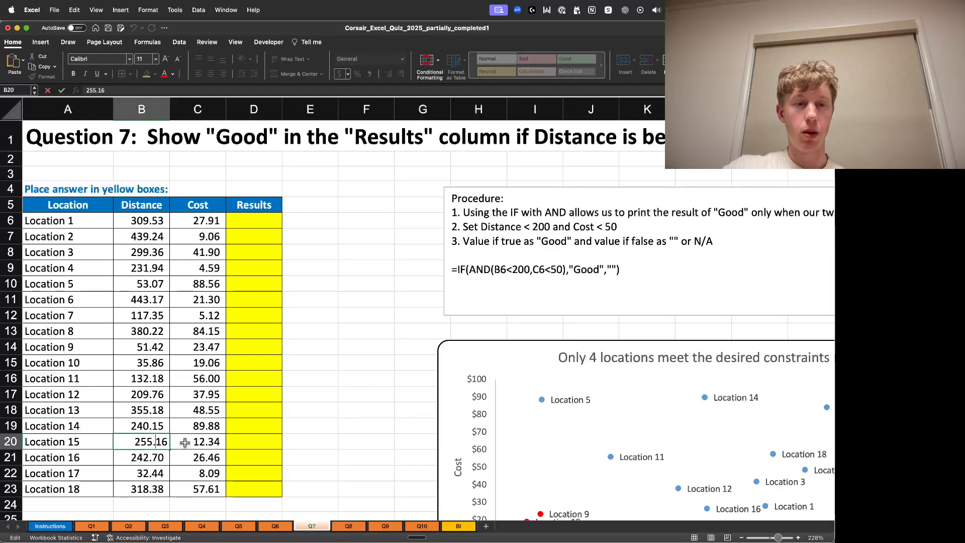
{"action": "double_click", "coordinate": [187, 444]}
{"action": "left_click", "coordinate": [194, 309]}
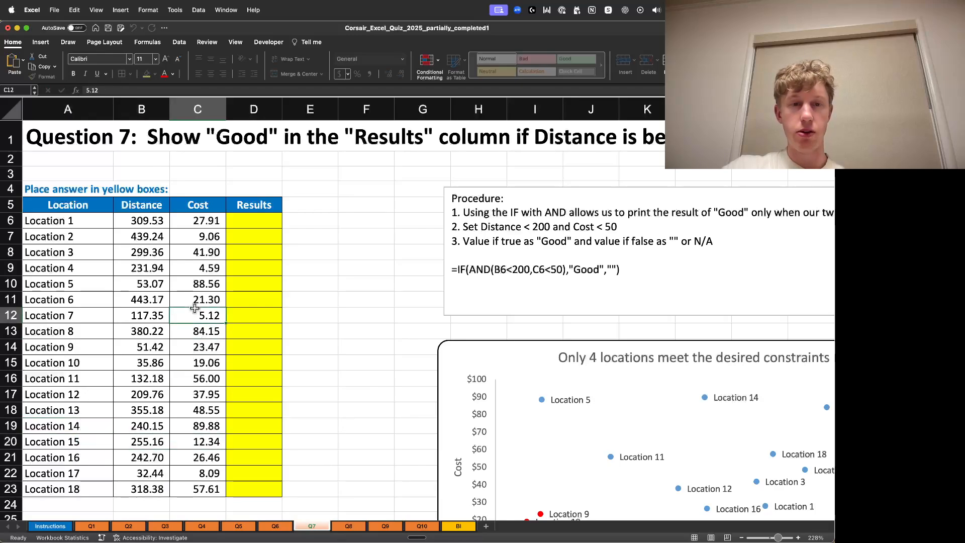
{"action": "left_click", "coordinate": [351, 250]}
{"action": "left_click", "coordinate": [267, 219]}
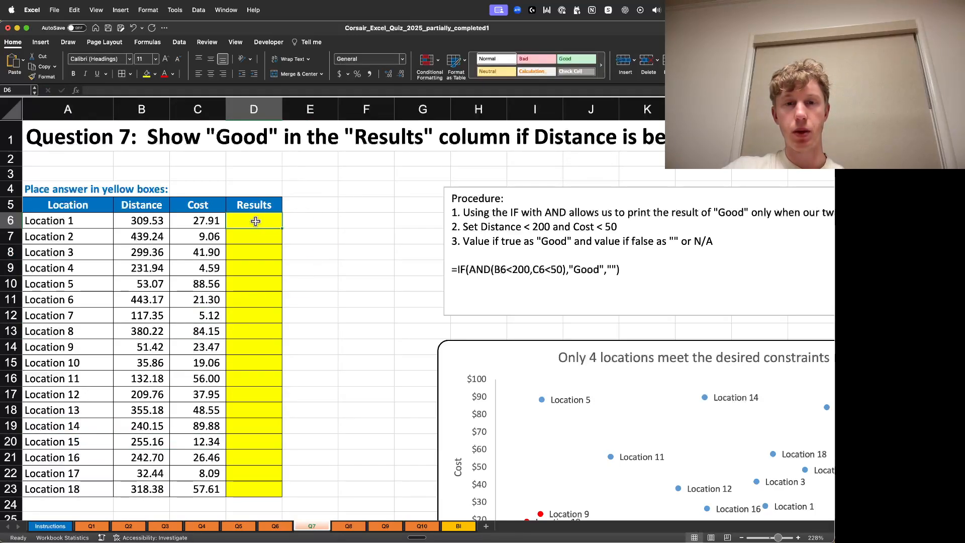
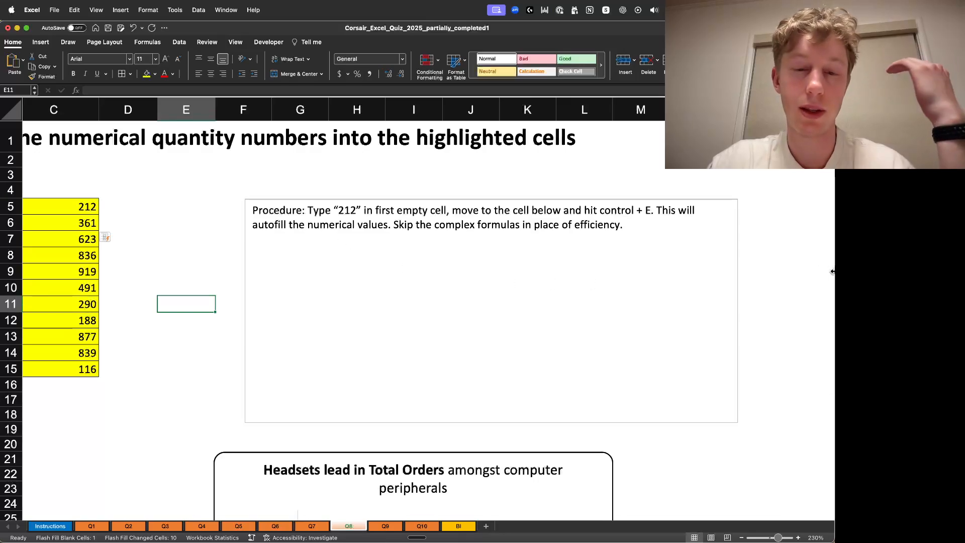
- Switch to the Q9 sheet and zoom in on its Model ID and Sales data, Top 5 and Bottom 5 tables and procedure notes
{"action": "scroll", "coordinate": [816, 272], "scroll_direction": "down", "scroll_amount": 6}
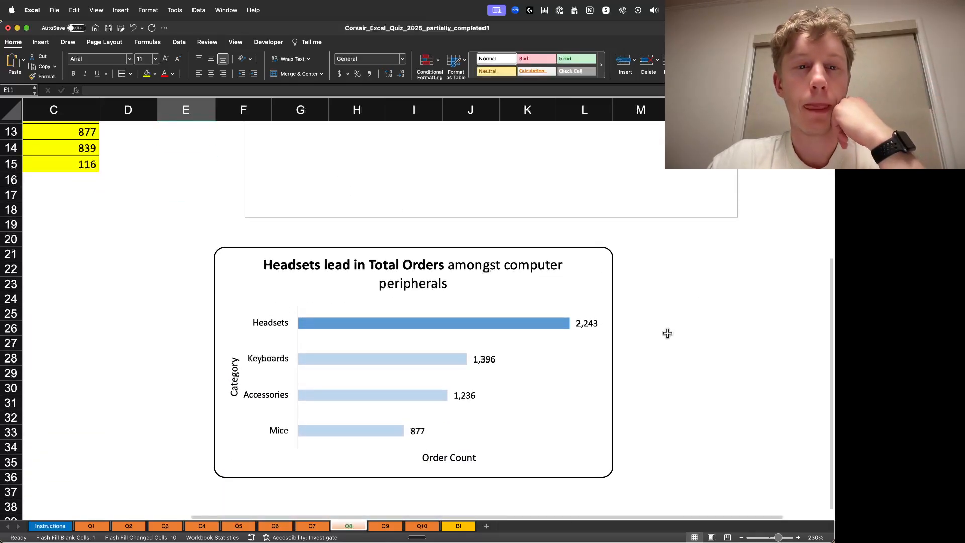
{"action": "left_click", "coordinate": [587, 409]}
{"action": "left_click", "coordinate": [663, 297]}
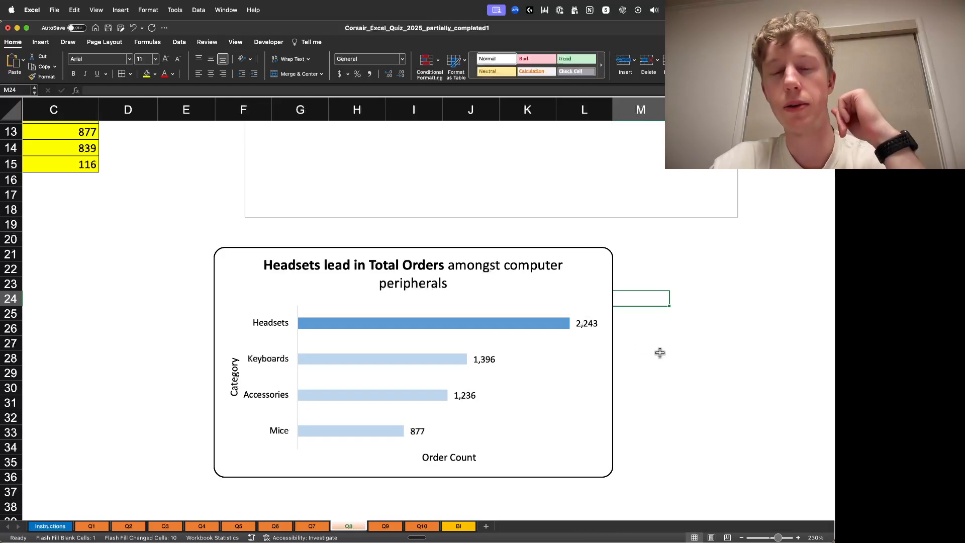
{"action": "left_click", "coordinate": [694, 343]}
{"action": "scroll", "coordinate": [578, 400], "scroll_direction": "up", "scroll_amount": 10}
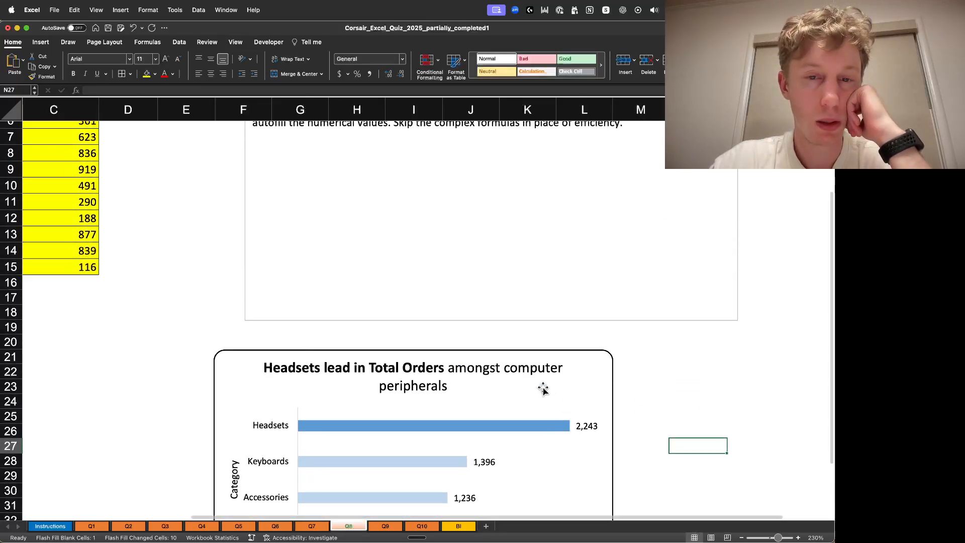
{"action": "left_click", "coordinate": [393, 524]}
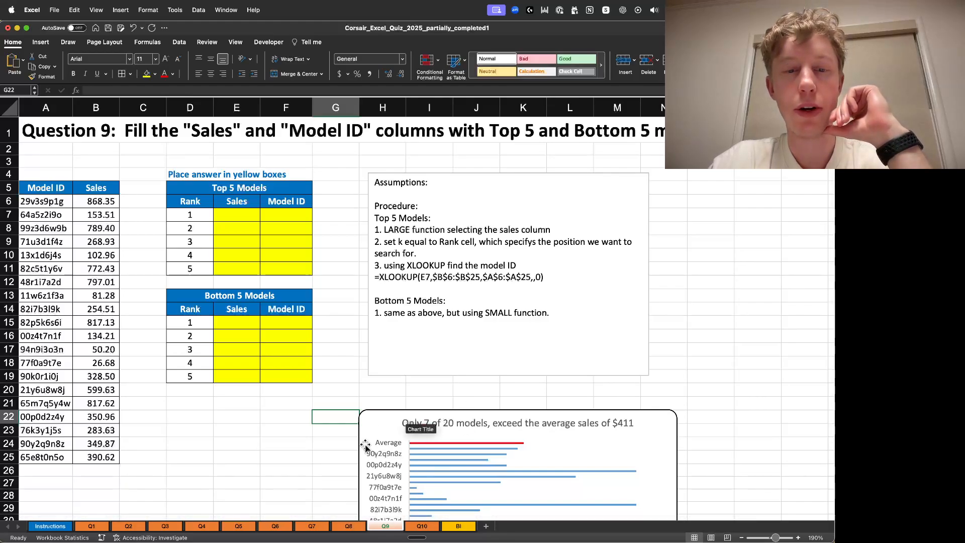
{"action": "left_click", "coordinate": [283, 444]}
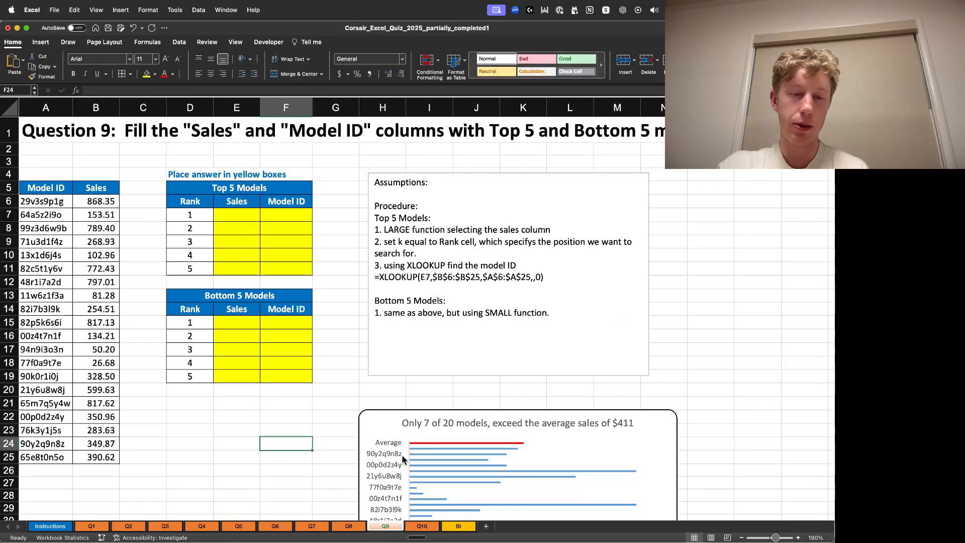
{"action": "left_click", "coordinate": [279, 468]}
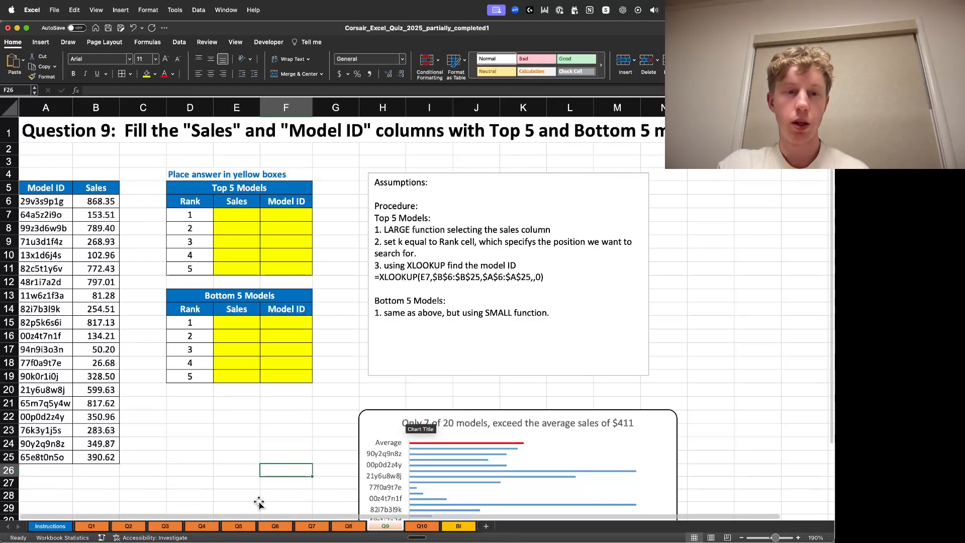
{"action": "left_click", "coordinate": [798, 538]}
{"action": "left_click", "coordinate": [799, 538]}
{"action": "left_click", "coordinate": [799, 538]}
{"action": "left_click", "coordinate": [799, 538]}
{"action": "left_click", "coordinate": [799, 538]}
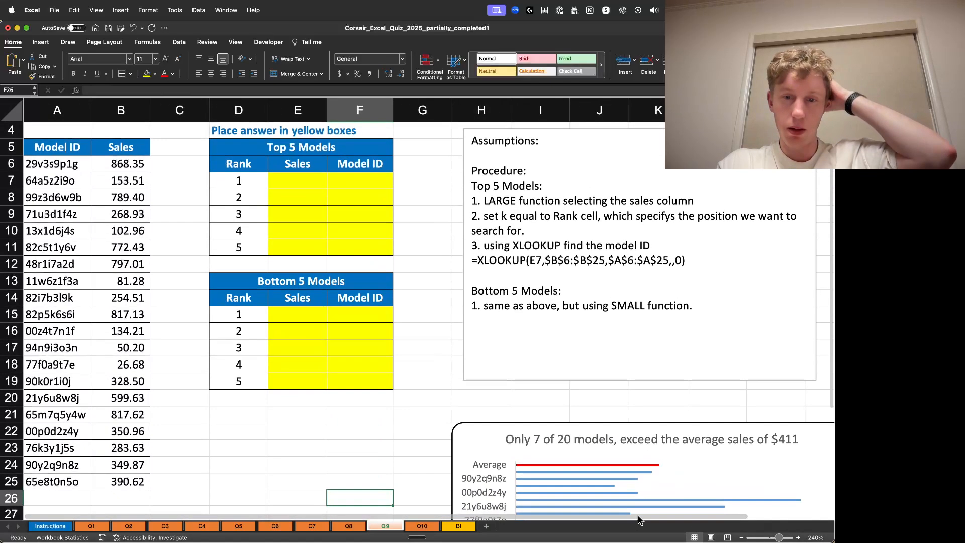
{"action": "scroll", "coordinate": [159, 270], "scroll_direction": "up", "scroll_amount": 3}
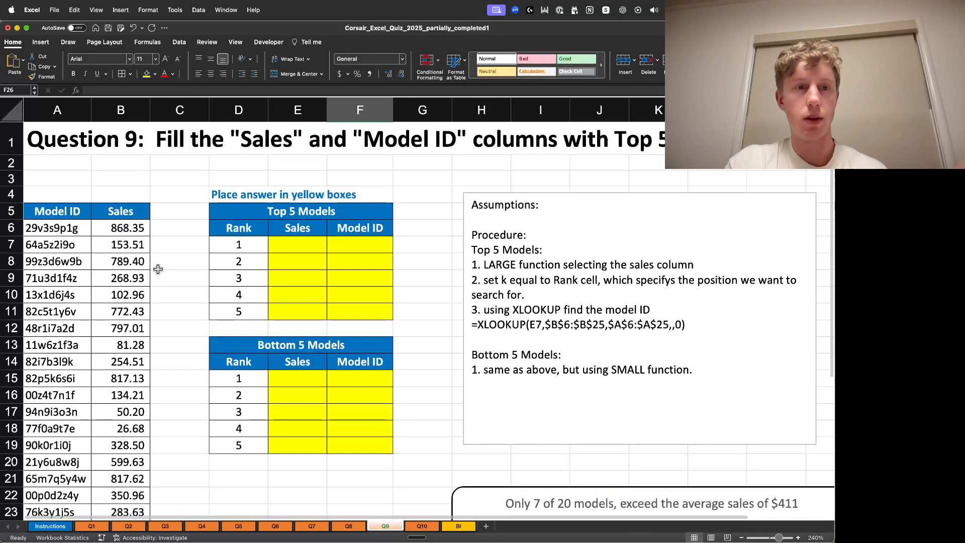
{"action": "left_click", "coordinate": [51, 228]}
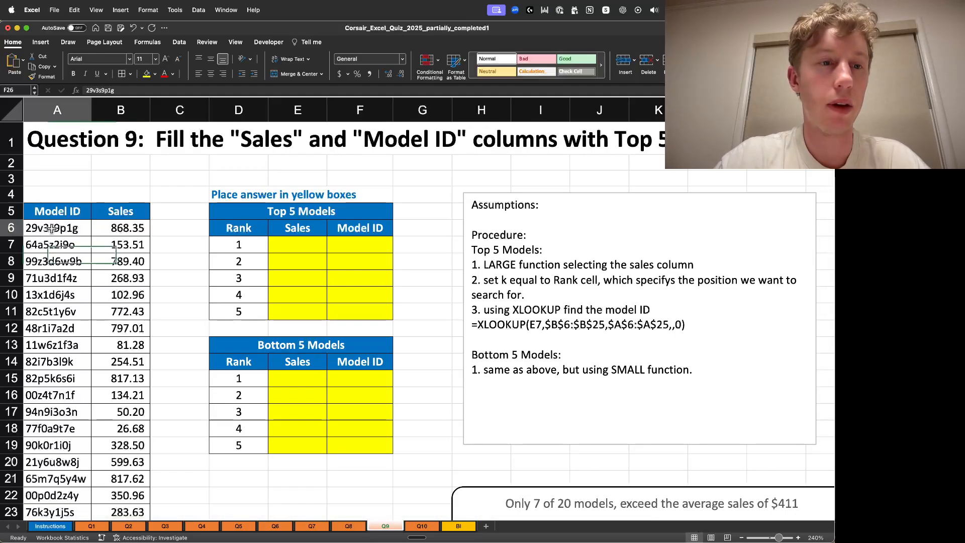
- Convert the Model ID and Sales range A5:B25 into a table with headers and open the Model ID filter list
{"action": "left_click", "coordinate": [83, 208]}
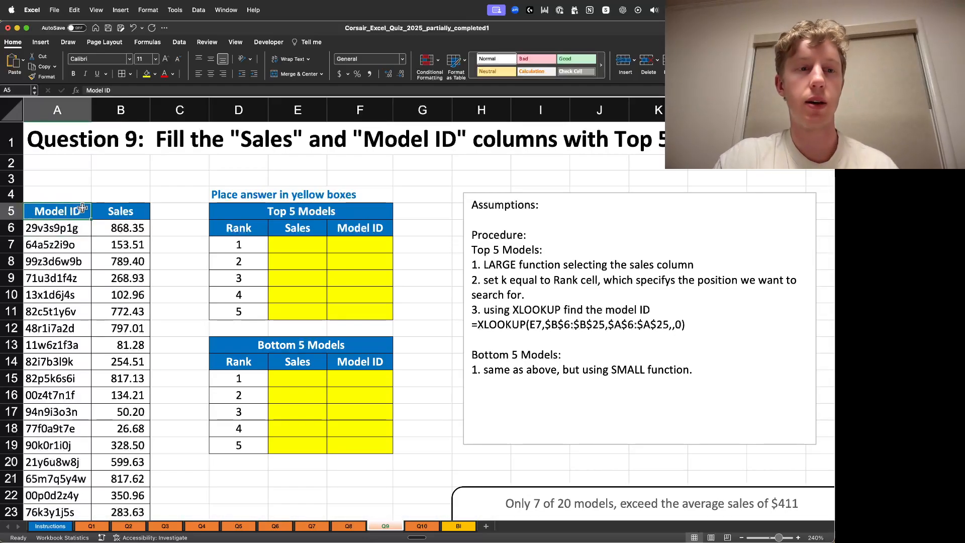
{"action": "key", "text": "super+a"}
{"action": "scroll", "coordinate": [82, 208], "scroll_direction": "down", "scroll_amount": 3}
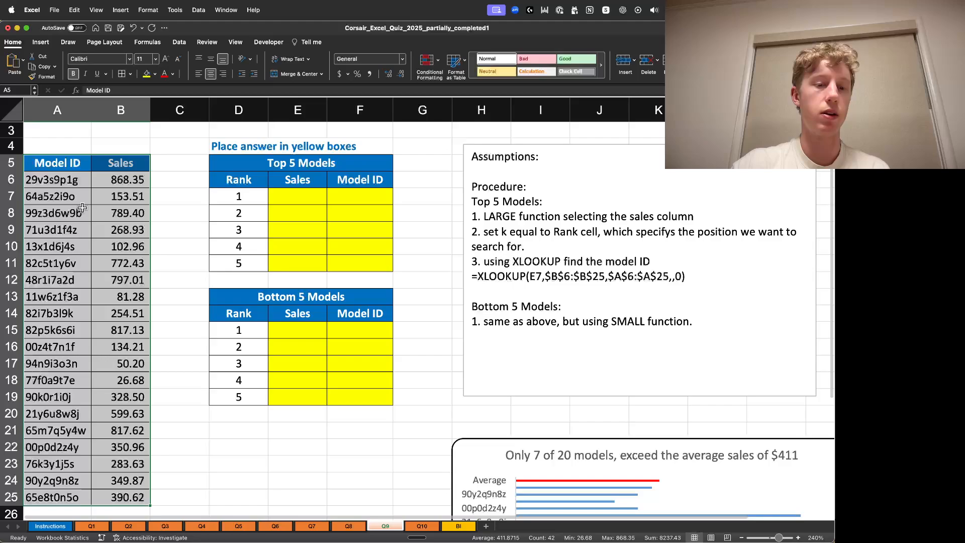
{"action": "key", "text": "super+t"}
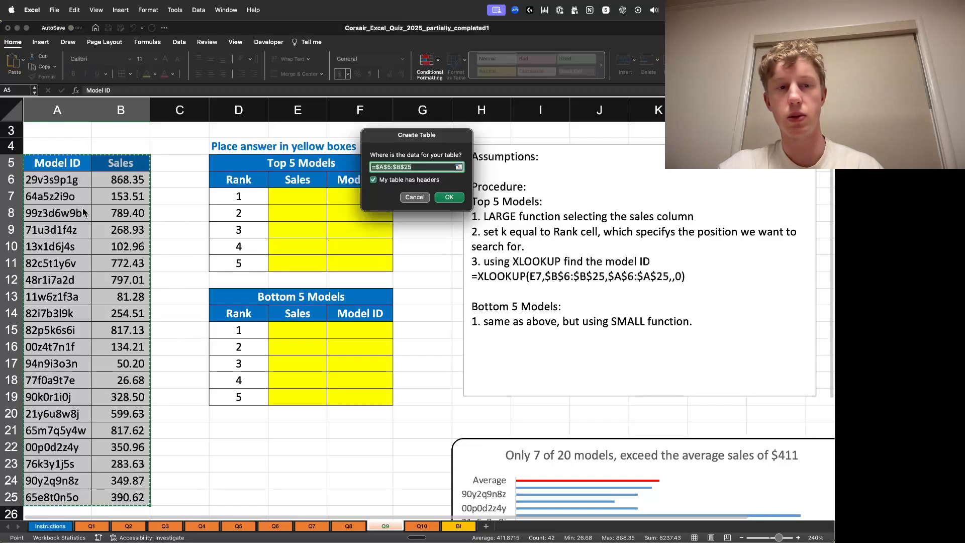
{"action": "left_click", "coordinate": [458, 202]}
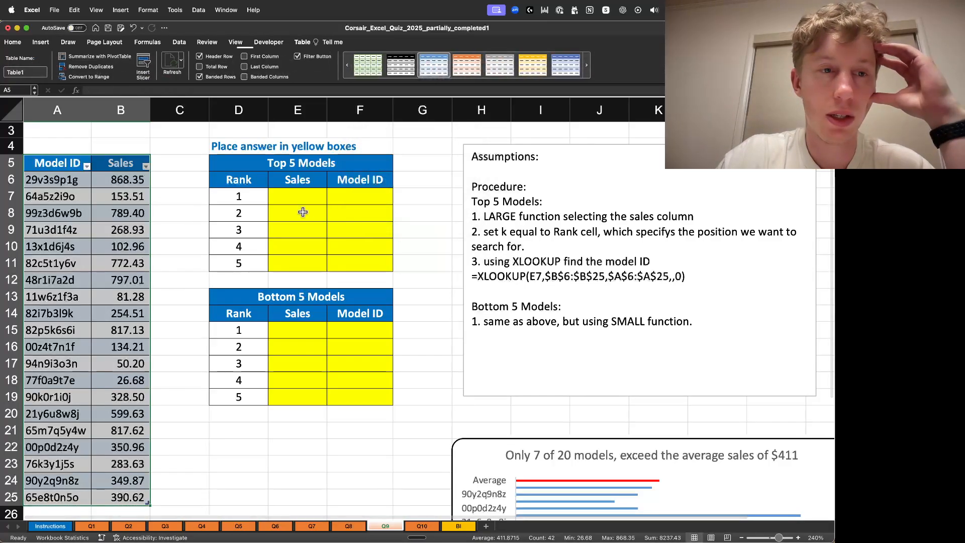
{"action": "left_click", "coordinate": [88, 168]}
{"action": "scroll", "coordinate": [166, 311], "scroll_direction": "down", "scroll_amount": 5}
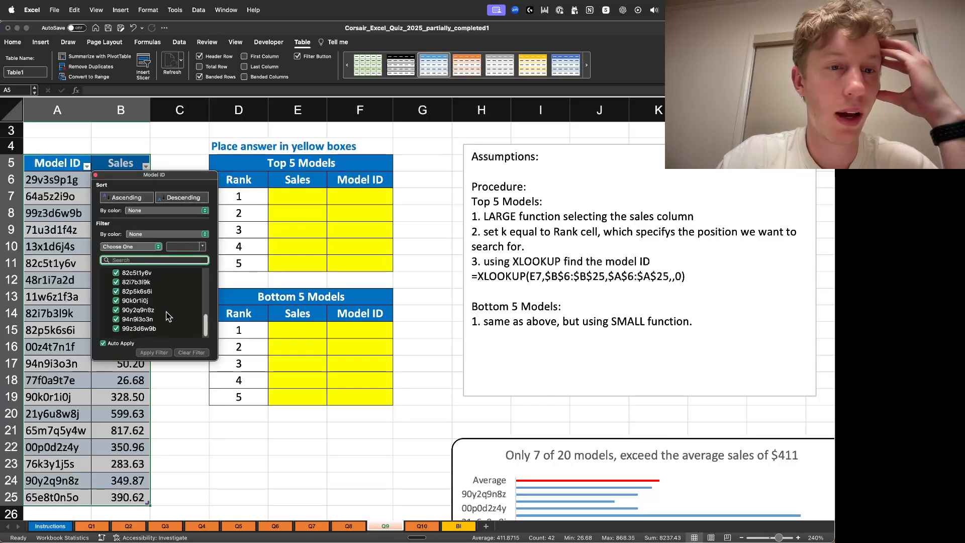
{"action": "left_click_drag", "start_coordinate": [205, 326], "coordinate": [207, 281]}
{"action": "left_click", "coordinate": [95, 175]}
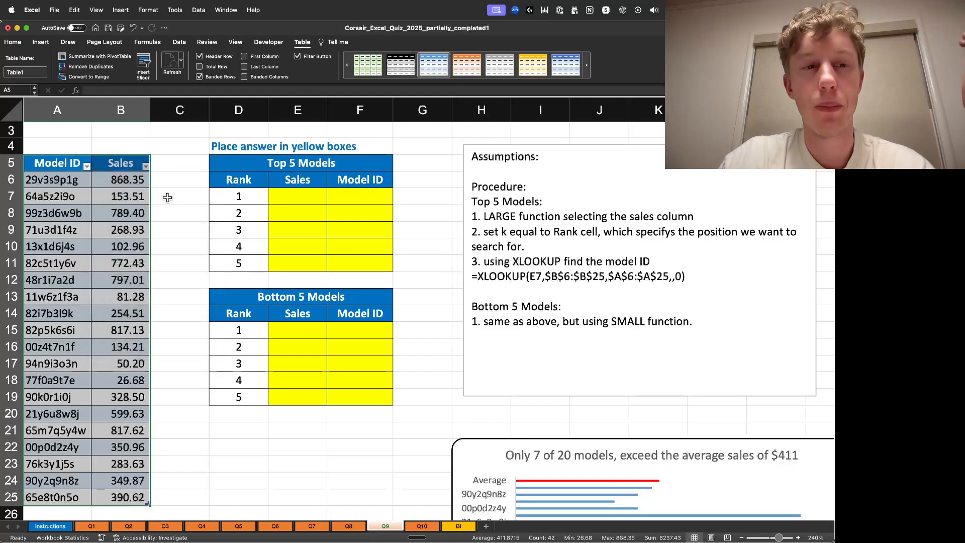
{"action": "left_click", "coordinate": [163, 196]}
{"action": "left_click", "coordinate": [300, 200]}
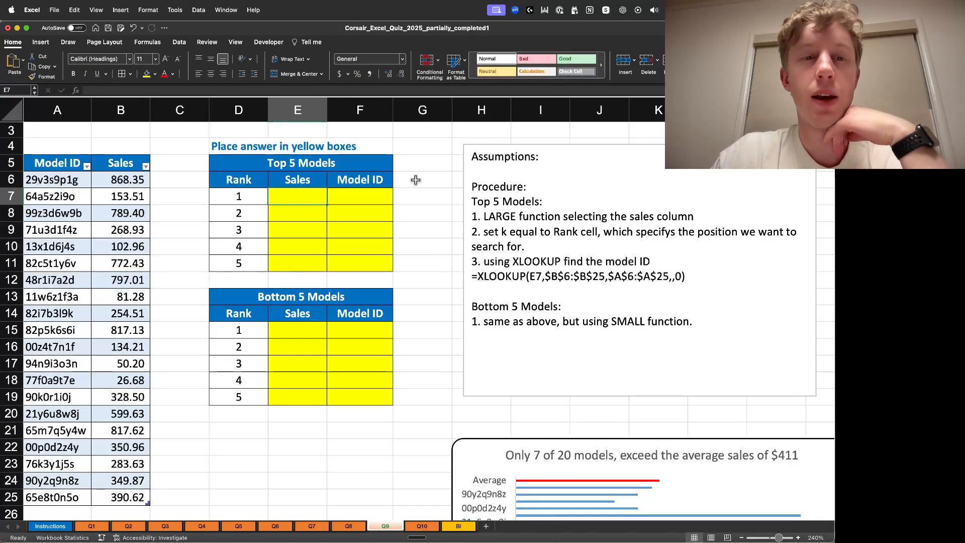
{"action": "type", "text": "="}
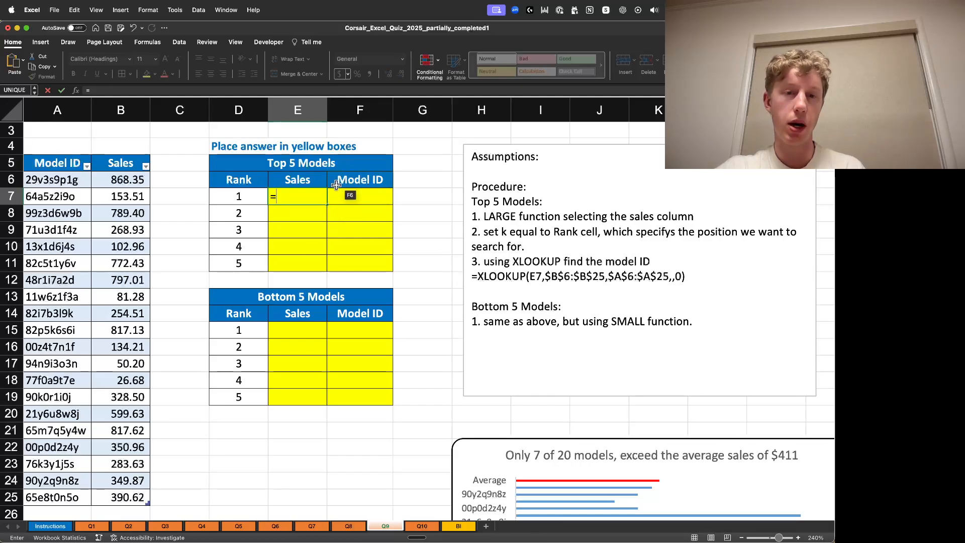
{"action": "left_click", "coordinate": [308, 195]}
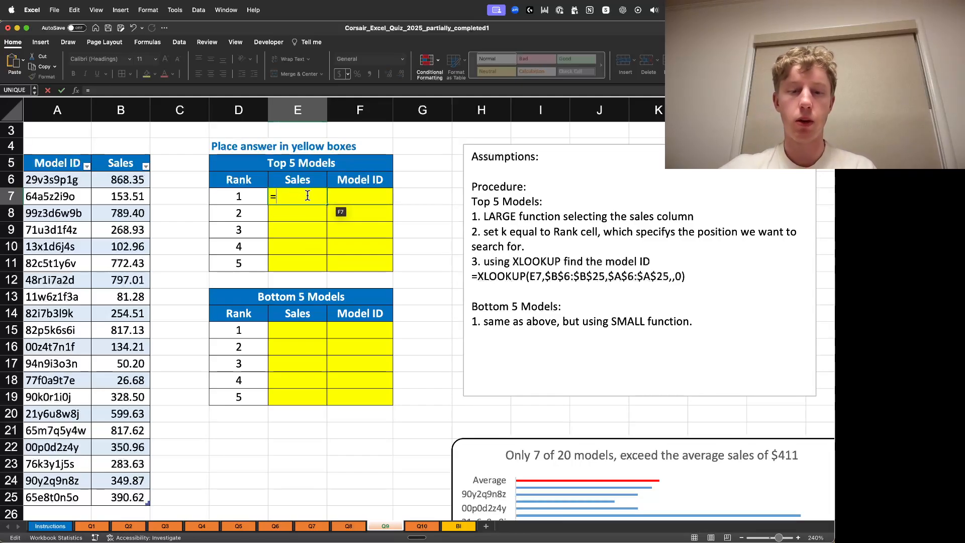
{"action": "type", "text": "LARGE"}
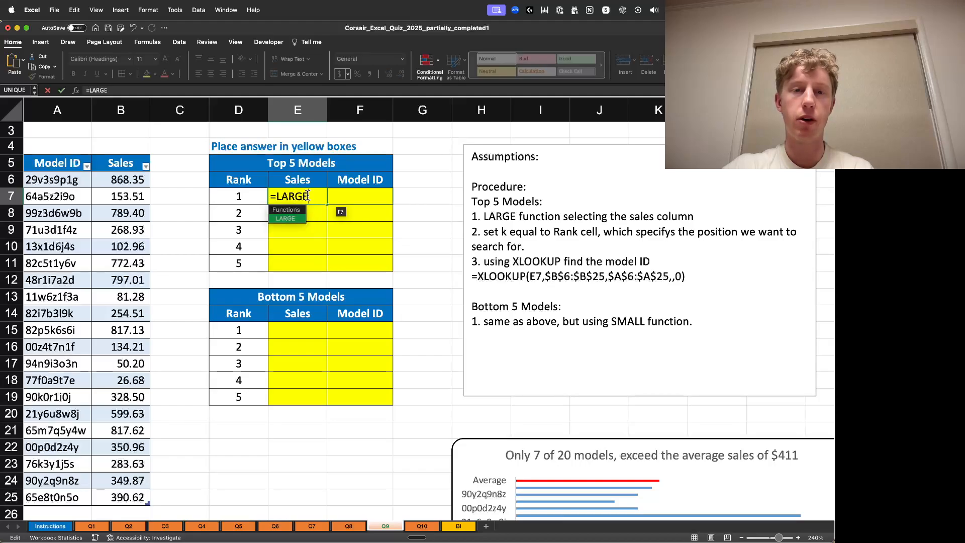
{"action": "type", "text": "("}
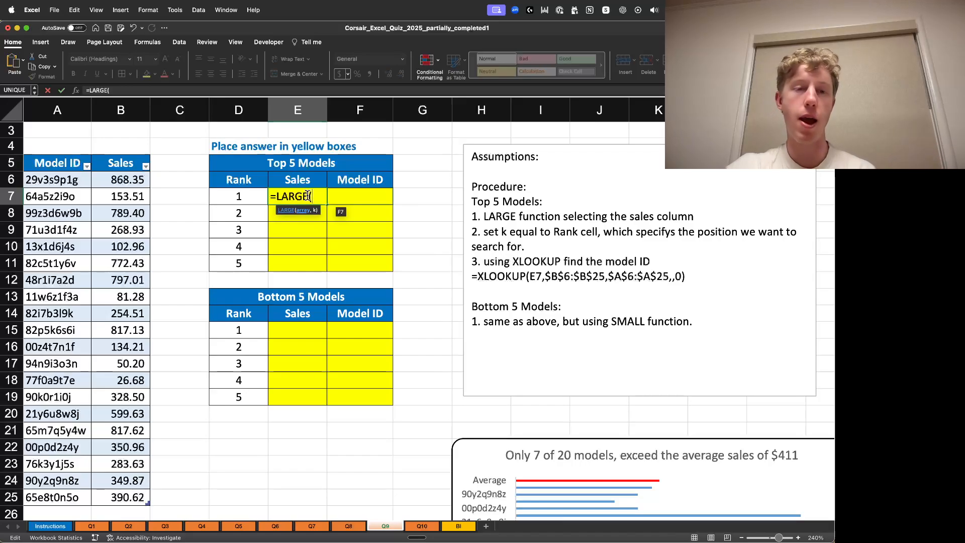
{"action": "left_click", "coordinate": [126, 180]}
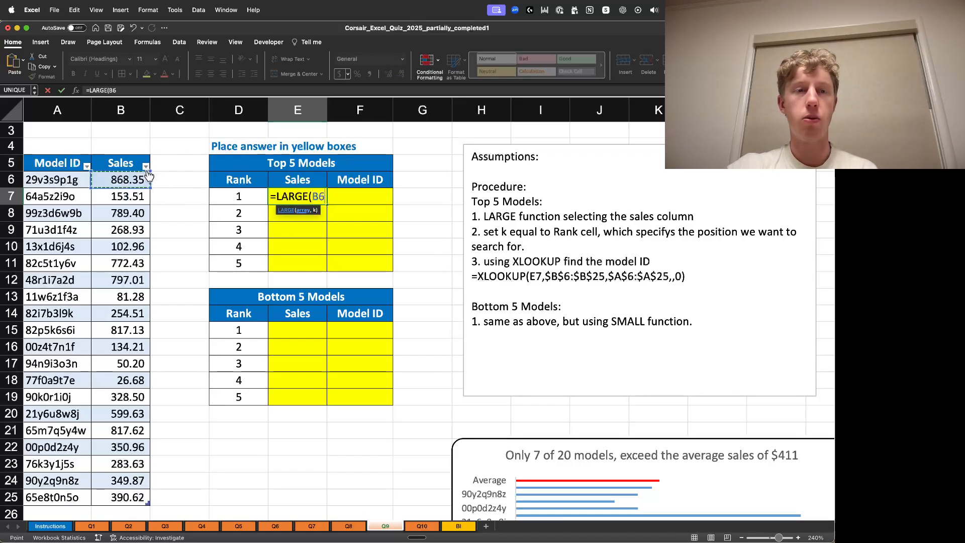
{"action": "key", "text": "super+shift+Down"}
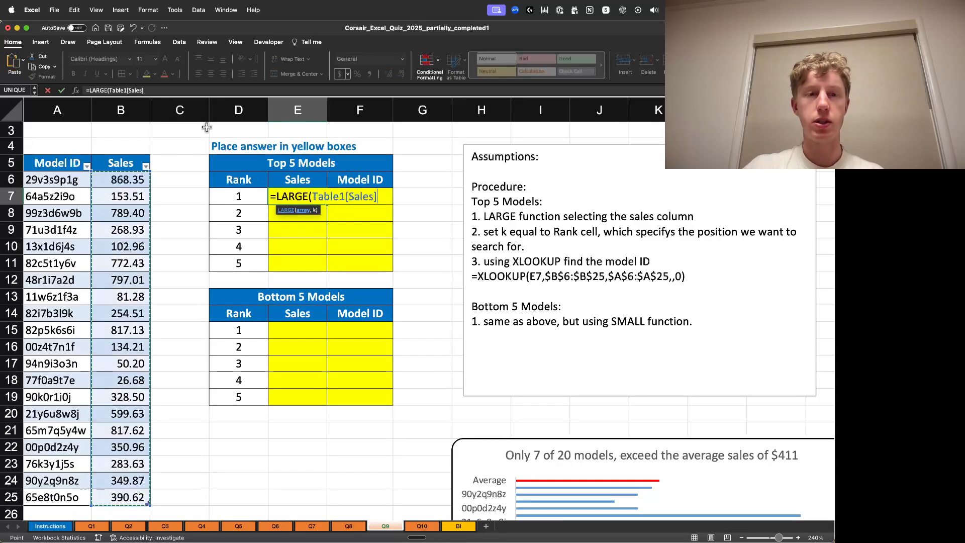
{"action": "type", "text": ","}
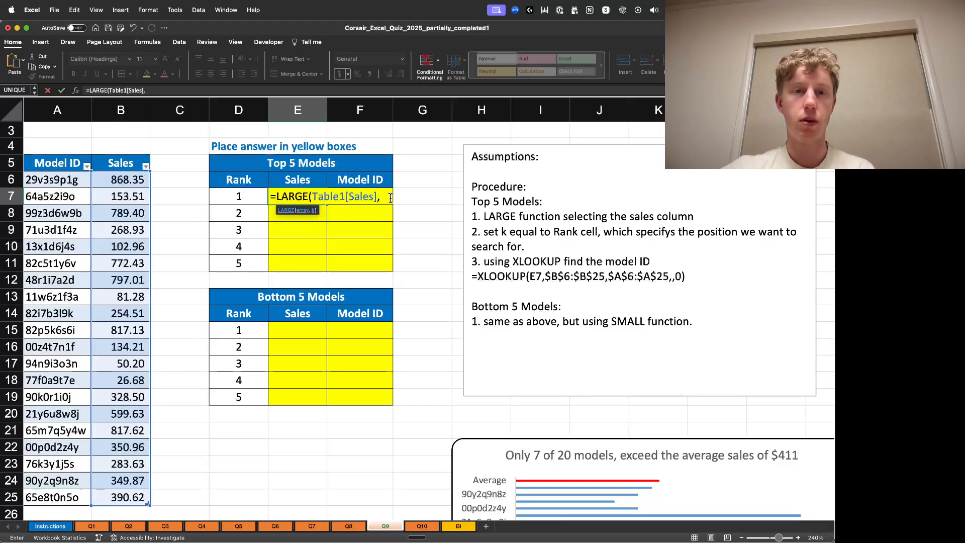
{"action": "key", "text": "Escape"}
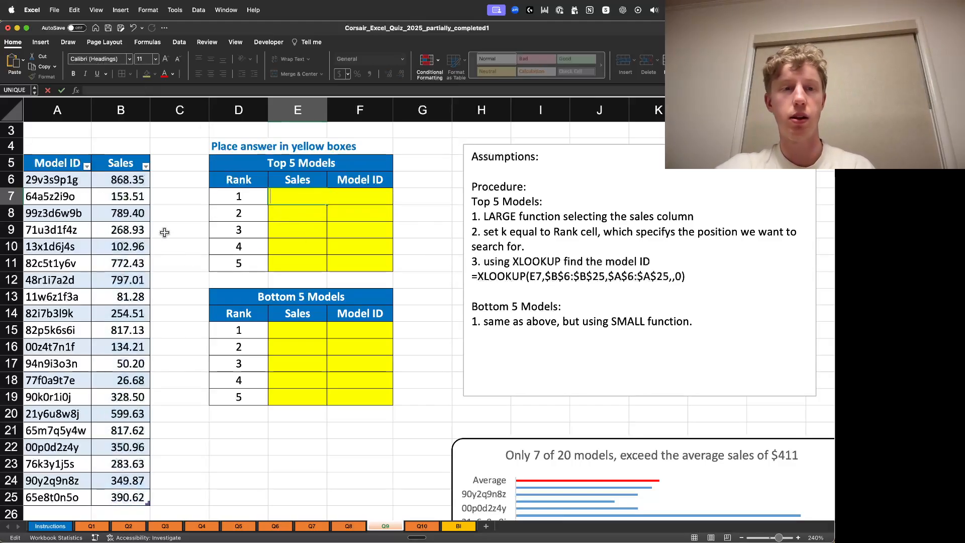
- Undo the table conversion of the Model ID and Sales data
{"action": "left_click", "coordinate": [163, 232]}
{"action": "key", "text": "super+z"}
{"action": "key", "text": "super+z"}
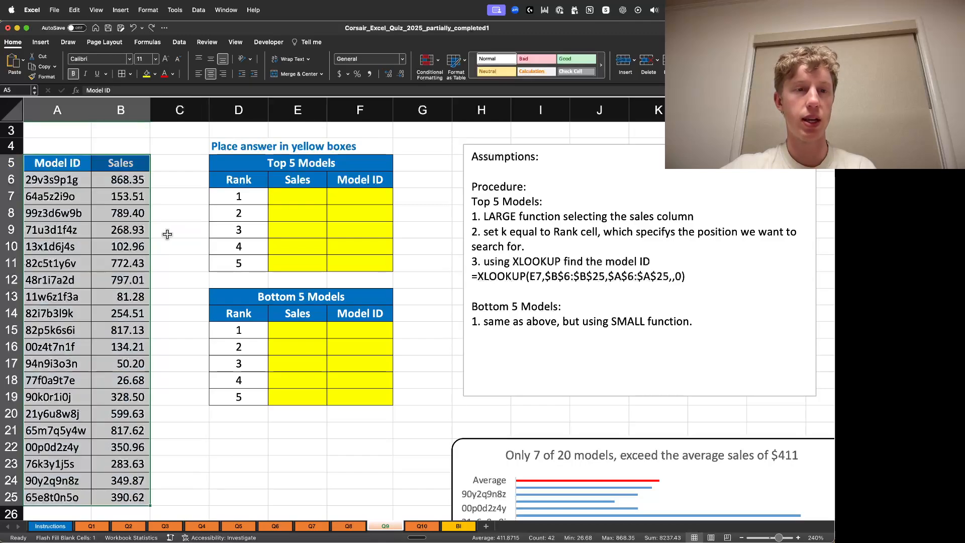
- Start a LARGE formula in E7 over the Sales values B6:B25 with the rank in D7 as k
{"action": "left_click", "coordinate": [164, 234]}
{"action": "left_click", "coordinate": [303, 197]}
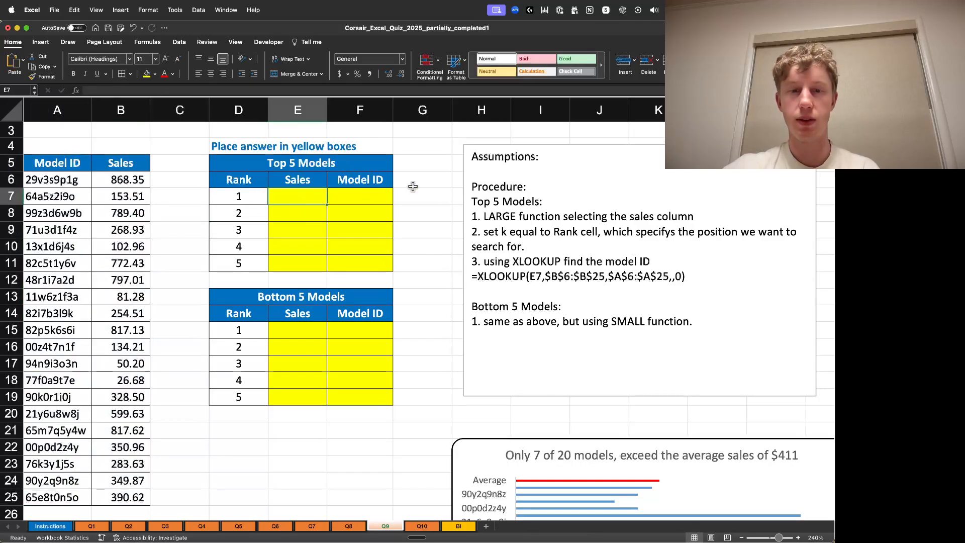
{"action": "type", "text": "="}
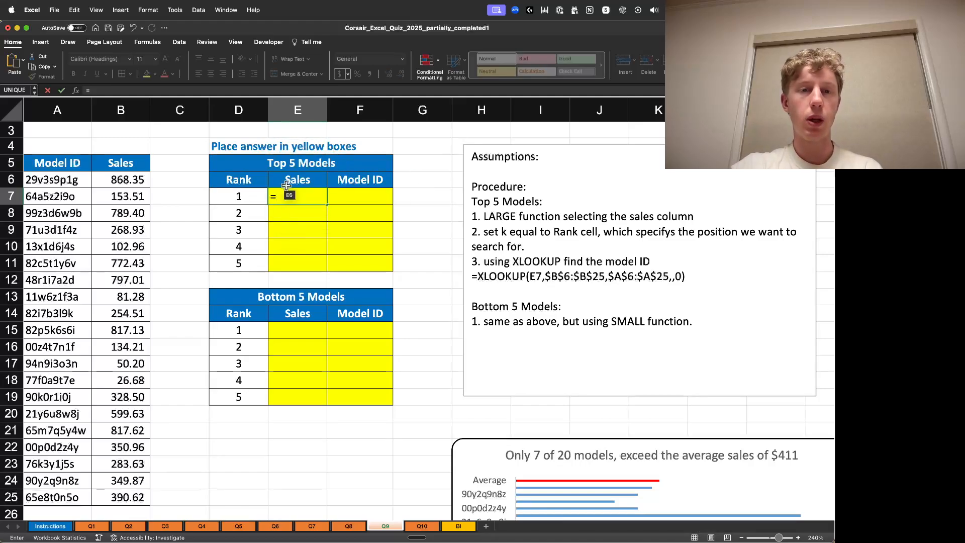
{"action": "type", "text": "LARGE("}
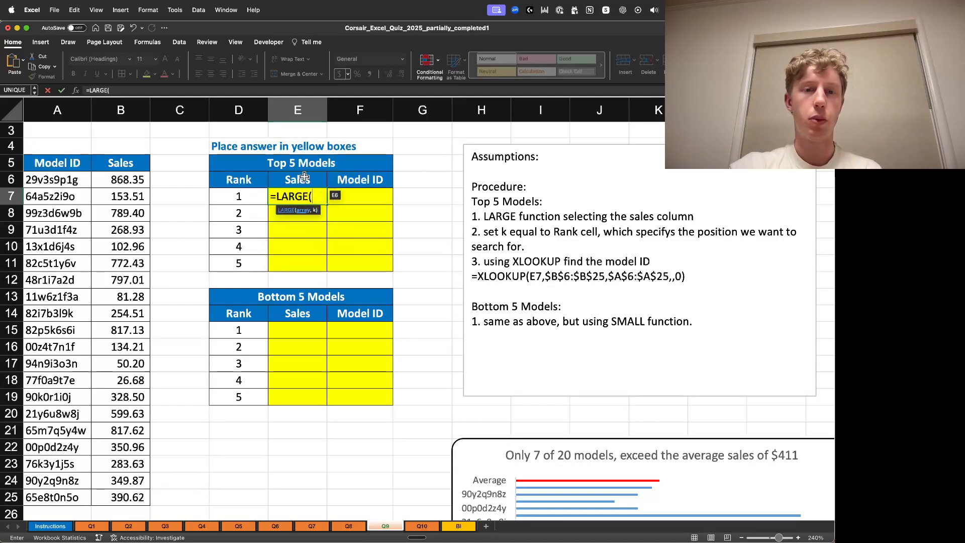
{"action": "left_click", "coordinate": [122, 181]}
{"action": "key", "text": "ctrl+shift+Down"}
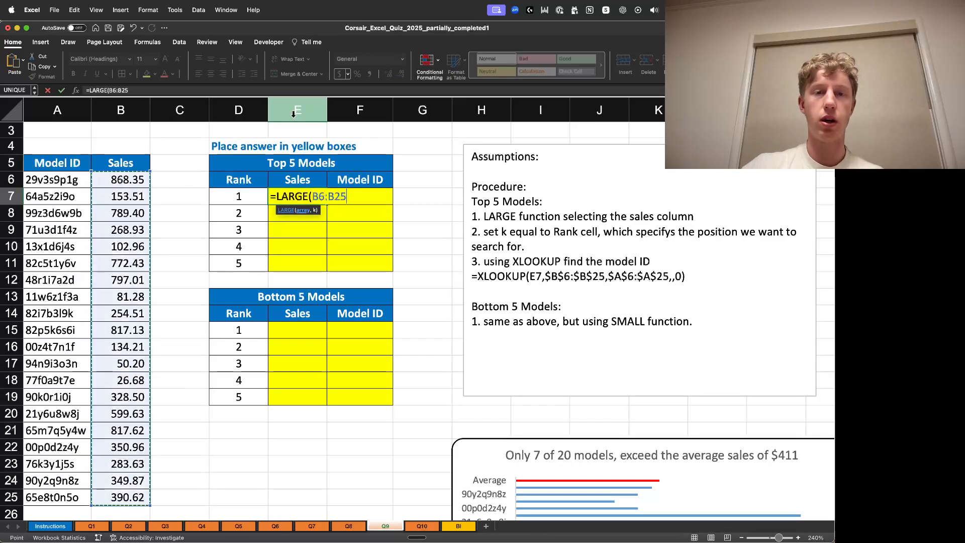
{"action": "type", "text": ","}
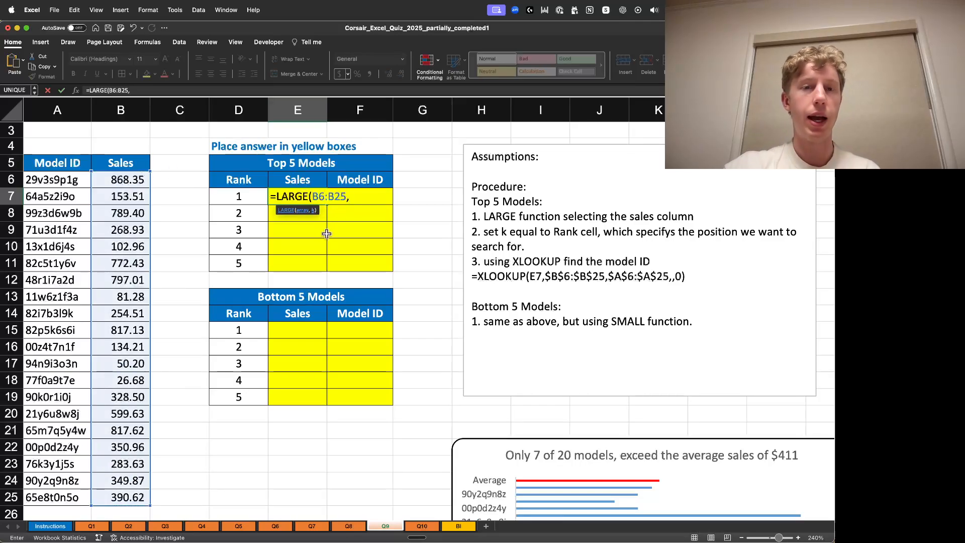
{"action": "left_click", "coordinate": [246, 196]}
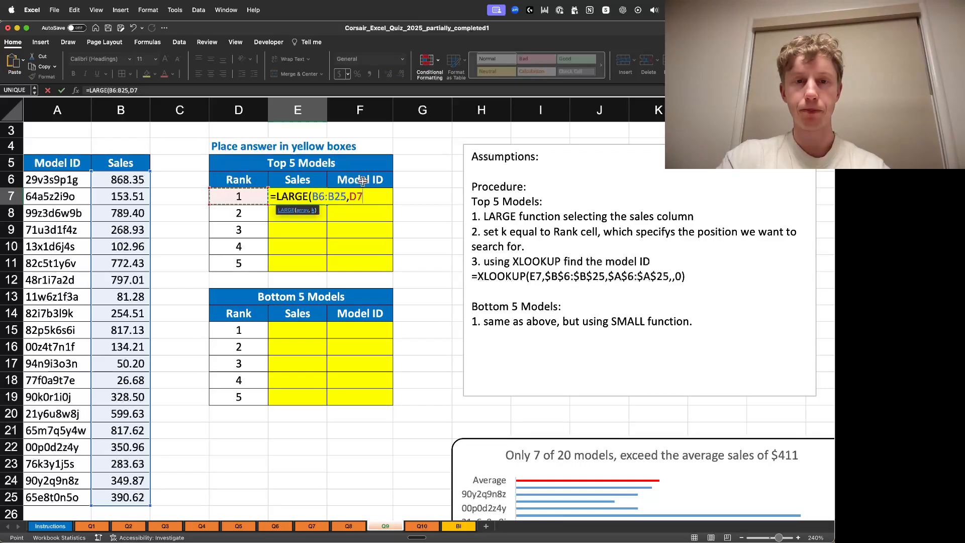
- Make the sales range absolute as $B$6:$B$25 and confirm =LARGE($B$6:$B$25,D7) in E7
{"action": "left_click", "coordinate": [379, 196]}
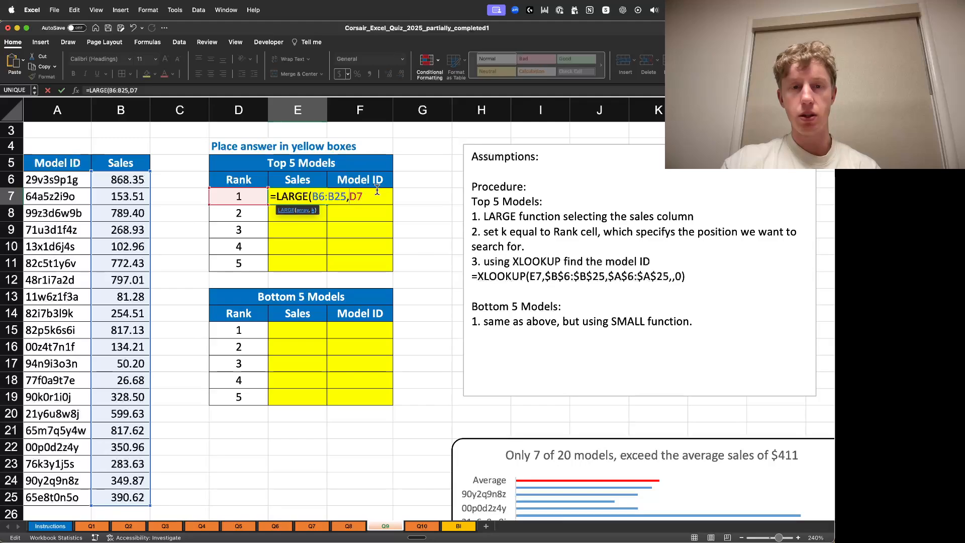
{"action": "type", "text": "$B$"}
{"action": "key", "text": "Left"}
{"action": "type", "text": "$B$"}
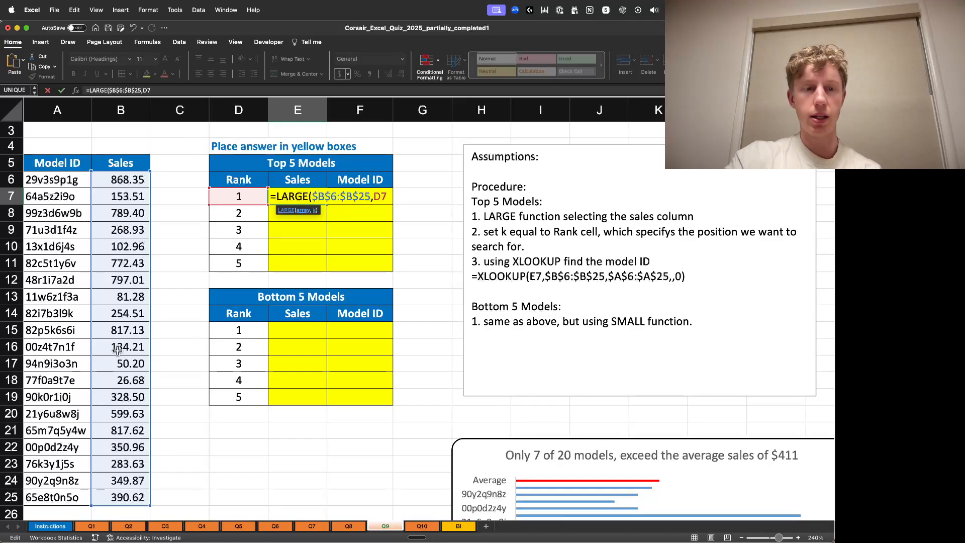
{"action": "left_click", "coordinate": [391, 196]}
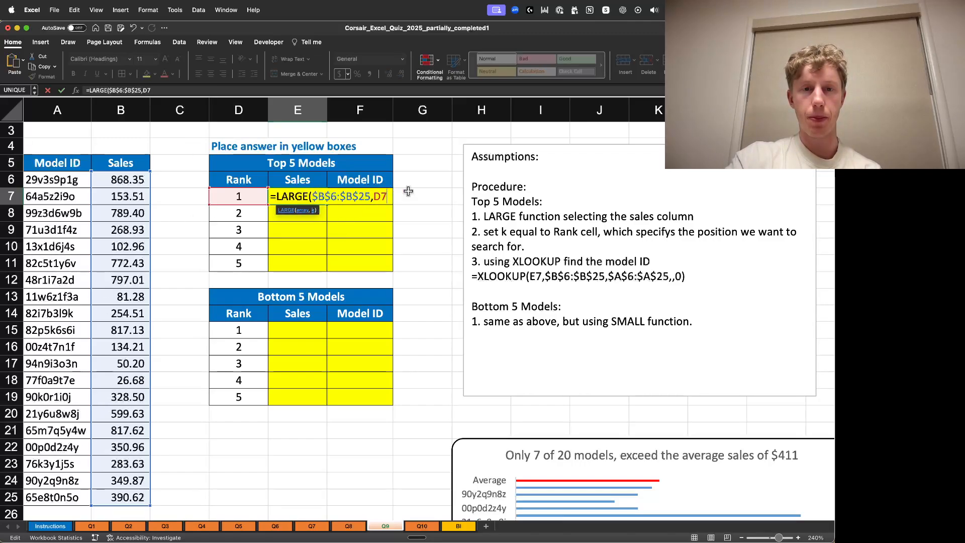
{"action": "key", "text": "Return"}
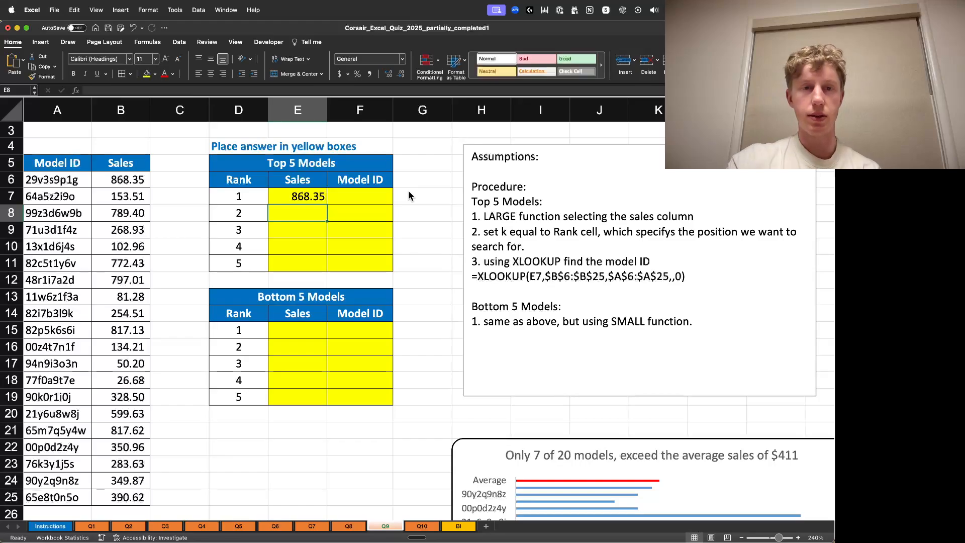
- Select the Sales values B6:B25 to check their summary statistics
{"action": "left_click", "coordinate": [323, 197]}
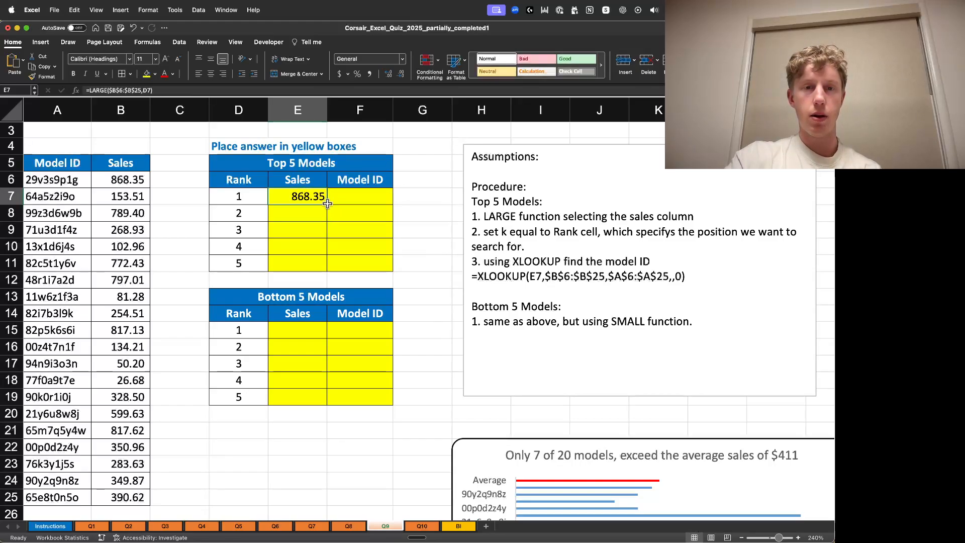
{"action": "left_click", "coordinate": [144, 183]}
{"action": "key", "text": "super+shift+Down"}
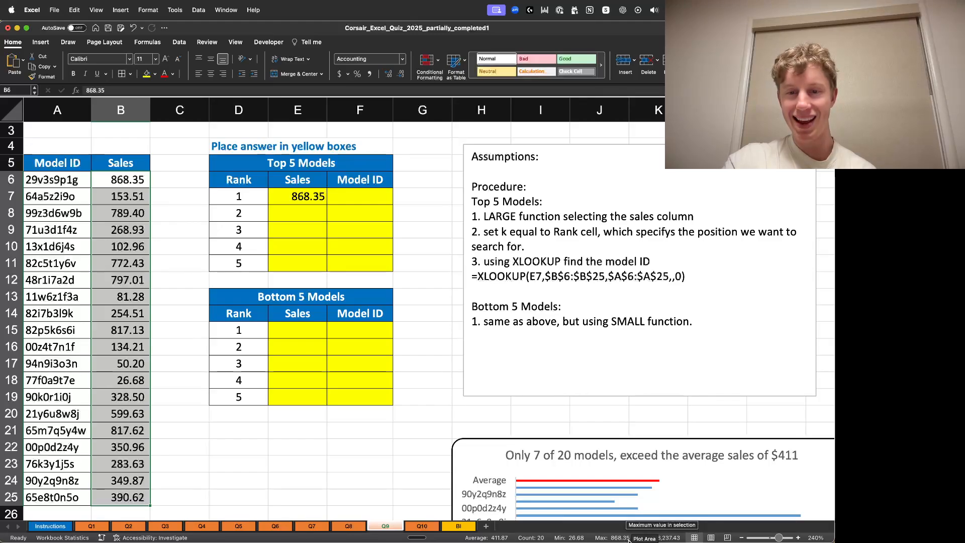
- Fill the LARGE formula from E7 down through E11 for ranks 1 to 5
{"action": "left_click", "coordinate": [309, 217]}
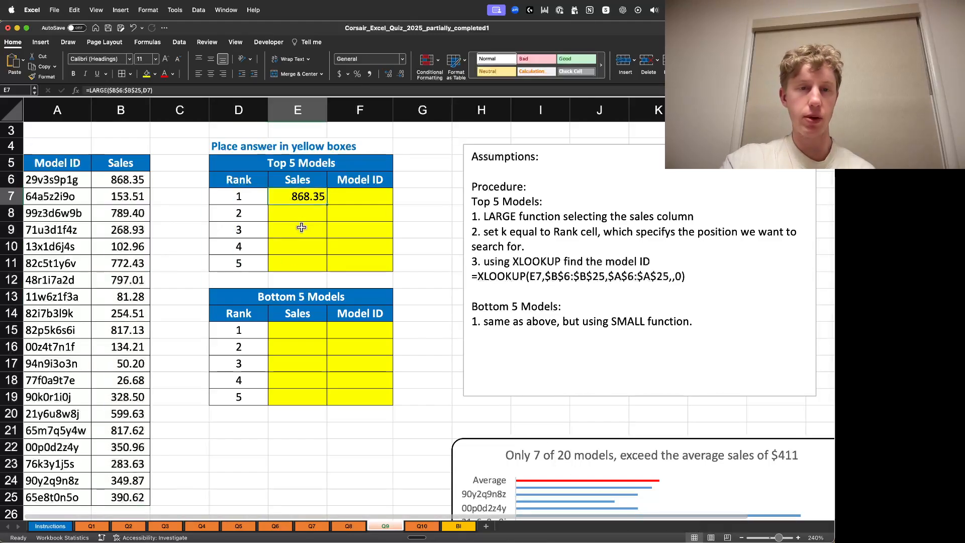
{"action": "left_click", "coordinate": [318, 196]}
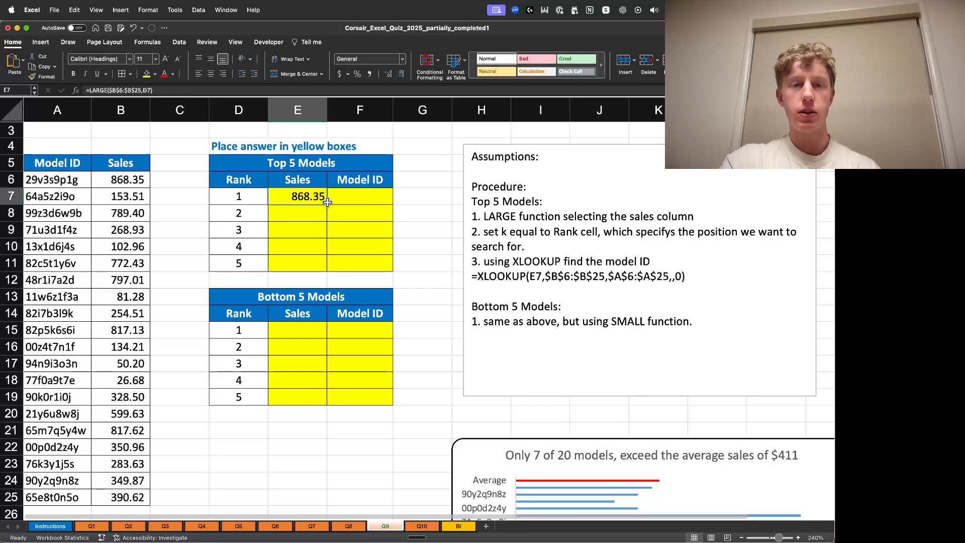
{"action": "left_click_drag", "start_coordinate": [327, 221], "coordinate": [325, 226]}
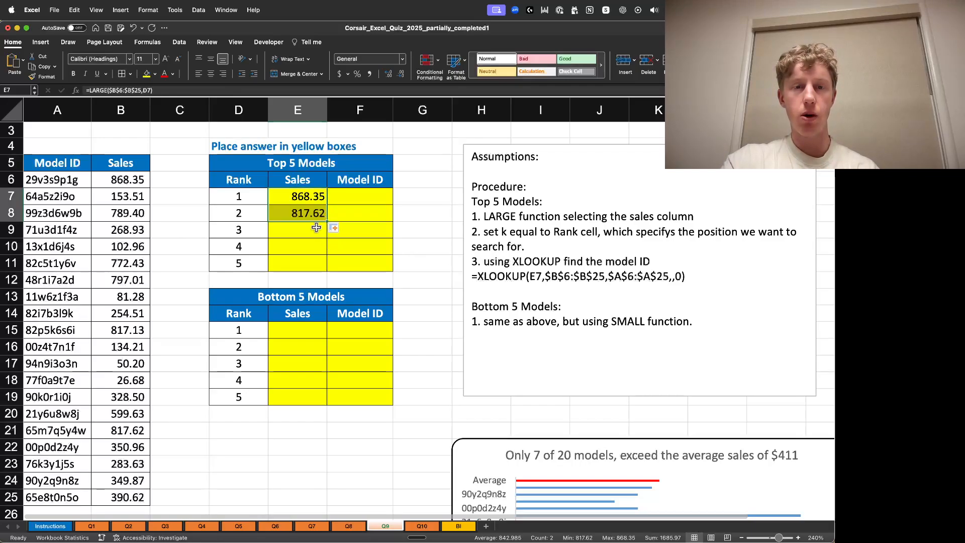
{"action": "left_click", "coordinate": [332, 227]}
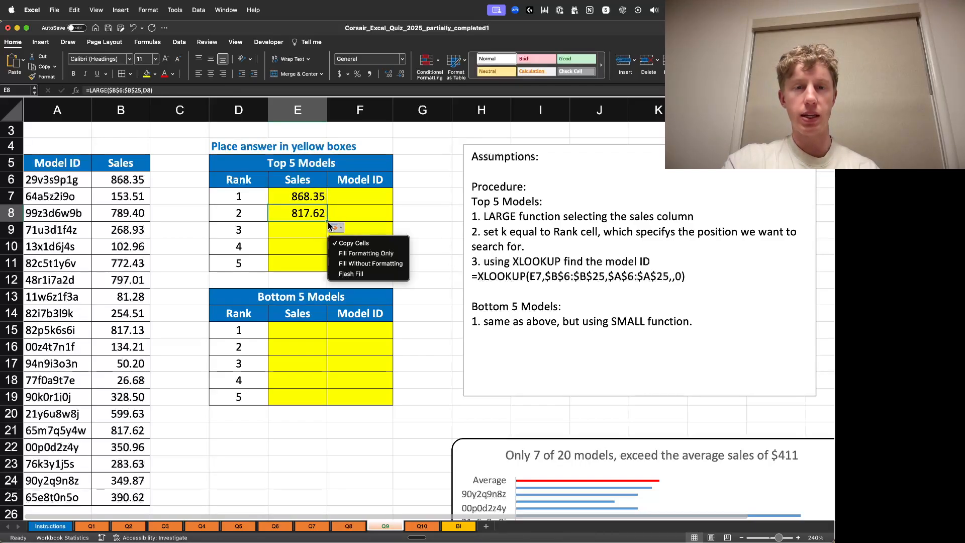
{"action": "left_click", "coordinate": [327, 223]}
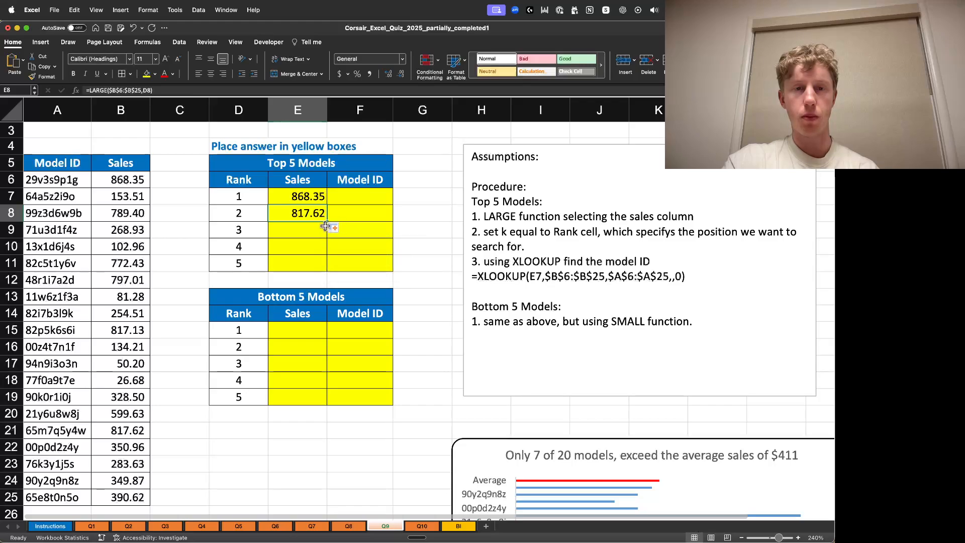
{"action": "left_click_drag", "start_coordinate": [326, 221], "coordinate": [326, 239]}
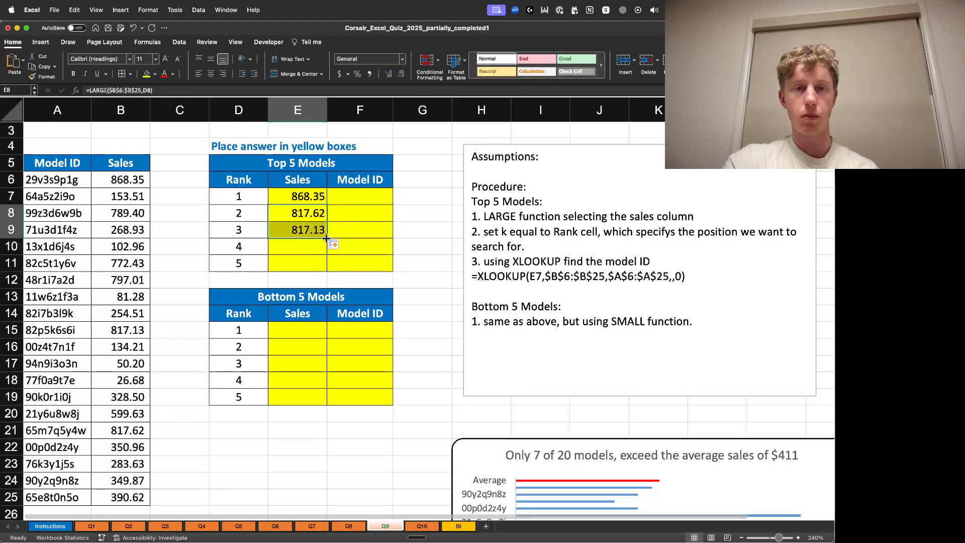
{"action": "left_click", "coordinate": [359, 228]}
{"action": "left_click_drag", "start_coordinate": [309, 197], "coordinate": [307, 232]}
{"action": "left_click", "coordinate": [356, 219]}
{"action": "left_click_drag", "start_coordinate": [315, 196], "coordinate": [326, 266]}
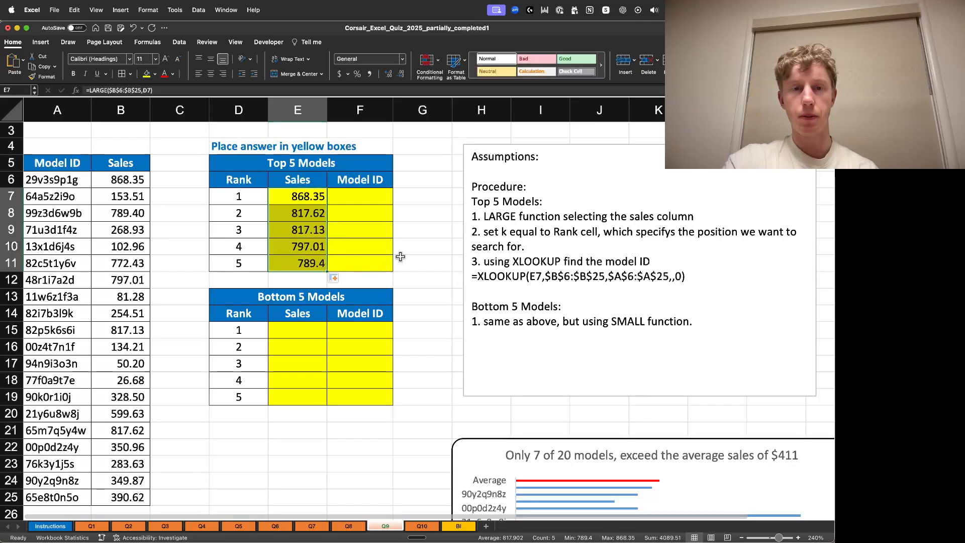
{"action": "left_click", "coordinate": [427, 231]}
- Inspect the filled LARGE formulas in E9 and E11 to check their rank references
{"action": "left_click", "coordinate": [302, 227]}
{"action": "double_click", "coordinate": [302, 228]}
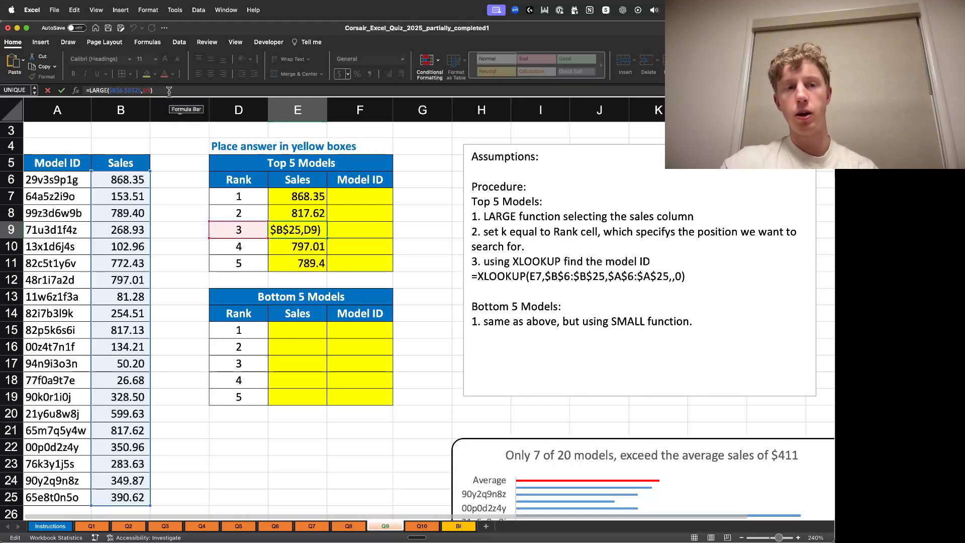
{"action": "key", "text": "Return"}
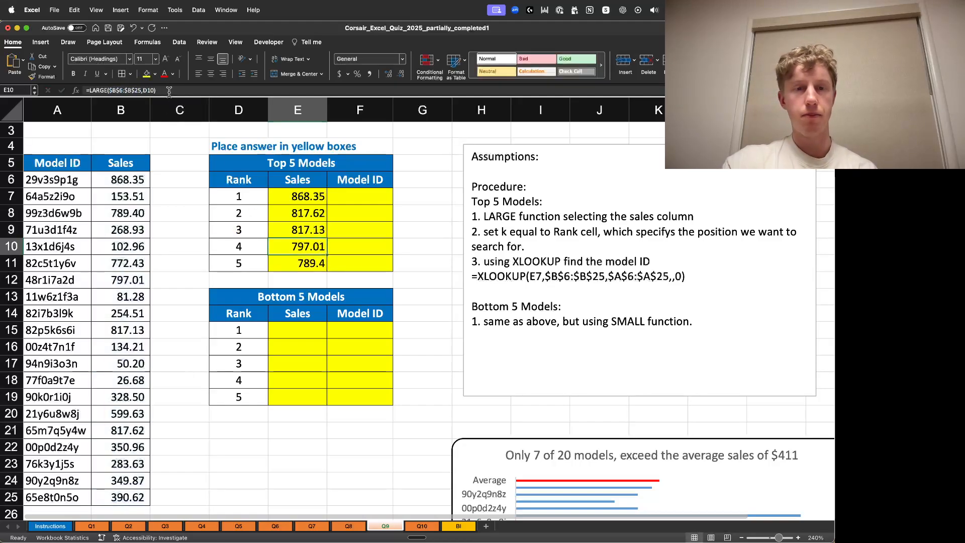
{"action": "left_click", "coordinate": [302, 261]}
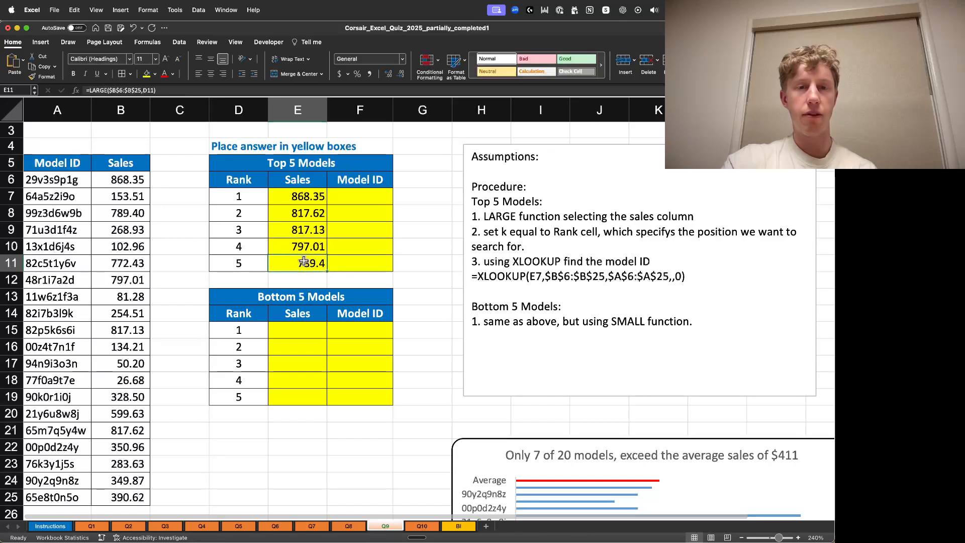
{"action": "left_click", "coordinate": [159, 90]}
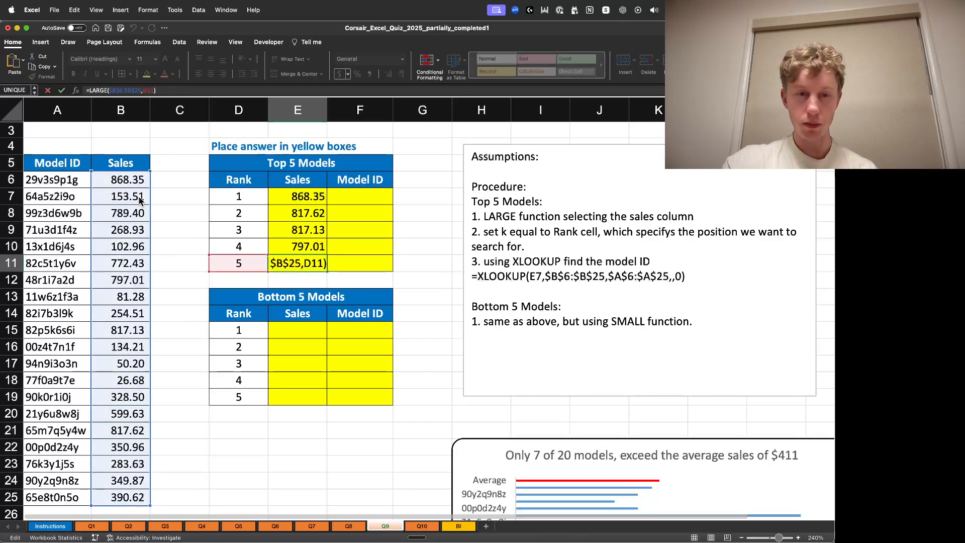
{"action": "key", "text": "Return"}
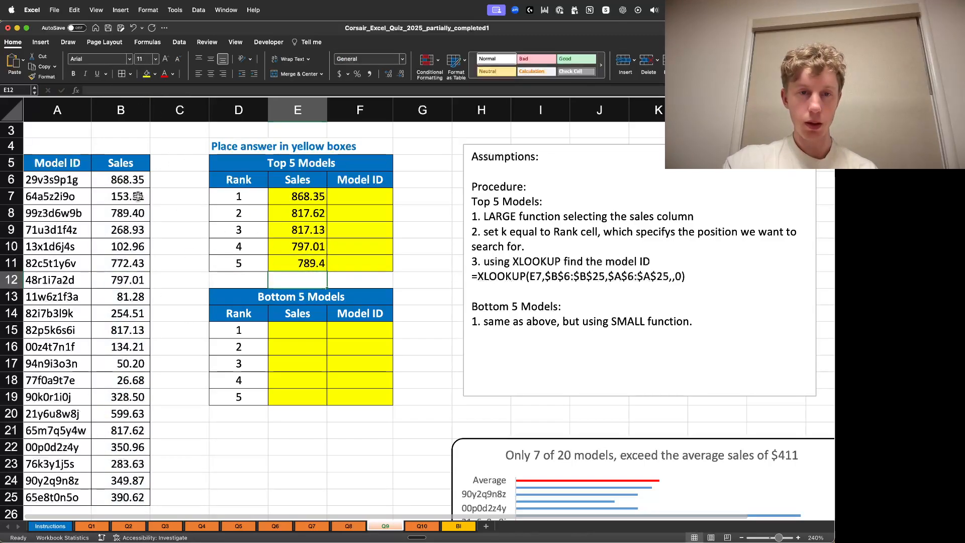
{"action": "left_click", "coordinate": [303, 329]}
{"action": "left_click", "coordinate": [314, 260]}
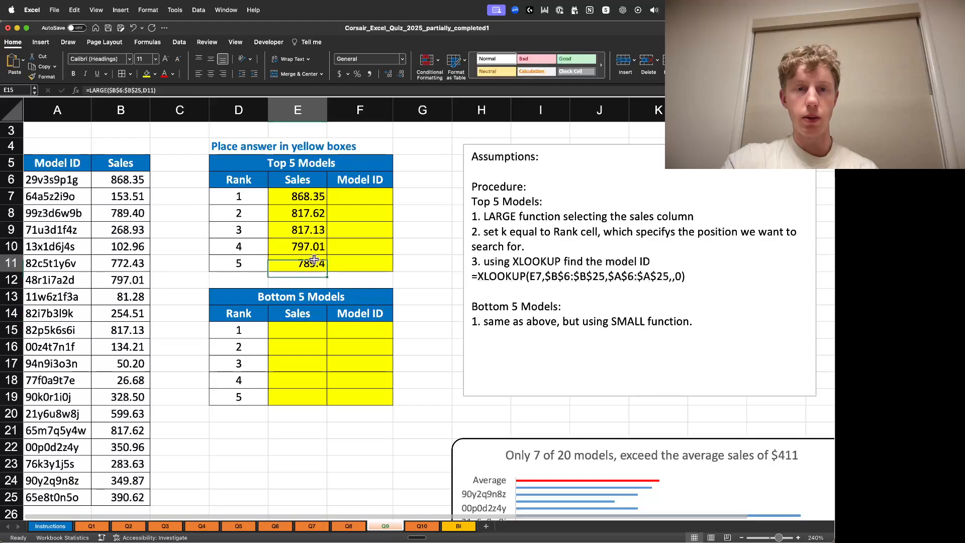
{"action": "left_click", "coordinate": [171, 91]}
{"action": "key", "text": "Return"}
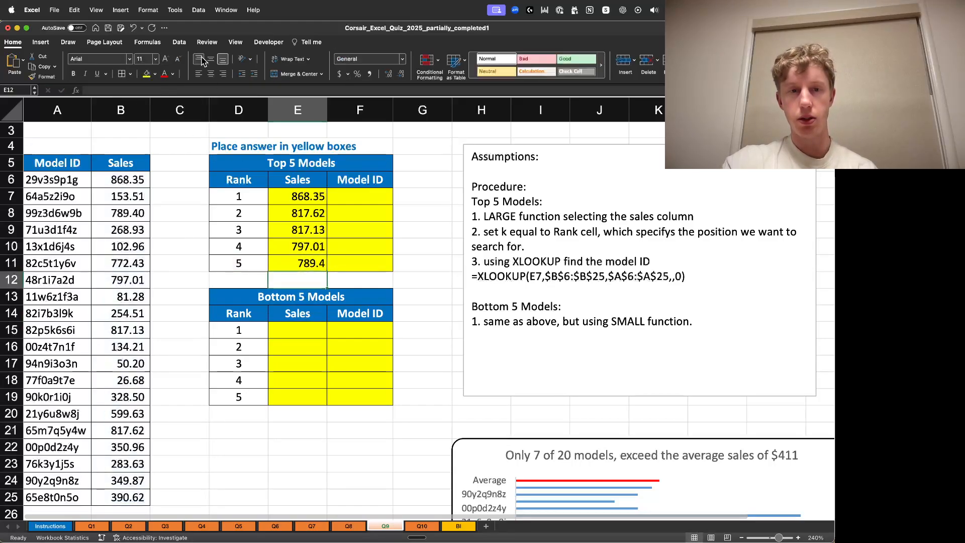
- Start a SMALL formula in E15 over the Sales values B6:B25
{"action": "left_click", "coordinate": [315, 334]}
{"action": "type", "text": "="}
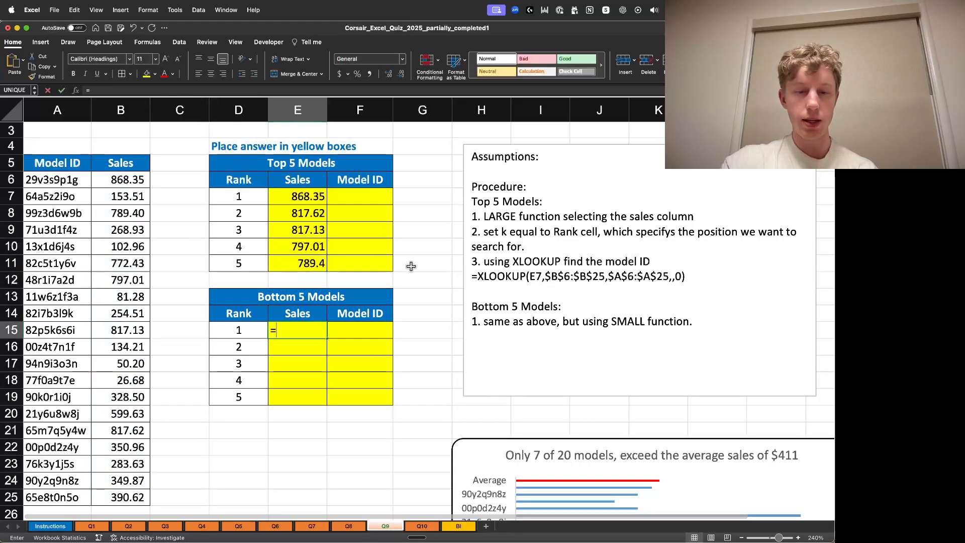
{"action": "type", "text": "SMALL("}
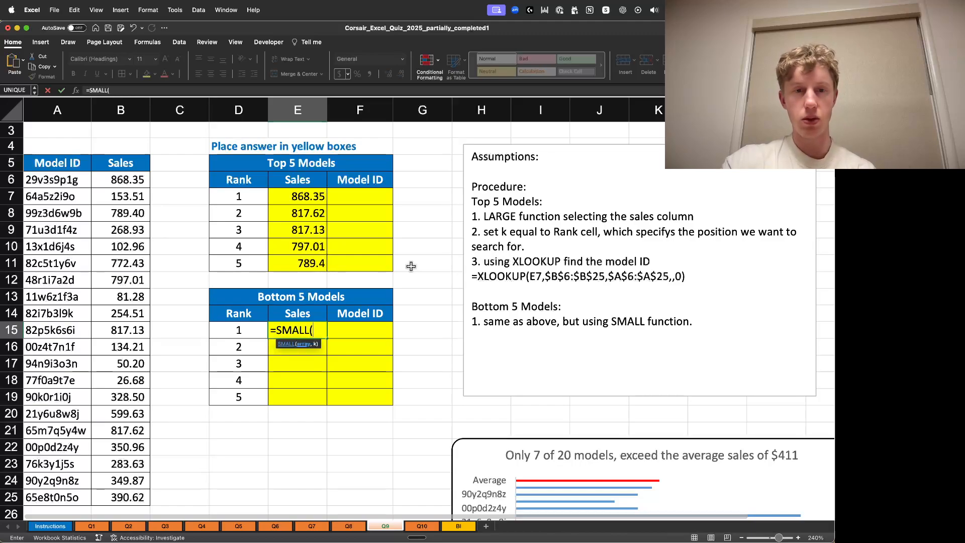
{"action": "left_click", "coordinate": [121, 174]}
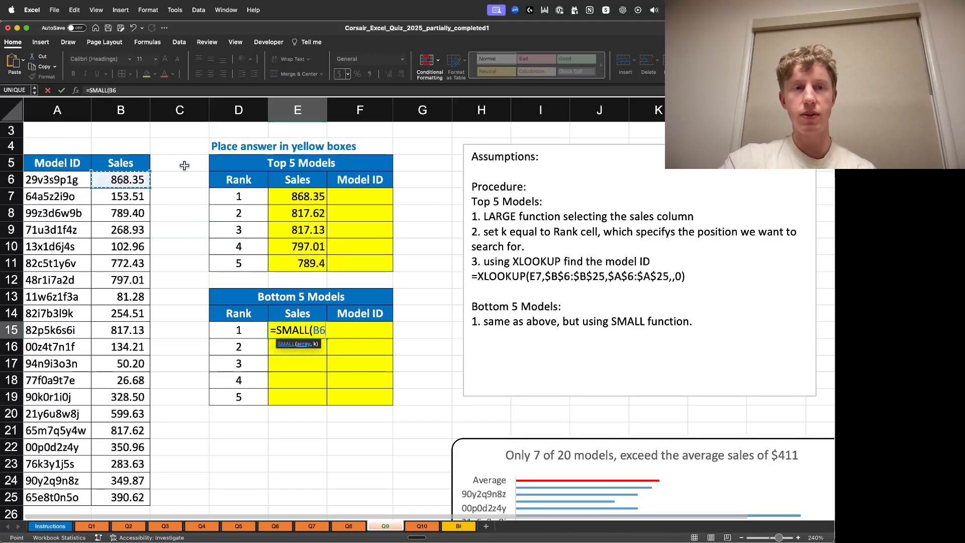
{"action": "key", "text": "super+shift+Down"}
{"action": "type", "text": ","}
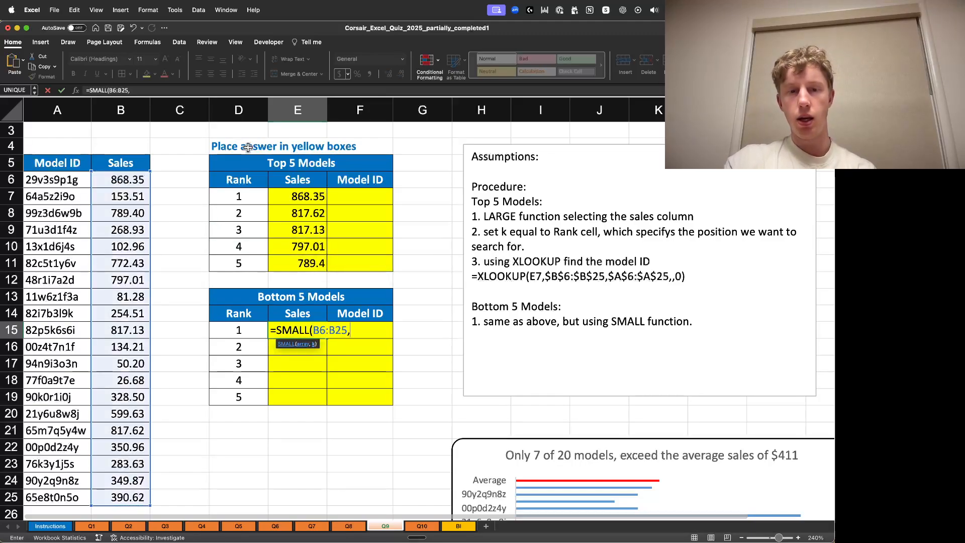
- Make the range absolute as $B$6:$B$25, use D15 as k, and confirm =SMALL($B$6:$B$25,D15)
{"action": "left_click", "coordinate": [315, 331]}
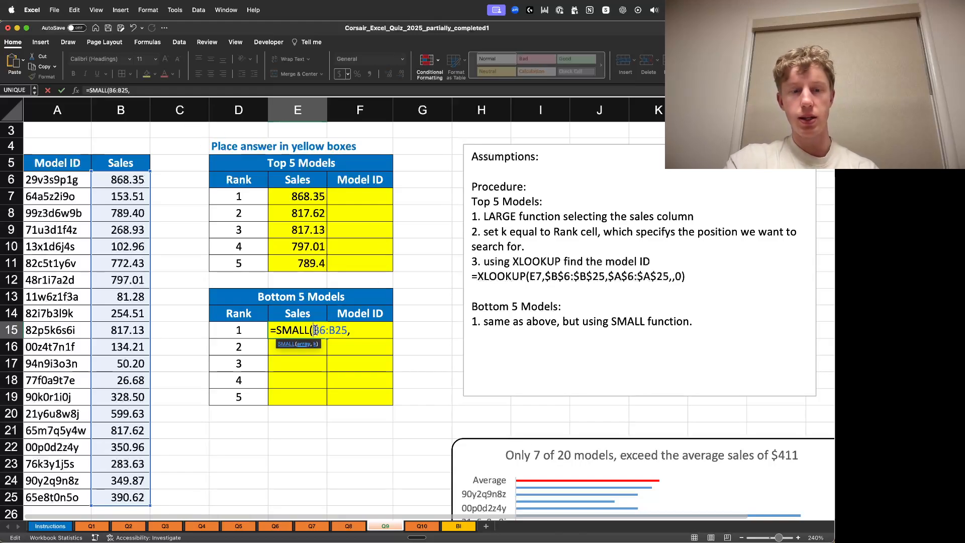
{"action": "type", "text": "$B$"}
{"action": "left_click", "coordinate": [342, 331]}
{"action": "type", "text": "$"}
{"action": "left_click", "coordinate": [354, 331]}
{"action": "type", "text": "$"}
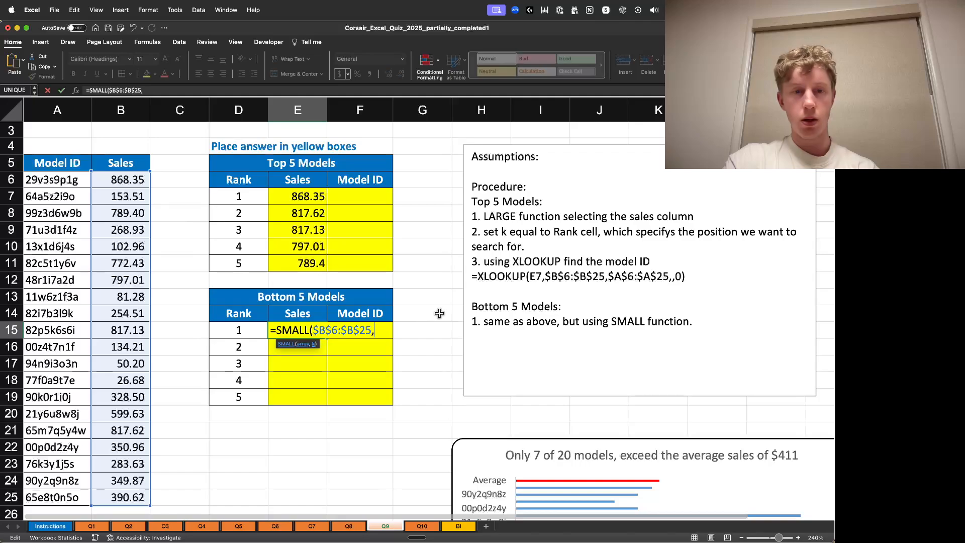
{"action": "left_click", "coordinate": [257, 331]}
{"action": "type", "text": ")"}
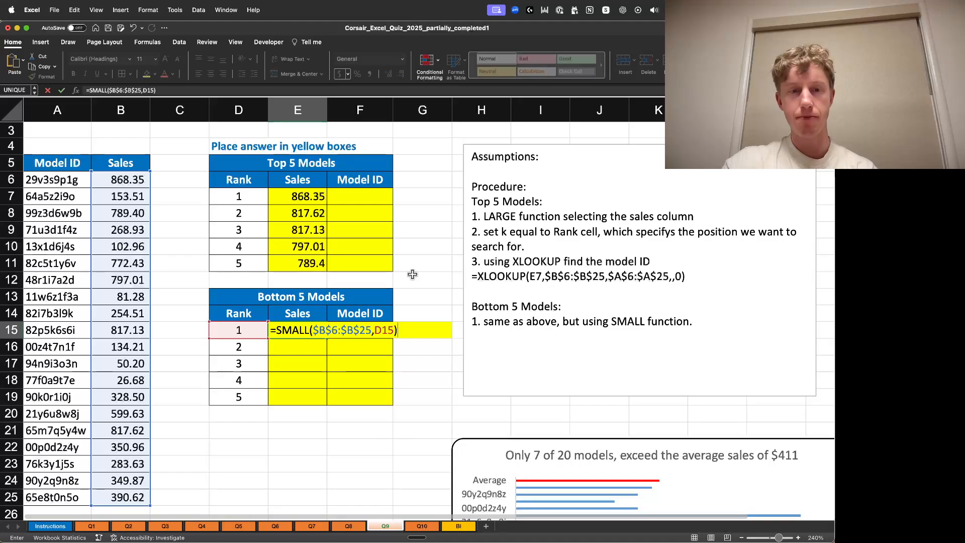
{"action": "key", "text": "Return"}
- Fill the SMALL formula from E15 down through E19 for the bottom five ranks
{"action": "left_click", "coordinate": [322, 331]}
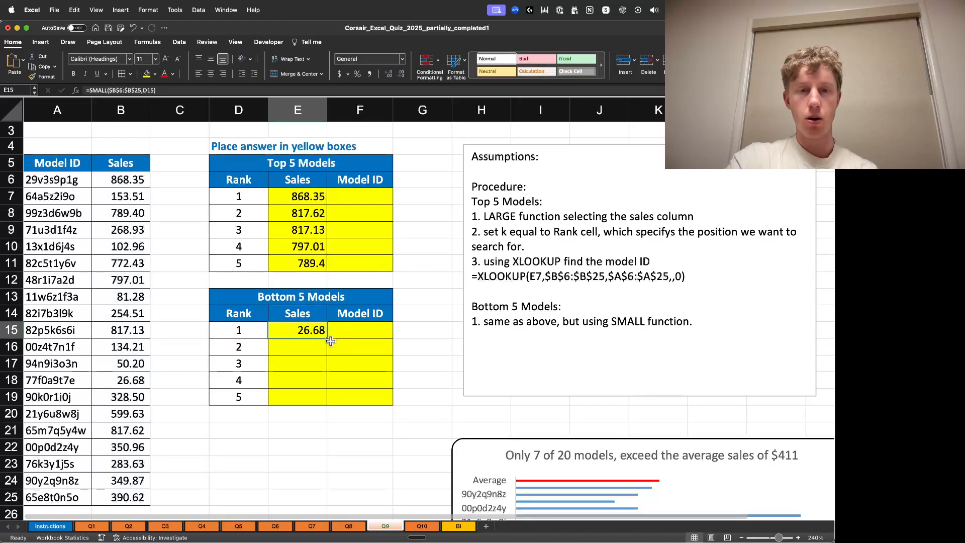
{"action": "left_click_drag", "start_coordinate": [327, 337], "coordinate": [327, 402]}
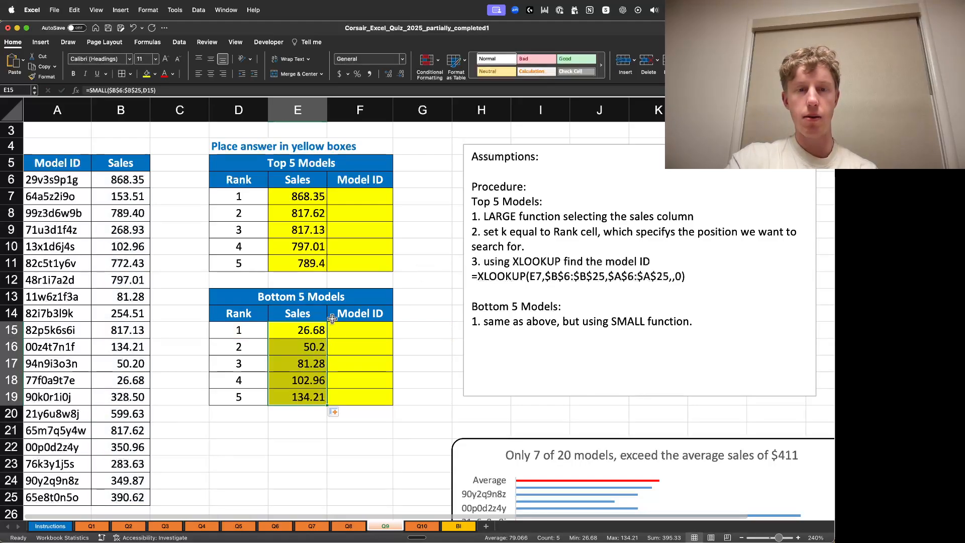
{"action": "left_click", "coordinate": [424, 378]}
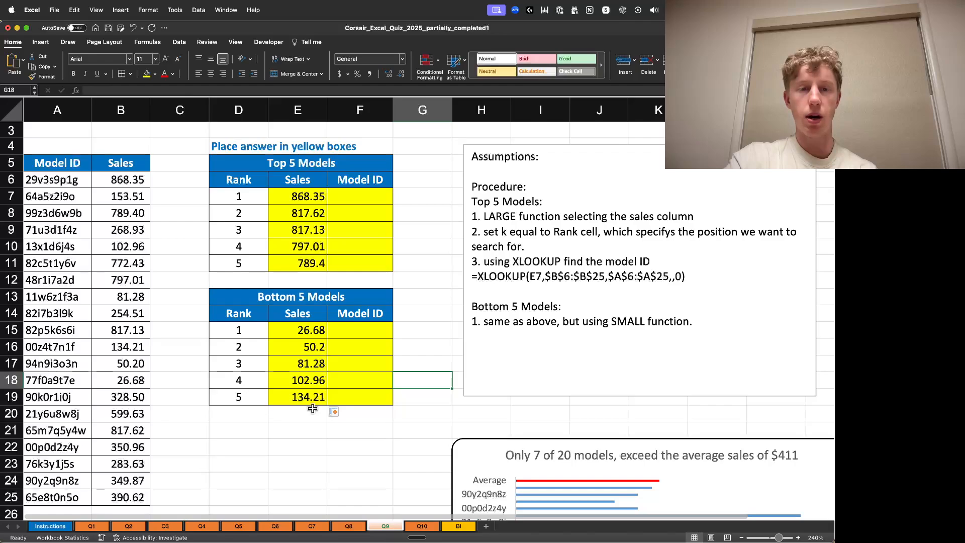
{"action": "left_click", "coordinate": [439, 358]}
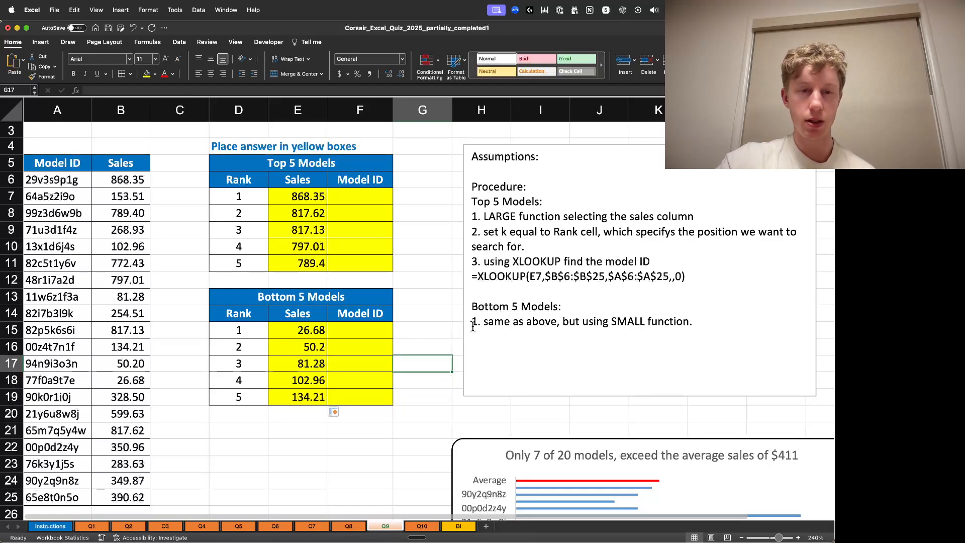
- Start an XLOOKUP formula in F7 and select the Sales values B6:B25 as its first argument
{"action": "left_click", "coordinate": [376, 199]}
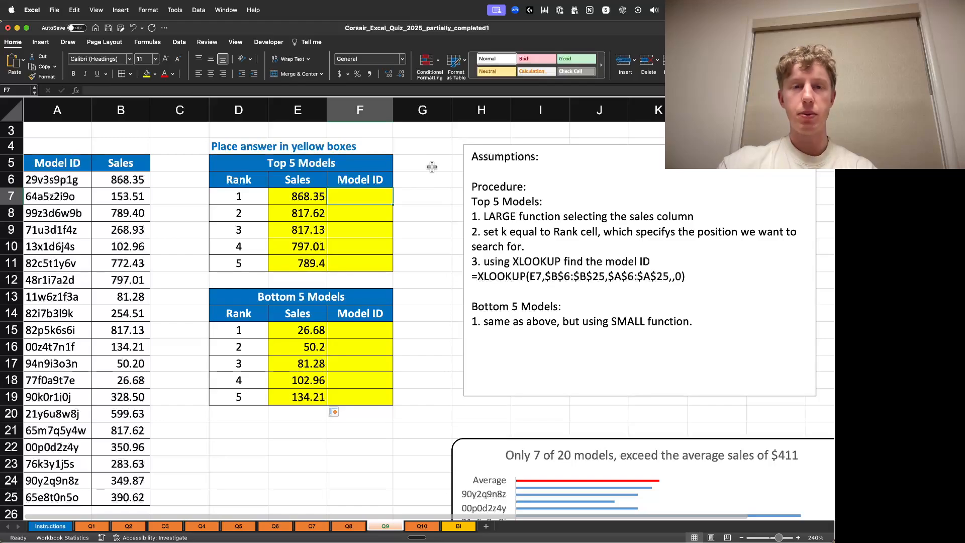
{"action": "type", "text": "="}
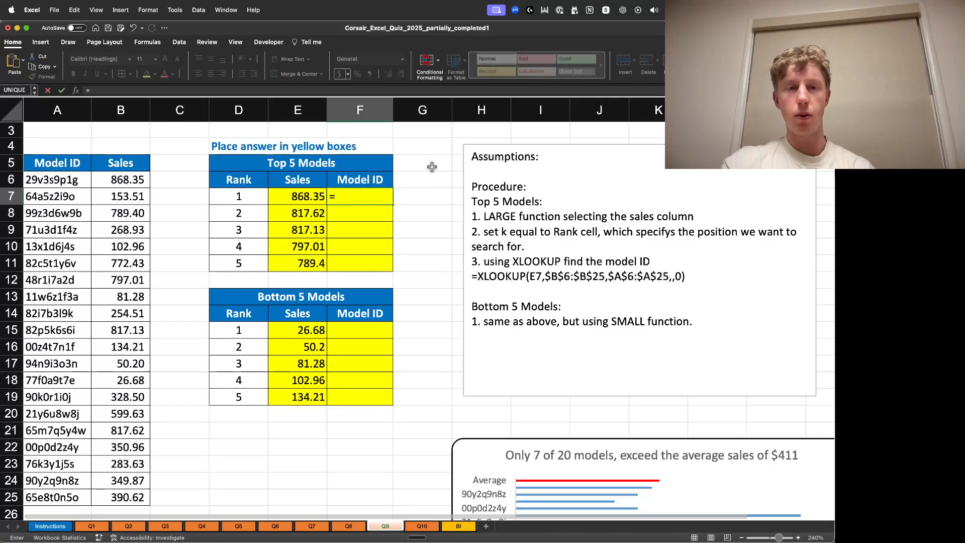
{"action": "type", "text": "XLOOKUP("}
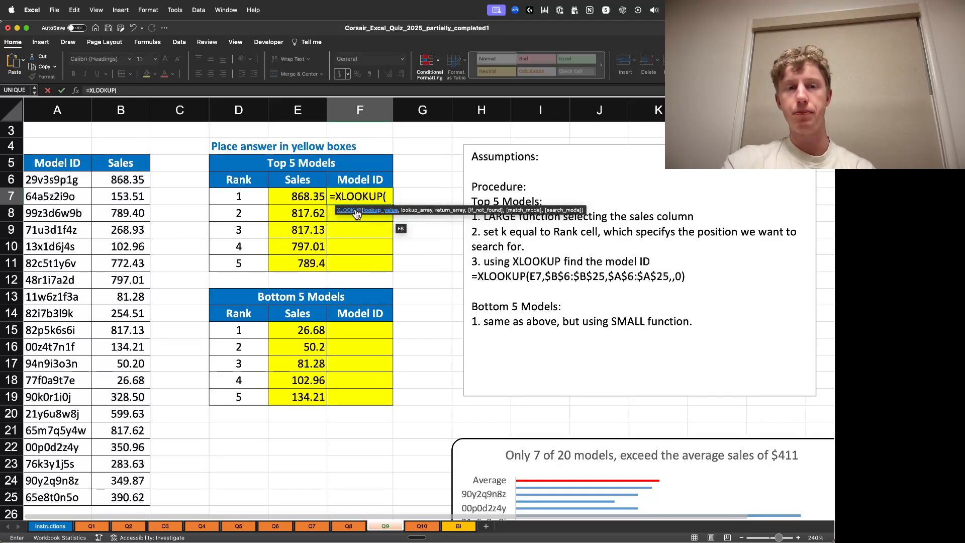
{"action": "left_click", "coordinate": [119, 180]}
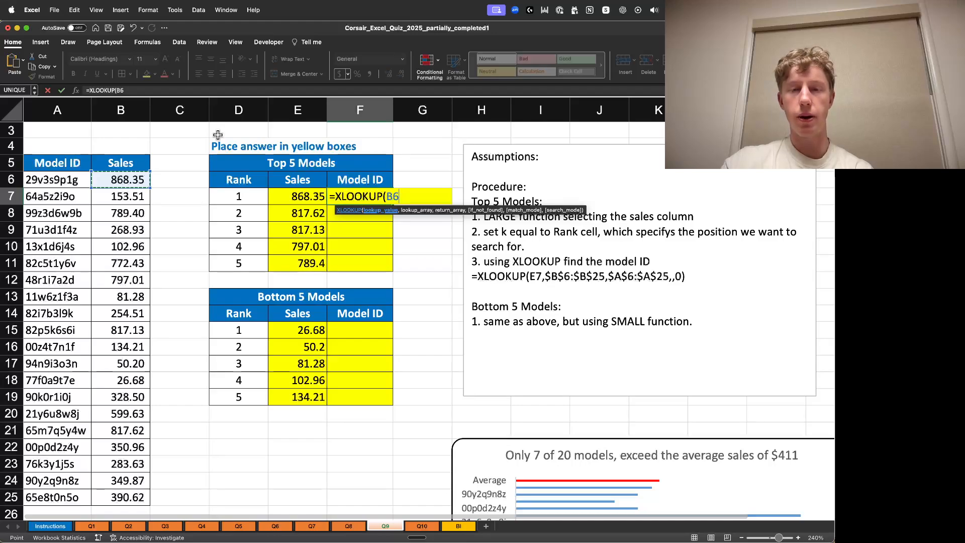
{"action": "key", "text": "super+shift+Down"}
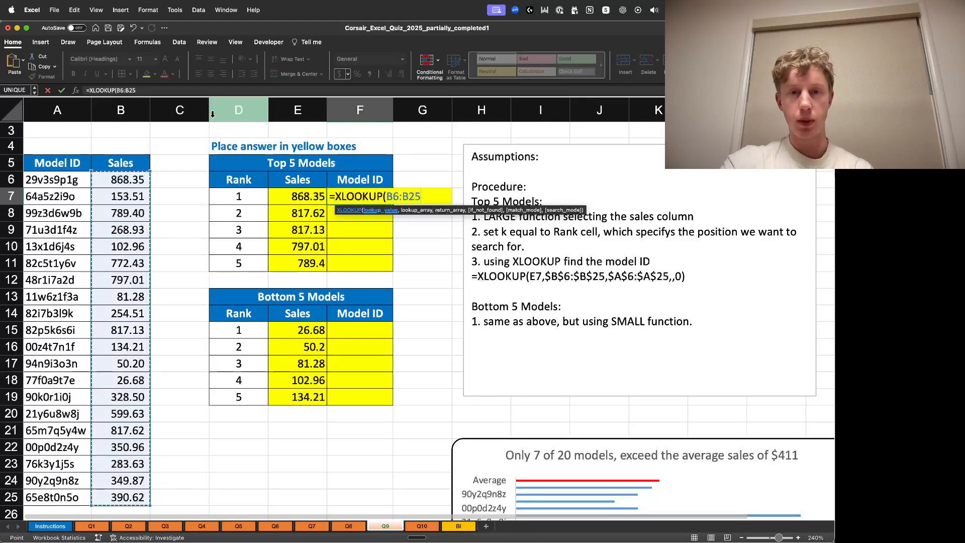
- Make the XLOOKUP's Sales range absolute as $B$6:$B$25 and add a comma after it
{"action": "left_click", "coordinate": [389, 196]}
{"action": "type", "text": "$B$6:"}
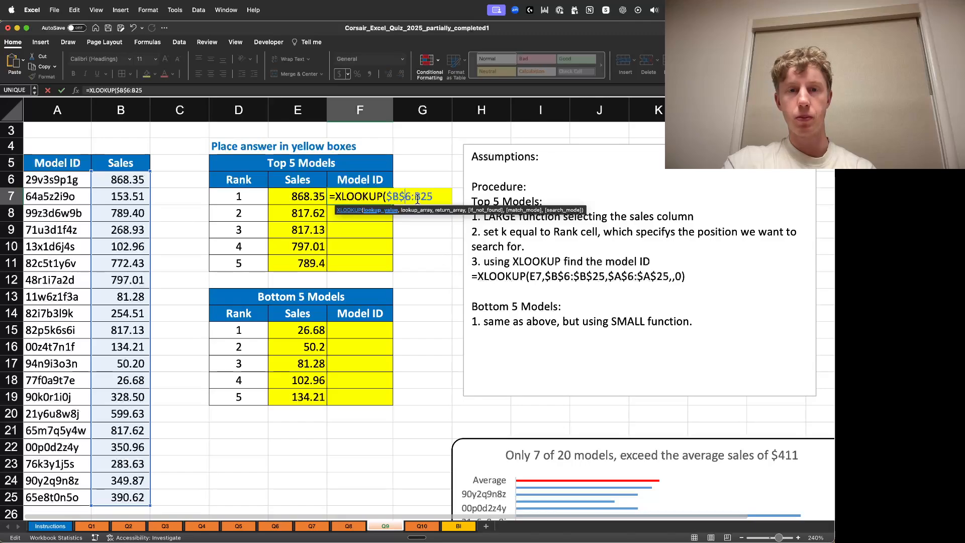
{"action": "type", "text": "$"}
{"action": "key", "text": "Return"}
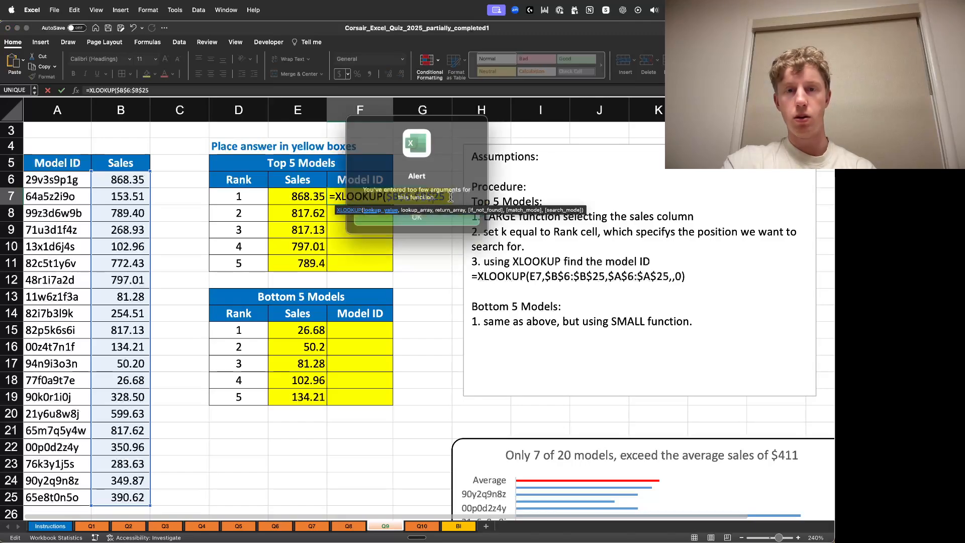
{"action": "left_click", "coordinate": [440, 215]}
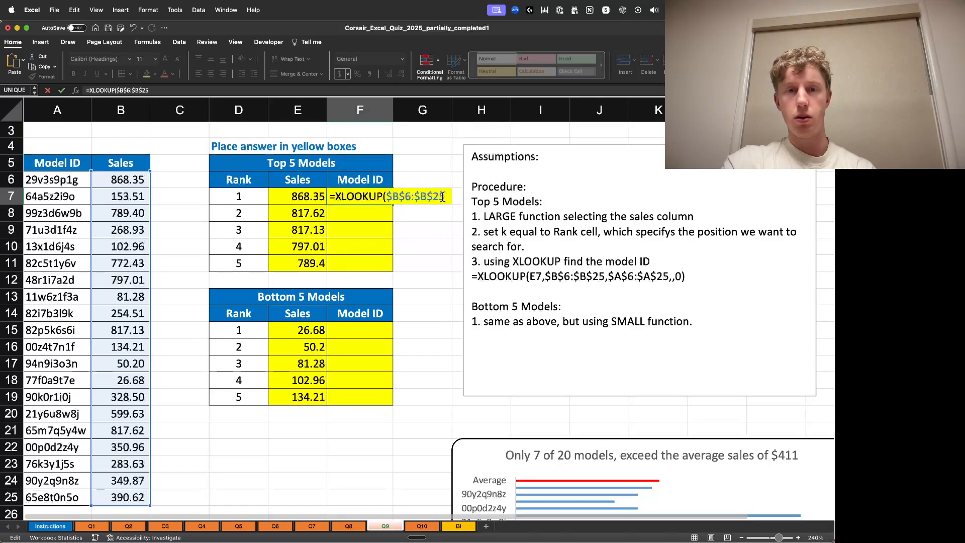
{"action": "type", "text": ","}
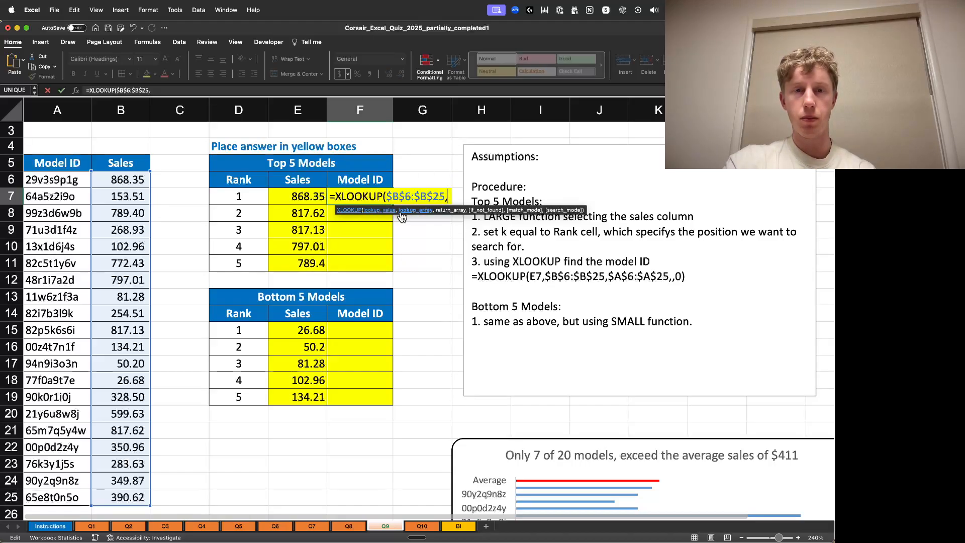
- Insert E7 as the lookup value ahead of the Sales range in the XLOOKUP formula
{"action": "left_click", "coordinate": [390, 197]}
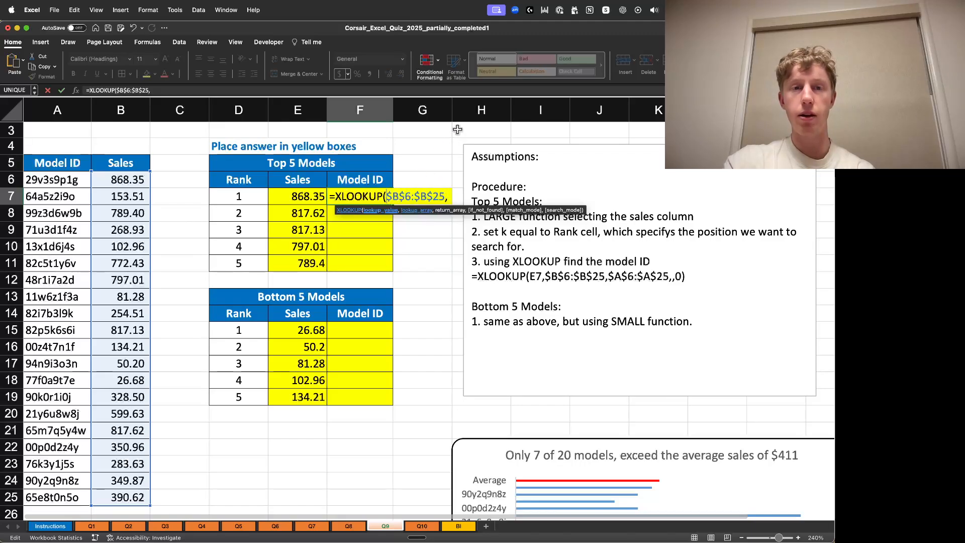
{"action": "left_click", "coordinate": [305, 194]}
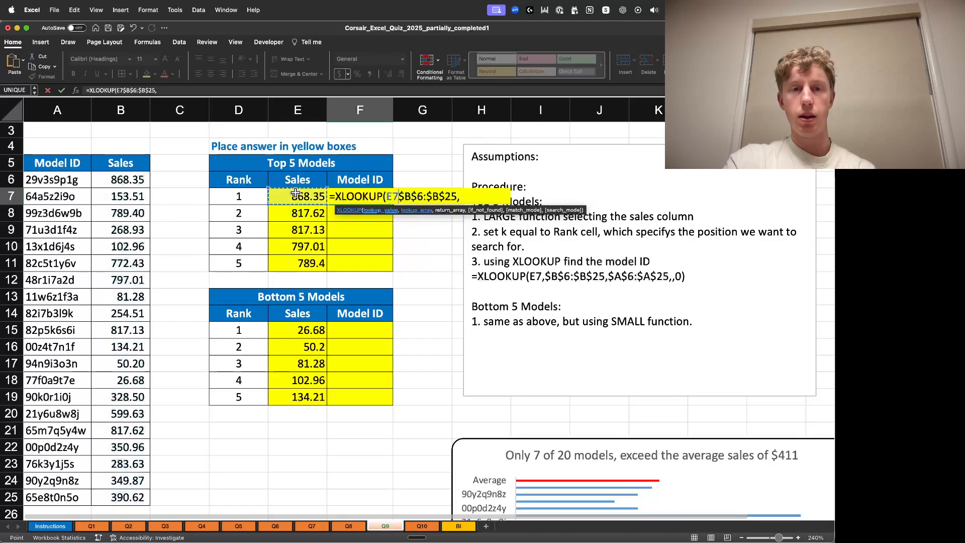
{"action": "type", "text": ","}
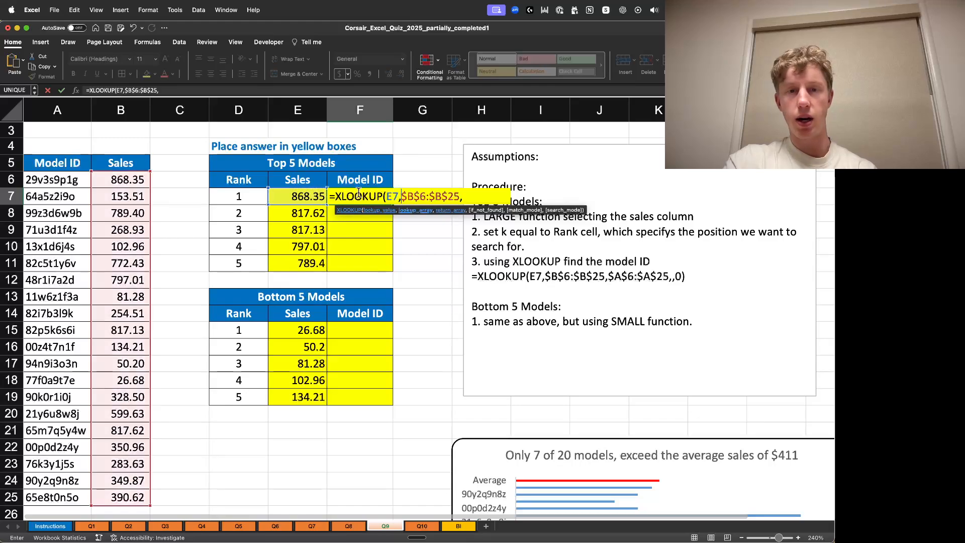
{"action": "left_click", "coordinate": [400, 201]}
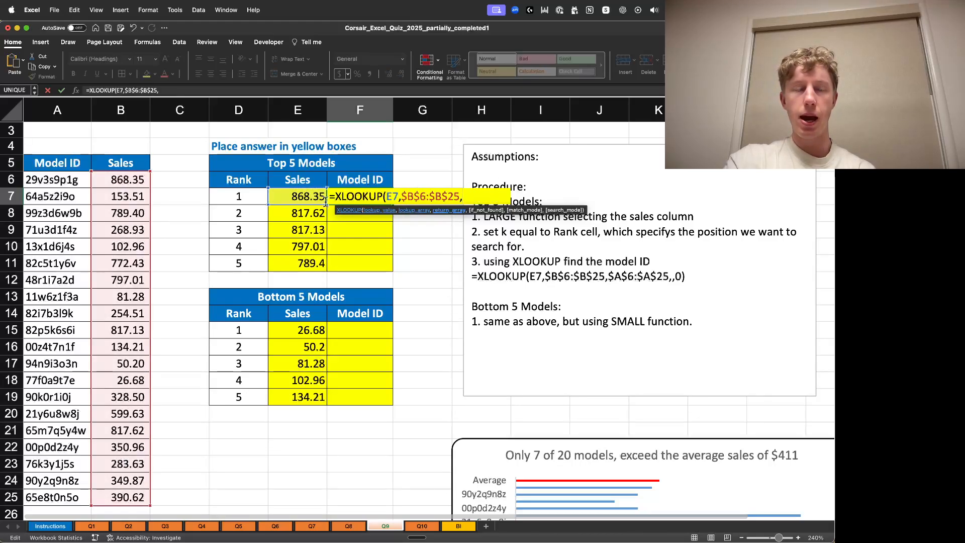
- Add the Model IDs $A$6:$A$25 as return array, close the parenthesis and confirm =XLOOKUP(E7,$B$6:$B$25,$A$6:$A$25)
{"action": "left_click", "coordinate": [71, 182]}
{"action": "key", "text": "super+shift+Down"}
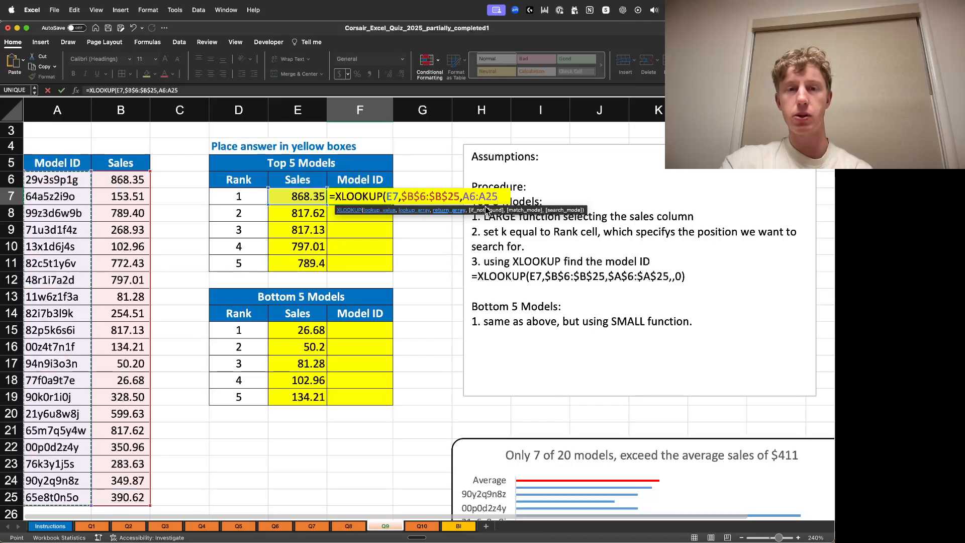
{"action": "left_click", "coordinate": [504, 196]}
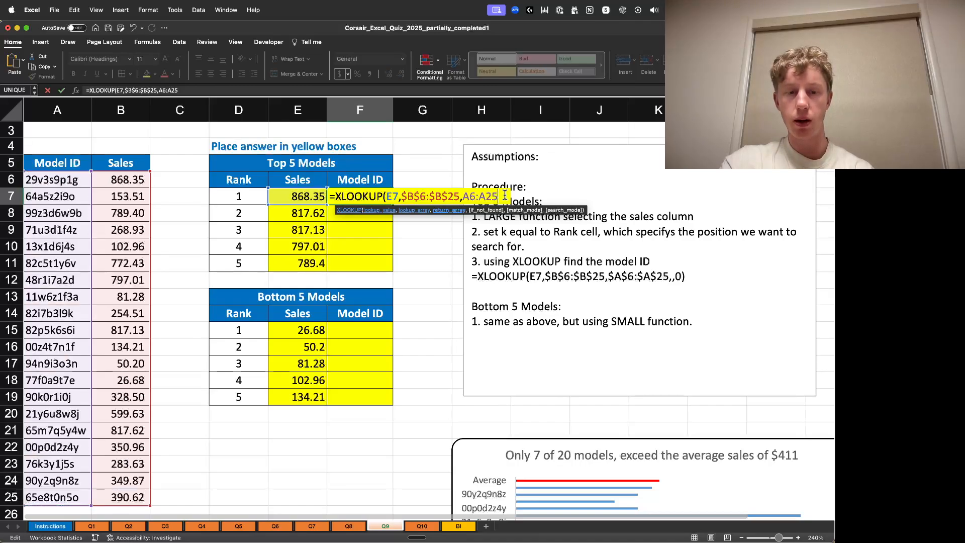
{"action": "left_click", "coordinate": [473, 196]}
{"action": "type", "text": "$"}
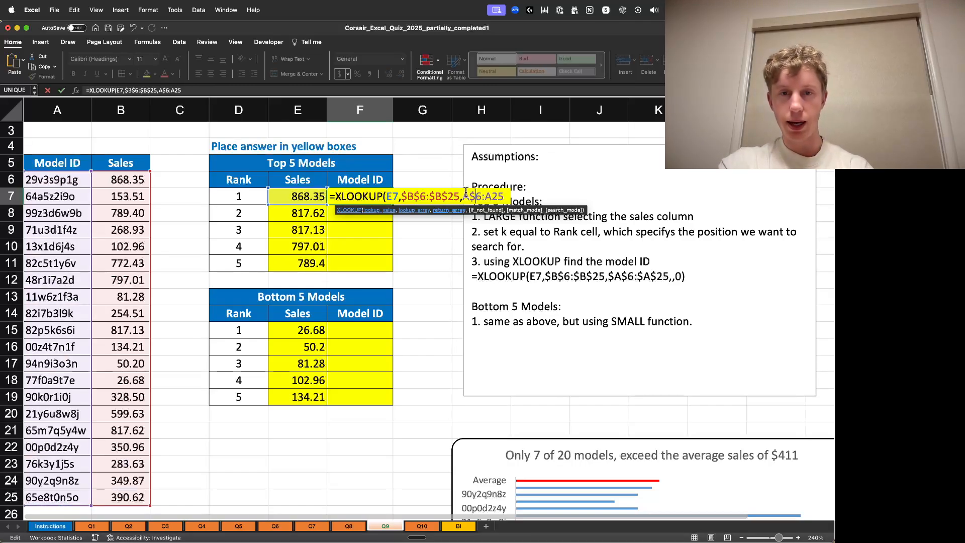
{"action": "key", "text": "Left"}
{"action": "key", "text": "Left"}
{"action": "type", "text": "$"}
{"action": "left_click", "coordinate": [494, 196]}
{"action": "type", "text": "$A$25)"}
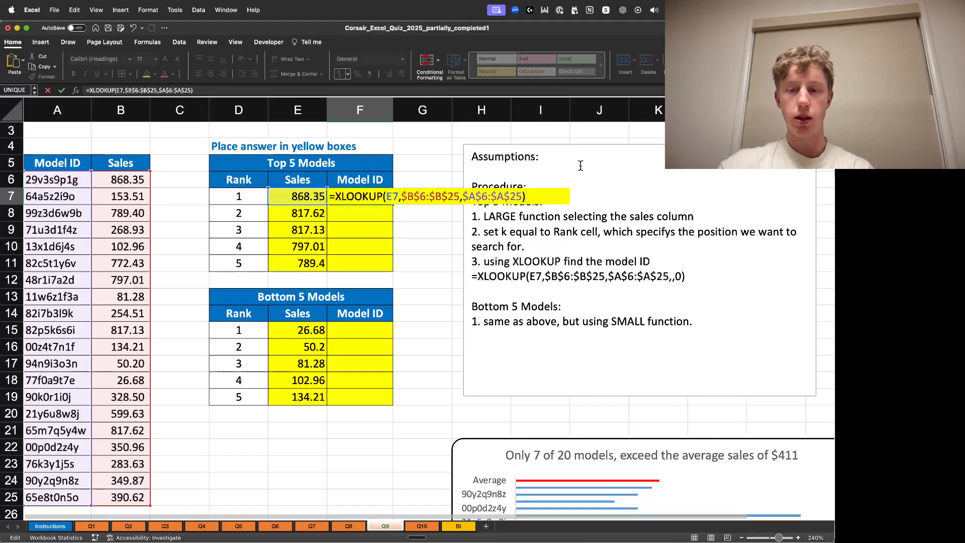
{"action": "key", "text": "Return"}
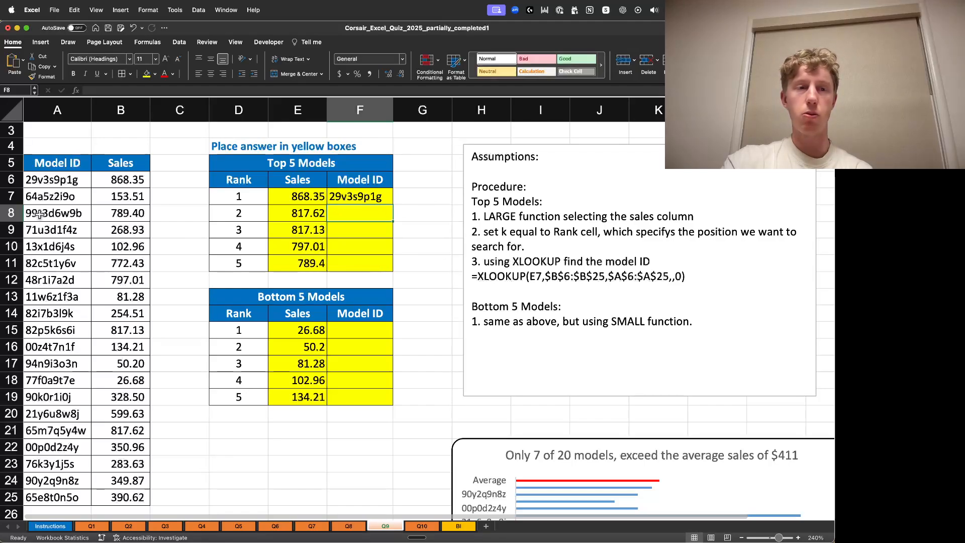
- Fill the XLOOKUP formula from F7 down through F11 for the top five Model IDs
{"action": "left_click", "coordinate": [123, 181]}
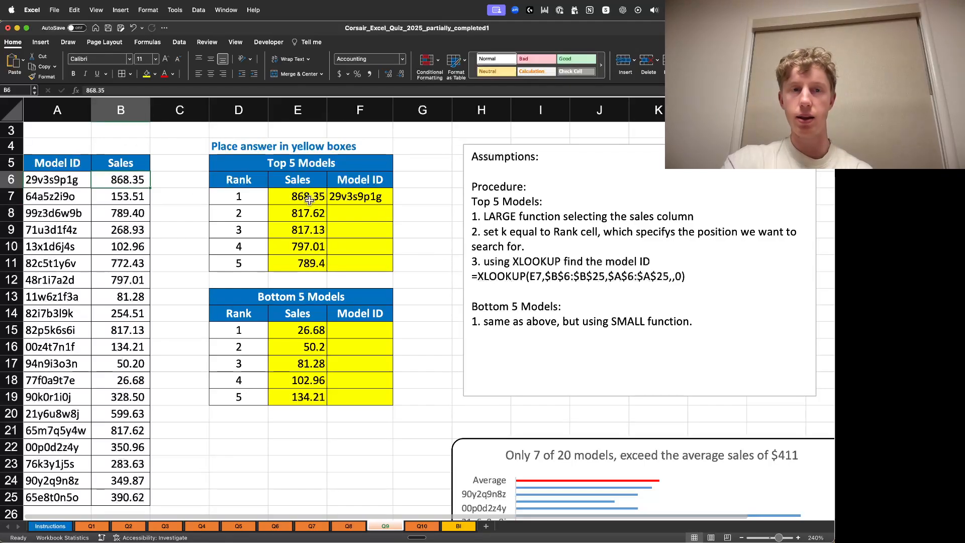
{"action": "left_click", "coordinate": [346, 196]}
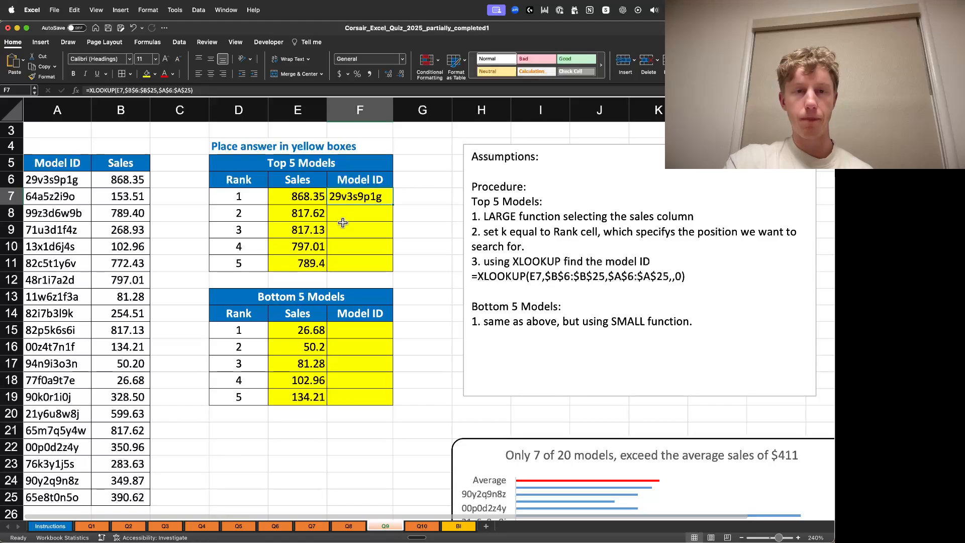
{"action": "double_click", "coordinate": [391, 204]}
{"action": "left_click", "coordinate": [410, 195]}
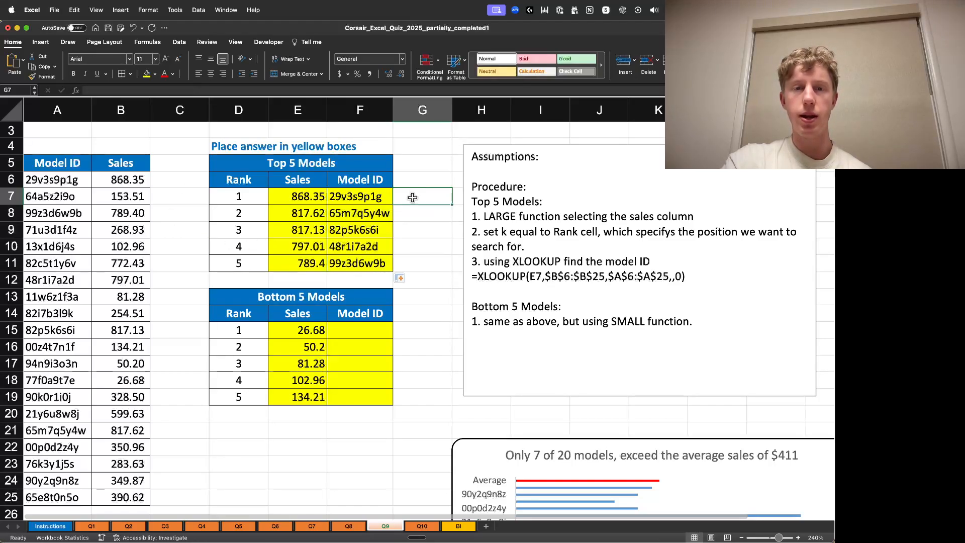
- Copy the XLOOKUP formula text from F11's formula bar
{"action": "left_click", "coordinate": [363, 332]}
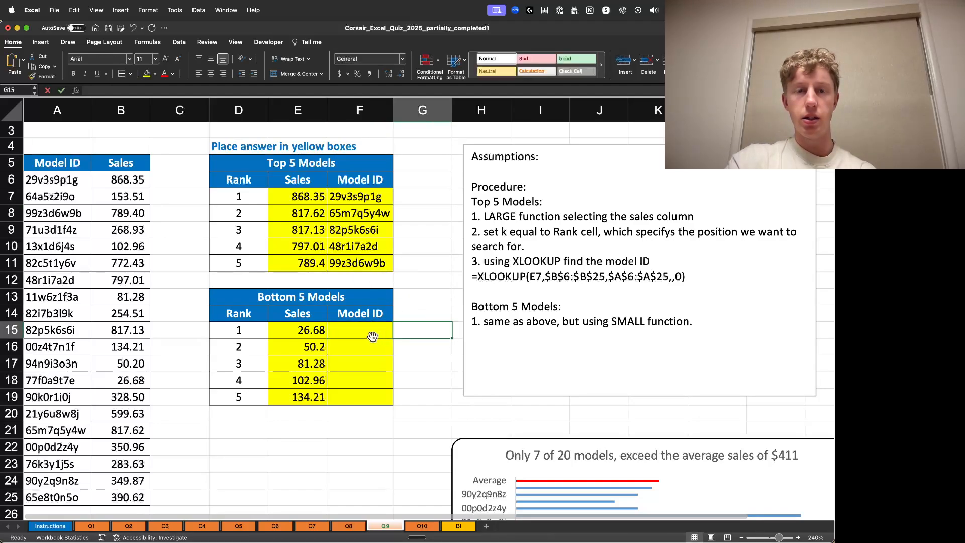
{"action": "left_click", "coordinate": [360, 263]}
{"action": "left_click", "coordinate": [211, 91]}
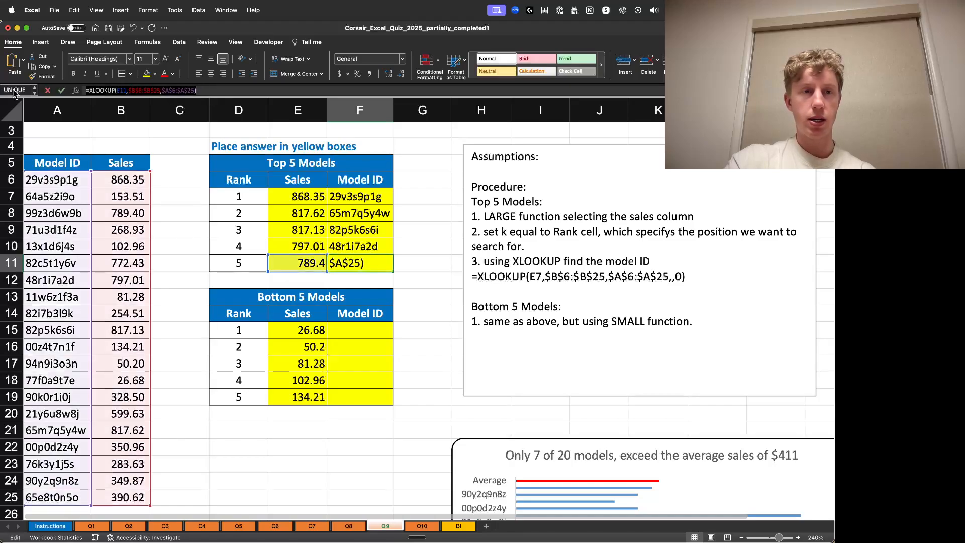
{"action": "key", "text": "Return"}
{"action": "key", "text": "Return"}
{"action": "key", "text": "Return"}
{"action": "key", "text": "Return"}
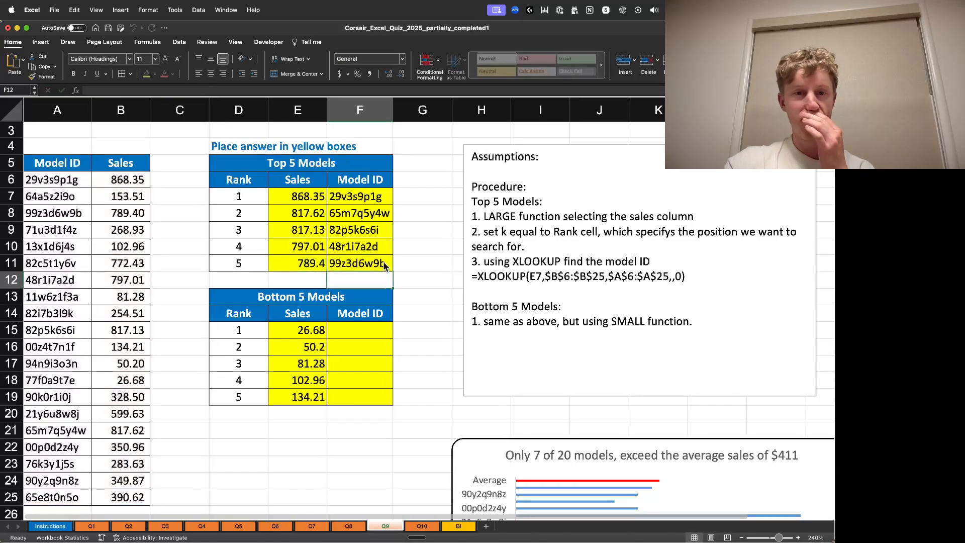
- Paste the formula into F15, change its lookup value to E15 and confirm
{"action": "left_click", "coordinate": [148, 90]}
{"action": "type", "text": "=XLOOKUP(E11,$B$6:$B$25,$A$6:$A$25)"}
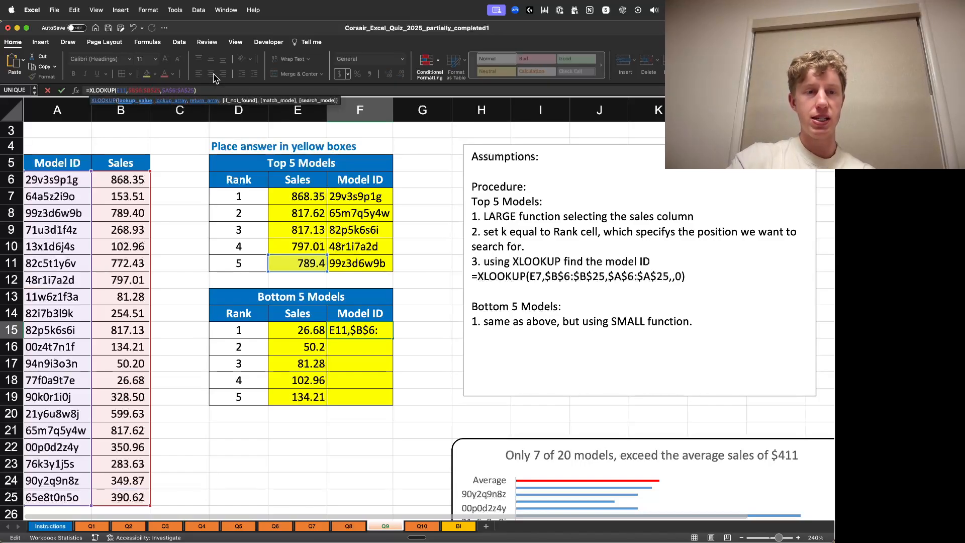
{"action": "key", "text": "BackSpace"}
{"action": "type", "text": "5"}
{"action": "key", "text": "Return"}
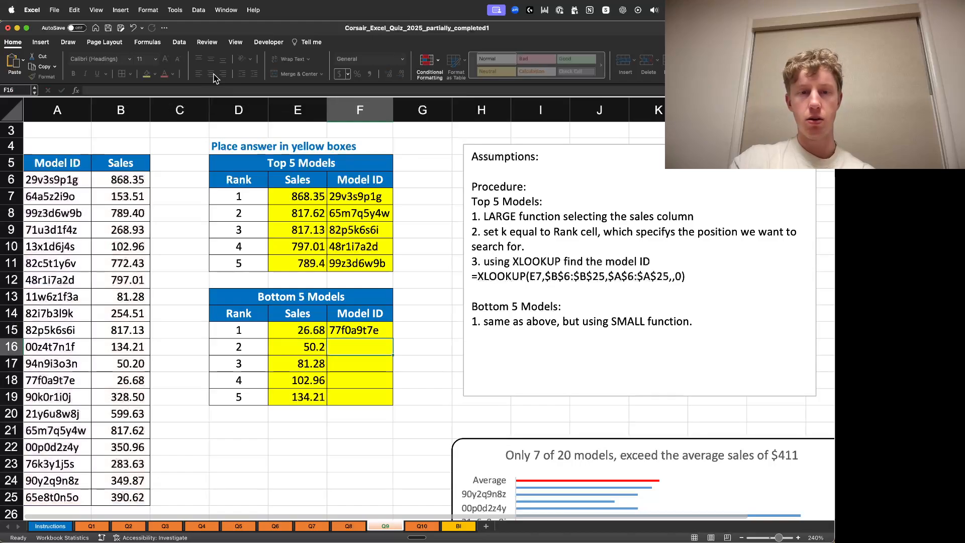
- Fill the XLOOKUP formula from F15 down through F19 for the bottom five Model IDs
{"action": "left_click", "coordinate": [380, 335]}
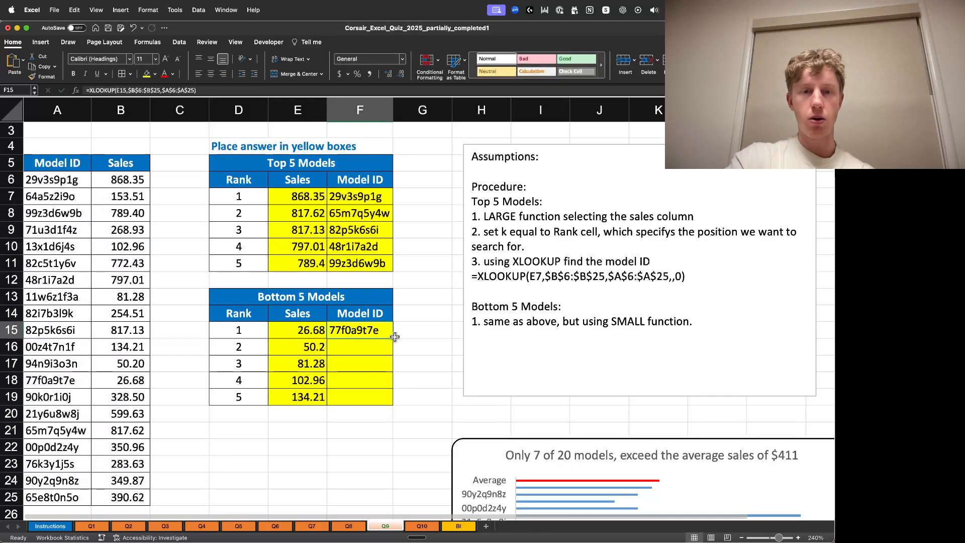
{"action": "left_click_drag", "start_coordinate": [393, 337], "coordinate": [394, 403]}
{"action": "left_click", "coordinate": [438, 335]}
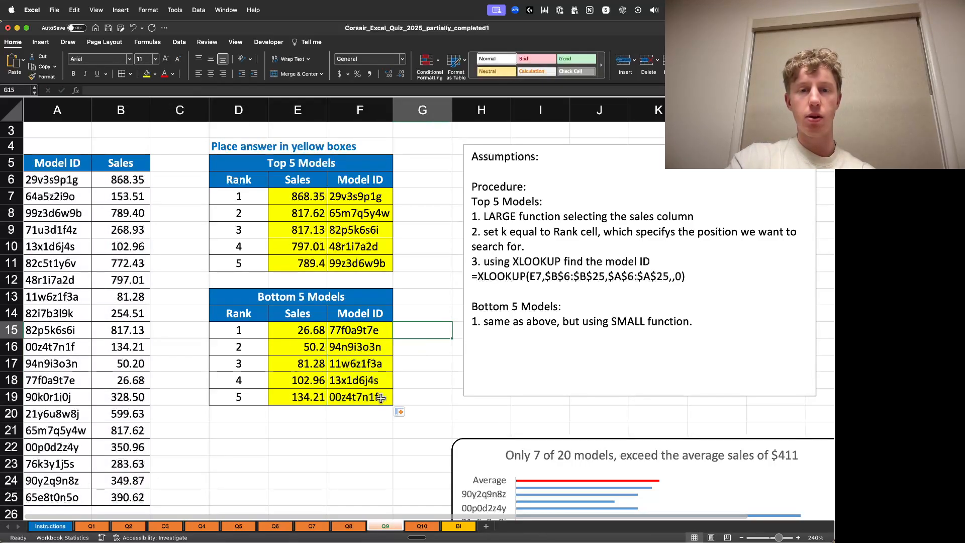
{"action": "left_click", "coordinate": [375, 398]}
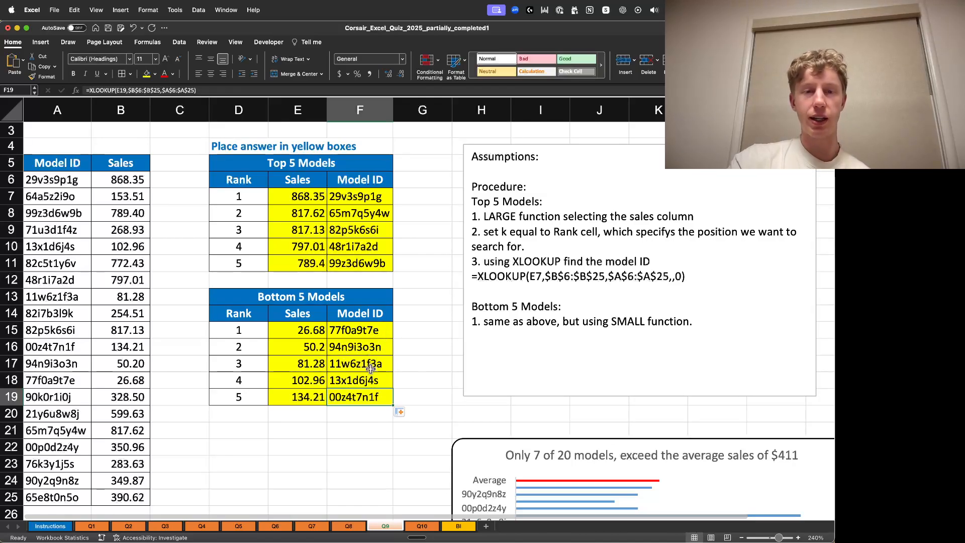
- Check the second-smallest sales value and its Model ID against the source data rows
{"action": "left_click", "coordinate": [303, 348]}
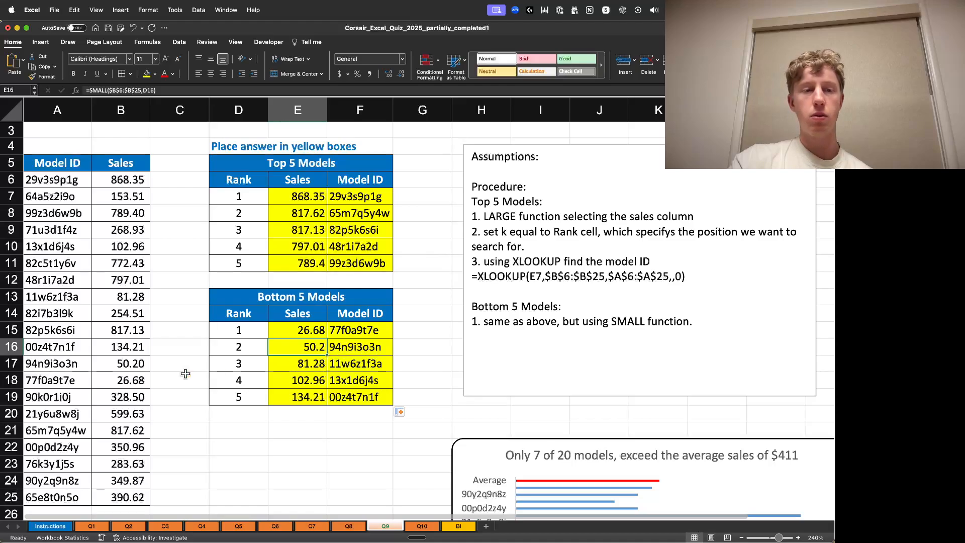
{"action": "left_click", "coordinate": [127, 366]}
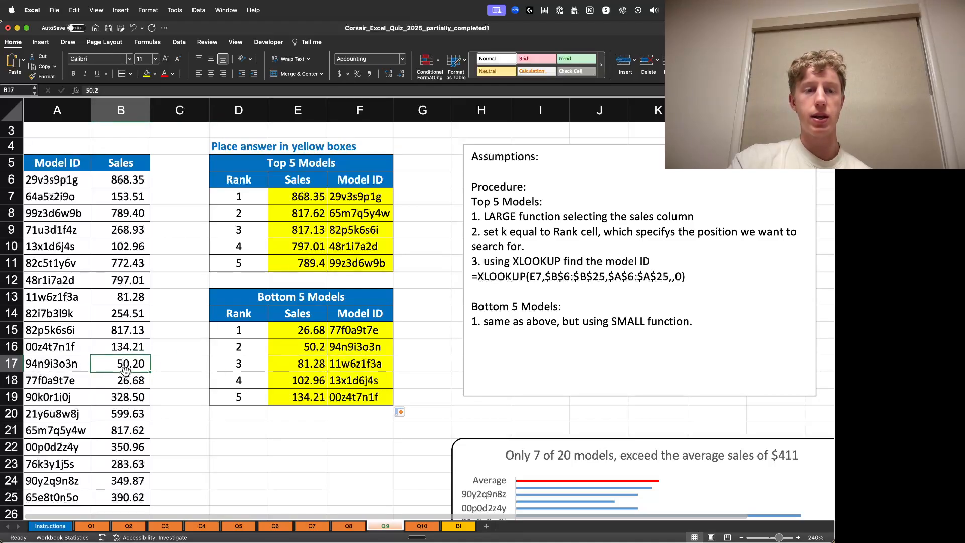
{"action": "left_click", "coordinate": [34, 369]}
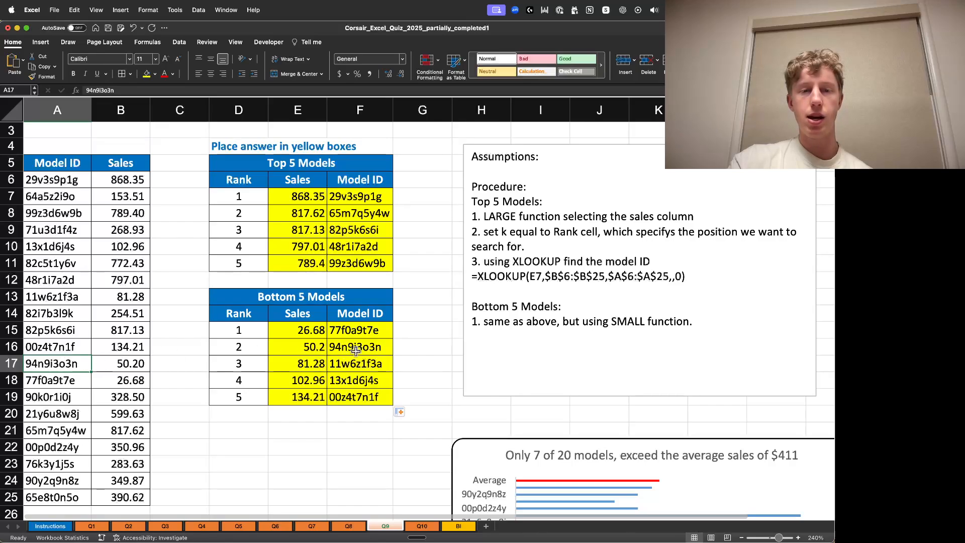
{"action": "left_click", "coordinate": [412, 318]}
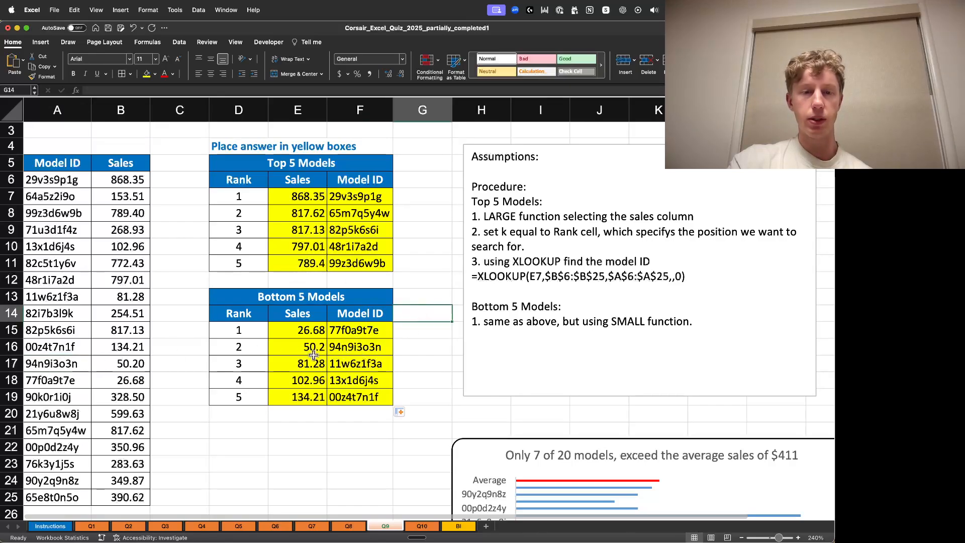
- Format the bottom five sales values E15:E19 with two decimal places
{"action": "left_click_drag", "start_coordinate": [320, 332], "coordinate": [326, 399]}
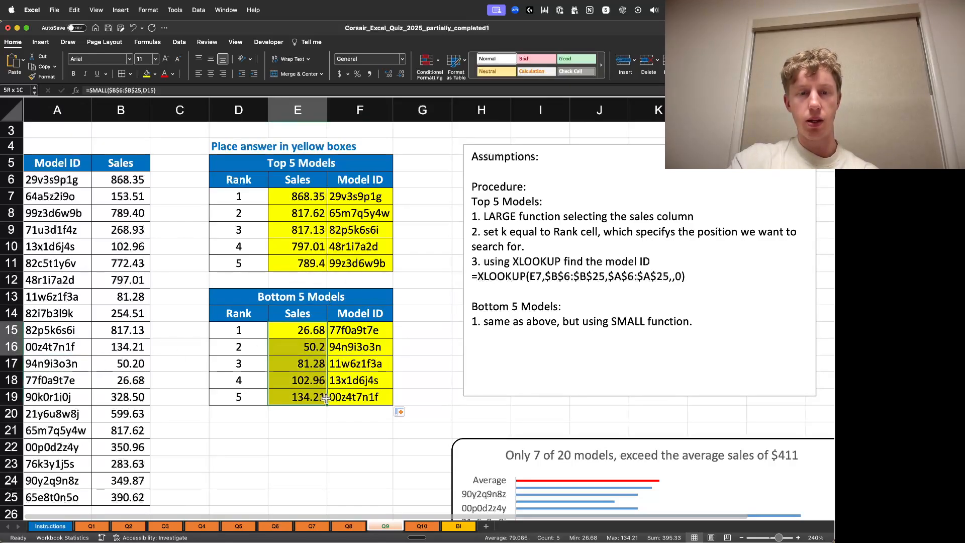
{"action": "left_click", "coordinate": [402, 74]}
{"action": "left_click", "coordinate": [390, 76]}
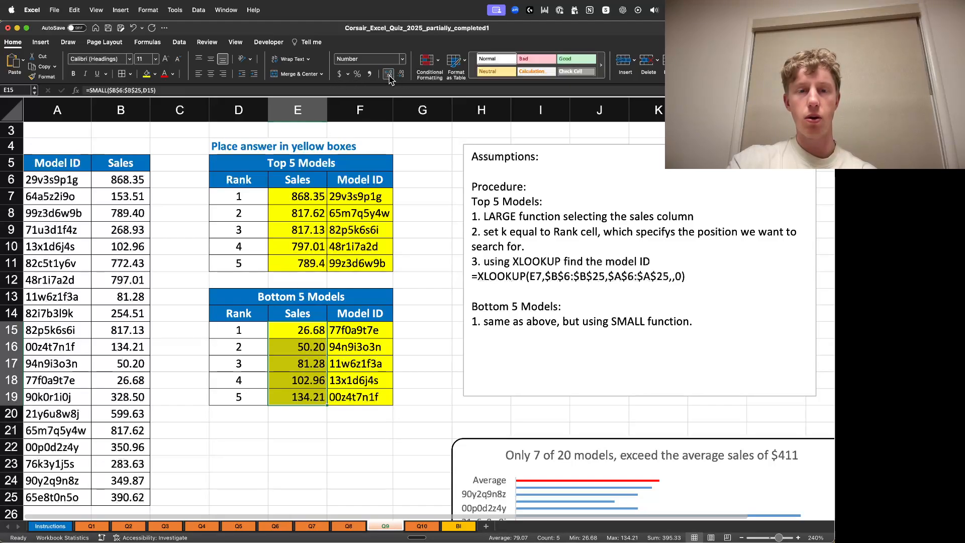
{"action": "left_click", "coordinate": [413, 258]}
- Format the top five sales values E7:E11 with two decimal places
{"action": "left_click_drag", "start_coordinate": [307, 193], "coordinate": [305, 264]}
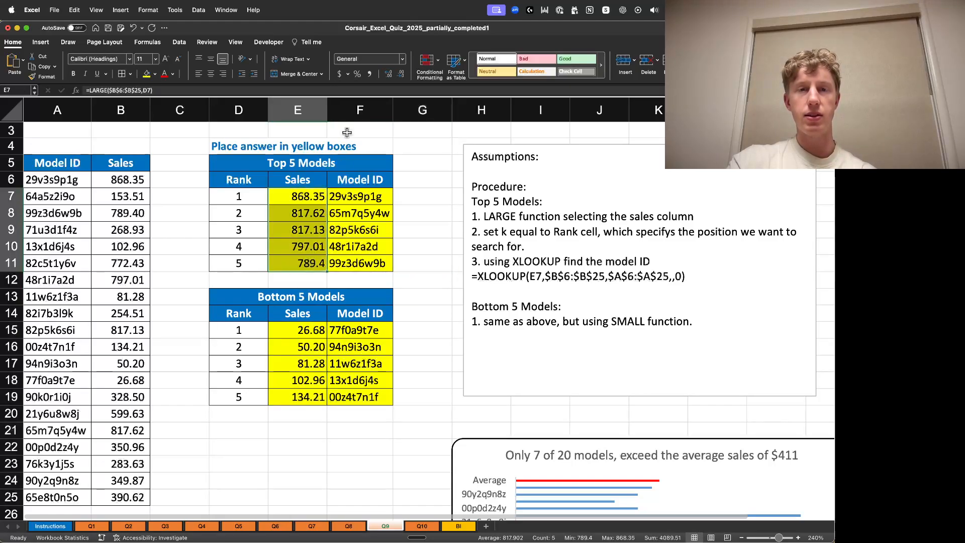
{"action": "left_click", "coordinate": [390, 75]}
{"action": "left_click", "coordinate": [402, 75]}
- Scroll down to examine the sales bar chart below the tables
{"action": "left_click", "coordinate": [433, 229]}
{"action": "scroll", "coordinate": [432, 325], "scroll_direction": "down", "scroll_amount": 1}
{"action": "left_click", "coordinate": [442, 282]}
{"action": "scroll", "coordinate": [456, 349], "scroll_direction": "down", "scroll_amount": 2}
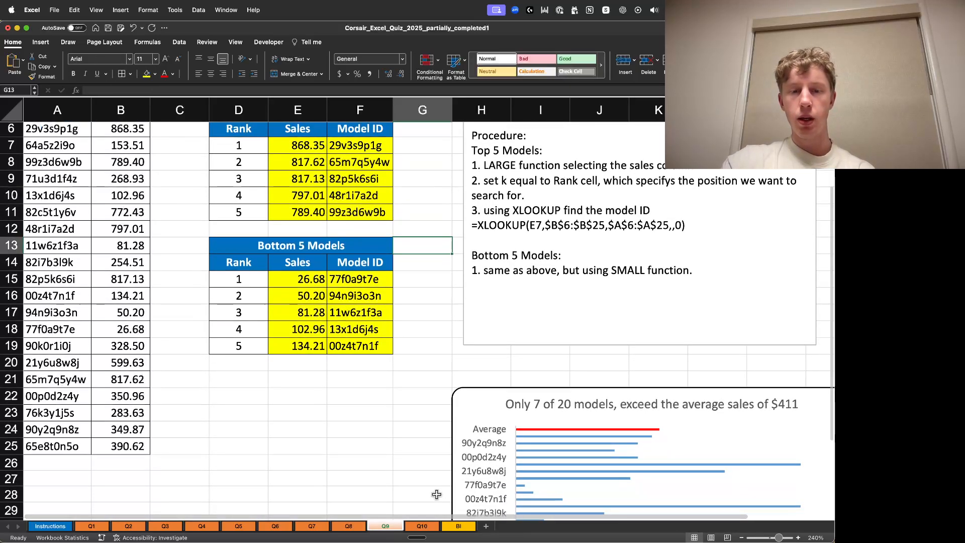
{"action": "scroll", "coordinate": [437, 523], "scroll_direction": "right", "scroll_amount": 2}
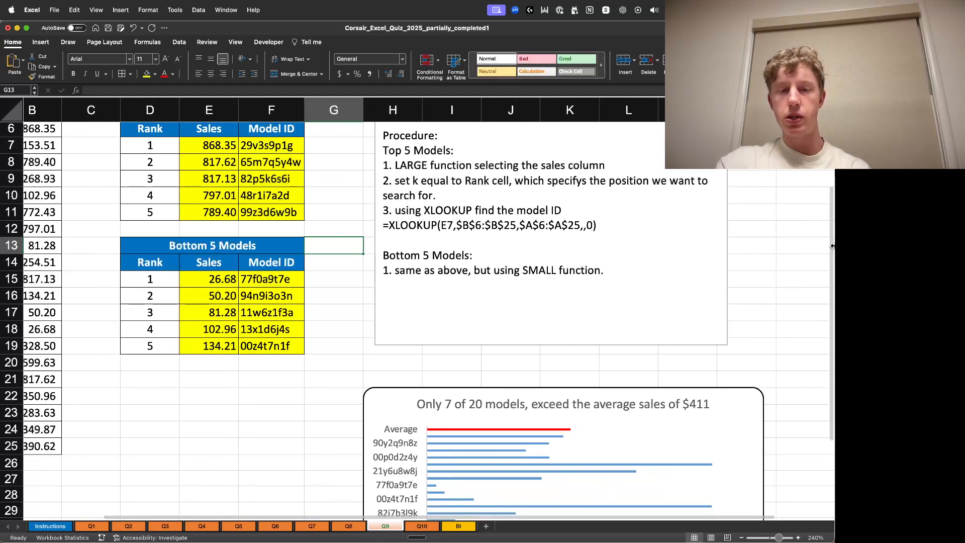
{"action": "scroll", "coordinate": [804, 279], "scroll_direction": "down", "scroll_amount": 8}
{"action": "scroll", "coordinate": [805, 278], "scroll_direction": "down", "scroll_amount": 2}
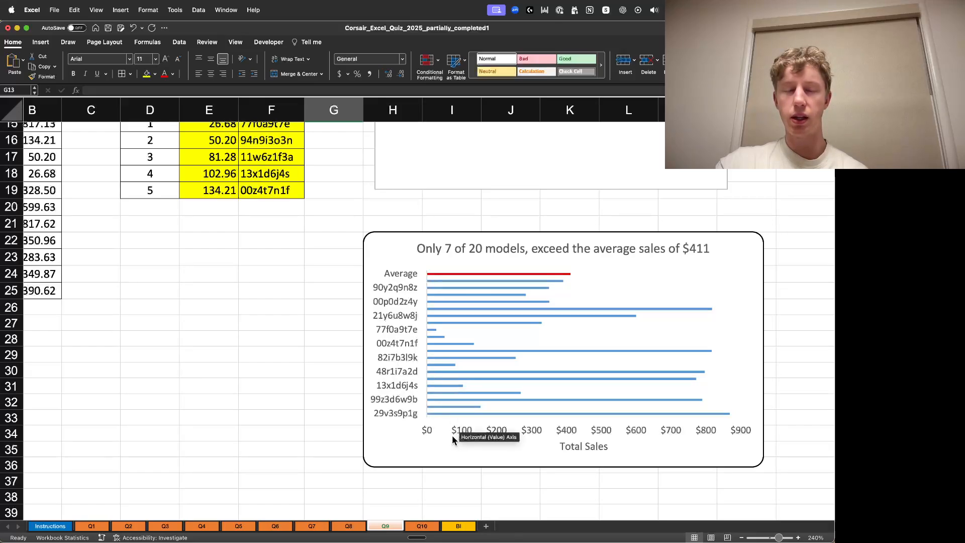
{"action": "mouse_move", "coordinate": [553, 273]}
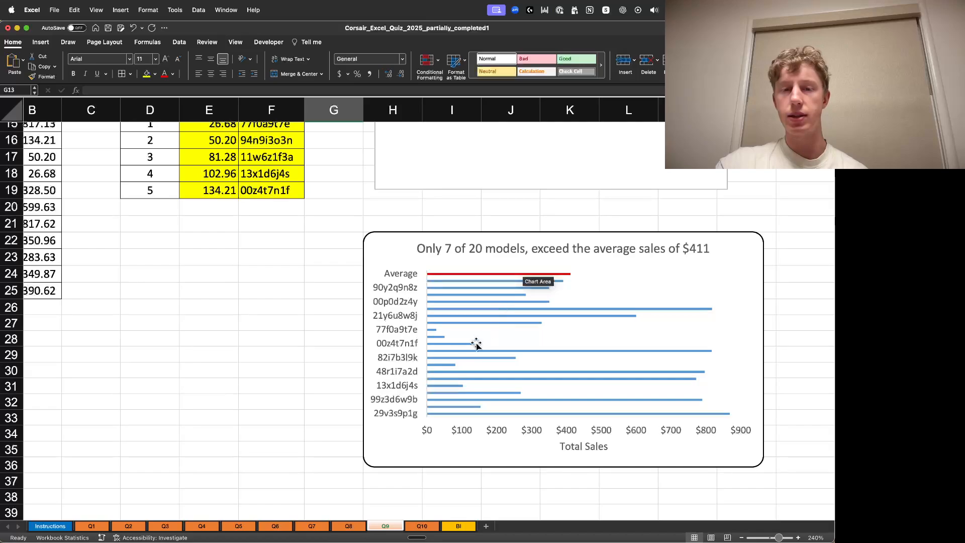
- Nudge the sales bar chart slightly to reposition it below the tables
{"action": "mouse_move", "coordinate": [478, 309]}
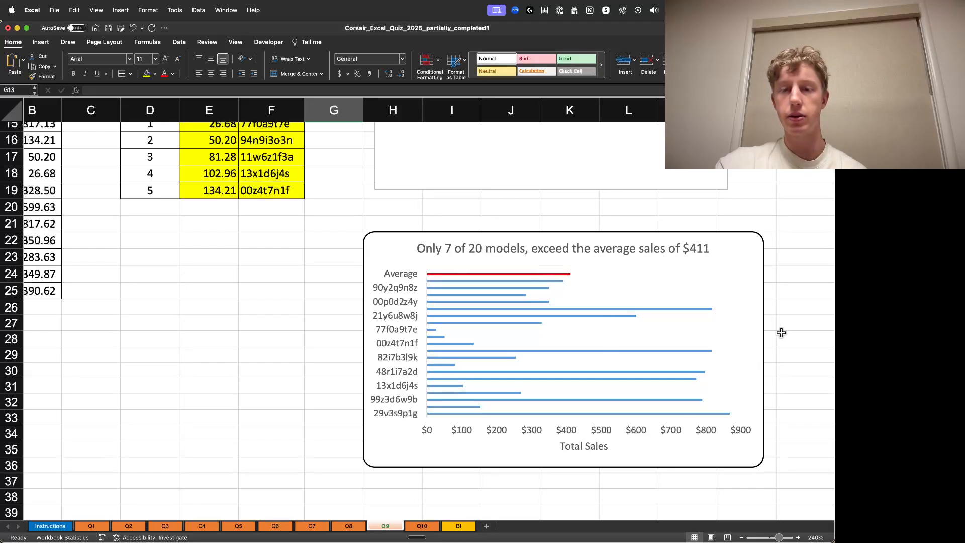
{"action": "left_click", "coordinate": [800, 304]}
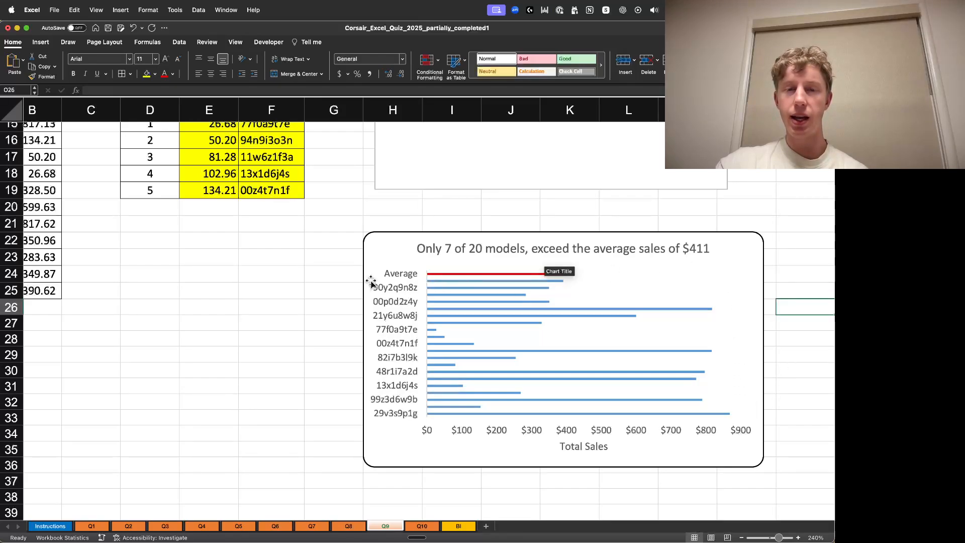
{"action": "left_click_drag", "start_coordinate": [425, 233], "coordinate": [405, 237]}
{"action": "left_click", "coordinate": [300, 272]}
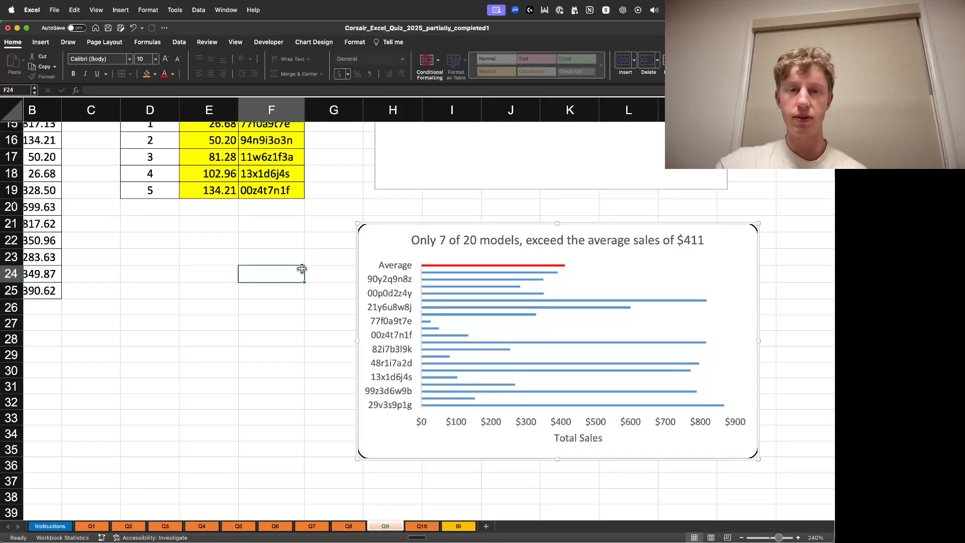
{"action": "left_click", "coordinate": [377, 283]}
{"action": "left_click", "coordinate": [224, 322]}
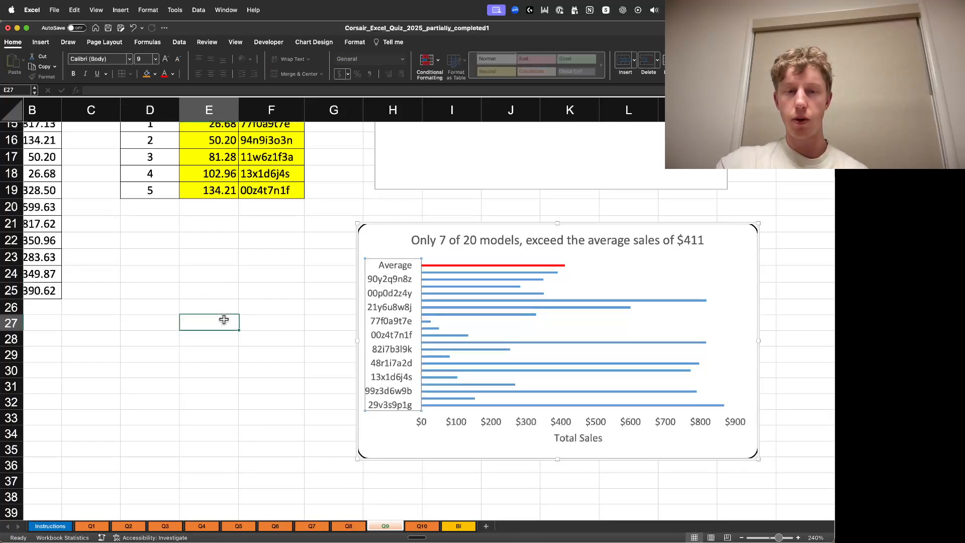
{"action": "scroll", "coordinate": [137, 406], "scroll_direction": "left", "scroll_amount": 2}
{"action": "left_click", "coordinate": [103, 323]}
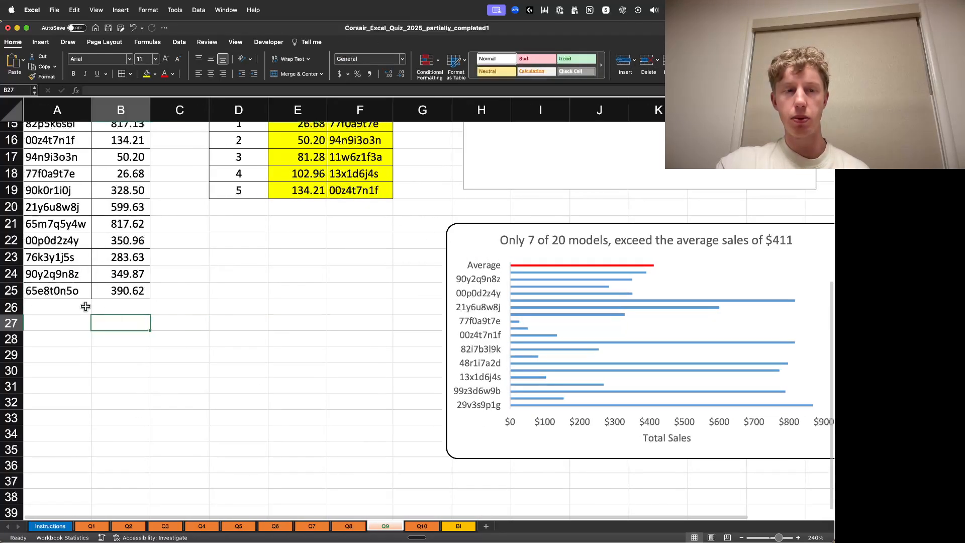
- Select the Model ID and Sales data A5:B25 to review its summary statistics
{"action": "left_click", "coordinate": [86, 307]}
{"action": "left_click_drag", "start_coordinate": [130, 292], "coordinate": [85, 157]}
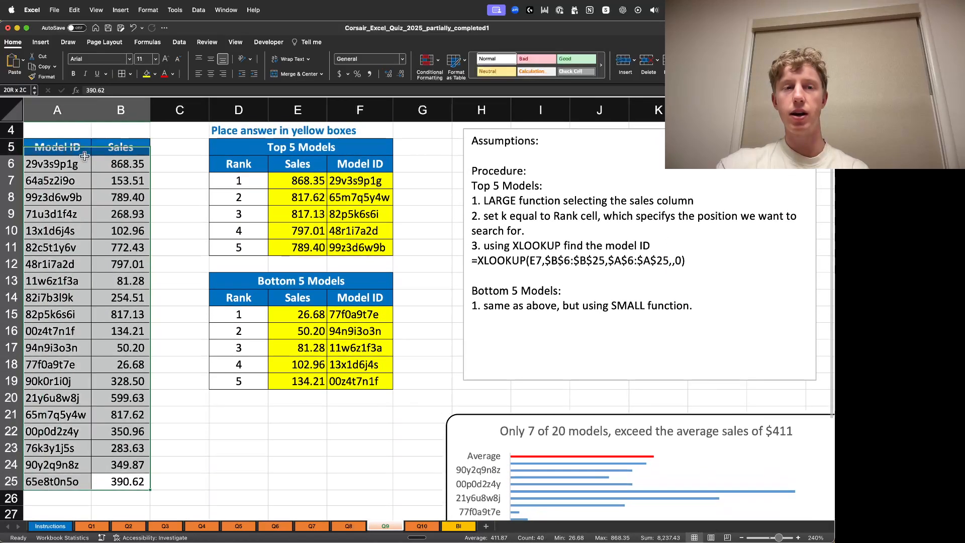
{"action": "left_click", "coordinate": [190, 212]}
{"action": "scroll", "coordinate": [367, 270], "scroll_direction": "down", "scroll_amount": 2}
{"action": "scroll", "coordinate": [367, 270], "scroll_direction": "down", "scroll_amount": 3}
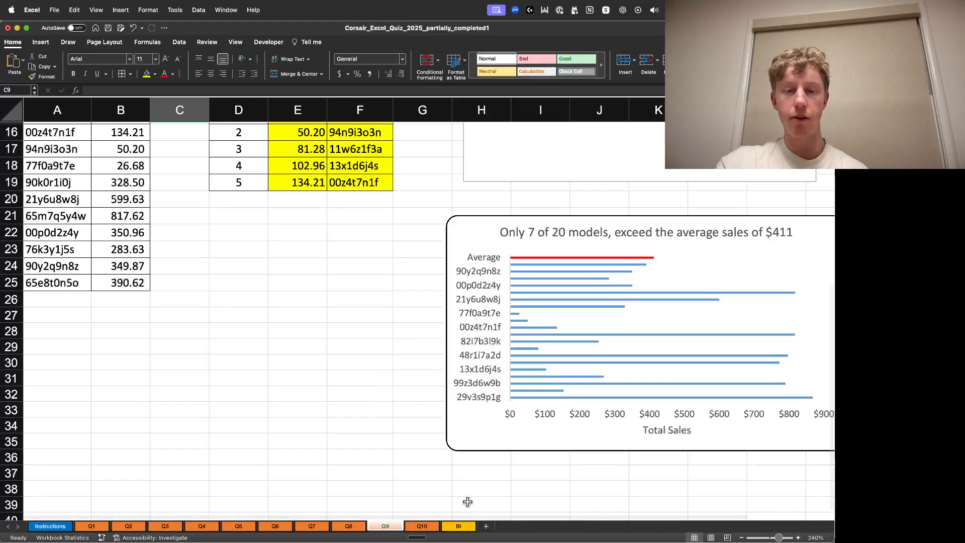
{"action": "scroll", "coordinate": [507, 517], "scroll_direction": "right", "scroll_amount": 3}
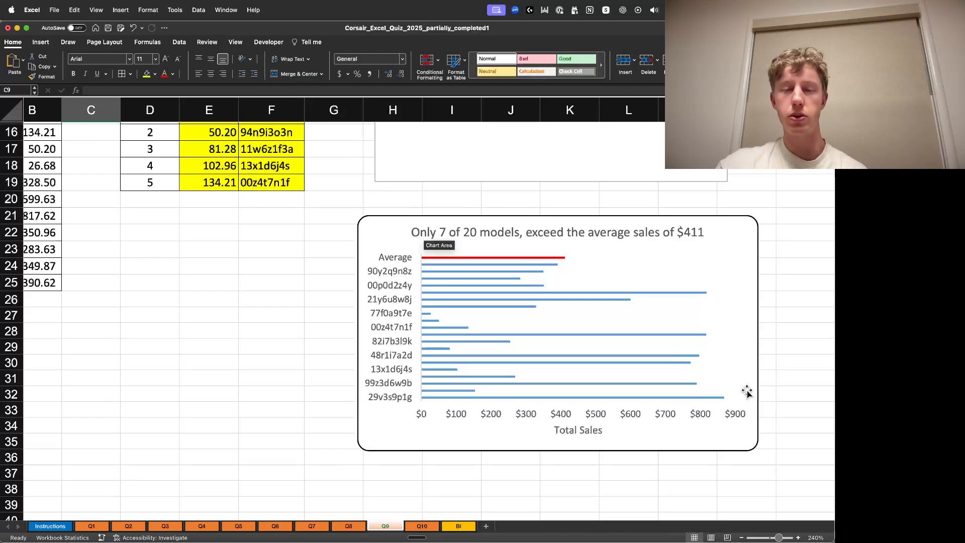
- Open the Q10 sheet and zoom in to 230%
{"action": "left_click", "coordinate": [422, 526]}
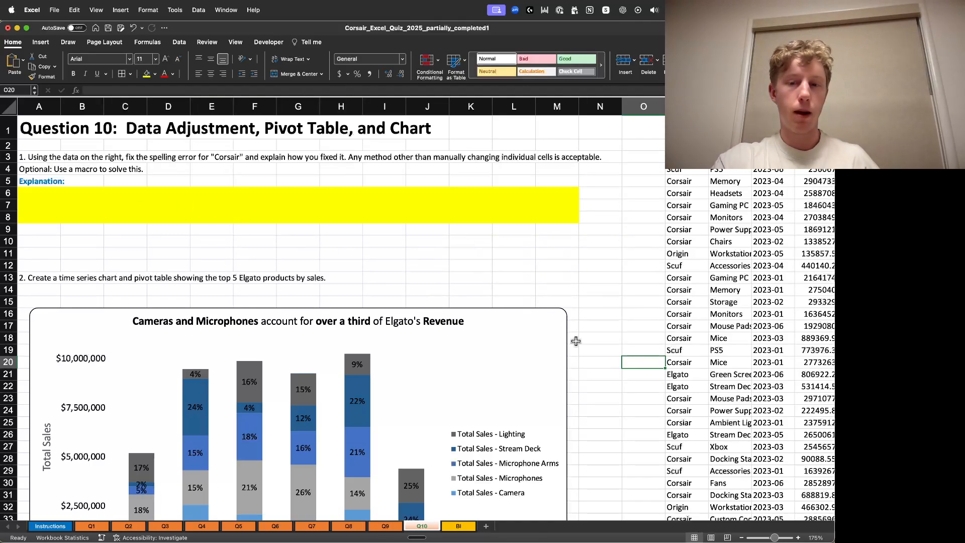
{"action": "left_click", "coordinate": [799, 537]}
{"action": "left_click", "coordinate": [798, 537]}
{"action": "left_click", "coordinate": [798, 537]}
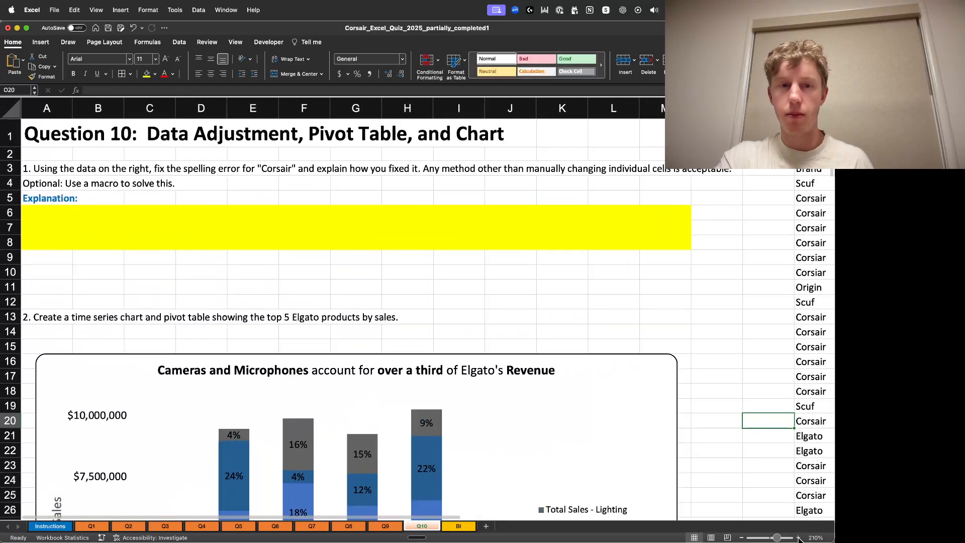
{"action": "left_click", "coordinate": [798, 537]}
{"action": "left_click", "coordinate": [799, 537]}
{"action": "left_click", "coordinate": [799, 537]}
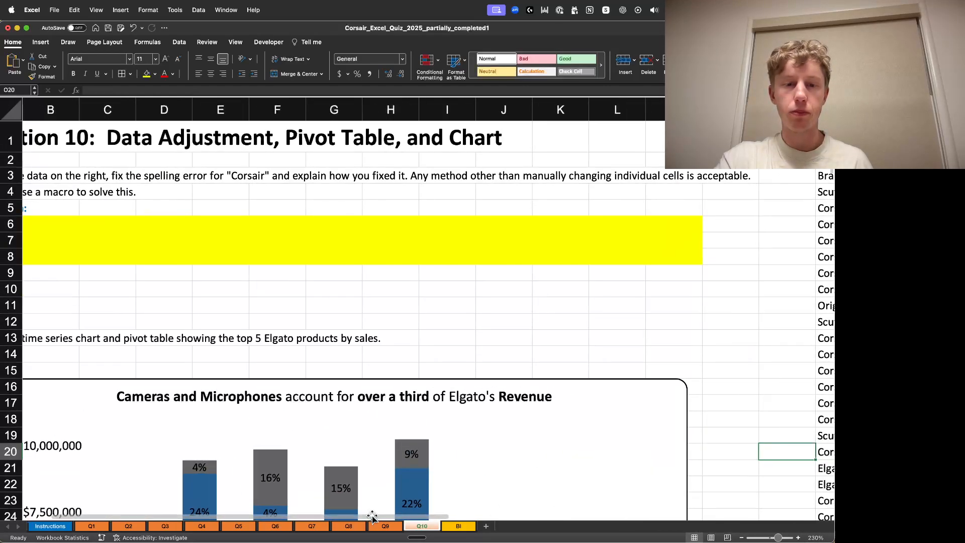
{"action": "scroll", "coordinate": [302, 468], "scroll_direction": "left", "scroll_amount": 2}
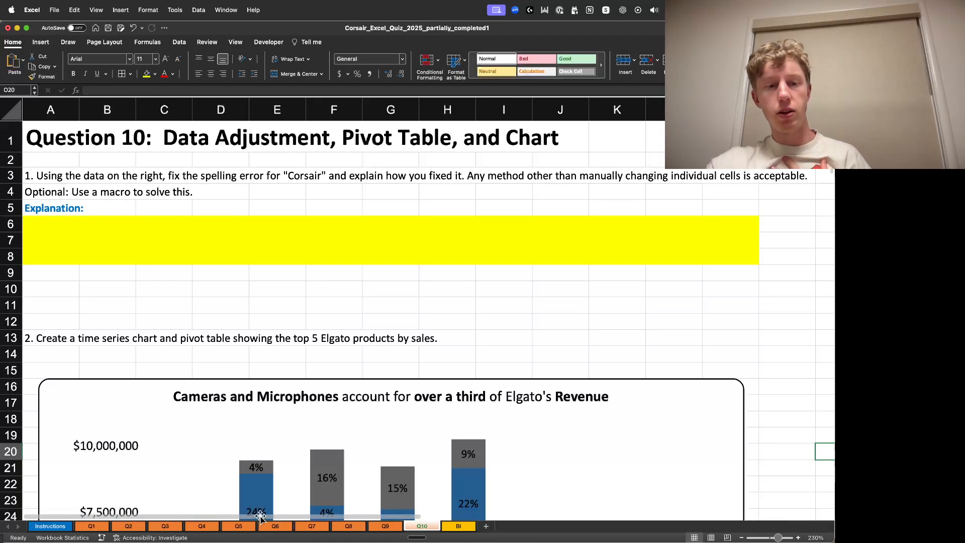
- Convert the brand sales data range P3:T189 into a table with headers
{"action": "left_click_drag", "start_coordinate": [260, 515], "coordinate": [547, 454]}
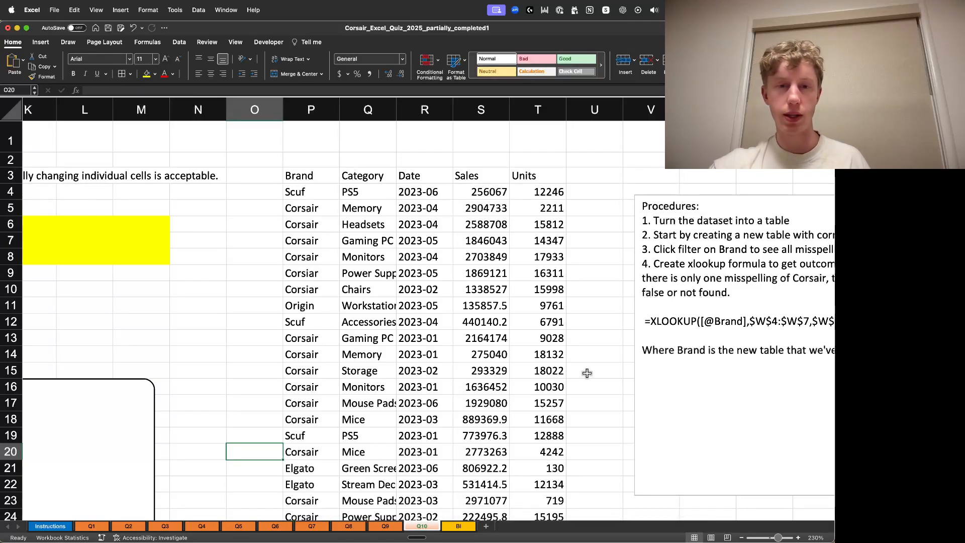
{"action": "left_click", "coordinate": [604, 334]}
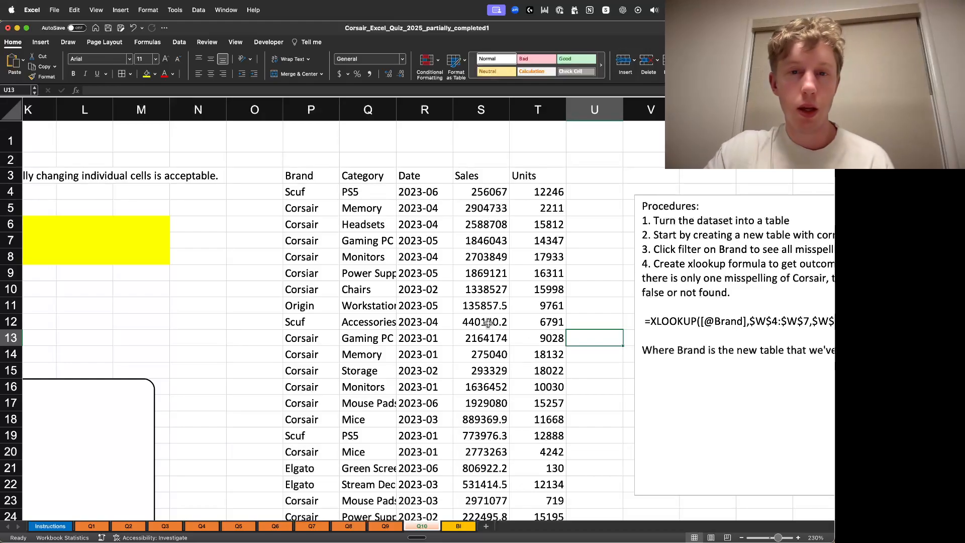
{"action": "left_click", "coordinate": [306, 178]}
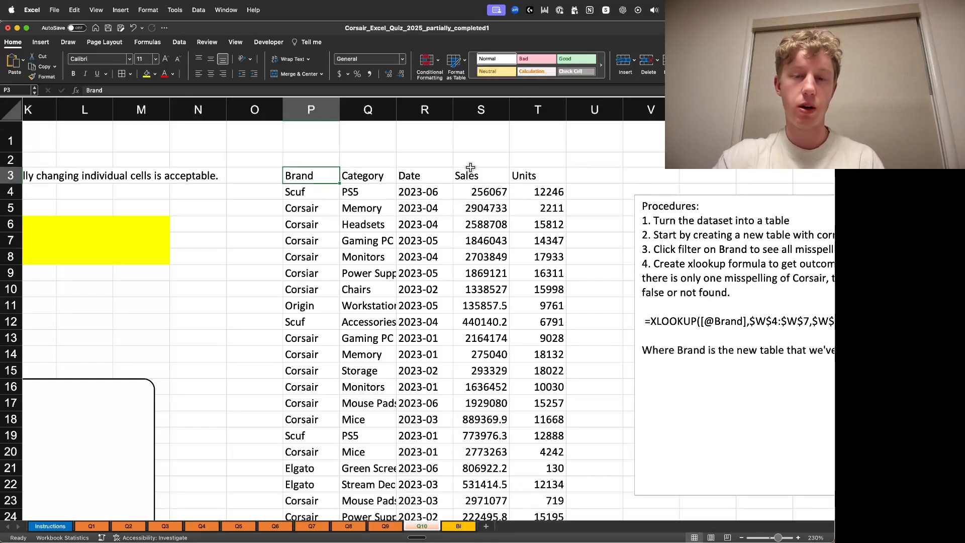
{"action": "key", "text": "super+shift+Right"}
{"action": "key", "text": "super+shift+Down"}
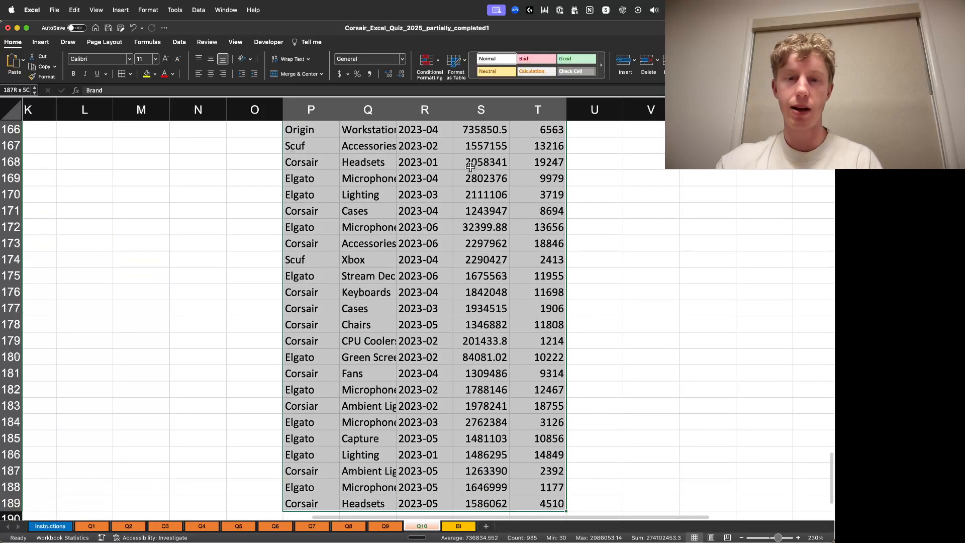
{"action": "key", "text": "super+t"}
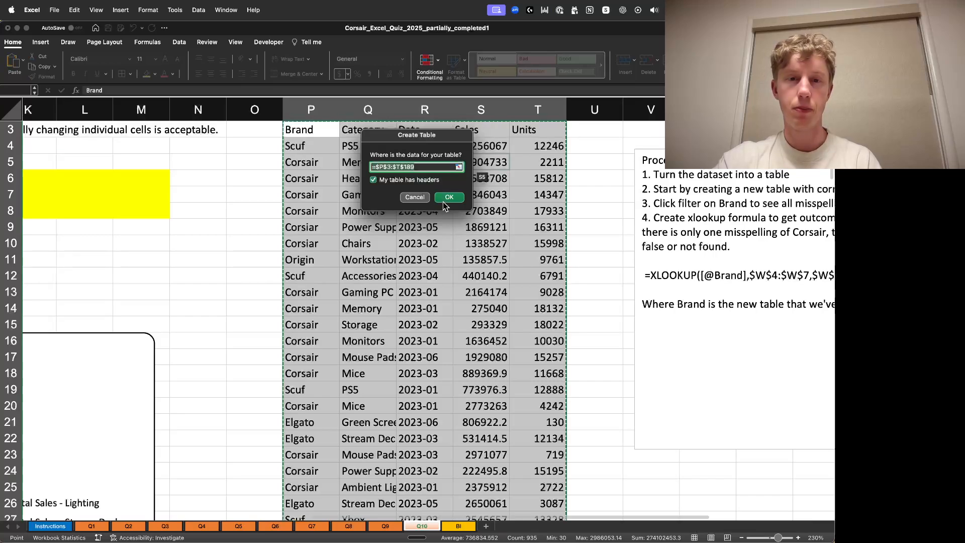
{"action": "left_click", "coordinate": [449, 197]}
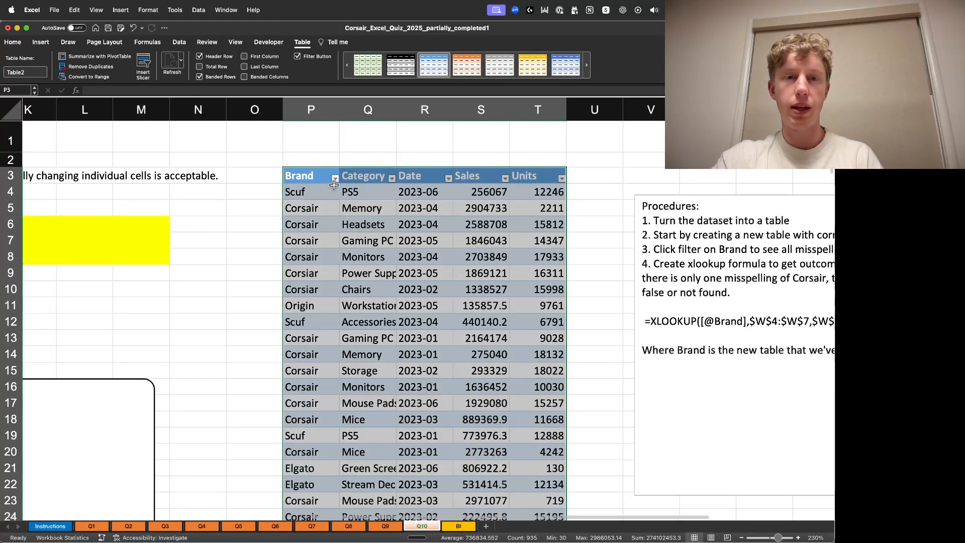
- Filter the Brand column to inspect the misspelled Corsiar entries, then clear the filter
{"action": "left_click", "coordinate": [335, 179]}
{"action": "left_click_drag", "start_coordinate": [402, 189], "coordinate": [405, 155]}
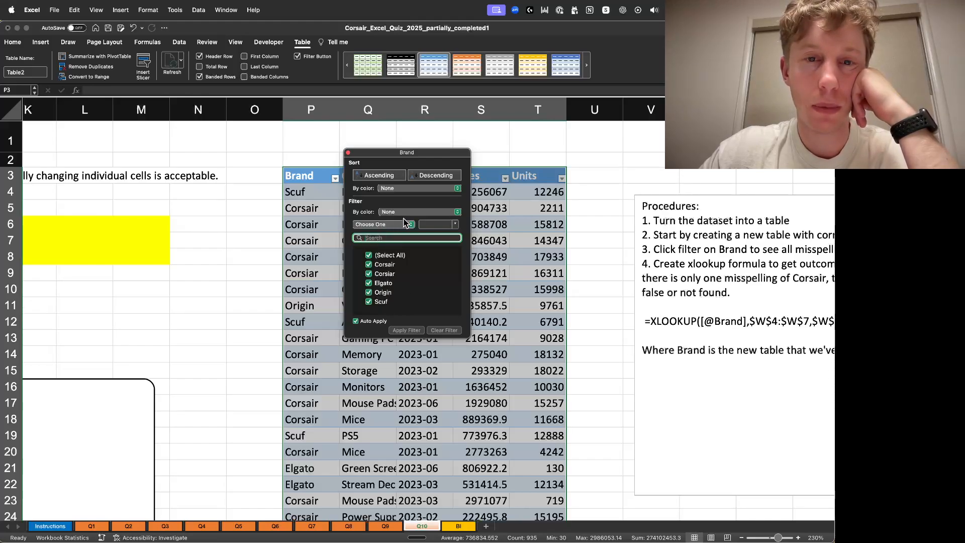
{"action": "left_click", "coordinate": [369, 256]}
{"action": "left_click", "coordinate": [369, 274]}
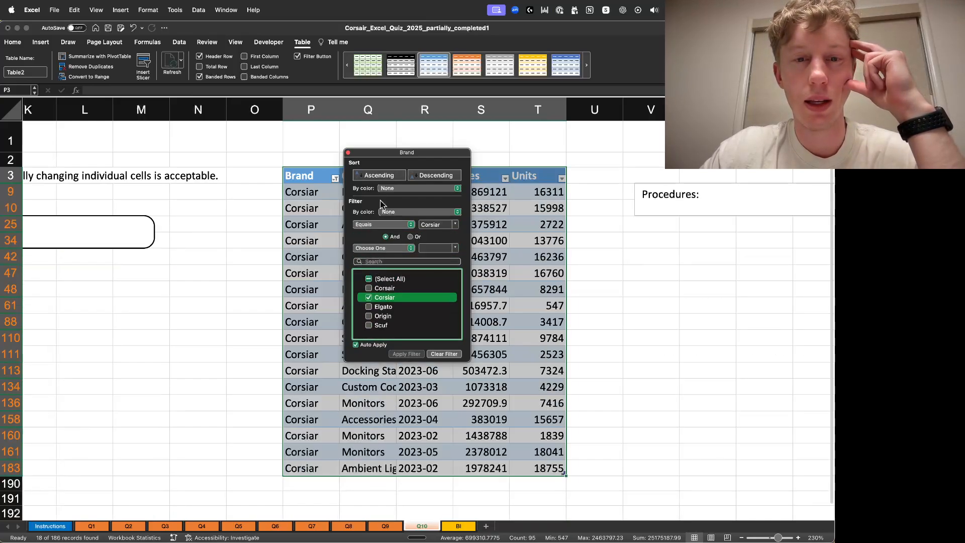
{"action": "left_click_drag", "start_coordinate": [401, 152], "coordinate": [654, 167]}
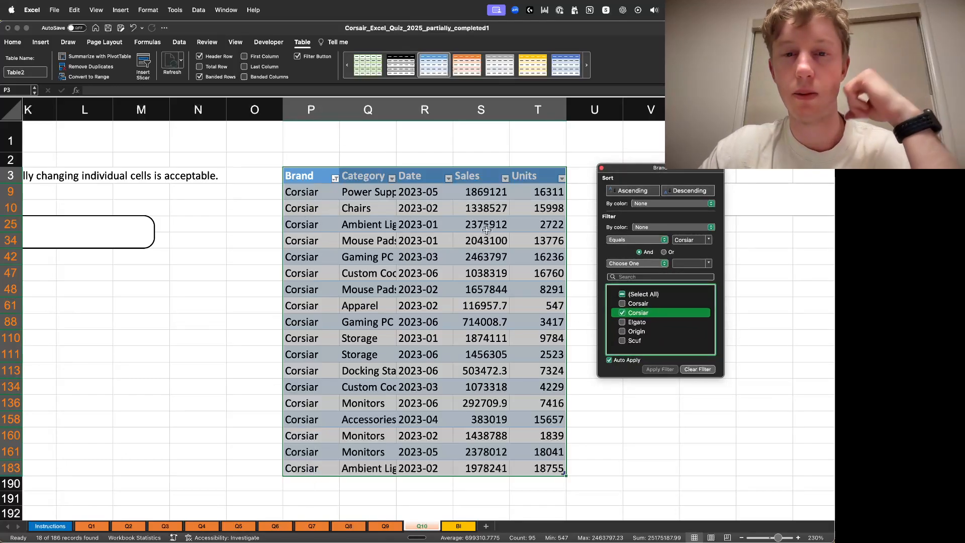
{"action": "left_click", "coordinate": [622, 294]}
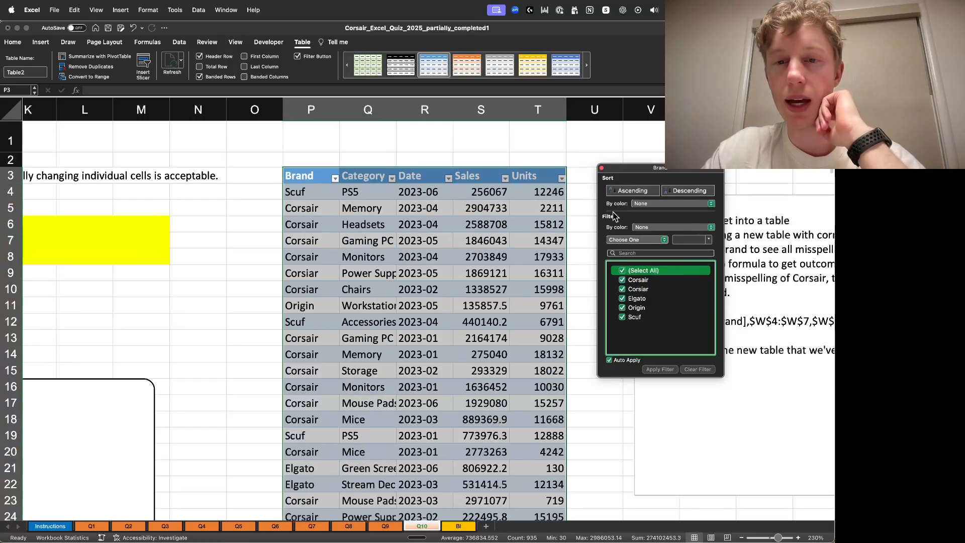
{"action": "left_click", "coordinate": [603, 170]}
{"action": "left_click", "coordinate": [584, 276]}
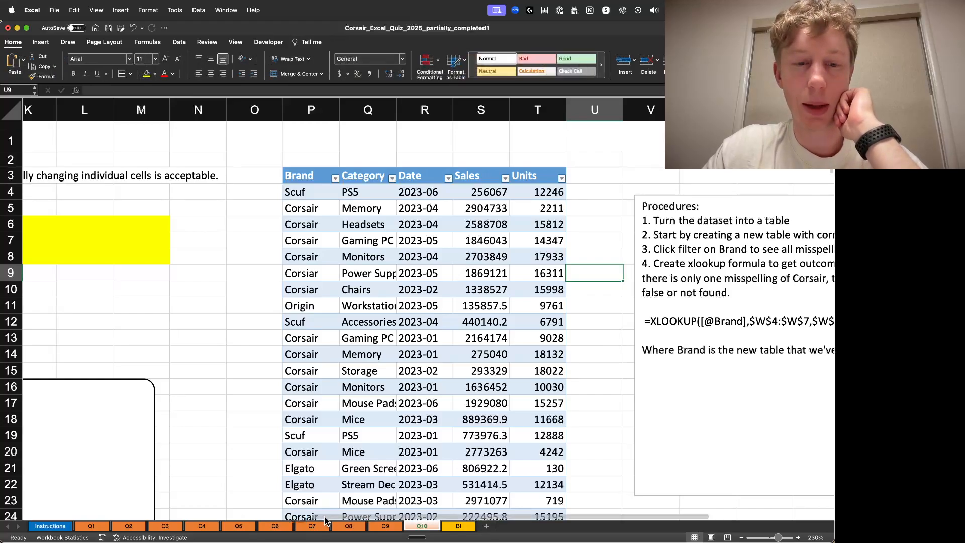
- Move the Procedures text box down below row 17, clearing space beside the table
{"action": "left_click_drag", "start_coordinate": [326, 517], "coordinate": [442, 517]}
{"action": "left_click", "coordinate": [688, 196]}
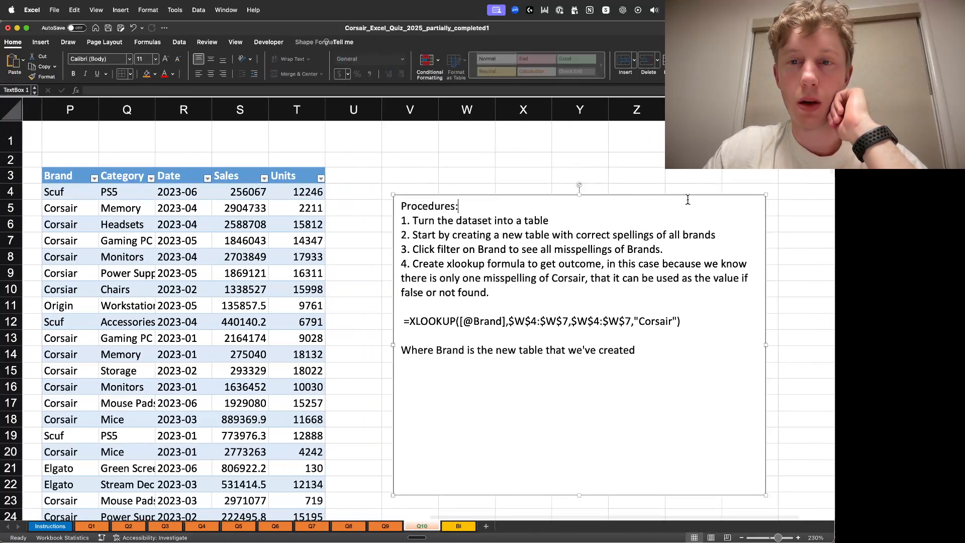
{"action": "left_click_drag", "start_coordinate": [688, 196], "coordinate": [678, 404]}
{"action": "left_click", "coordinate": [507, 211]}
{"action": "left_click", "coordinate": [409, 173]}
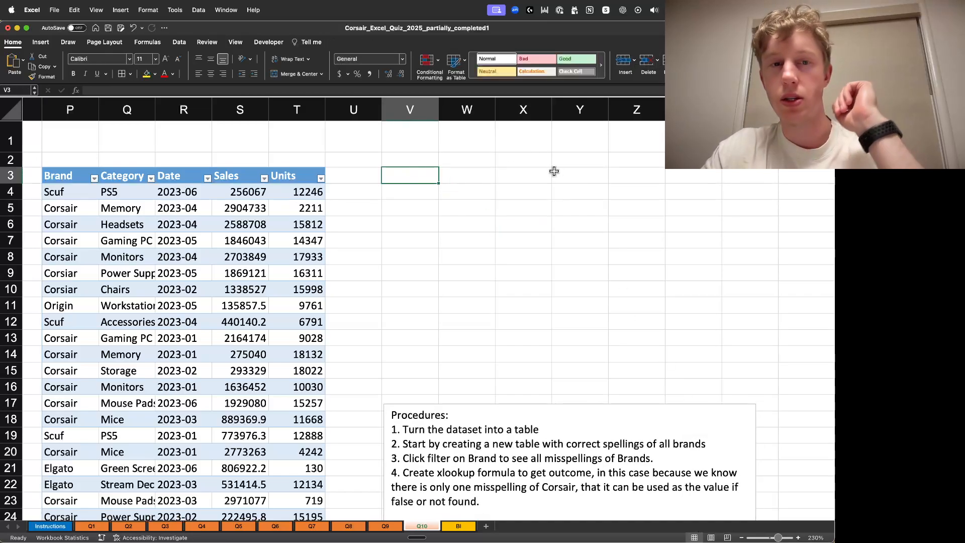
- Enter the header Brand_Correct in V3 and widen column V to fit it
{"action": "type", "text": "Brand_Correct"}
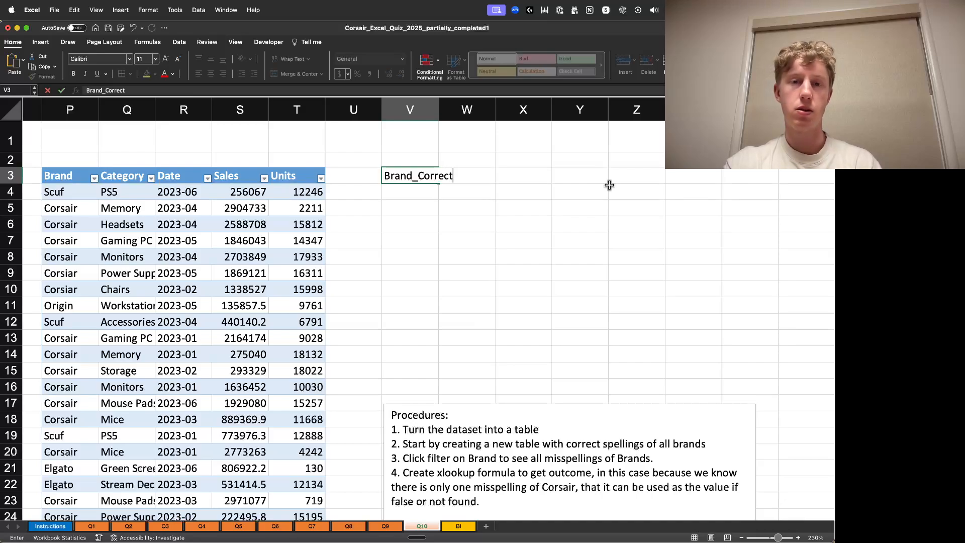
{"action": "key", "text": "Return"}
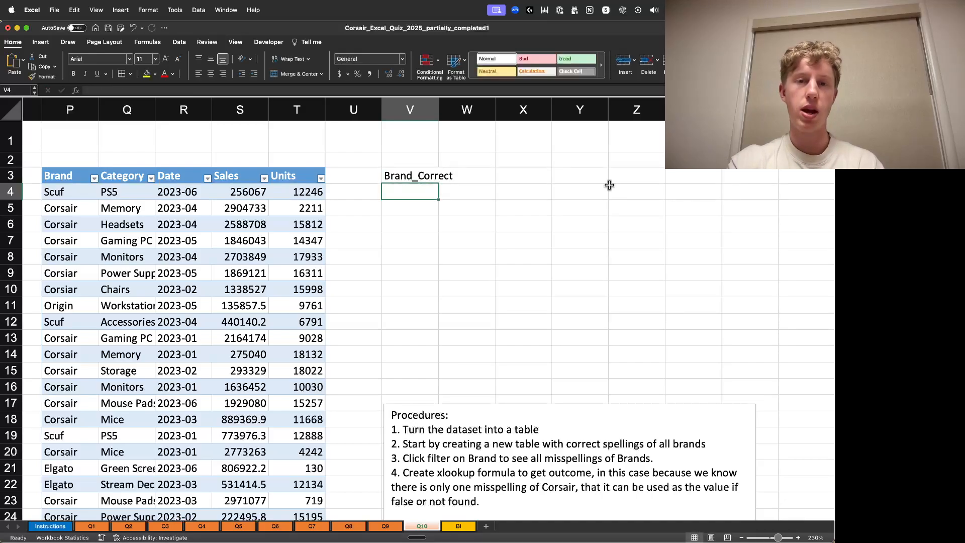
{"action": "left_click_drag", "start_coordinate": [439, 110], "coordinate": [460, 110]}
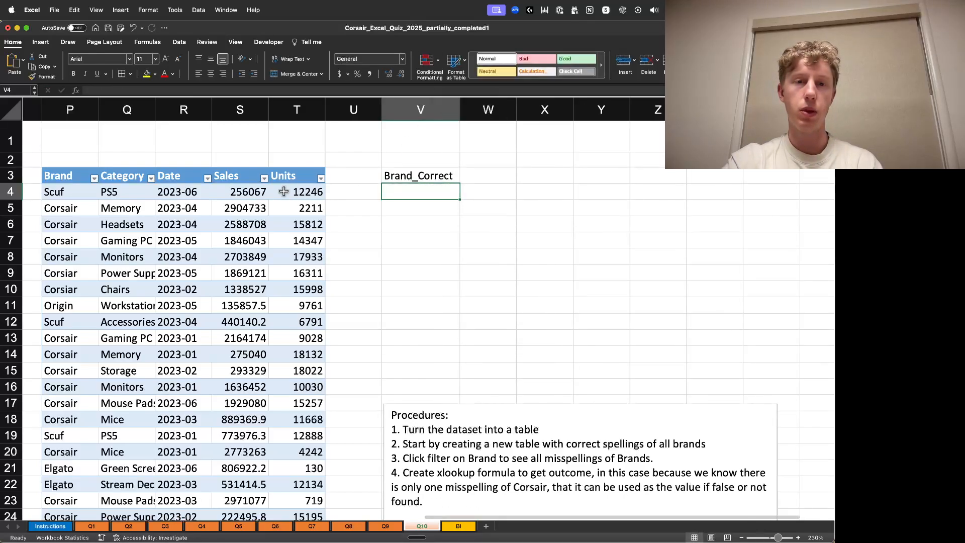
- Copy the Units header's formatting onto the Brand_Correct header in V3
{"action": "left_click", "coordinate": [296, 176]}
{"action": "key", "text": "super+c"}
{"action": "right_click", "coordinate": [425, 177]}
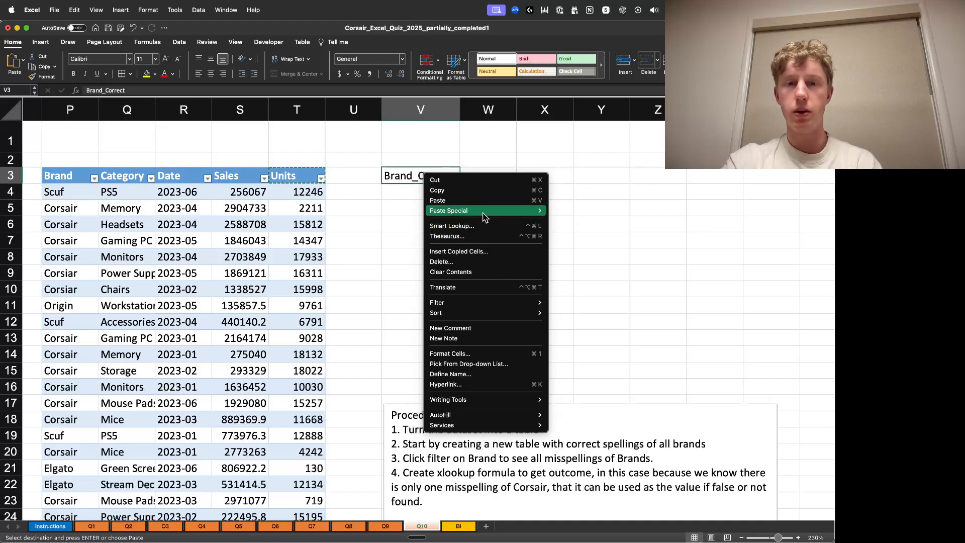
{"action": "mouse_move", "coordinate": [486, 213]}
{"action": "left_click", "coordinate": [582, 333]}
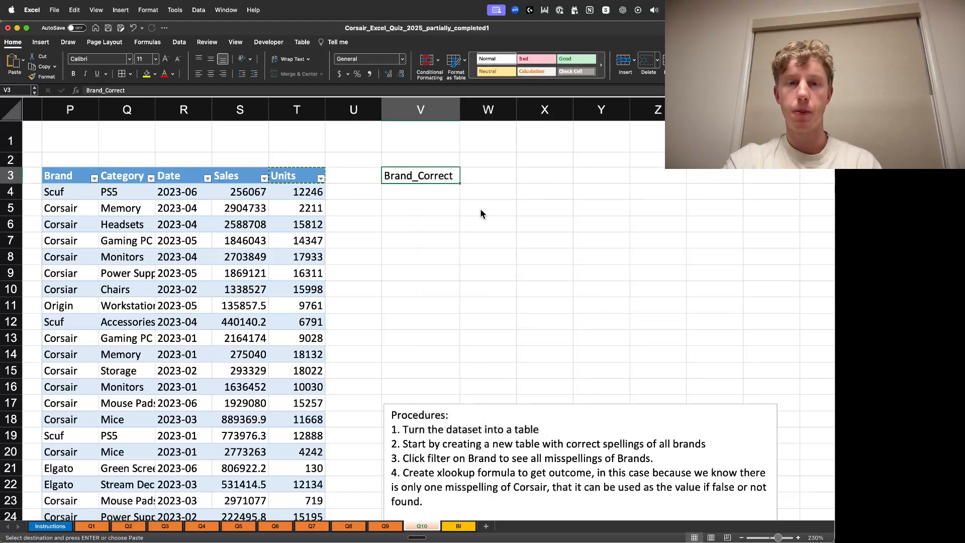
{"action": "left_click", "coordinate": [421, 192]}
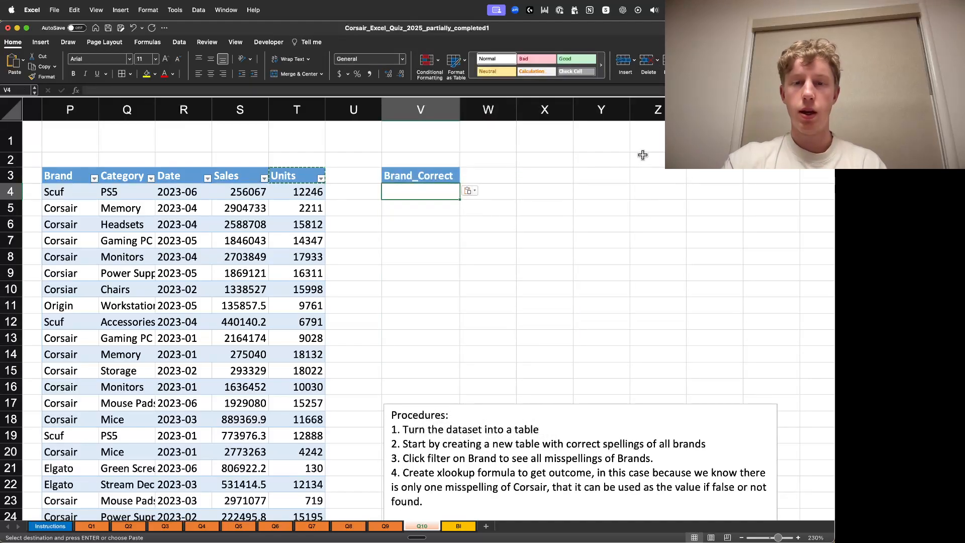
- List the correct brand names Scuf, Corsair, Origin and Elgato in V4:V7
{"action": "type", "text": "Scuf"}
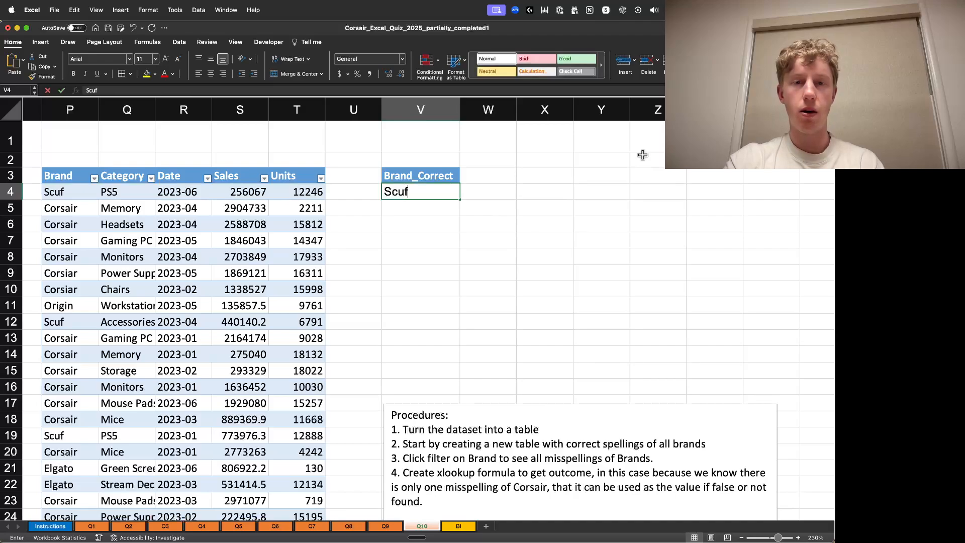
{"action": "key", "text": "Return"}
{"action": "type", "text": "Corsair"}
{"action": "key", "text": "Return"}
{"action": "type", "text": "Or"}
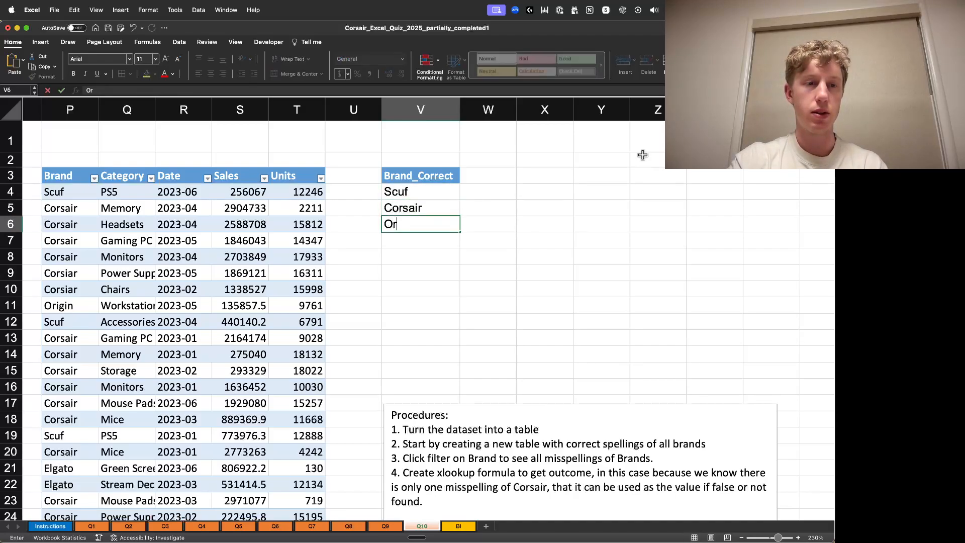
{"action": "type", "text": "igin"}
{"action": "key", "text": "Return"}
{"action": "type", "text": "Elgato"}
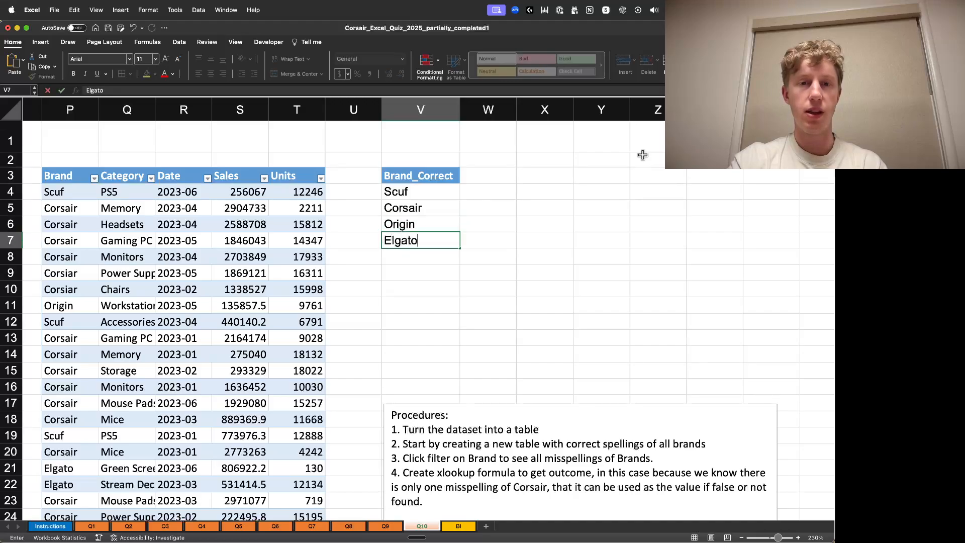
{"action": "key", "text": "Return"}
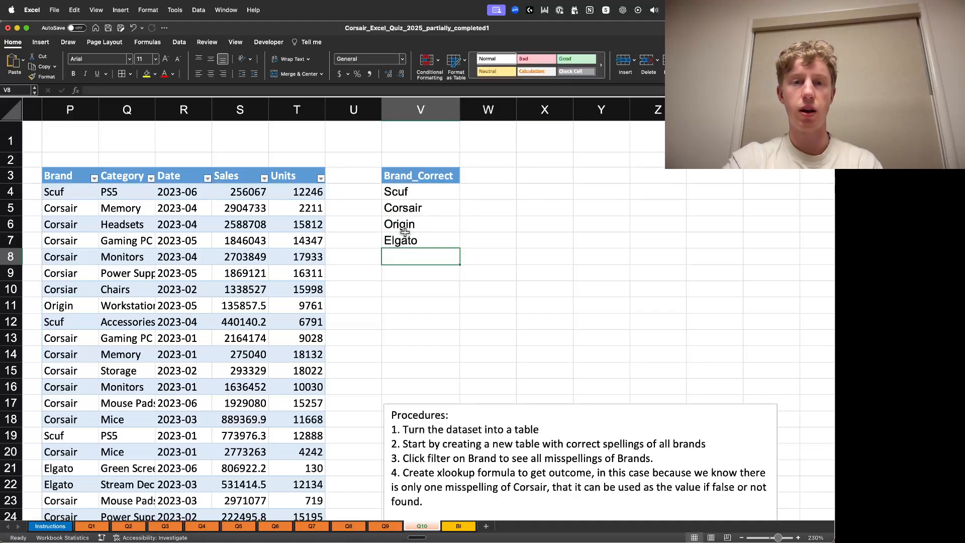
- Copy the Units cell formatting onto the correct-brand list in V4:V7
{"action": "left_click", "coordinate": [322, 197]}
{"action": "key", "text": "super+c"}
{"action": "left_click_drag", "start_coordinate": [414, 192], "coordinate": [419, 256]}
{"action": "left_click_drag", "start_coordinate": [426, 194], "coordinate": [424, 239]}
{"action": "right_click", "coordinate": [421, 240]}
{"action": "mouse_move", "coordinate": [502, 278]}
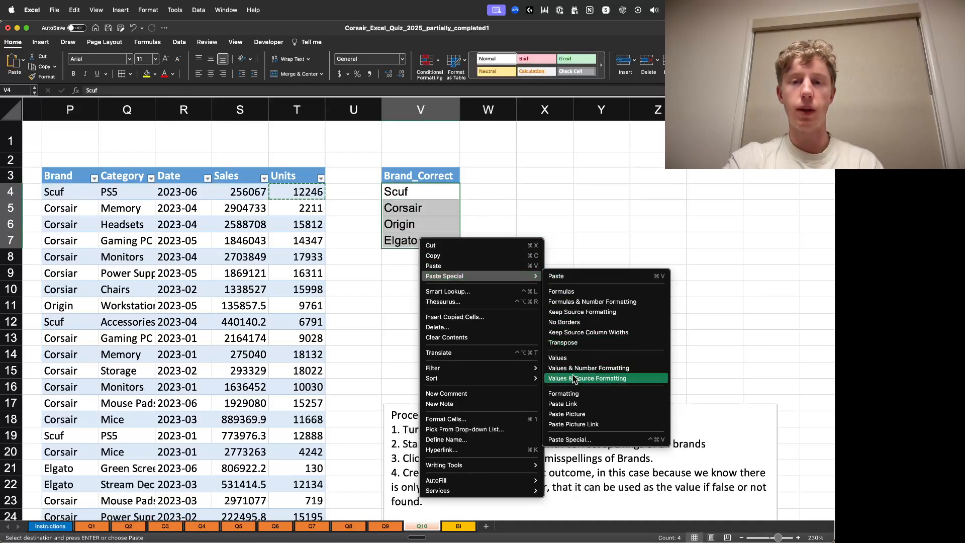
{"action": "left_click", "coordinate": [565, 398]}
{"action": "key", "text": "super+a"}
{"action": "scroll", "coordinate": [578, 217], "scroll_direction": "down", "scroll_amount": 4}
{"action": "left_click", "coordinate": [545, 162]}
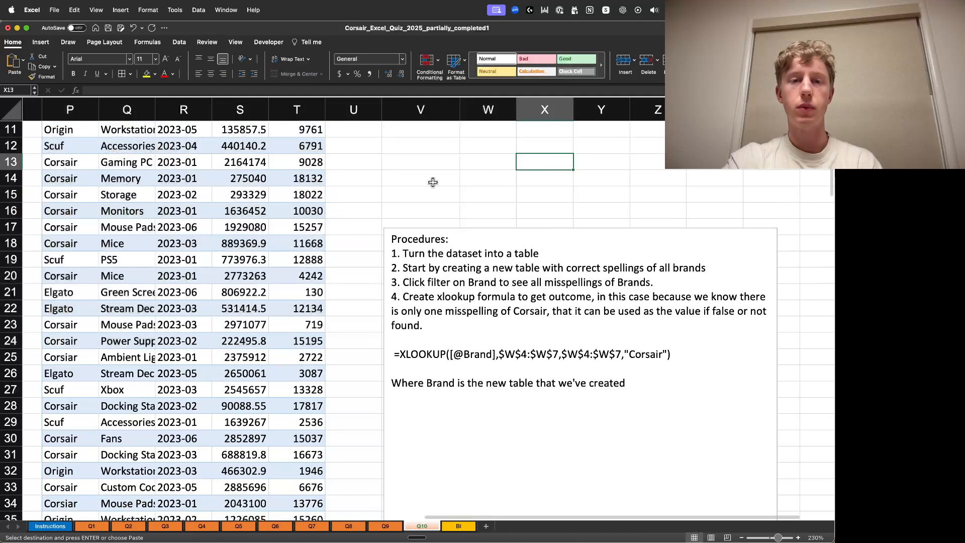
{"action": "scroll", "coordinate": [442, 180], "scroll_direction": "up", "scroll_amount": 4}
{"action": "left_click", "coordinate": [486, 251]}
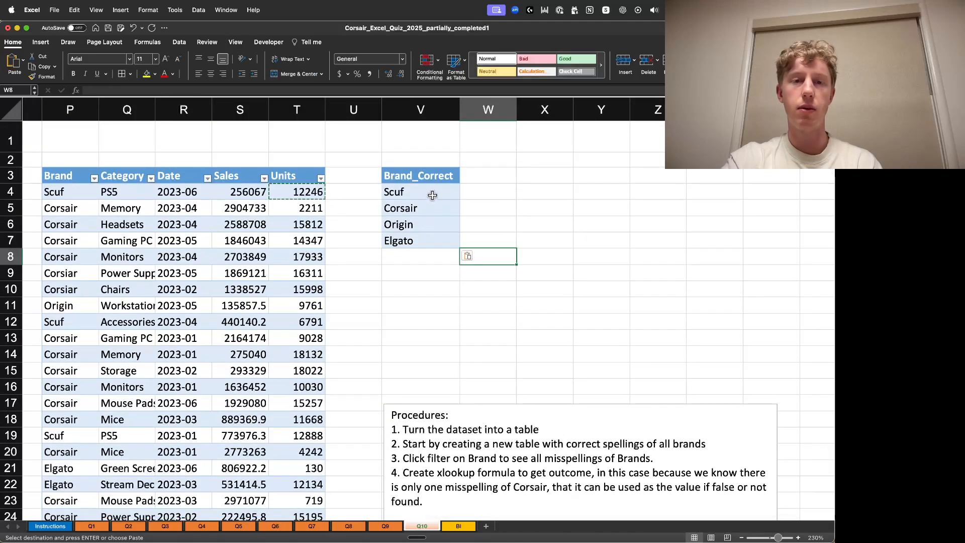
{"action": "left_click_drag", "start_coordinate": [440, 191], "coordinate": [434, 243]}
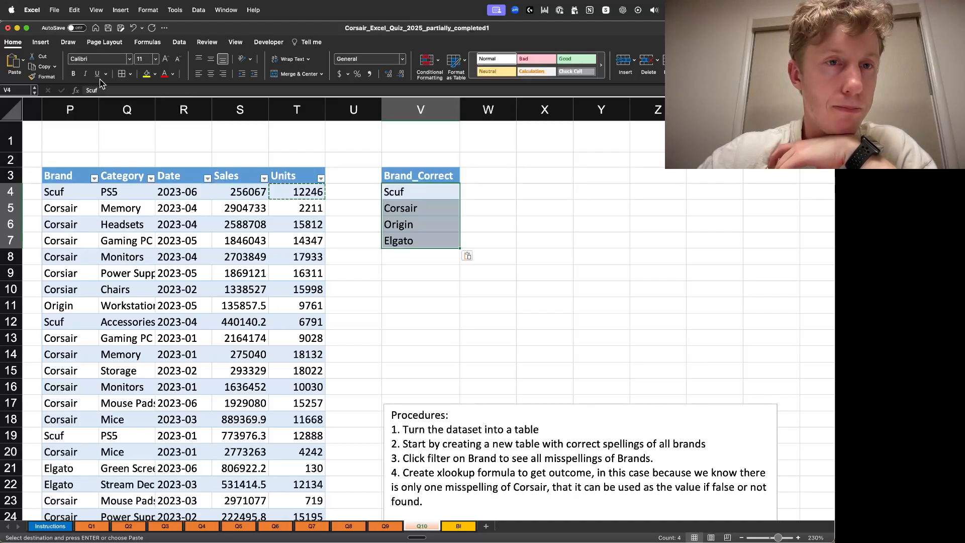
{"action": "left_click", "coordinate": [498, 208]}
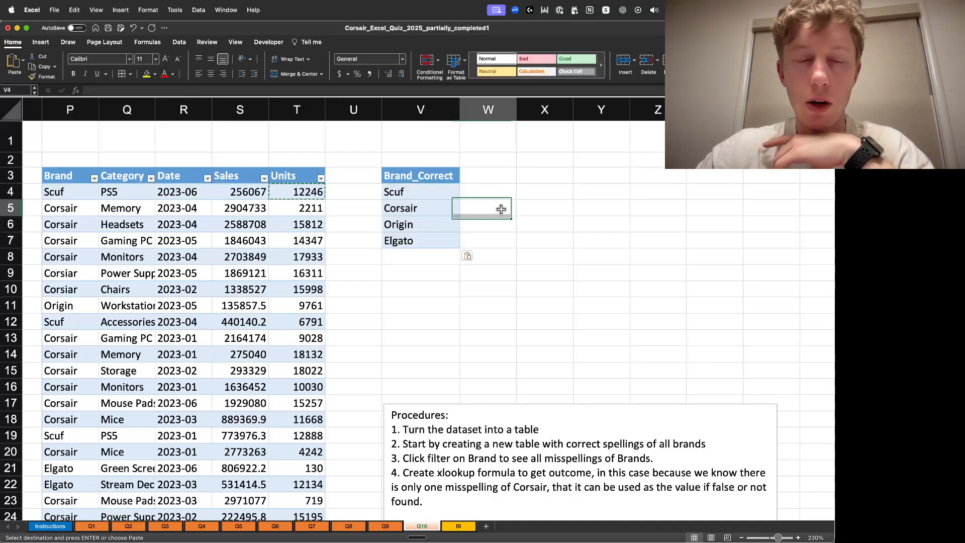
{"action": "left_click", "coordinate": [397, 215]}
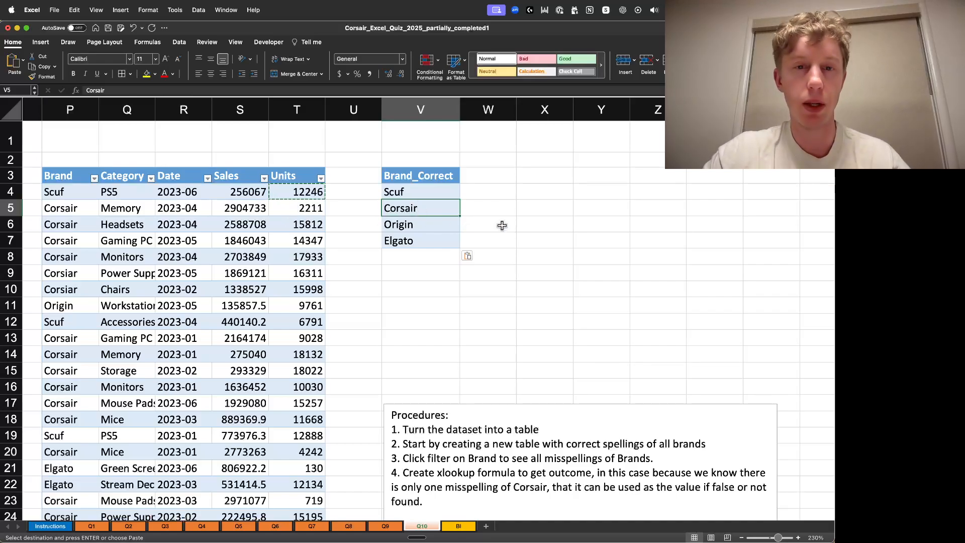
{"action": "left_click", "coordinate": [532, 215]}
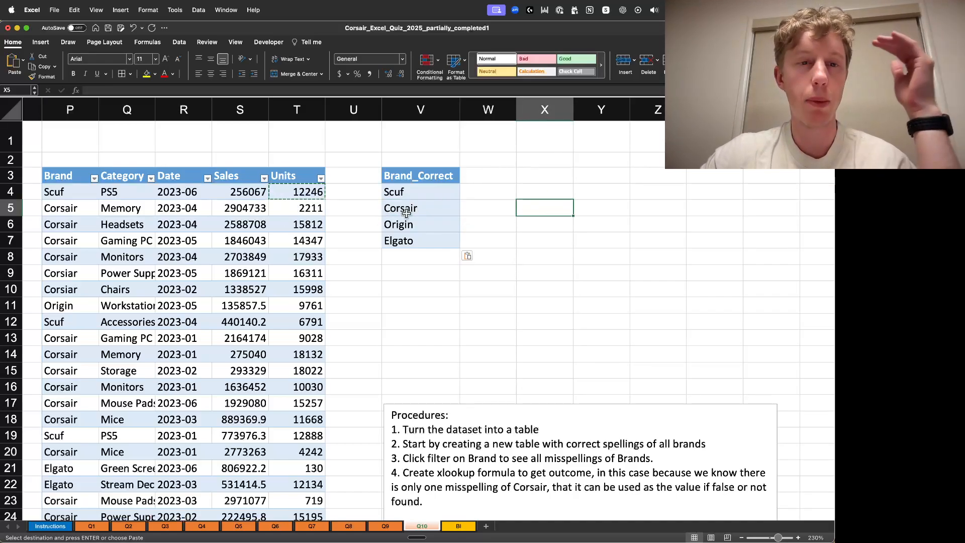
{"action": "left_click", "coordinate": [421, 318]}
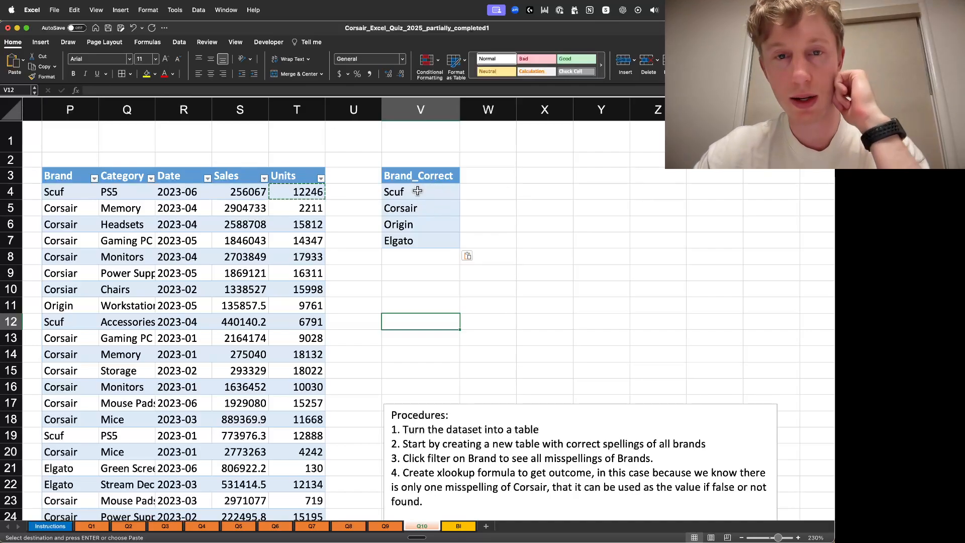
- Insert a new table column between Brand and Category
{"action": "left_click", "coordinate": [80, 195]}
{"action": "key", "text": "Escape"}
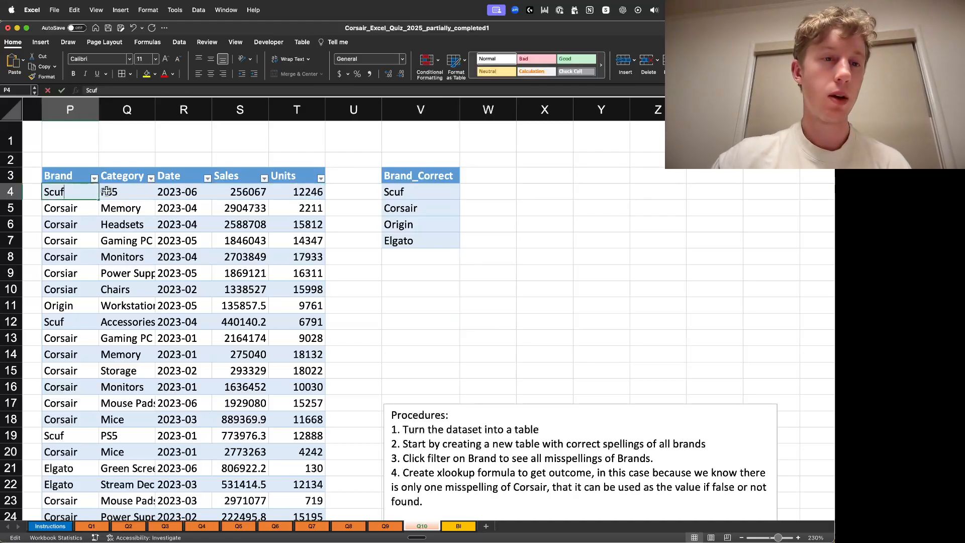
{"action": "left_click", "coordinate": [131, 142]}
{"action": "right_click", "coordinate": [129, 109]}
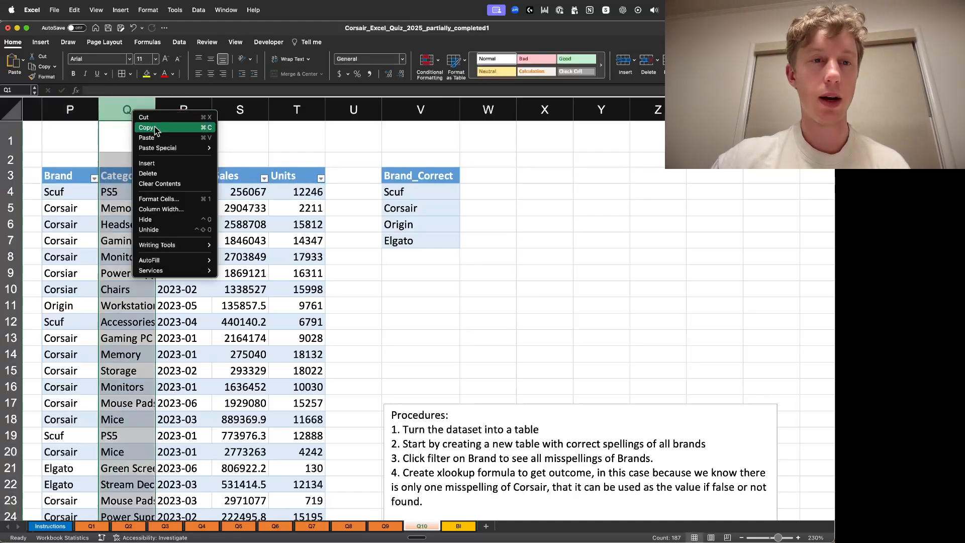
{"action": "left_click", "coordinate": [178, 160]}
{"action": "left_click", "coordinate": [231, 154]}
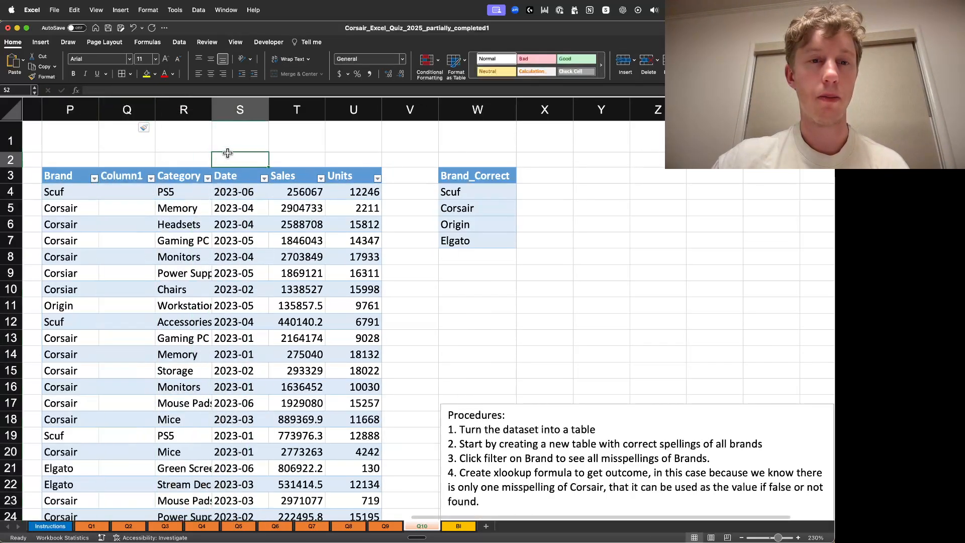
- Rename the new column header to Brand_mod and widen the column to fit it
{"action": "double_click", "coordinate": [121, 179]}
{"action": "left_click_drag", "start_coordinate": [146, 176], "coordinate": [51, 170]}
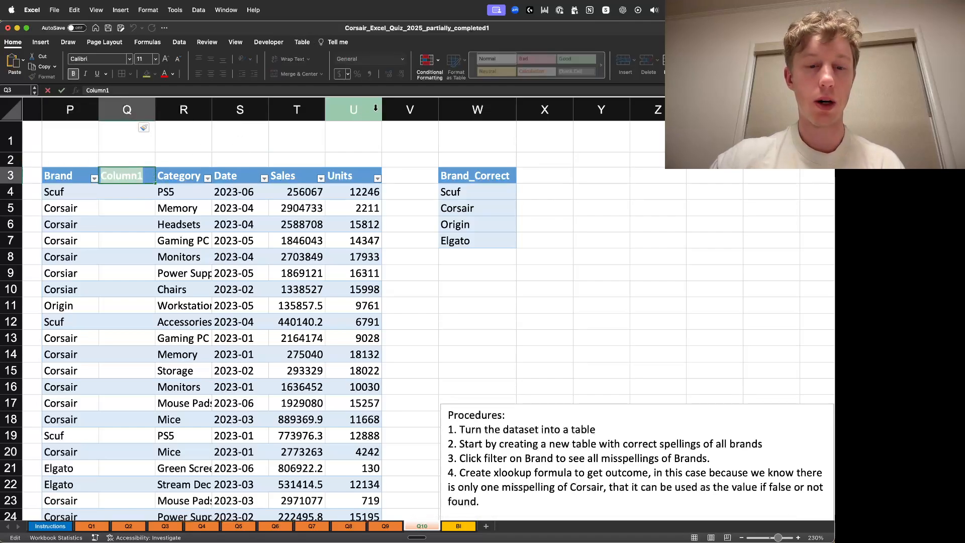
{"action": "type", "text": "Brand"}
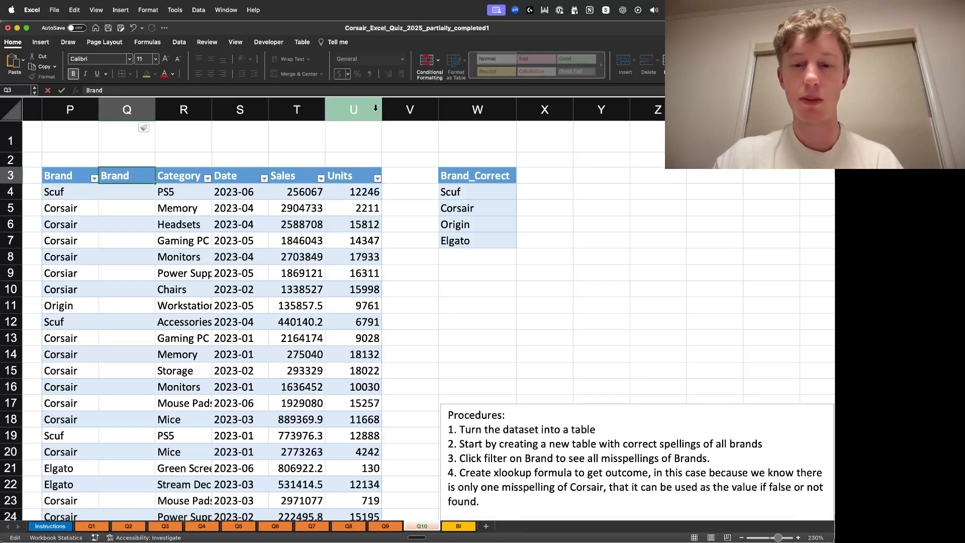
{"action": "type", "text": "_mod"}
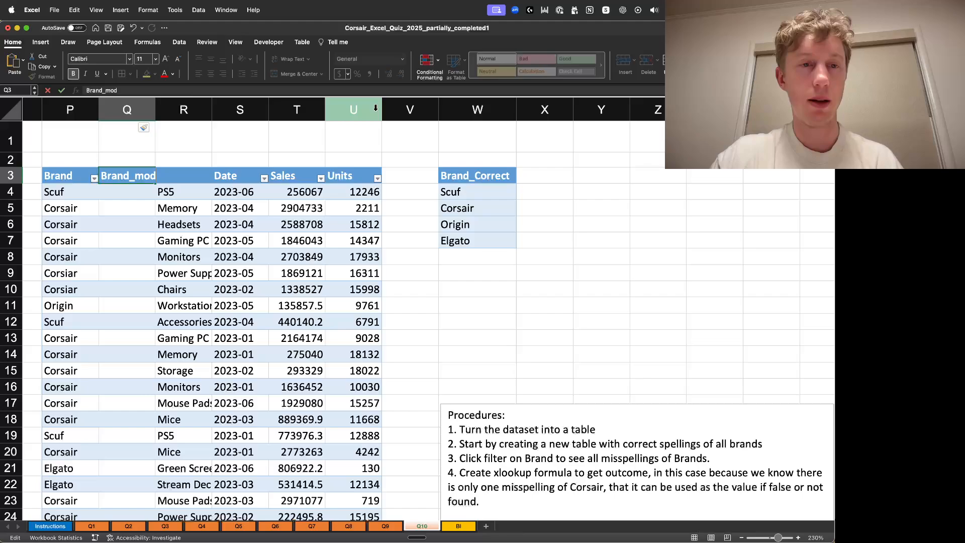
{"action": "key", "text": "Return"}
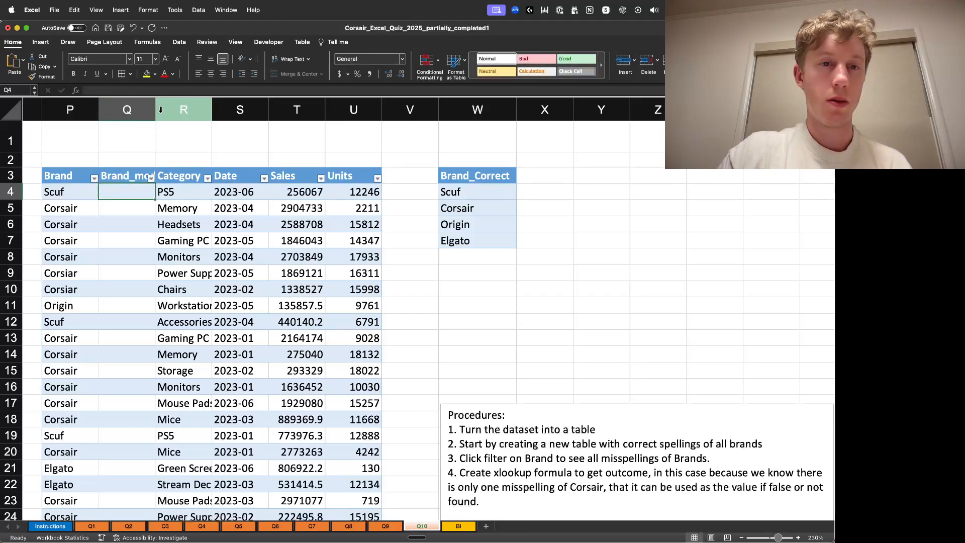
{"action": "double_click", "coordinate": [156, 110]}
{"action": "left_click", "coordinate": [266, 156]}
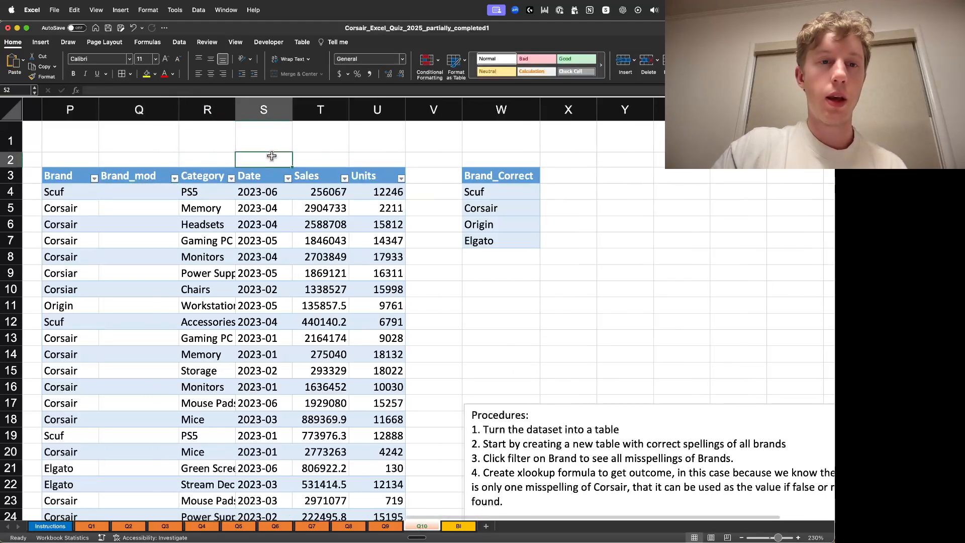
- Start an XLOOKUP in Q4 using the row's Brand as lookup value and W4:W7 as lookup and return arrays
{"action": "double_click", "coordinate": [144, 197]}
{"action": "type", "text": "=XLOOKUP("}
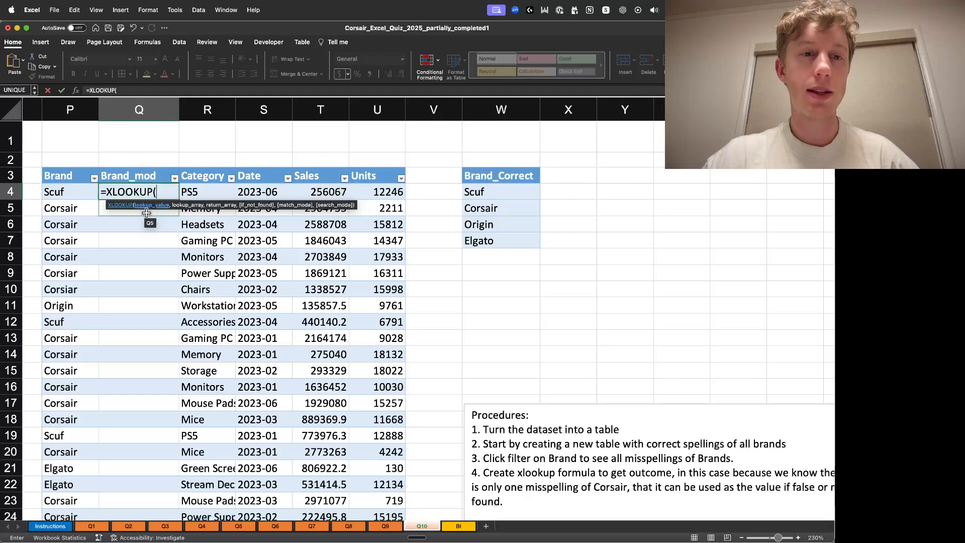
{"action": "left_click", "coordinate": [88, 191]}
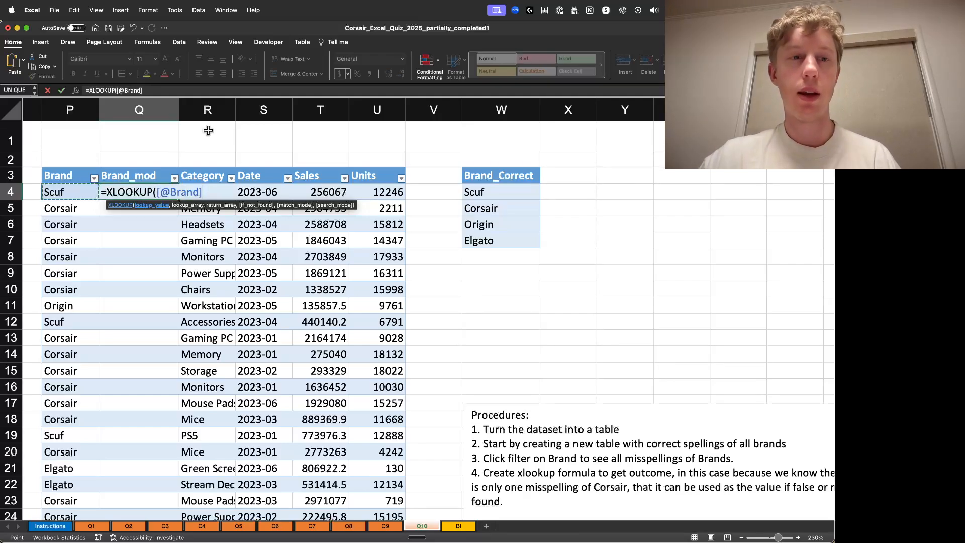
{"action": "type", "text": ","}
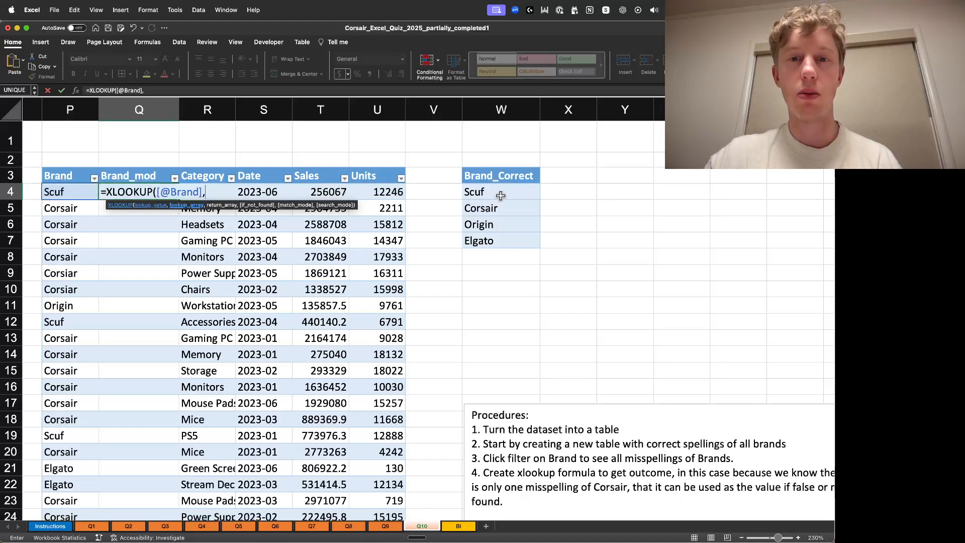
{"action": "left_click_drag", "start_coordinate": [504, 192], "coordinate": [505, 242]}
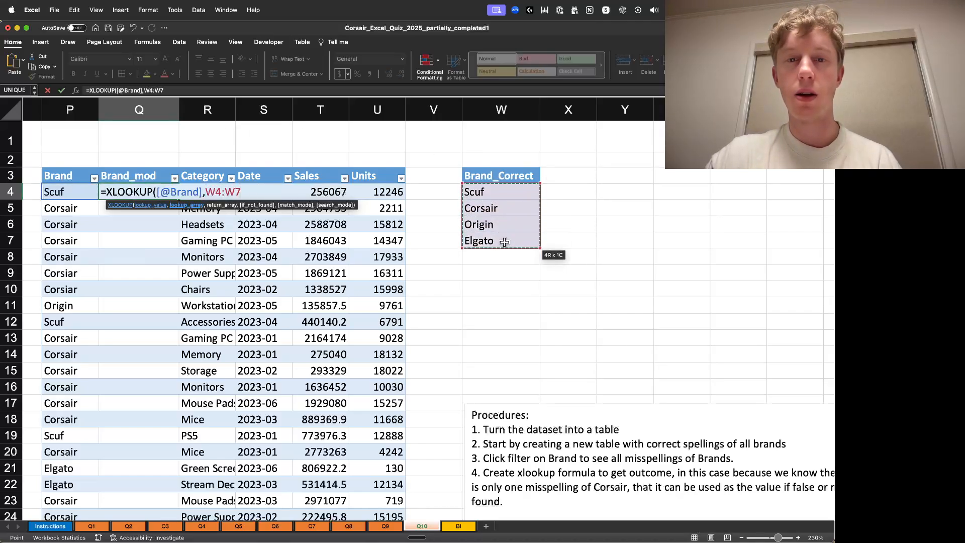
{"action": "type", "text": ","}
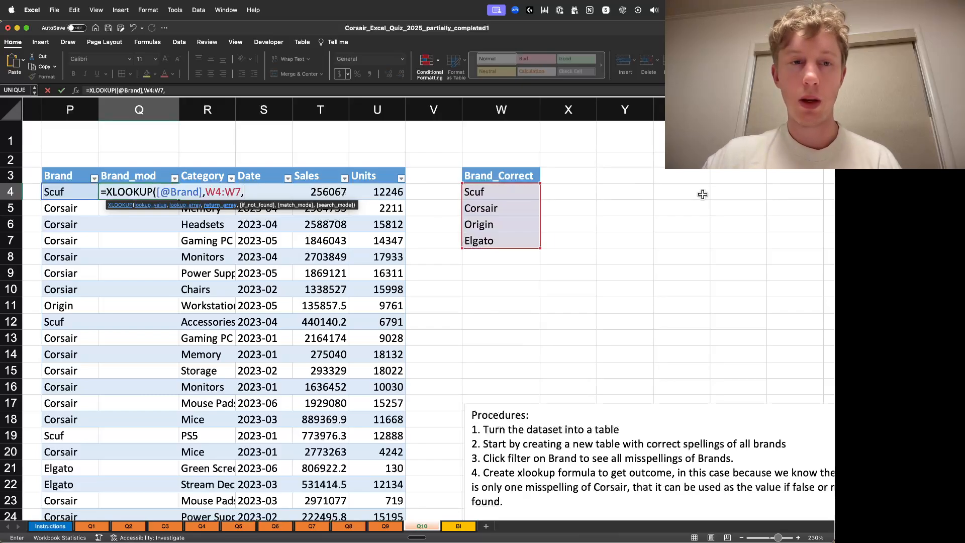
{"action": "left_click_drag", "start_coordinate": [526, 191], "coordinate": [516, 242]}
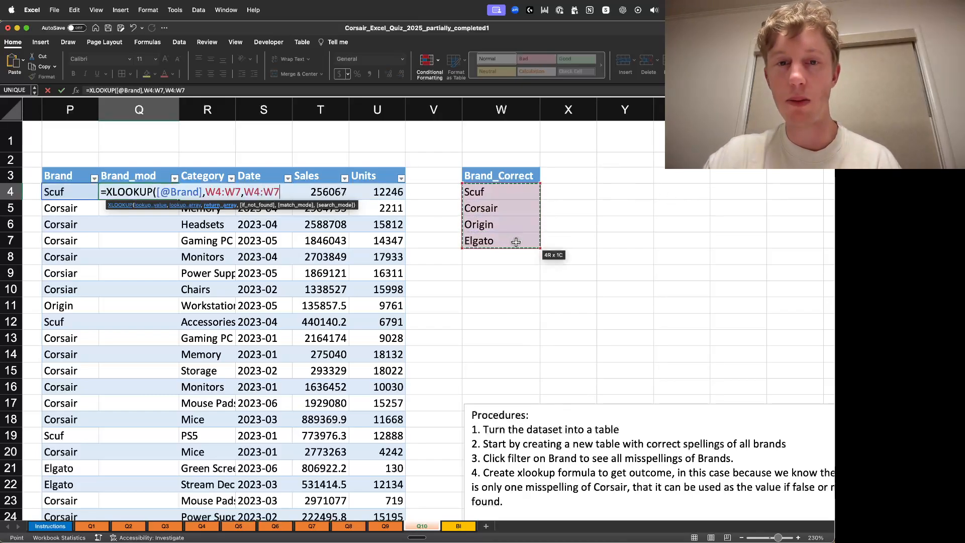
- Make both W4:W7 ranges in the formula absolute as $W$4:$W$7
{"action": "left_click", "coordinate": [206, 193]}
{"action": "type", "text": "$"}
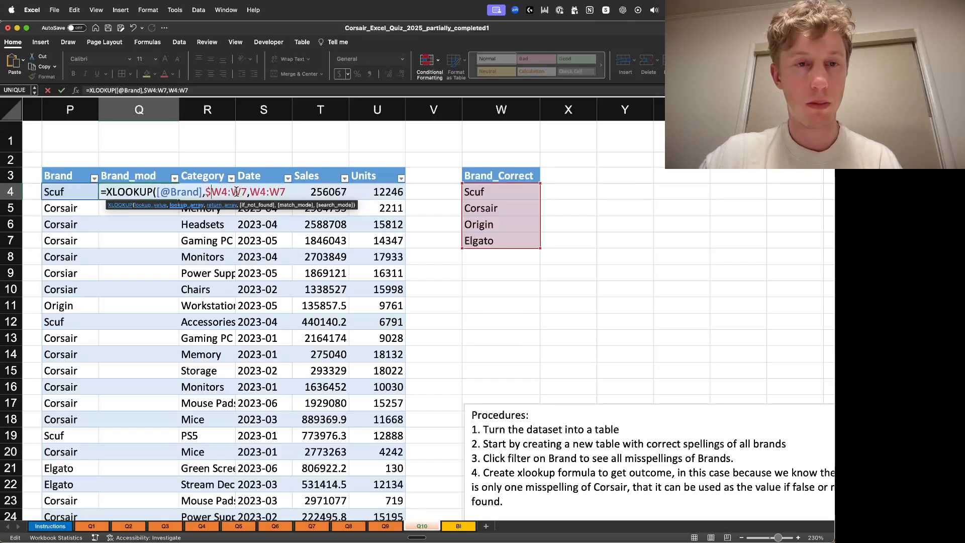
{"action": "left_click", "coordinate": [222, 192]}
{"action": "type", "text": "$W"}
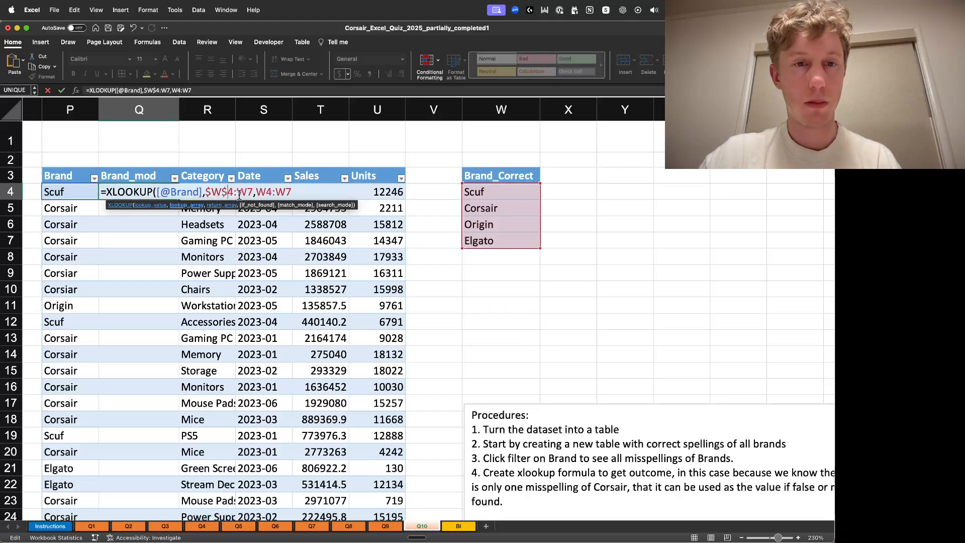
{"action": "type", "text": "$4:$W$"}
{"action": "left_click", "coordinate": [269, 193]}
{"action": "type", "text": "$W$"}
{"action": "left_click", "coordinate": [302, 191]}
{"action": "type", "text": "$"}
{"action": "left_click", "coordinate": [318, 191]}
{"action": "type", "text": "$"}
{"action": "type", "text": ","}
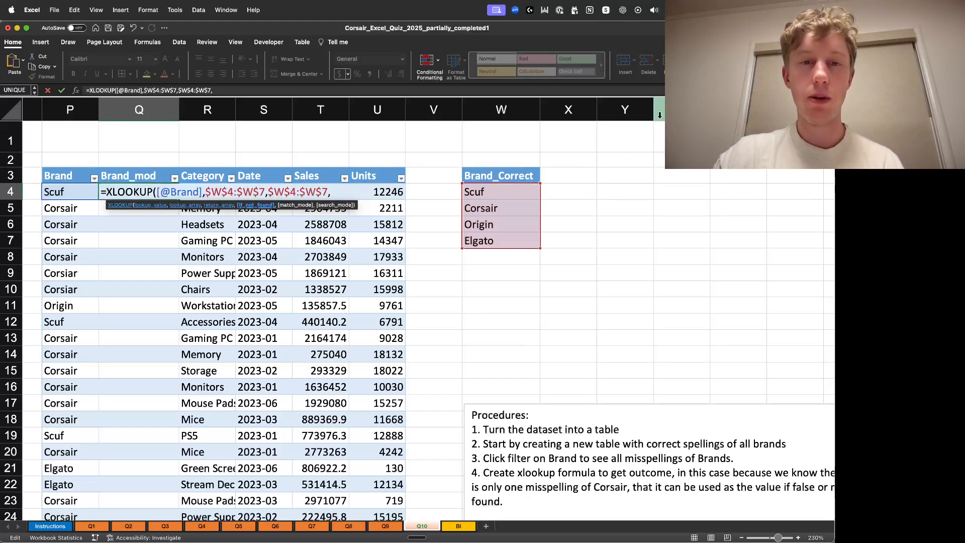
{"action": "type", "text": "\"Cos"}
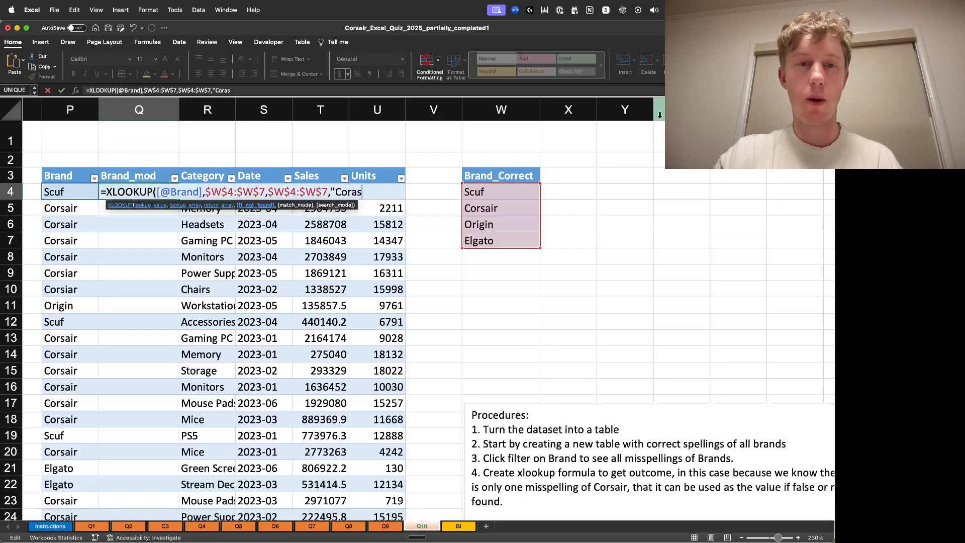
{"action": "type", "text": "sair\")"}
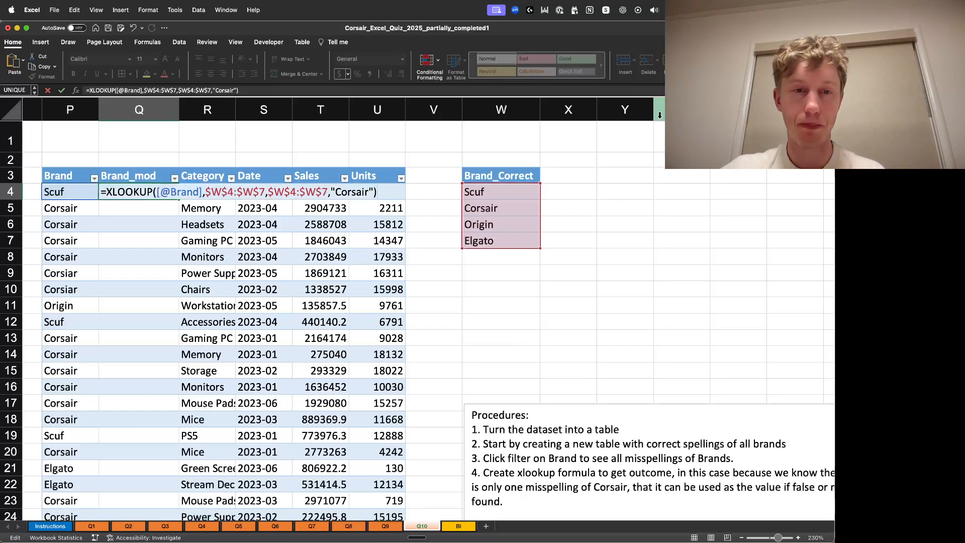
- Finish the formula with "Corsair" as the not-found value and enter it for the whole column
{"action": "key", "text": "Return"}
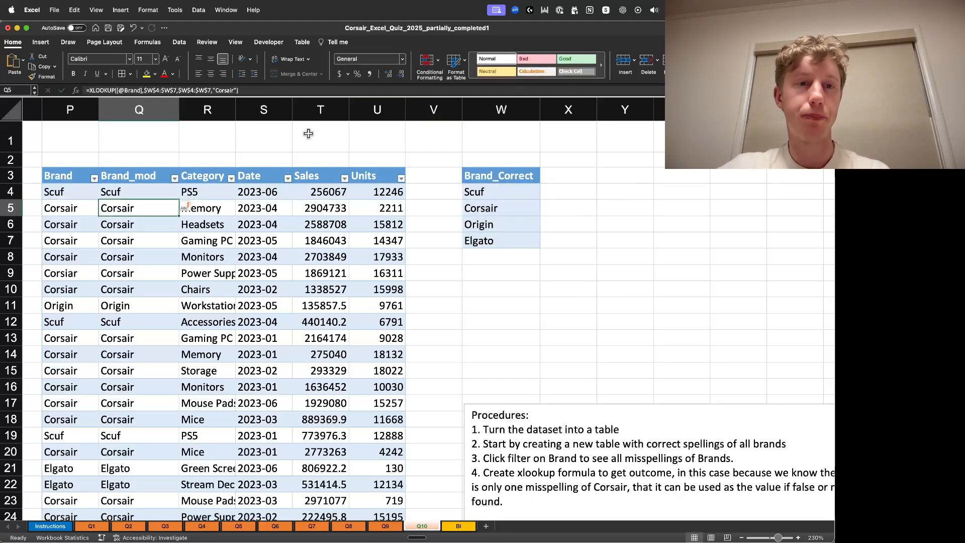
- Filter the Brand column to show only the misspelled Corsiar entries
{"action": "left_click", "coordinate": [174, 179]}
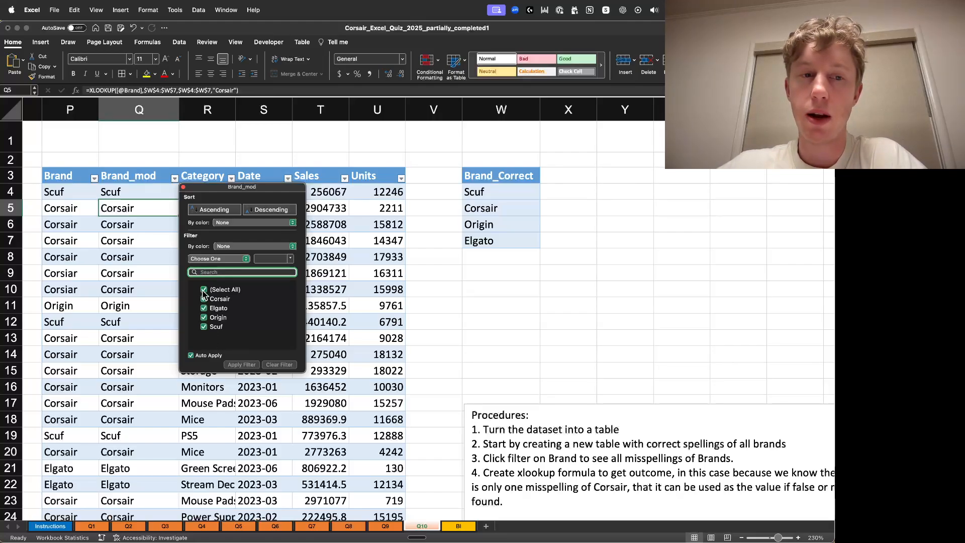
{"action": "left_click", "coordinate": [183, 187]}
{"action": "left_click", "coordinate": [95, 179]}
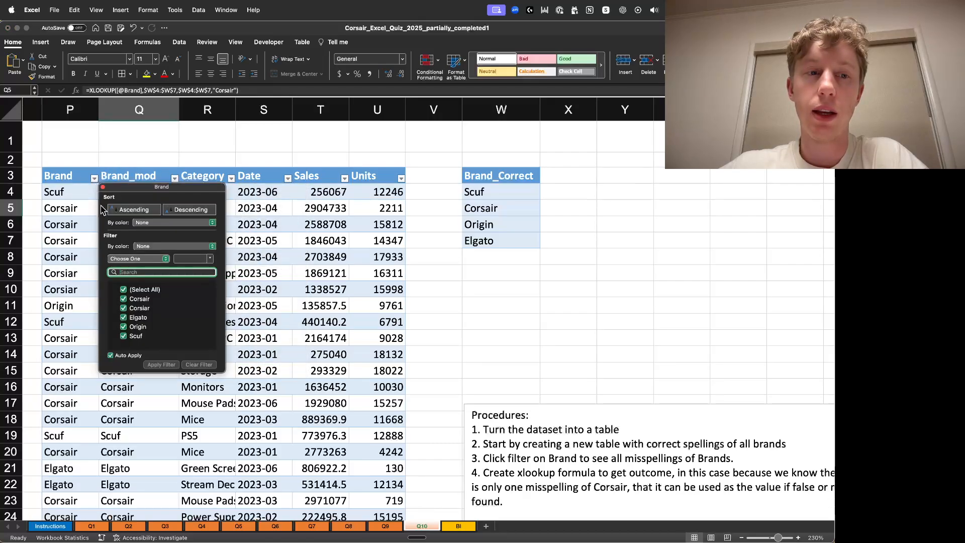
{"action": "left_click", "coordinate": [125, 289]}
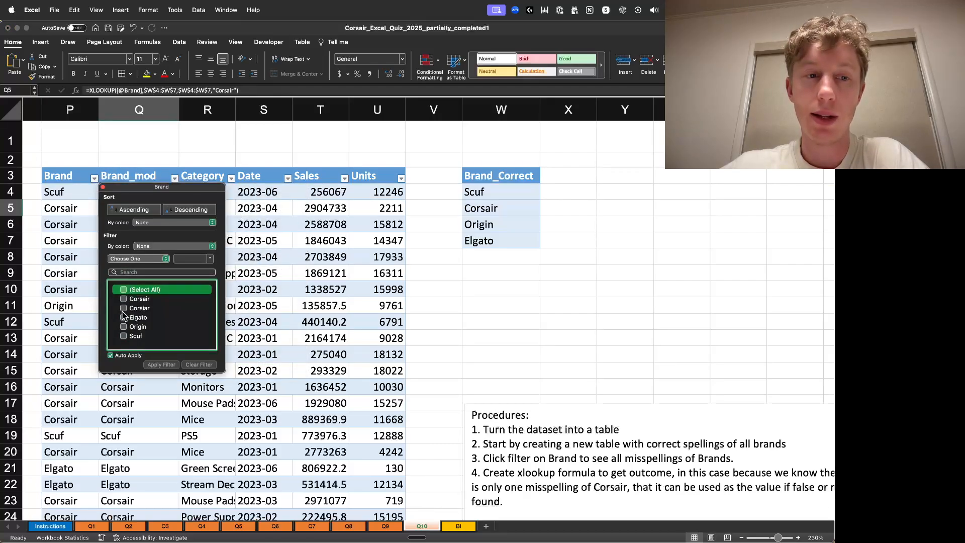
{"action": "left_click", "coordinate": [124, 308]}
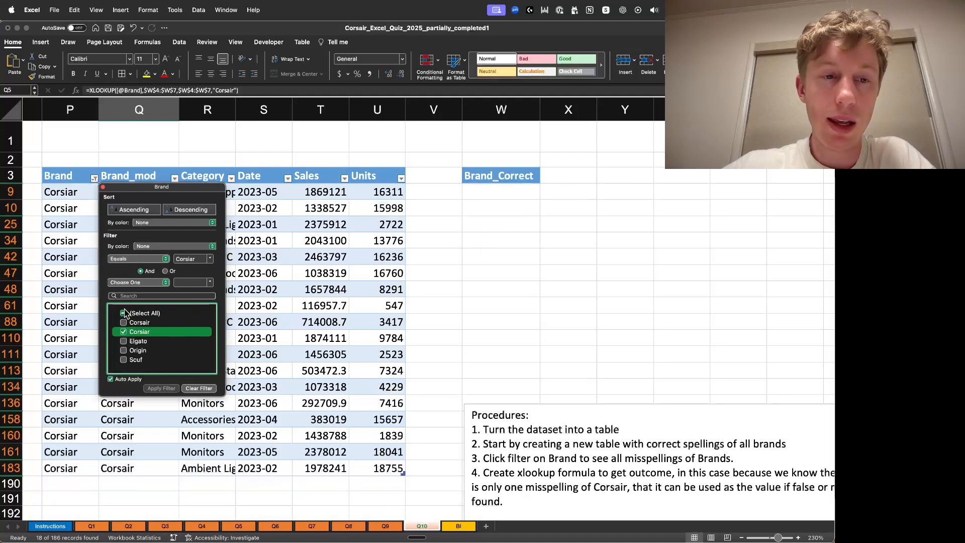
{"action": "left_click", "coordinate": [103, 187]}
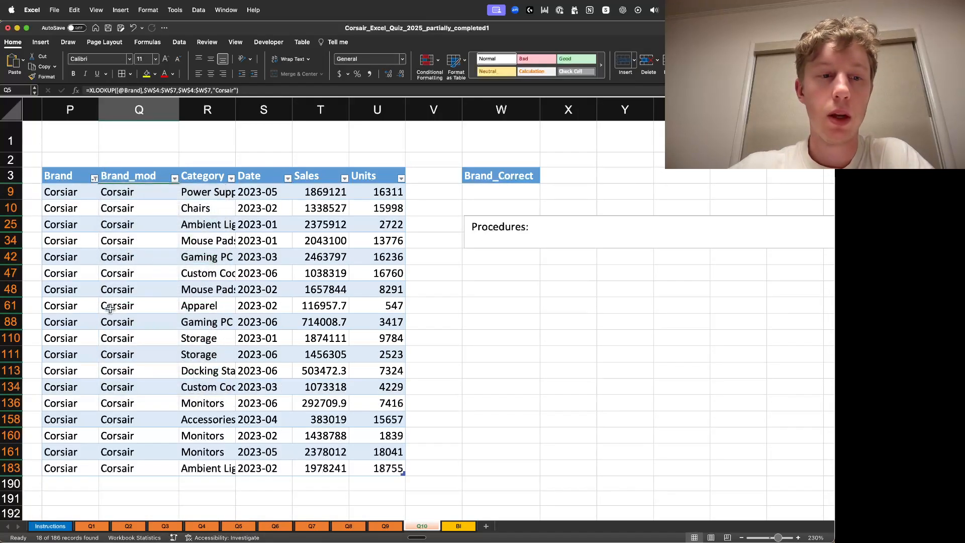
- Select the filtered Brand_mod results and widen the Category column to fit its text
{"action": "left_click_drag", "start_coordinate": [133, 192], "coordinate": [147, 474]}
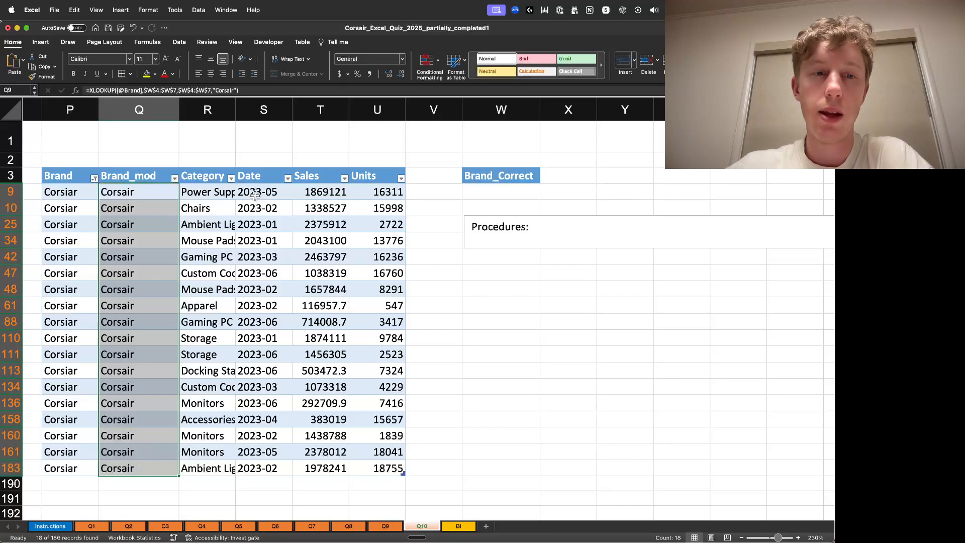
{"action": "double_click", "coordinate": [235, 110]}
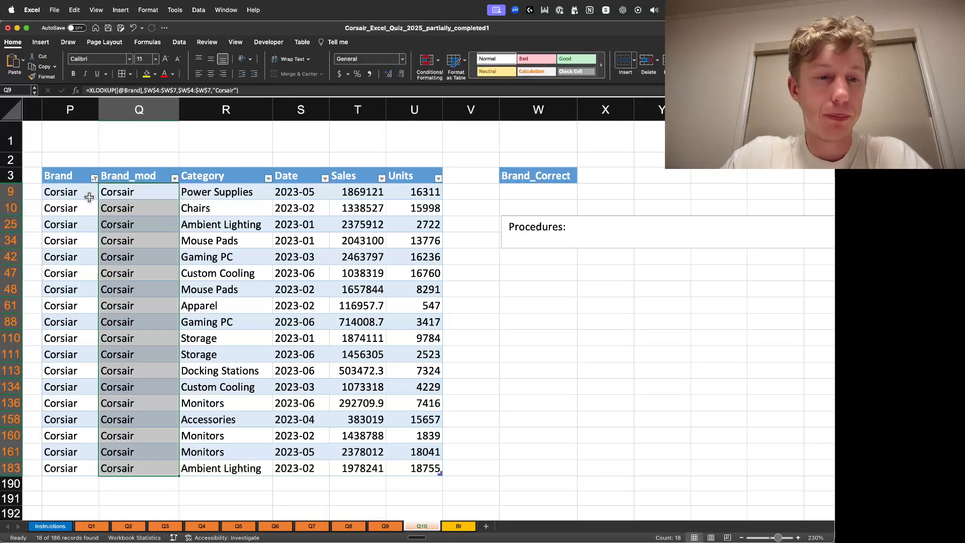
- Clear the Brand column filter so every table row is shown again
{"action": "left_click", "coordinate": [245, 150]}
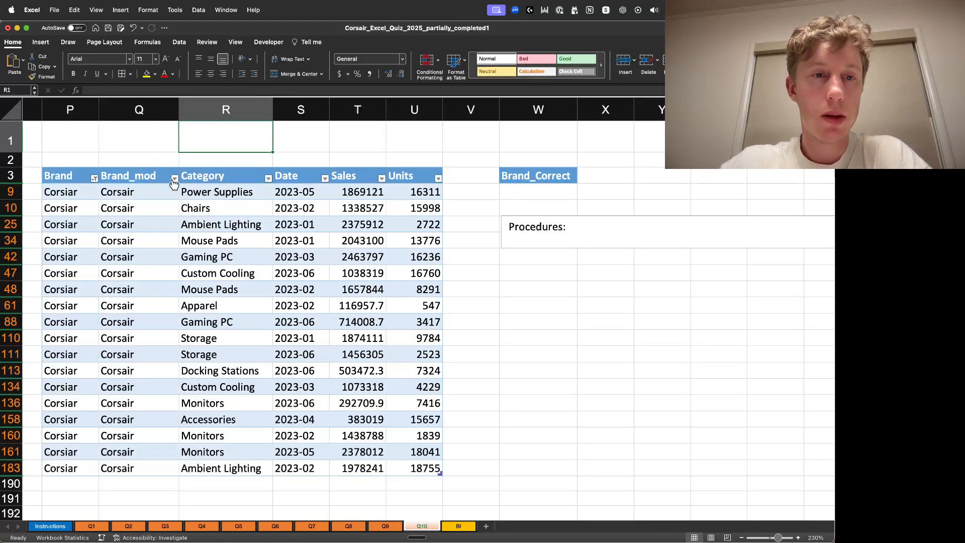
{"action": "left_click", "coordinate": [94, 179]}
{"action": "left_click", "coordinate": [123, 289]}
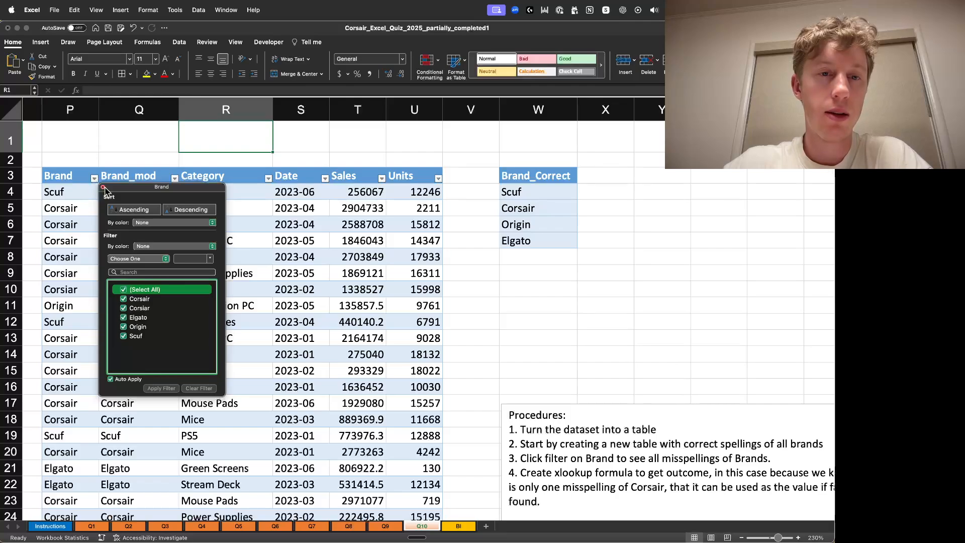
{"action": "left_click", "coordinate": [104, 188]}
{"action": "left_click", "coordinate": [376, 191]}
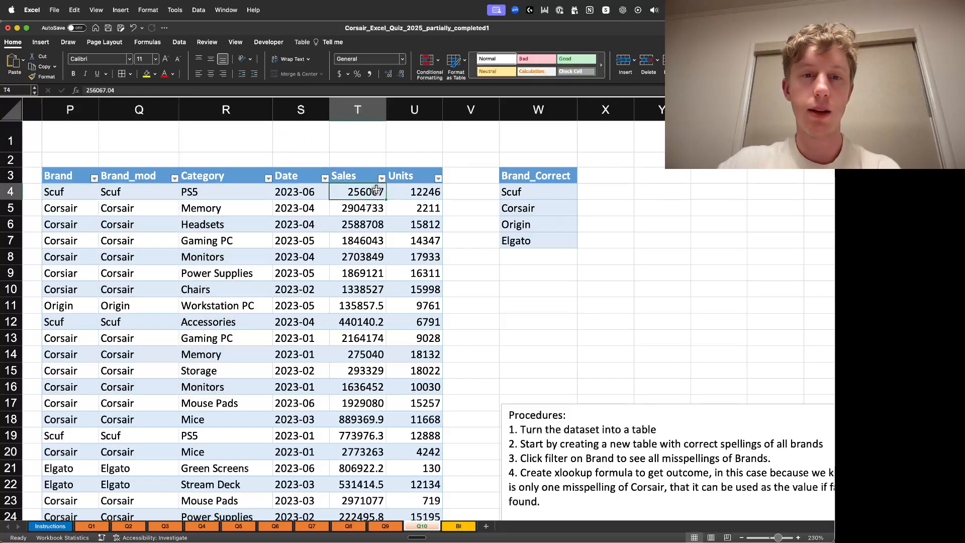
- Format the Sales column as accounting currency with no decimal places
{"action": "key", "text": "super+shift+Down"}
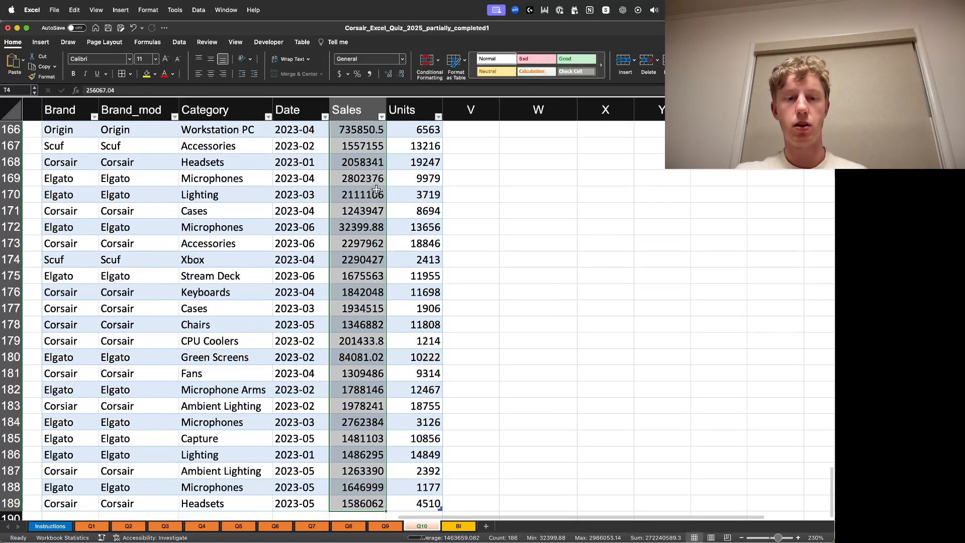
{"action": "left_click", "coordinate": [340, 74]}
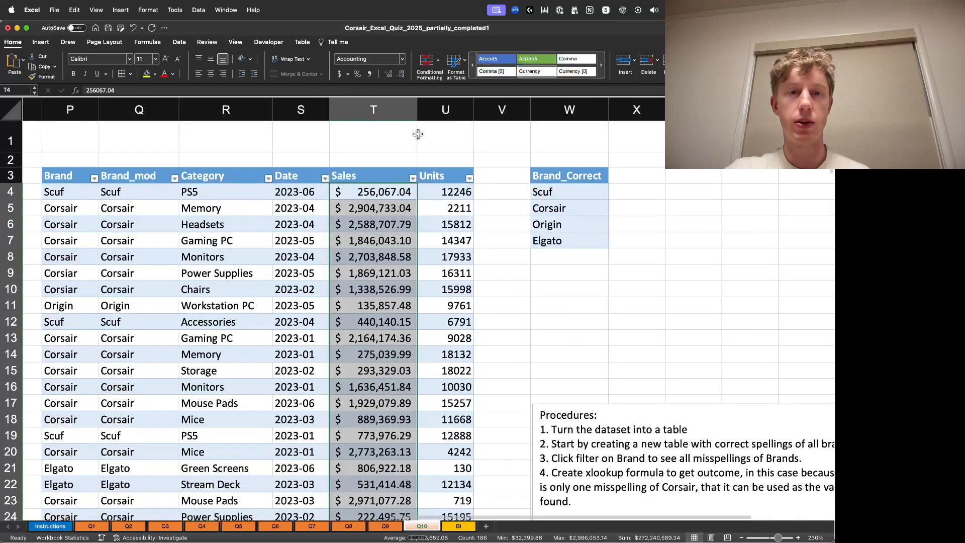
{"action": "left_click", "coordinate": [392, 75]}
{"action": "left_click", "coordinate": [391, 76]}
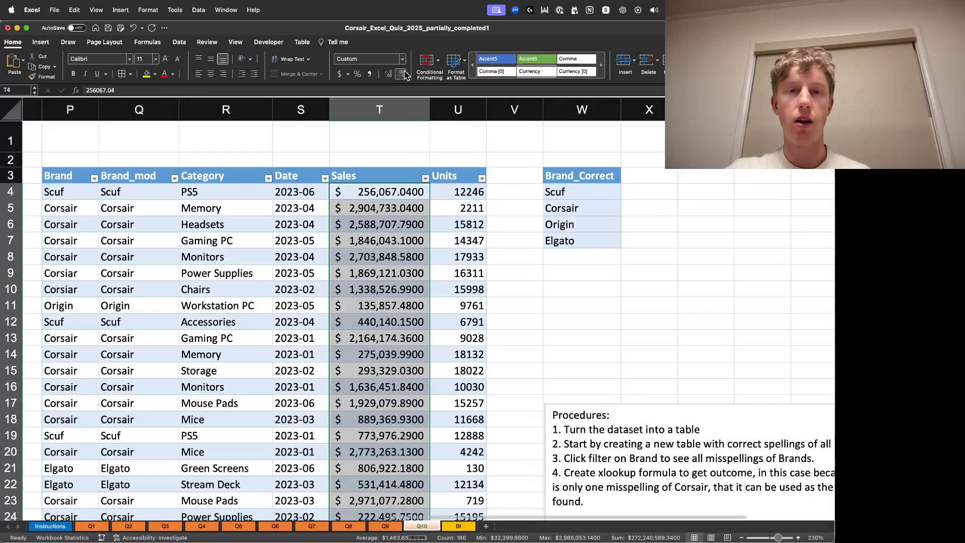
{"action": "left_click", "coordinate": [404, 74]}
{"action": "left_click", "coordinate": [404, 75]}
{"action": "left_click", "coordinate": [404, 75]}
{"action": "left_click", "coordinate": [404, 75]}
- Format the Units column with thousands separators and no decimal places
{"action": "left_click", "coordinate": [477, 194]}
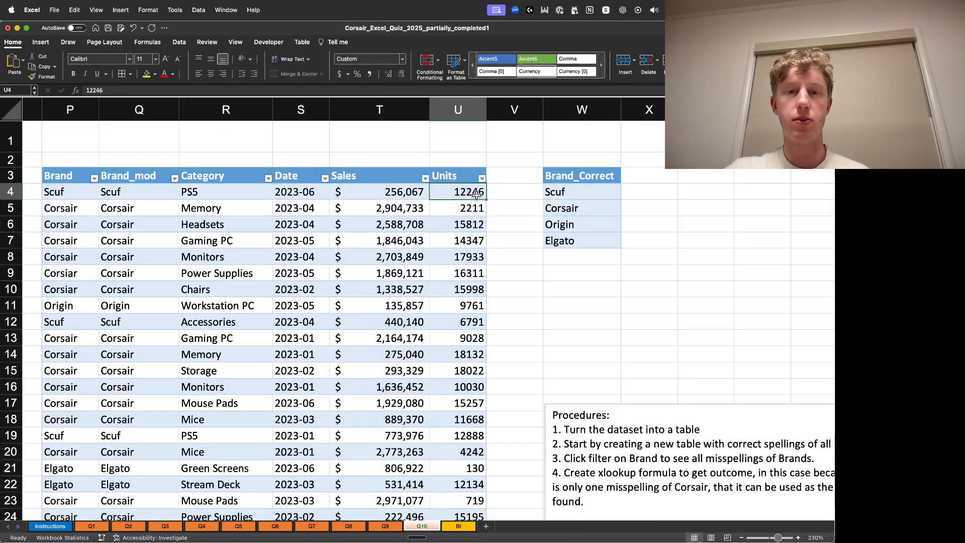
{"action": "key", "text": "super+shift+Down"}
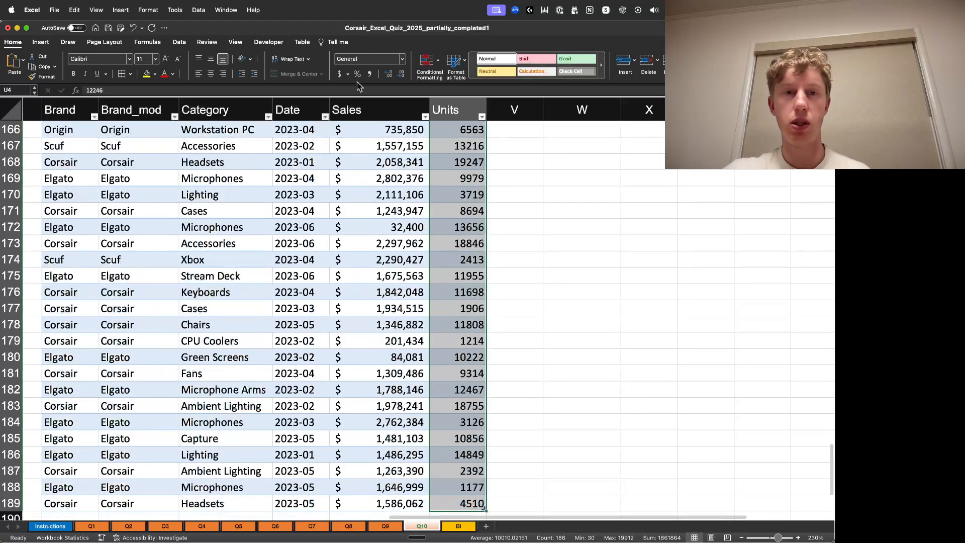
{"action": "left_click", "coordinate": [370, 74]}
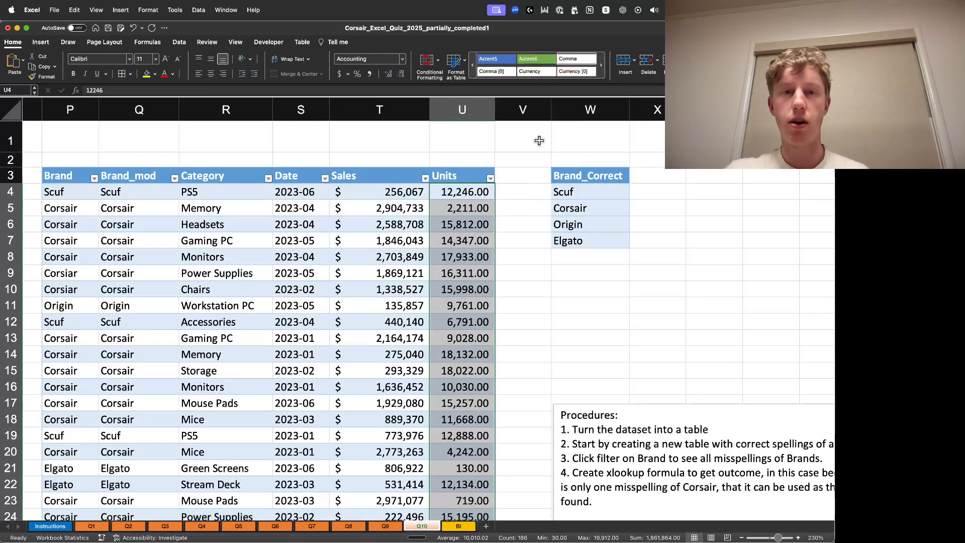
{"action": "left_click", "coordinate": [401, 74]}
{"action": "left_click", "coordinate": [401, 74]}
{"action": "left_click", "coordinate": [521, 223]}
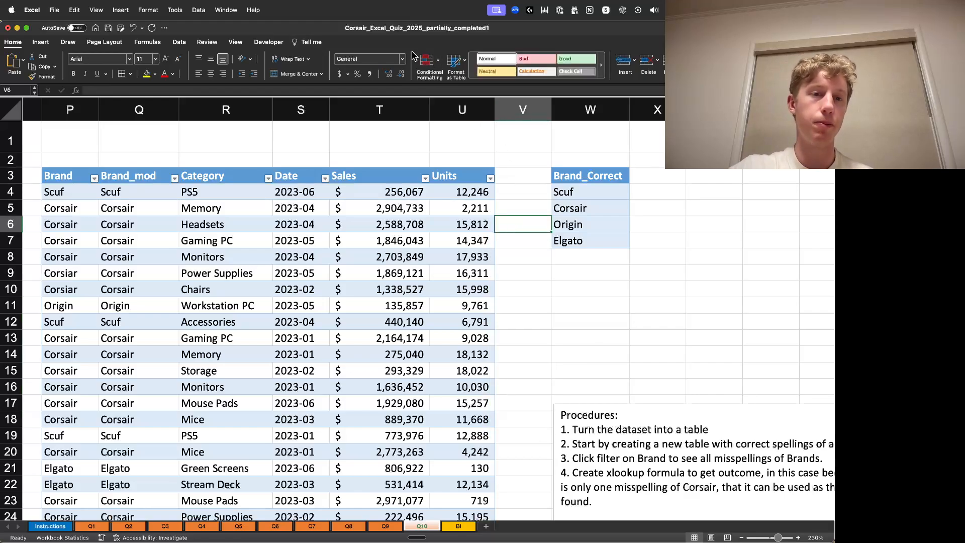
{"action": "mouse_move", "coordinate": [136, 175]}
{"action": "left_mouse_down"}
{"action": "mouse_move", "coordinate": [135, 290]}
{"action": "mouse_move", "coordinate": [138, 177]}
{"action": "left_mouse_up"}
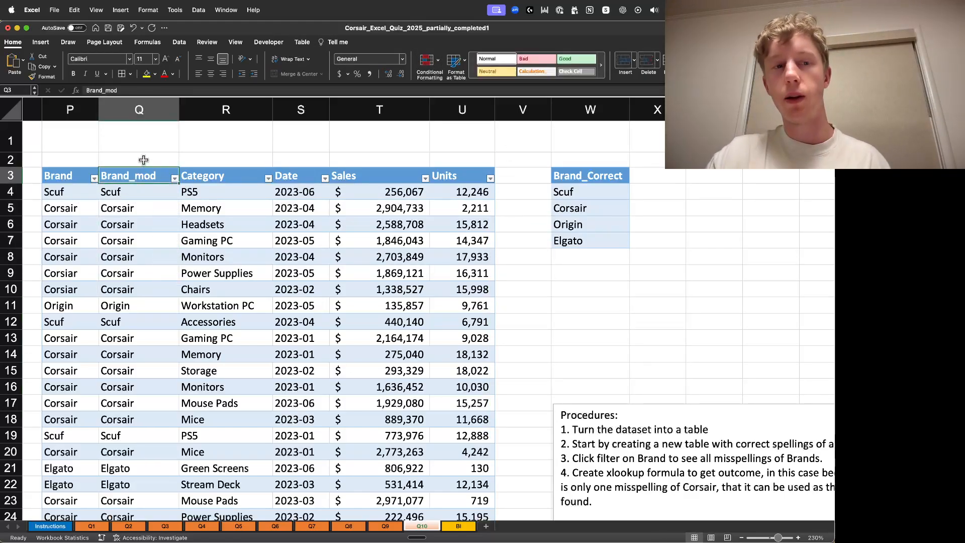
{"action": "left_click", "coordinate": [60, 175]}
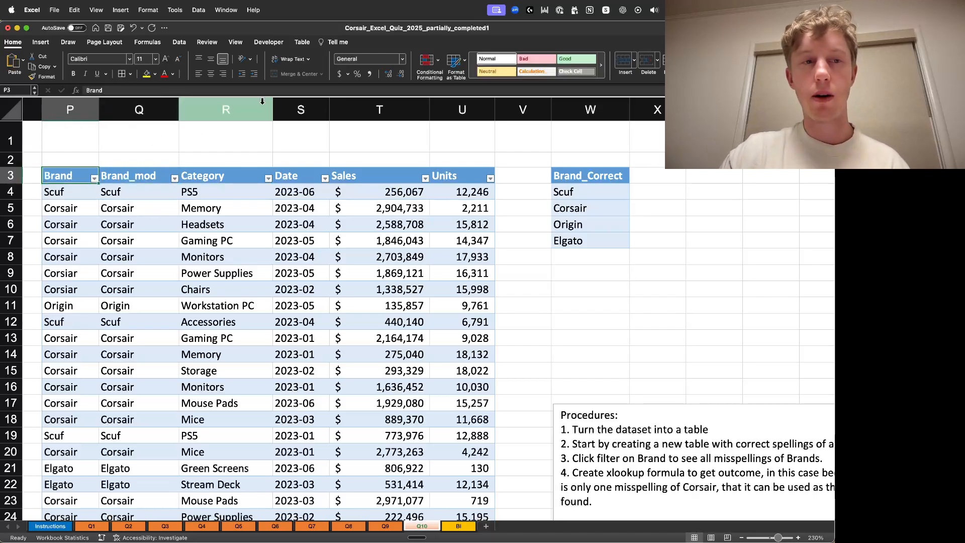
{"action": "key", "text": "ctrl+shift+Down"}
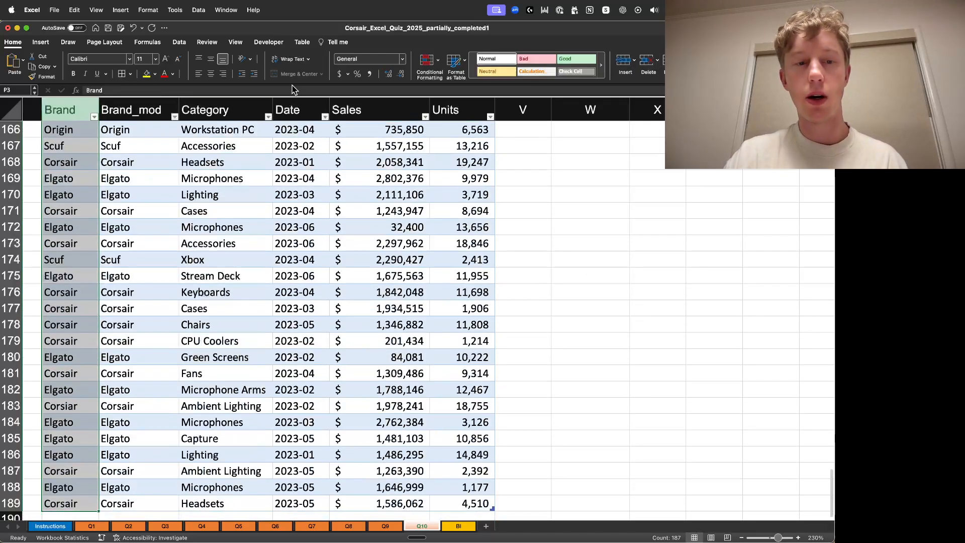
{"action": "key", "text": "Delete"}
{"action": "scroll", "coordinate": [225, 209], "scroll_direction": "down", "scroll_amount": 10}
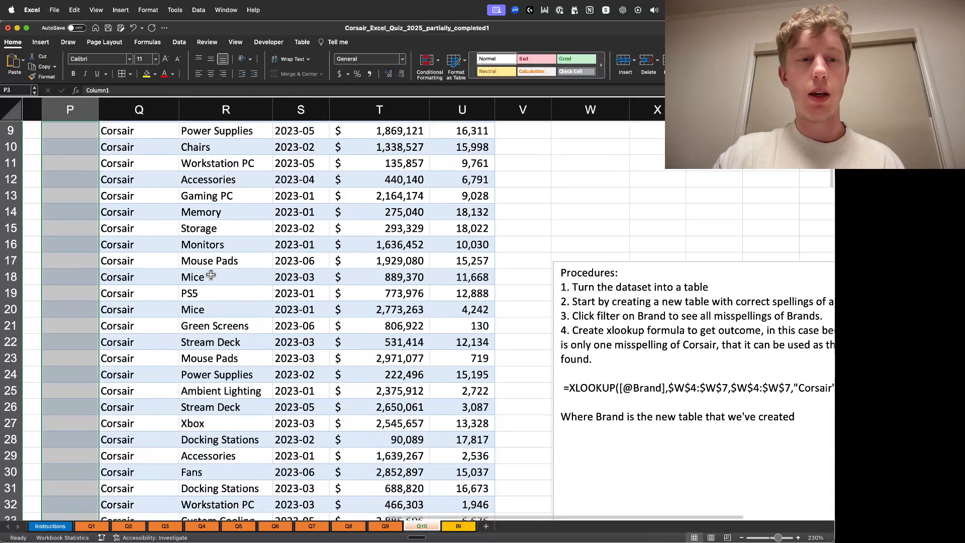
{"action": "scroll", "coordinate": [233, 272], "scroll_direction": "up", "scroll_amount": 4}
{"action": "key", "text": "super+z"}
{"action": "scroll", "coordinate": [233, 272], "scroll_direction": "up", "scroll_amount": 5}
{"action": "key", "text": "super+z"}
- Copy the Brand_mod column and paste it over itself as values and number formatting
{"action": "left_click", "coordinate": [136, 193]}
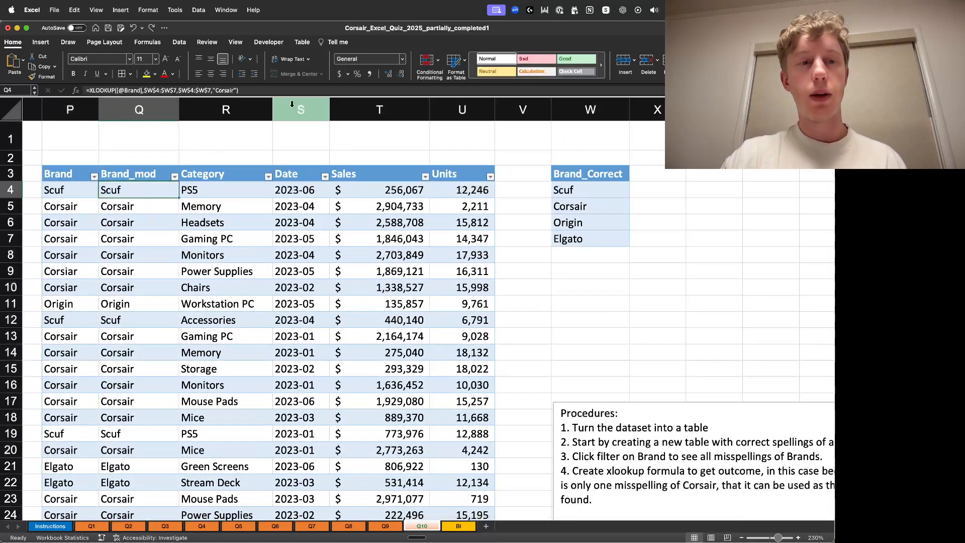
{"action": "key", "text": "super+shift+Down"}
{"action": "key", "text": "super+c"}
{"action": "key", "text": "super+Up"}
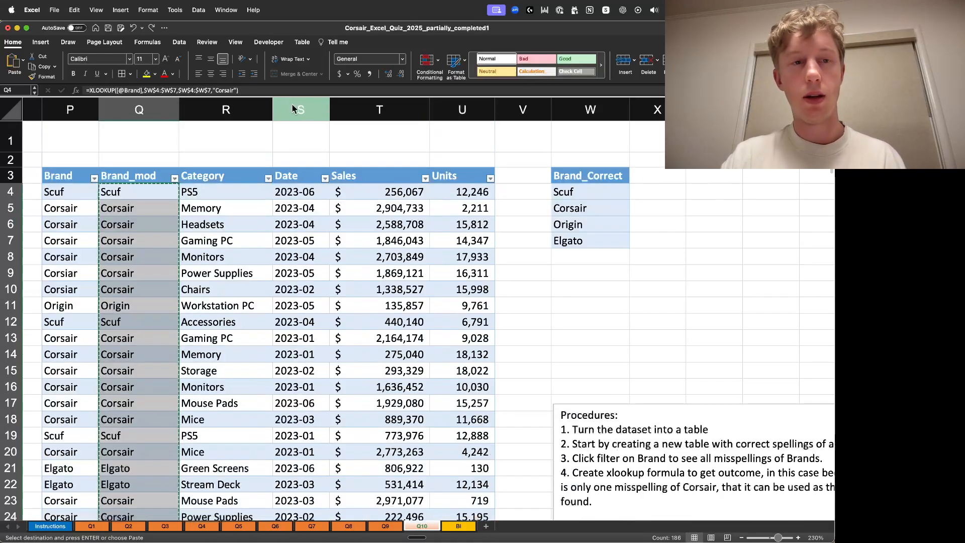
{"action": "key", "text": "Down"}
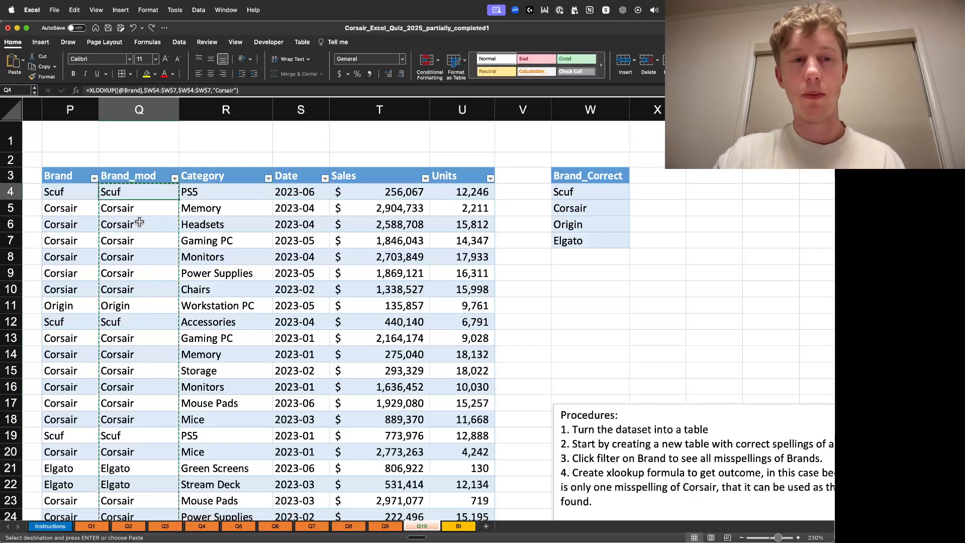
{"action": "right_click", "coordinate": [141, 192]}
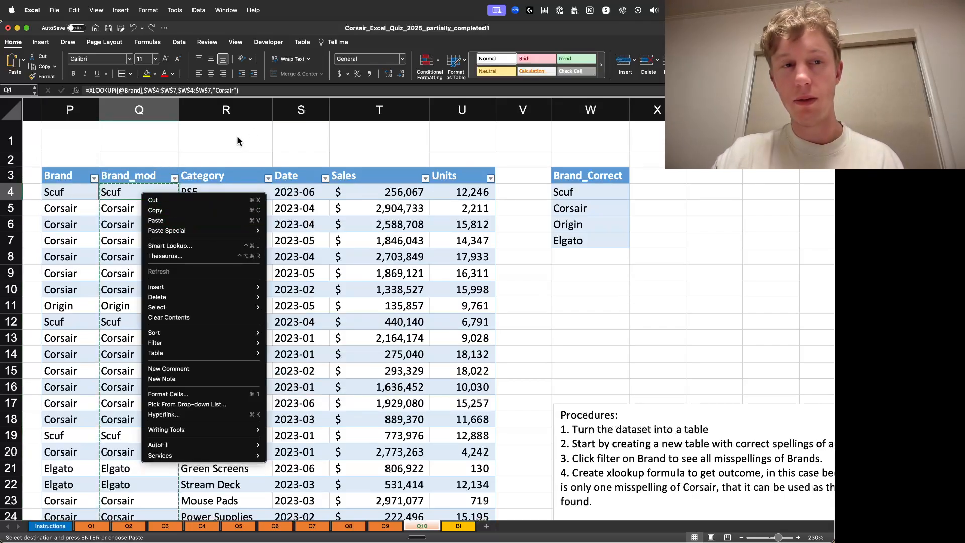
{"action": "left_click", "coordinate": [110, 194]}
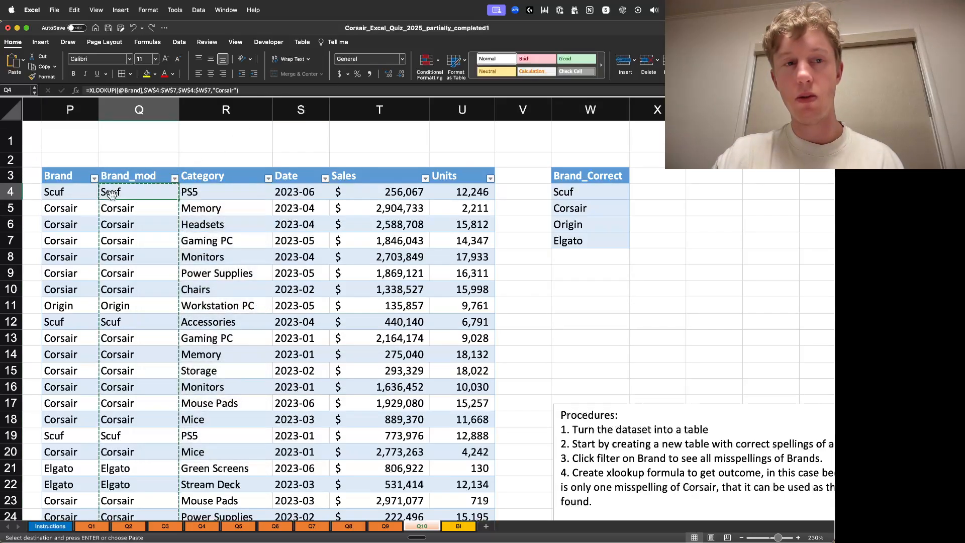
{"action": "right_click", "coordinate": [139, 196]}
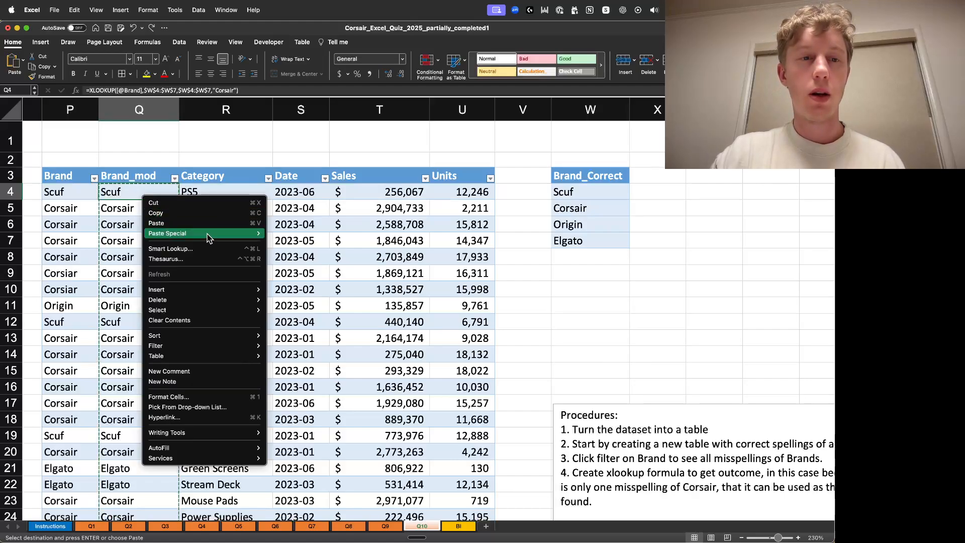
{"action": "mouse_move", "coordinate": [211, 235]}
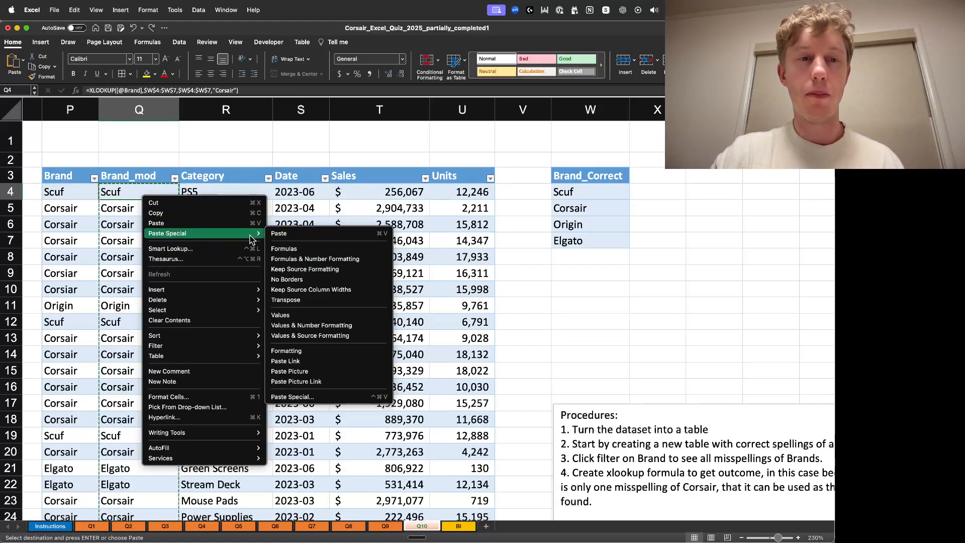
{"action": "left_click", "coordinate": [323, 317]}
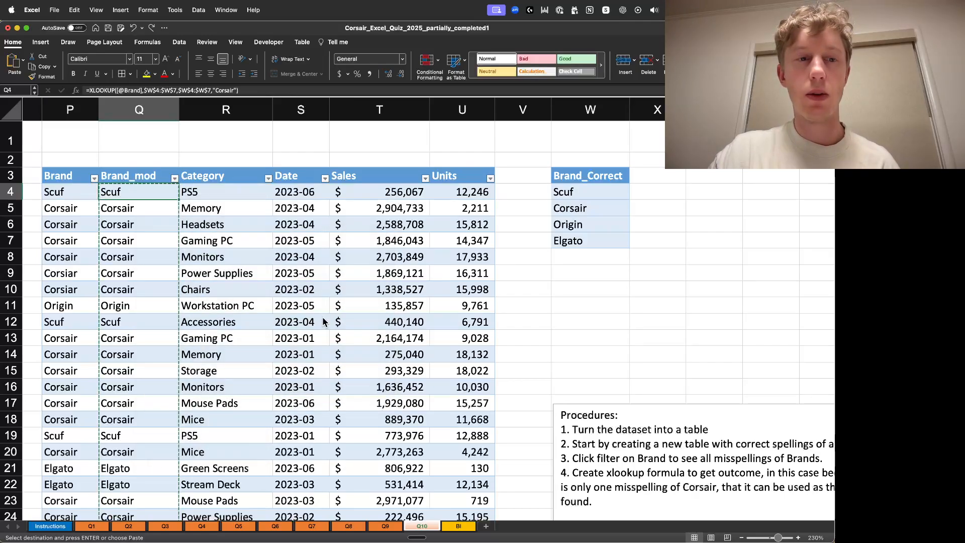
{"action": "left_click", "coordinate": [561, 355]}
{"action": "left_click", "coordinate": [127, 294]}
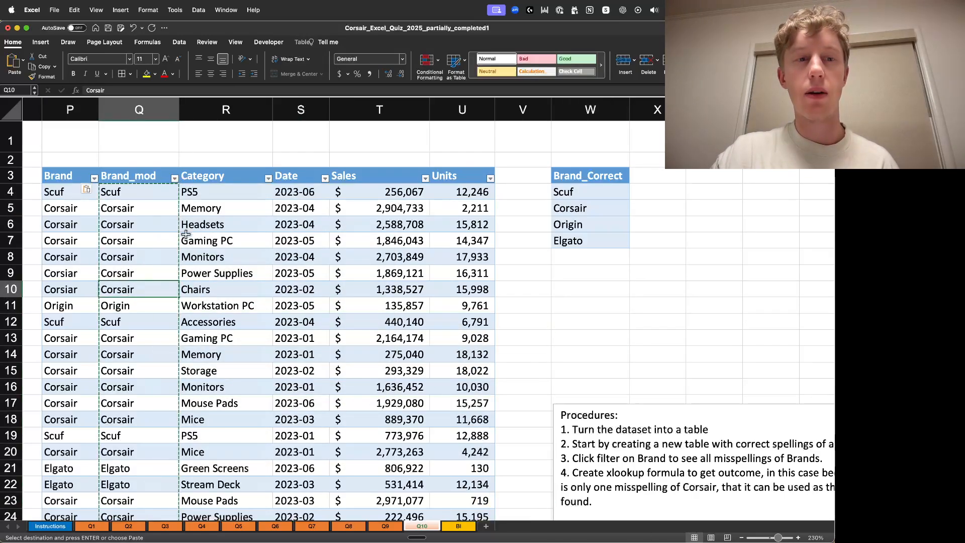
{"action": "left_click", "coordinate": [278, 92]}
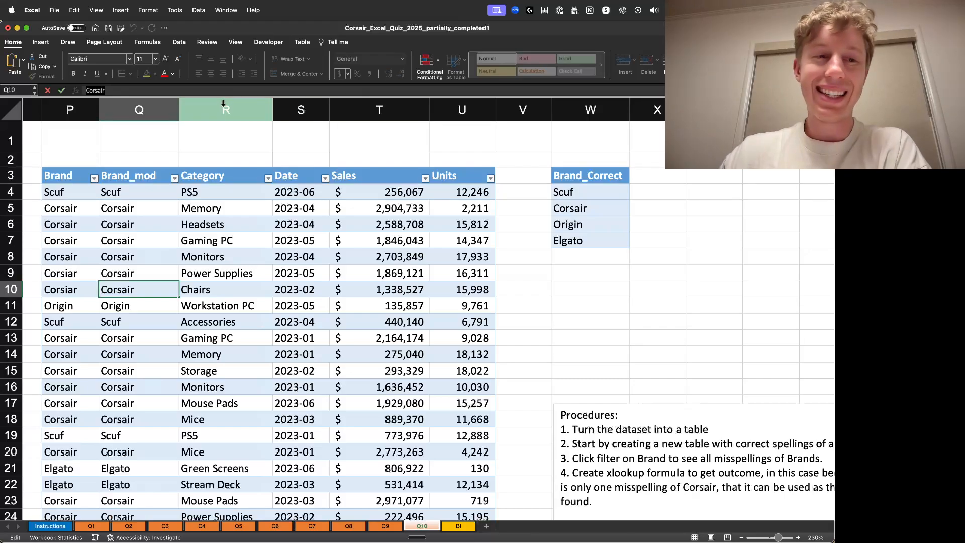
{"action": "left_click", "coordinate": [147, 147]}
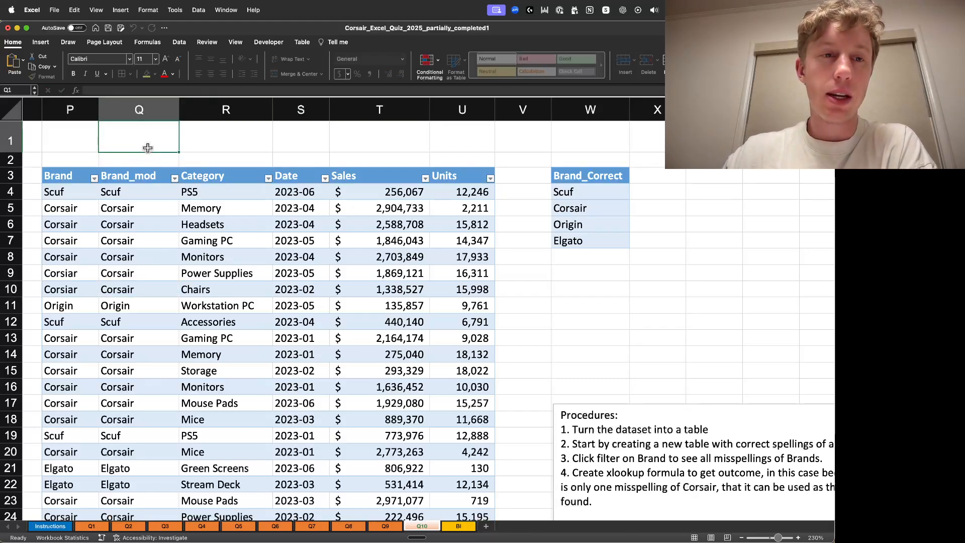
- Clear and delete the original Brand column so Brand_mod takes its place in the table
{"action": "left_click", "coordinate": [73, 175]}
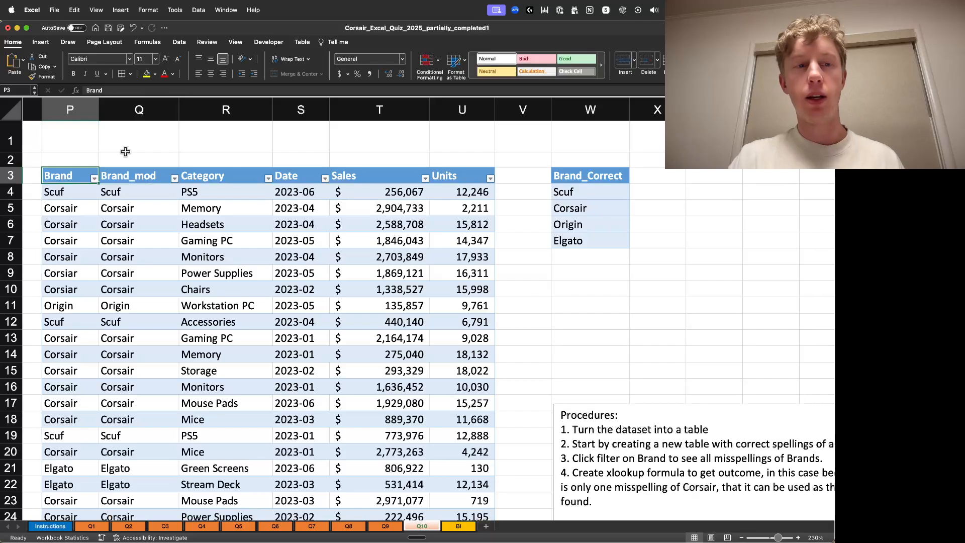
{"action": "key", "text": "super+shift+Down"}
{"action": "key", "text": "BackSpace"}
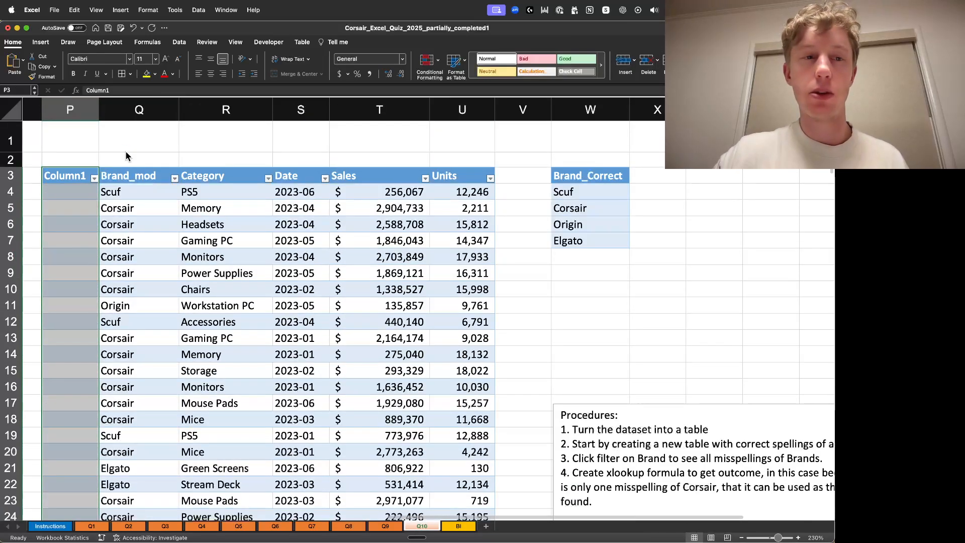
{"action": "left_click", "coordinate": [93, 162]}
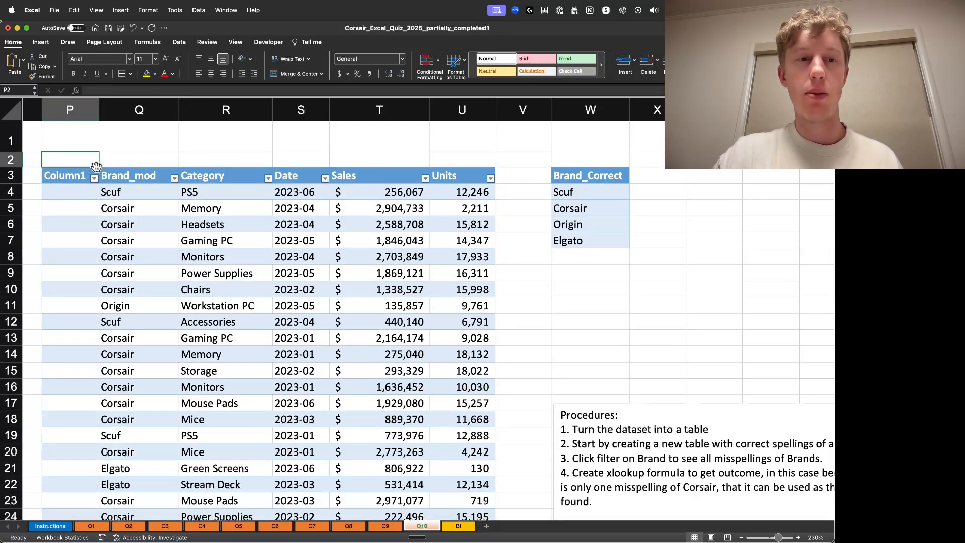
{"action": "left_click_drag", "start_coordinate": [96, 164], "coordinate": [74, 264]}
{"action": "left_click", "coordinate": [86, 159]}
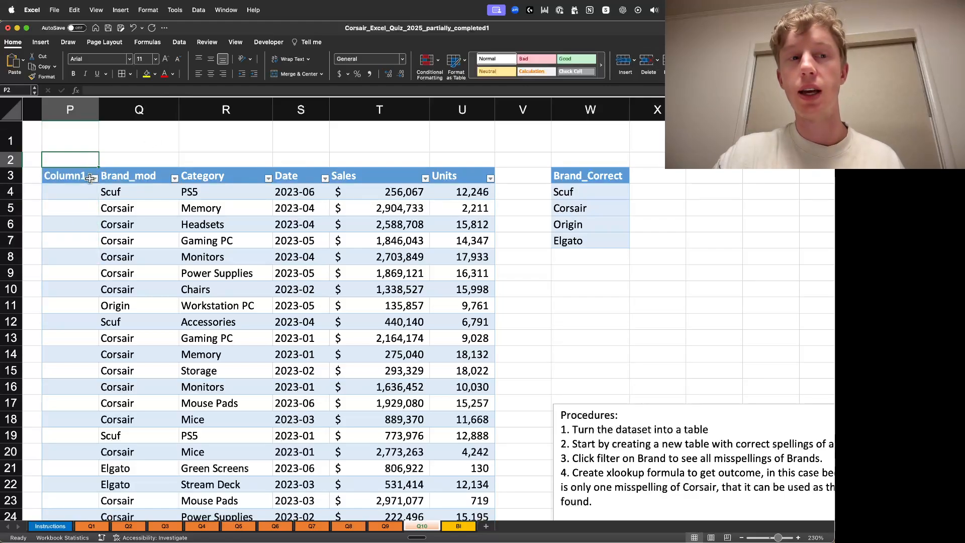
{"action": "right_click", "coordinate": [79, 172]}
{"action": "left_click", "coordinate": [94, 153]}
{"action": "right_click", "coordinate": [77, 109]}
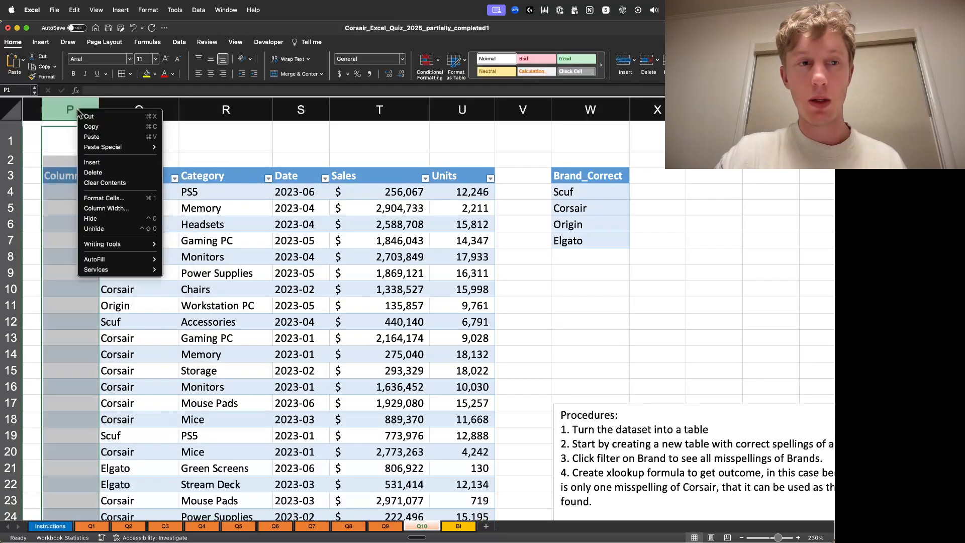
{"action": "left_click", "coordinate": [93, 172]}
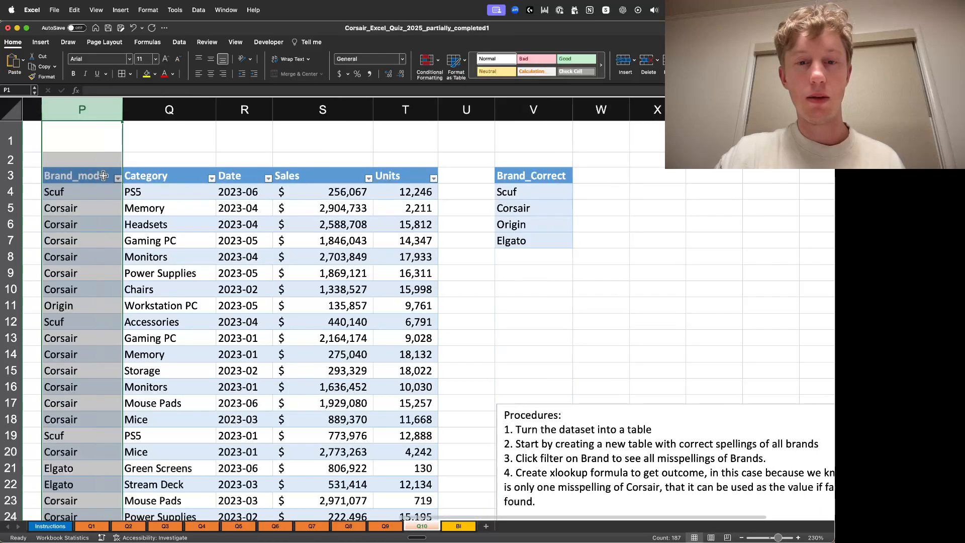
- Review the XLOOKUP formula written in the Procedures notes text box
{"action": "scroll", "coordinate": [279, 329], "scroll_direction": "down", "scroll_amount": 5}
{"action": "scroll", "coordinate": [277, 332], "scroll_direction": "down", "scroll_amount": 1}
{"action": "scroll", "coordinate": [274, 334], "scroll_direction": "down", "scroll_amount": 6}
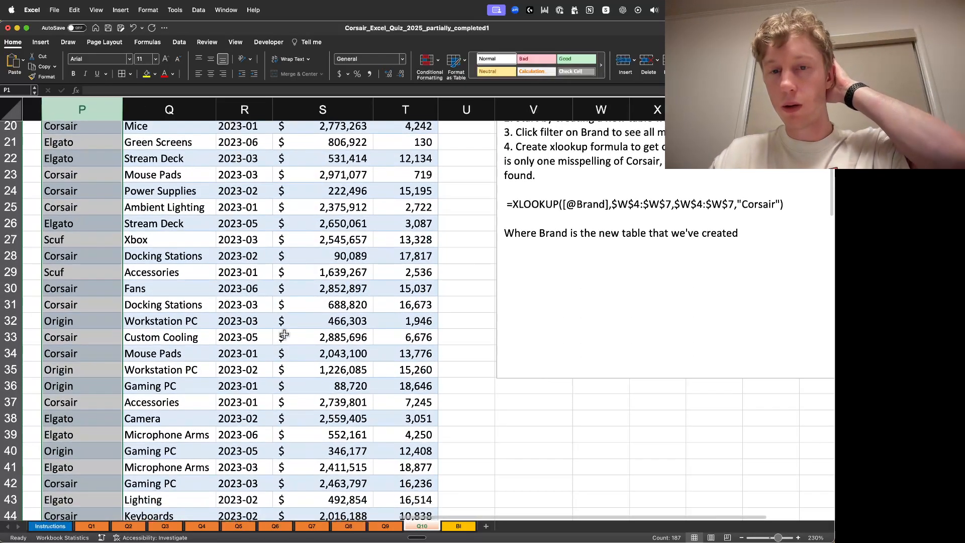
{"action": "scroll", "coordinate": [482, 300], "scroll_direction": "up", "scroll_amount": 4}
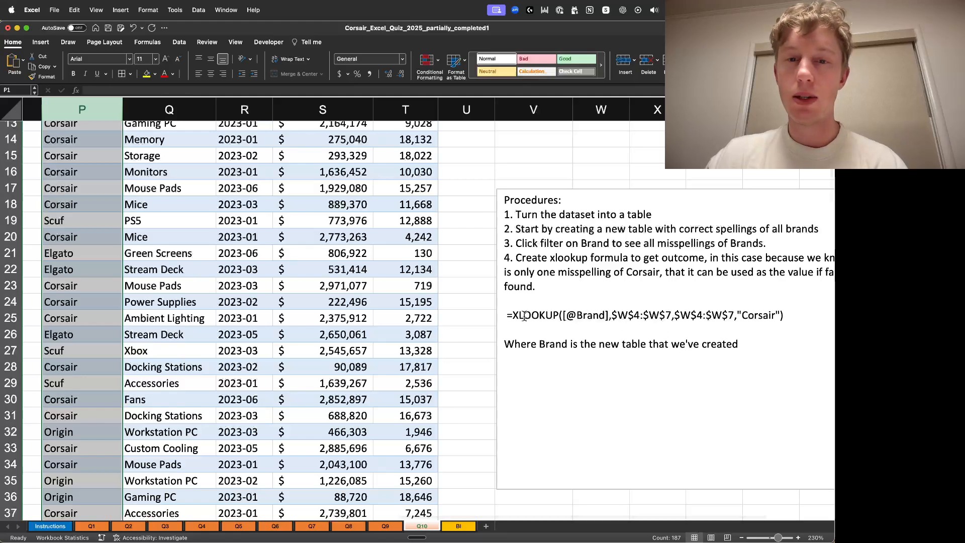
{"action": "left_click_drag", "start_coordinate": [507, 315], "coordinate": [628, 317]}
{"action": "left_click_drag", "start_coordinate": [562, 315], "coordinate": [735, 314]}
{"action": "left_click", "coordinate": [609, 315]}
{"action": "left_click", "coordinate": [605, 317]}
{"action": "scroll", "coordinate": [540, 151], "scroll_direction": "up", "scroll_amount": 5}
{"action": "scroll", "coordinate": [561, 270], "scroll_direction": "down", "scroll_amount": 3}
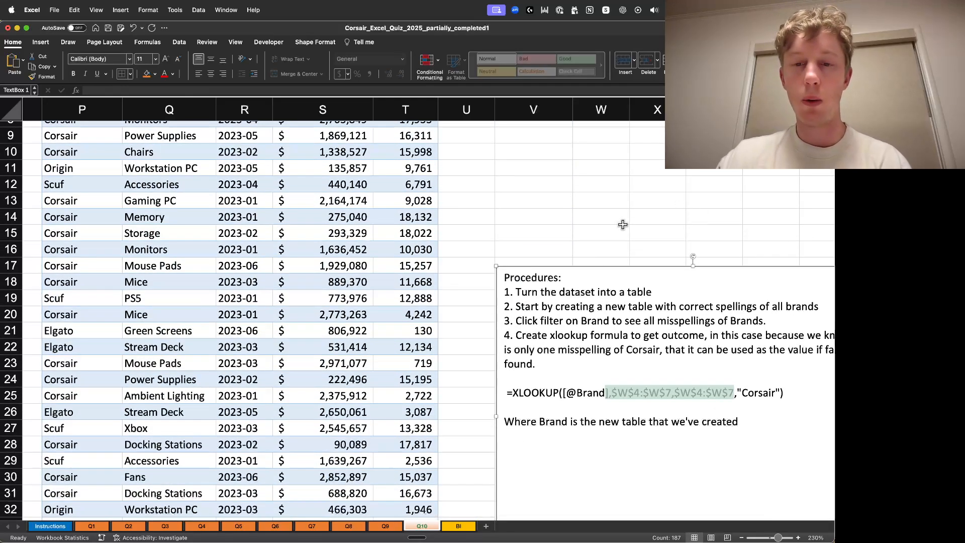
{"action": "scroll", "coordinate": [622, 225], "scroll_direction": "down", "scroll_amount": 3}
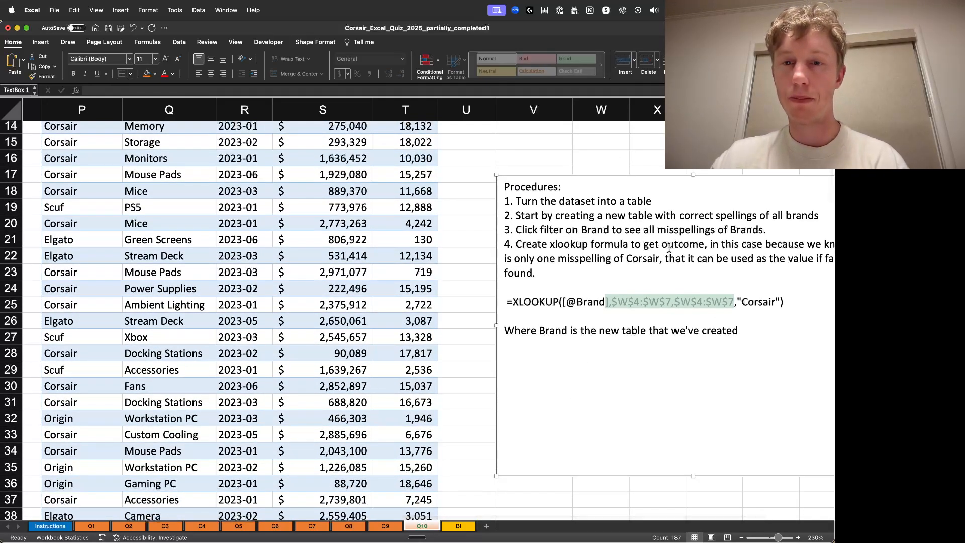
- Review the Q10 sheet's question text and the Elgato revenue chart
{"action": "left_click", "coordinate": [742, 538]}
{"action": "left_click", "coordinate": [742, 537]}
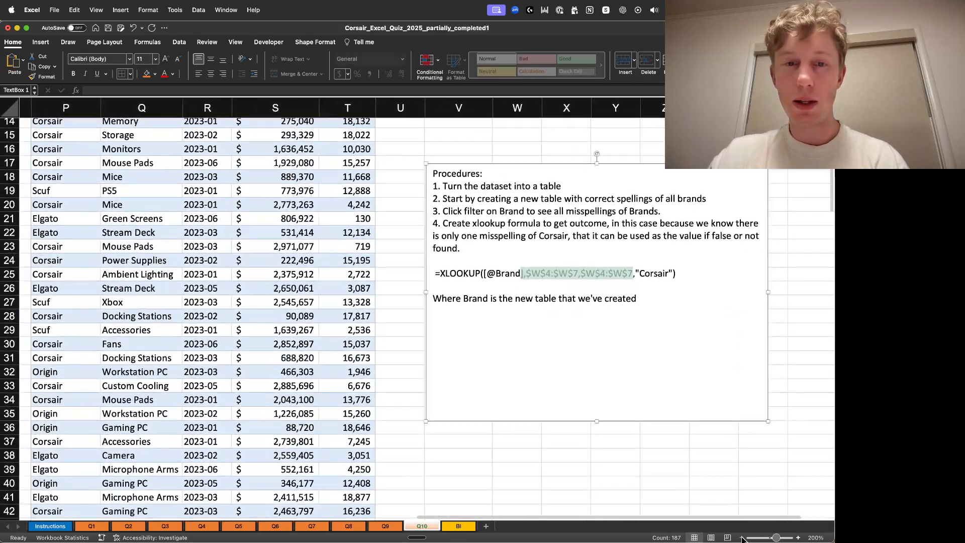
{"action": "left_click", "coordinate": [742, 538]}
{"action": "left_click", "coordinate": [742, 538]}
{"action": "left_click", "coordinate": [742, 538]}
{"action": "scroll", "coordinate": [556, 364], "scroll_direction": "down", "scroll_amount": 8}
{"action": "scroll", "coordinate": [554, 365], "scroll_direction": "down", "scroll_amount": 3}
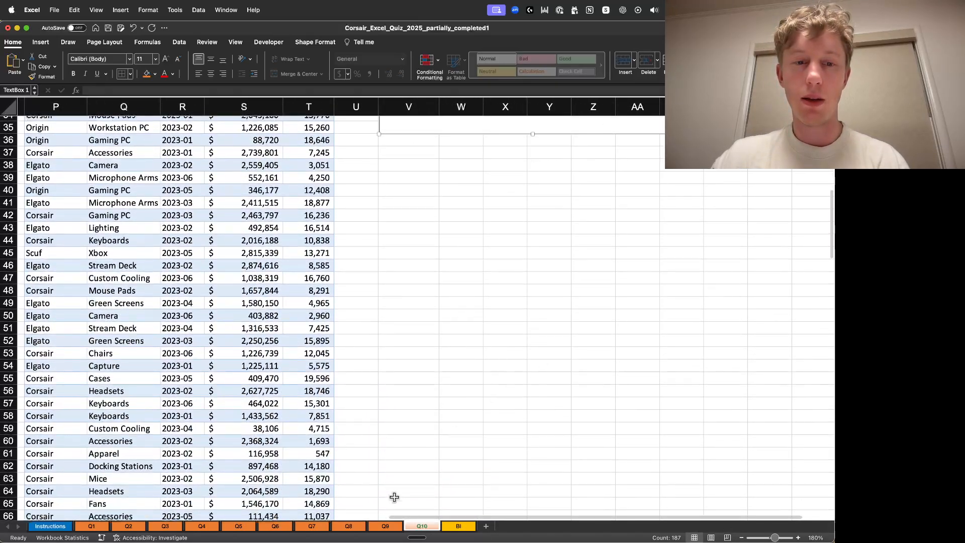
{"action": "left_click_drag", "start_coordinate": [414, 518], "coordinate": [50, 483]}
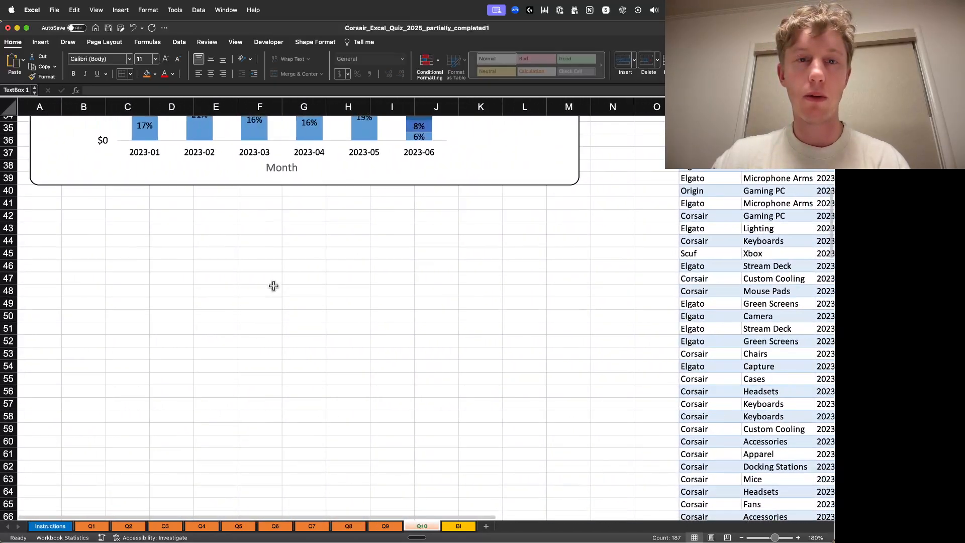
{"action": "scroll", "coordinate": [272, 286], "scroll_direction": "up", "scroll_amount": 15}
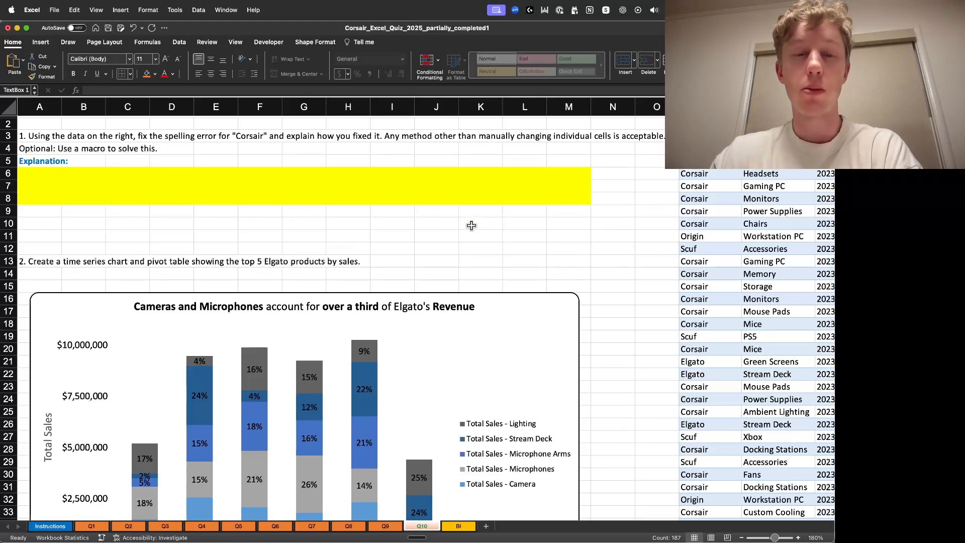
{"action": "scroll", "coordinate": [444, 247], "scroll_direction": "down", "scroll_amount": 1}
{"action": "scroll", "coordinate": [443, 247], "scroll_direction": "down", "scroll_amount": 5}
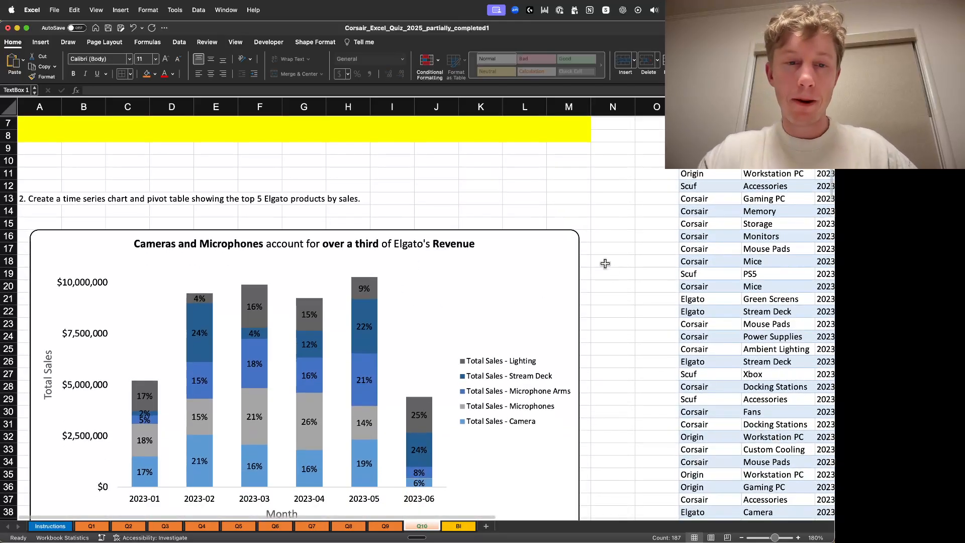
{"action": "scroll", "coordinate": [517, 252], "scroll_direction": "down", "scroll_amount": 4}
{"action": "scroll", "coordinate": [600, 247], "scroll_direction": "up", "scroll_amount": 8}
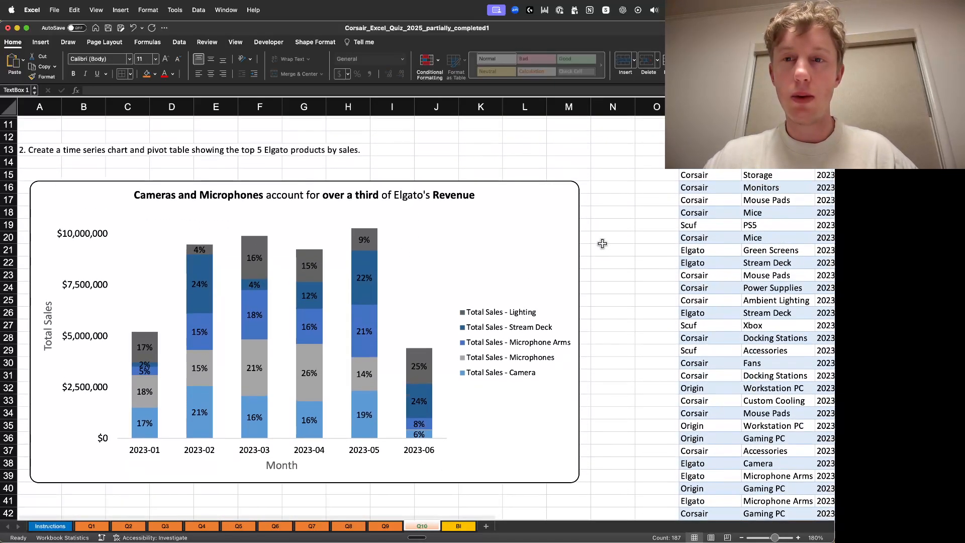
{"action": "scroll", "coordinate": [599, 246], "scroll_direction": "down", "scroll_amount": 5}
{"action": "scroll", "coordinate": [600, 246], "scroll_direction": "up", "scroll_amount": 9}
{"action": "scroll", "coordinate": [730, 209], "scroll_direction": "down", "scroll_amount": 1}
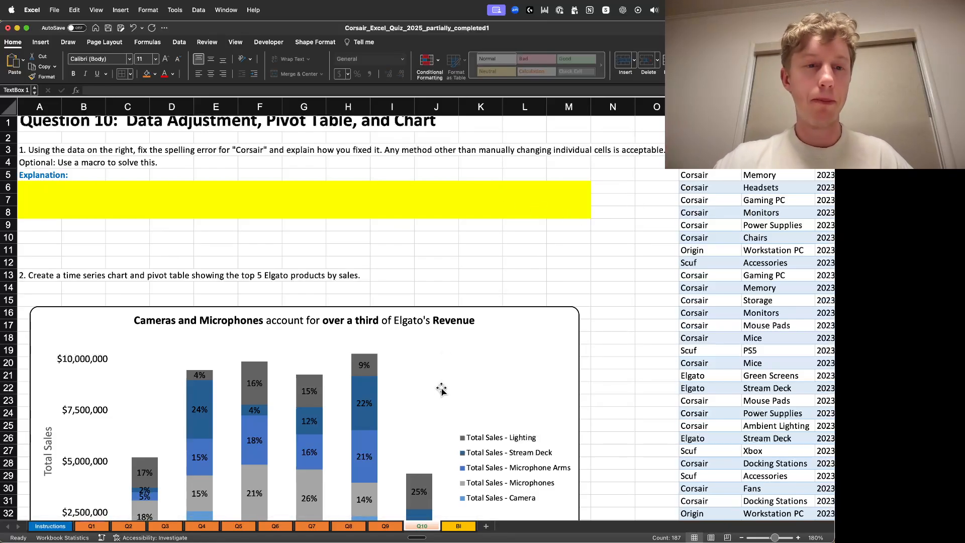
{"action": "scroll", "coordinate": [440, 382], "scroll_direction": "down", "scroll_amount": 5}
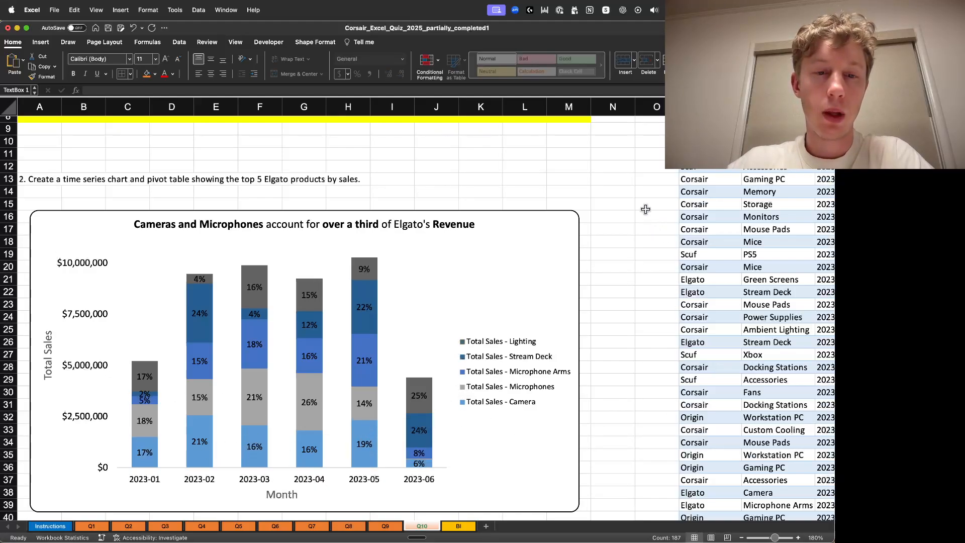
{"action": "scroll", "coordinate": [644, 210], "scroll_direction": "down", "scroll_amount": 5}
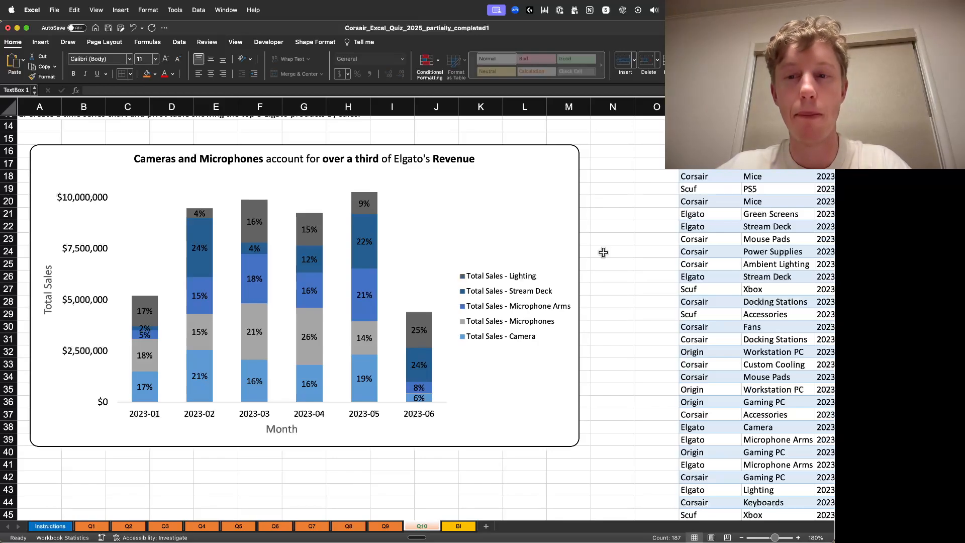
{"action": "key", "text": "super+v"}
{"action": "left_click", "coordinate": [630, 255]}
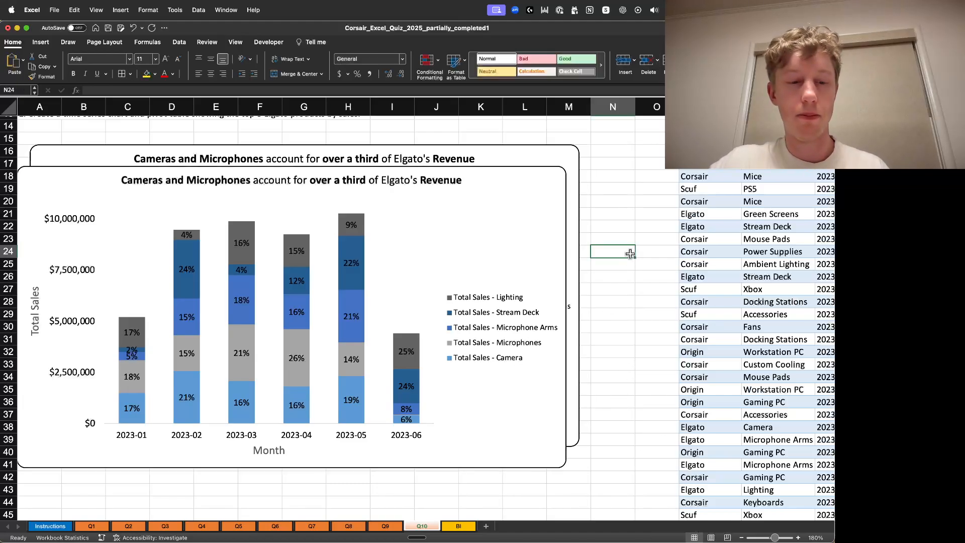
{"action": "key", "text": "super+z"}
{"action": "left_click", "coordinate": [610, 210]}
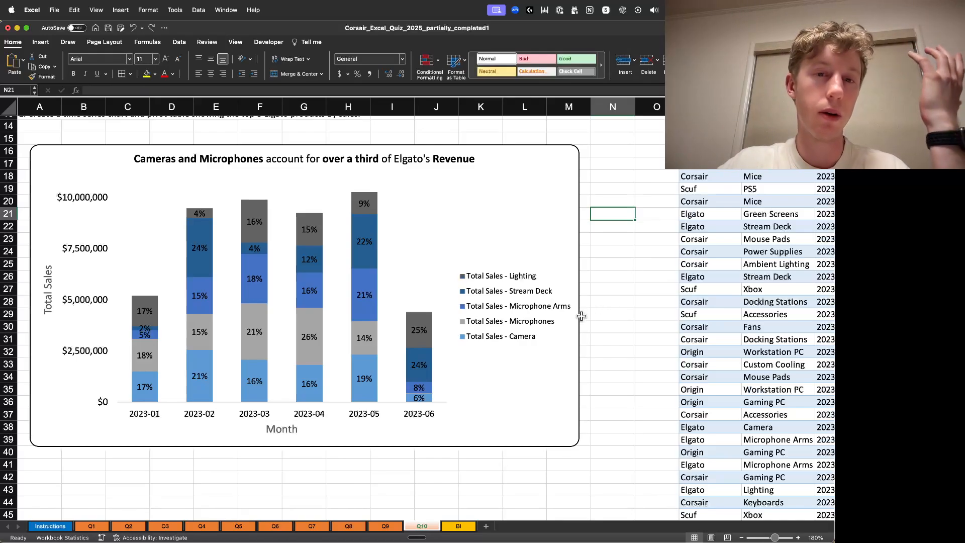
- Look over the Q10 data table and the BI sheet's requirements
{"action": "scroll", "coordinate": [588, 312], "scroll_direction": "up", "scroll_amount": 5}
{"action": "scroll", "coordinate": [583, 315], "scroll_direction": "down", "scroll_amount": 5}
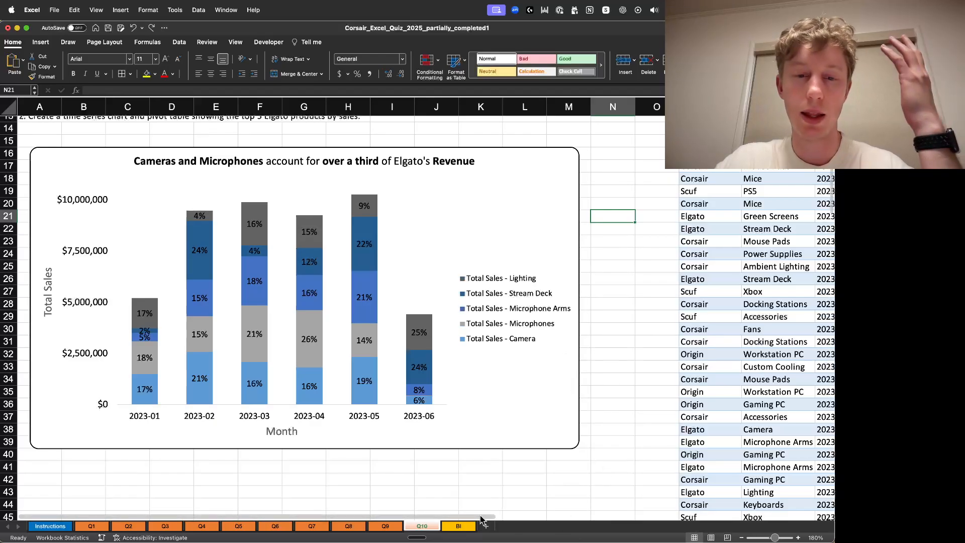
{"action": "scroll", "coordinate": [481, 519], "scroll_direction": "right", "scroll_amount": 6}
{"action": "scroll", "coordinate": [652, 345], "scroll_direction": "up", "scroll_amount": 12}
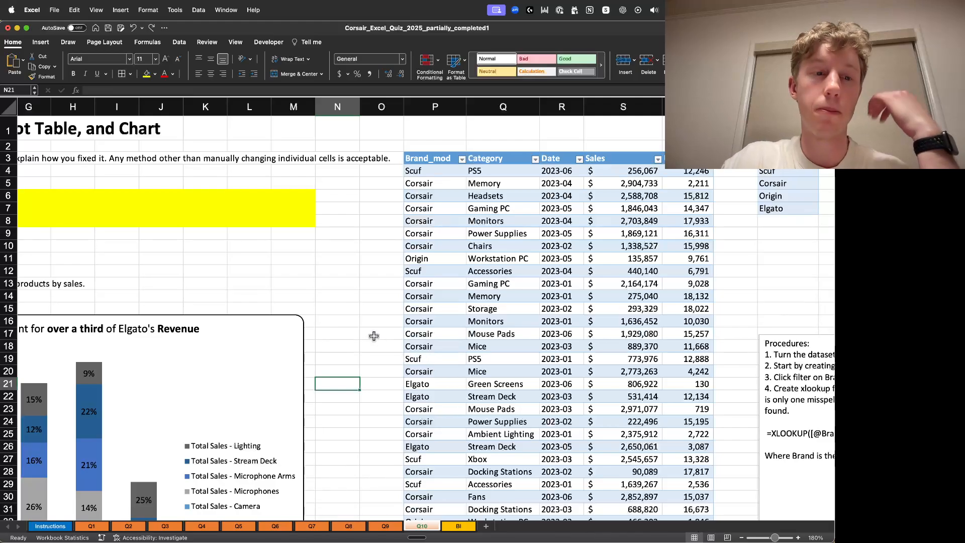
{"action": "scroll", "coordinate": [539, 477], "scroll_direction": "left", "scroll_amount": 6}
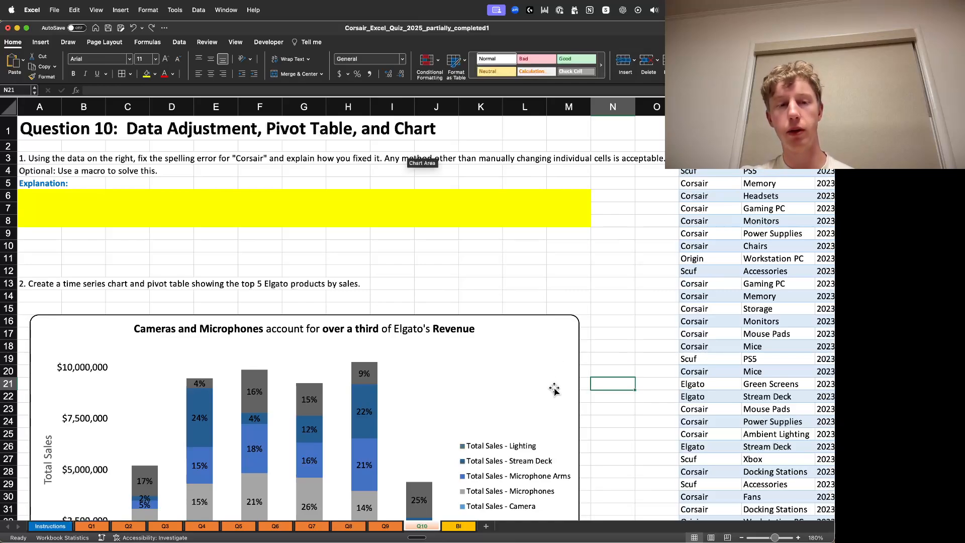
{"action": "left_click", "coordinate": [459, 526]}
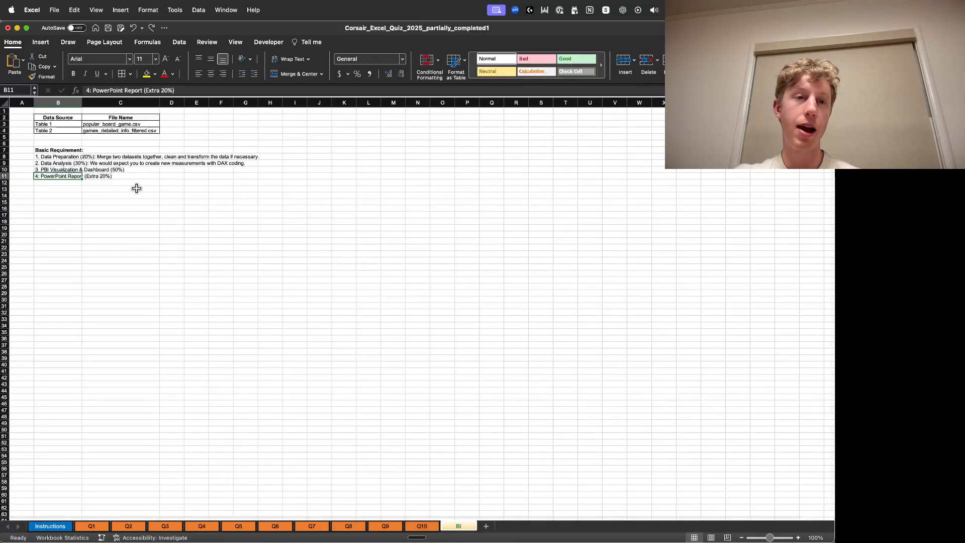
{"action": "left_click", "coordinate": [422, 526]}
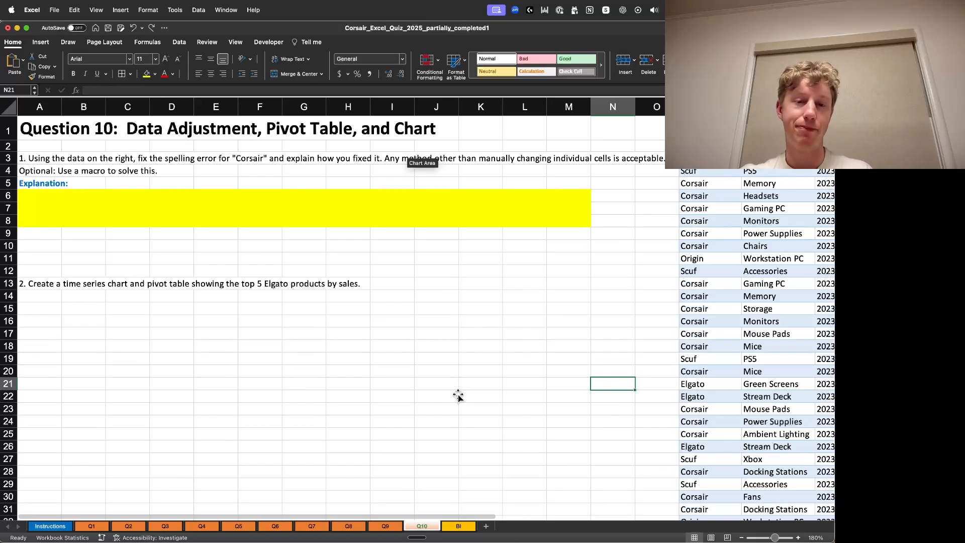
- Browse the Q1 and Q2 sheets, then return to the Instructions sheet
{"action": "left_click", "coordinate": [92, 526]}
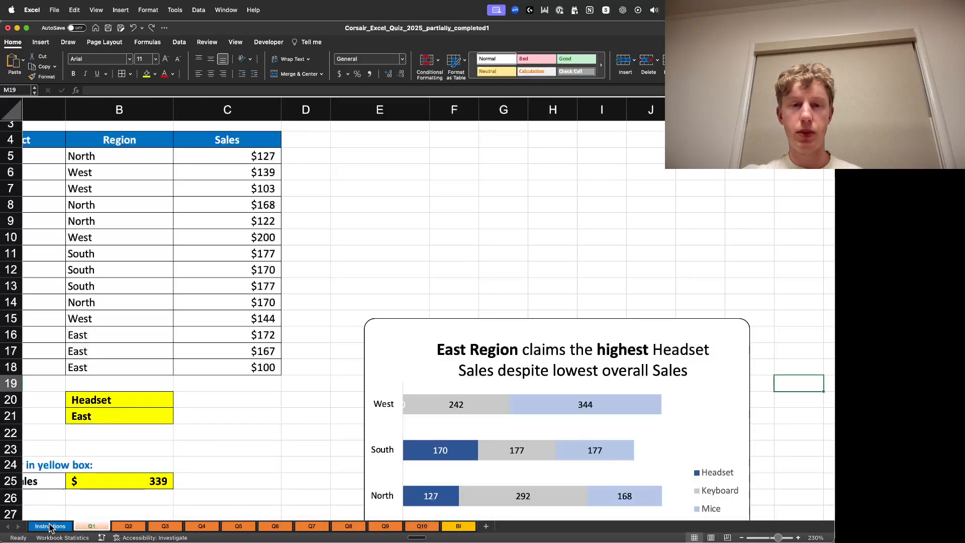
{"action": "left_click", "coordinate": [238, 405]}
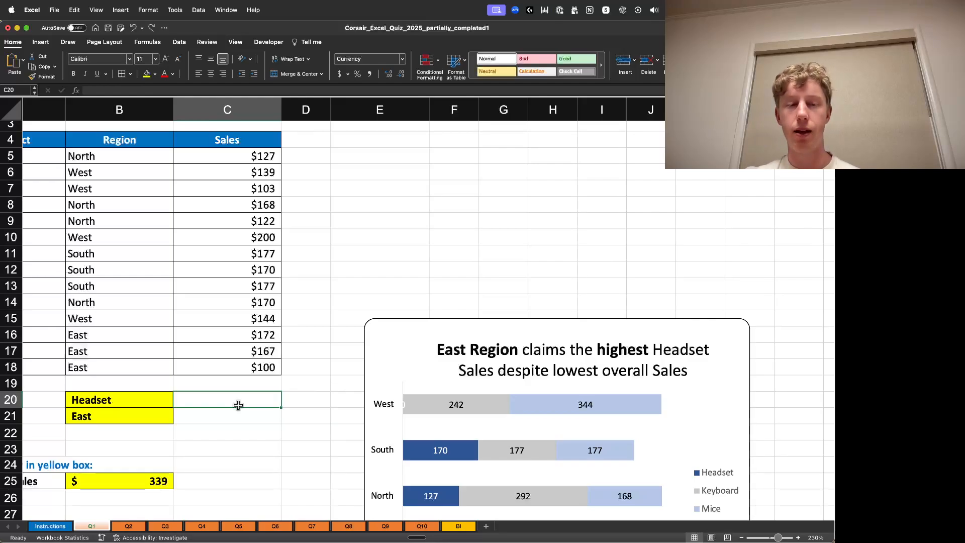
{"action": "left_click", "coordinate": [129, 526]}
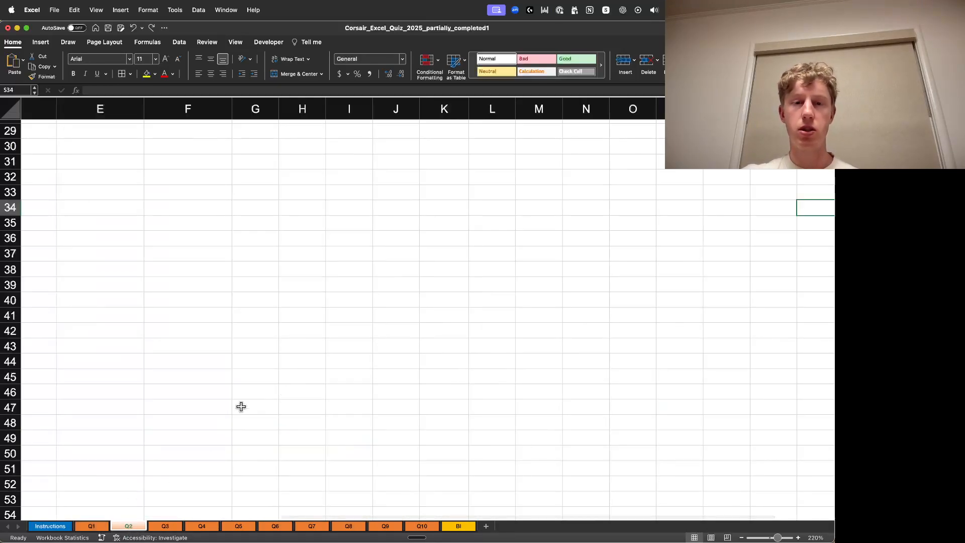
{"action": "left_click", "coordinate": [92, 527]}
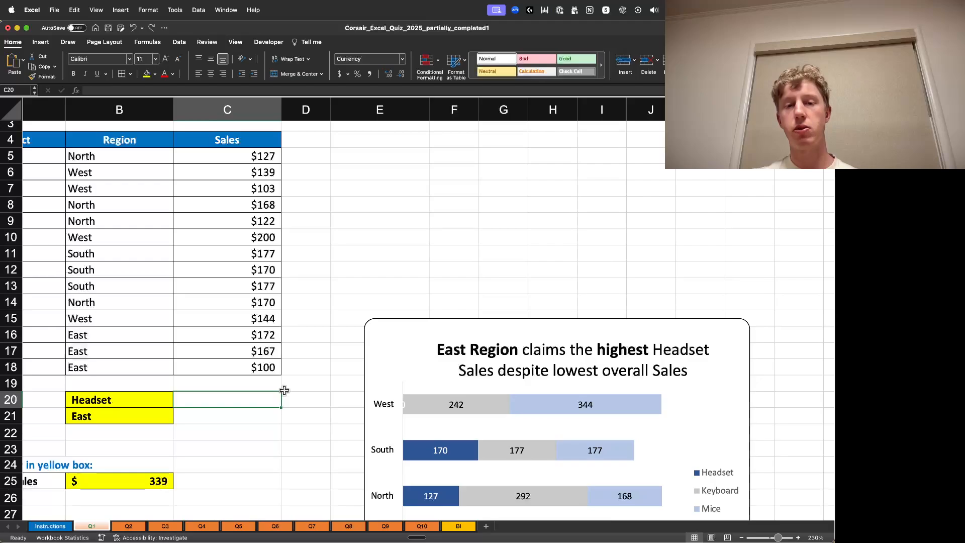
{"action": "scroll", "coordinate": [543, 366], "scroll_direction": "down", "scroll_amount": 3}
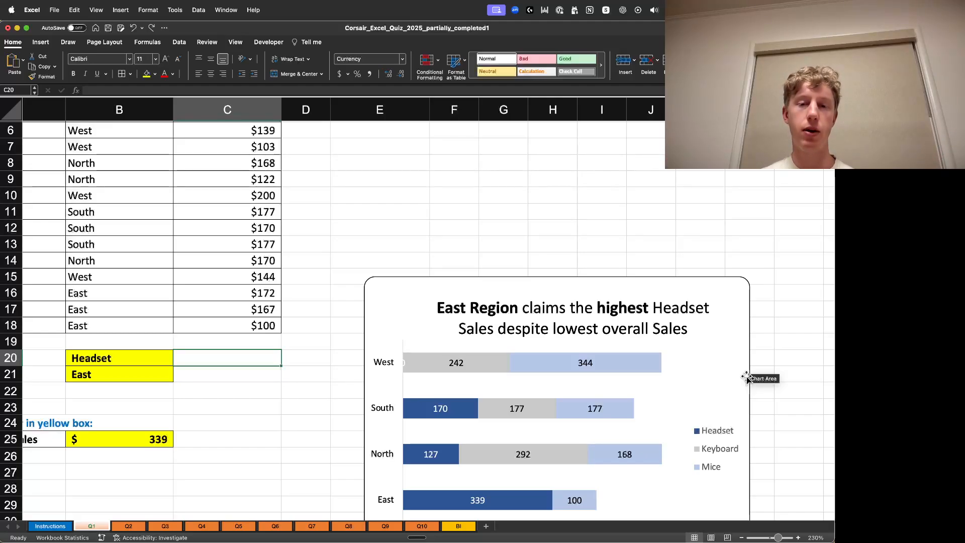
{"action": "scroll", "coordinate": [341, 327], "scroll_direction": "up", "scroll_amount": 5}
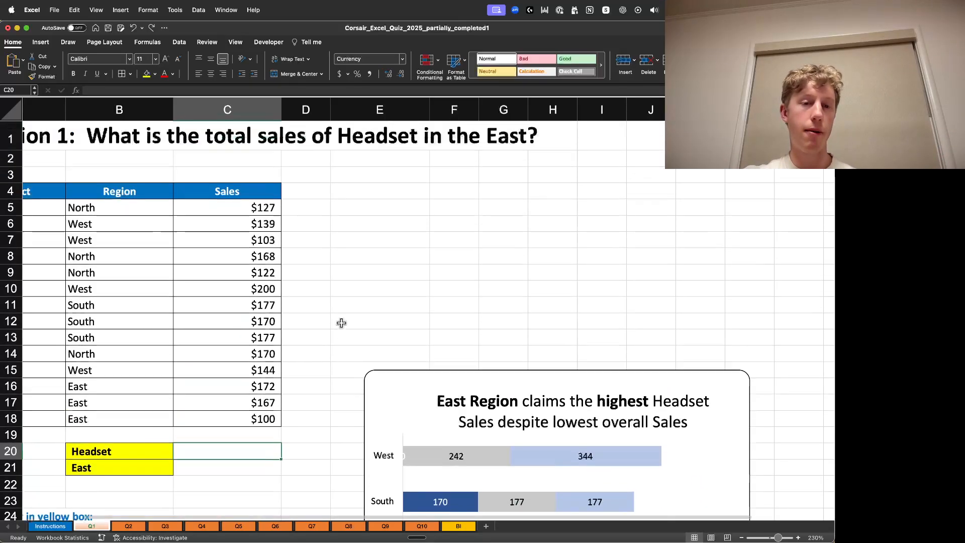
{"action": "scroll", "coordinate": [342, 503], "scroll_direction": "left", "scroll_amount": 2}
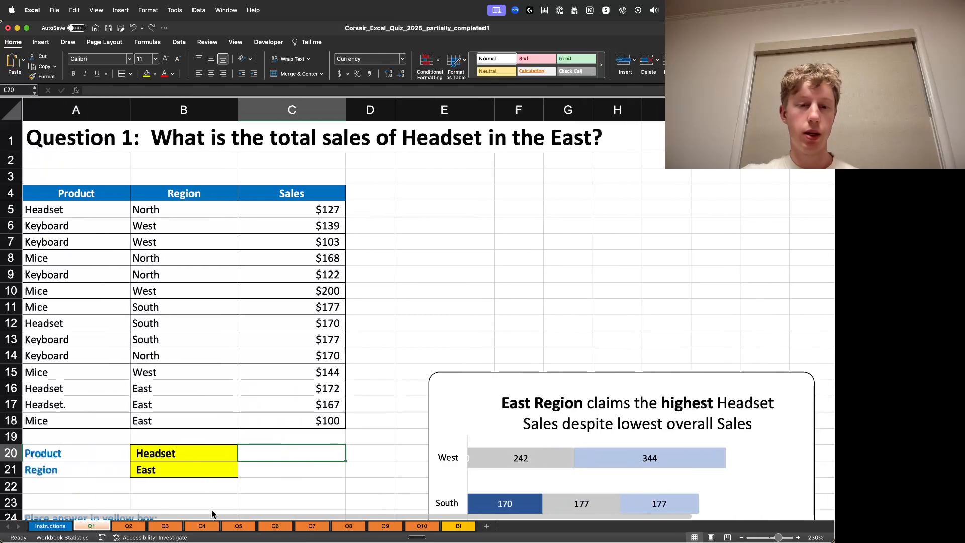
{"action": "left_click", "coordinate": [63, 526]}
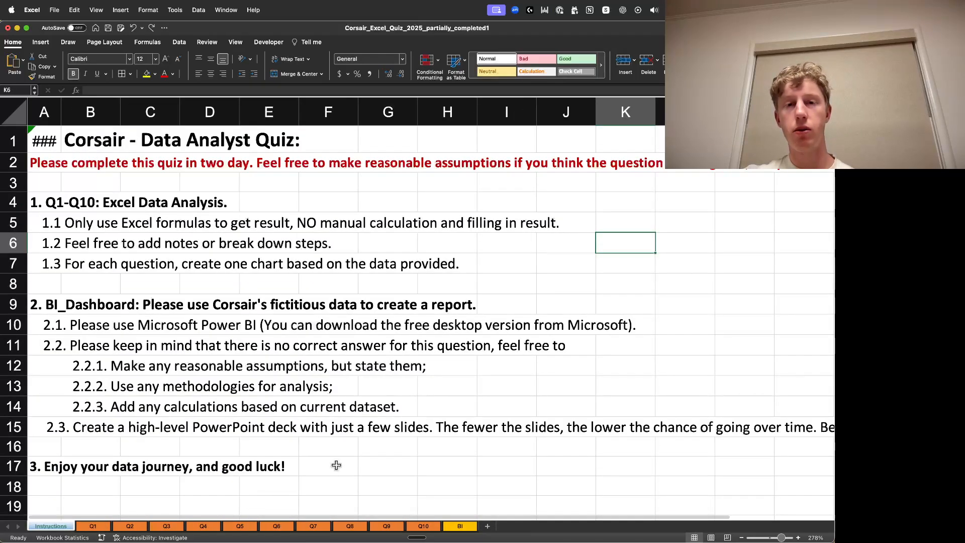